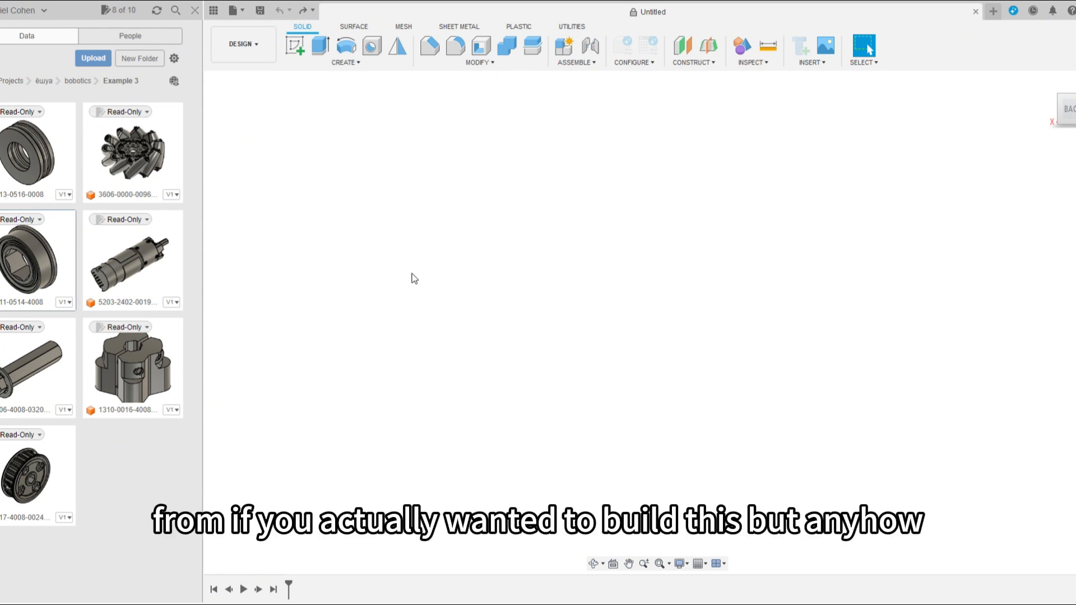
# Start a new sketch on the vertical origin plane seen from the back view
pyautogui.click(293, 46)
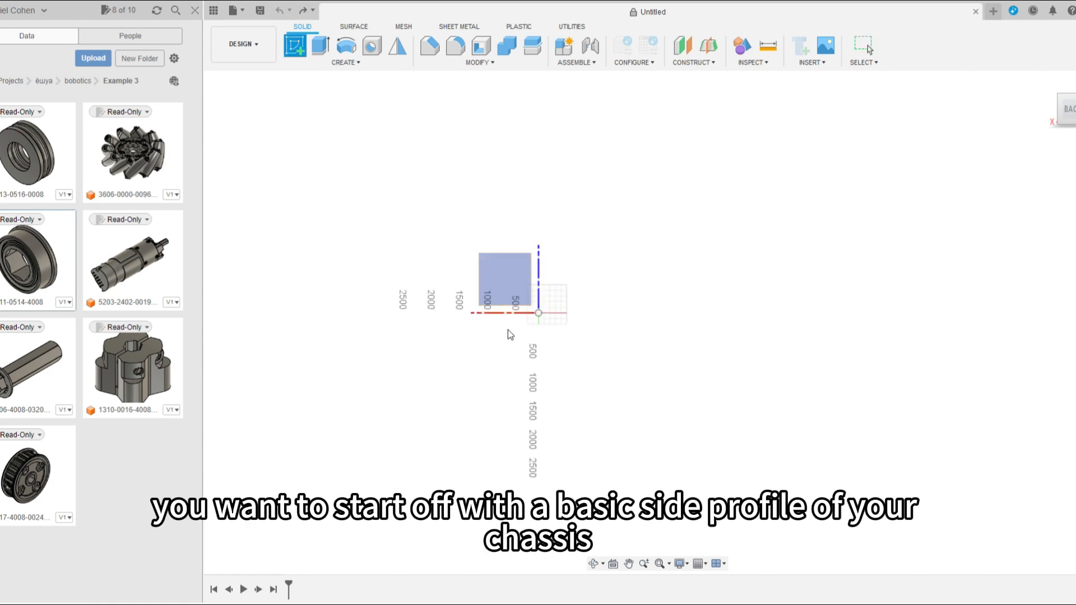
pyautogui.click(500, 277)
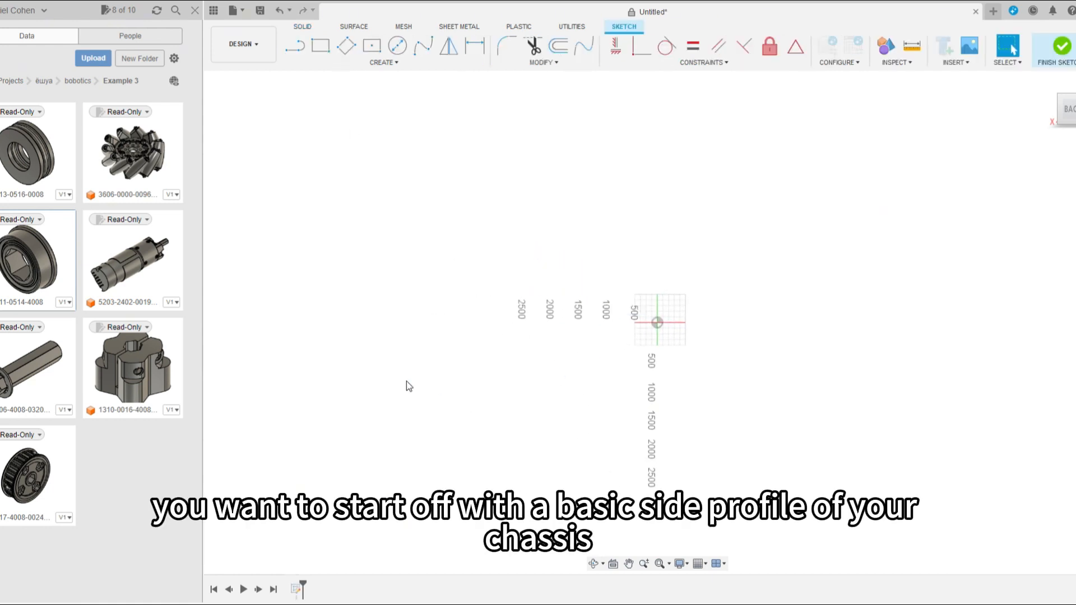
pyautogui.scroll(10, 663, 367)
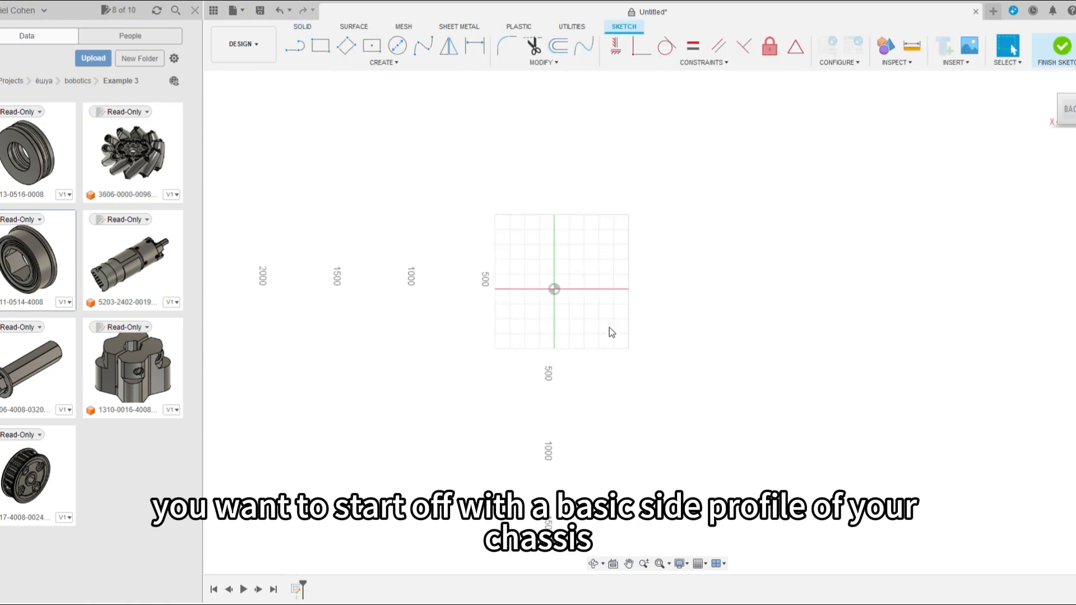
pyautogui.scroll(3, 526, 253)
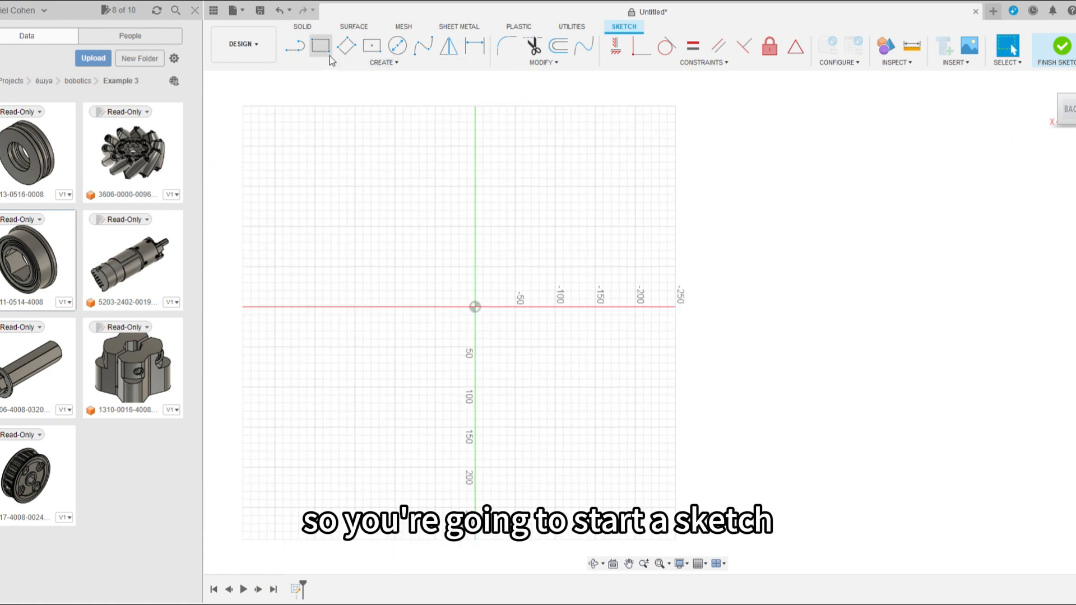
# Draw a center rectangle on the origin, 17 in long and 80 mm high
pyautogui.click(371, 45)
pyautogui.scroll(1, 473, 304)
pyautogui.click(475, 307)
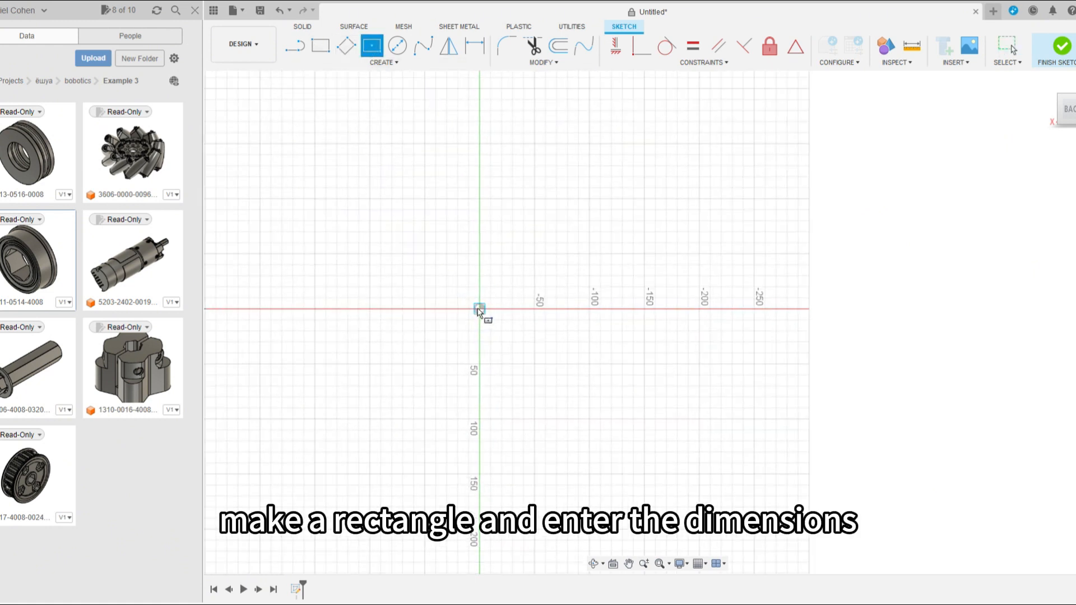
pyautogui.scroll(-2, 560, 366)
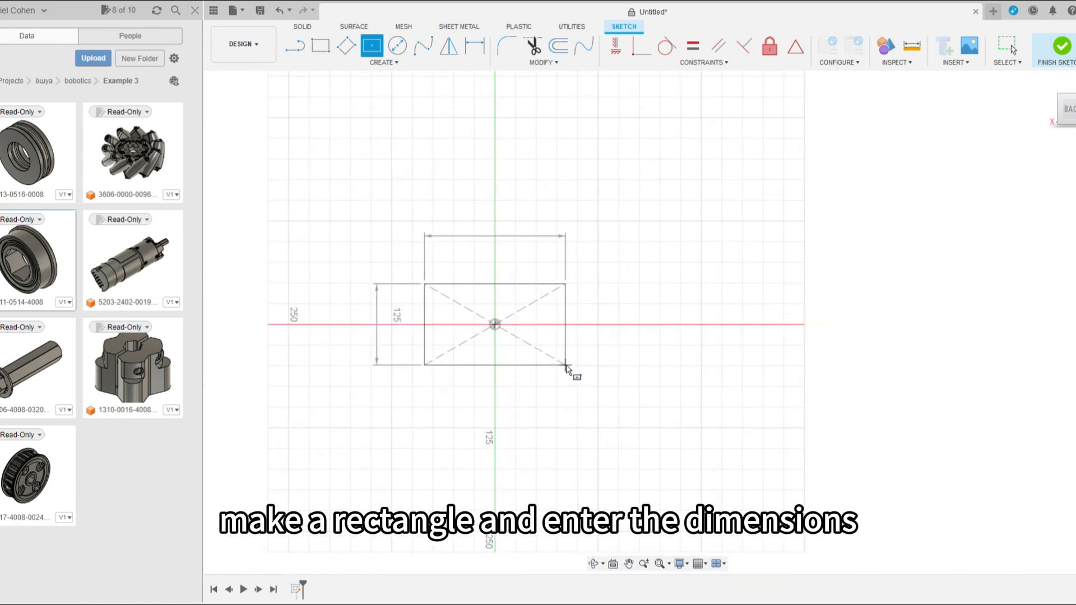
pyautogui.scroll(-1, 608, 359)
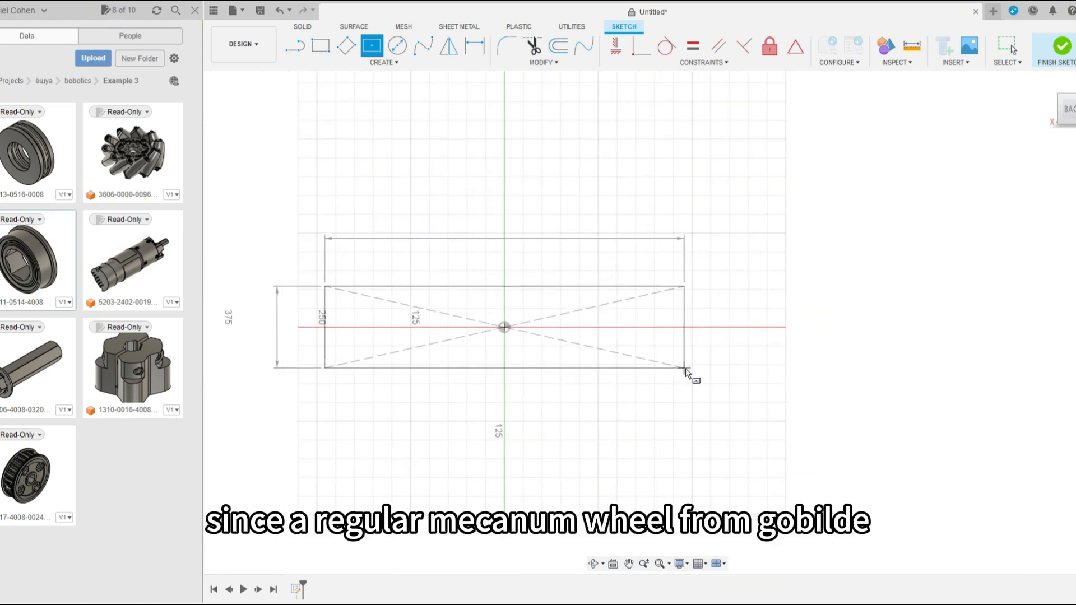
pyautogui.scroll(-1, 756, 392)
pyautogui.scroll(-1, 560, 344)
pyautogui.scroll(2, 634, 364)
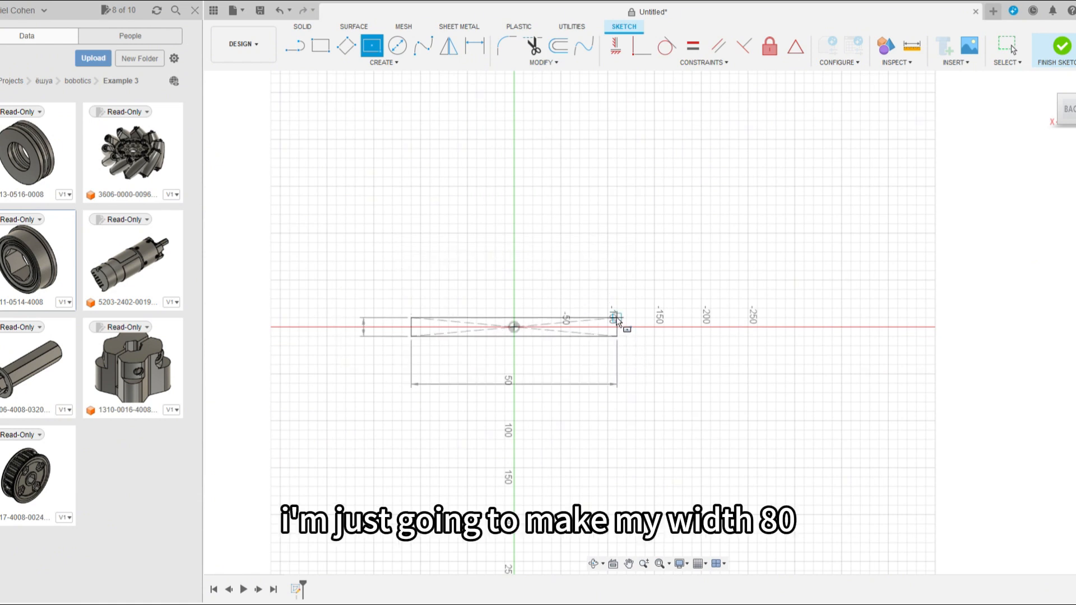
pyautogui.write('80')
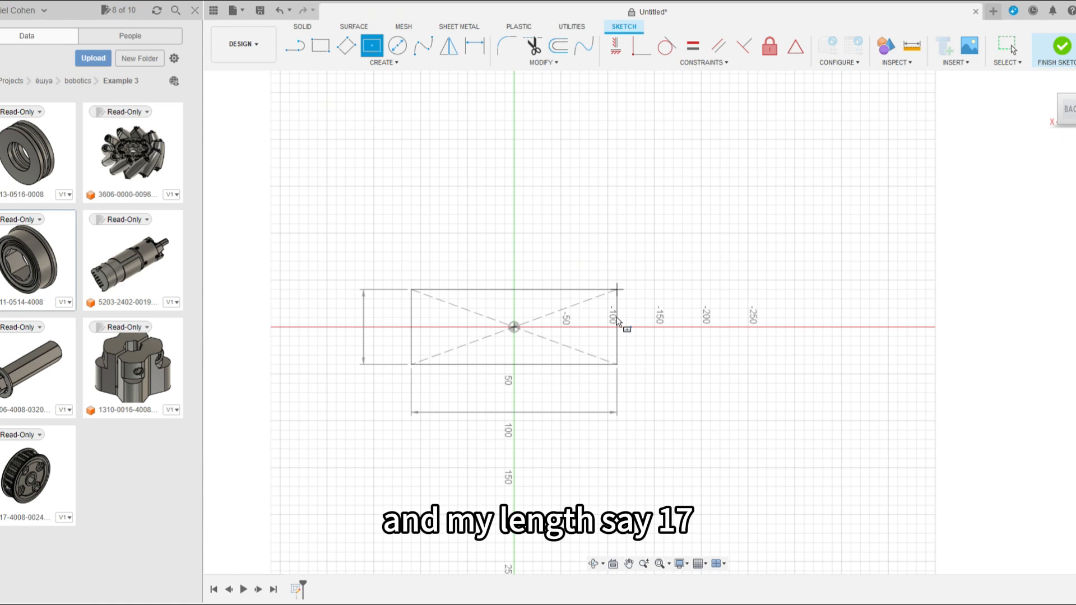
pyautogui.write('17')
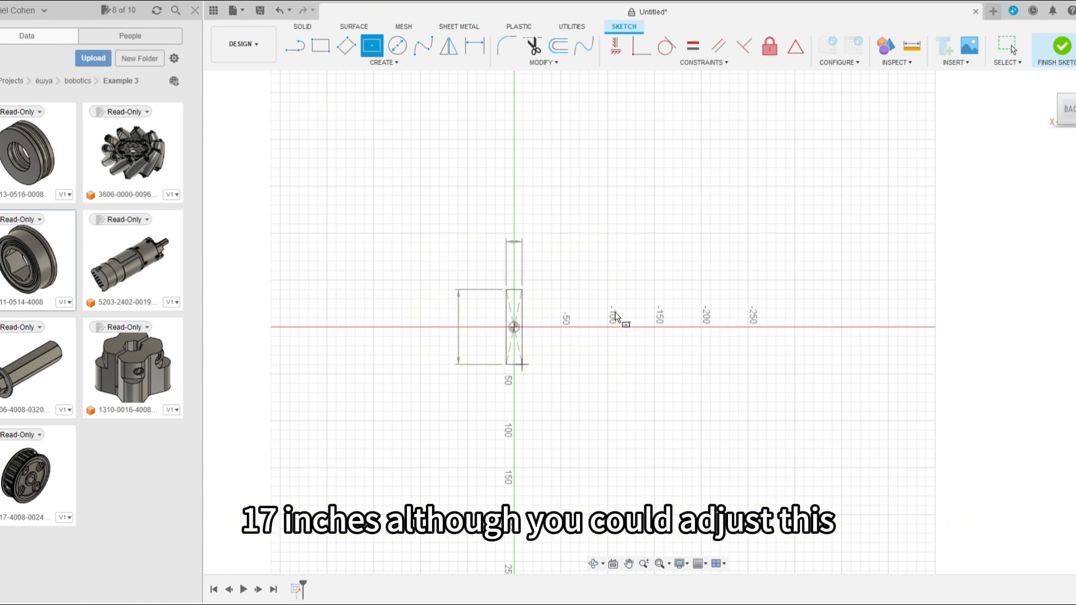
pyautogui.write('in')
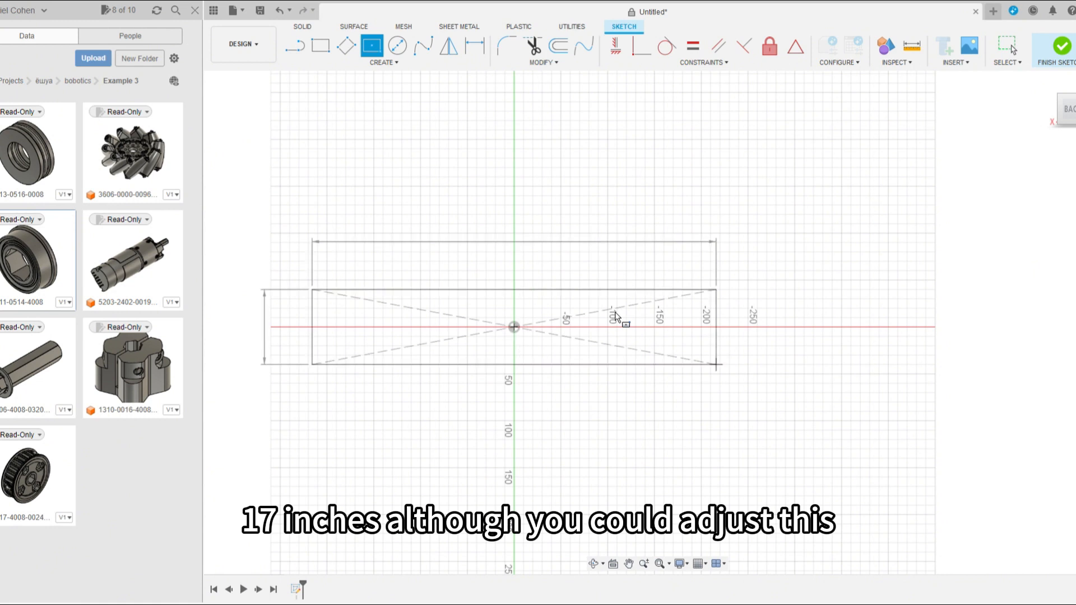
pyautogui.scroll(-2, 652, 217)
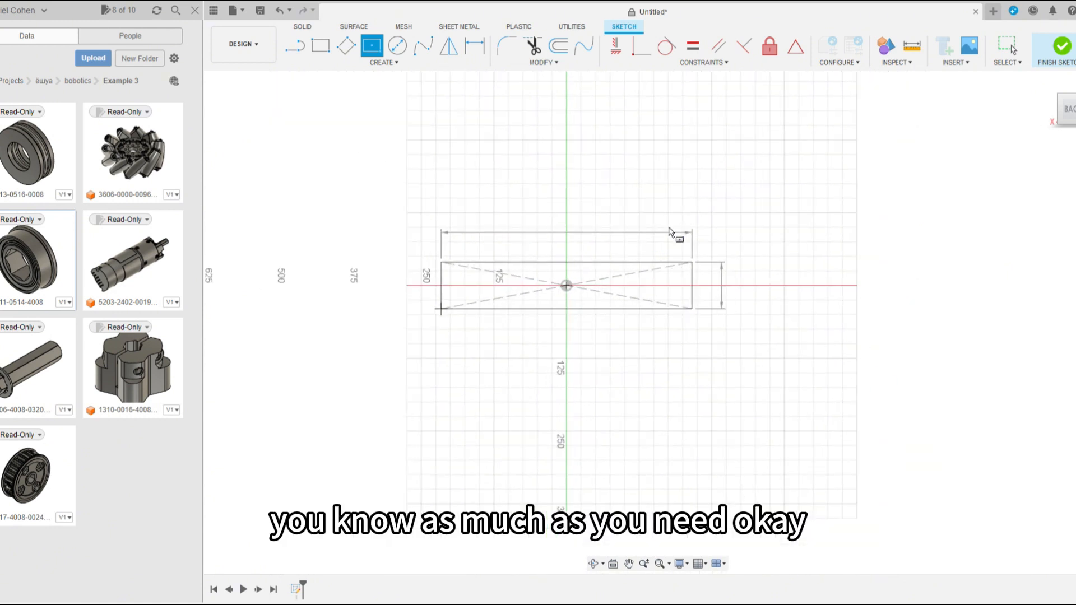
pyautogui.scroll(2, 661, 229)
pyautogui.press('Return')
pyautogui.press('Escape')
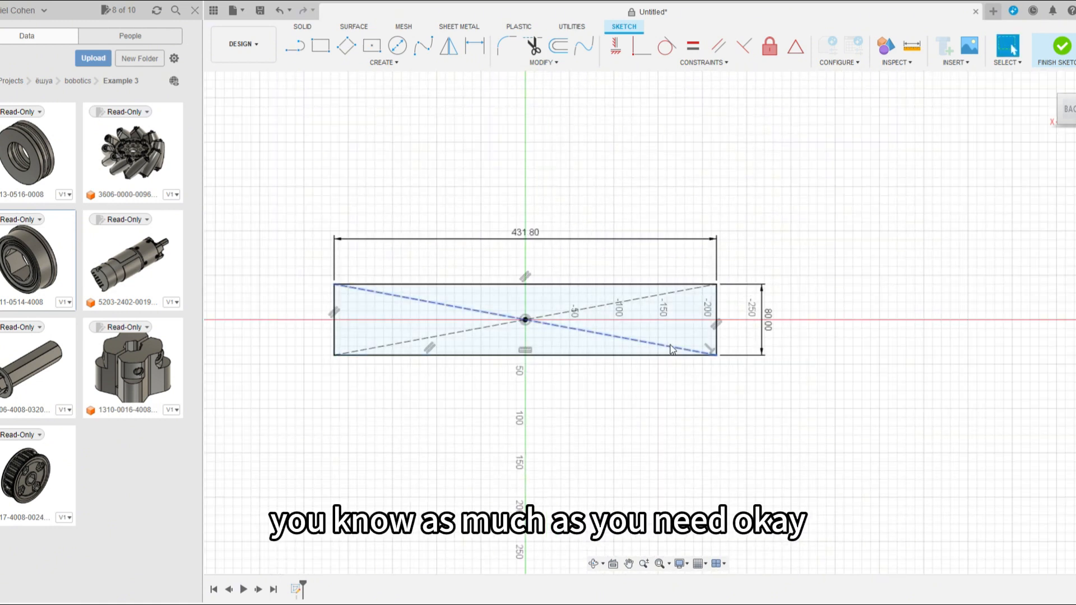
# Extrude the rectangular profile freehand to one side of the sketch plane, leaving the distance open for editing
pyautogui.scroll(-2, 764, 338)
pyautogui.scroll(-2, 839, 411)
pyautogui.scroll(4, 711, 334)
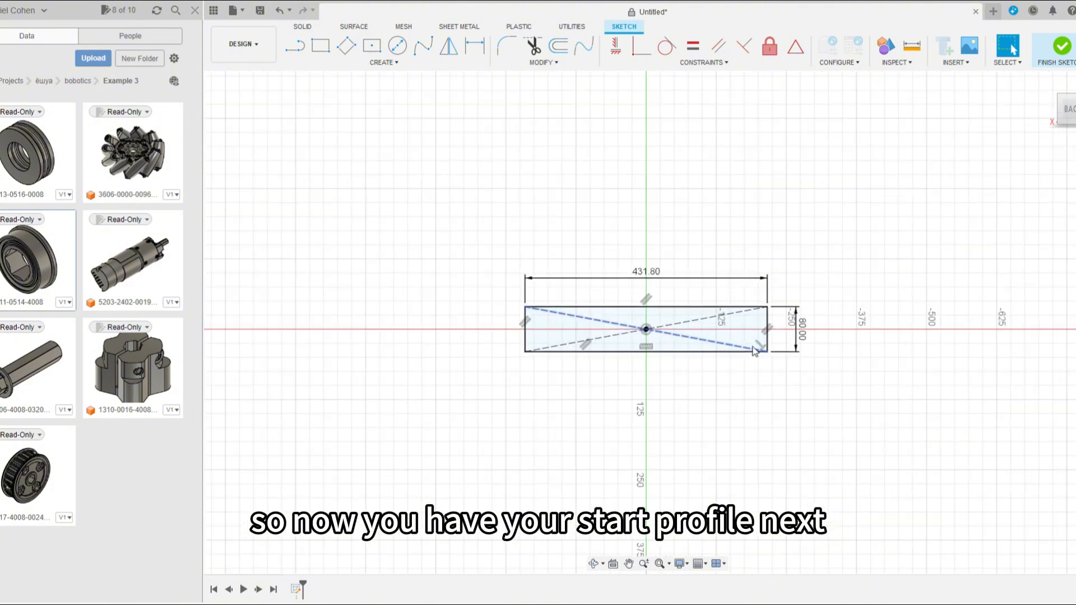
pyautogui.click(702, 331)
pyautogui.scroll(2, 680, 363)
pyautogui.keyDown('shift'); pyautogui.moveTo(689, 403); pyautogui.dragTo(749, 365, button='middle'); pyautogui.keyUp('shift')
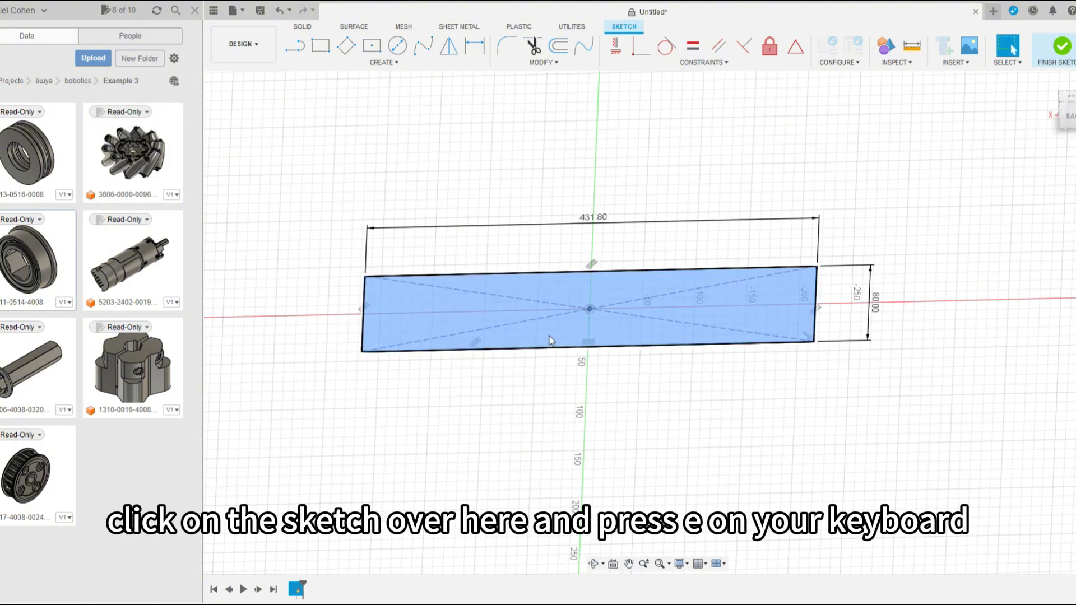
pyautogui.keyDown('shift'); pyautogui.moveTo(726, 418); pyautogui.dragTo(730, 442, button='middle'); pyautogui.keyUp('shift')
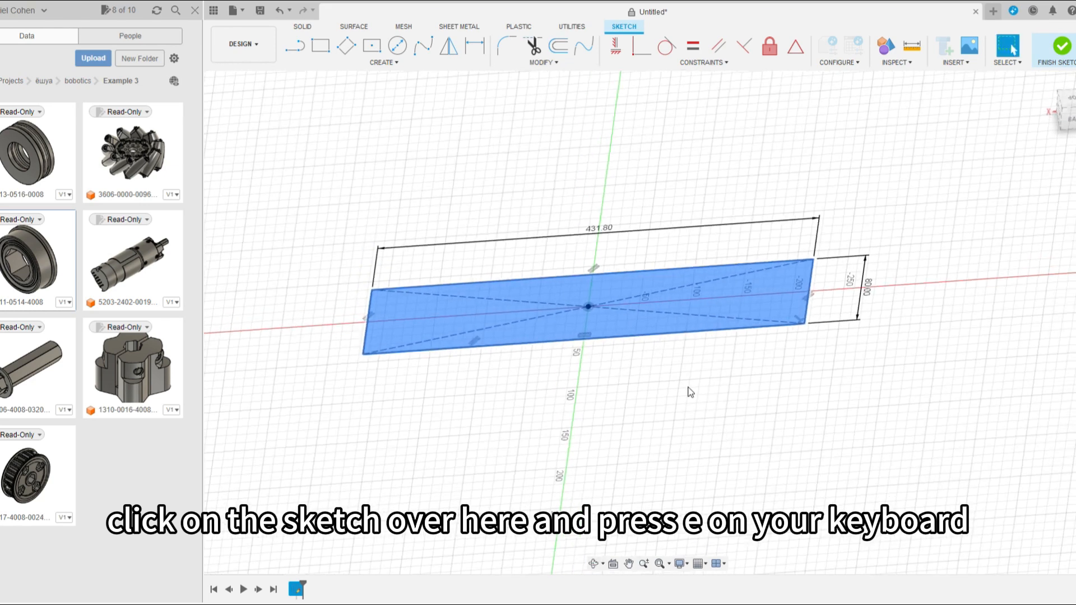
pyautogui.press('e')
pyautogui.click(622, 312)
pyautogui.keyDown('shift'); pyautogui.moveTo(620, 442); pyautogui.dragTo(650, 470, button='middle'); pyautogui.keyUp('shift')
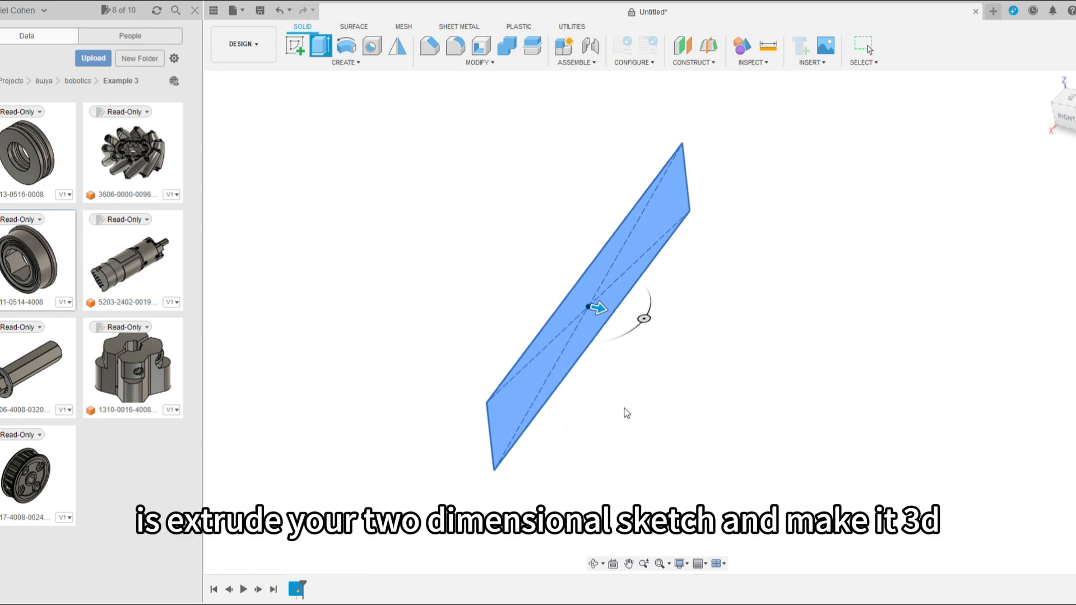
pyautogui.scroll(3, 601, 298)
pyautogui.keyDown('shift'); pyautogui.moveTo(605, 303); pyautogui.dragTo(597, 325, button='middle'); pyautogui.keyUp('shift')
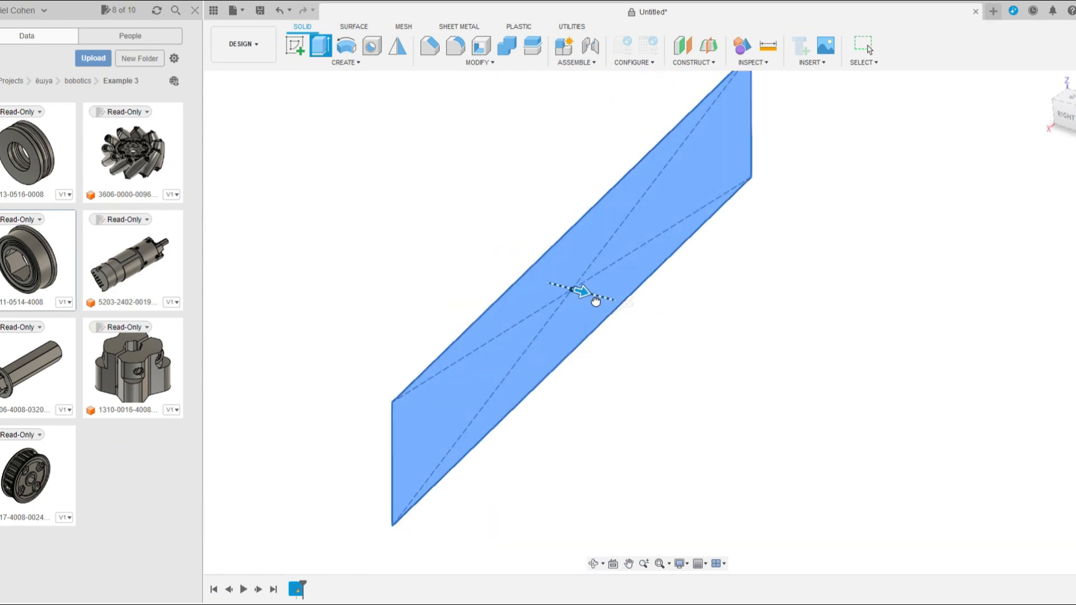
pyautogui.moveTo(593, 297); pyautogui.dragTo(603, 341)
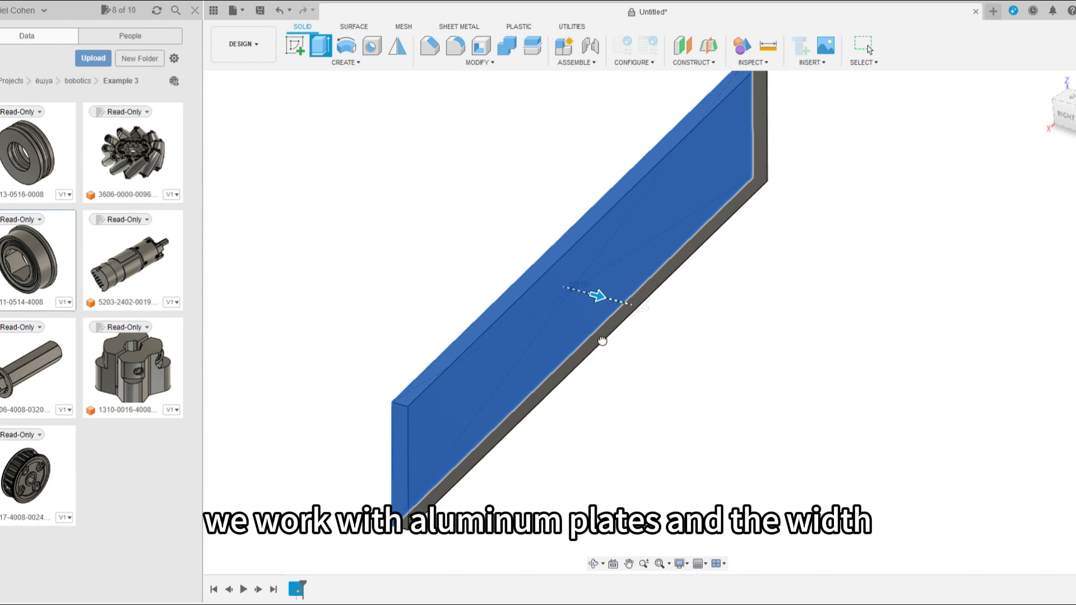
pyautogui.keyDown('shift'); pyautogui.moveTo(700, 426); pyautogui.dragTo(663, 404, button='middle'); pyautogui.keyUp('shift')
pyautogui.scroll(-1, 663, 403)
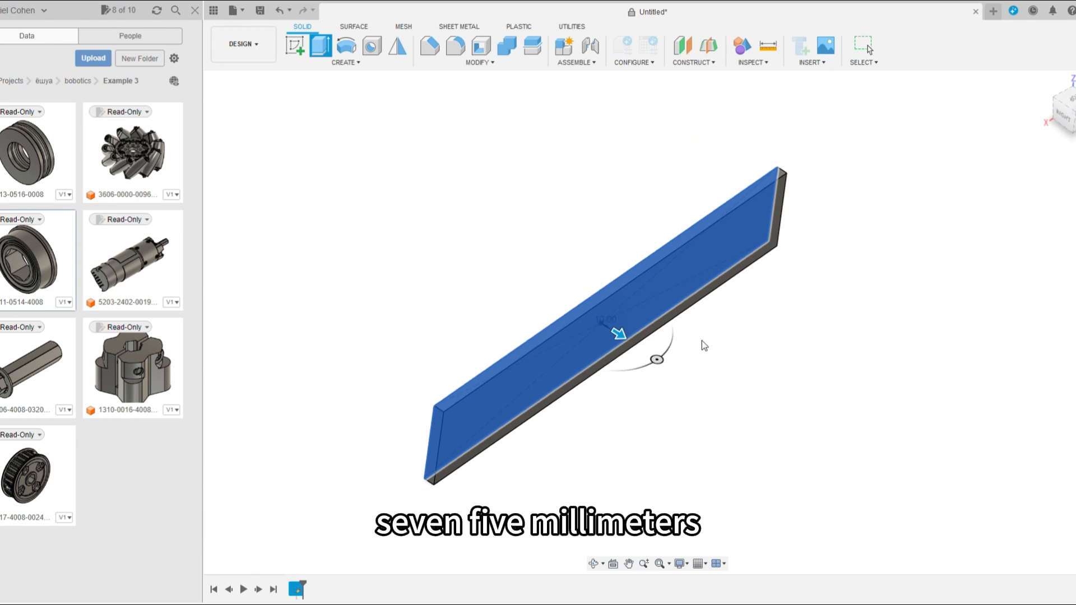
# Set the extrusion distance to 3.75 mm and finish the chassis side plate
pyautogui.write('0.375')
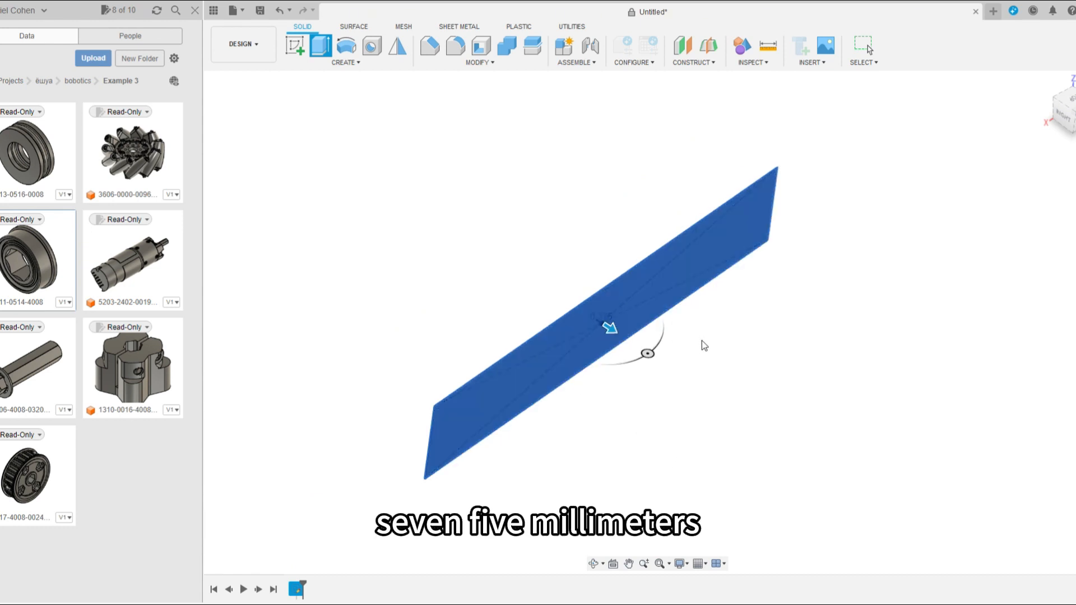
pyautogui.keyDown('shift'); pyautogui.moveTo(683, 365); pyautogui.dragTo(634, 448, button='middle'); pyautogui.keyUp('shift')
pyautogui.scroll(3, 583, 431)
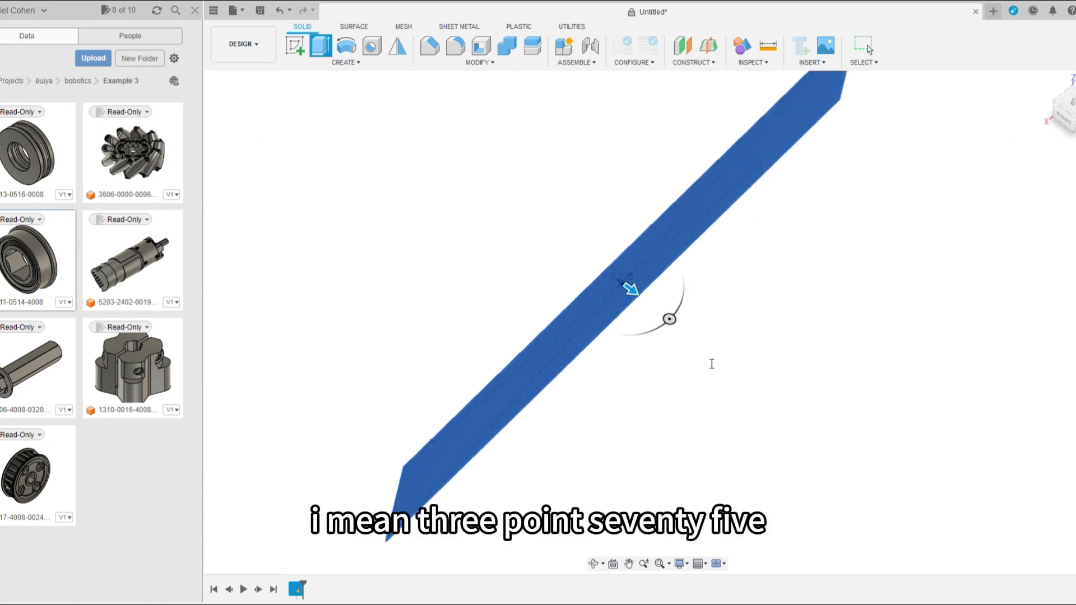
pyautogui.scroll(3, 498, 427)
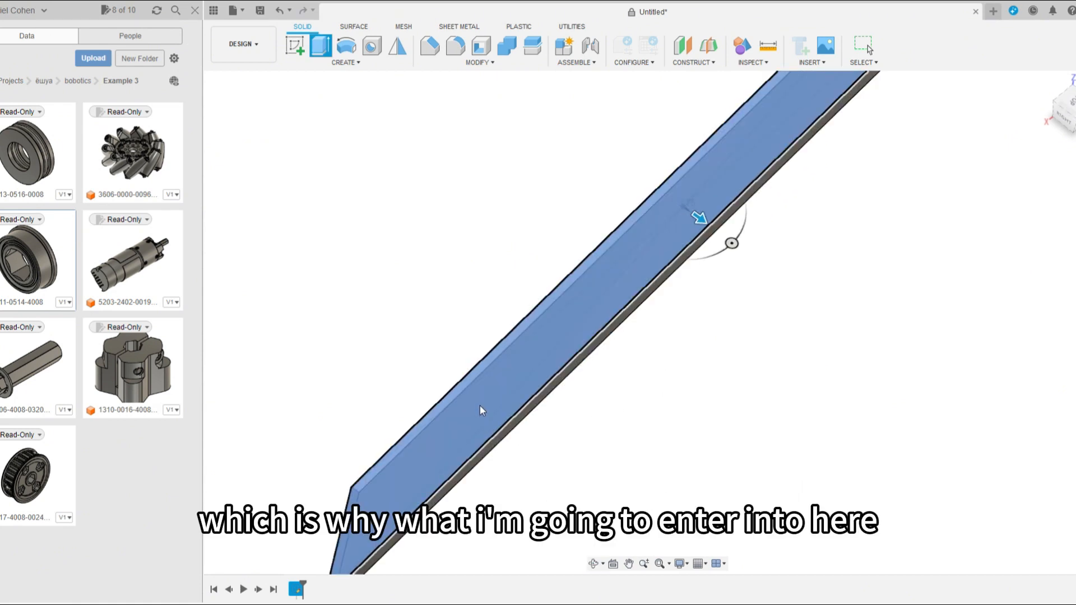
pyautogui.scroll(-3, 395, 456)
pyautogui.scroll(-1, 627, 454)
pyautogui.keyDown('shift'); pyautogui.moveTo(627, 454); pyautogui.dragTo(622, 418, button='middle'); pyautogui.keyUp('shift')
pyautogui.scroll(-2, 586, 392)
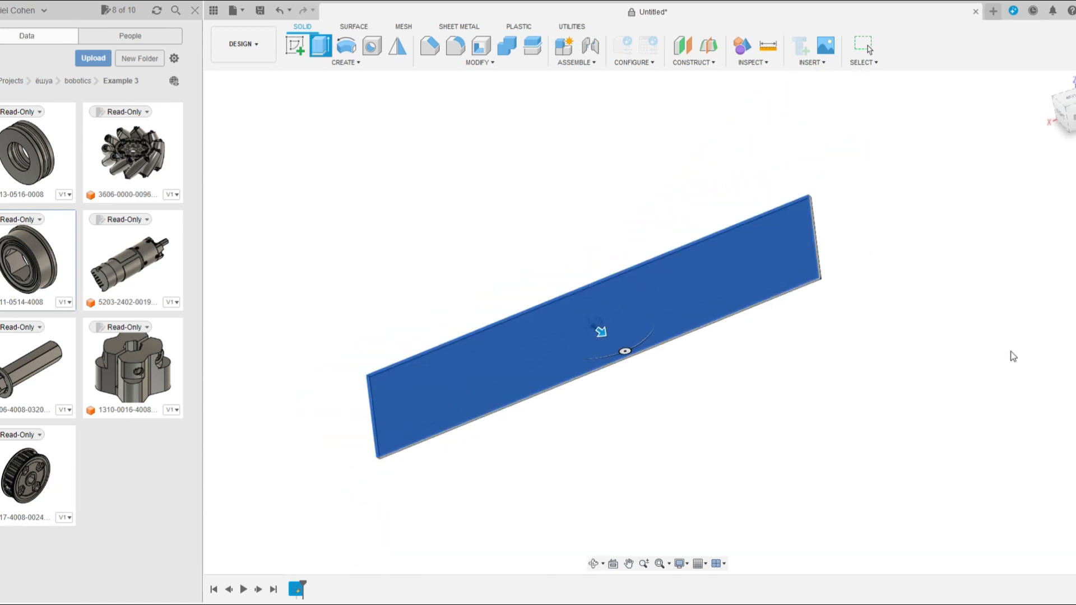
pyautogui.press('Return')
pyautogui.keyDown('shift'); pyautogui.moveTo(724, 293); pyautogui.dragTo(747, 322, button='middle'); pyautogui.keyUp('shift')
pyautogui.scroll(4, 897, 312)
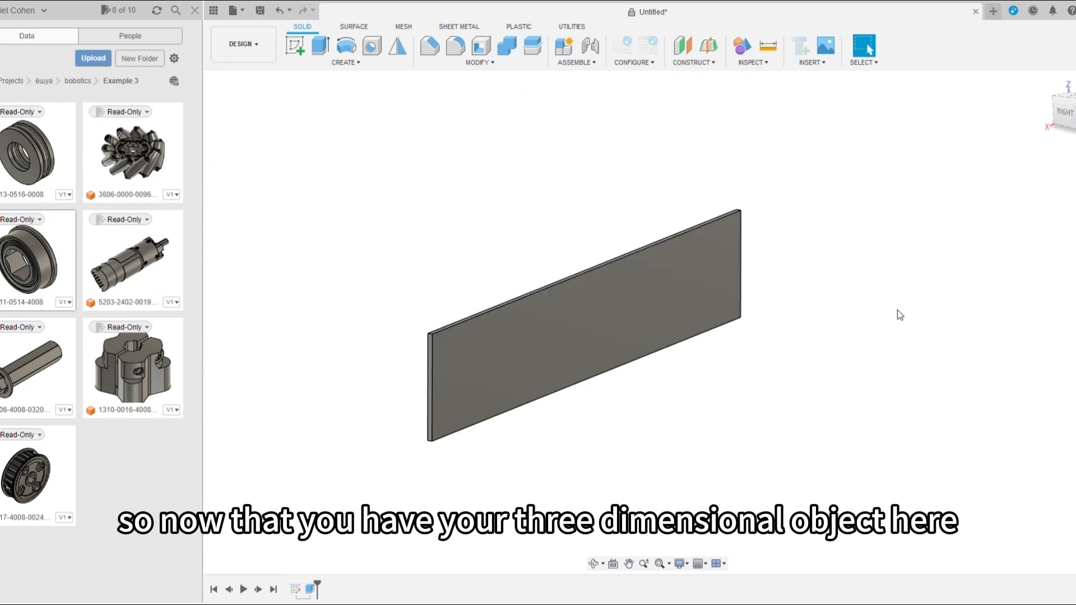
# Start a new sketch on the plate's large back face
pyautogui.click(294, 45)
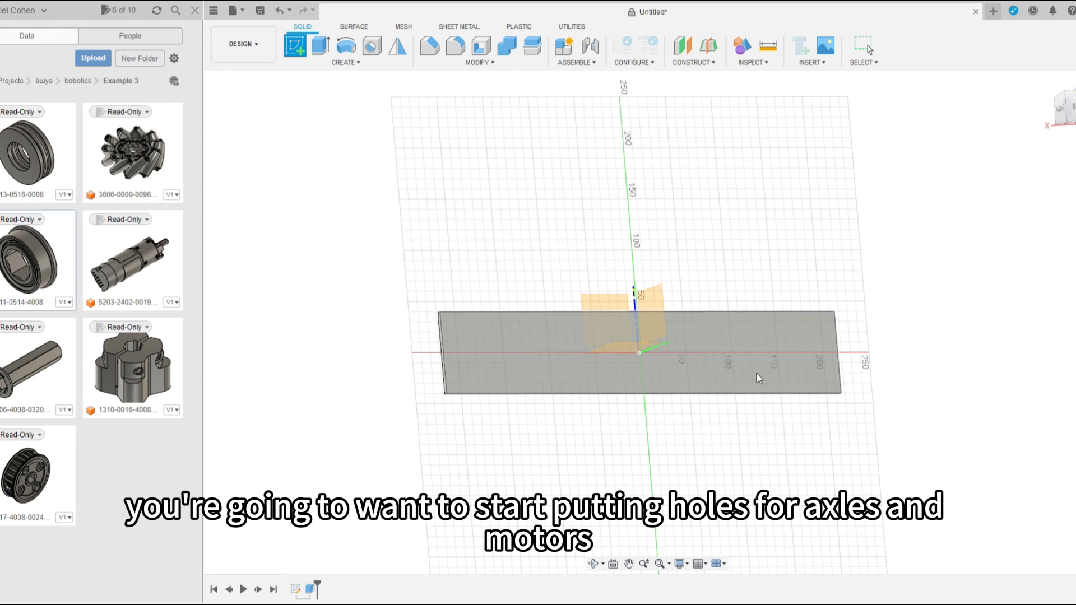
pyautogui.click(711, 375)
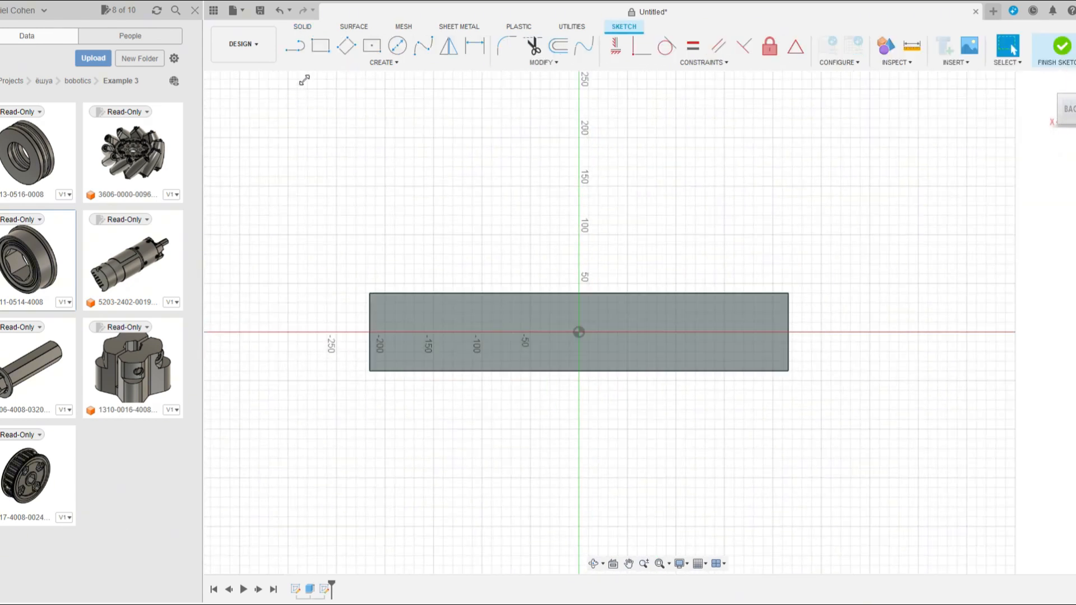
pyautogui.scroll(3, 533, 329)
# Draw a diagonal line across the plate face from its lower-left corner to its upper-right corner
pyautogui.click(299, 47)
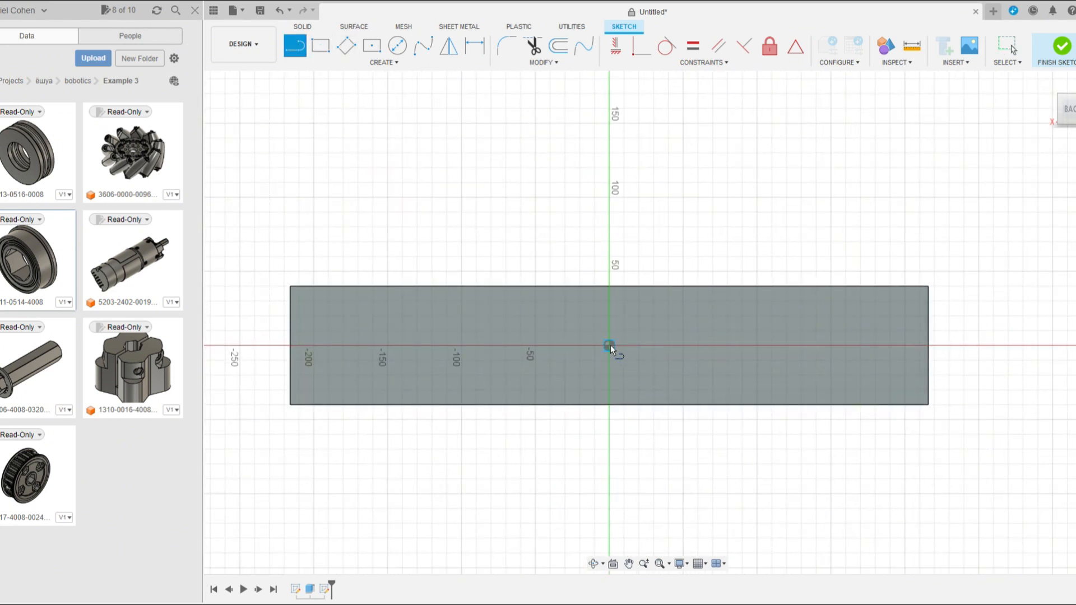
pyautogui.click(290, 405)
pyautogui.scroll(-2, 290, 437)
pyautogui.scroll(2, 636, 492)
pyautogui.scroll(-2, 827, 293)
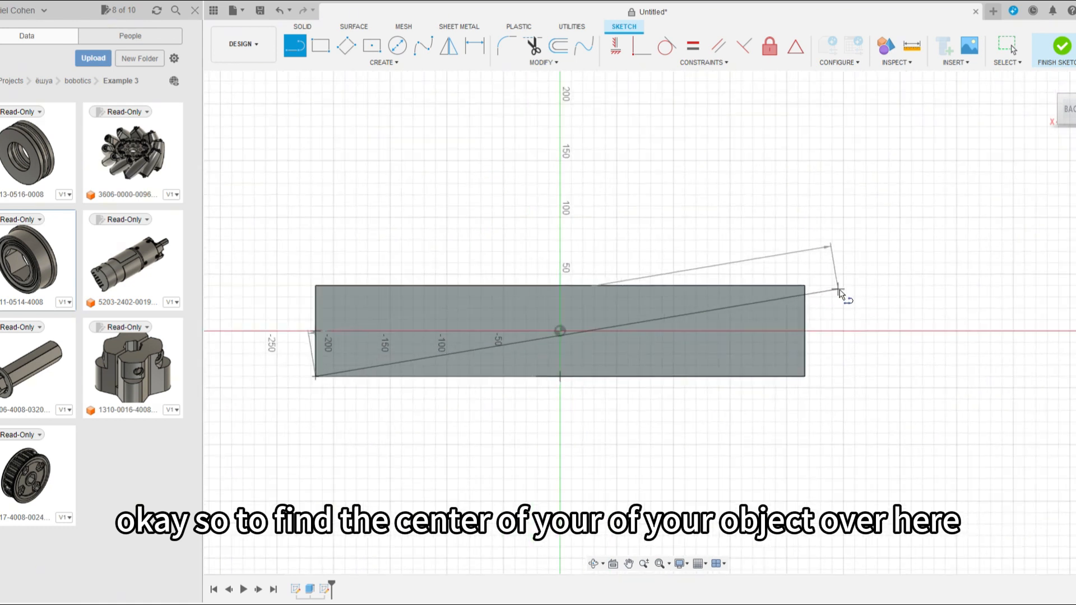
pyautogui.scroll(-1, 840, 293)
pyautogui.scroll(2, 742, 294)
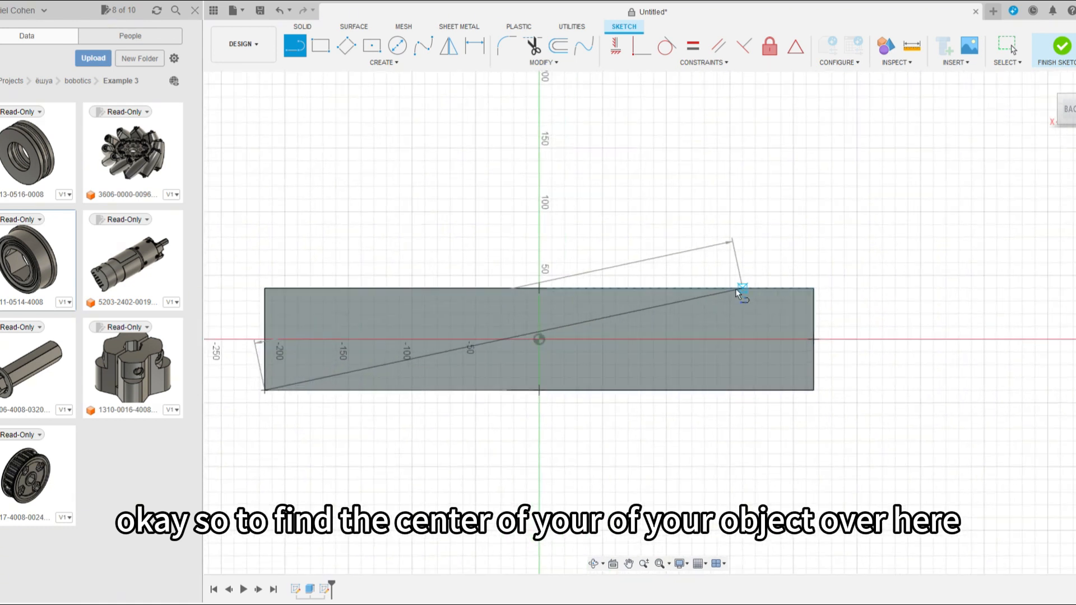
pyautogui.doubleClick(814, 289)
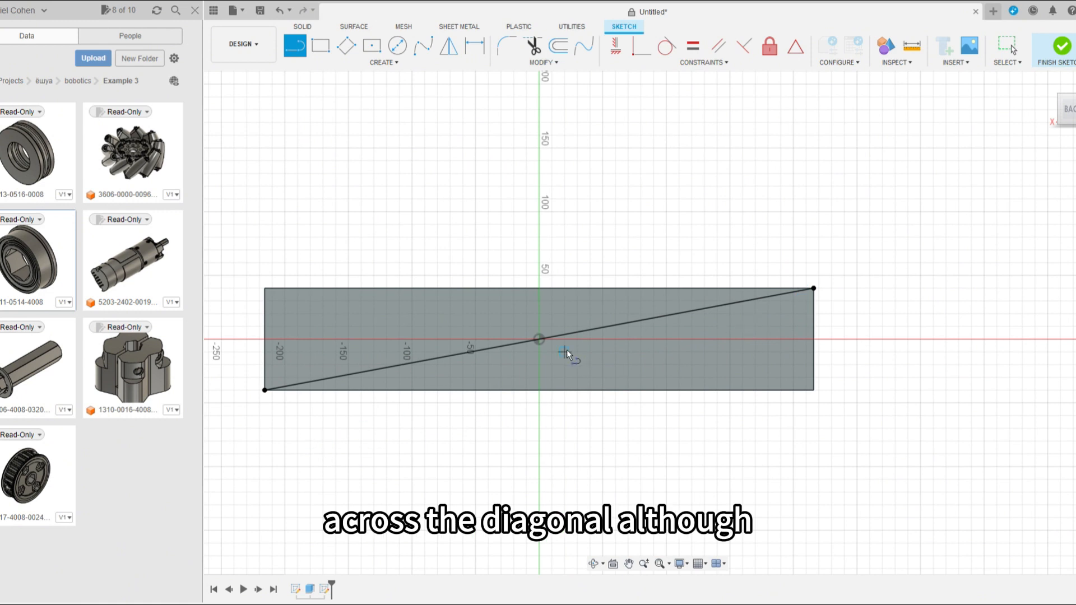
# Draw a 160 mm horizontal line from the diagonal's midpoint at the plate center toward the right short edge
pyautogui.scroll(-1, 757, 364)
pyautogui.scroll(2, 594, 365)
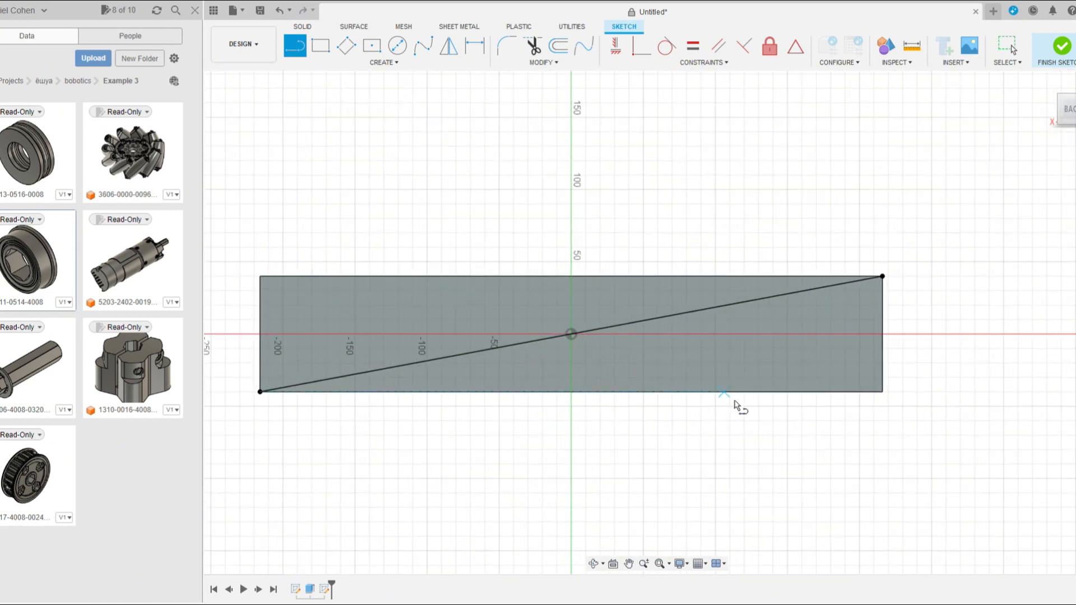
pyautogui.scroll(-1, 735, 405)
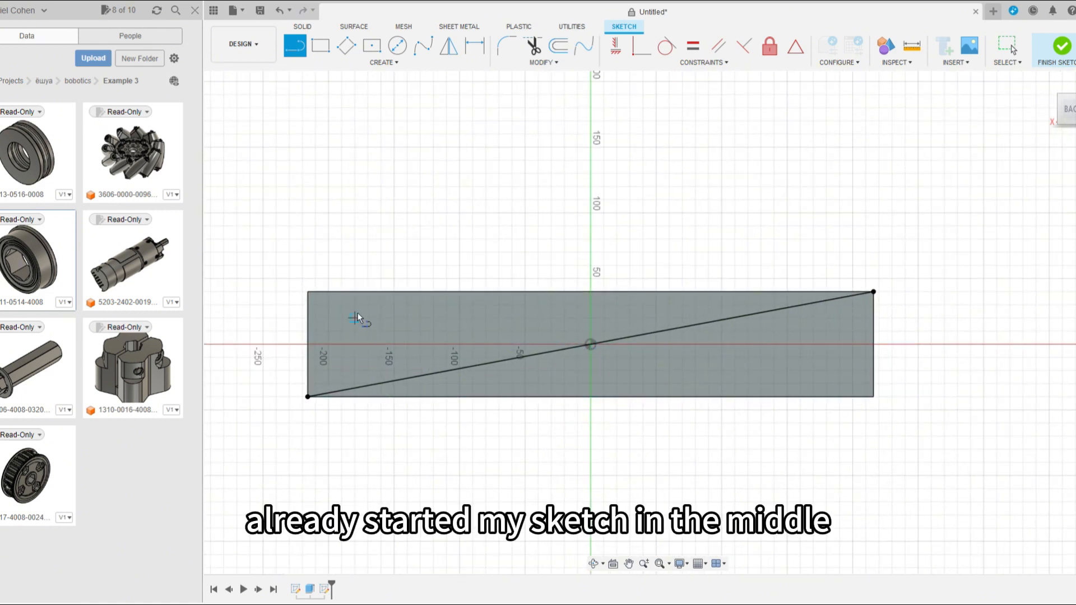
pyautogui.click(591, 345)
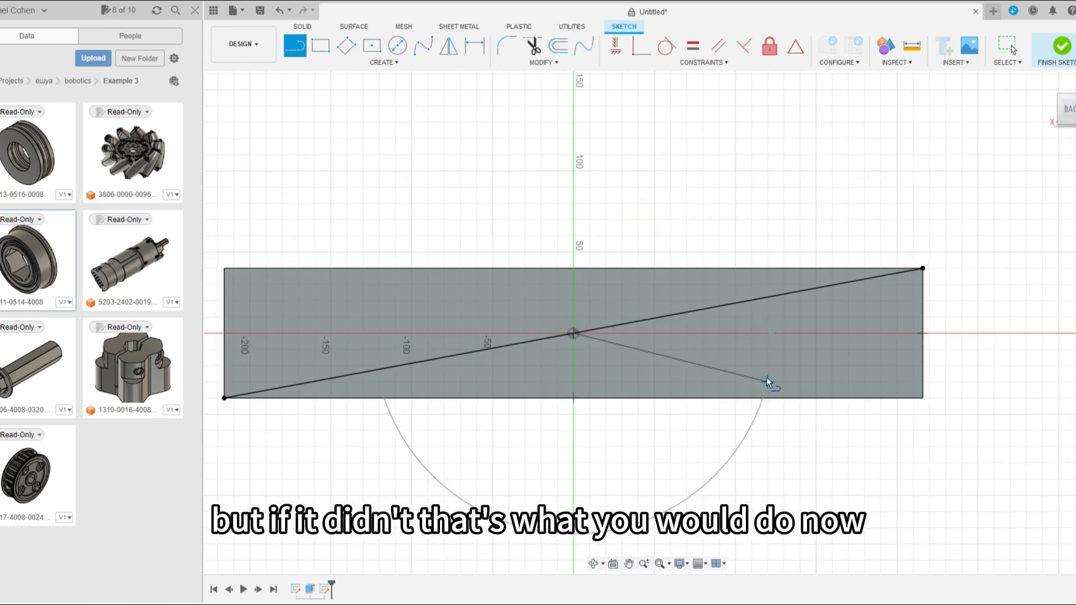
pyautogui.scroll(2, 652, 359)
pyautogui.scroll(-1, 512, 358)
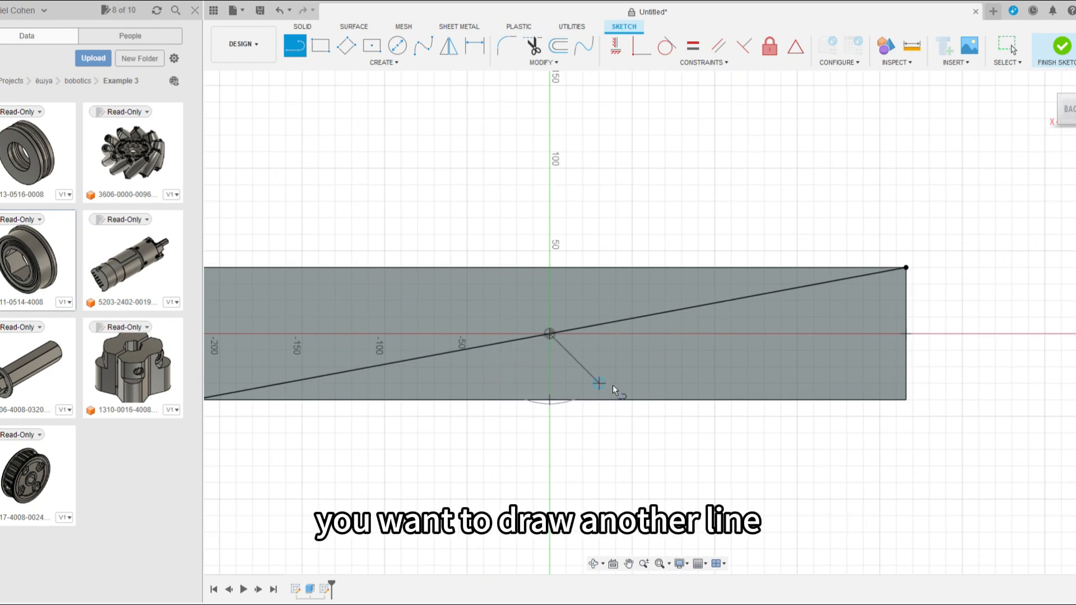
pyautogui.click(814, 333)
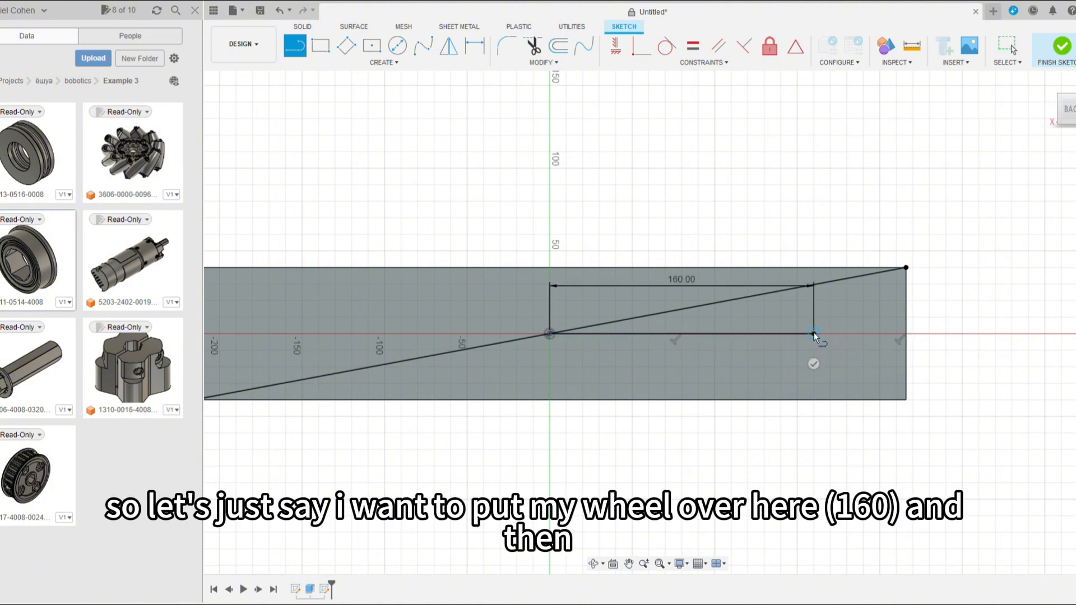
# Draw a 320 mm horizontal line from that line's right end back through the plate center toward the left short edge
pyautogui.scroll(-2, 668, 402)
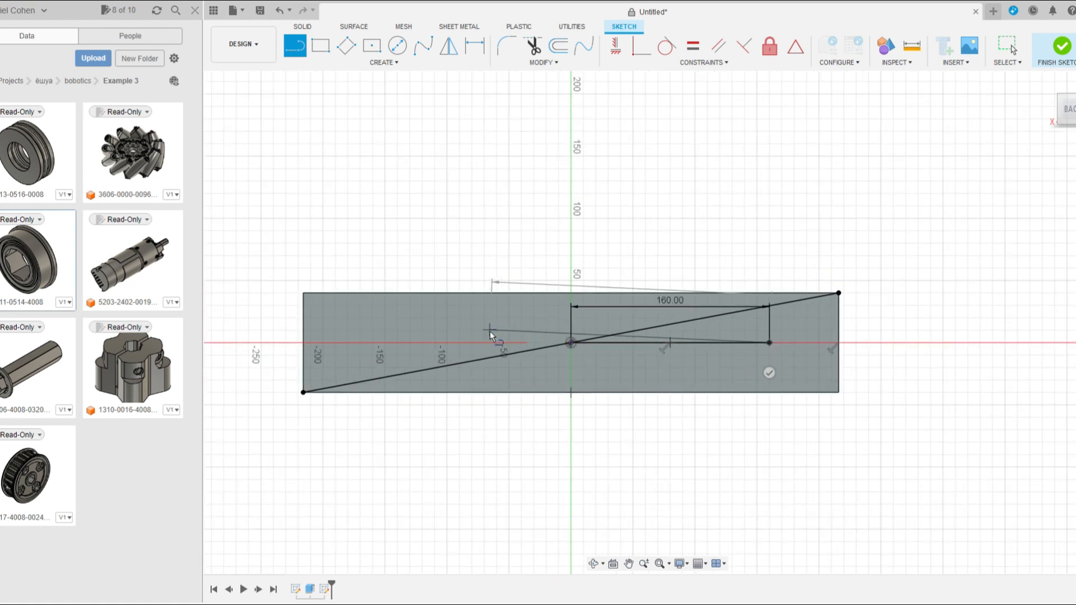
pyautogui.write('320')
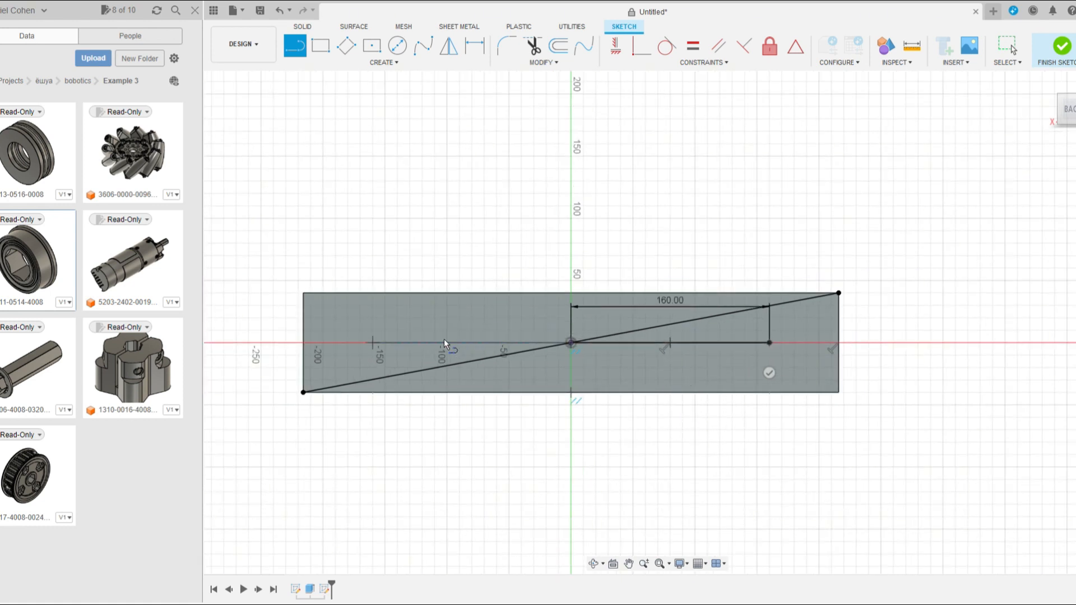
pyautogui.press('Return')
pyautogui.press('Escape')
# Draw a 14 mm diameter bearing-hole circle centered on the left end of the 320 mm line
pyautogui.press('c')
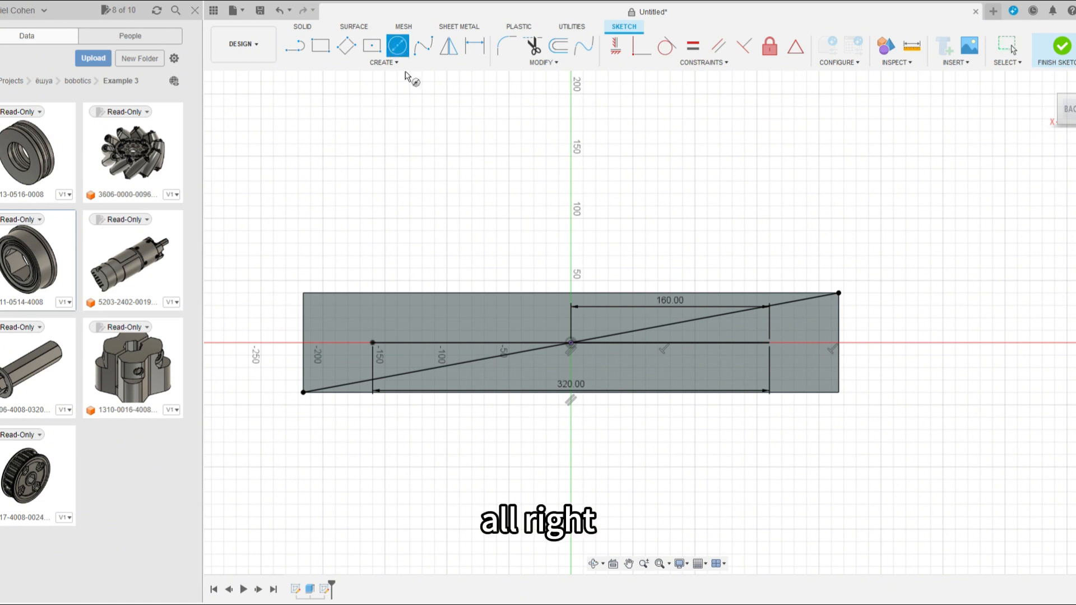
pyautogui.scroll(-1, 557, 283)
pyautogui.scroll(1, 441, 324)
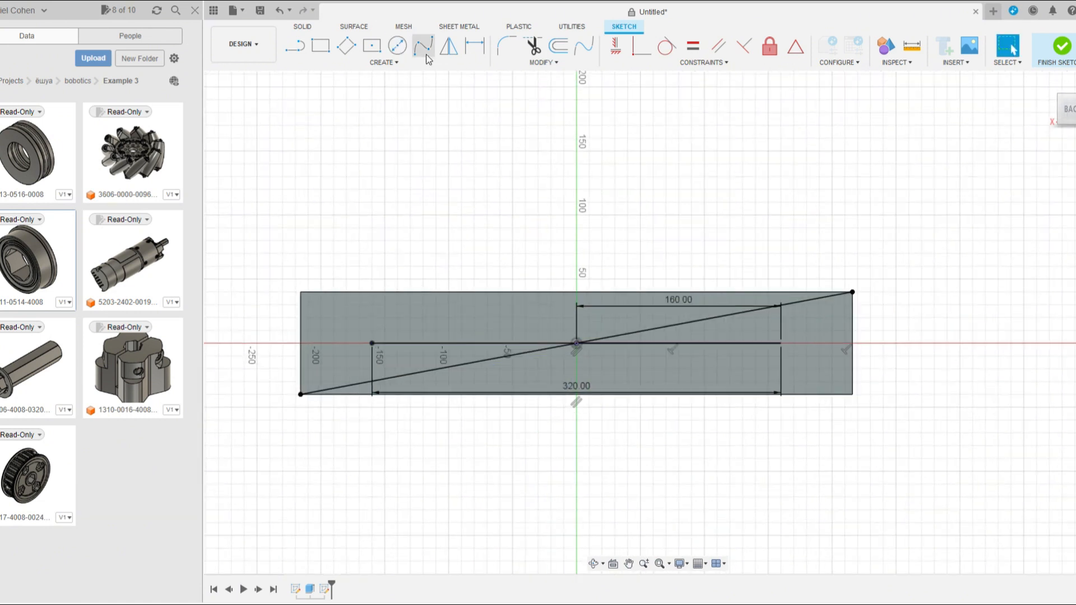
pyautogui.scroll(1, 372, 330)
pyautogui.scroll(1, 372, 331)
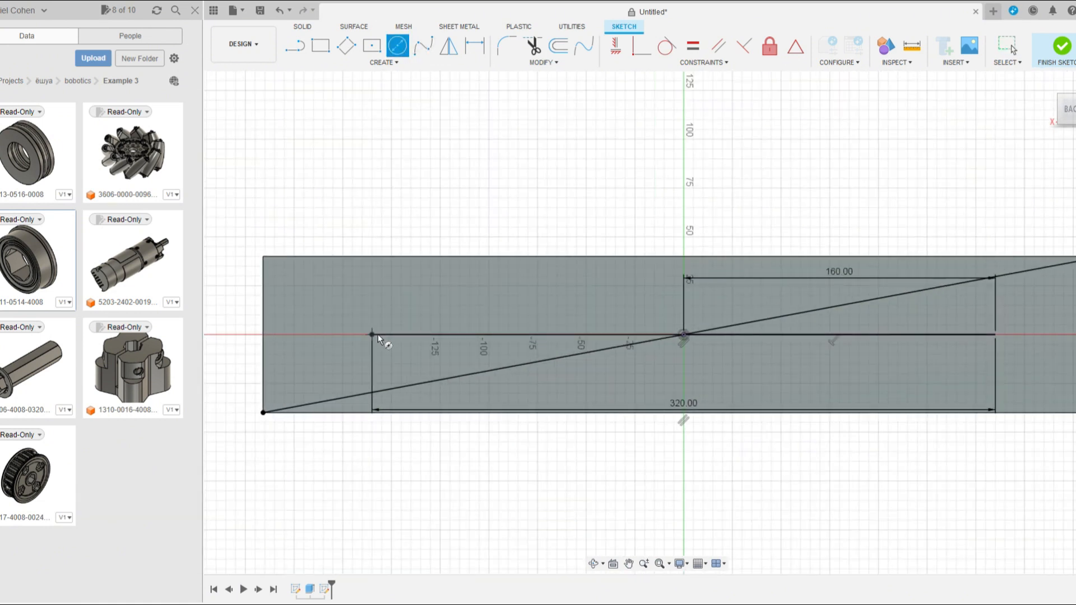
pyautogui.scroll(-1, 374, 357)
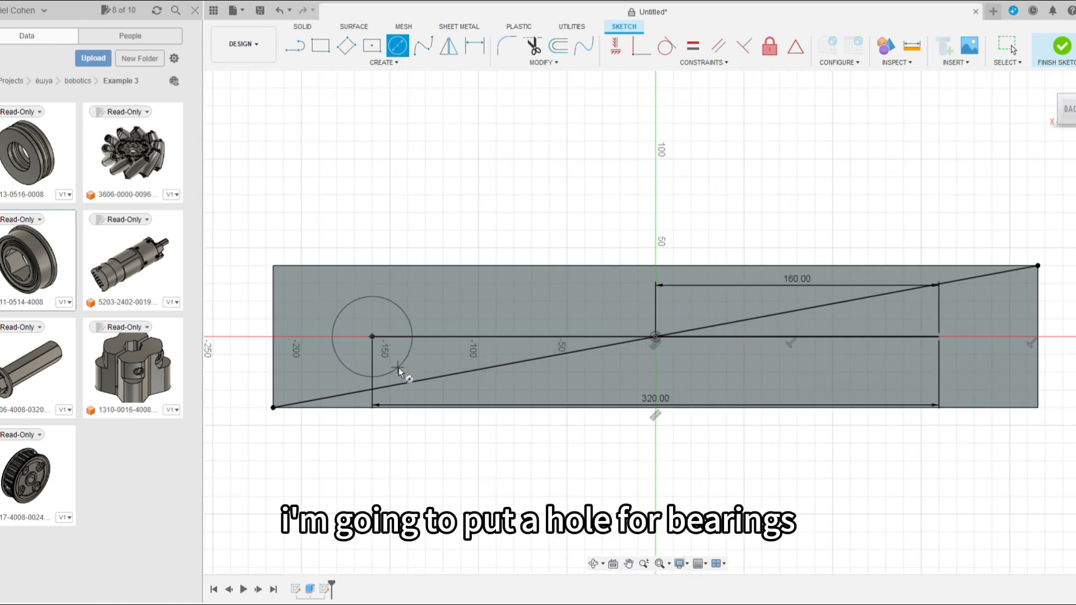
pyautogui.scroll(-1, 377, 411)
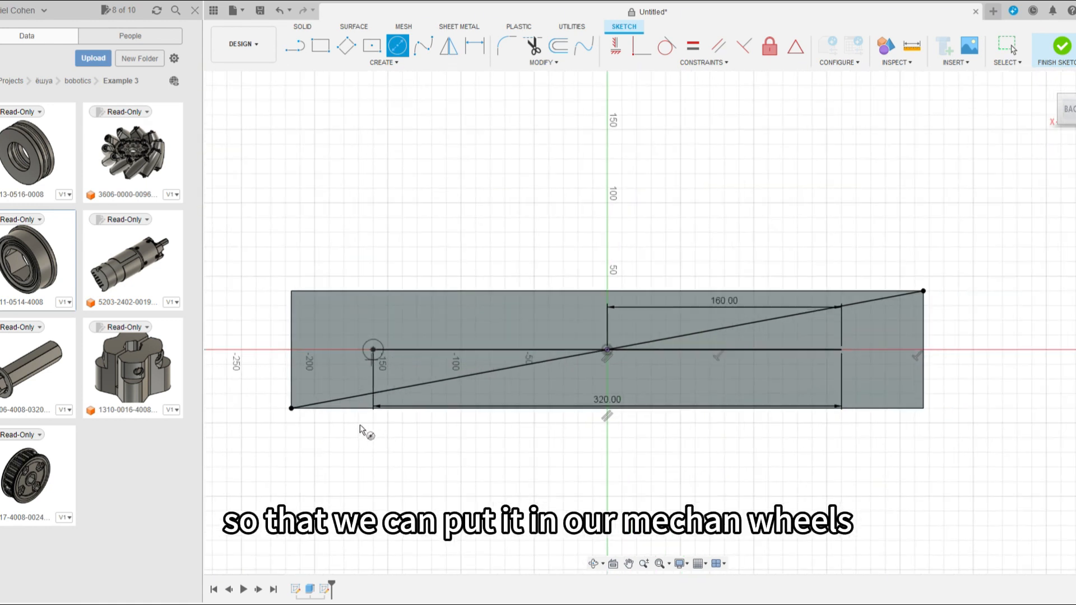
pyautogui.scroll(2, 403, 291)
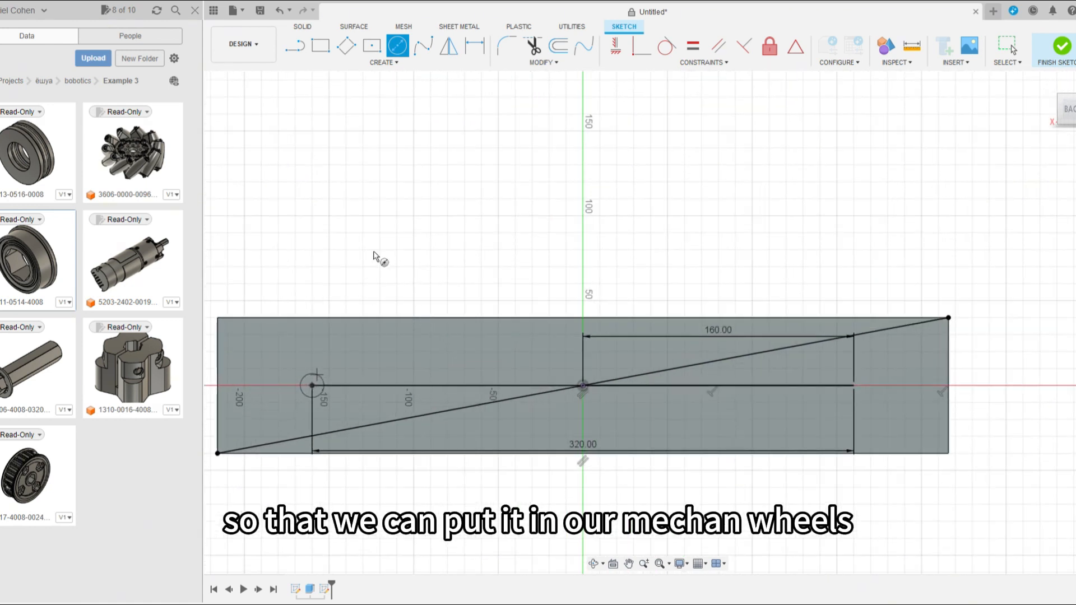
pyautogui.scroll(-1, 359, 280)
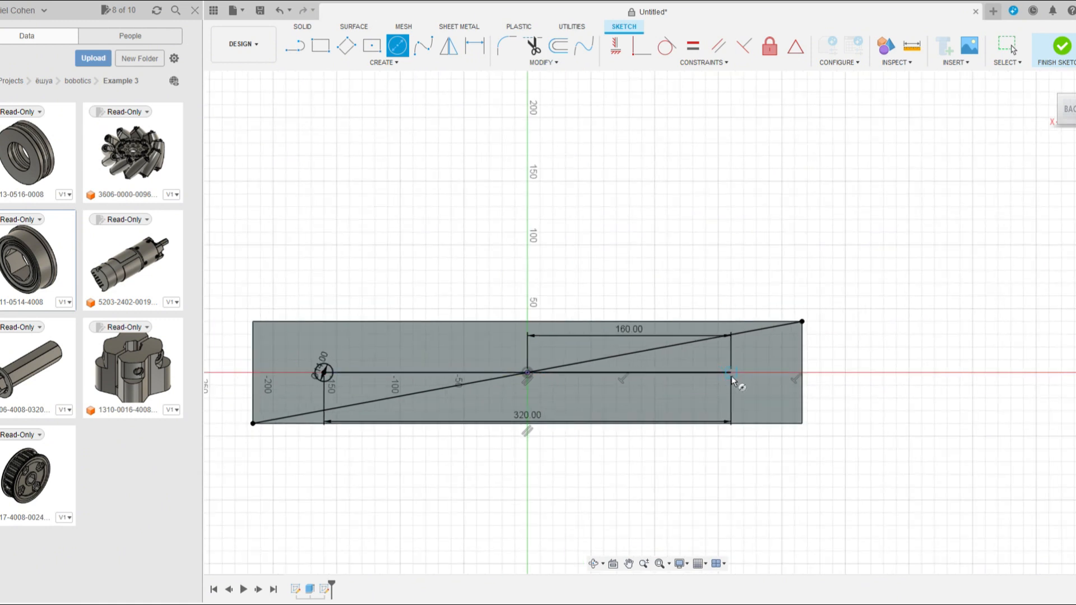
# Draw a matching 14 mm diameter circle centered on the right end of the 320 mm line
pyautogui.click(731, 379)
pyautogui.write('14')
pyautogui.press('Return')
pyautogui.scroll(-1, 862, 436)
pyautogui.press('Escape')
# Extrude both bearing-hole circles about 80 mm through the plate as a cut
pyautogui.press('e')
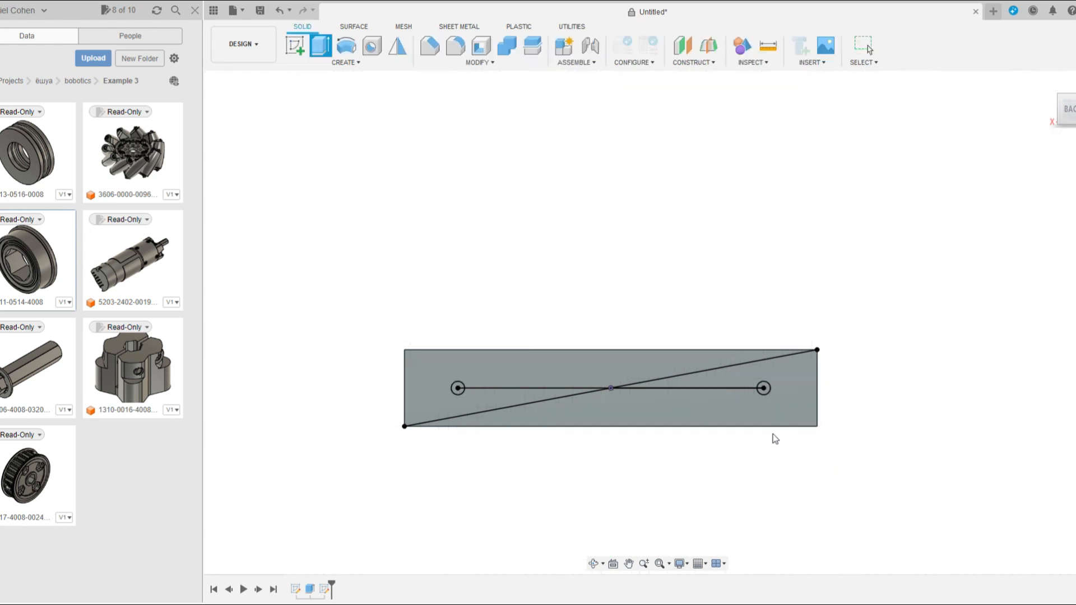
pyautogui.scroll(3, 793, 421)
pyautogui.moveTo(789, 381)
pyautogui.keyDown('shift'); pyautogui.mouseDown(button='middle')
pyautogui.moveTo(877, 428)
pyautogui.moveTo(814, 411)
pyautogui.moveTo(780, 383)
pyautogui.mouseUp(button='middle'); pyautogui.keyUp('shift')
pyautogui.scroll(-4, 975, 425)
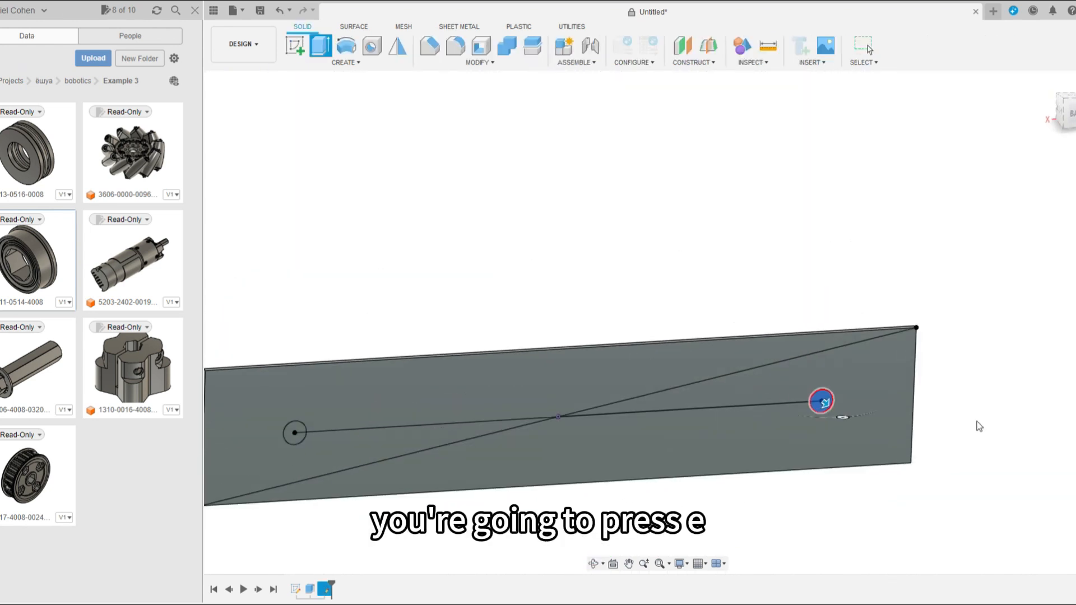
pyautogui.scroll(5, 443, 400)
pyautogui.click(448, 403)
pyautogui.keyDown('shift'); pyautogui.moveTo(448, 404); pyautogui.dragTo(529, 389, button='middle'); pyautogui.keyUp('shift')
pyautogui.scroll(-1, 528, 389)
pyautogui.moveTo(567, 450); pyautogui.dragTo(529, 420)
pyautogui.keyDown('shift'); pyautogui.moveTo(529, 420); pyautogui.dragTo(972, 344, button='middle'); pyautogui.keyUp('shift')
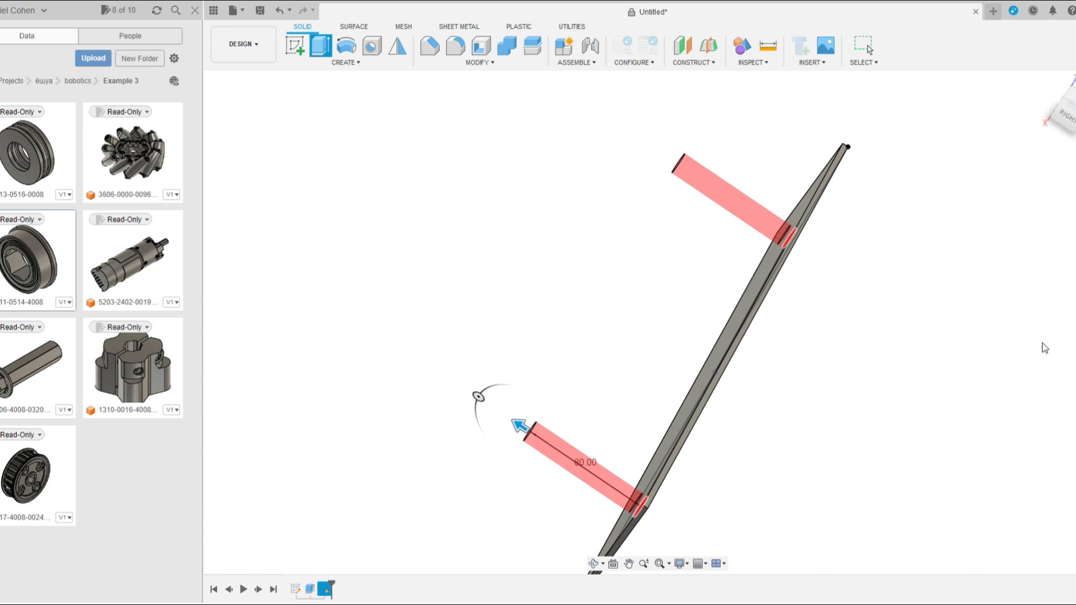
pyautogui.press('Return')
pyautogui.keyDown('shift'); pyautogui.moveTo(1045, 348); pyautogui.dragTo(680, 471, button='middle'); pyautogui.keyUp('shift')
pyautogui.scroll(-3, 387, 373)
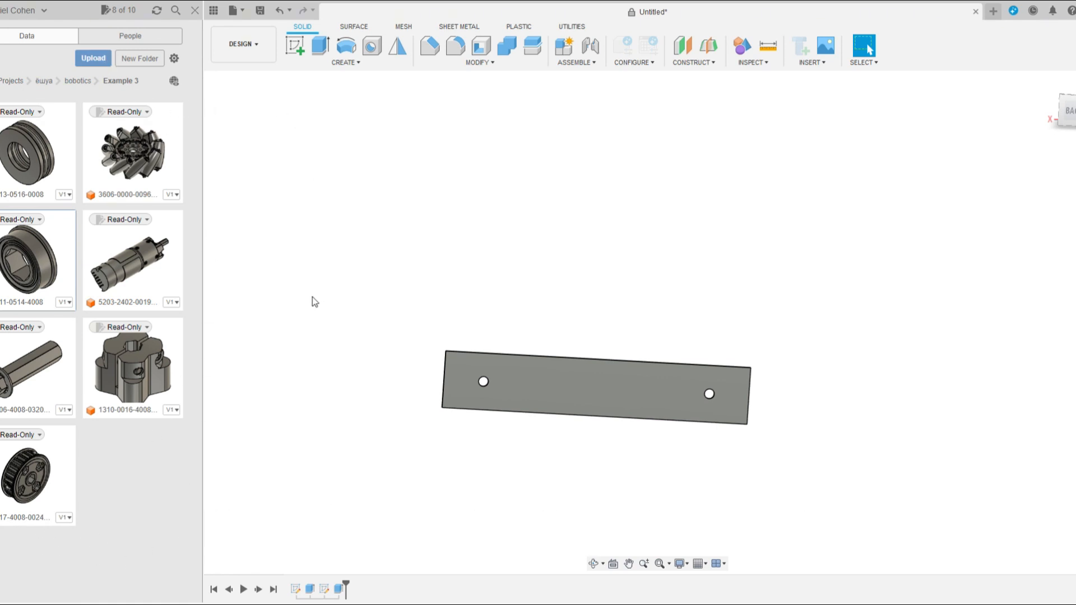
pyautogui.scroll(-1, 312, 303)
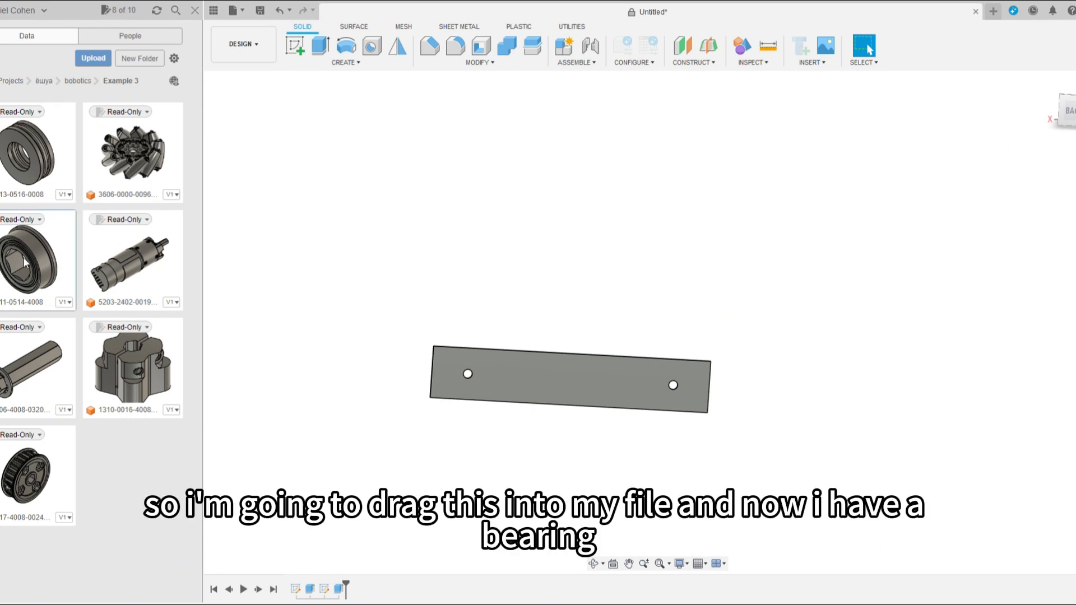
pyautogui.moveTo(25, 262); pyautogui.dragTo(685, 287)
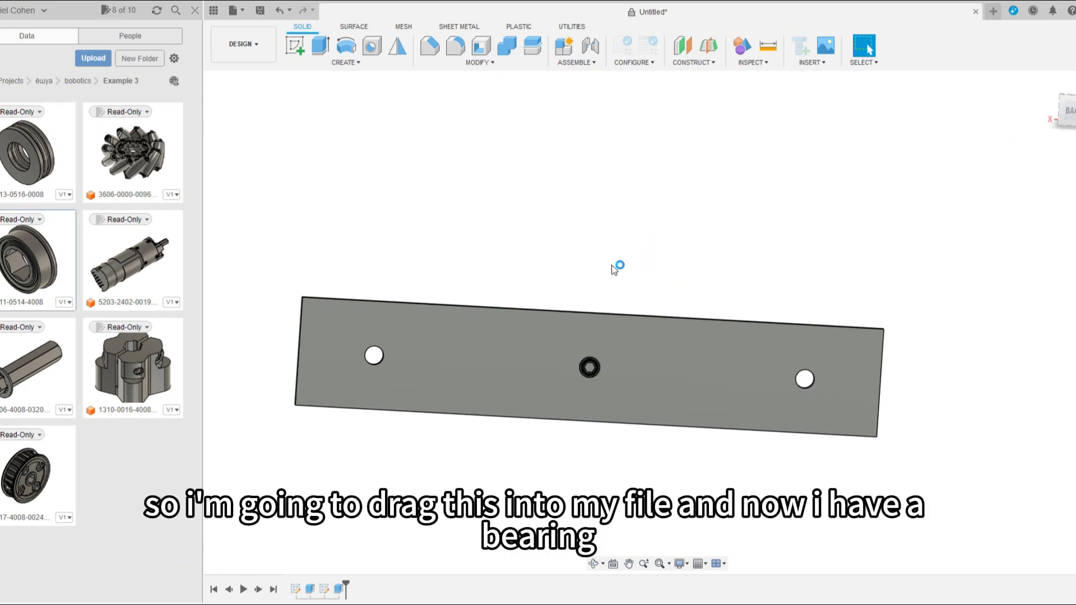
# Move the inserted bearing 100 mm straight out from the plate face and confirm its placement
pyautogui.scroll(-2, 562, 266)
pyautogui.keyDown('shift'); pyautogui.moveTo(557, 312); pyautogui.dragTo(595, 415, button='middle'); pyautogui.keyUp('shift')
pyautogui.scroll(1, 658, 340)
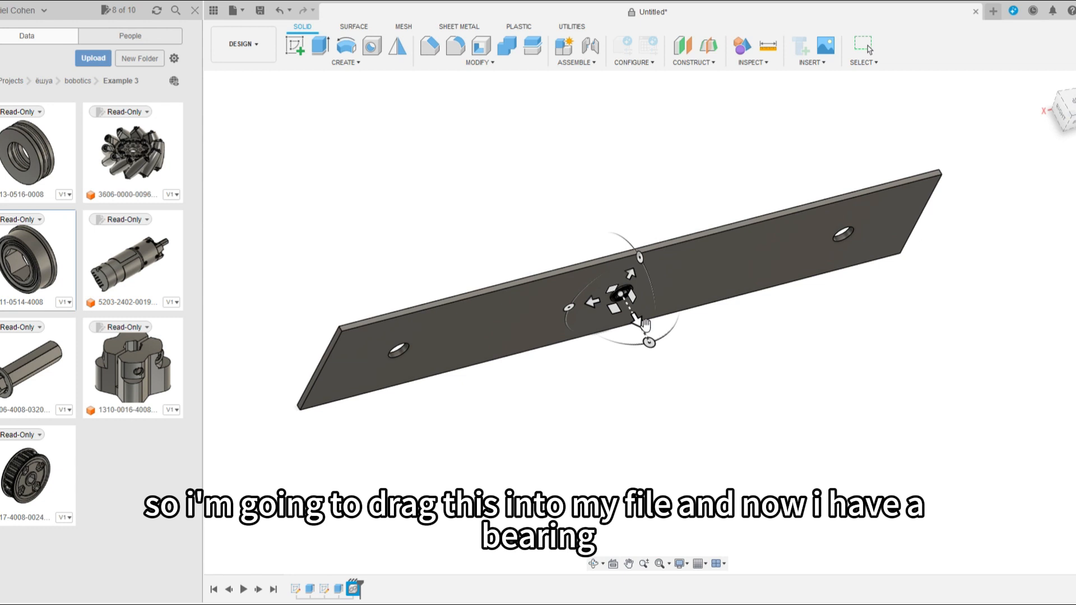
pyautogui.moveTo(639, 320); pyautogui.dragTo(709, 446)
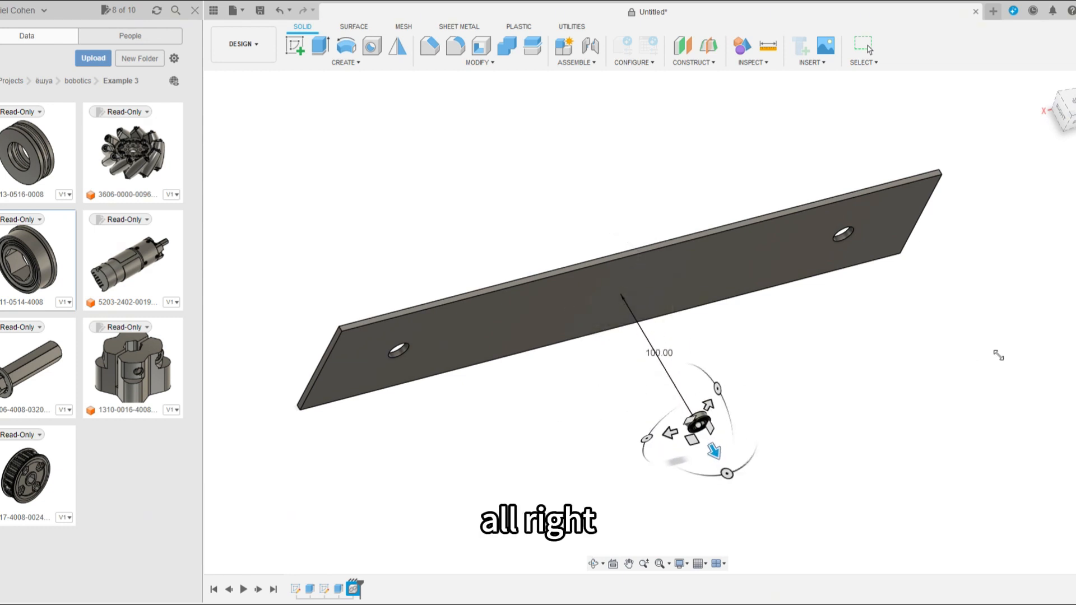
pyautogui.press('Return')
# Start a point-to-point move of the bearing, with the circular edge where its body meets the flange as the origin
pyautogui.keyDown('shift'); pyautogui.moveTo(964, 375); pyautogui.dragTo(710, 373, button='middle'); pyautogui.keyUp('shift')
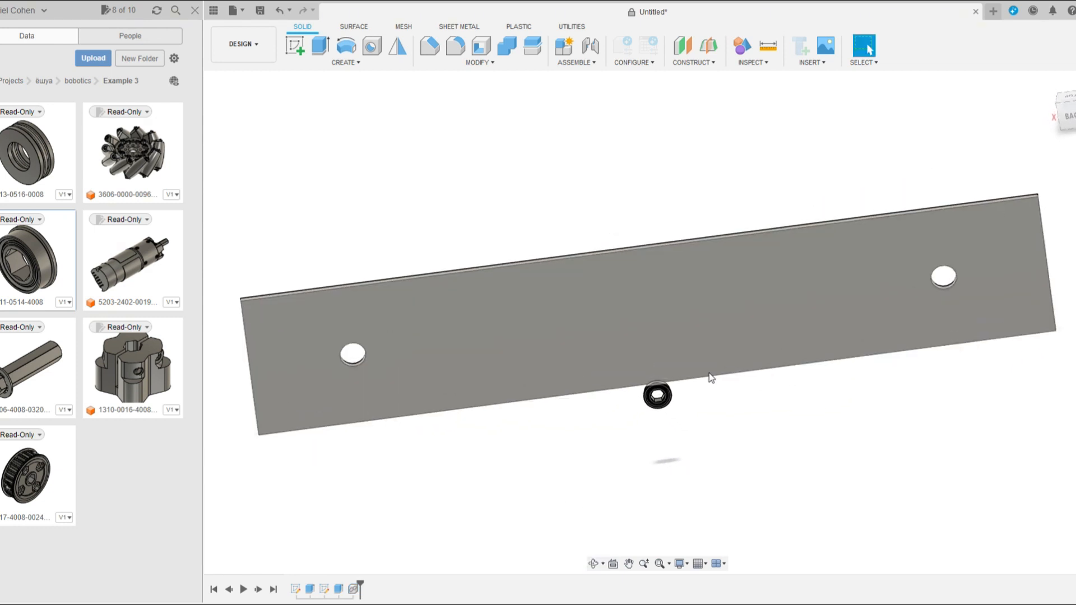
pyautogui.scroll(3, 684, 379)
pyautogui.scroll(3, 659, 392)
pyautogui.scroll(-6, 804, 380)
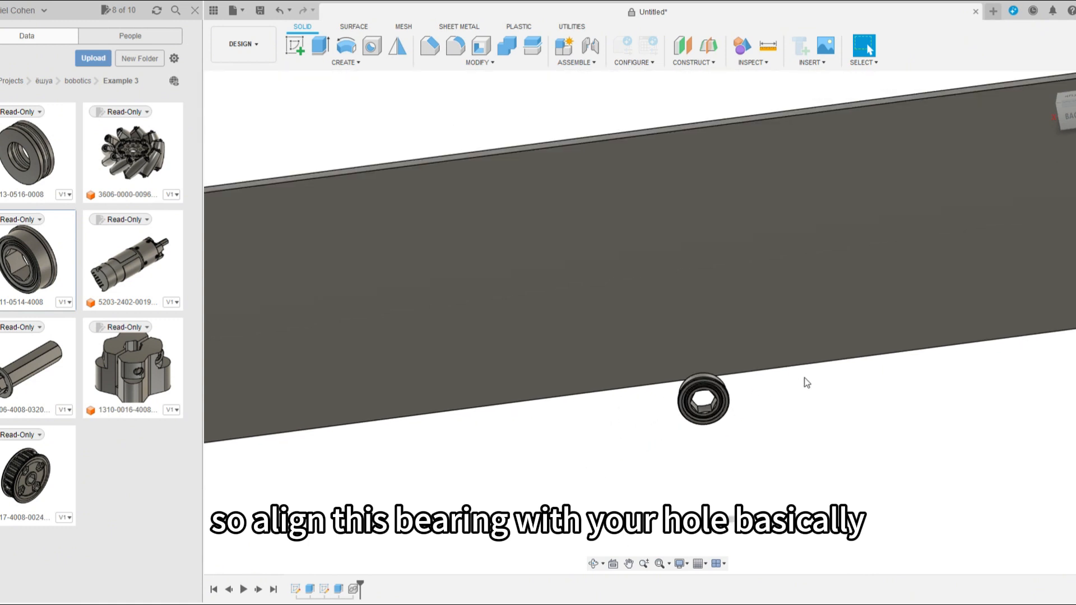
pyautogui.scroll(-3, 813, 370)
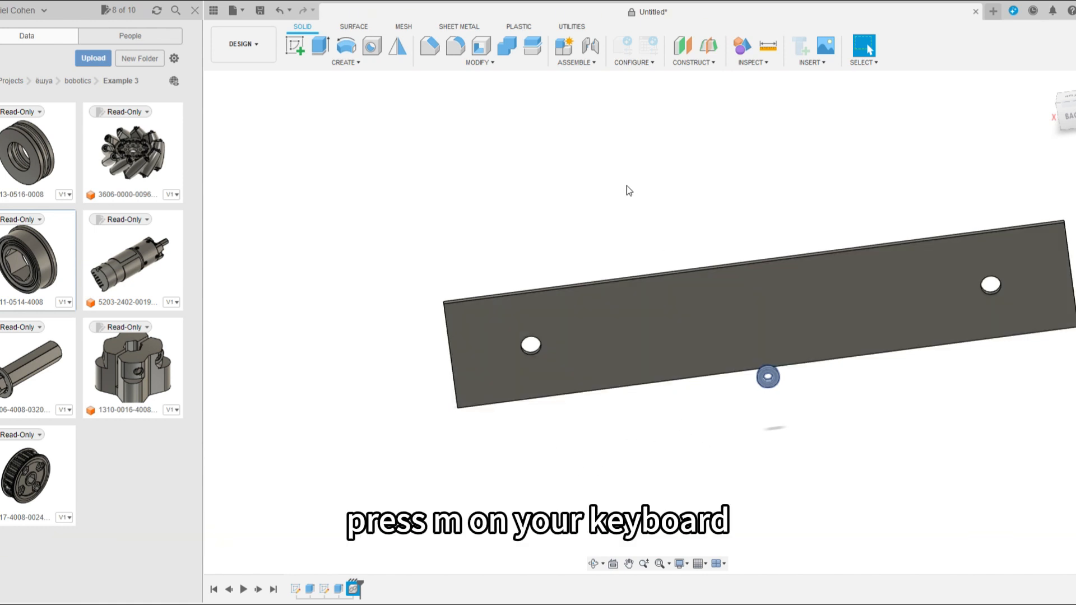
pyautogui.press('m')
pyautogui.keyDown('shift'); pyautogui.moveTo(611, 177); pyautogui.dragTo(783, 383, button='middle'); pyautogui.keyUp('shift')
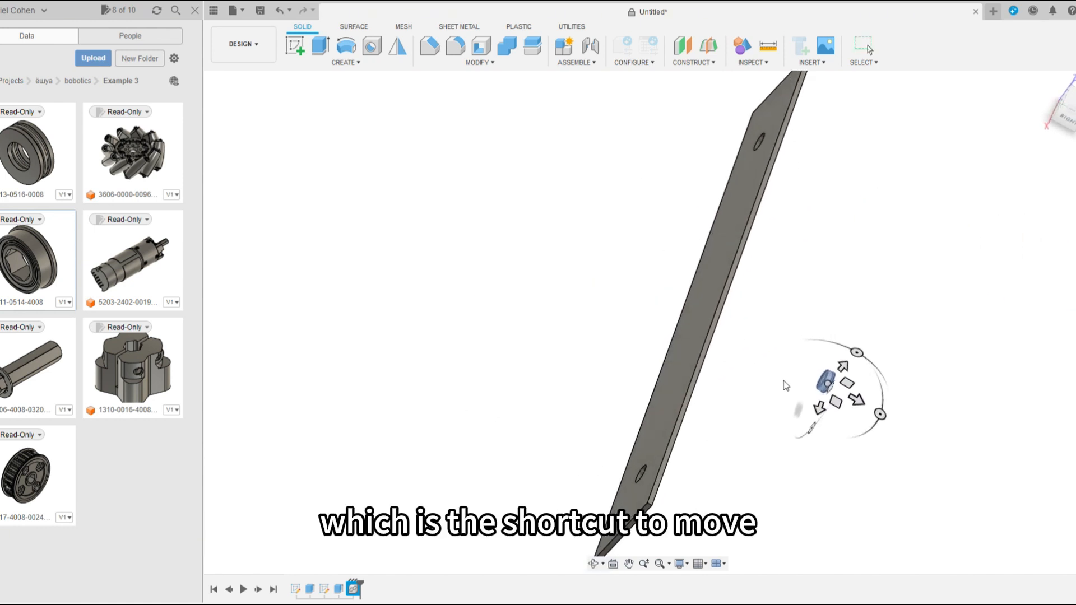
pyautogui.scroll(2, 952, 308)
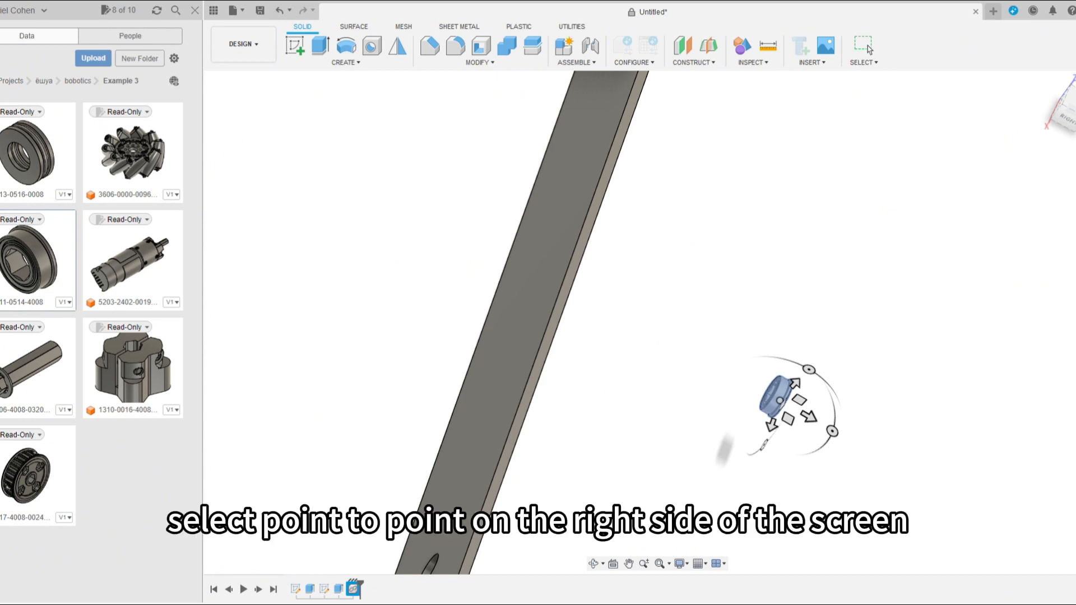
pyautogui.scroll(3, 880, 336)
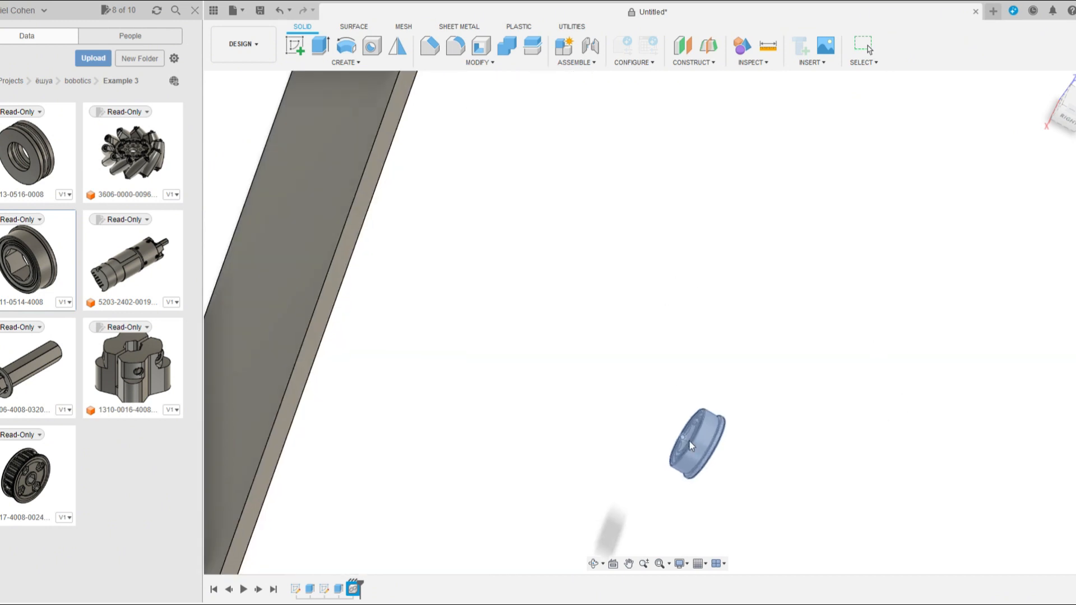
pyautogui.scroll(6, 712, 434)
pyautogui.keyDown('shift'); pyautogui.moveTo(763, 391); pyautogui.dragTo(747, 469, button='middle'); pyautogui.keyUp('shift')
pyautogui.click(746, 468)
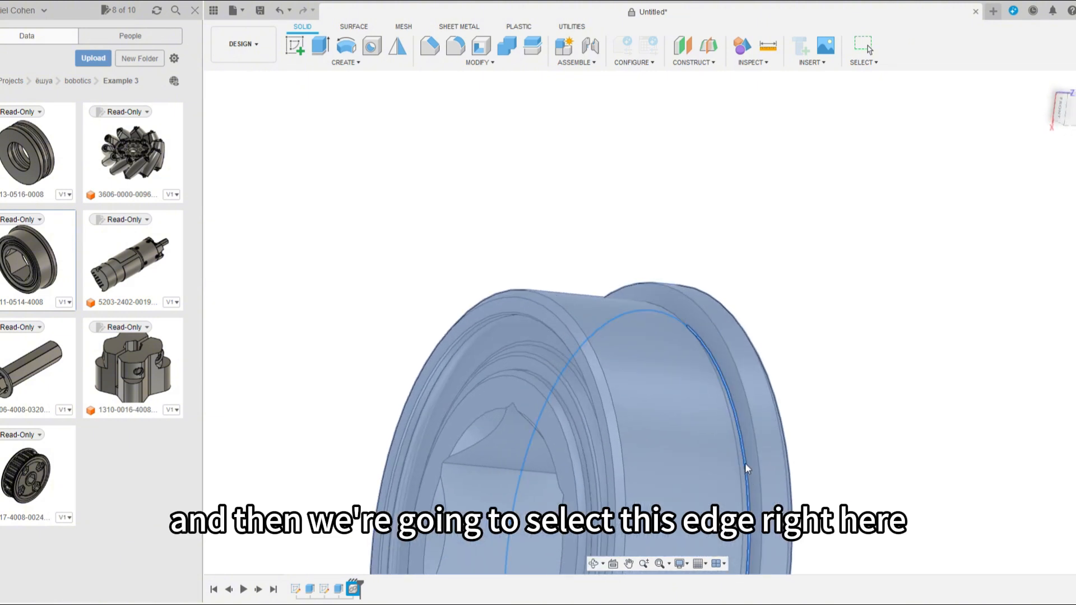
# Set the circular edge of the hole near the plate's end as the move target to seat the bearing in it
pyautogui.scroll(-4, 650, 271)
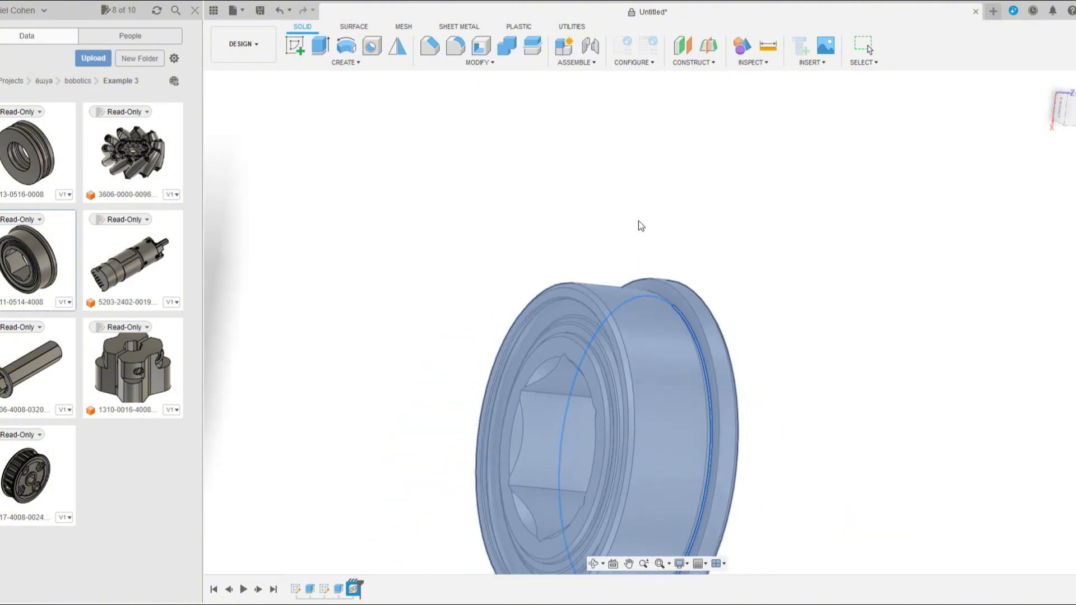
pyautogui.keyDown('shift'); pyautogui.moveTo(787, 363); pyautogui.dragTo(829, 390, button='middle'); pyautogui.keyUp('shift')
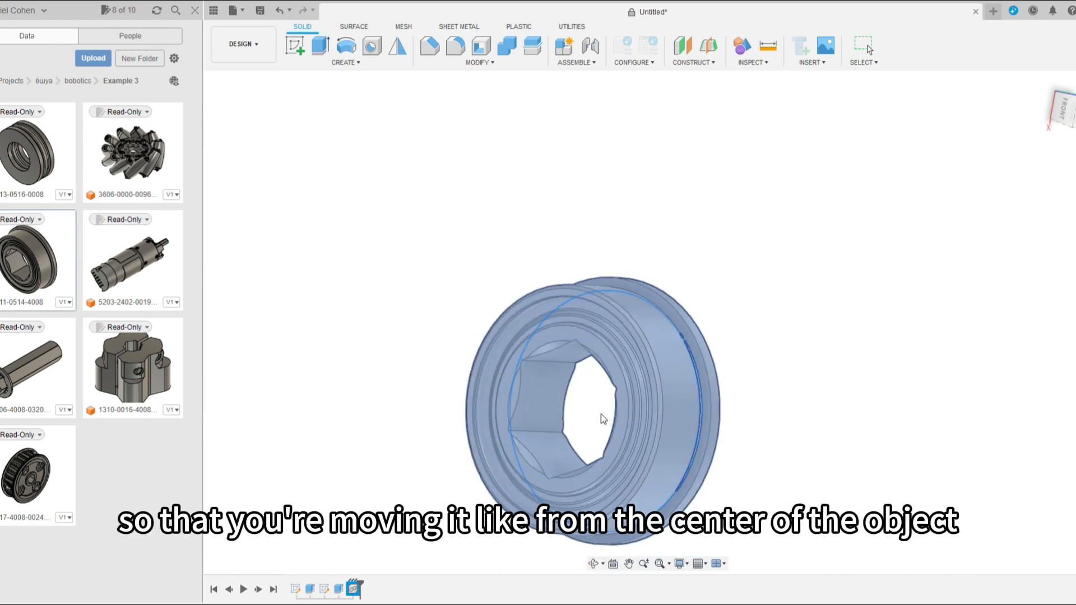
pyautogui.keyDown('shift'); pyautogui.moveTo(603, 413); pyautogui.dragTo(709, 409, button='middle'); pyautogui.keyUp('shift')
pyautogui.scroll(-5, 638, 201)
pyautogui.keyDown('shift'); pyautogui.moveTo(609, 211); pyautogui.dragTo(596, 230, button='middle'); pyautogui.keyUp('shift')
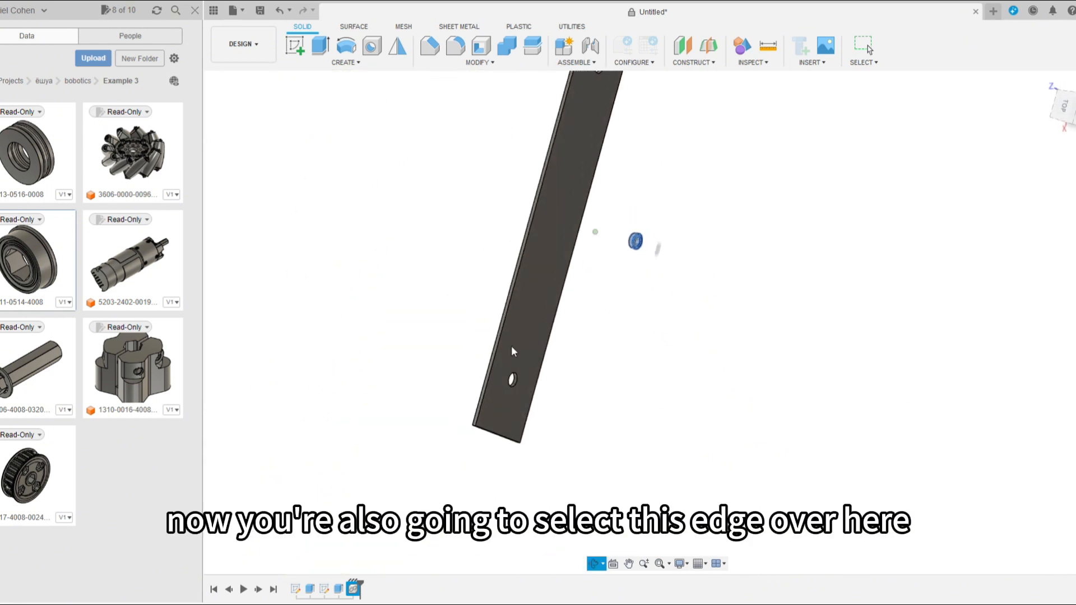
pyautogui.scroll(3, 508, 374)
pyautogui.scroll(4, 522, 381)
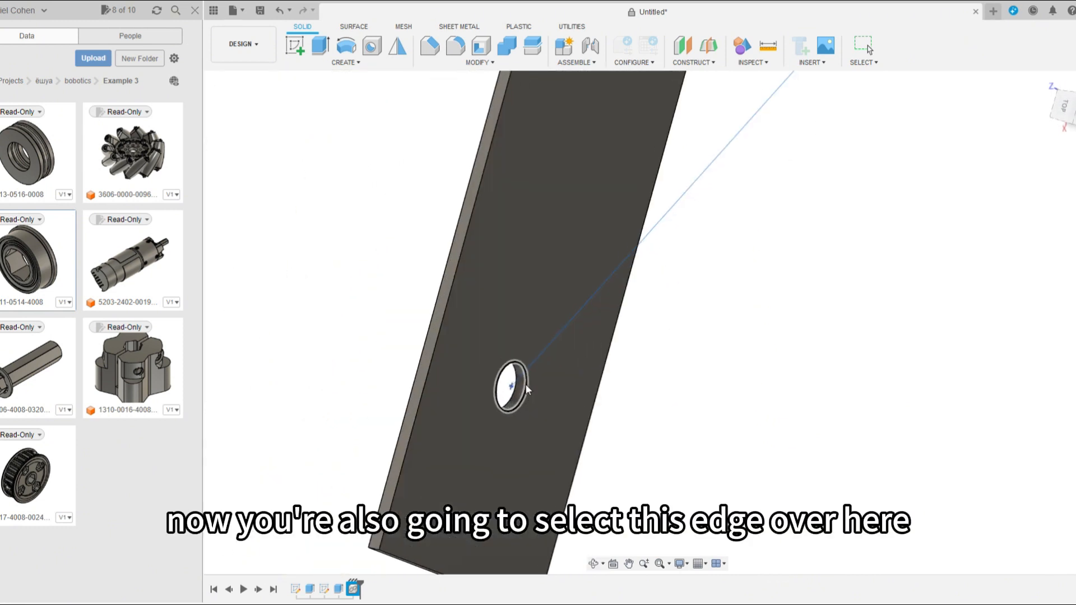
pyautogui.scroll(-1, 526, 384)
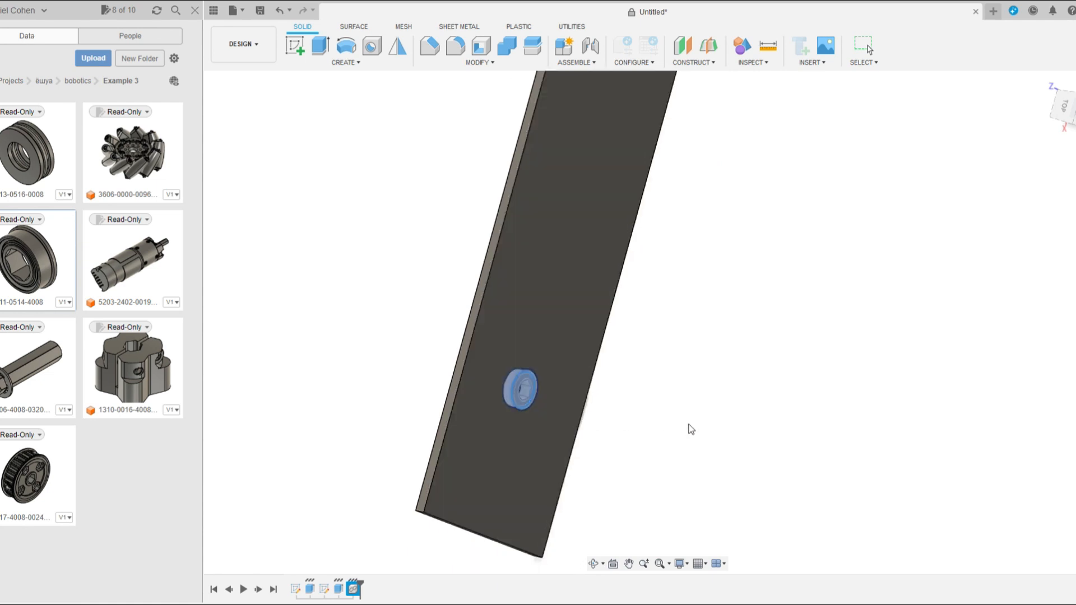
pyautogui.keyDown('shift'); pyautogui.moveTo(688, 425); pyautogui.dragTo(822, 387, button='middle'); pyautogui.keyUp('shift')
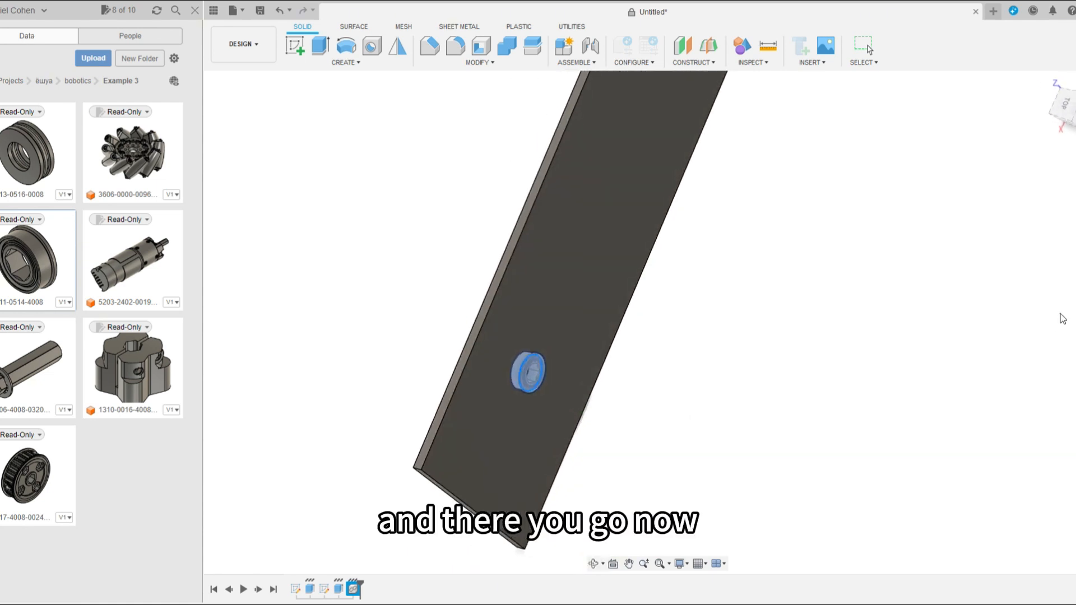
# Confirm the bearing's move into the hole near the plate's end and capture its position
pyautogui.keyDown('shift'); pyautogui.moveTo(1053, 319); pyautogui.dragTo(836, 377, button='middle'); pyautogui.keyUp('shift')
pyautogui.scroll(3, 646, 359)
pyautogui.scroll(2, 548, 324)
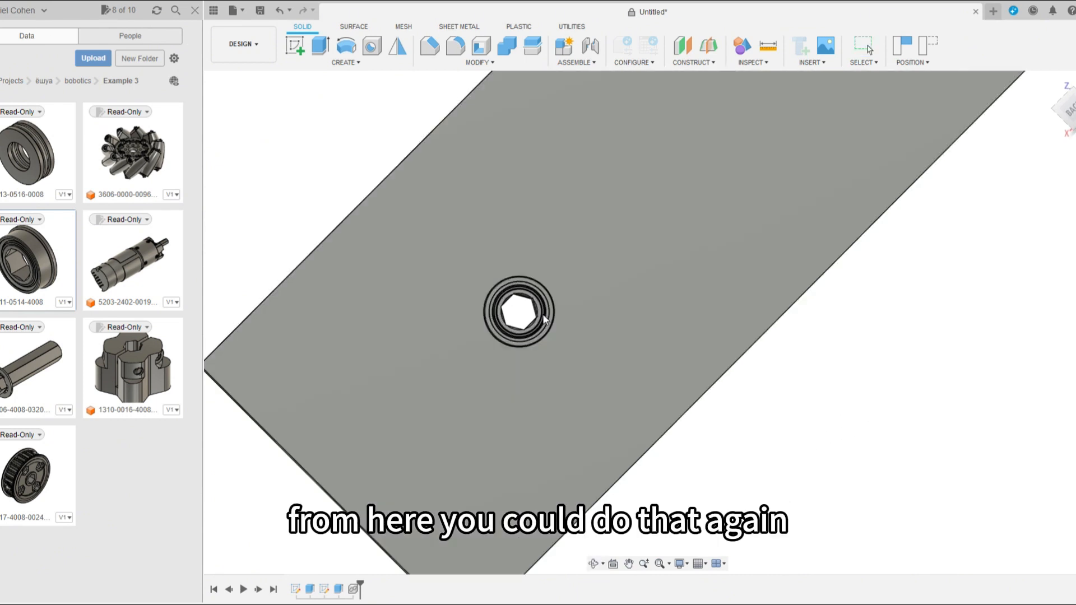
pyautogui.scroll(1, 542, 317)
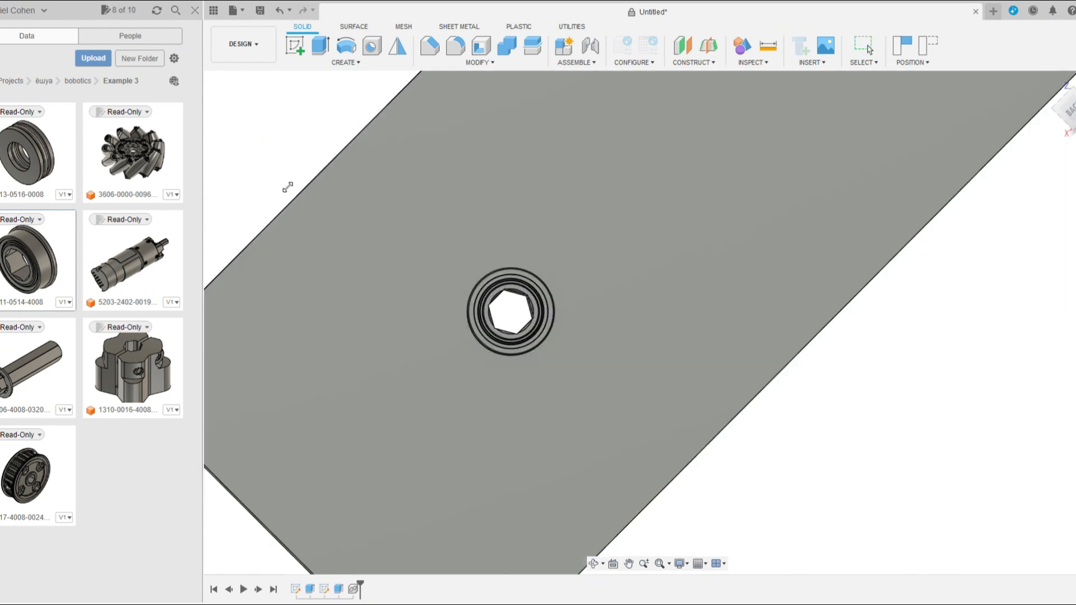
pyautogui.press('Escape')
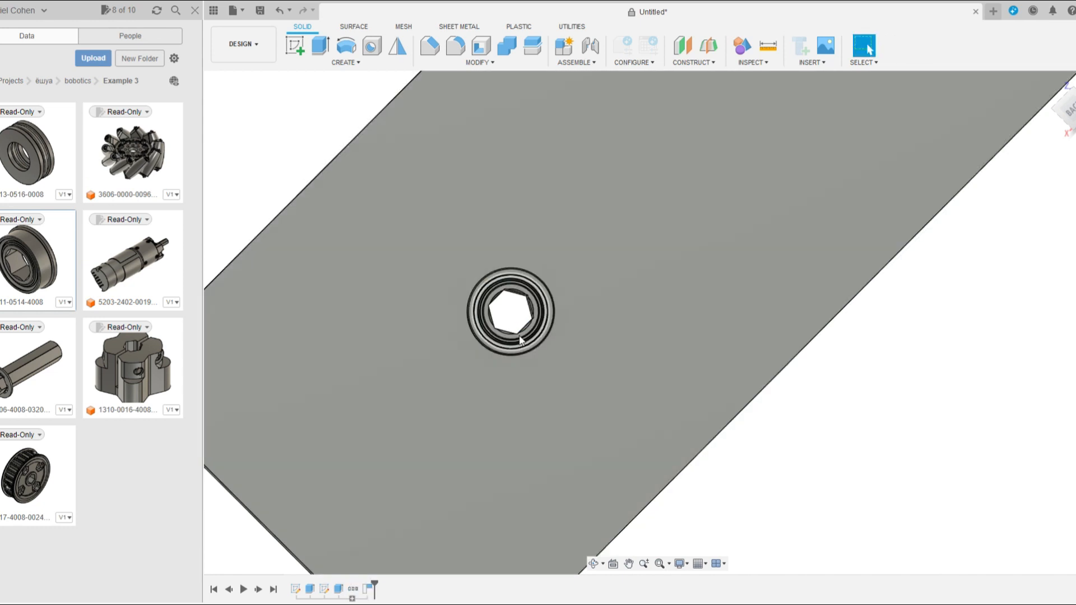
pyautogui.scroll(-2, 572, 308)
pyautogui.keyDown('shift'); pyautogui.moveTo(590, 354); pyautogui.dragTo(643, 393, button='middle'); pyautogui.keyUp('shift')
pyautogui.scroll(1, 643, 392)
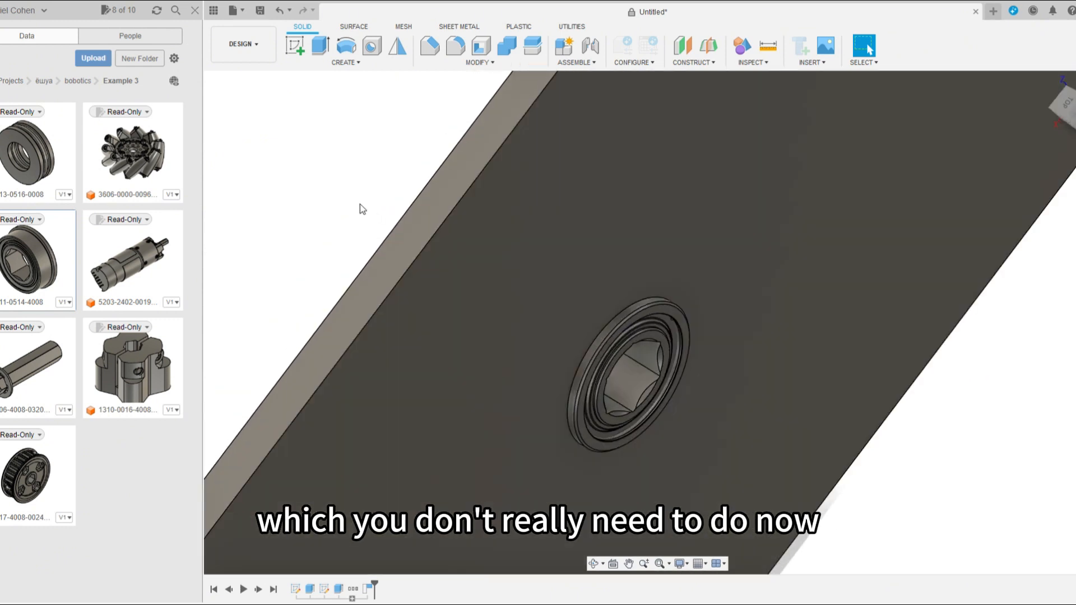
pyautogui.click(321, 186)
pyautogui.scroll(-3, 507, 260)
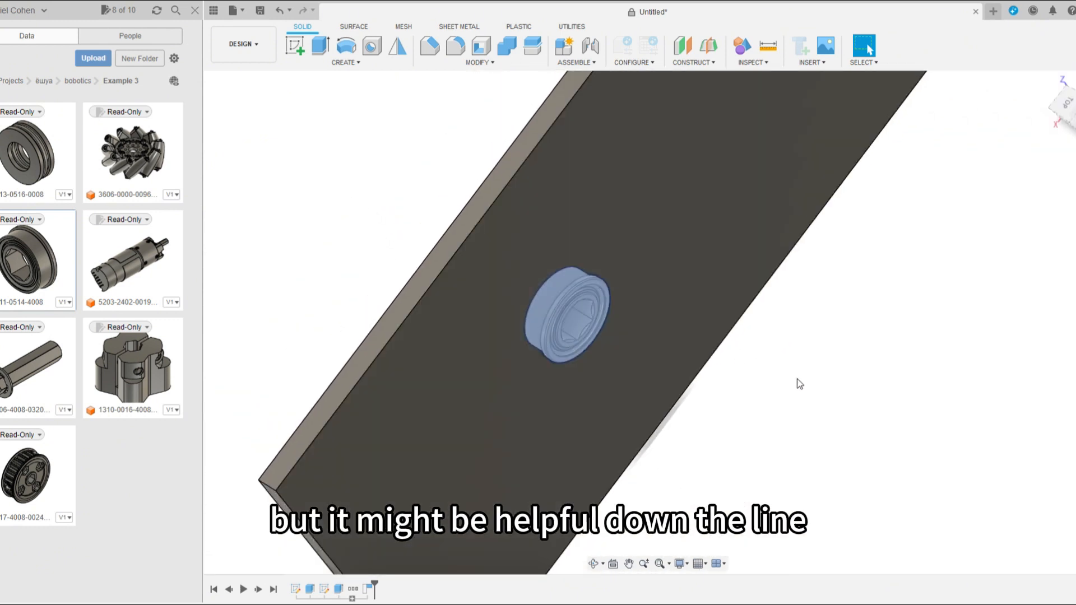
pyautogui.click(799, 380)
pyautogui.scroll(2, 728, 397)
pyautogui.scroll(5, 492, 276)
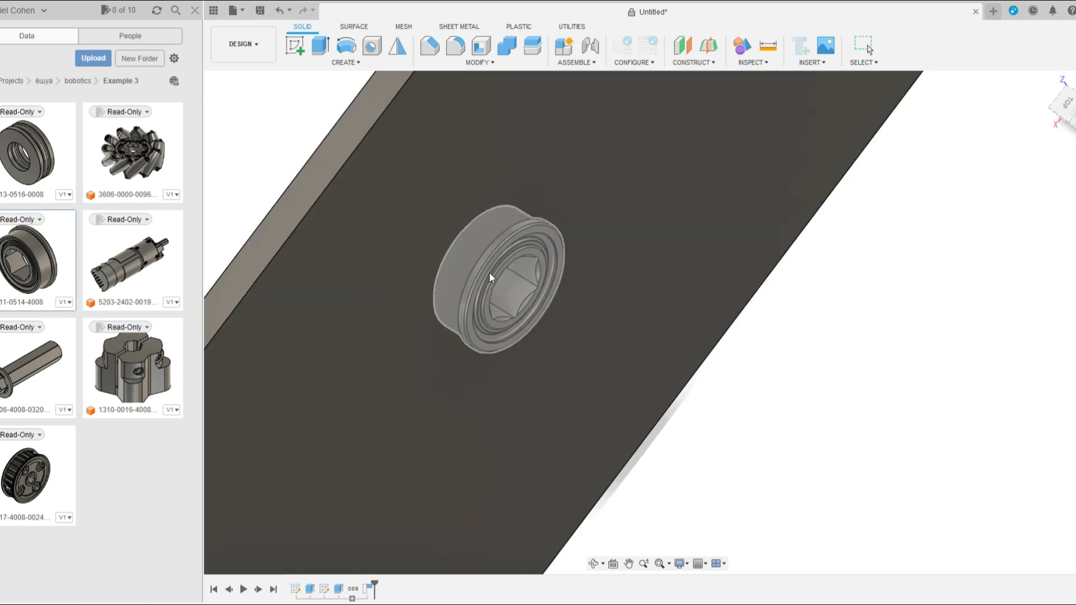
pyautogui.scroll(-3, 844, 347)
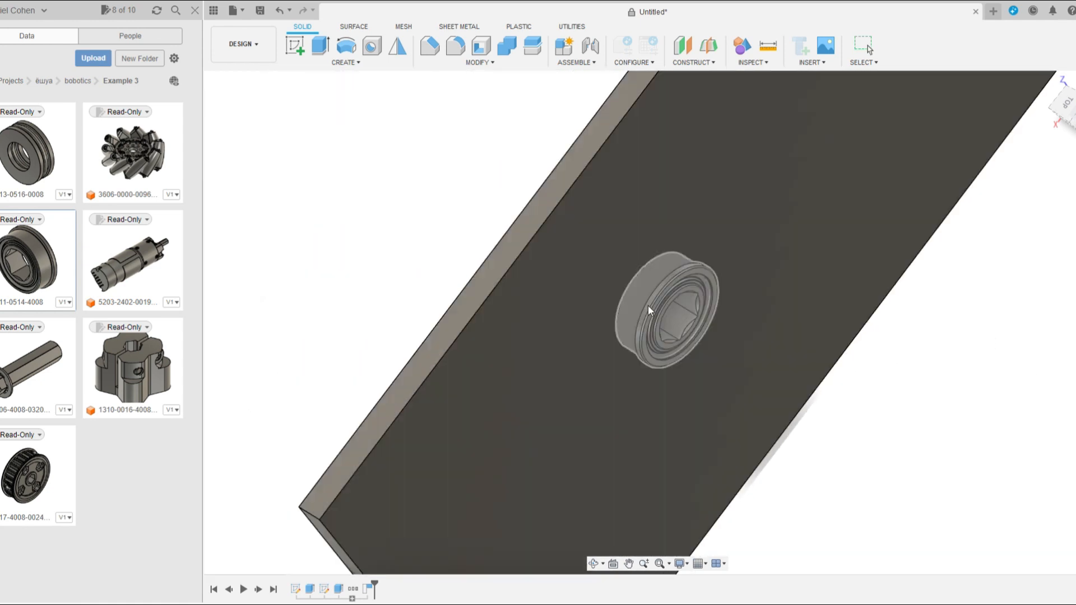
pyautogui.press('Escape')
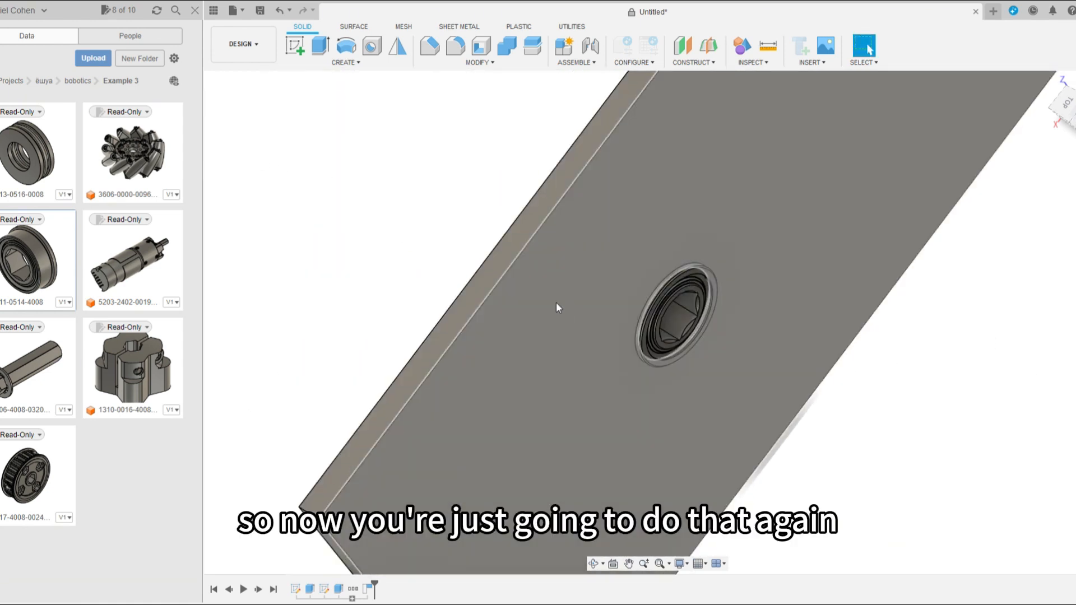
# Hide the plate and set the circular edge where the bearing's body meets its flange as the origin of a point-to-point move
pyautogui.click(520, 262)
pyautogui.press('v')
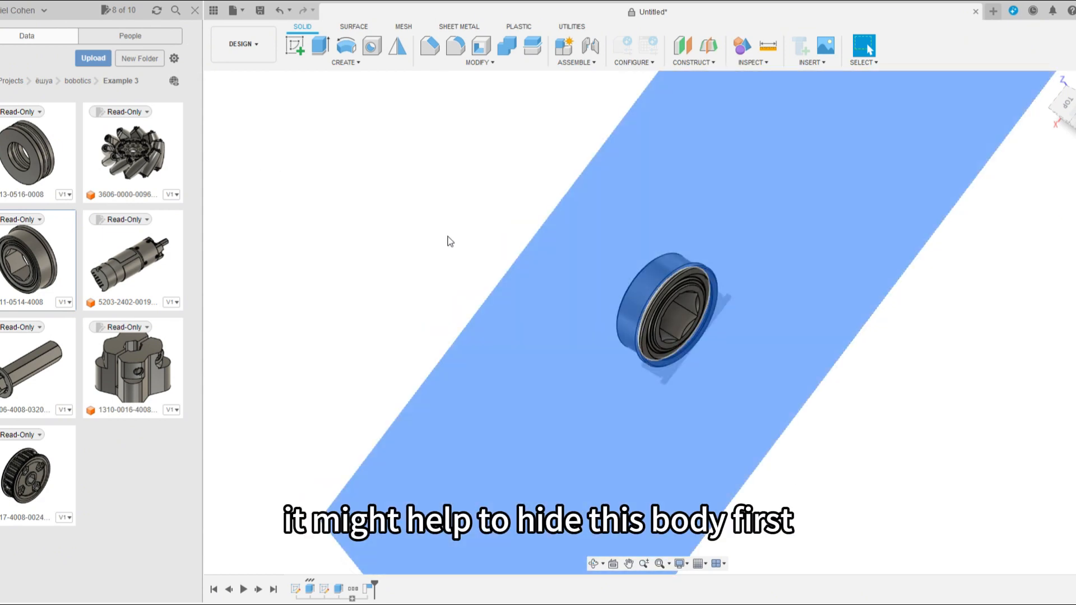
pyautogui.keyDown('shift'); pyautogui.moveTo(498, 292); pyautogui.dragTo(688, 371, button='middle'); pyautogui.keyUp('shift')
pyautogui.scroll(8, 688, 371)
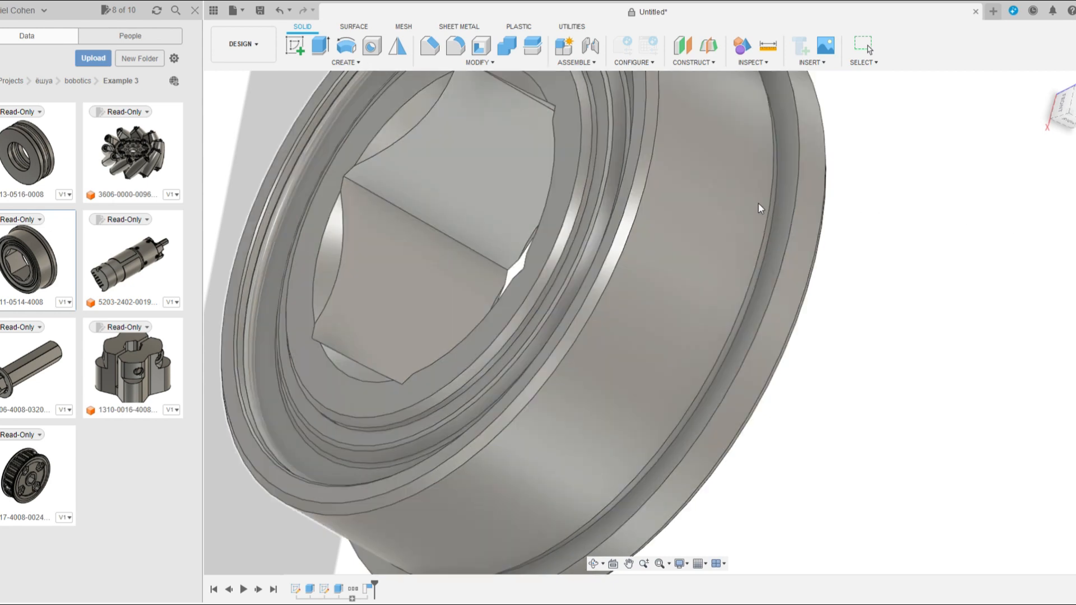
pyautogui.click(759, 204)
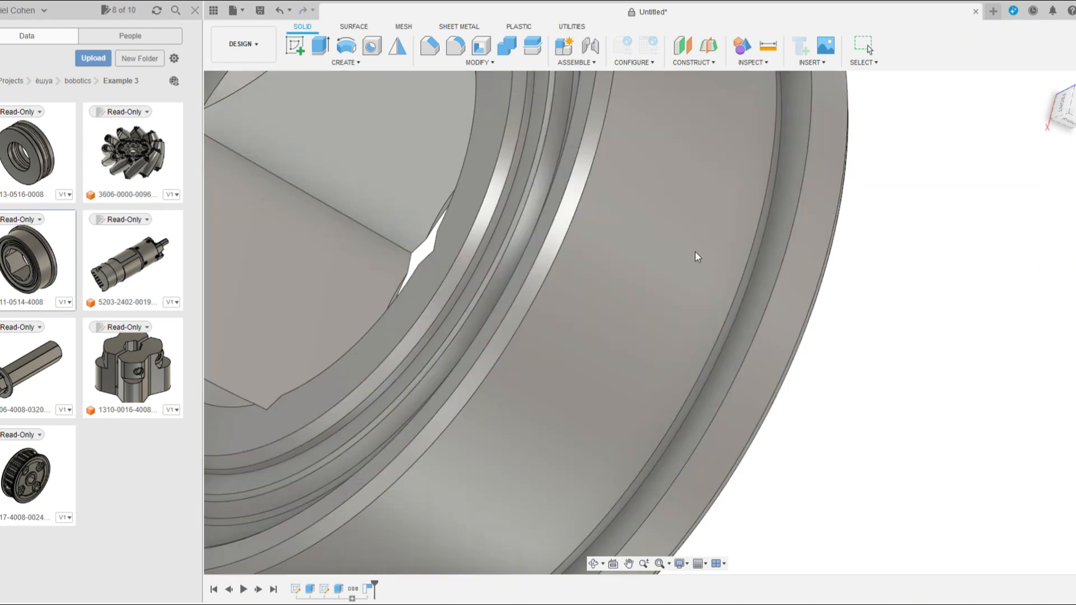
pyautogui.click(695, 251)
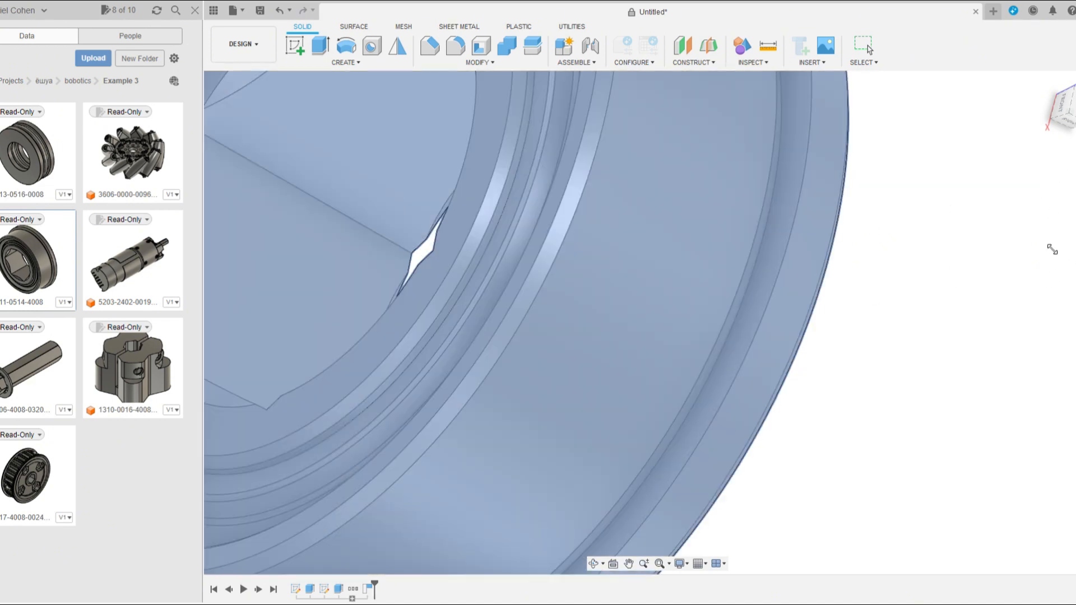
pyautogui.click(756, 268)
pyautogui.scroll(-4, 872, 402)
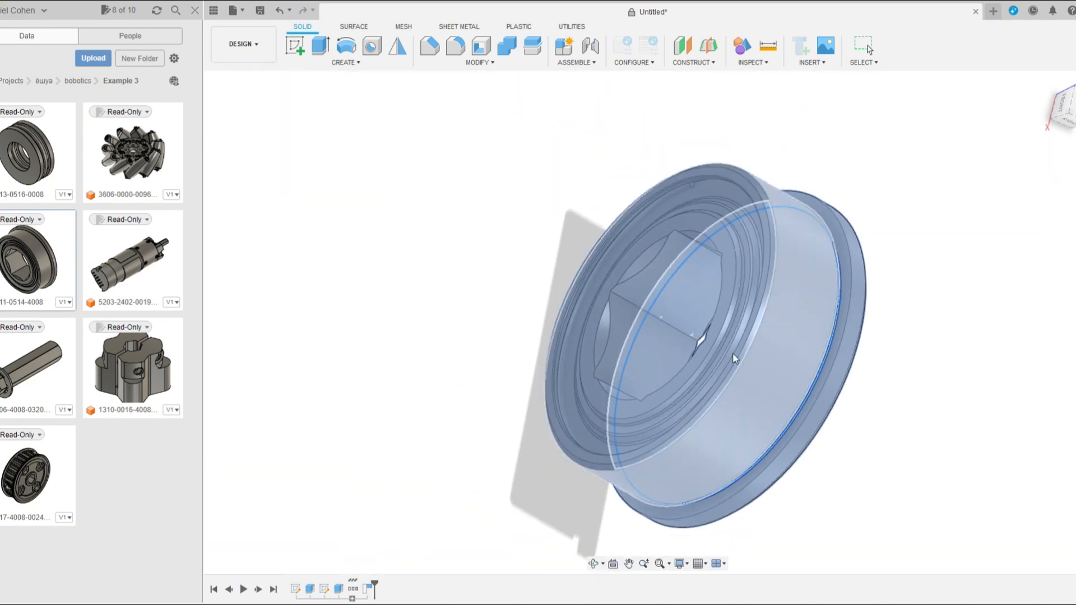
# Show the plate again and try to move the bearing to the circular edge of the hole at the plate's opposite end
pyautogui.scroll(-6, 735, 460)
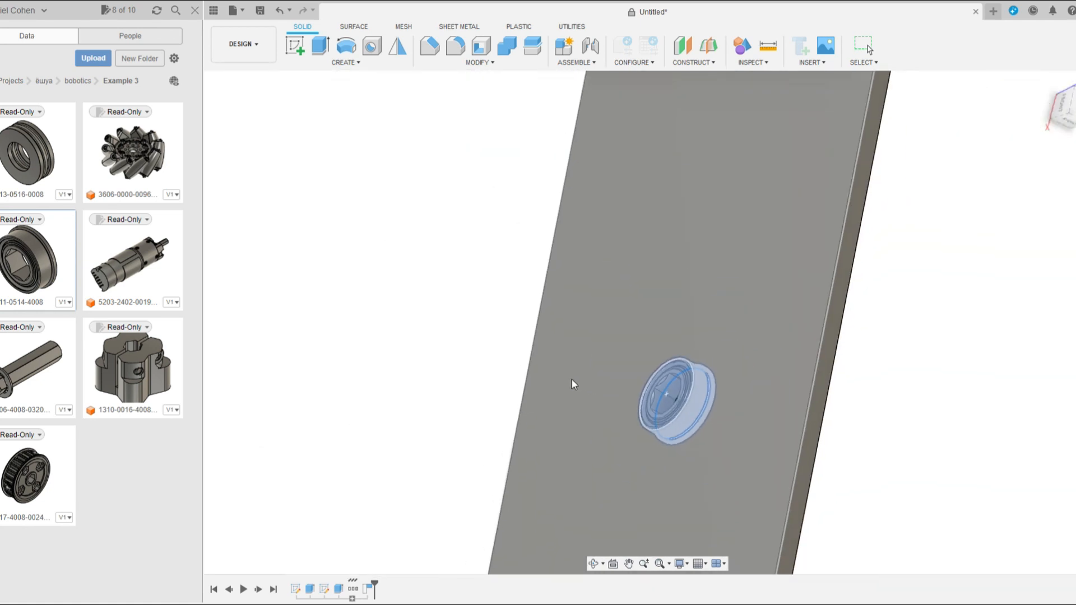
pyautogui.keyDown('shift'); pyautogui.moveTo(572, 382); pyautogui.dragTo(484, 415, button='middle'); pyautogui.keyUp('shift')
pyautogui.scroll(-4, 560, 455)
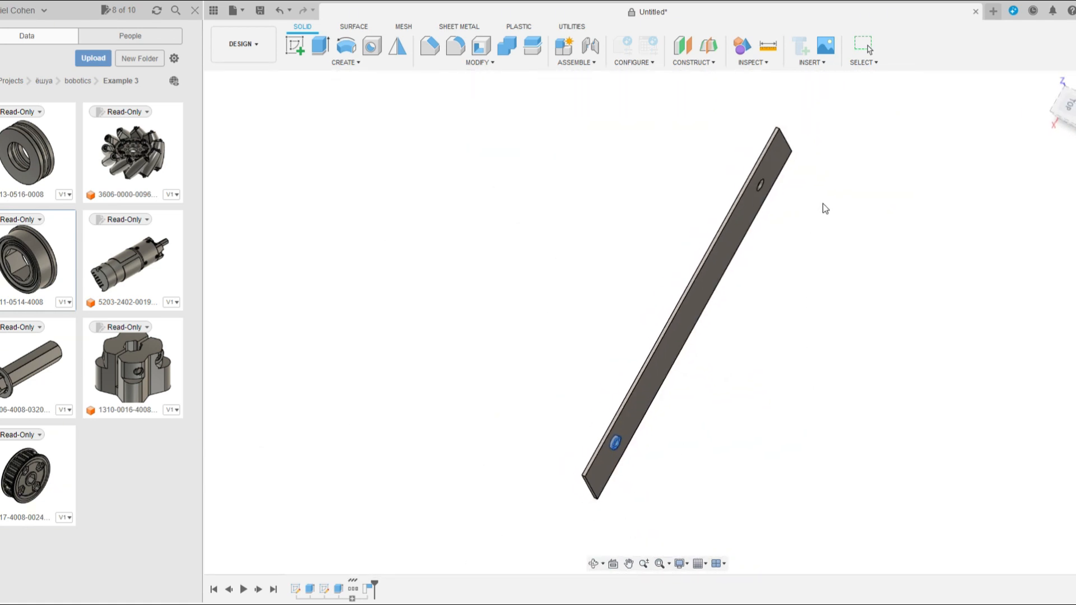
pyautogui.scroll(5, 796, 168)
pyautogui.scroll(1, 732, 213)
pyautogui.click(726, 214)
pyautogui.scroll(-3, 605, 184)
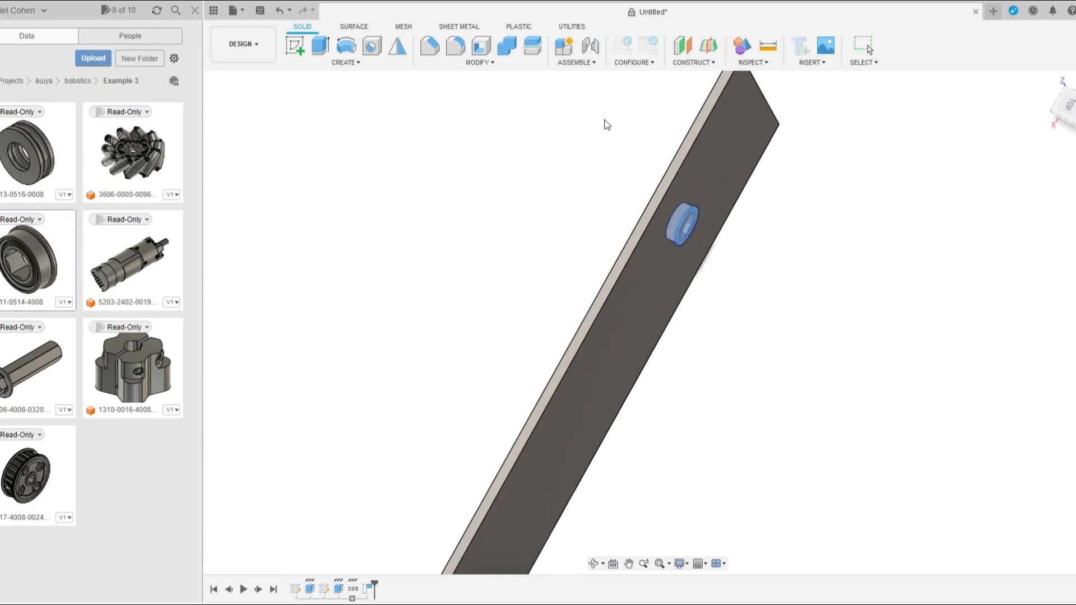
# Undo the bearing's move to the opposite hole
pyautogui.scroll(-4, 633, 236)
pyautogui.keyDown('shift'); pyautogui.moveTo(639, 223); pyautogui.dragTo(728, 290, button='middle'); pyautogui.keyUp('shift')
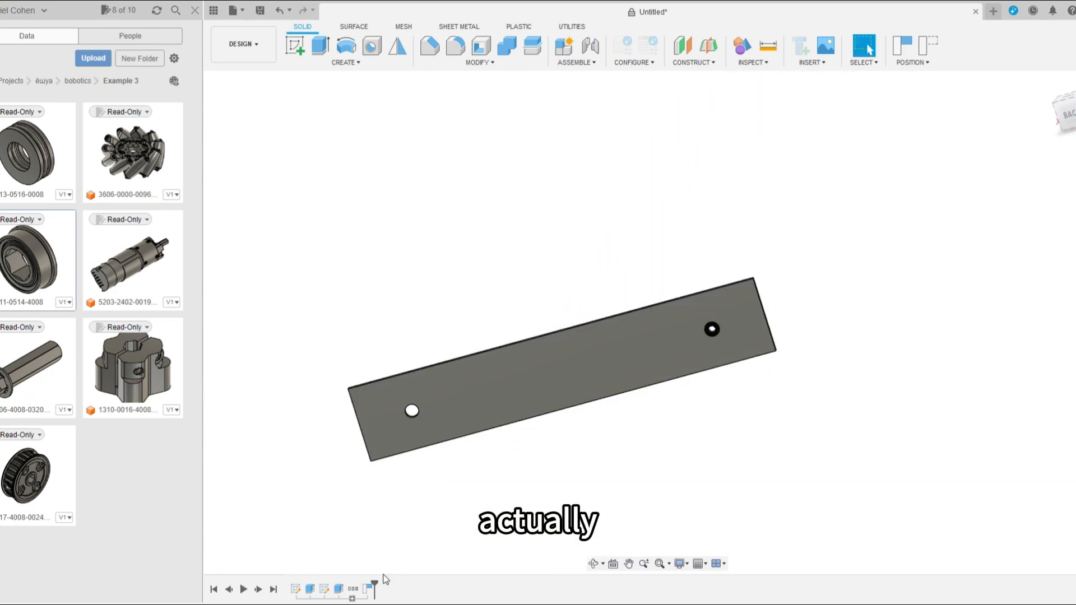
pyautogui.hotkey('ctrl', 'z')
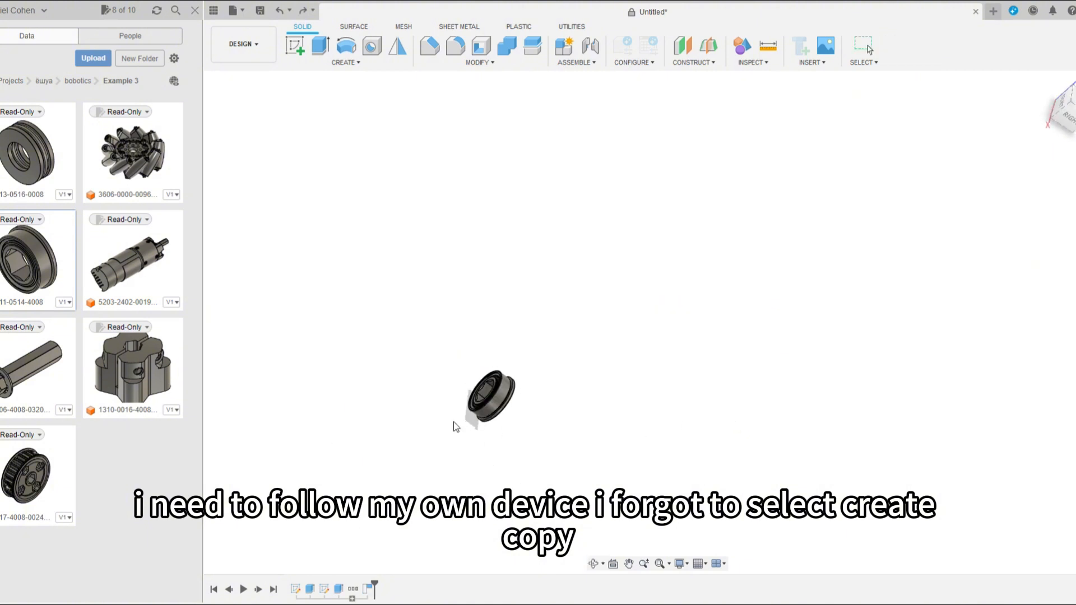
# Start a point-to-point move of the bearing with Create Copy enabled, using the circular edge where its body meets the flange as the origin
pyautogui.scroll(5, 465, 426)
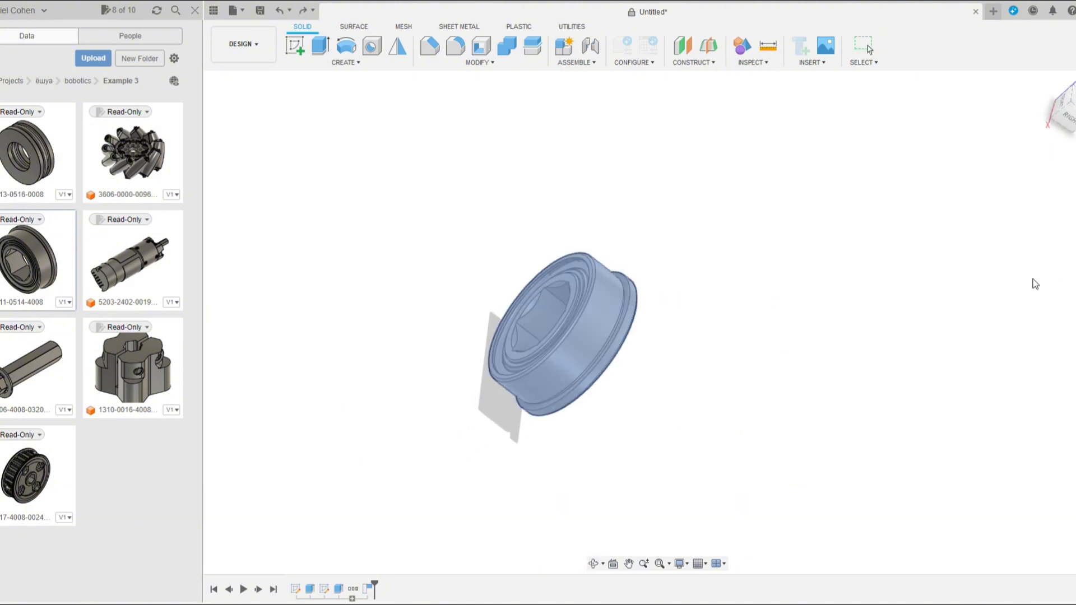
pyautogui.scroll(8, 614, 363)
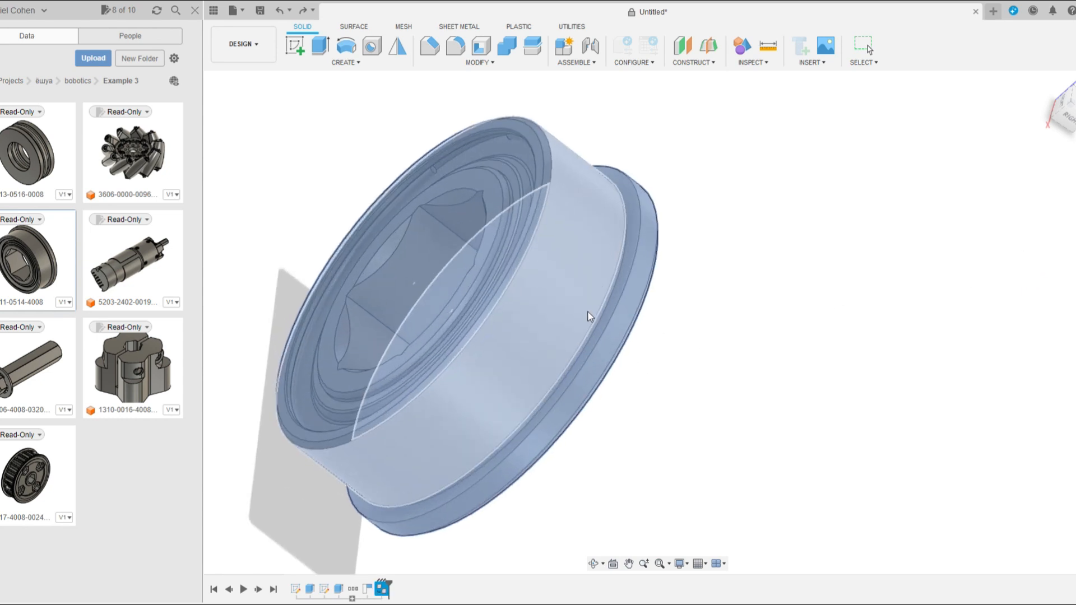
pyautogui.scroll(-10, 617, 339)
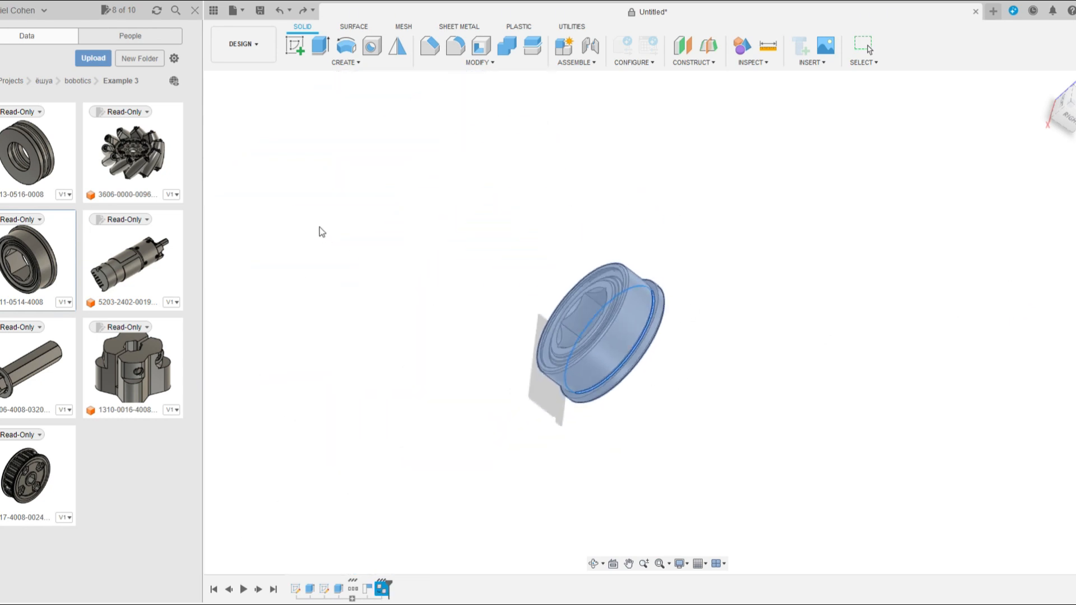
# Show the plate and place the bearing copy on the circular edge of the empty hole at its opposite end
pyautogui.scroll(-4, 437, 344)
pyautogui.keyDown('shift'); pyautogui.moveTo(437, 344); pyautogui.dragTo(468, 351, button='middle'); pyautogui.keyUp('shift')
pyautogui.scroll(-4, 466, 356)
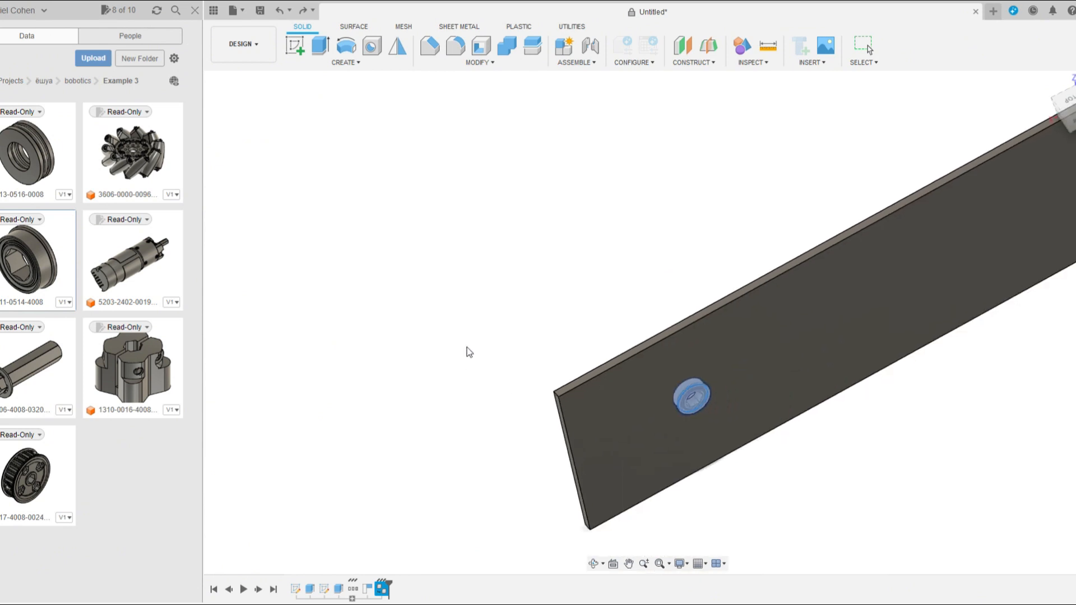
pyautogui.scroll(-2, 460, 382)
pyautogui.click(934, 196)
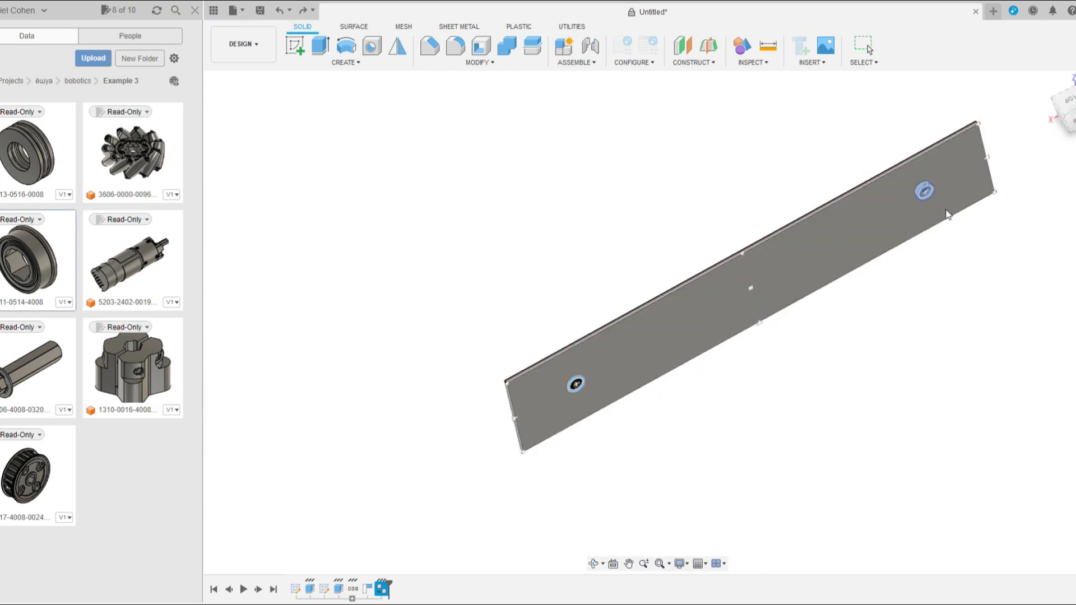
pyautogui.scroll(-3, 708, 402)
pyautogui.keyDown('shift'); pyautogui.moveTo(708, 402); pyautogui.dragTo(788, 423, button='middle'); pyautogui.keyUp('shift')
pyautogui.press('Escape')
pyautogui.scroll(5, 792, 324)
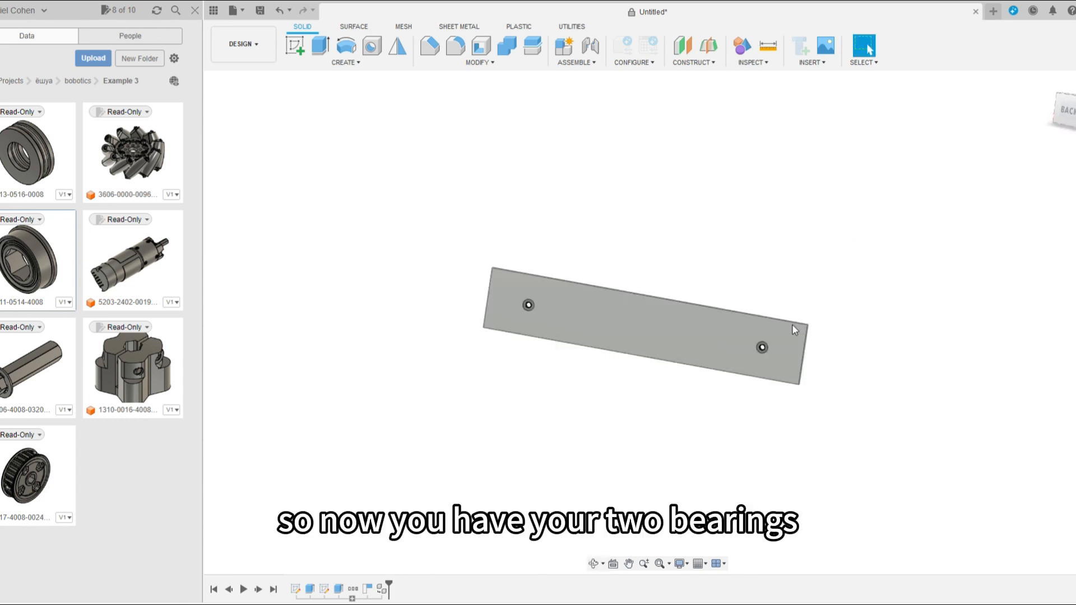
# Start a new sketch on the plate's large face for the motor holes
pyautogui.click(295, 48)
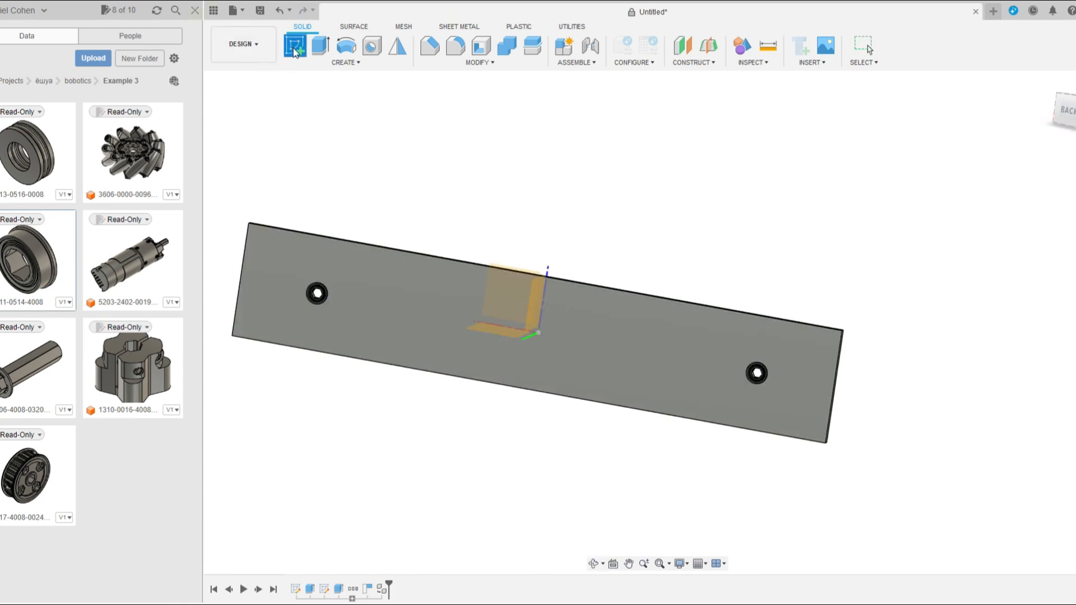
pyautogui.click(335, 274)
pyautogui.scroll(-4, 533, 279)
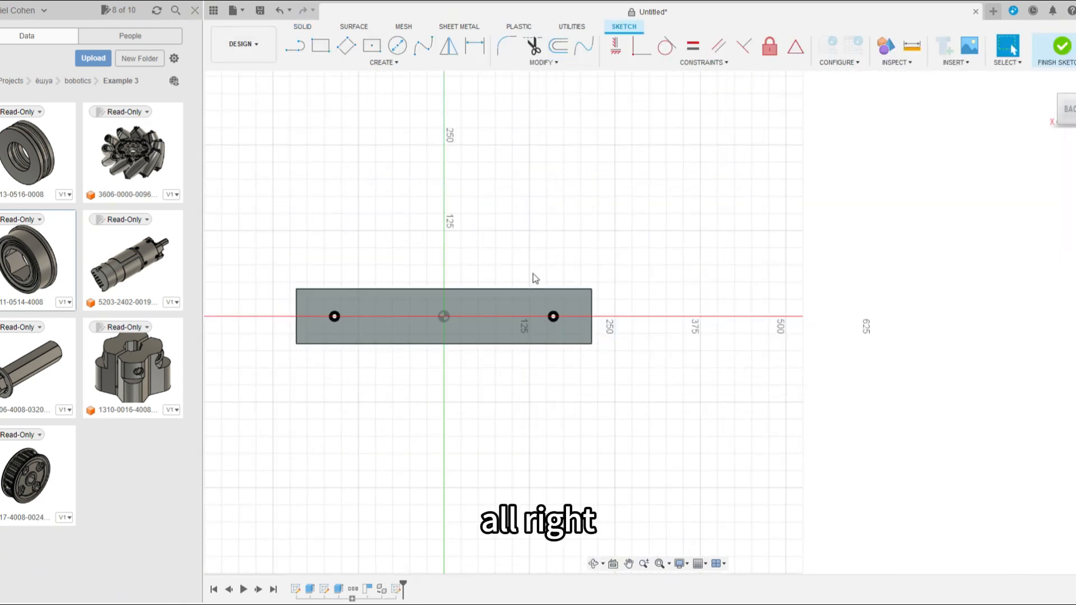
pyautogui.scroll(5, 460, 314)
pyautogui.scroll(3, 448, 354)
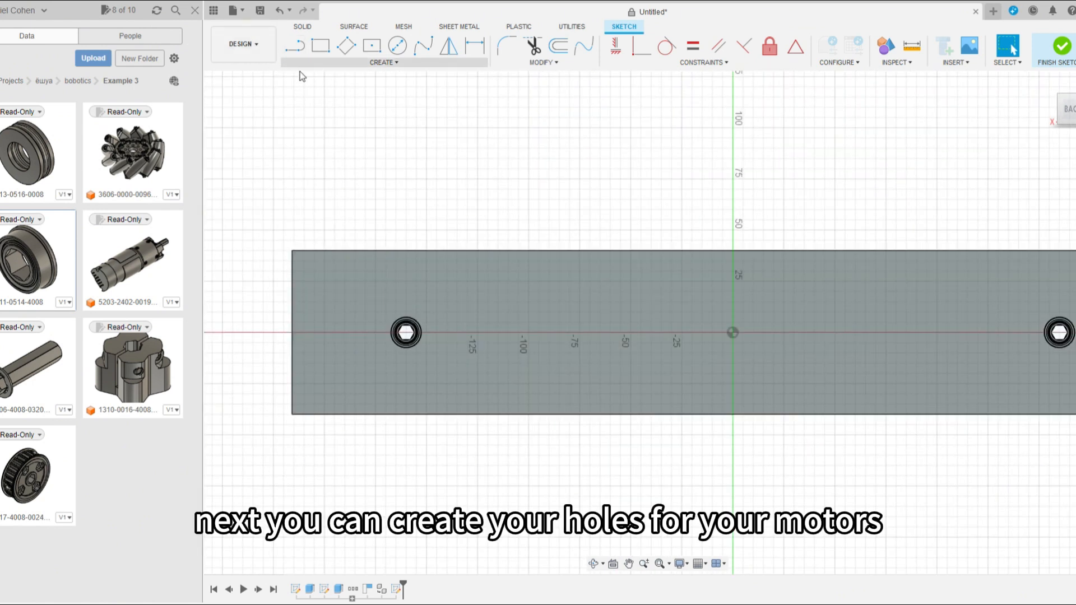
pyautogui.scroll(-3, 362, 224)
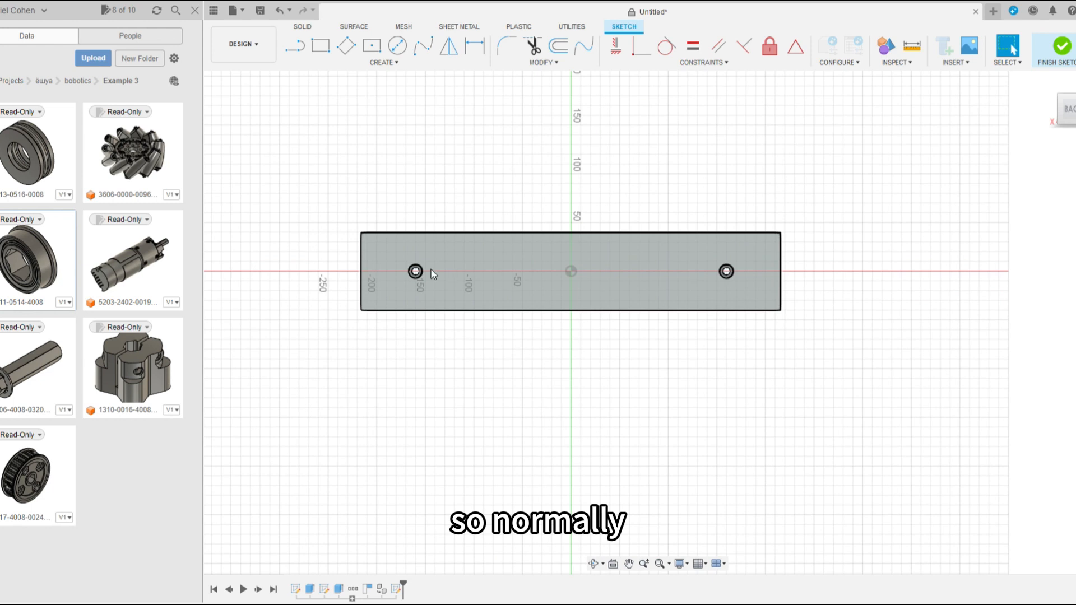
pyautogui.scroll(5, 432, 271)
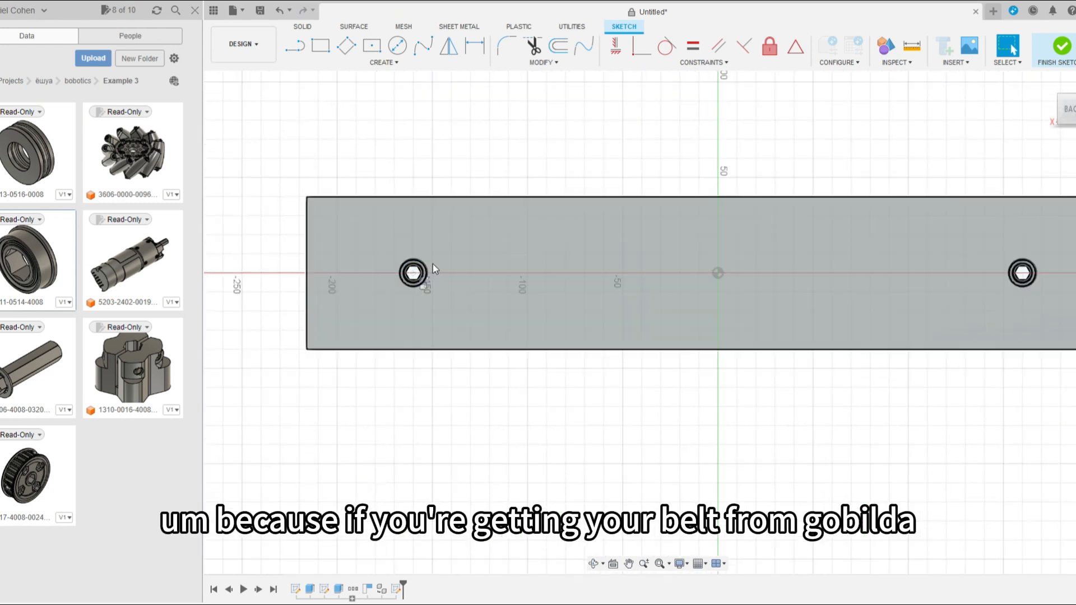
pyautogui.scroll(-2, 433, 268)
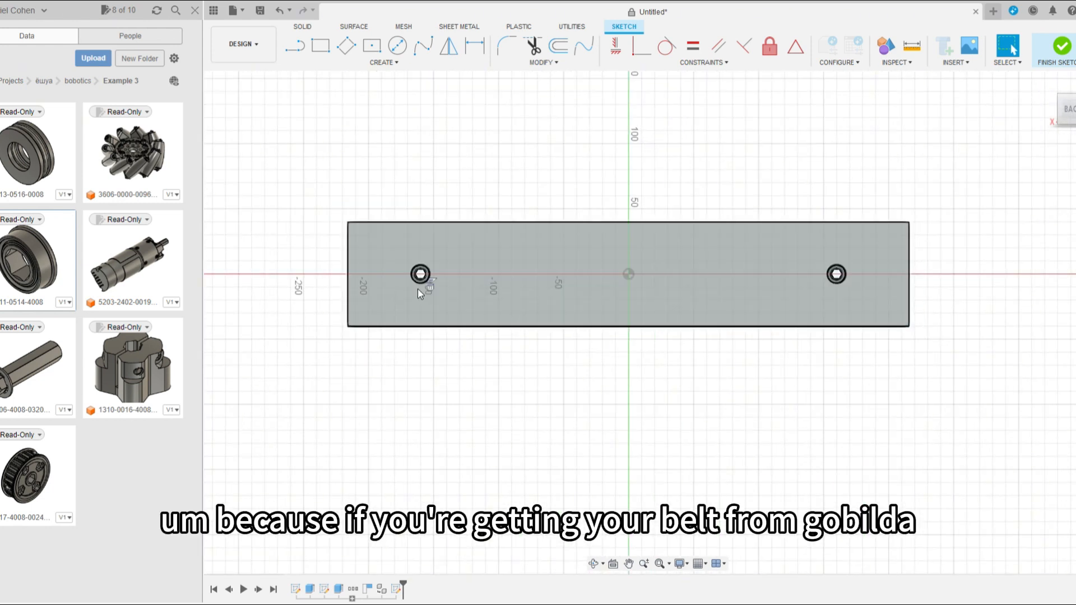
pyautogui.scroll(2, 403, 287)
pyautogui.scroll(-3, 373, 307)
pyautogui.scroll(-2, 345, 329)
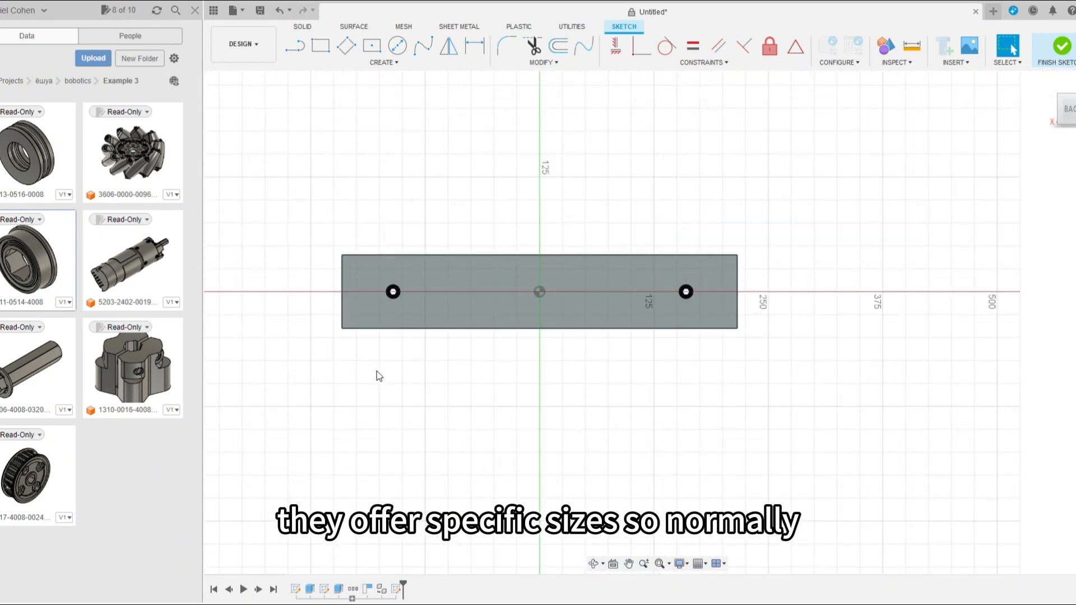
pyautogui.scroll(4, 401, 287)
pyautogui.scroll(-4, 386, 292)
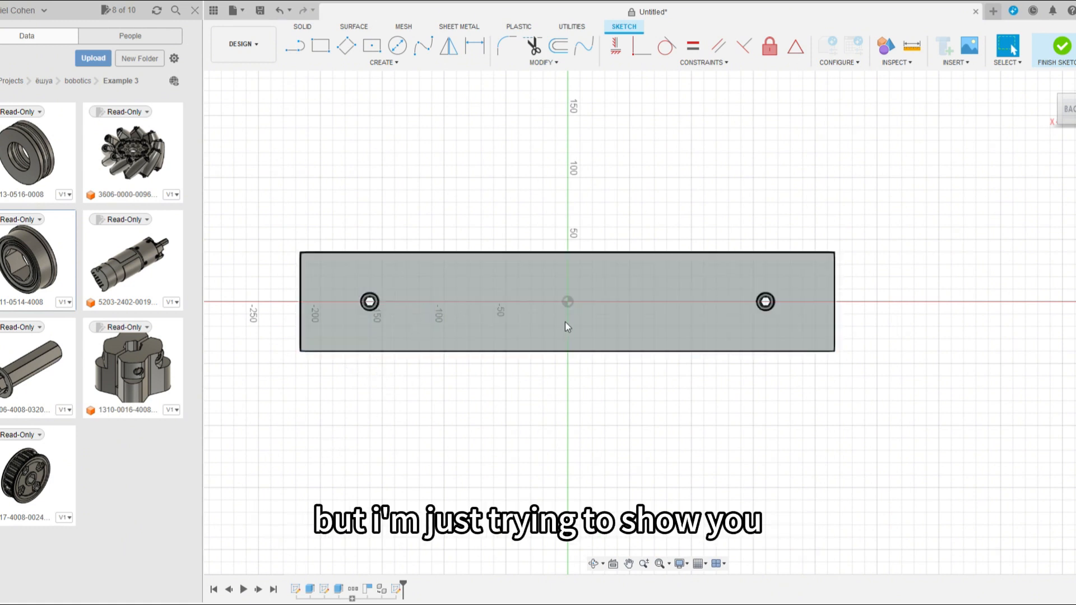
pyautogui.scroll(-5, 565, 321)
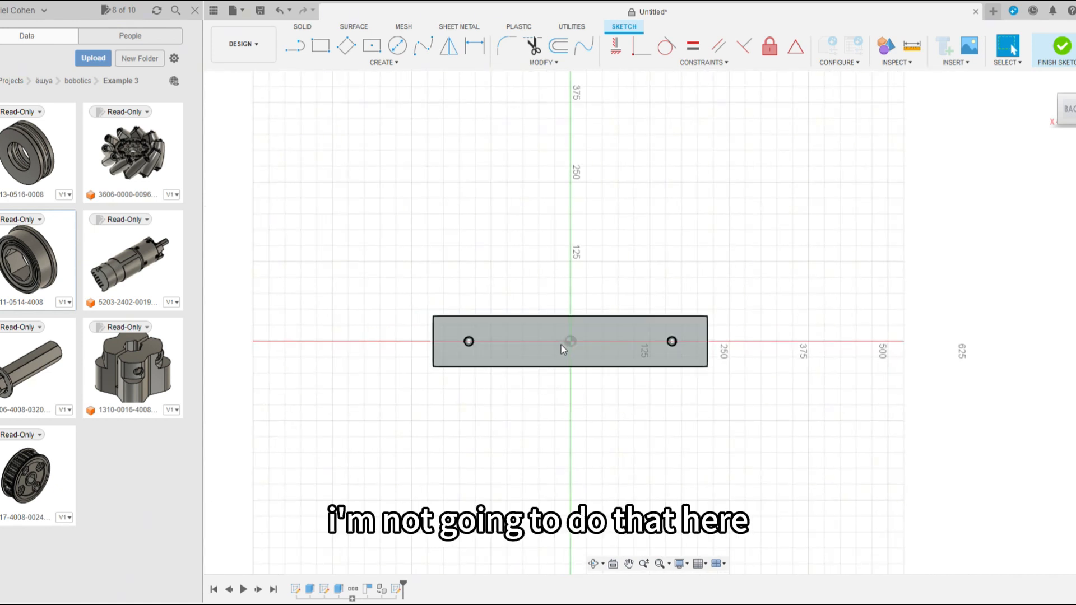
pyautogui.scroll(-2, 611, 365)
pyautogui.scroll(2, 544, 345)
pyautogui.scroll(4, 547, 344)
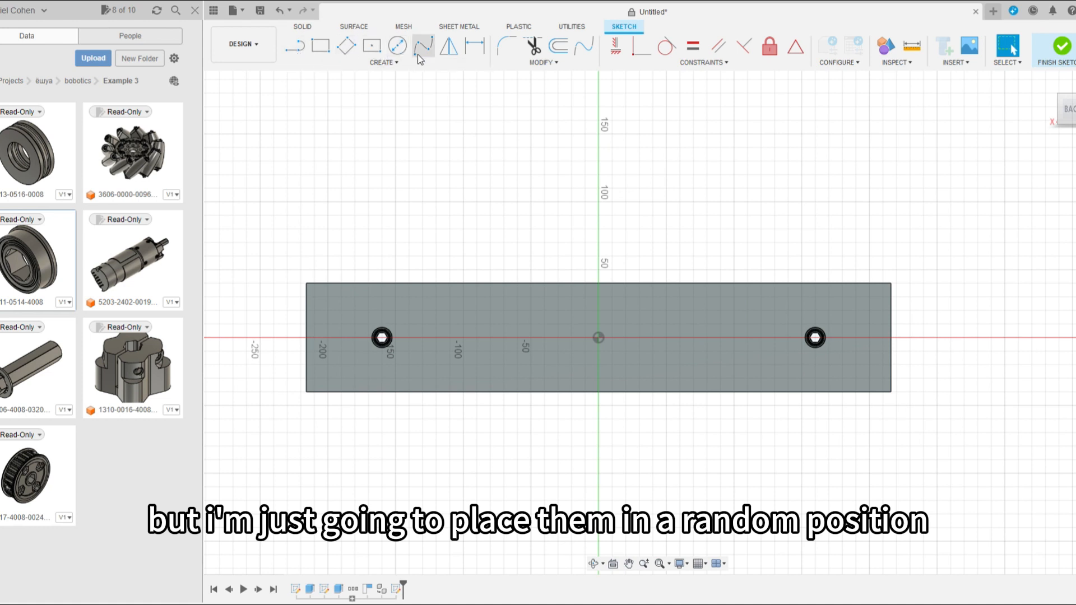
pyautogui.click(154, 262)
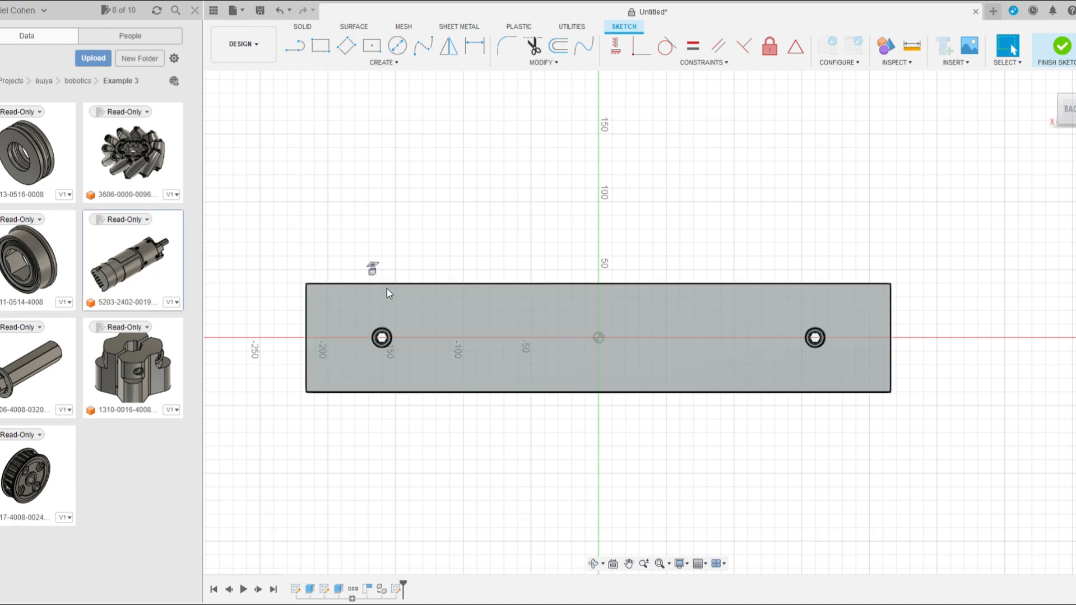
pyautogui.hotkey('ctrl', 'z')
pyautogui.scroll(-6, 591, 237)
pyautogui.keyDown('shift'); pyautogui.moveTo(655, 365); pyautogui.dragTo(608, 359, button='middle'); pyautogui.keyUp('shift')
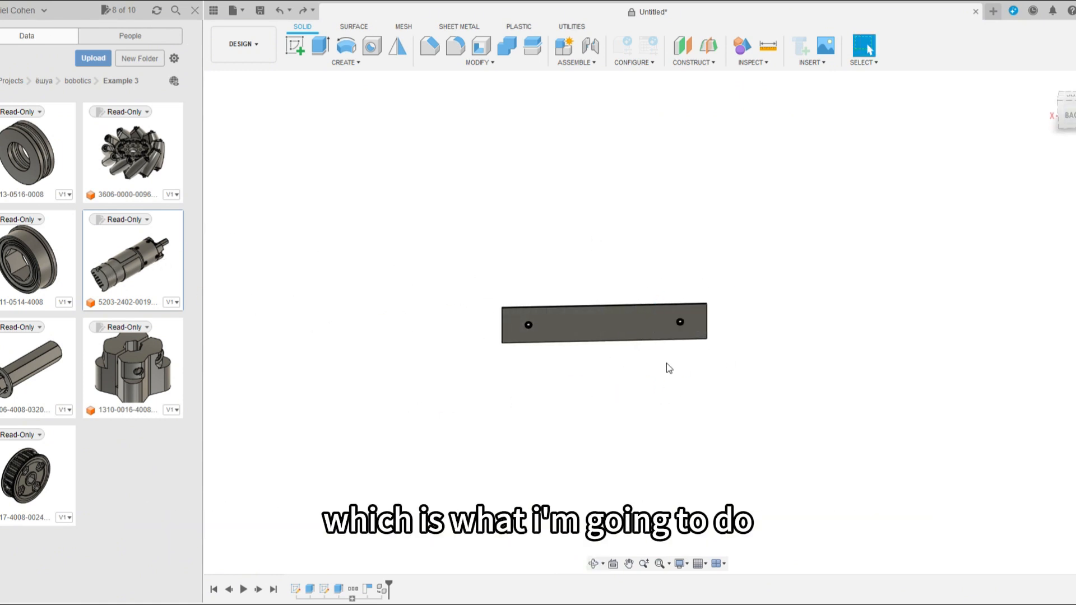
pyautogui.keyDown('shift'); pyautogui.moveTo(636, 411); pyautogui.dragTo(611, 423, button='middle'); pyautogui.keyUp('shift')
pyautogui.scroll(2, 610, 422)
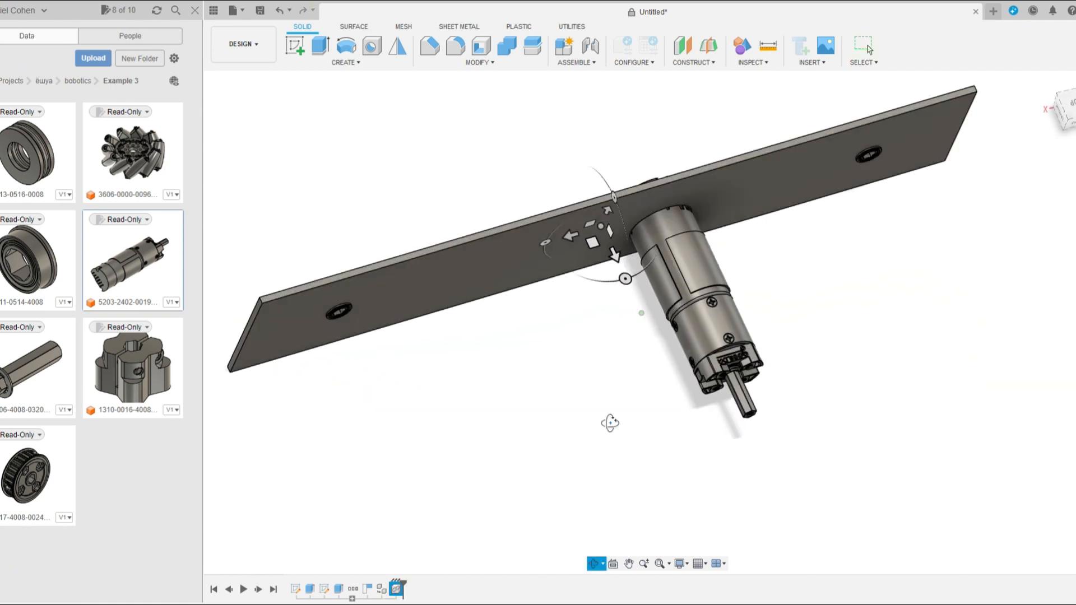
pyautogui.moveTo(622, 260); pyautogui.dragTo(638, 331)
pyautogui.scroll(-5, 638, 330)
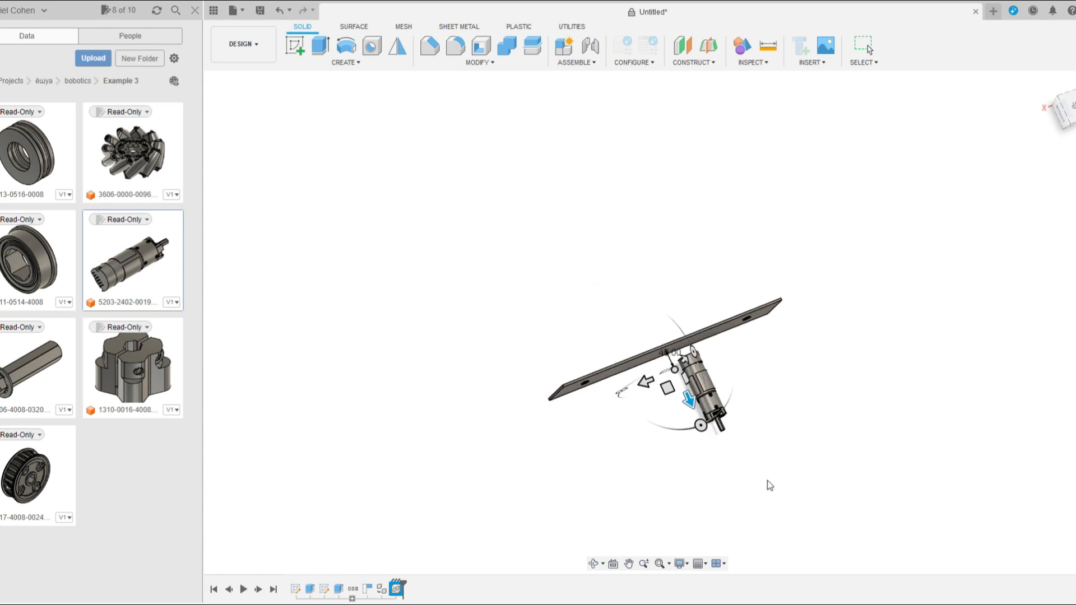
pyautogui.keyDown('shift'); pyautogui.moveTo(768, 479); pyautogui.dragTo(757, 540, button='middle'); pyautogui.keyUp('shift')
pyautogui.scroll(3, 748, 443)
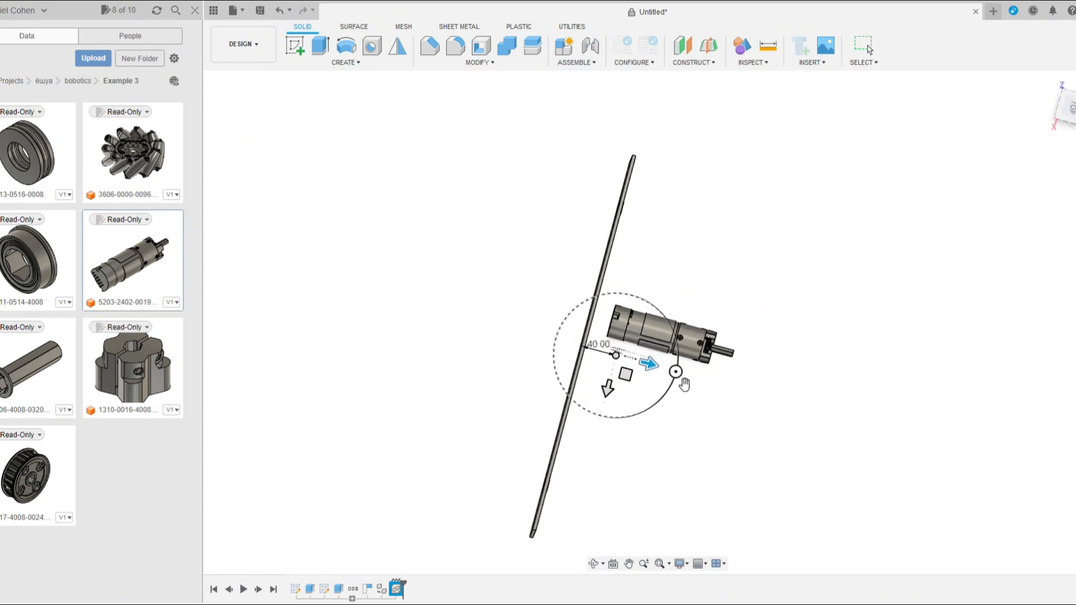
# Rotate the motor about half a turn so its shaft points toward the plate, and move it clear of the plate
pyautogui.moveTo(684, 389); pyautogui.dragTo(487, 318)
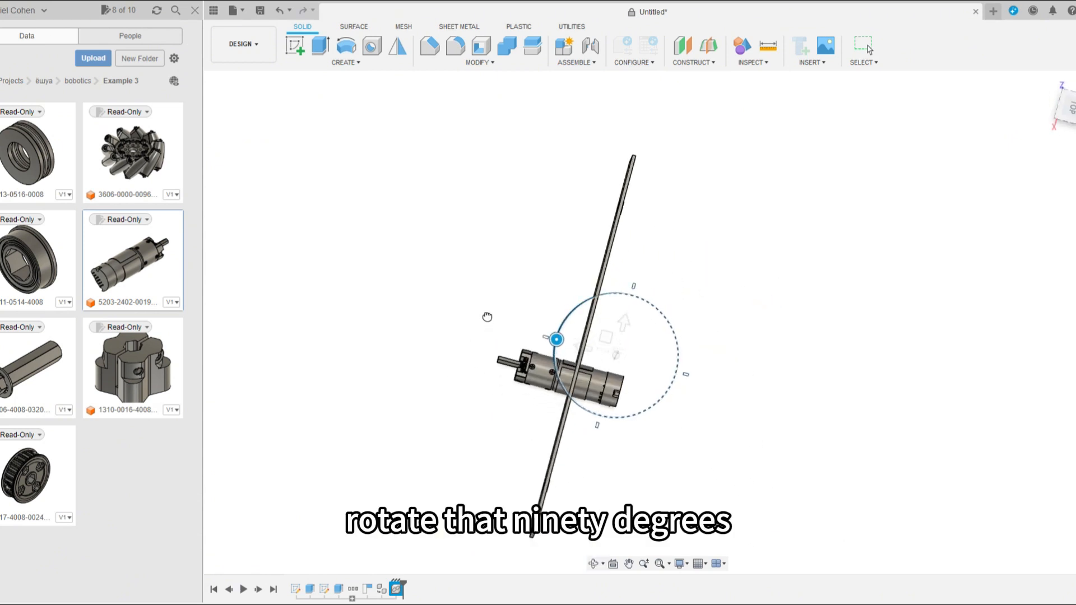
pyautogui.moveTo(589, 351); pyautogui.dragTo(744, 395)
pyautogui.keyDown('shift'); pyautogui.moveTo(579, 419); pyautogui.dragTo(593, 399, button='middle'); pyautogui.keyUp('shift')
pyautogui.scroll(-3, 602, 426)
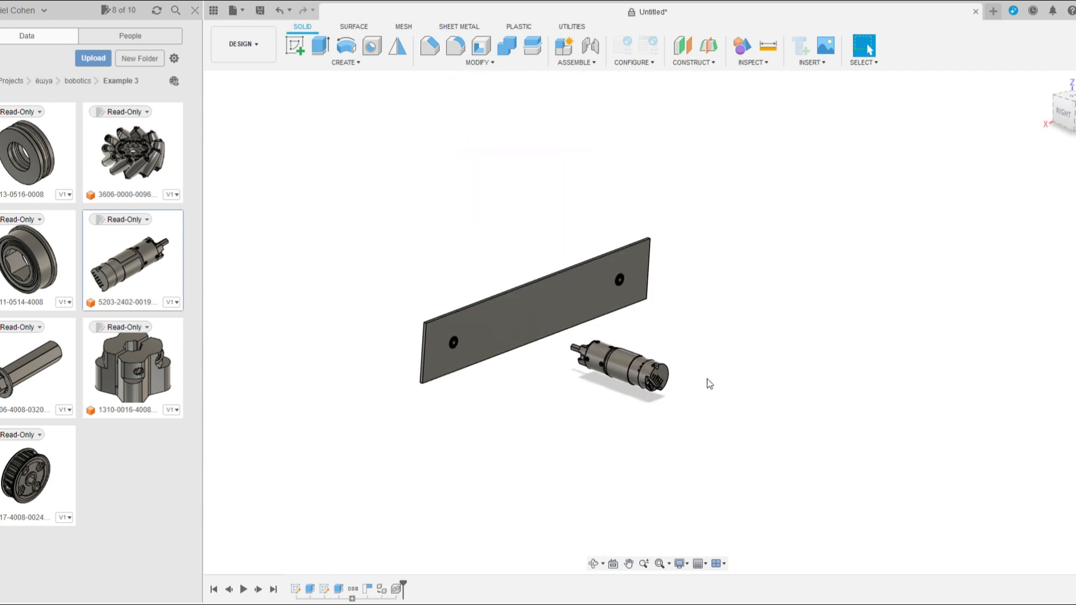
# Start a new sketch on the plate's large face for locating the motors
pyautogui.keyDown('shift'); pyautogui.moveTo(707, 379); pyautogui.dragTo(843, 482, button='middle'); pyautogui.keyUp('shift')
pyautogui.scroll(3, 773, 426)
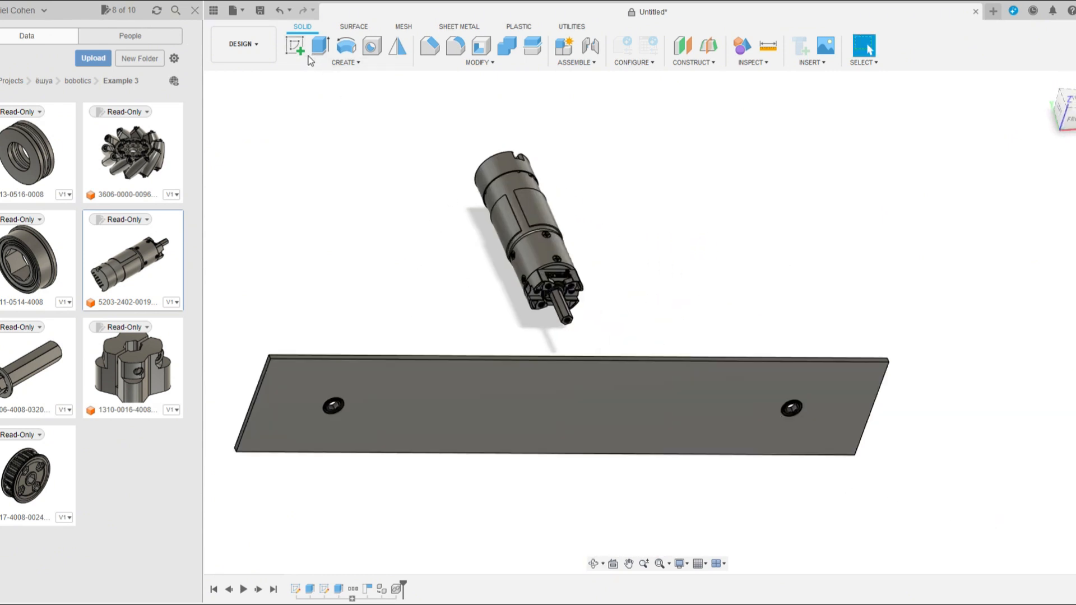
pyautogui.click(295, 46)
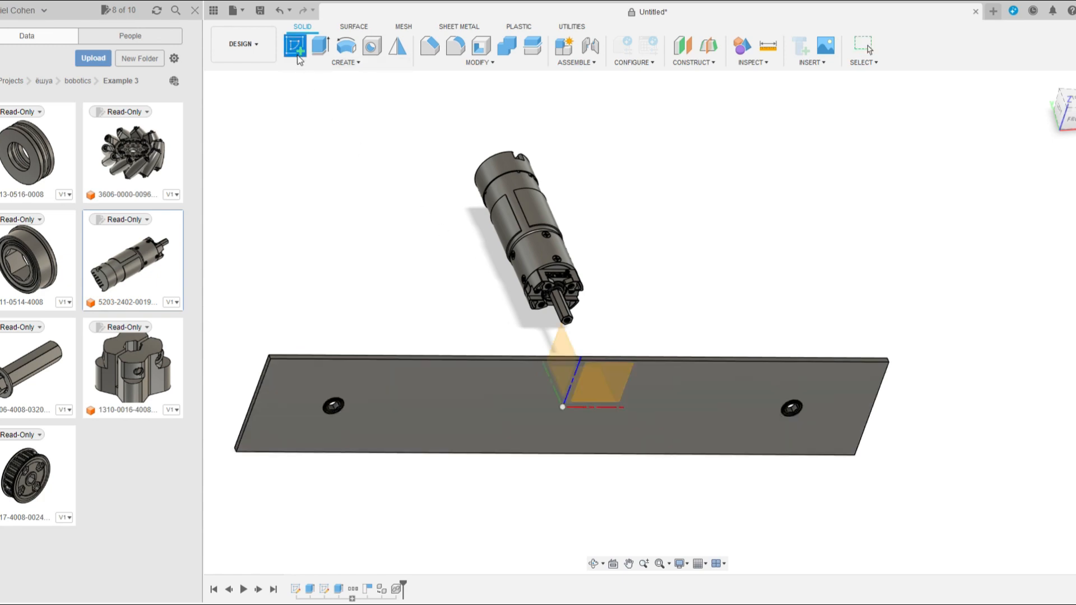
pyautogui.click(618, 432)
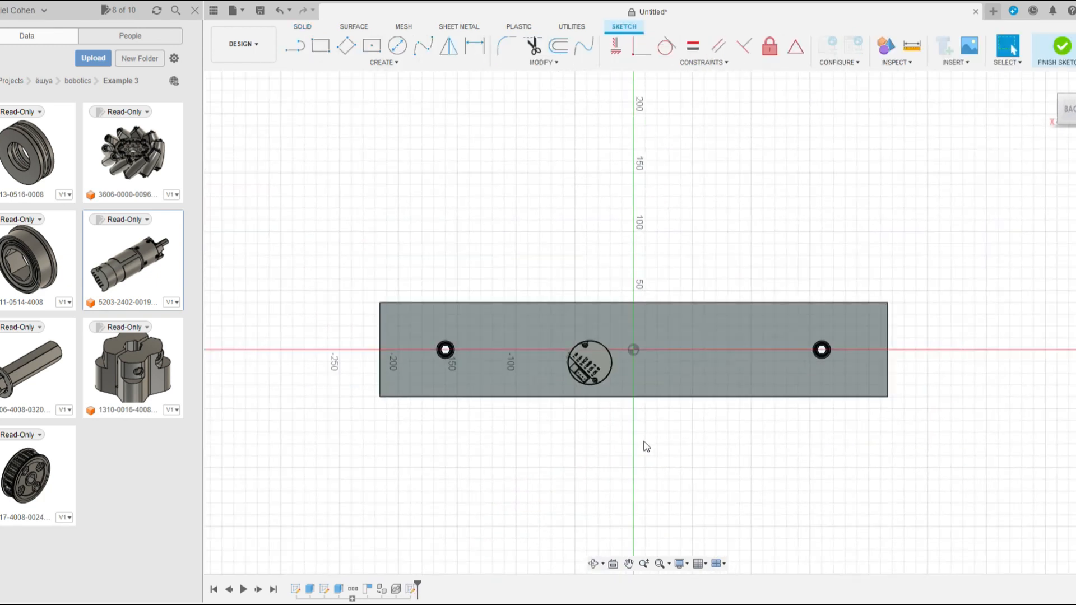
pyautogui.scroll(4, 664, 315)
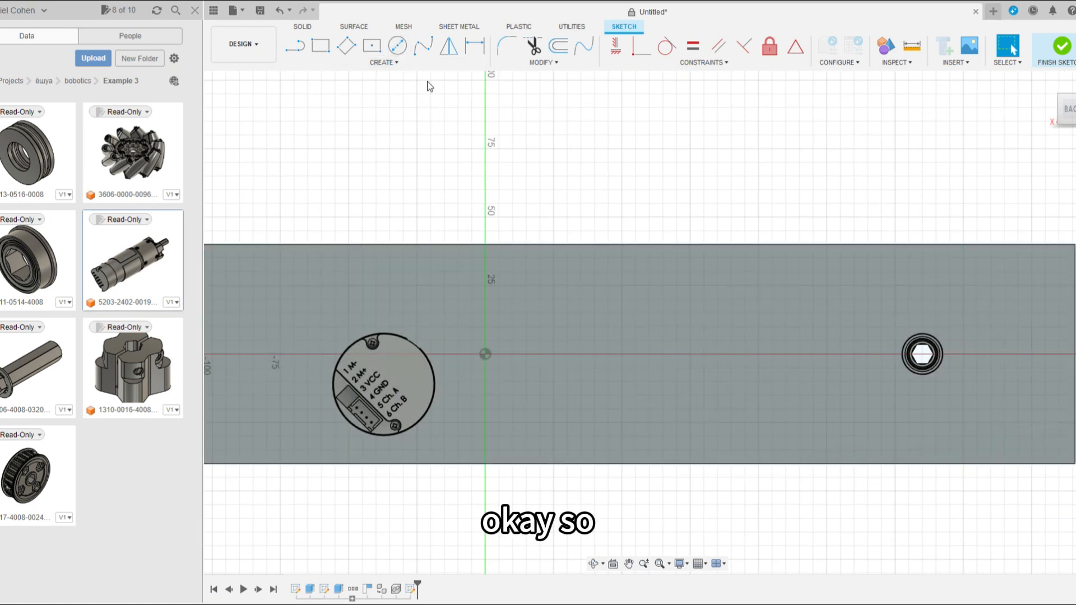
pyautogui.scroll(-2, 665, 375)
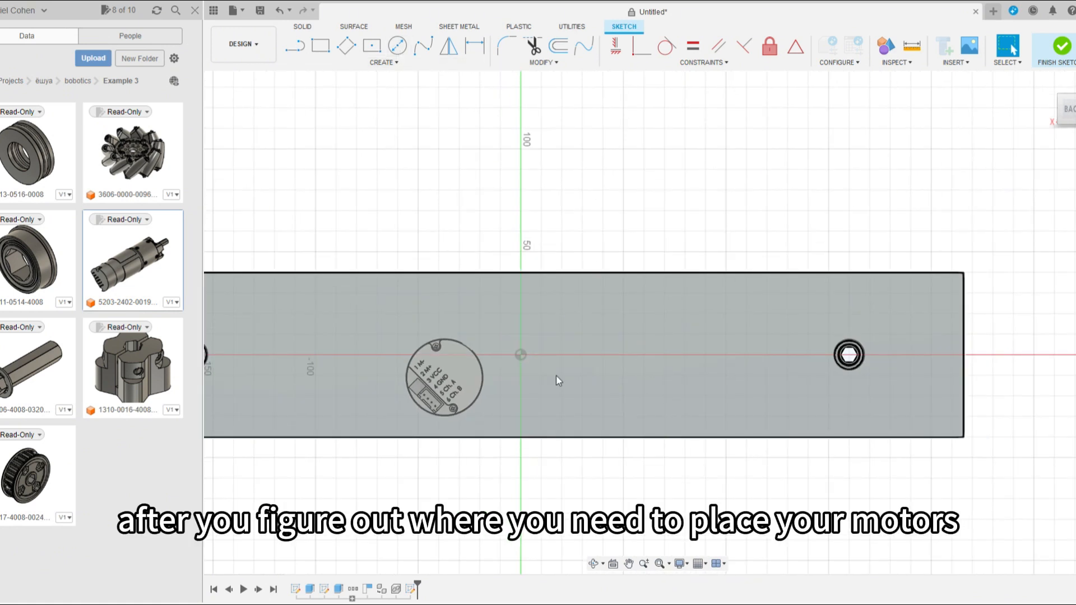
# Draw a horizontal 120 mm line from the centre of one bearing toward the middle of the plate
pyautogui.press('l')
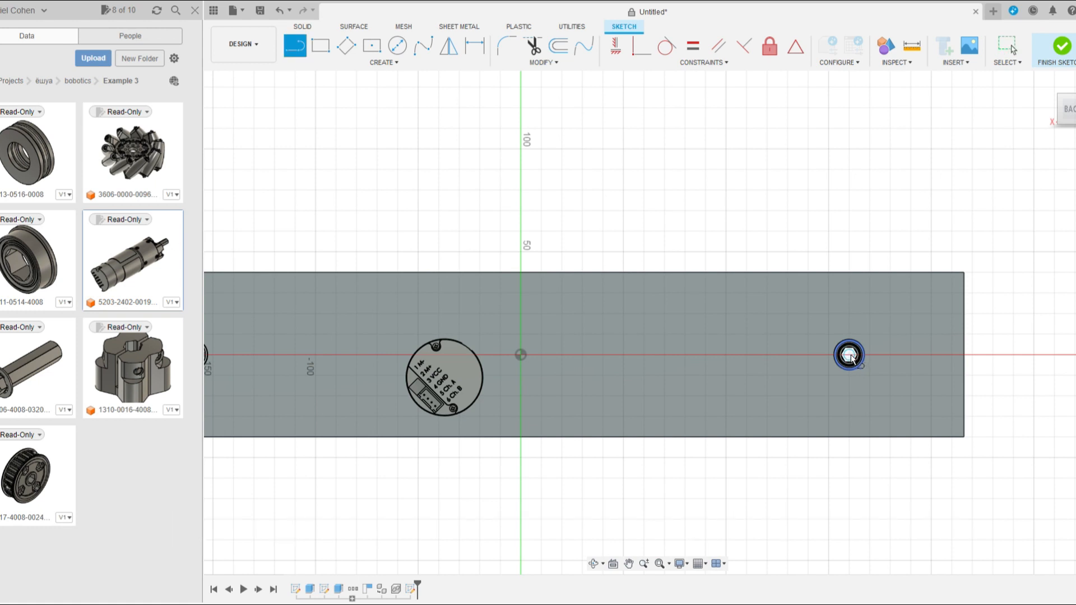
pyautogui.scroll(2, 848, 356)
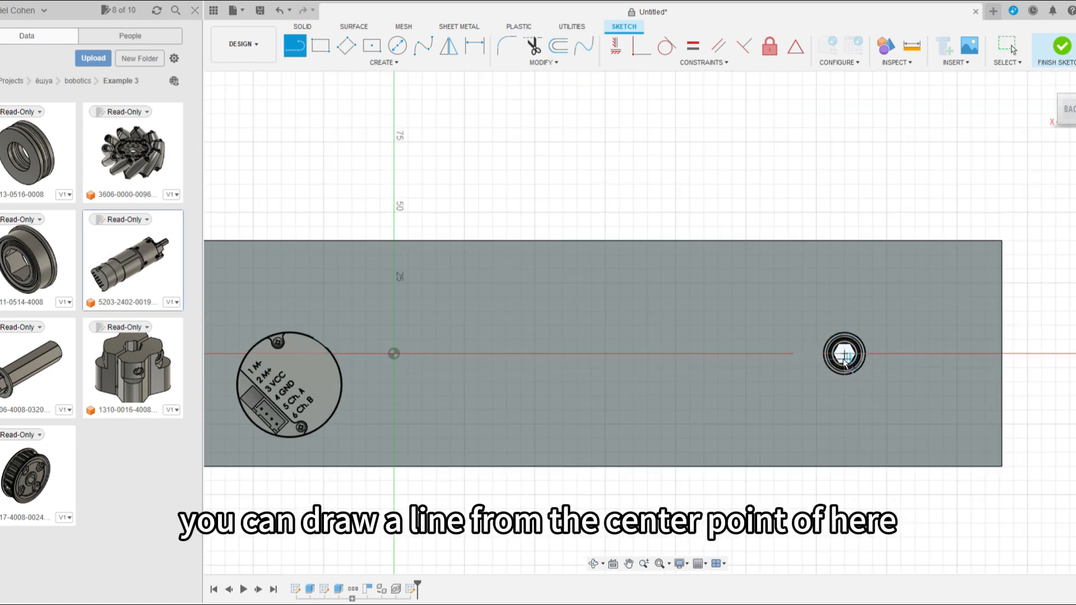
pyautogui.click(845, 353)
pyautogui.scroll(-1, 849, 360)
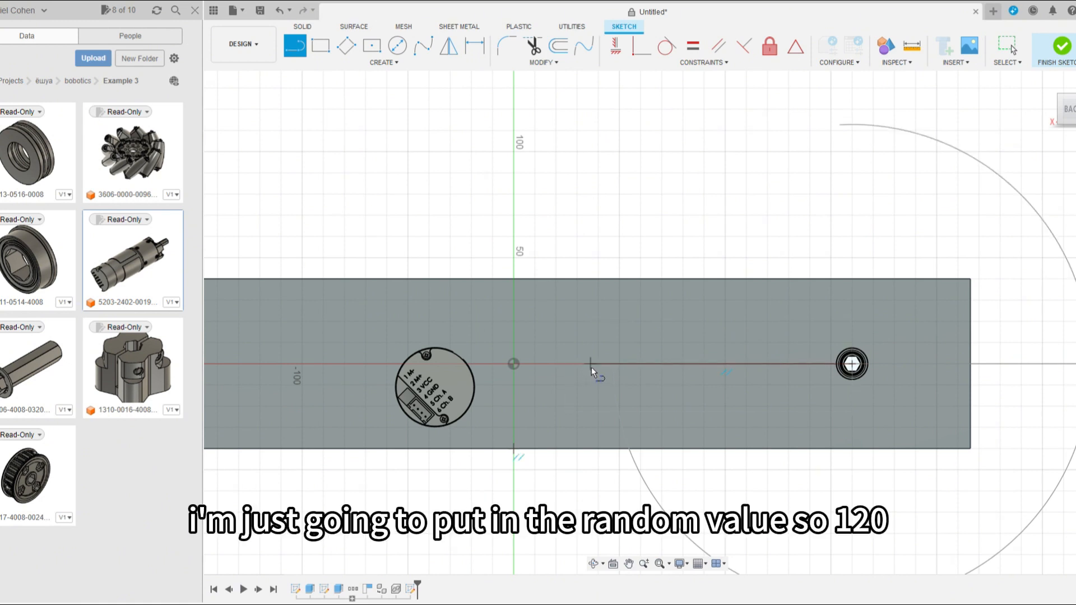
pyautogui.write('120')
pyautogui.press('Return')
pyautogui.press('Escape')
pyautogui.scroll(-2, 705, 391)
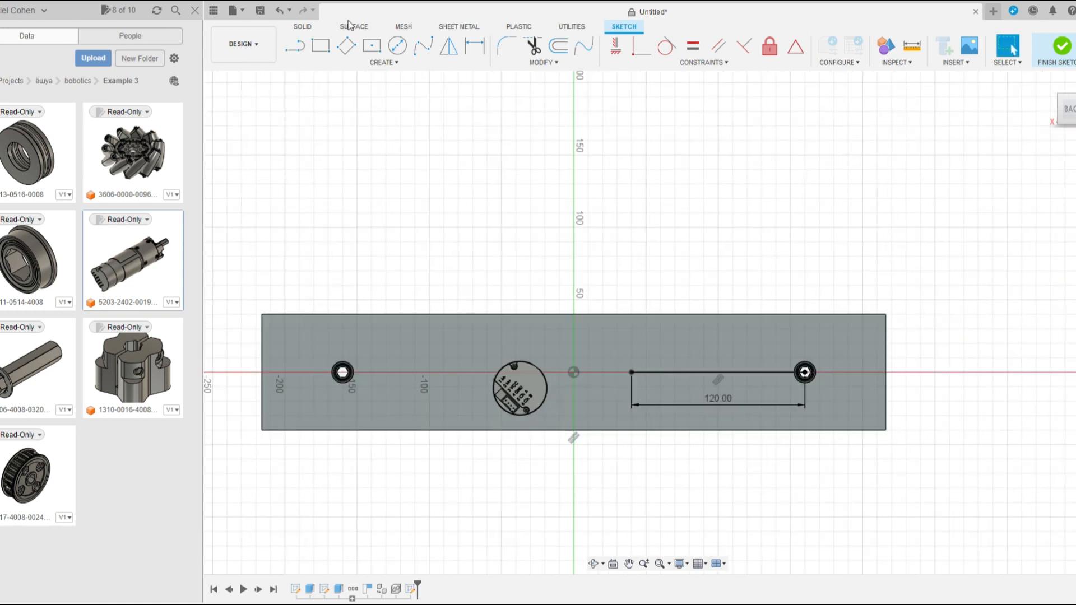
# Draw a matching 120 mm line from the opposite bearing's centre toward the plate's middle and finish the sketch
pyautogui.click(395, 54)
pyautogui.scroll(2, 423, 372)
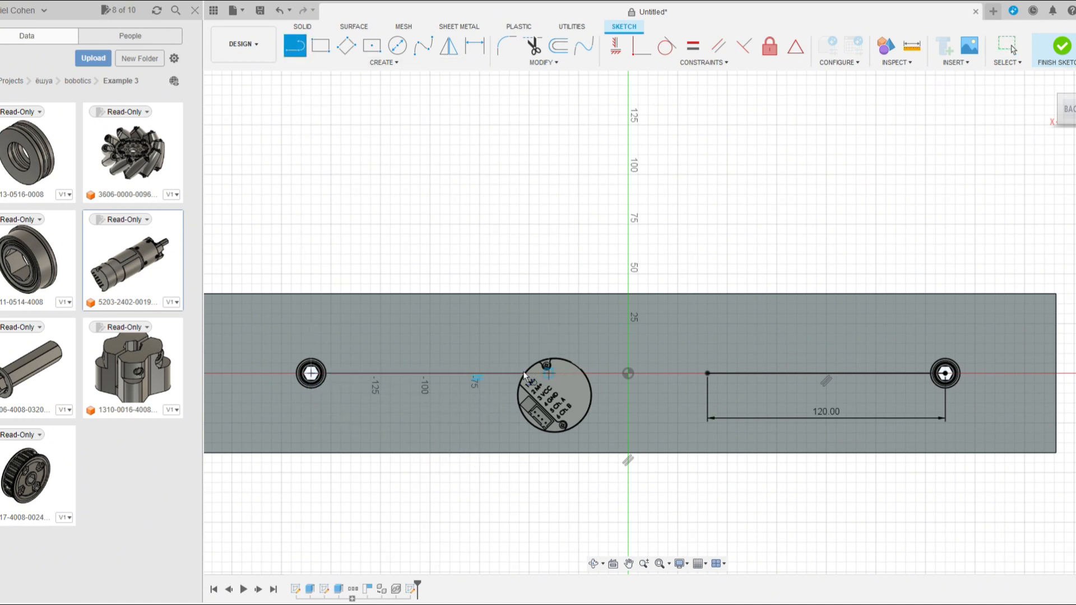
pyautogui.press('Return')
pyautogui.press('Escape')
pyautogui.scroll(-3, 521, 413)
pyautogui.keyDown('shift'); pyautogui.moveTo(521, 413); pyautogui.dragTo(568, 465, button='middle'); pyautogui.keyUp('shift')
pyautogui.scroll(-1, 568, 469)
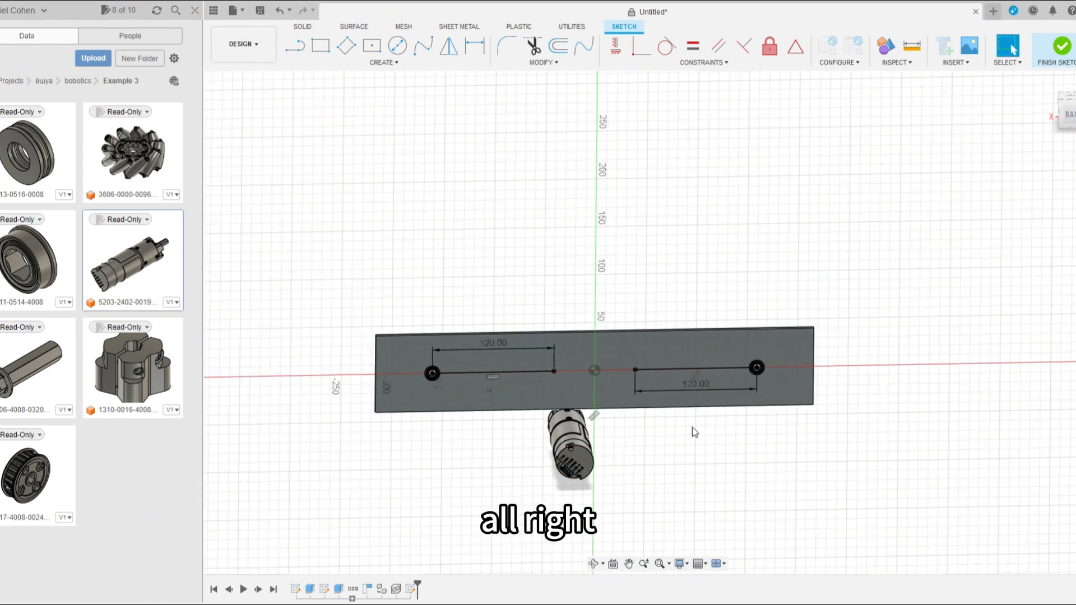
pyautogui.click(1063, 44)
# Break the inserted motor's link to its source file
pyautogui.moveTo(726, 468)
pyautogui.keyDown('shift'); pyautogui.mouseDown(button='middle')
pyautogui.moveTo(813, 485)
pyautogui.moveTo(783, 504)
pyautogui.moveTo(609, 544)
pyautogui.mouseUp(button='middle'); pyautogui.keyUp('shift')
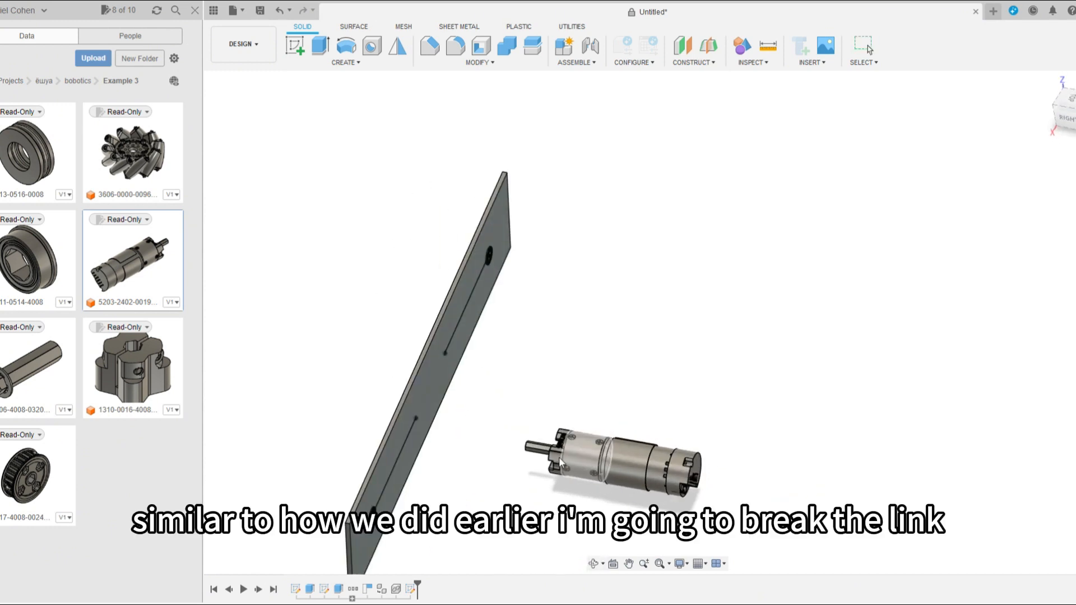
pyautogui.click(314, 230)
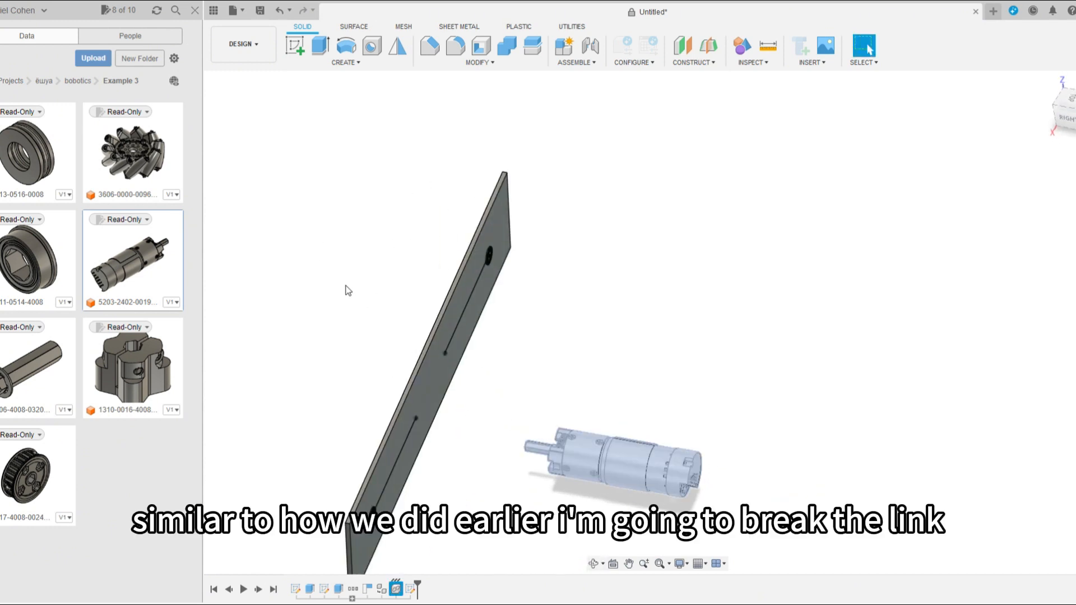
pyautogui.click(355, 440)
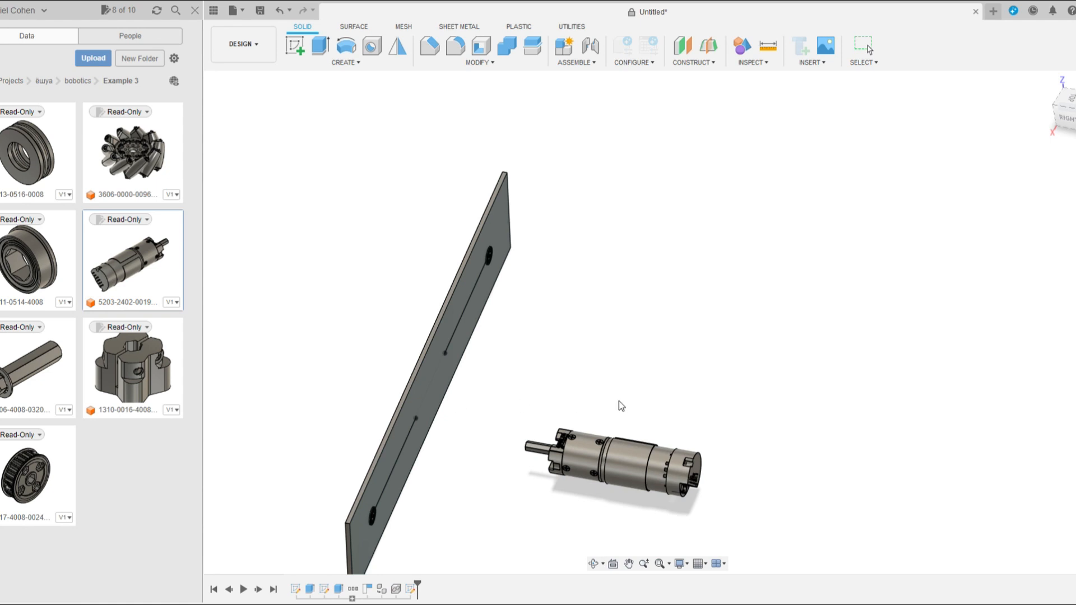
# Start a point-to-point move of the motor, using the partial circular edge of its front mounting face as the origin
pyautogui.click(324, 233)
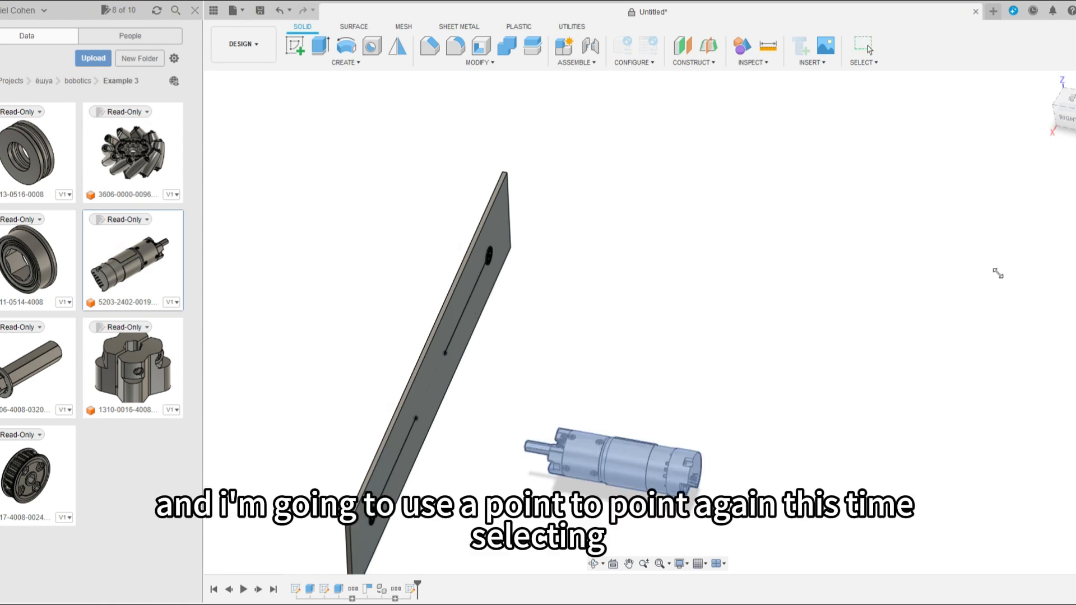
pyautogui.scroll(-2, 882, 282)
pyautogui.keyDown('shift'); pyautogui.moveTo(775, 288); pyautogui.dragTo(855, 323, button='middle'); pyautogui.keyUp('shift')
pyautogui.scroll(6, 672, 353)
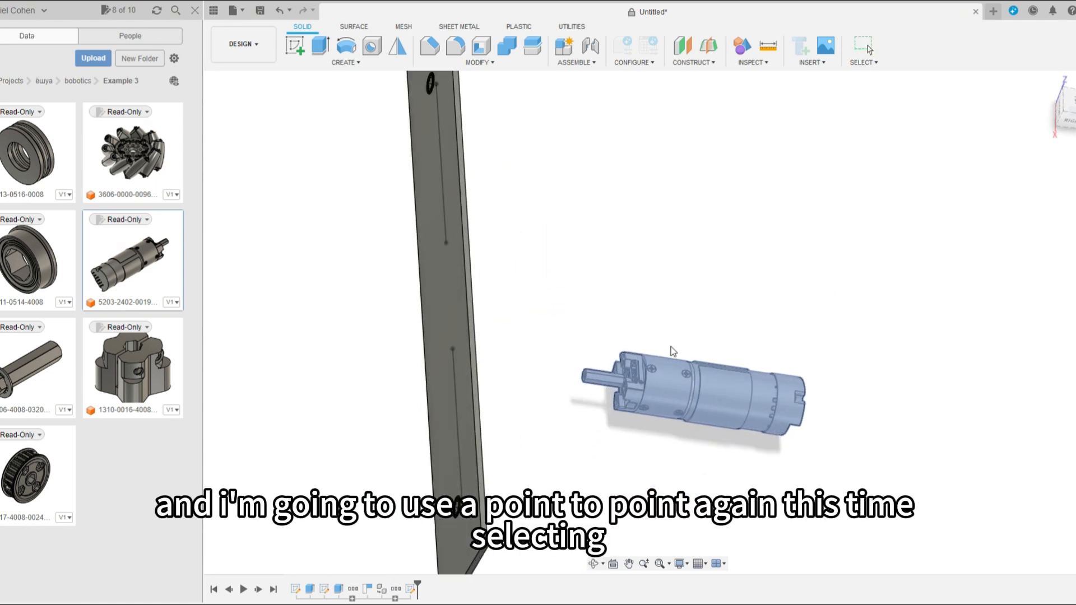
pyautogui.scroll(4, 634, 429)
pyautogui.scroll(4, 619, 380)
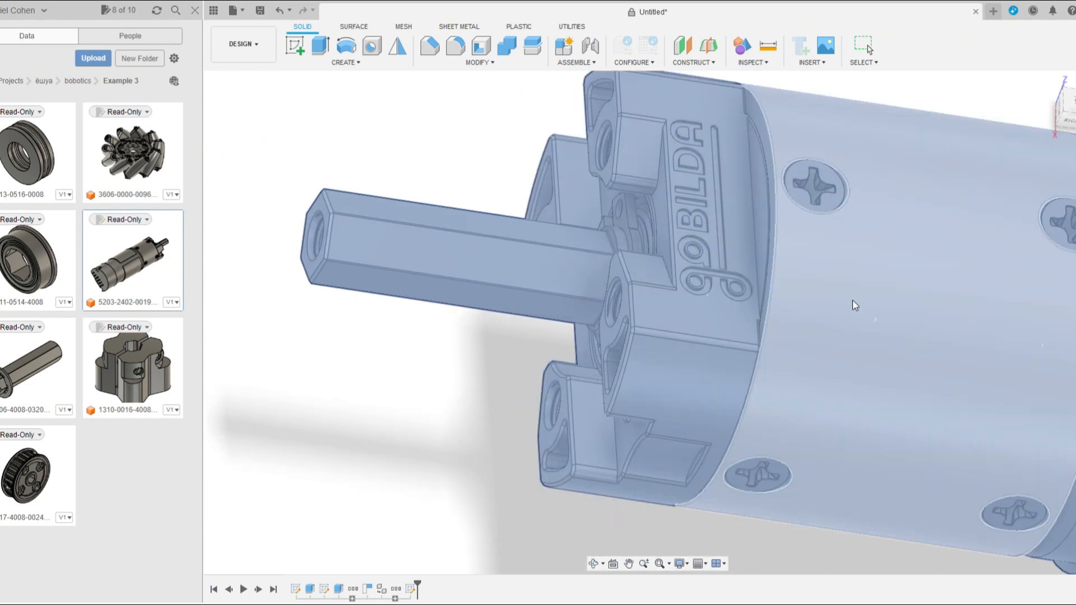
pyautogui.scroll(3, 630, 363)
pyautogui.scroll(3, 630, 363)
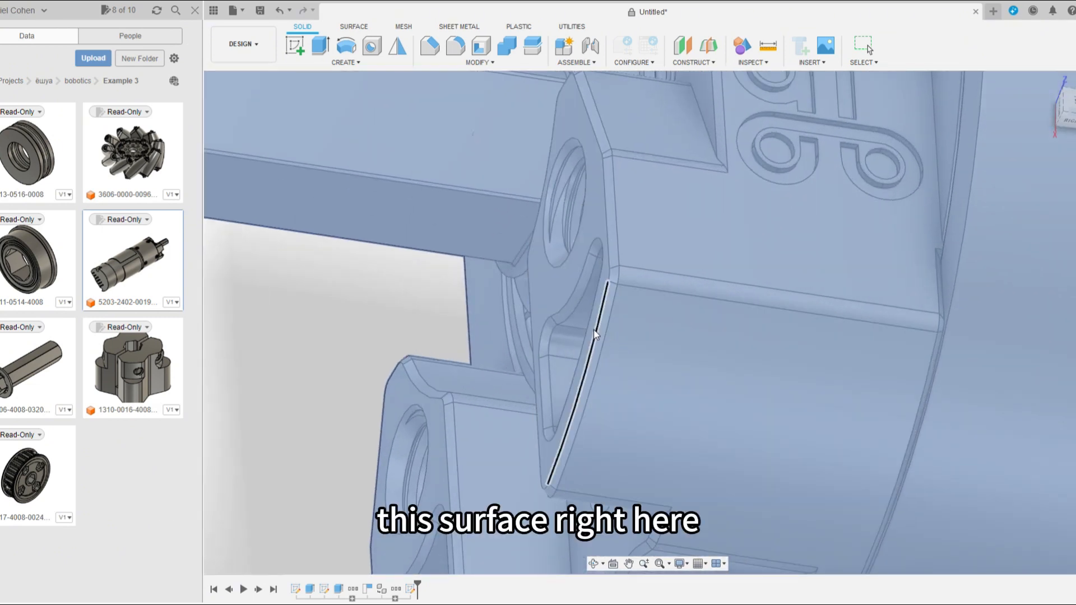
pyautogui.scroll(-10, 615, 356)
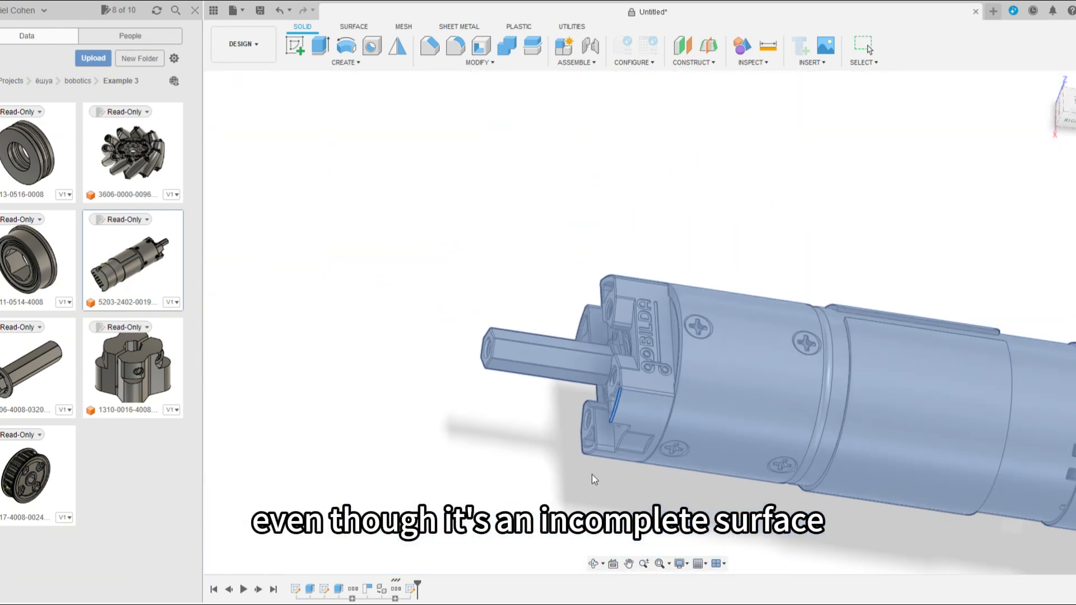
pyautogui.scroll(-2, 584, 452)
pyautogui.scroll(5, 589, 451)
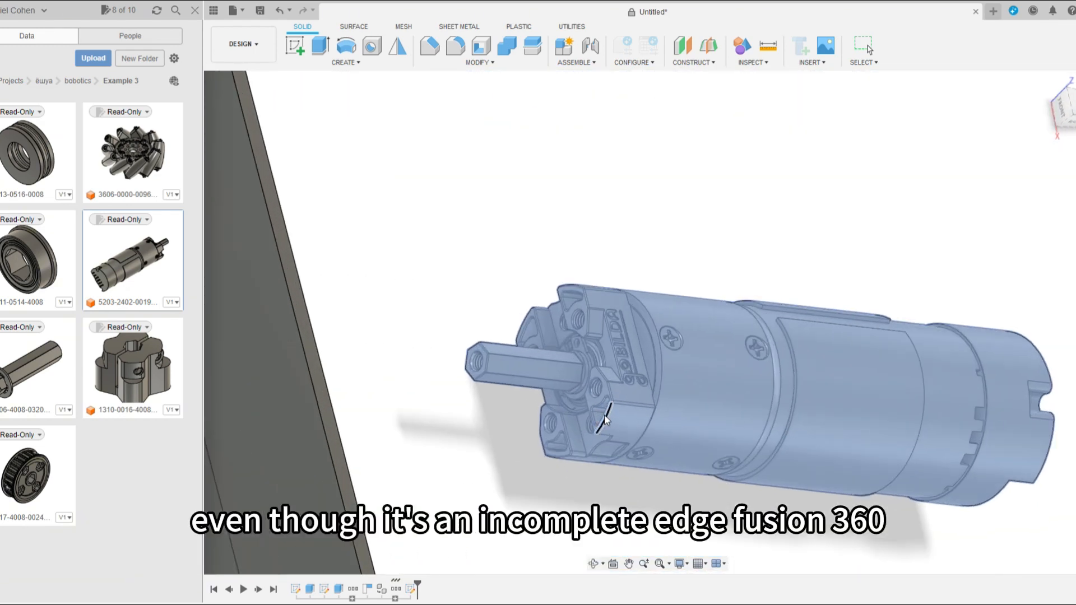
pyautogui.scroll(1, 609, 409)
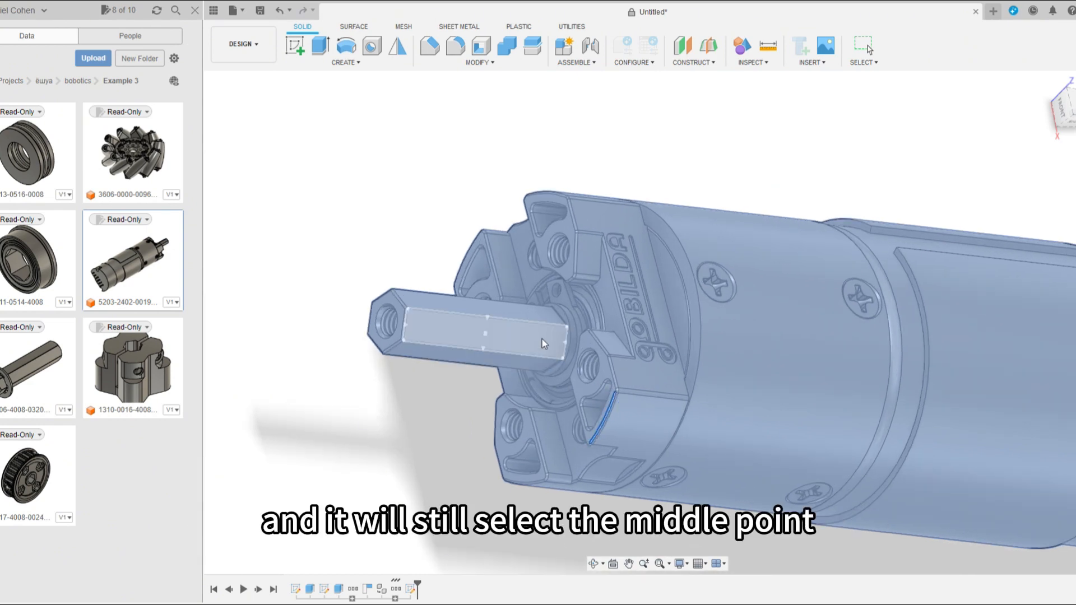
pyautogui.scroll(-5, 593, 363)
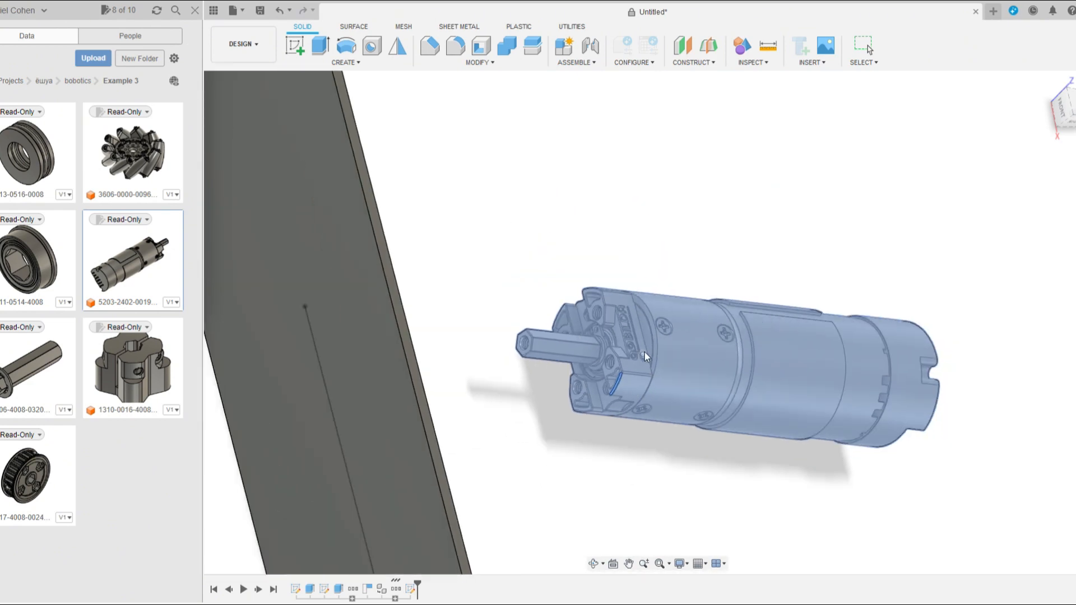
# Pick the inner endpoint of one of the 120 mm sketch lines as a point for the motor's move
pyautogui.moveTo(645, 351)
pyautogui.keyDown('shift'); pyautogui.mouseDown(button='middle')
pyautogui.moveTo(657, 416)
pyautogui.moveTo(648, 439)
pyautogui.moveTo(623, 451)
pyautogui.moveTo(530, 413)
pyautogui.mouseUp(button='middle'); pyautogui.keyUp('shift')
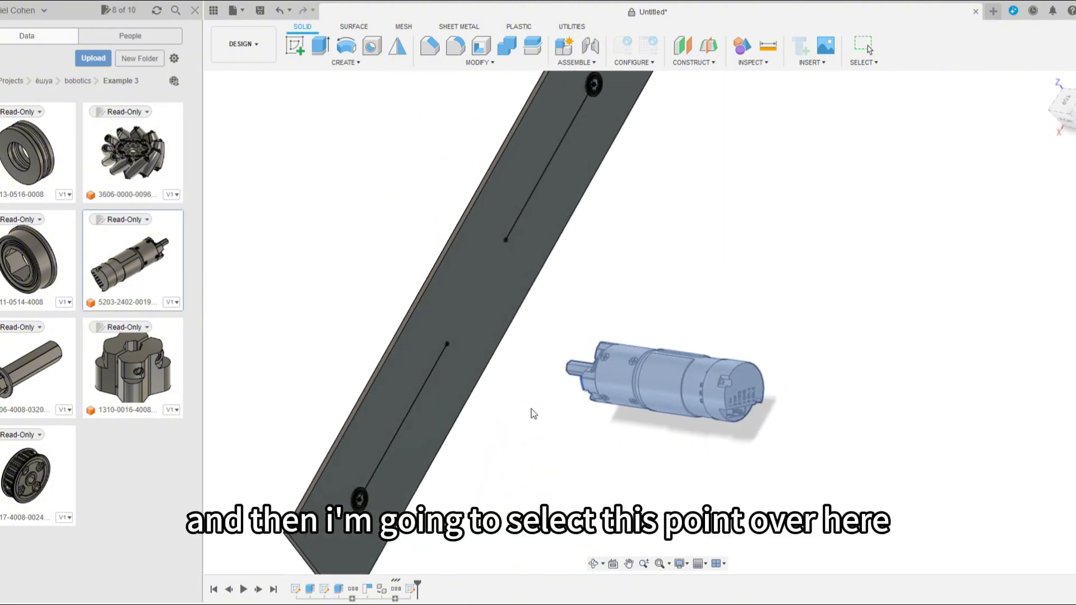
pyautogui.scroll(3, 469, 352)
pyautogui.click(431, 338)
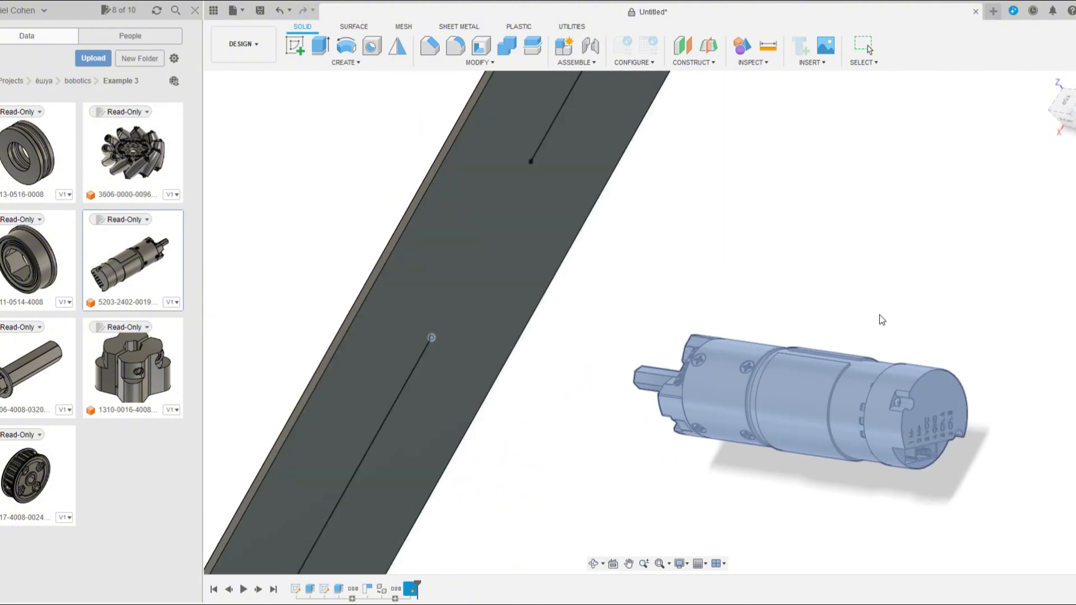
# Try to align the motor with the sketch line's inner endpoint using a partial edge of its front mounting face as the origin
pyautogui.scroll(8, 680, 406)
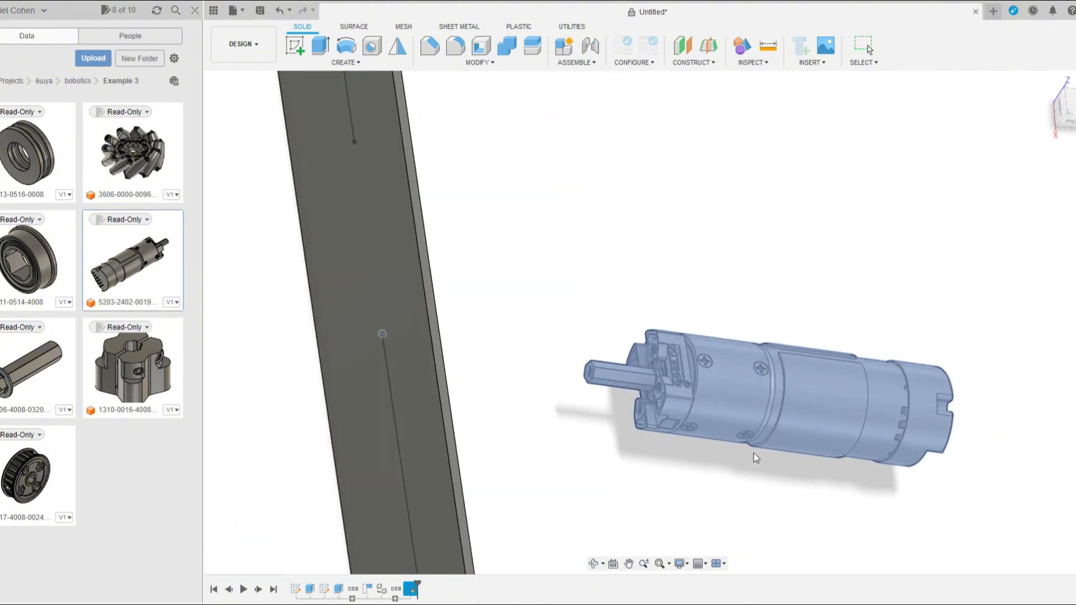
pyautogui.click(675, 398)
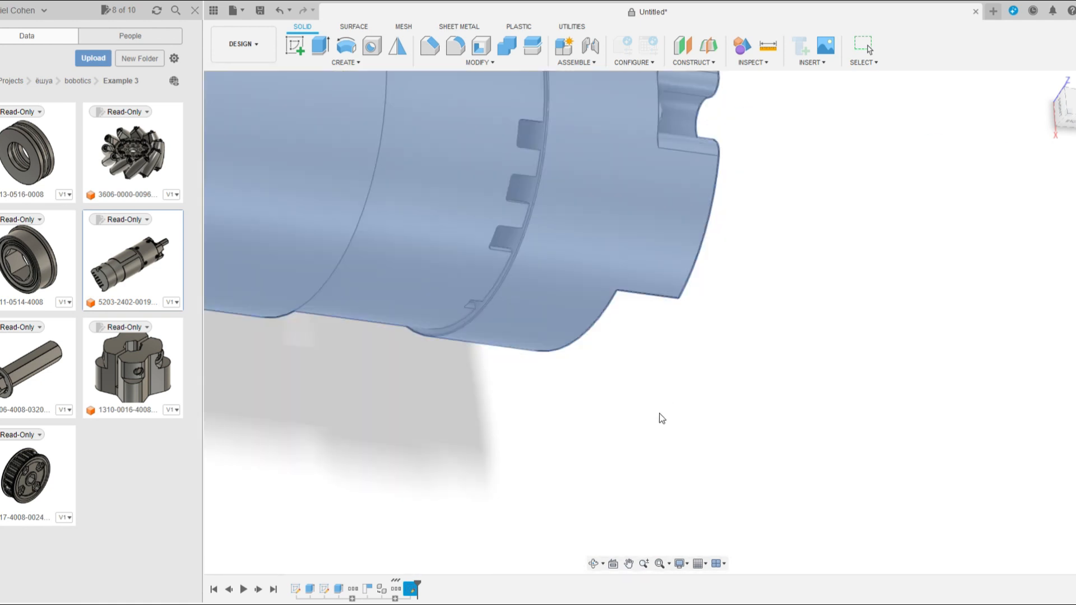
pyautogui.scroll(-6, 675, 424)
pyautogui.keyDown('shift'); pyautogui.moveTo(682, 429); pyautogui.dragTo(681, 457, button='middle'); pyautogui.keyUp('shift')
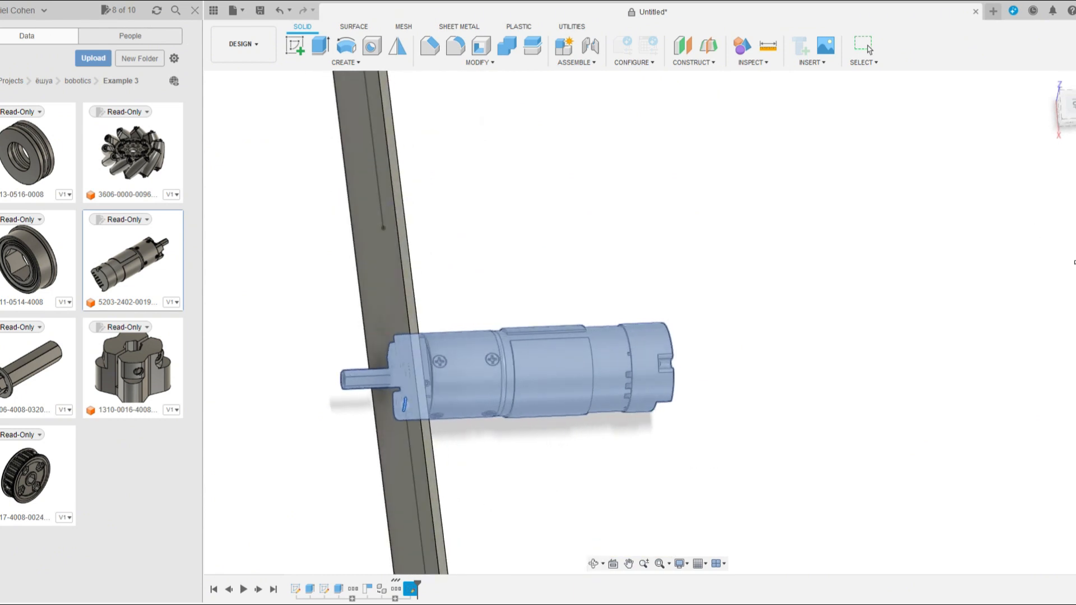
# Move the motor onto the 120 mm line's inner endpoint using the full circular edge behind its mounting face as the origin, and confirm
pyautogui.moveTo(532, 372); pyautogui.dragTo(797, 393)
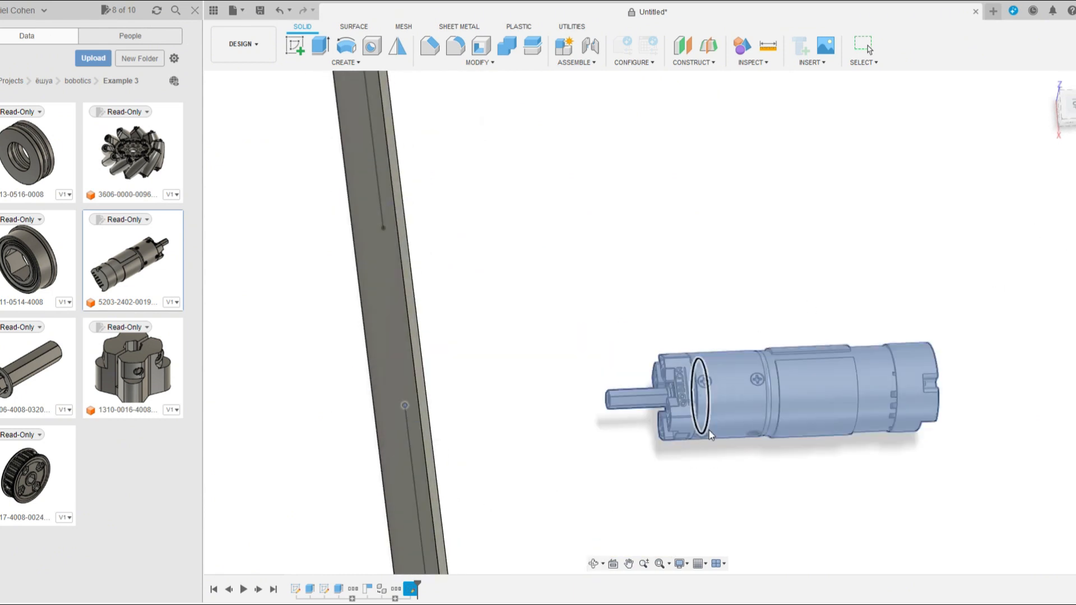
pyautogui.scroll(6, 706, 426)
pyautogui.scroll(-3, 794, 430)
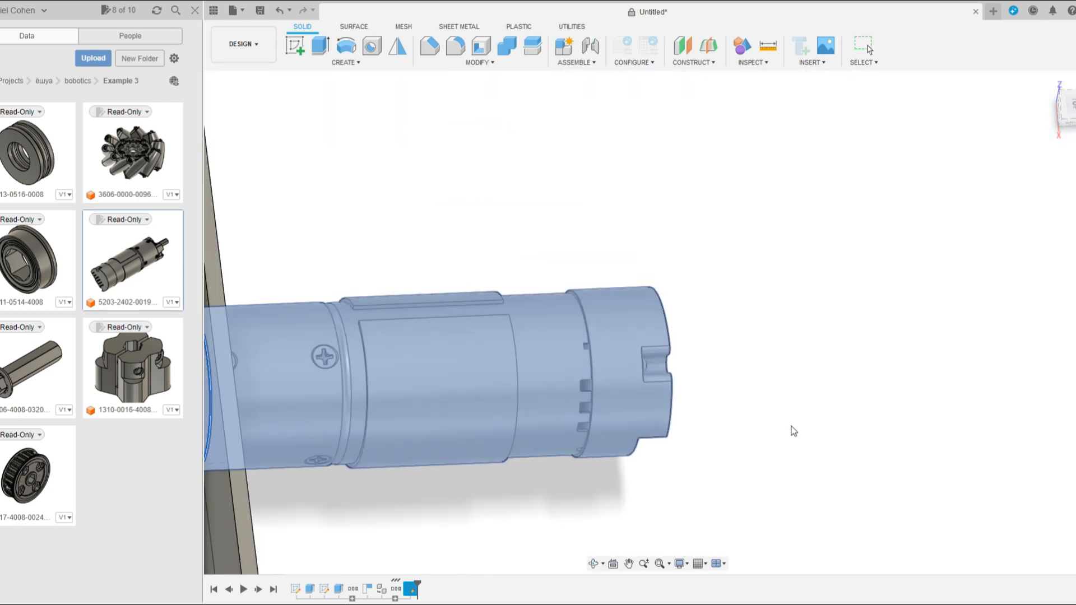
pyautogui.scroll(-5, 794, 430)
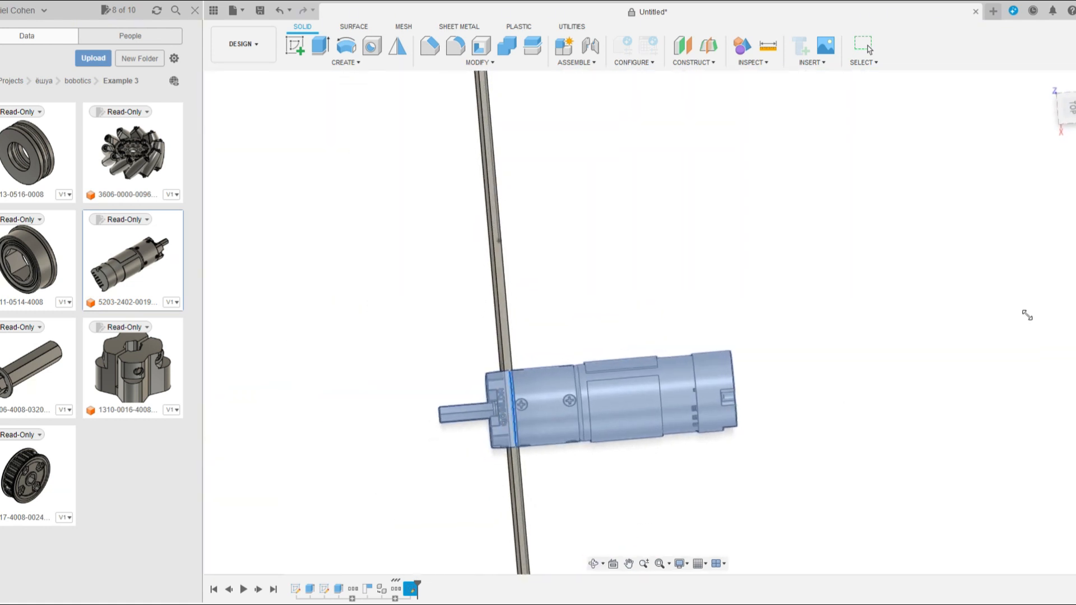
pyautogui.keyDown('shift'); pyautogui.moveTo(1034, 322); pyautogui.dragTo(543, 424, button='middle'); pyautogui.keyUp('shift')
pyautogui.scroll(3, 684, 433)
pyautogui.scroll(3, 632, 426)
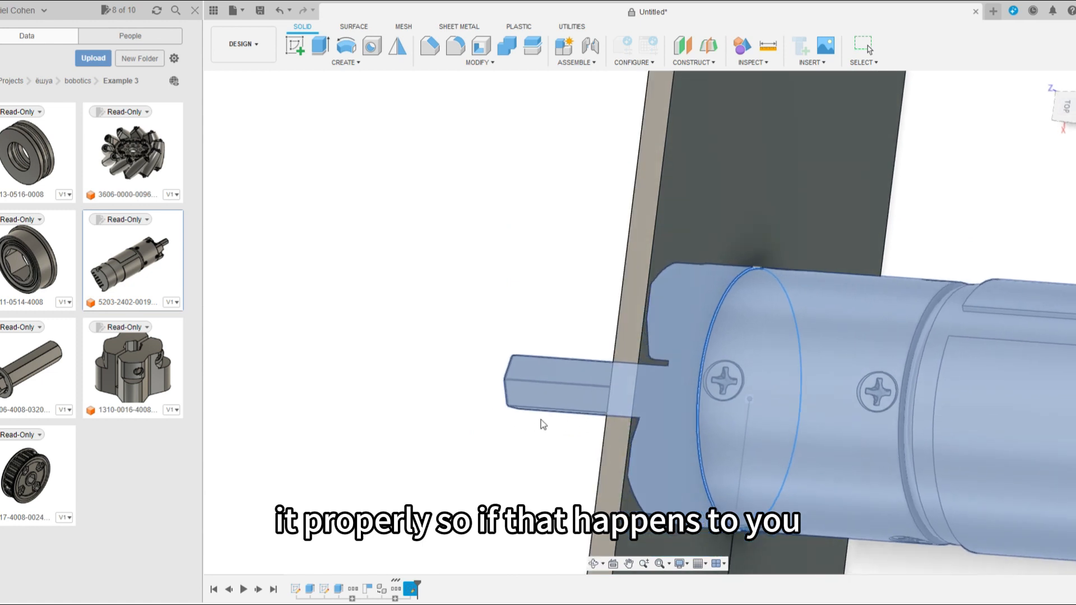
pyautogui.scroll(-3, 543, 425)
pyautogui.scroll(3, 627, 448)
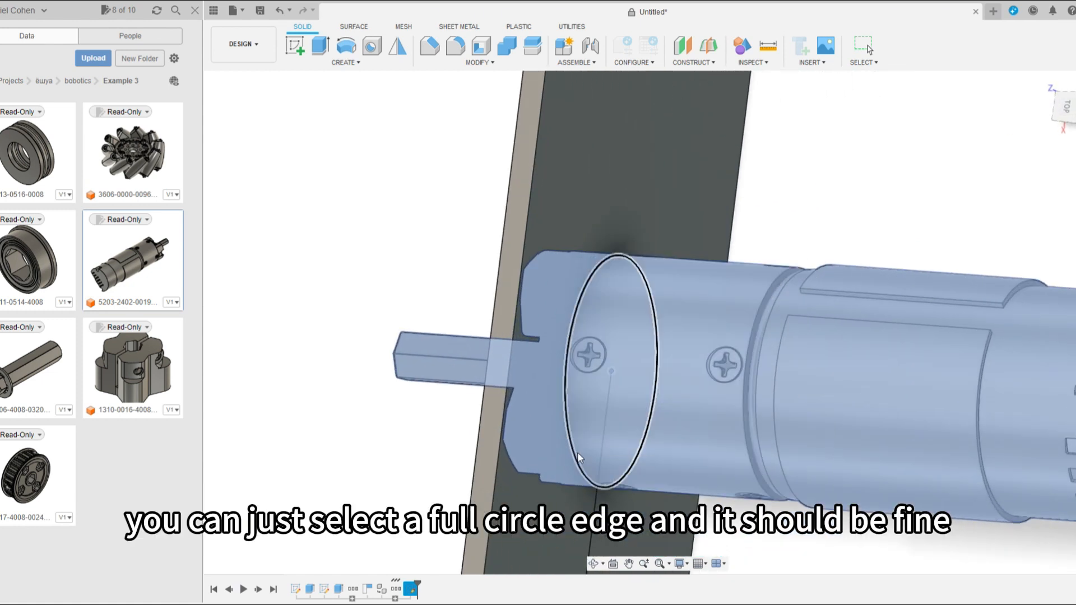
pyautogui.scroll(-5, 569, 418)
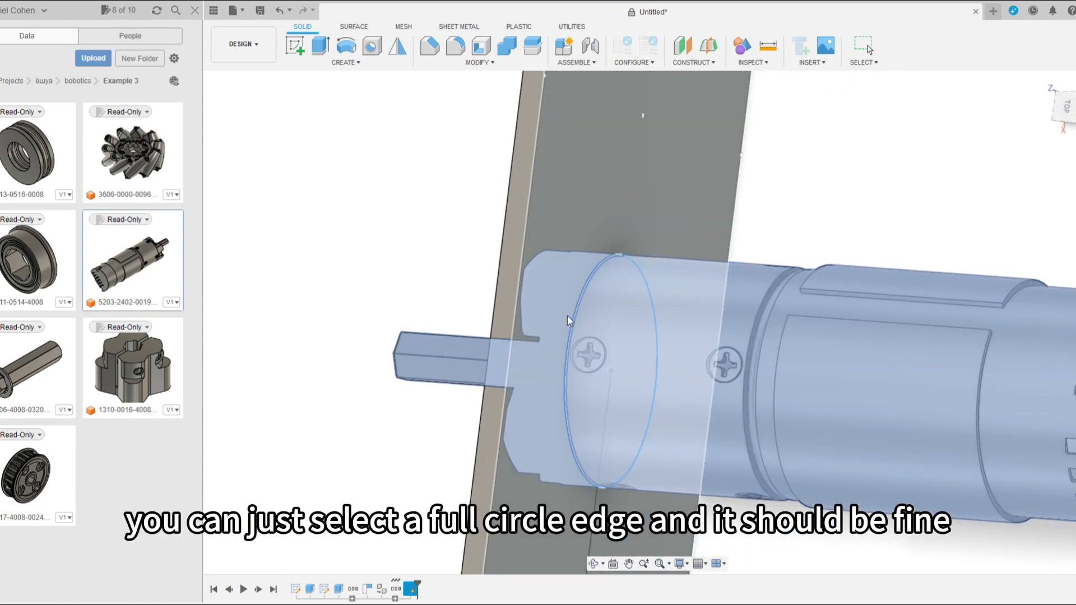
pyautogui.scroll(-2, 583, 421)
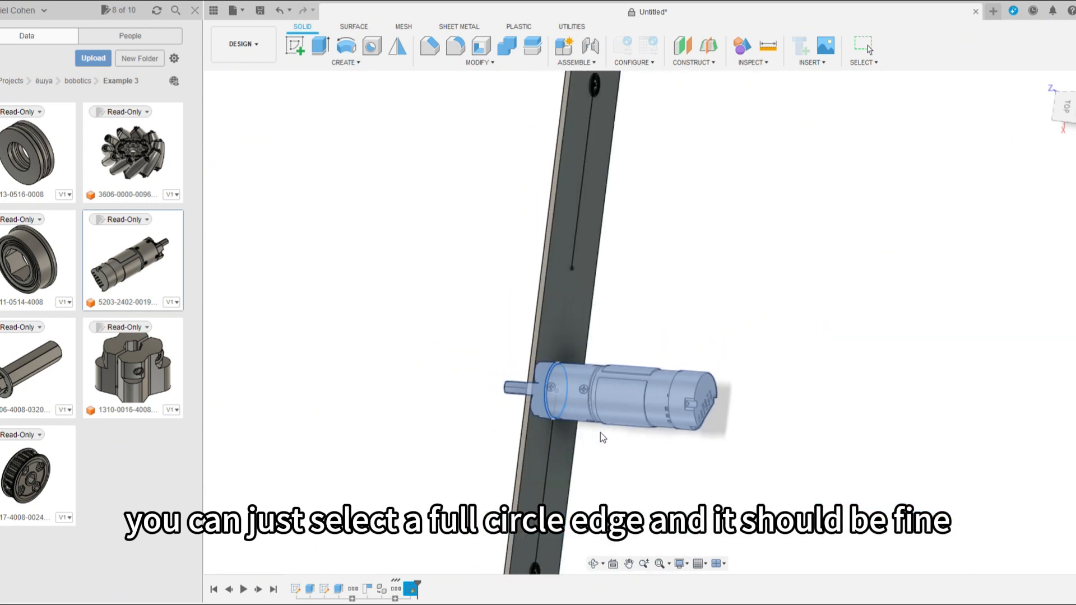
pyautogui.click(1043, 318)
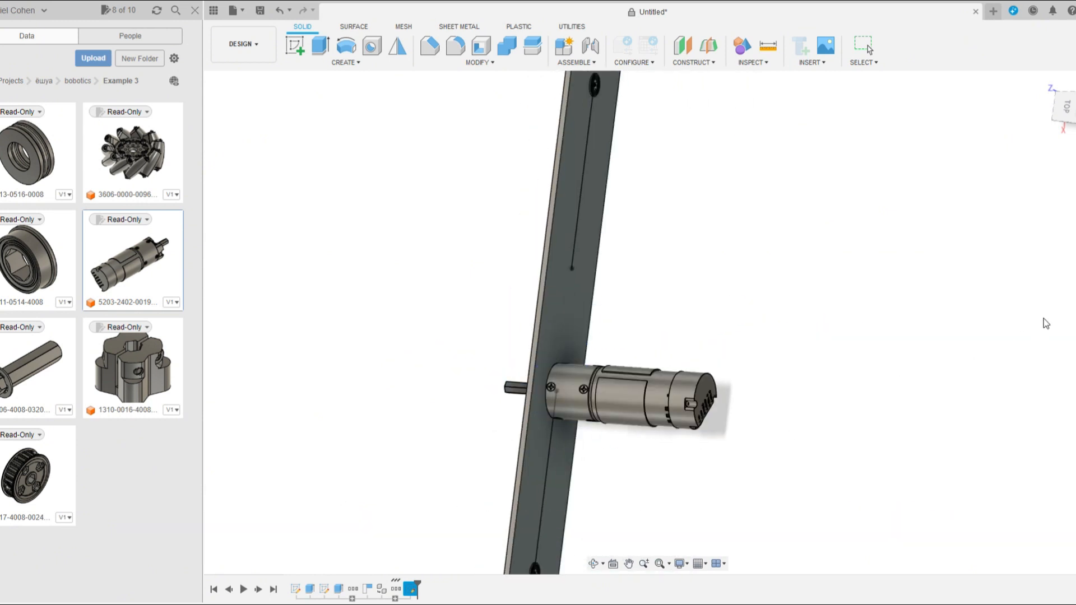
# Measure and copy the distance between the motor's front mounting face and the plate face on the motor-body side
pyautogui.scroll(-2, 880, 439)
pyautogui.moveTo(880, 440)
pyautogui.keyDown('shift'); pyautogui.mouseDown(button='middle')
pyautogui.moveTo(858, 449)
pyautogui.moveTo(889, 450)
pyautogui.mouseUp(button='middle'); pyautogui.keyUp('shift')
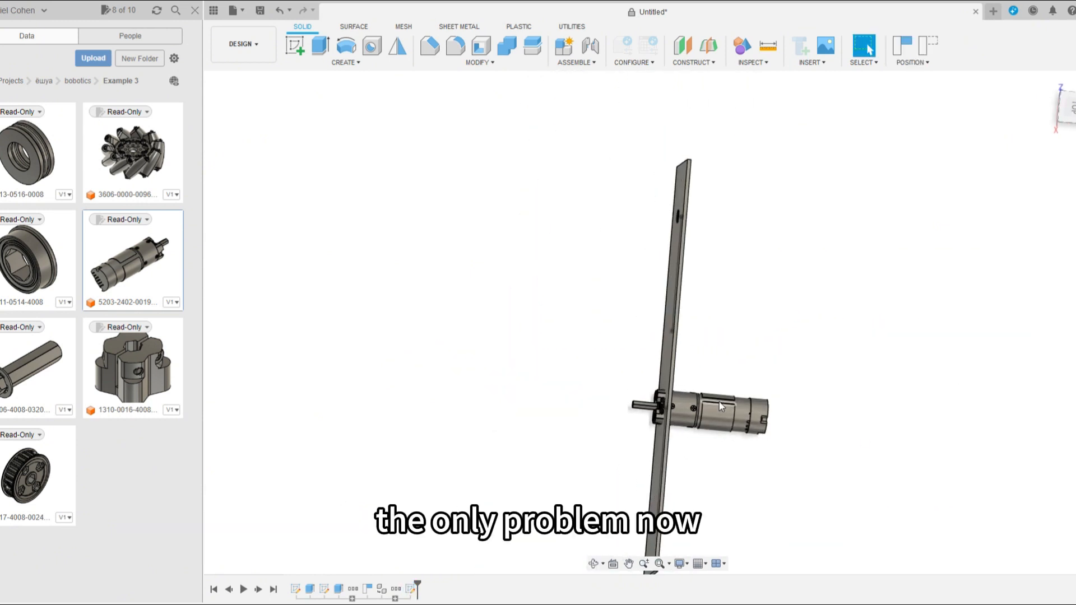
pyautogui.scroll(6, 719, 402)
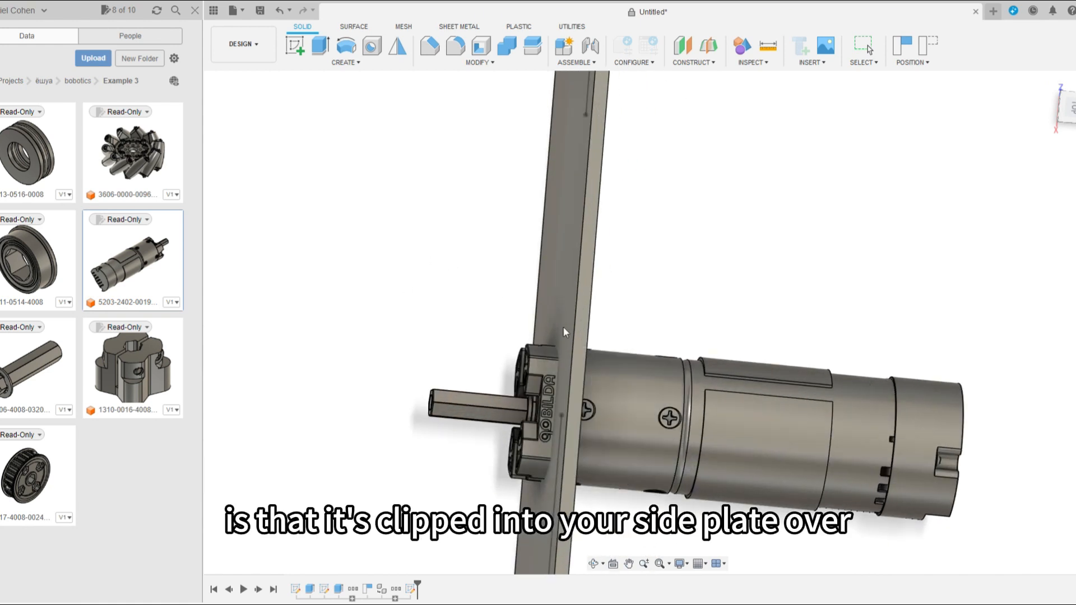
pyautogui.scroll(-5, 578, 325)
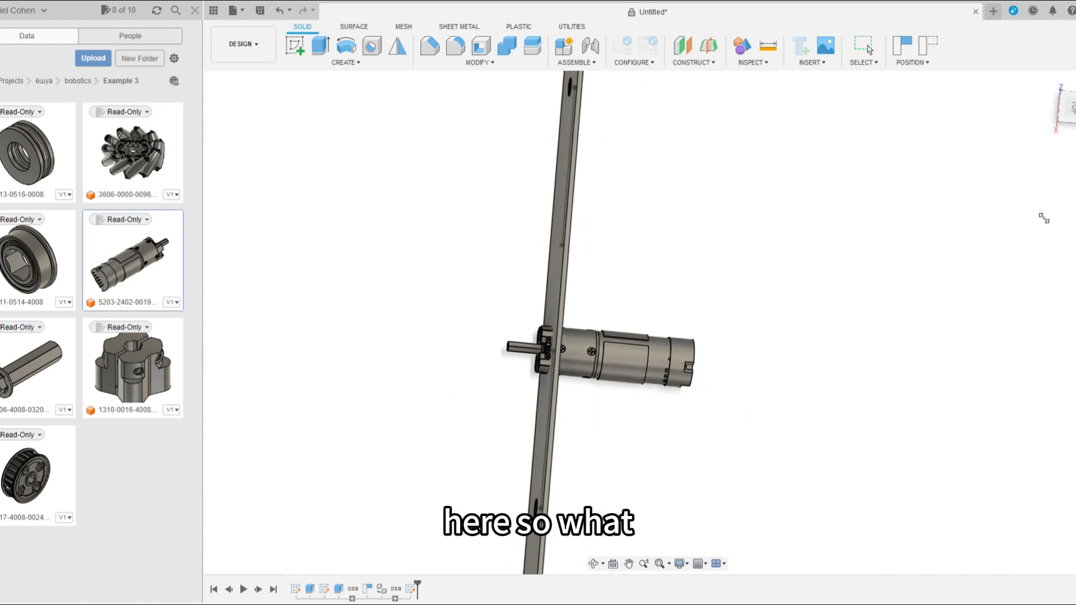
pyautogui.click(768, 49)
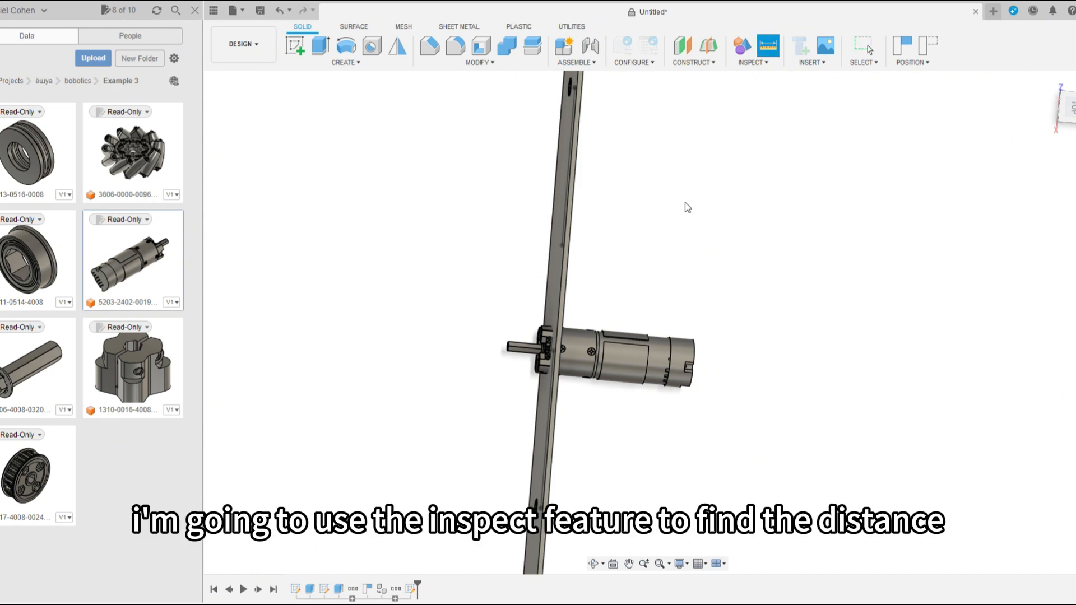
pyautogui.scroll(10, 495, 308)
pyautogui.scroll(5, 594, 452)
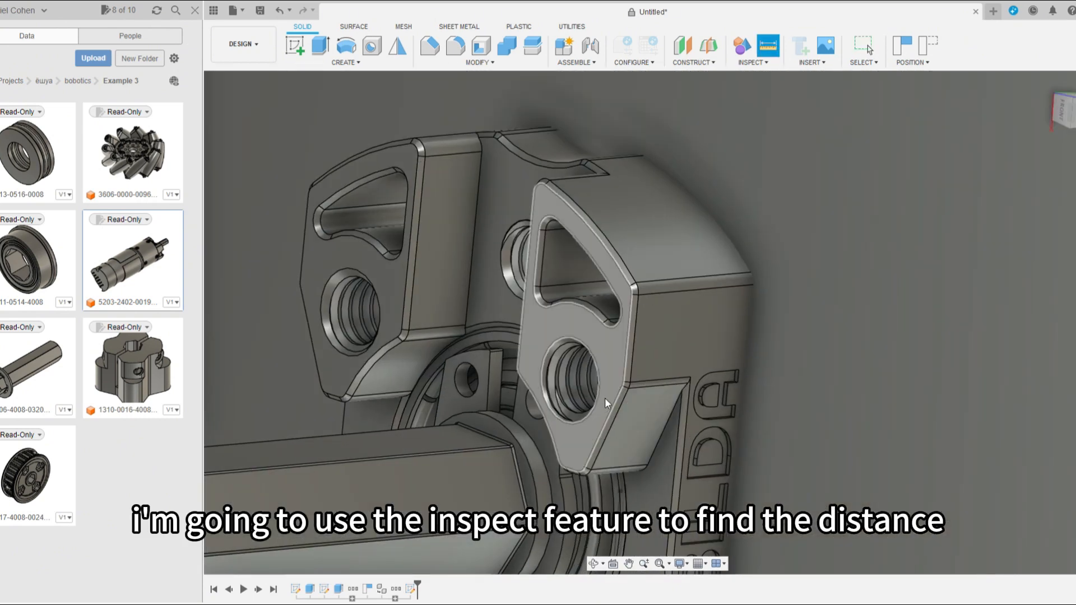
pyautogui.click(612, 357)
pyautogui.scroll(-10, 387, 327)
pyautogui.keyDown('shift'); pyautogui.moveTo(628, 480); pyautogui.dragTo(549, 458, button='middle'); pyautogui.keyUp('shift')
pyautogui.scroll(3, 543, 388)
pyautogui.click(560, 303)
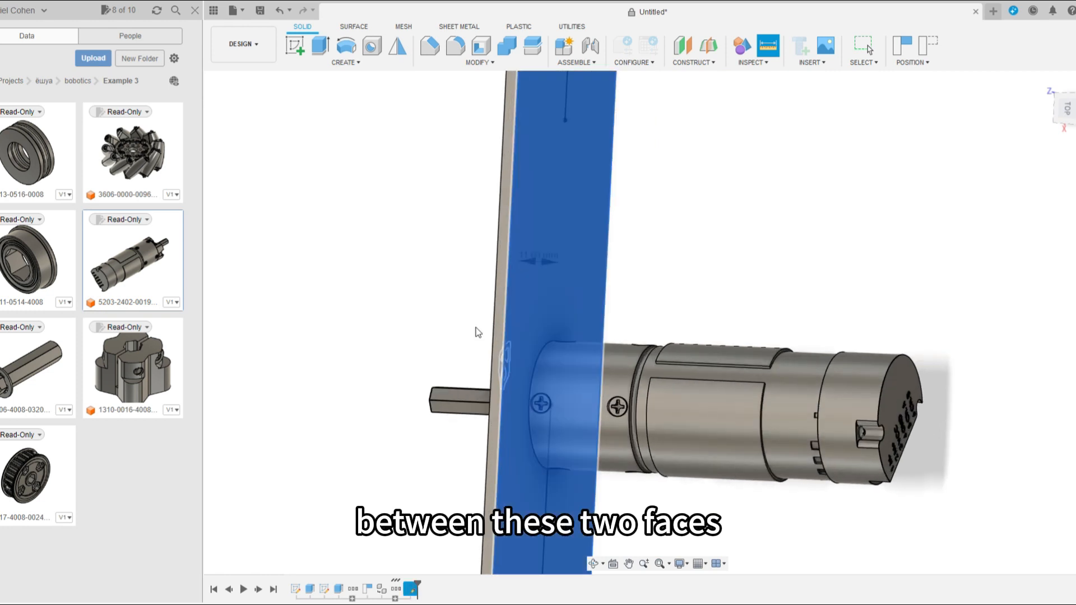
pyautogui.scroll(-3, 423, 345)
pyautogui.keyDown('shift'); pyautogui.moveTo(796, 314); pyautogui.dragTo(1013, 301, button='middle'); pyautogui.keyUp('shift')
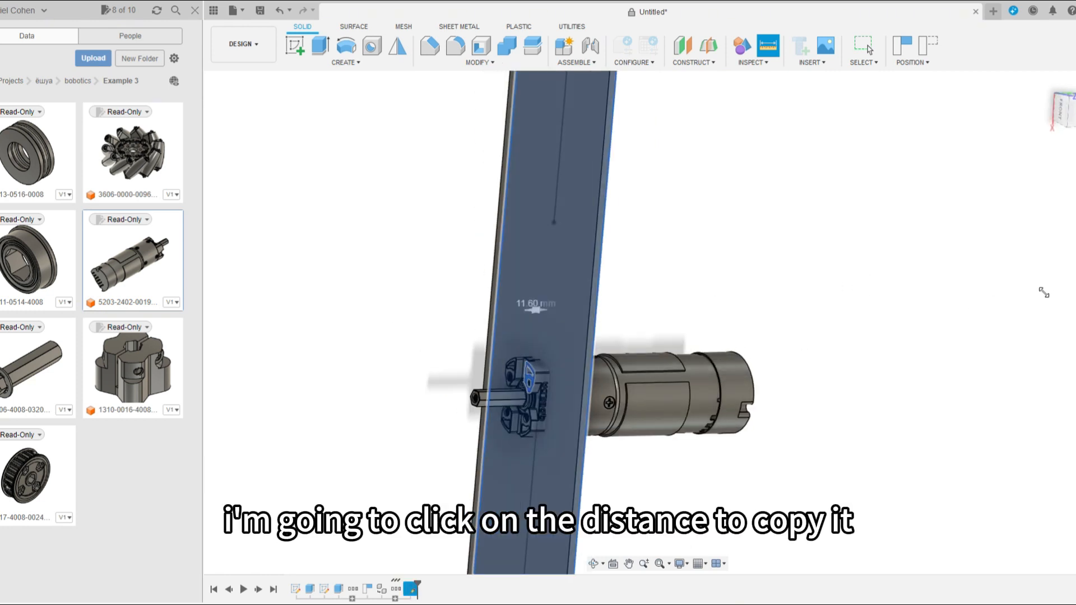
pyautogui.keyDown('shift'); pyautogui.moveTo(934, 301); pyautogui.dragTo(1049, 281, button='middle'); pyautogui.keyUp('shift')
pyautogui.press('Escape')
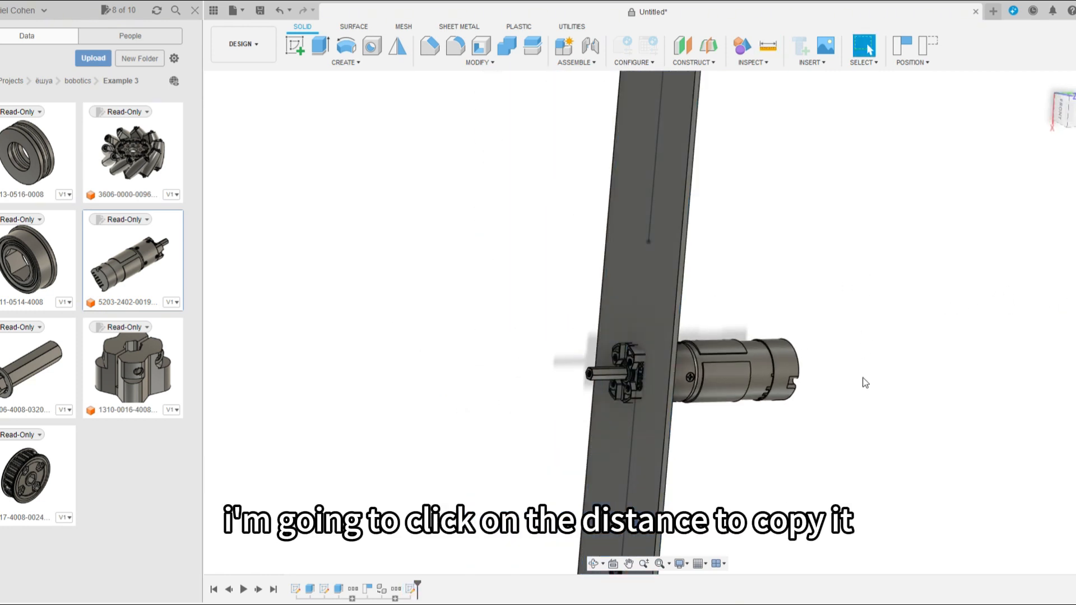
# Move the motor back 11.60 mm along its axis with a free move so its mounting face meets the plate
pyautogui.keyDown('shift'); pyautogui.moveTo(874, 440); pyautogui.dragTo(785, 417, button='middle'); pyautogui.keyUp('shift')
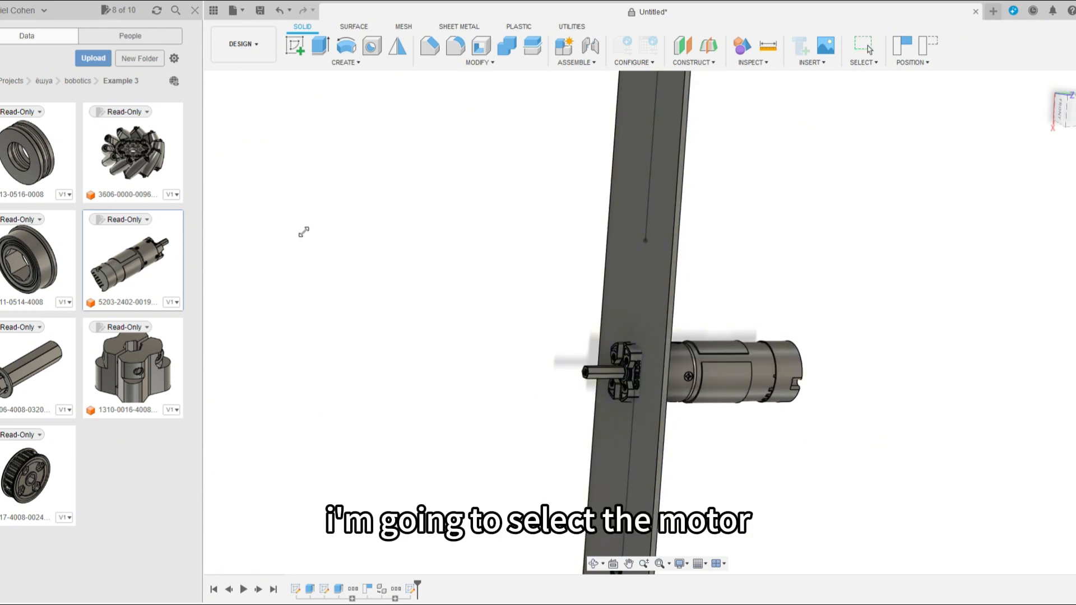
pyautogui.click(723, 371)
pyautogui.keyDown('shift'); pyautogui.moveTo(455, 299); pyautogui.dragTo(997, 227, button='middle'); pyautogui.keyUp('shift')
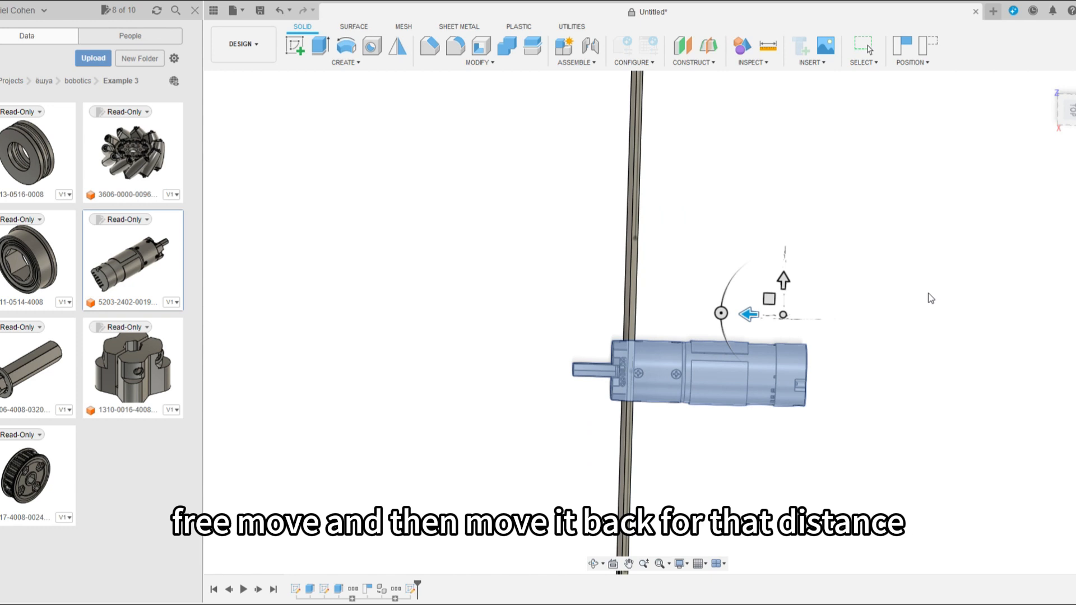
pyautogui.press('Escape')
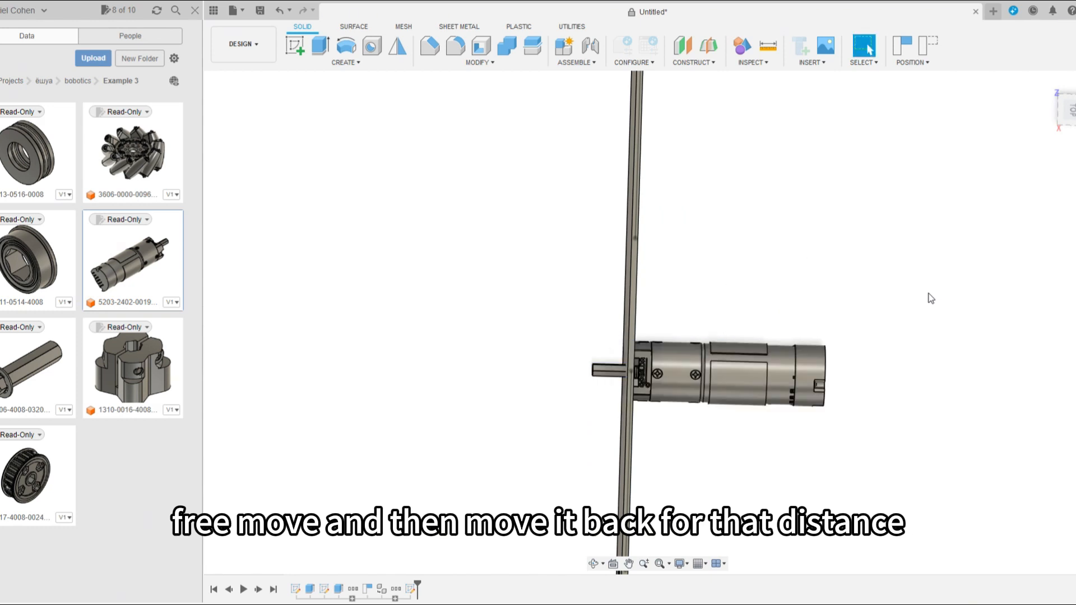
# Measure the distance between the inner endpoints of the two 120 mm sketch lines, the centre points for the motors
pyautogui.keyDown('shift'); pyautogui.moveTo(930, 298); pyautogui.dragTo(843, 308, button='middle'); pyautogui.keyUp('shift')
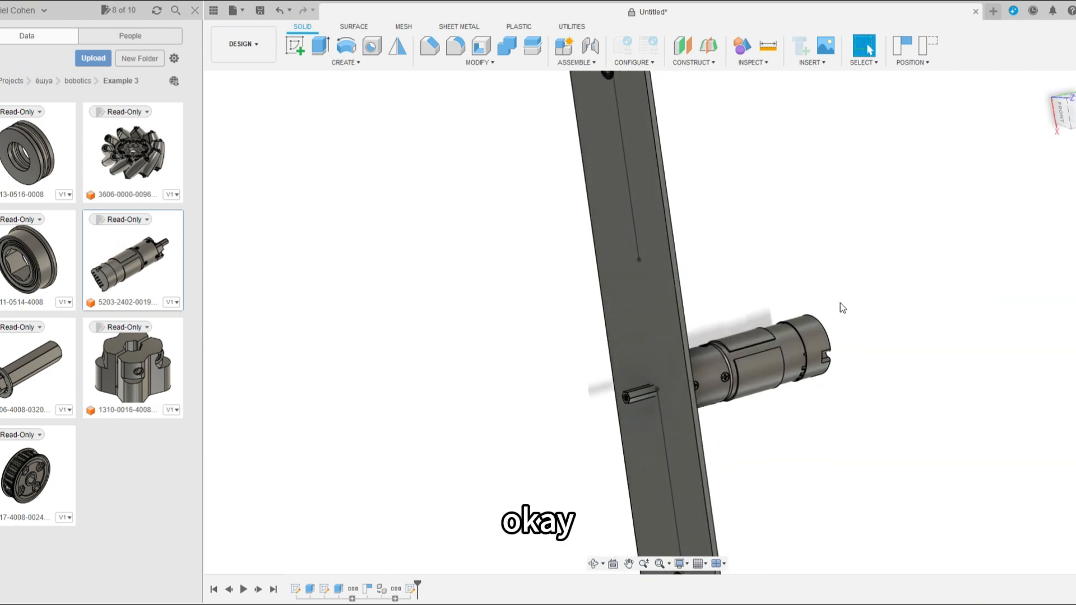
pyautogui.scroll(2, 841, 293)
pyautogui.scroll(4, 677, 513)
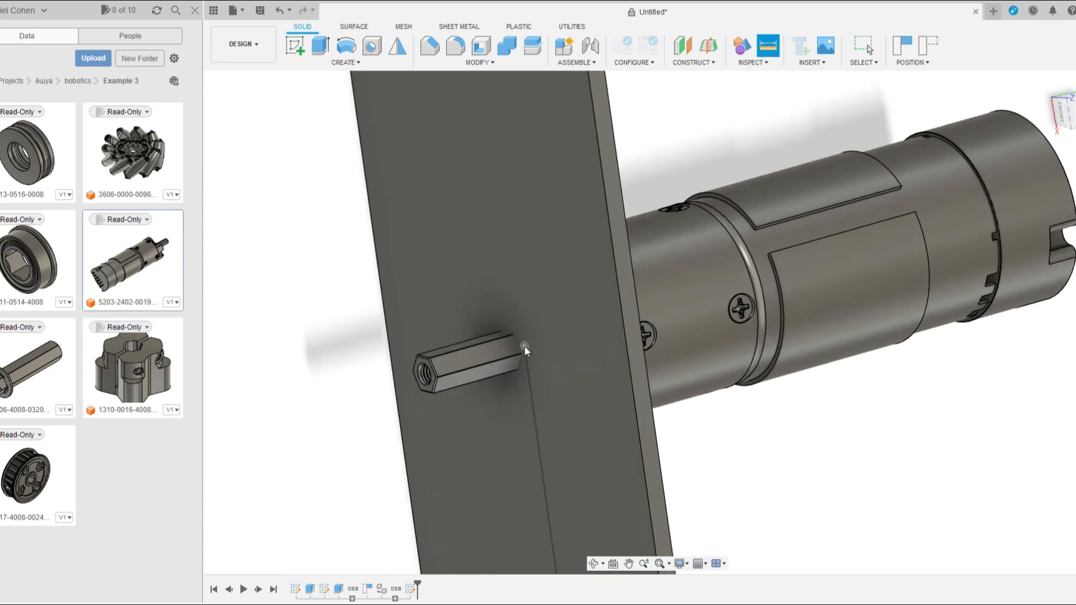
pyautogui.scroll(-2, 767, 539)
pyautogui.scroll(-2, 767, 539)
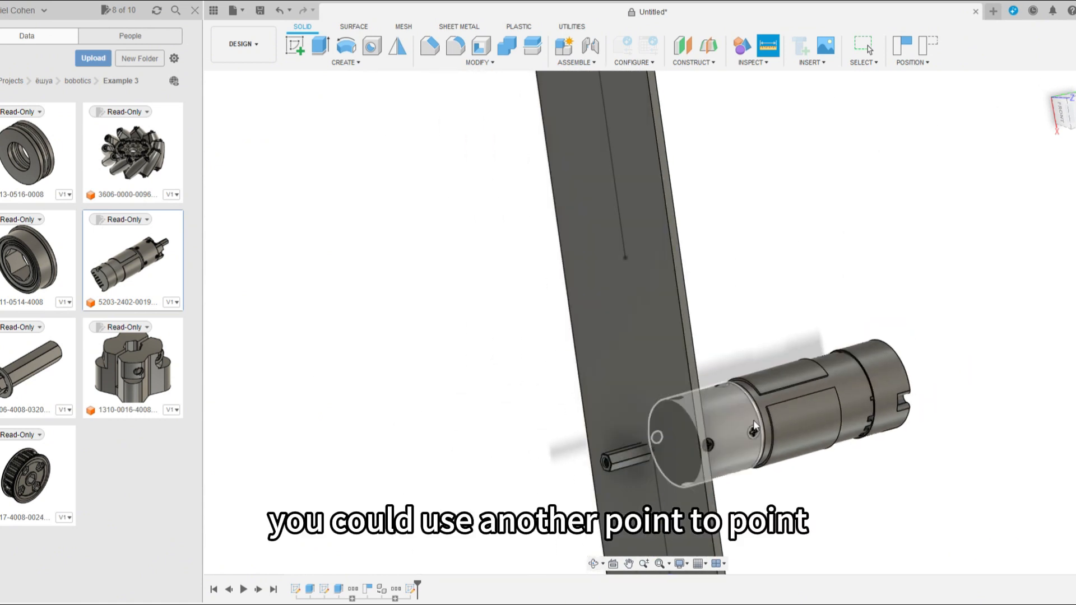
pyautogui.keyDown('shift'); pyautogui.moveTo(765, 391); pyautogui.dragTo(634, 372, button='middle'); pyautogui.keyUp('shift')
pyautogui.press('i')
pyautogui.scroll(-2, 729, 358)
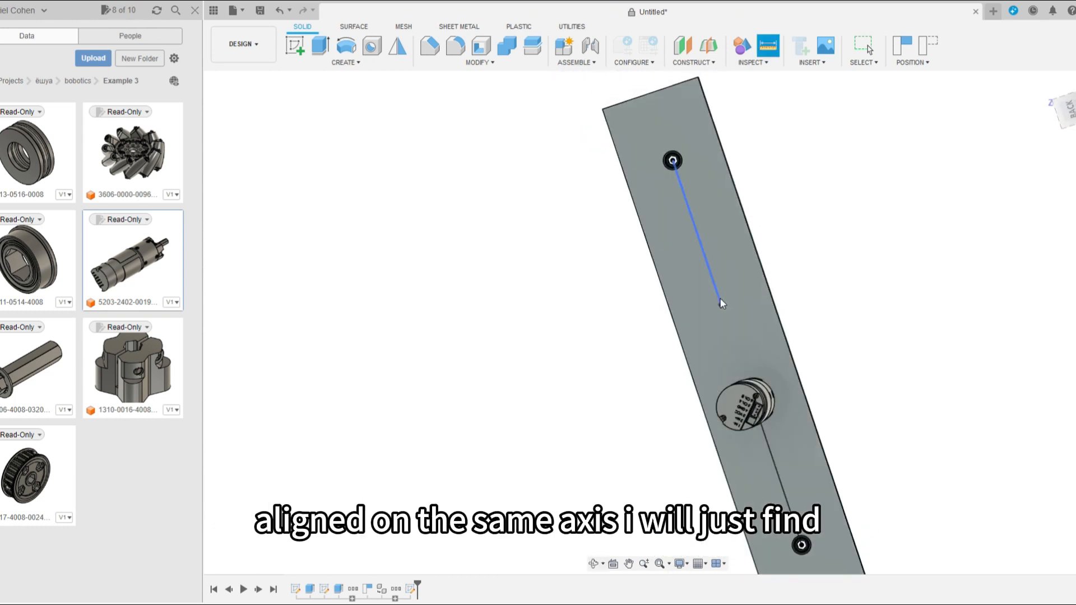
pyautogui.keyDown('shift'); pyautogui.moveTo(756, 428); pyautogui.dragTo(705, 423, button='middle'); pyautogui.keyUp('shift')
pyautogui.scroll(3, 684, 382)
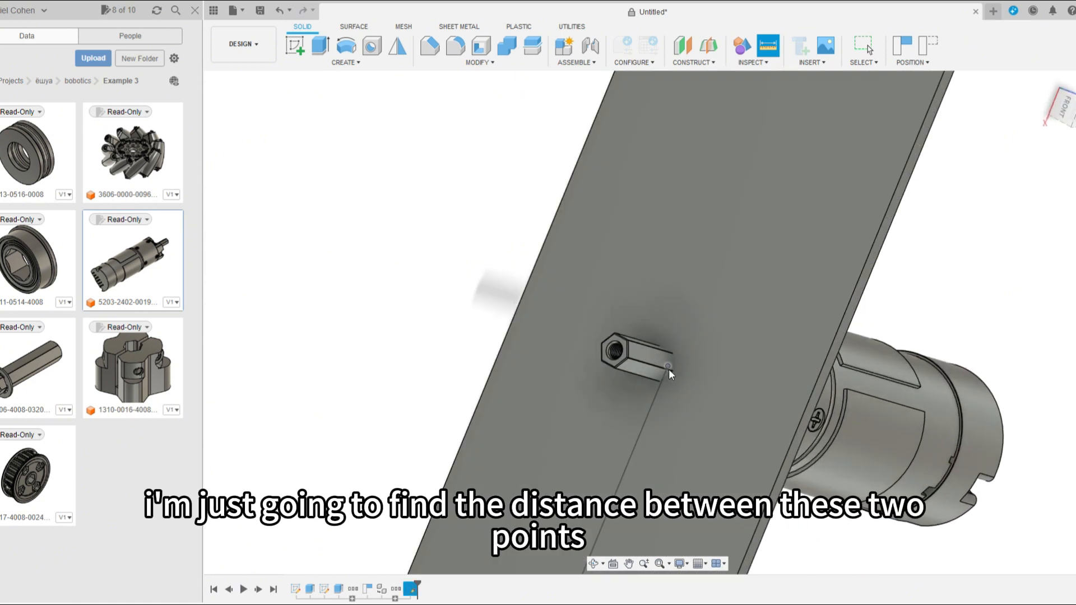
pyautogui.scroll(-2, 668, 369)
pyautogui.click(684, 253)
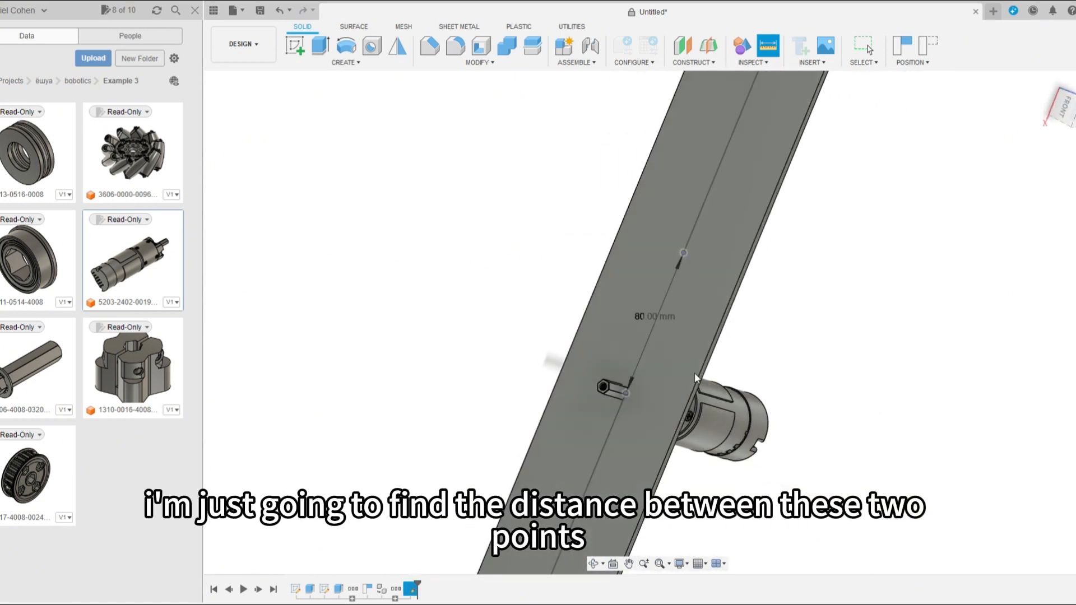
pyautogui.scroll(-3, 456, 406)
pyautogui.scroll(4, 370, 387)
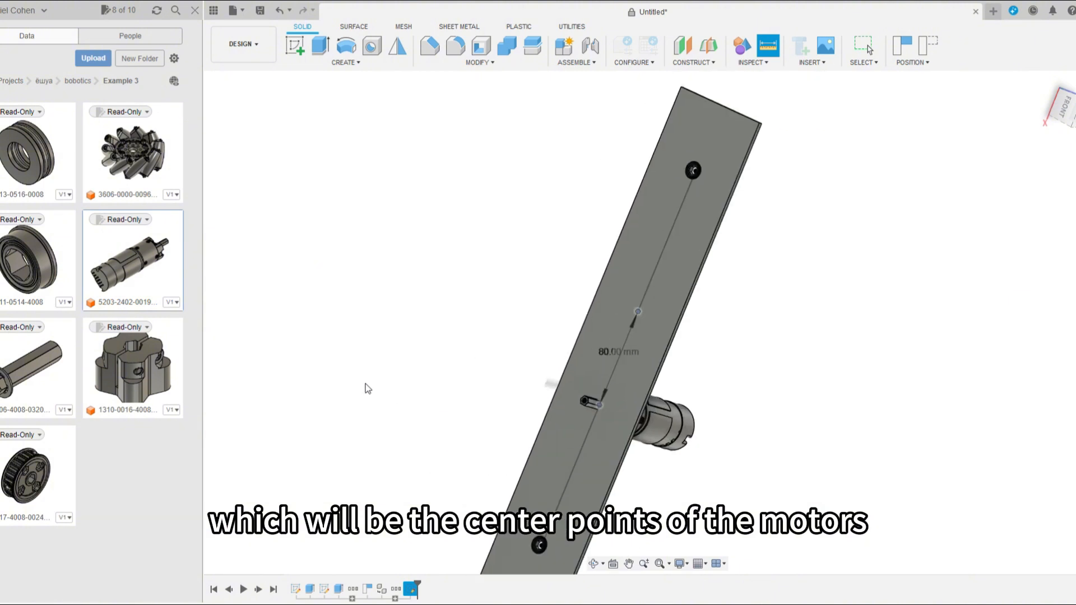
pyautogui.scroll(2, 651, 395)
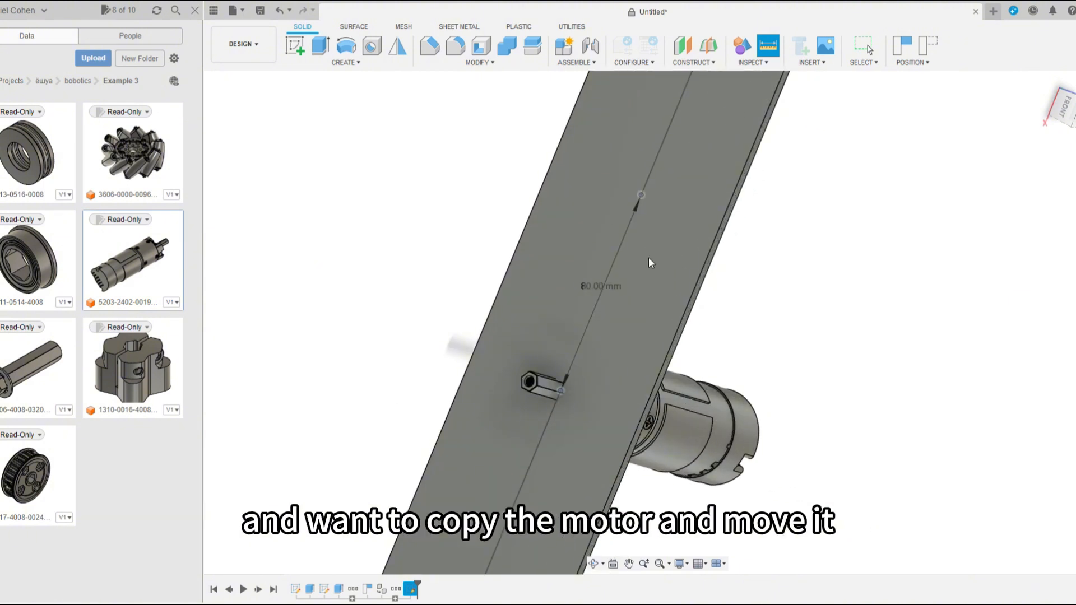
pyautogui.scroll(-1, 888, 342)
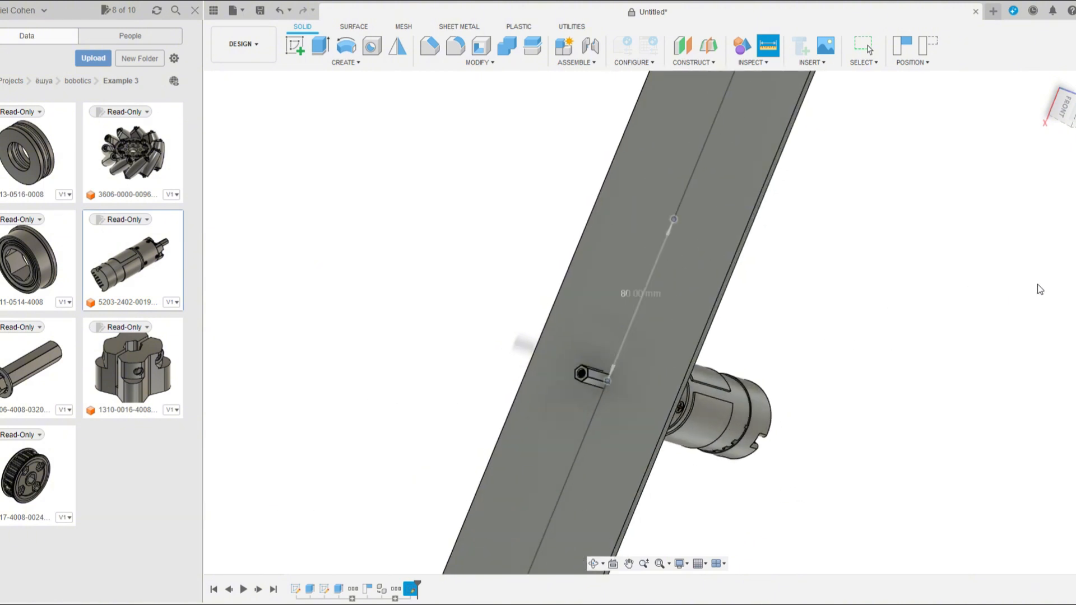
# Create a copy of the motor moved 80 mm along the plate onto the other 120 mm line's inner endpoint
pyautogui.keyDown('shift'); pyautogui.moveTo(898, 334); pyautogui.dragTo(732, 395, button='middle'); pyautogui.keyUp('shift')
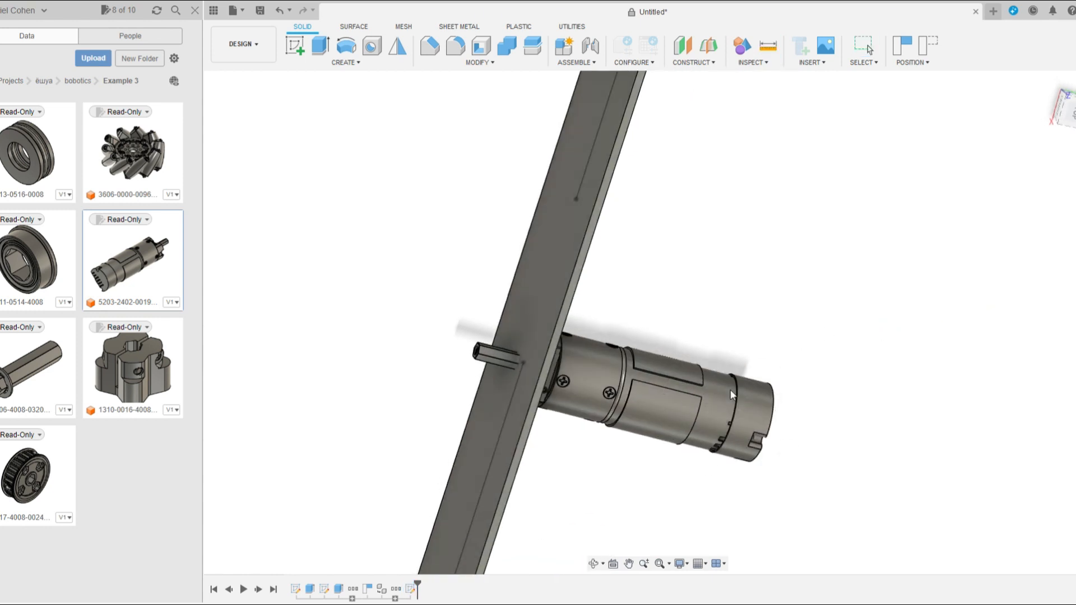
pyautogui.scroll(-2, 543, 305)
pyautogui.keyDown('shift'); pyautogui.moveTo(543, 304); pyautogui.dragTo(471, 287, button='middle'); pyautogui.keyUp('shift')
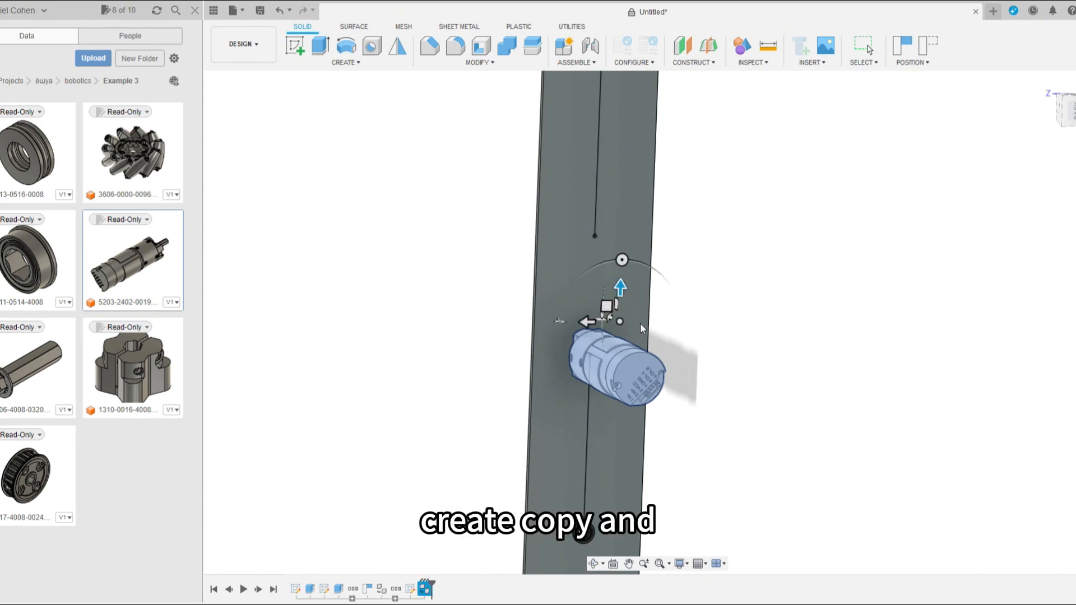
pyautogui.scroll(-2, 666, 325)
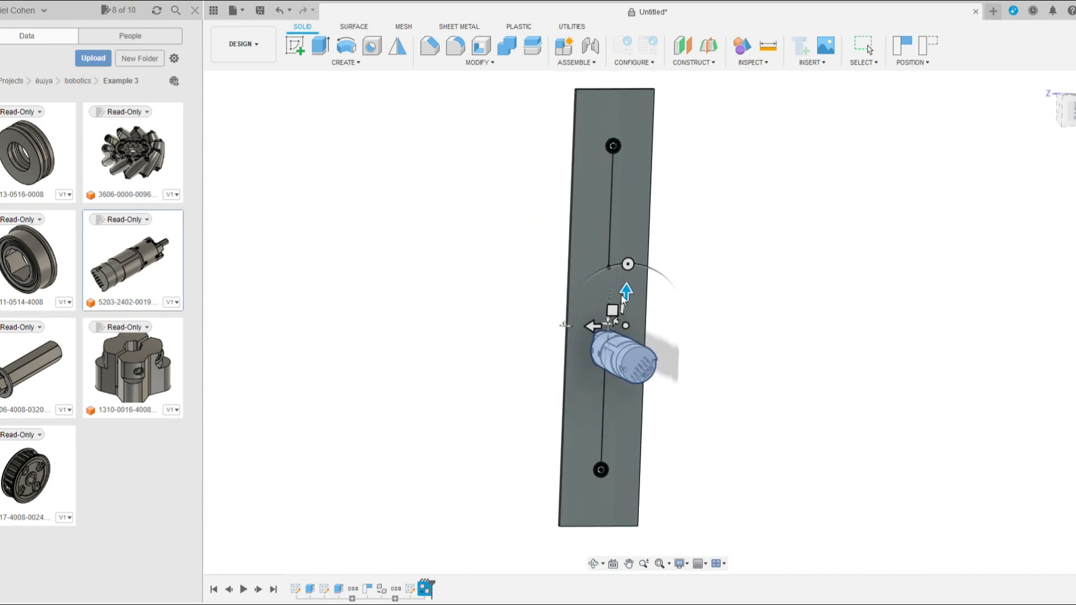
pyautogui.moveTo(622, 295); pyautogui.dragTo(636, 294)
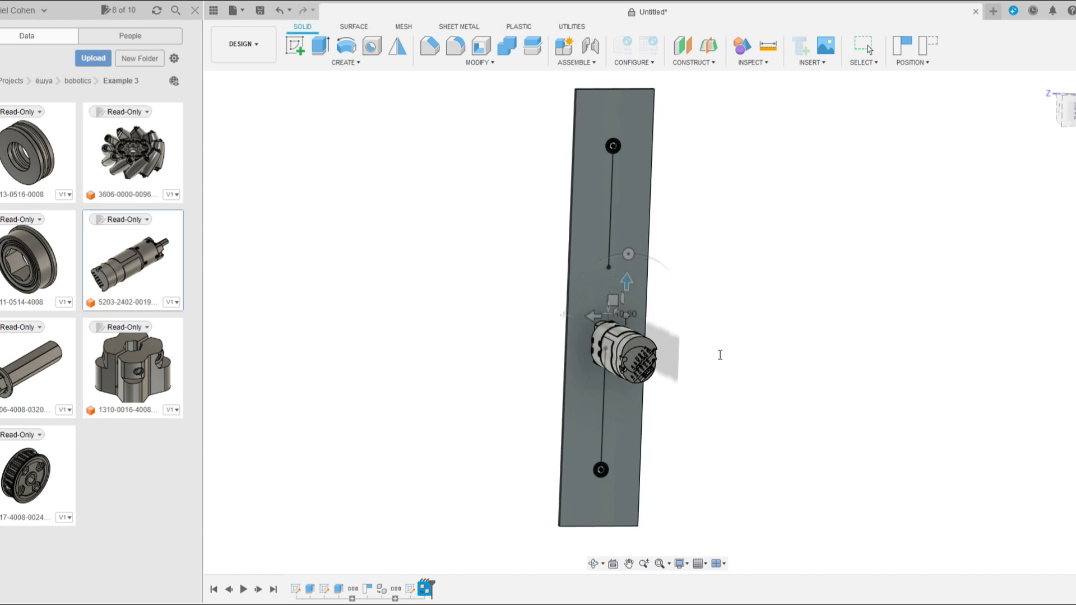
pyautogui.write('80')
pyautogui.press('Return')
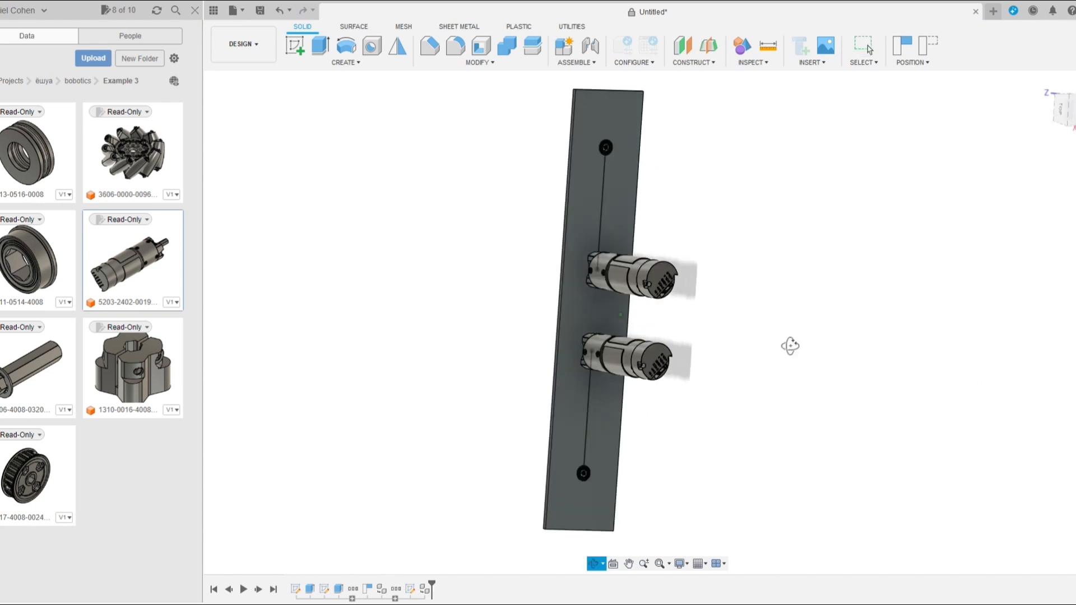
# Measure the diameter of a motor's cylindrical body
pyautogui.keyDown('shift'); pyautogui.moveTo(790, 343); pyautogui.dragTo(914, 359, button='middle'); pyautogui.keyUp('shift')
pyautogui.scroll(5, 567, 306)
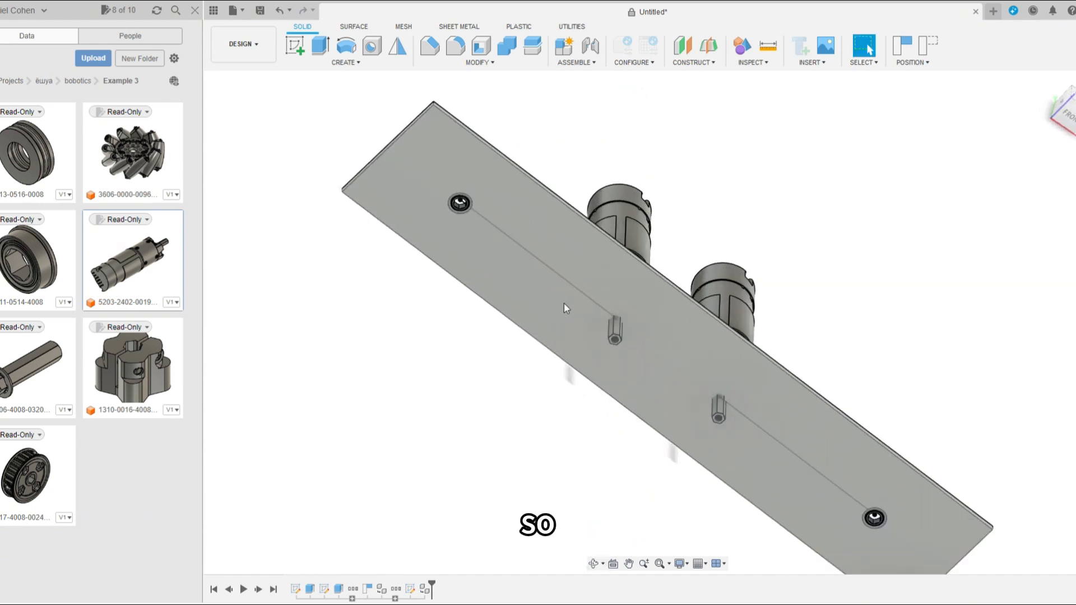
pyautogui.keyDown('shift'); pyautogui.moveTo(605, 305); pyautogui.dragTo(918, 449, button='middle'); pyautogui.keyUp('shift')
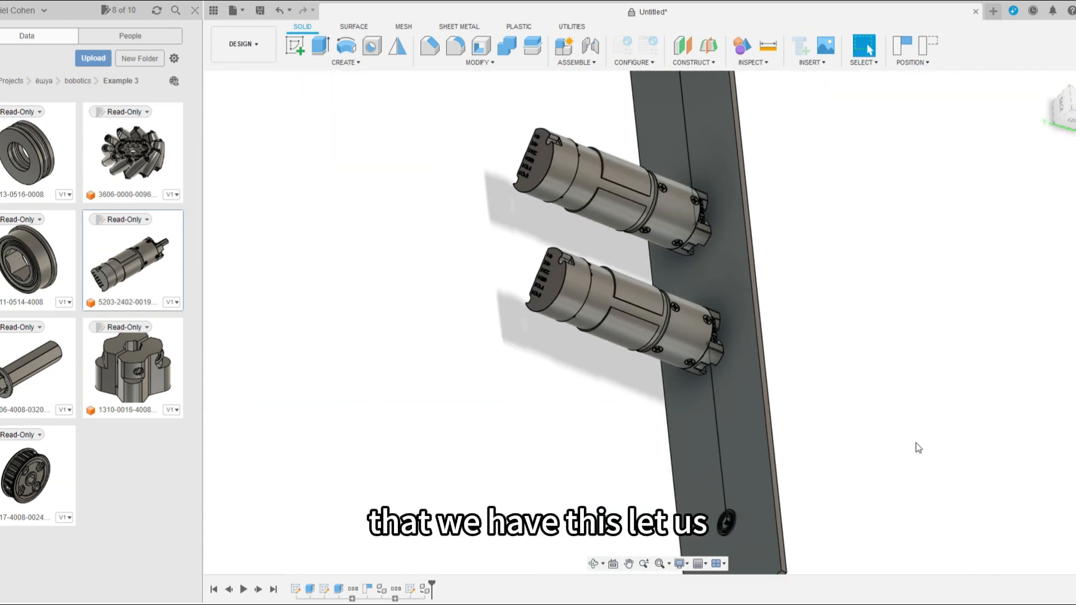
pyautogui.click(771, 52)
pyautogui.scroll(3, 632, 358)
pyautogui.scroll(-3, 592, 393)
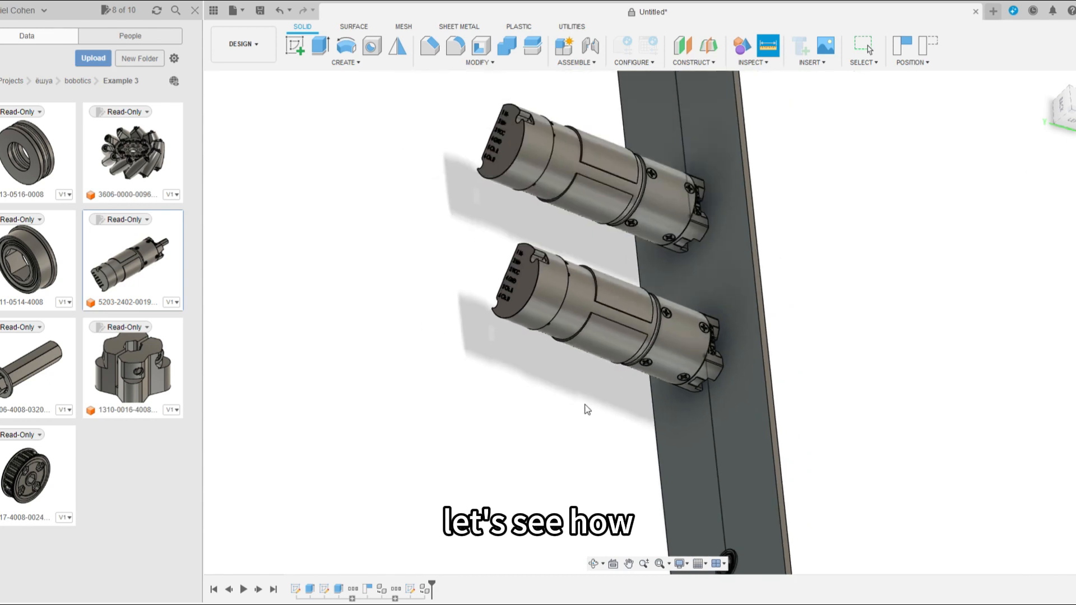
pyautogui.keyDown('shift'); pyautogui.moveTo(586, 406); pyautogui.dragTo(614, 357, button='middle'); pyautogui.keyUp('shift')
pyautogui.scroll(2, 616, 358)
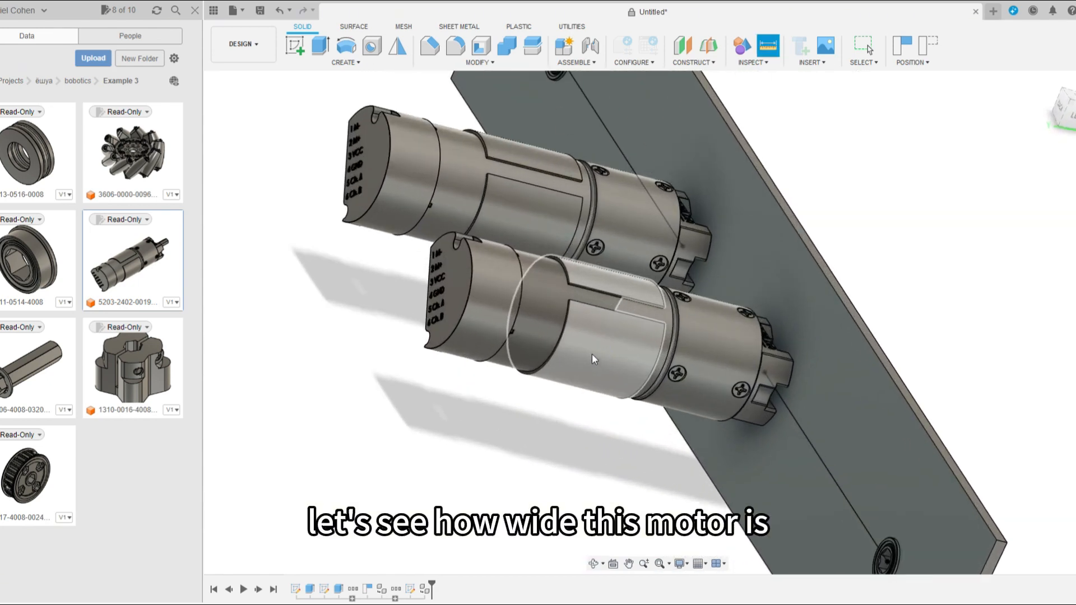
pyautogui.click(595, 343)
pyautogui.scroll(-5, 547, 406)
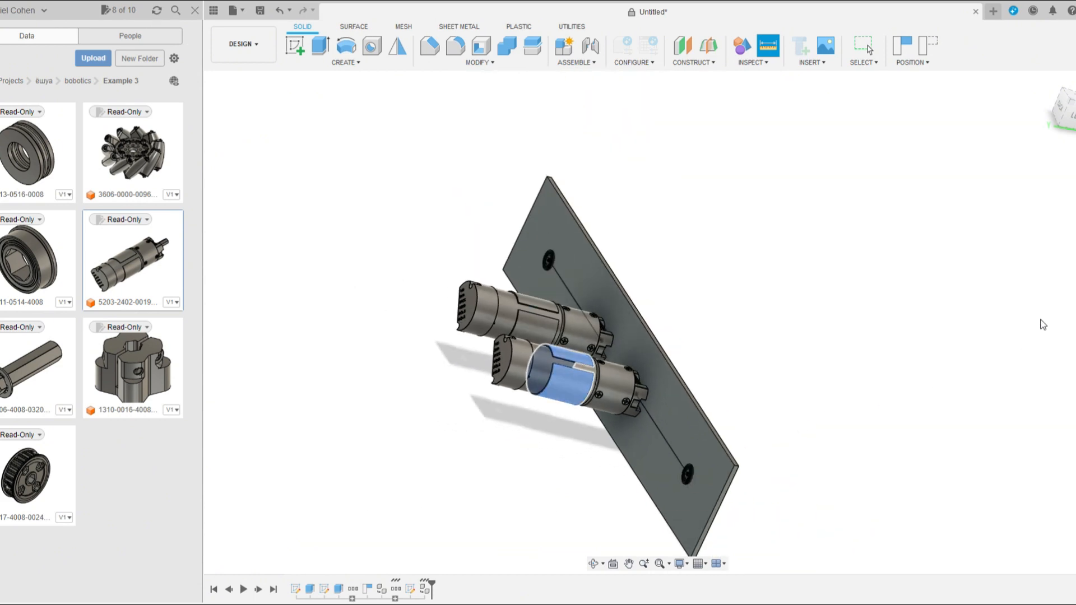
pyautogui.press('Escape')
# Start a new sketch on the plate's face where the motor shafts stick out
pyautogui.keyDown('shift'); pyautogui.moveTo(910, 377); pyautogui.dragTo(770, 493, button='middle'); pyautogui.keyUp('shift')
pyautogui.scroll(3, 522, 413)
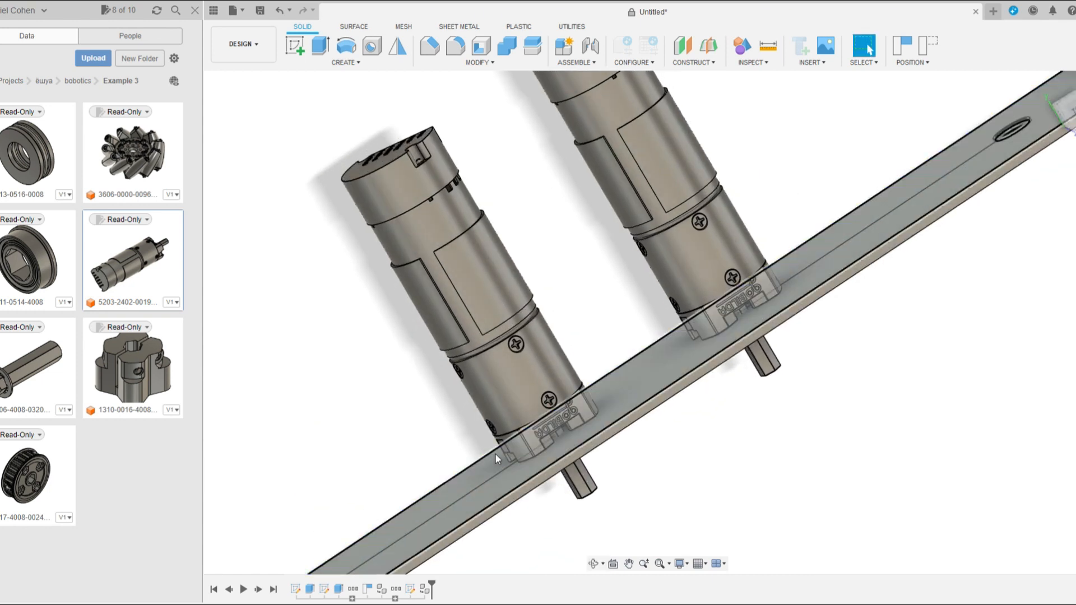
pyautogui.scroll(-5, 496, 455)
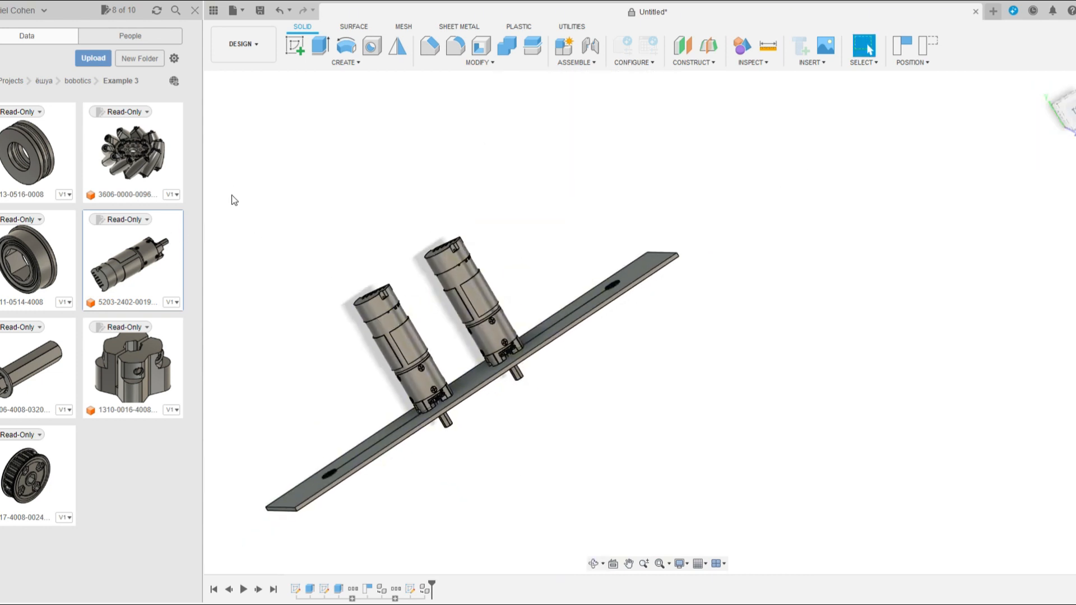
pyautogui.keyDown('shift'); pyautogui.moveTo(527, 345); pyautogui.dragTo(454, 342, button='middle'); pyautogui.keyUp('shift')
pyautogui.scroll(5, 504, 381)
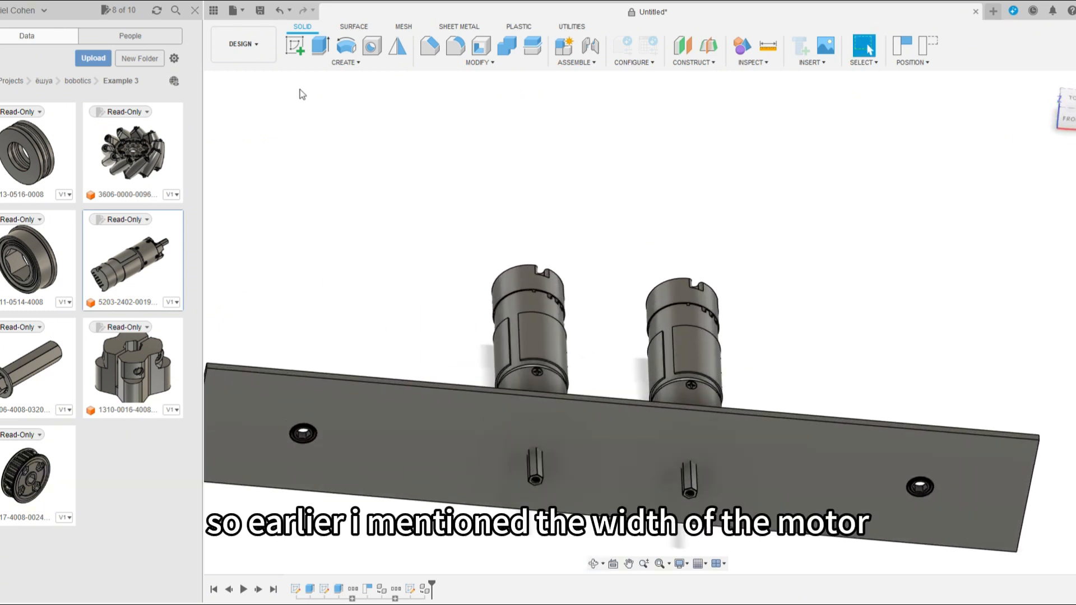
pyautogui.click(294, 45)
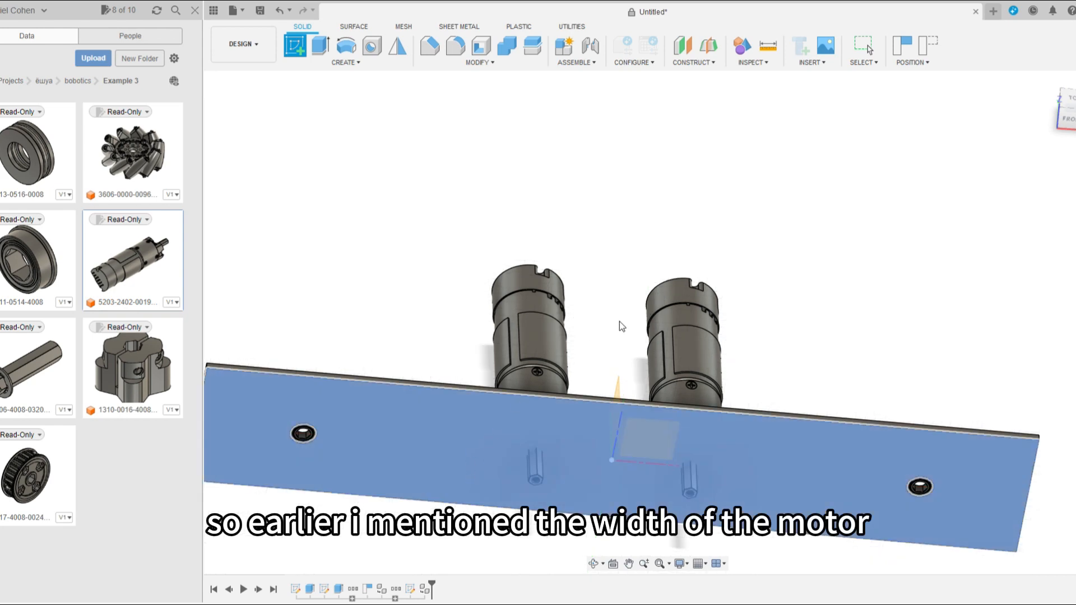
pyautogui.click(643, 330)
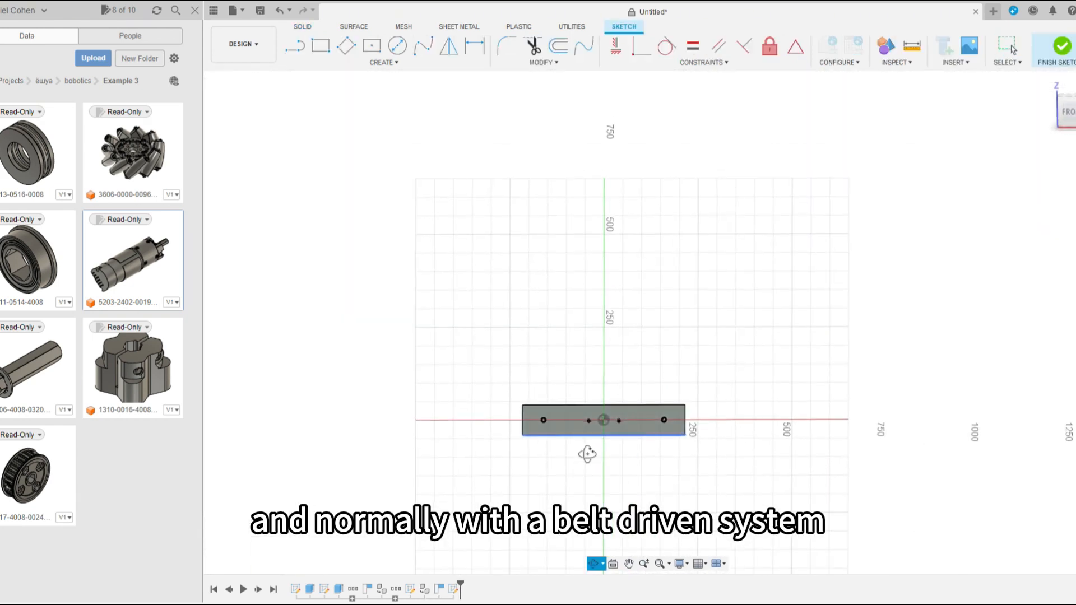
# Examine how far the motor shafts protrude through the plate, relative to the bearings and the motor bodies behind it
pyautogui.keyDown('shift'); pyautogui.moveTo(493, 425); pyautogui.dragTo(591, 492, button='middle'); pyautogui.keyUp('shift')
pyautogui.scroll(10, 626, 464)
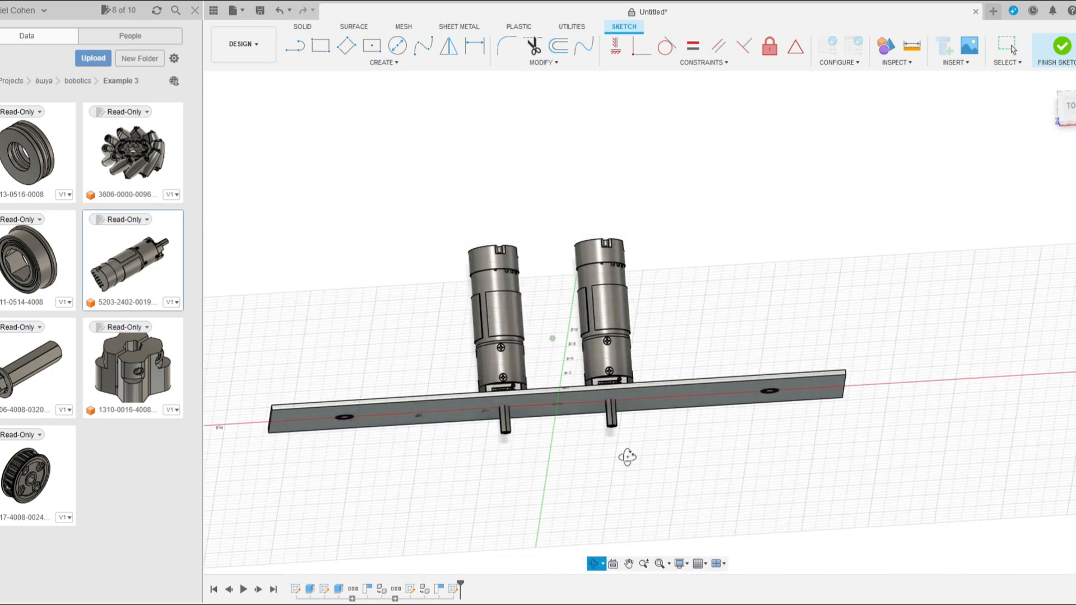
pyautogui.scroll(3, 520, 402)
pyautogui.keyDown('shift'); pyautogui.moveTo(520, 402); pyautogui.dragTo(523, 432, button='middle'); pyautogui.keyUp('shift')
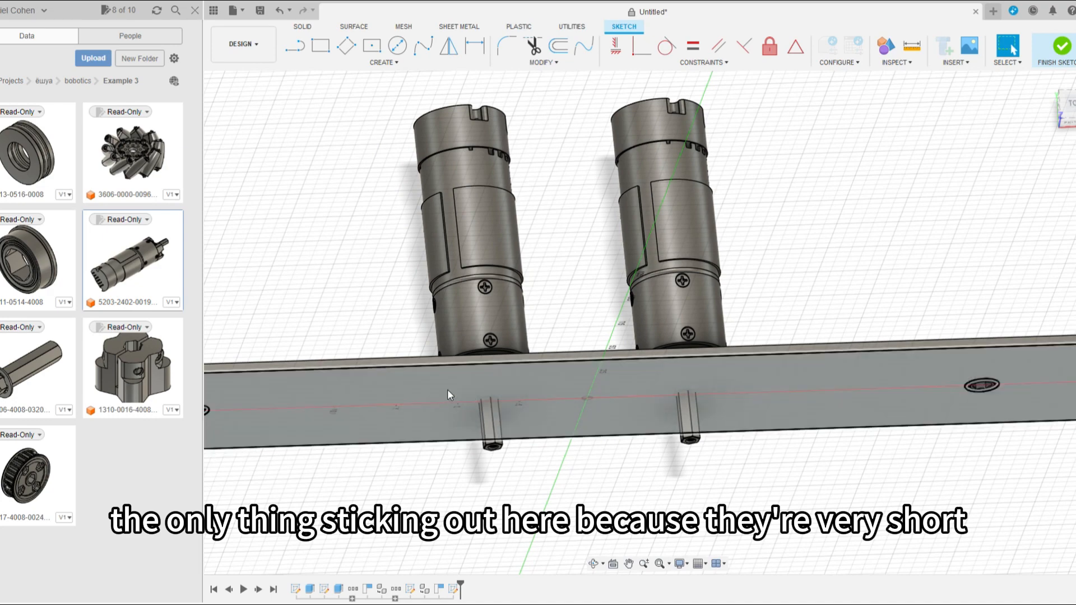
pyautogui.scroll(-5, 558, 388)
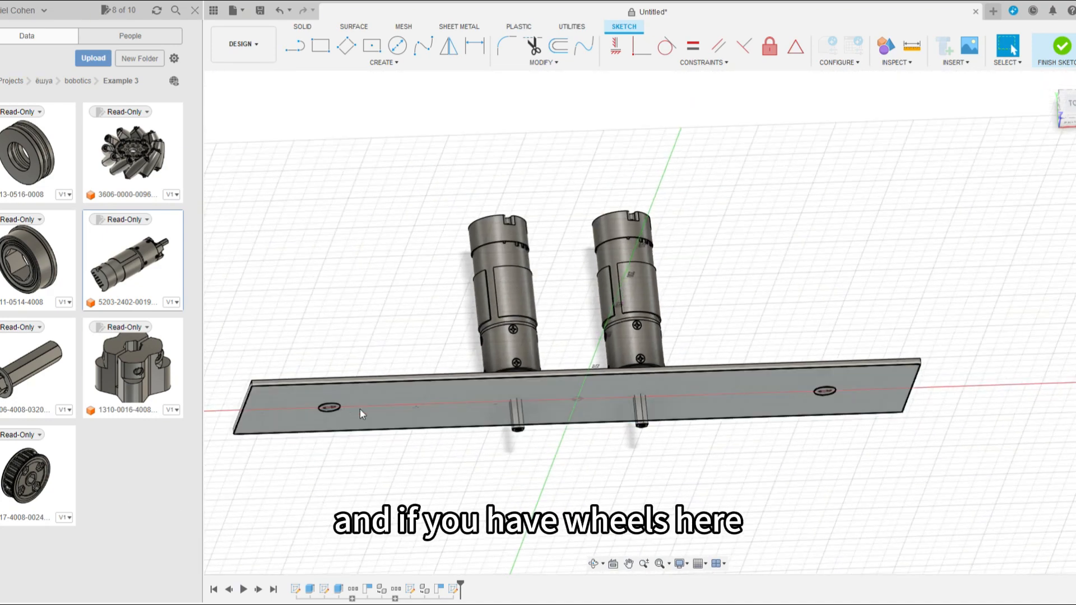
pyautogui.moveTo(351, 475)
pyautogui.mouseDown()
pyautogui.moveTo(345, 492)
pyautogui.moveTo(331, 482)
pyautogui.mouseUp()
pyautogui.press('Escape')
pyautogui.scroll(5, 324, 426)
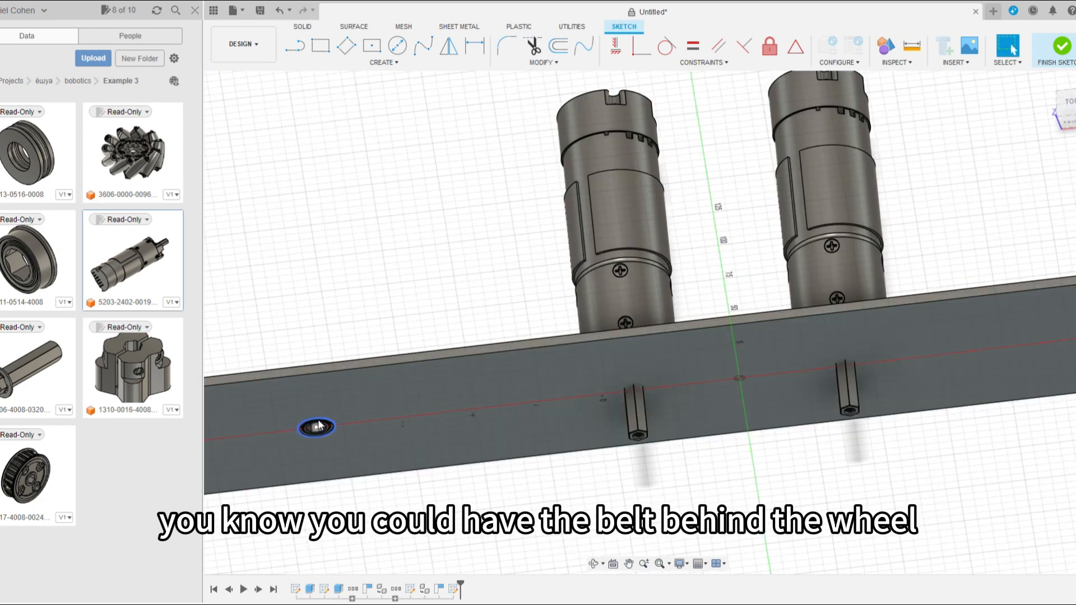
pyautogui.scroll(6, 316, 446)
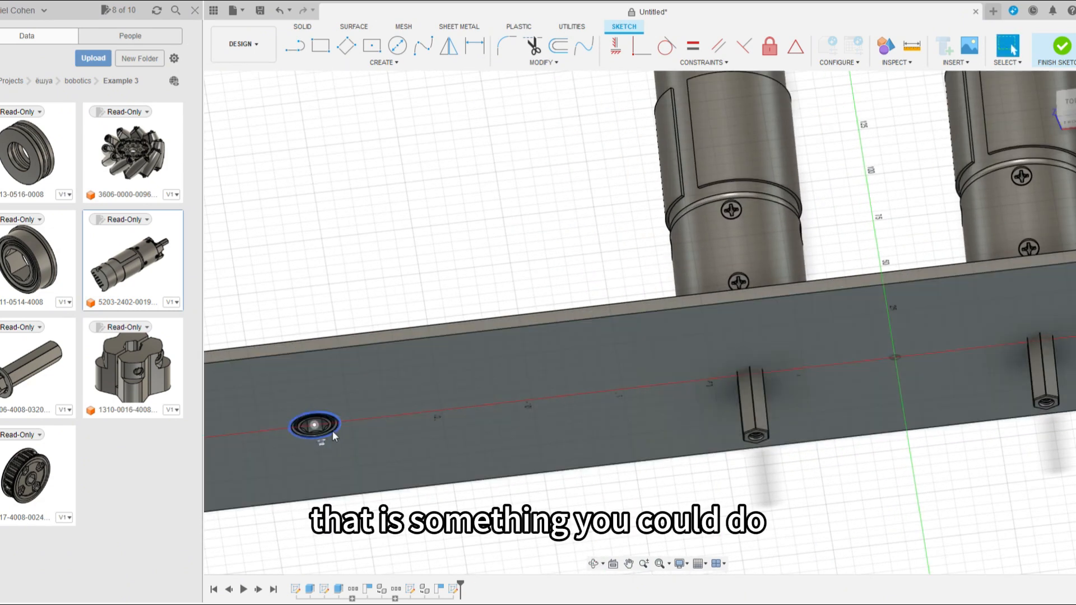
pyautogui.scroll(2, 331, 428)
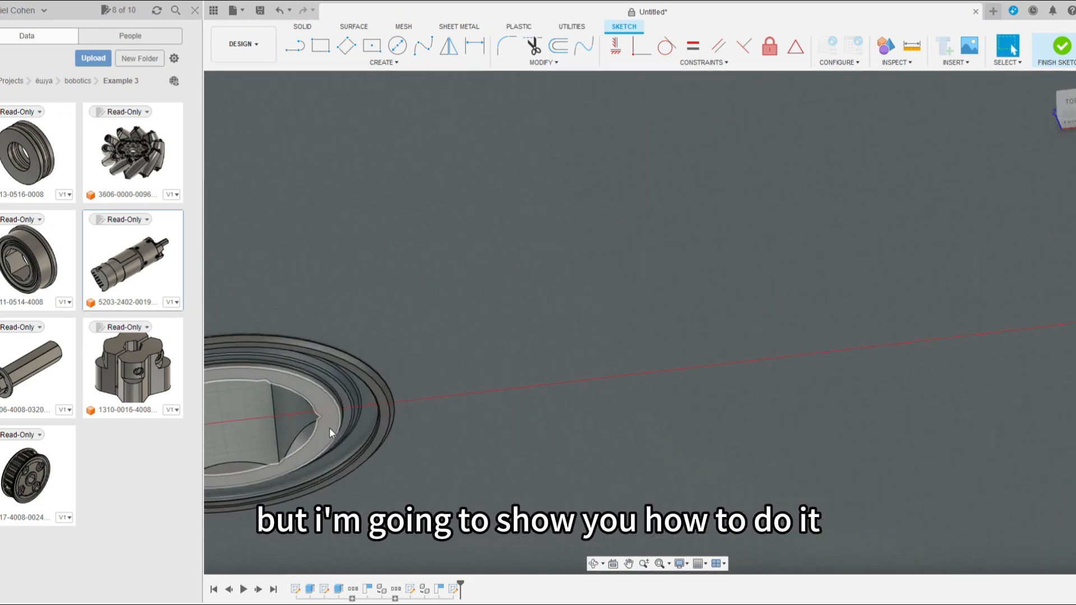
pyautogui.scroll(-6, 336, 429)
pyautogui.moveTo(410, 437)
pyautogui.keyDown('shift'); pyautogui.mouseDown(button='middle')
pyautogui.moveTo(423, 425)
pyautogui.moveTo(428, 446)
pyautogui.mouseUp(button='middle'); pyautogui.keyUp('shift')
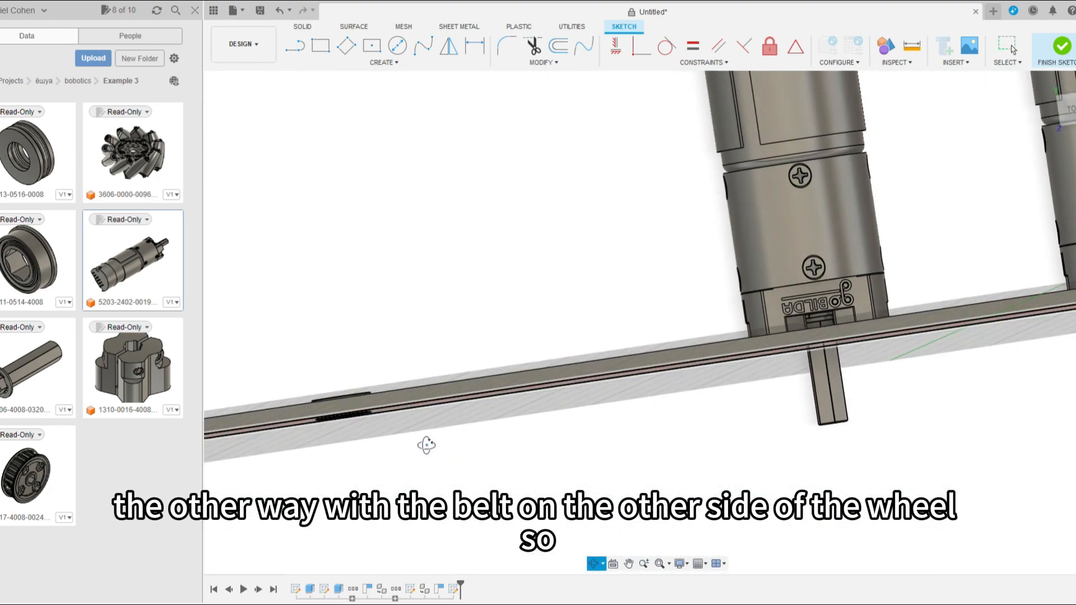
pyautogui.scroll(-5, 408, 437)
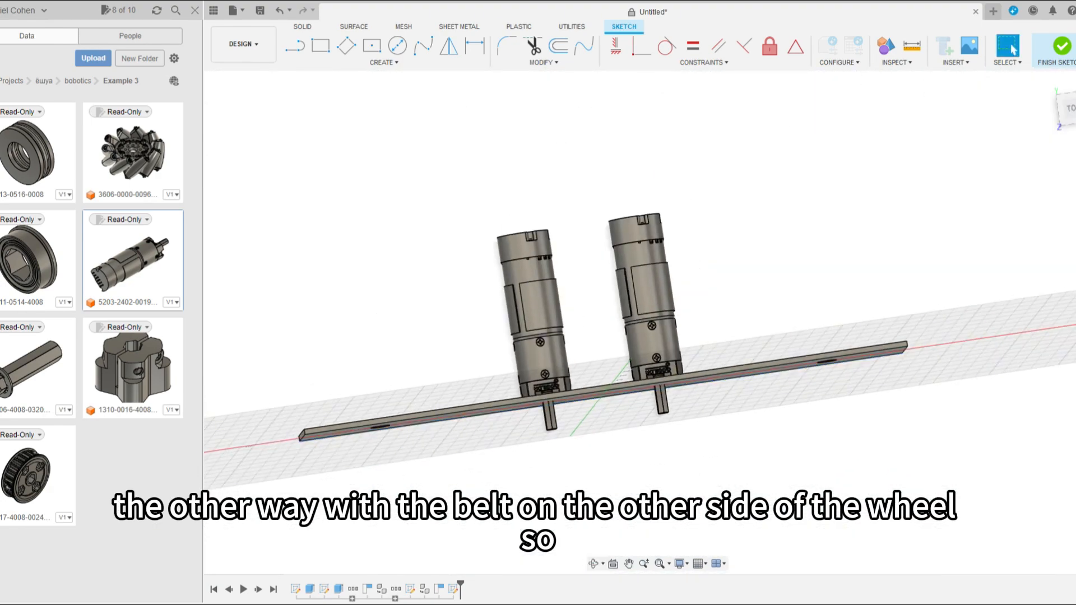
pyautogui.scroll(4, 544, 429)
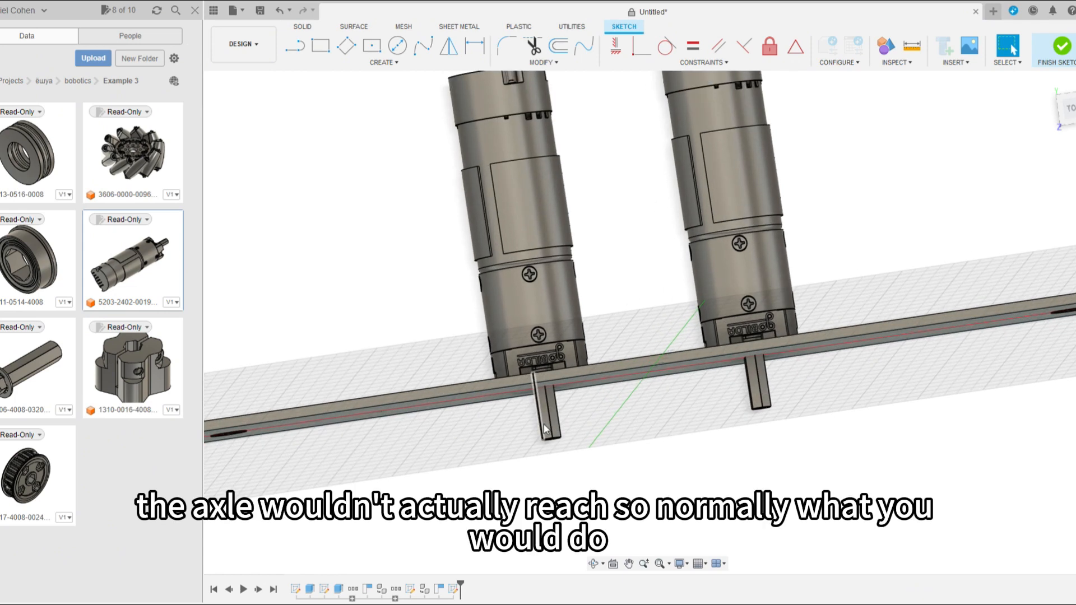
pyautogui.keyDown('shift'); pyautogui.moveTo(524, 376); pyautogui.dragTo(549, 336, button='middle'); pyautogui.keyUp('shift')
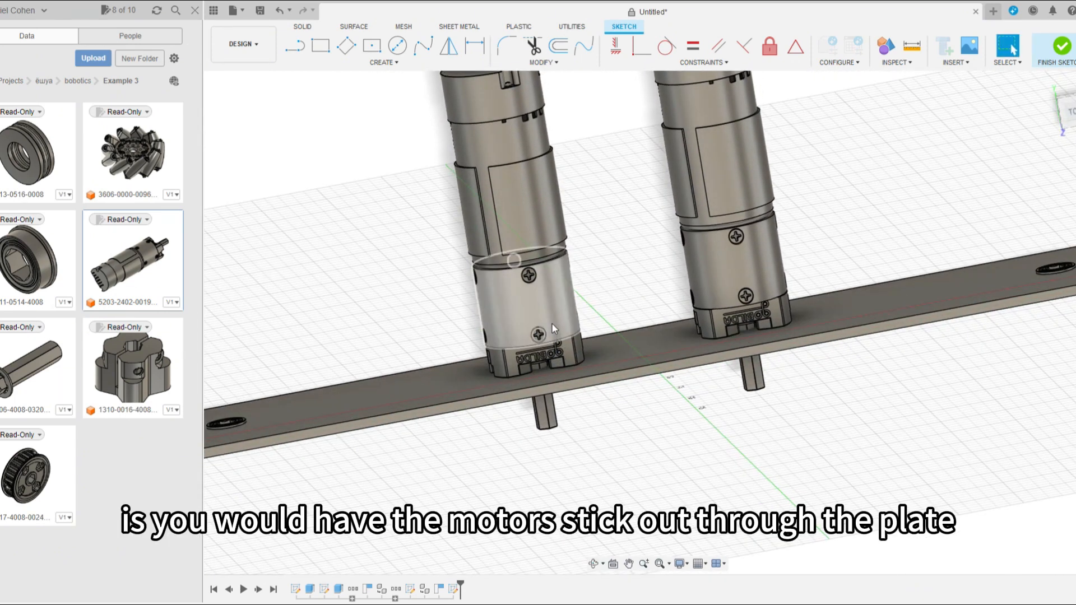
pyautogui.click(552, 323)
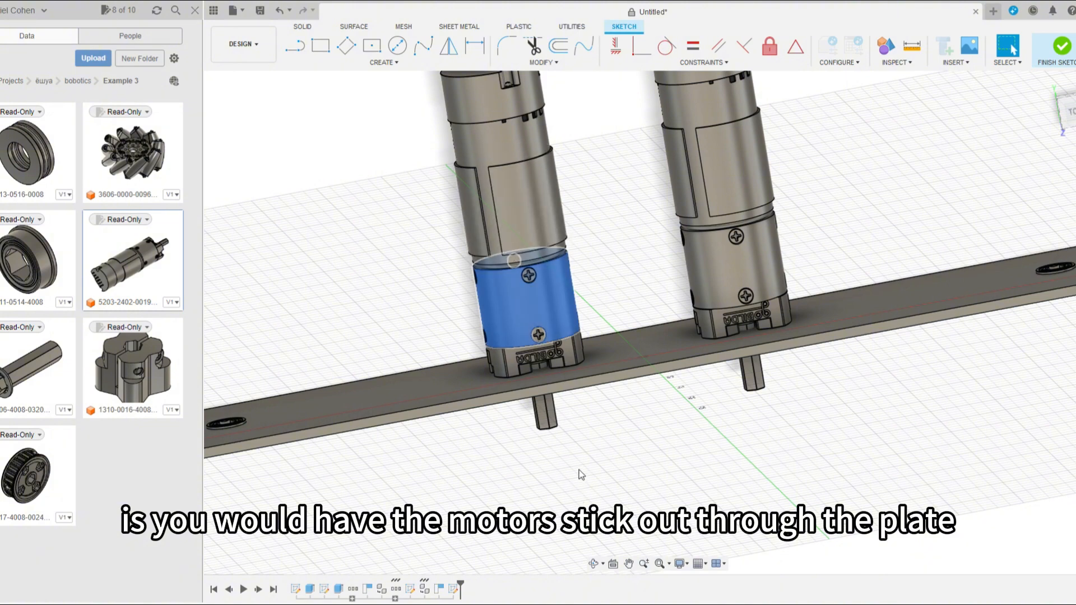
pyautogui.keyDown('shift'); pyautogui.moveTo(574, 462); pyautogui.dragTo(604, 390, button='middle'); pyautogui.keyUp('shift')
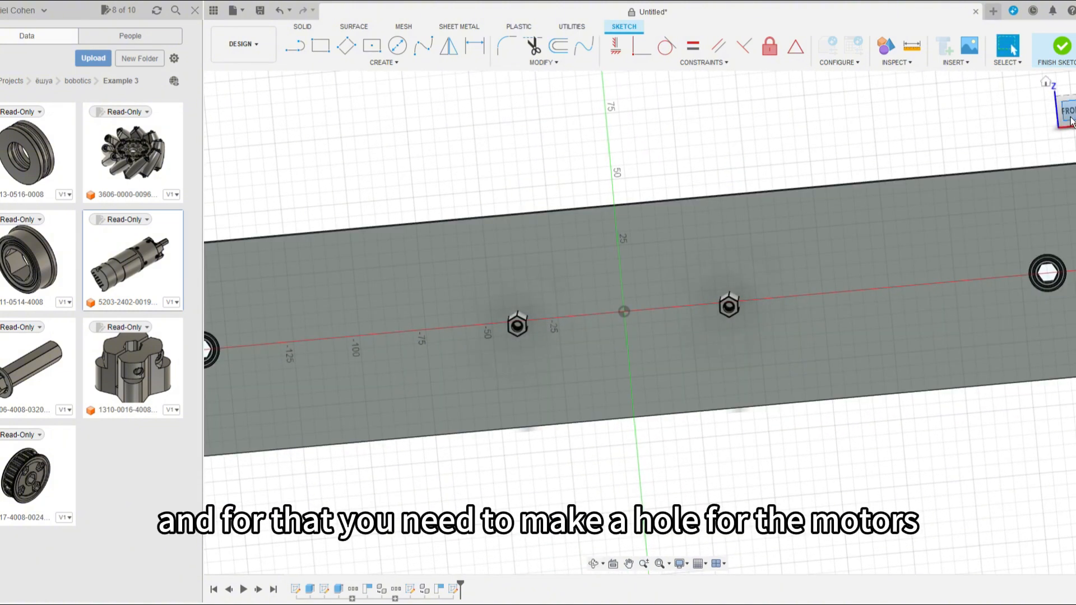
# Facing the sketch plane, draw a 120 mm line from the negative-X bearing's centre to the nearest motor shaft's centre
pyautogui.click(1068, 115)
pyautogui.press('c')
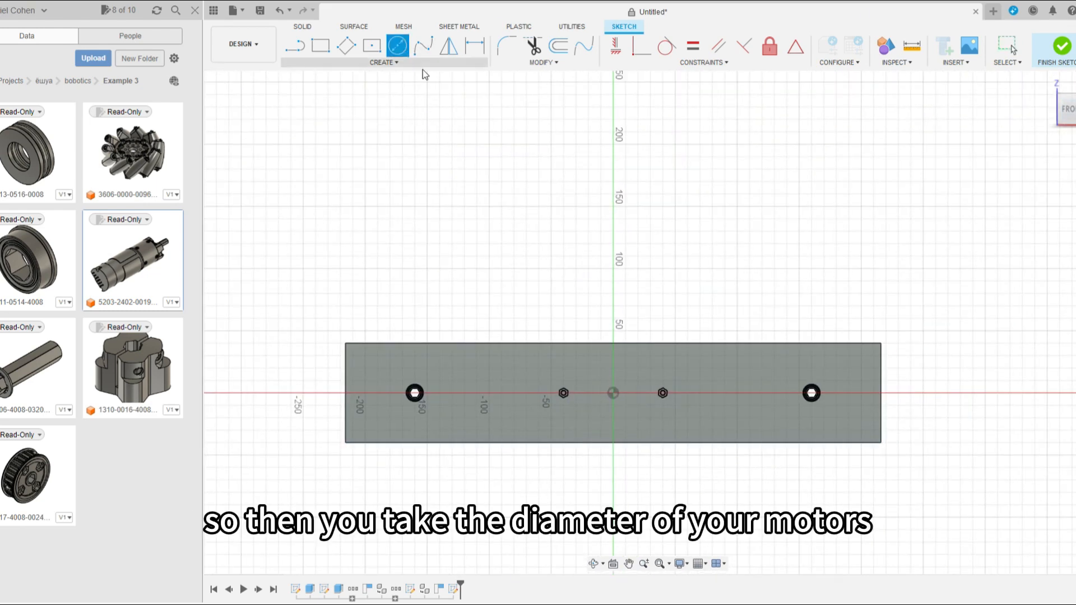
pyautogui.scroll(5, 511, 334)
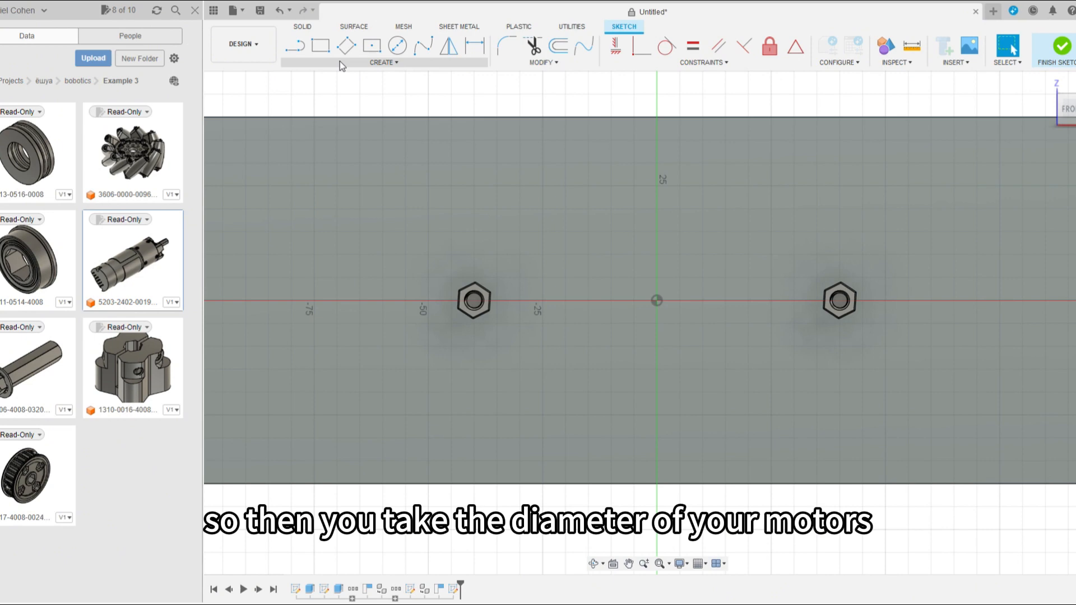
pyautogui.click(296, 46)
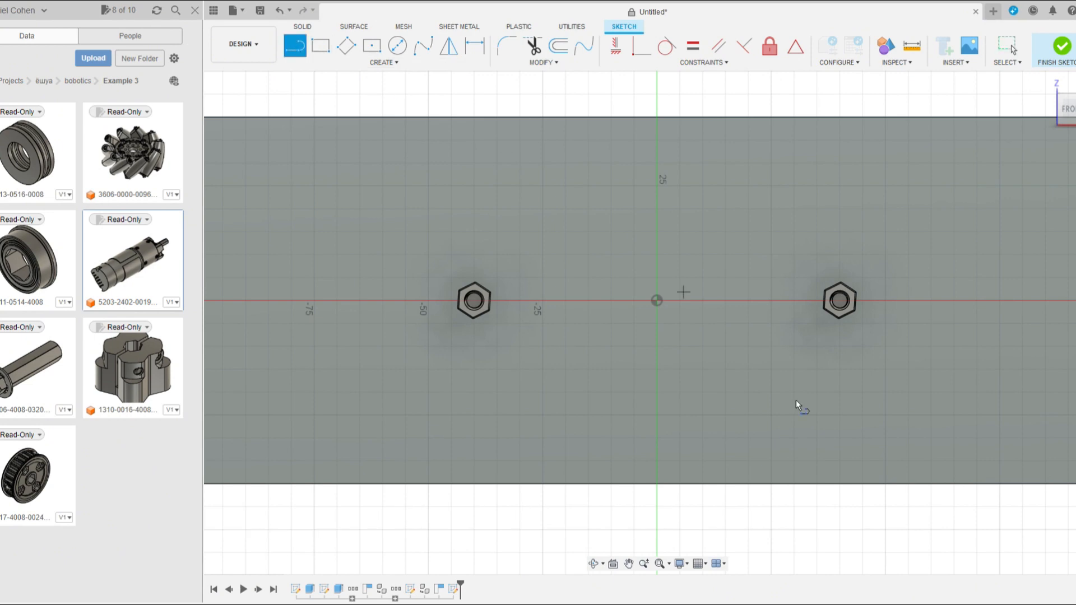
pyautogui.scroll(-5, 852, 428)
pyautogui.scroll(2, 485, 390)
pyautogui.click(524, 393)
pyautogui.scroll(5, 789, 408)
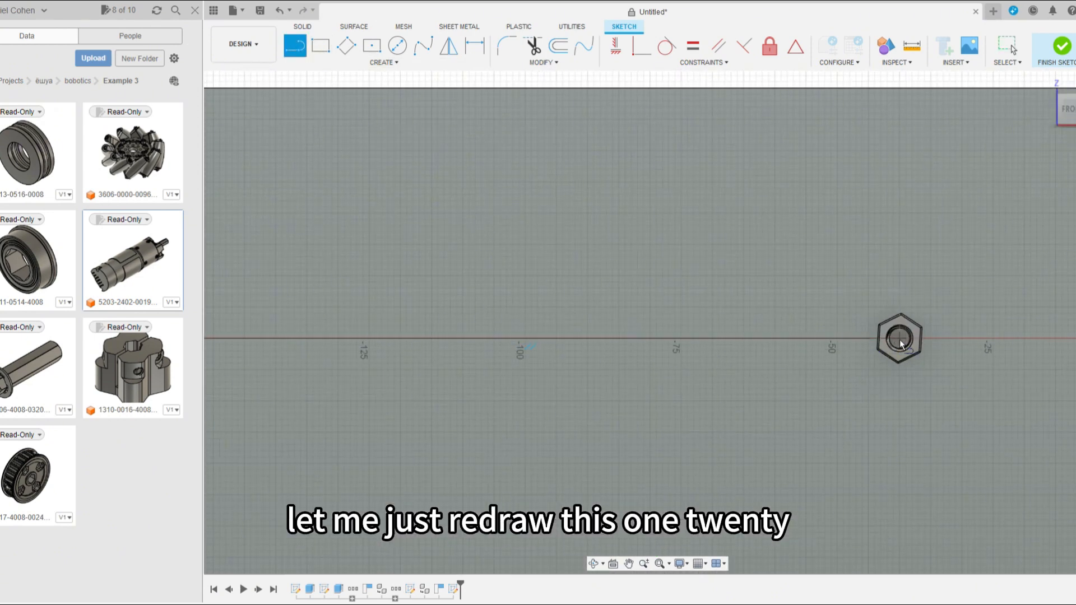
pyautogui.click(899, 340)
pyautogui.scroll(-6, 603, 355)
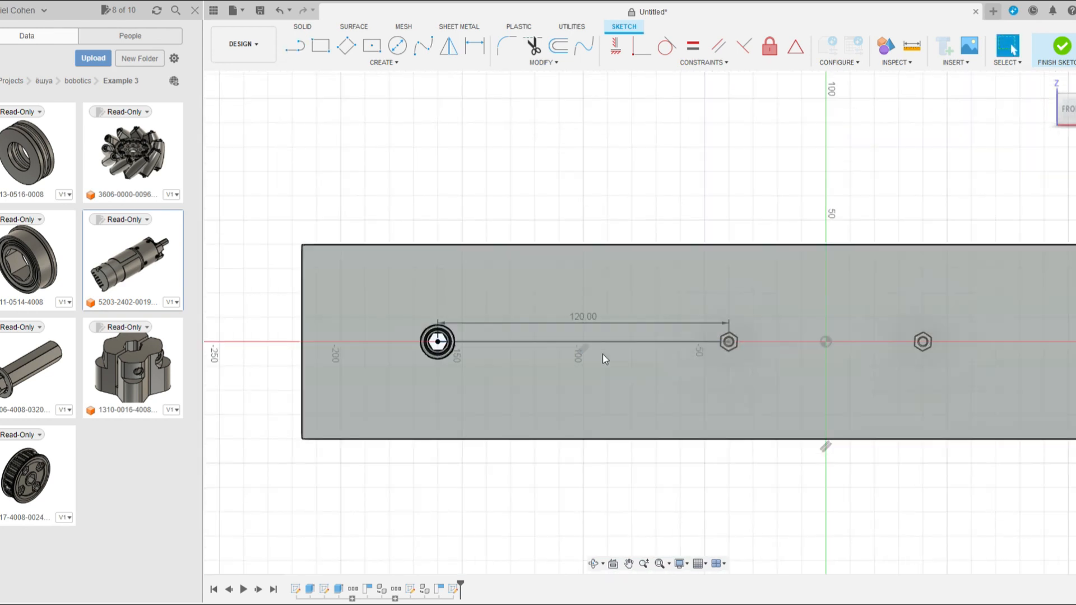
# Draw a horizontal 120 mm line from the positive-X bearing's centre to its nearest motor shaft's centre, and end the Line tool
pyautogui.scroll(5, 712, 369)
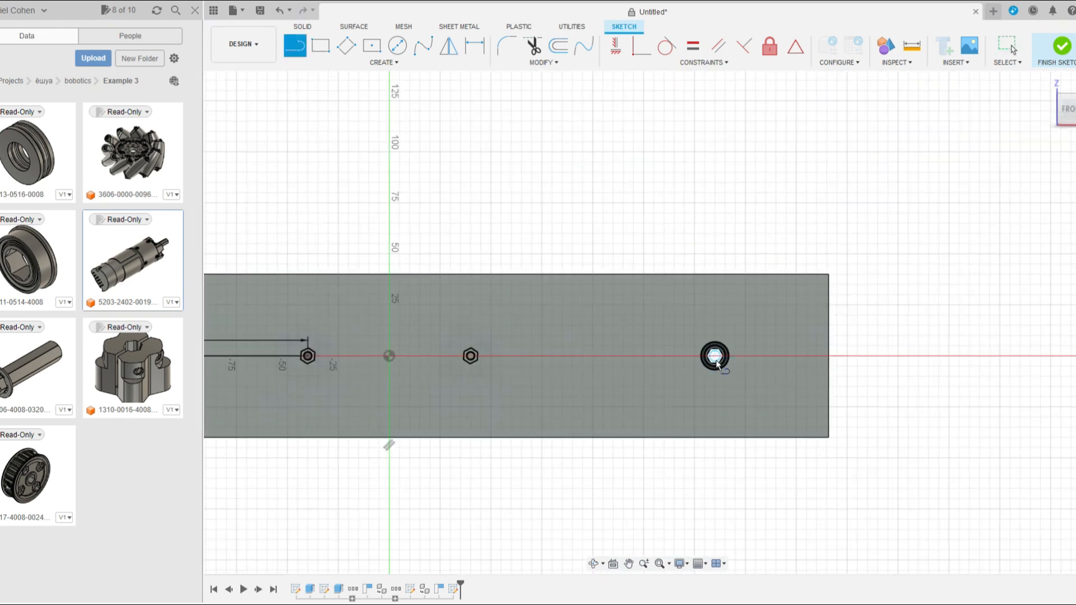
pyautogui.scroll(2, 532, 361)
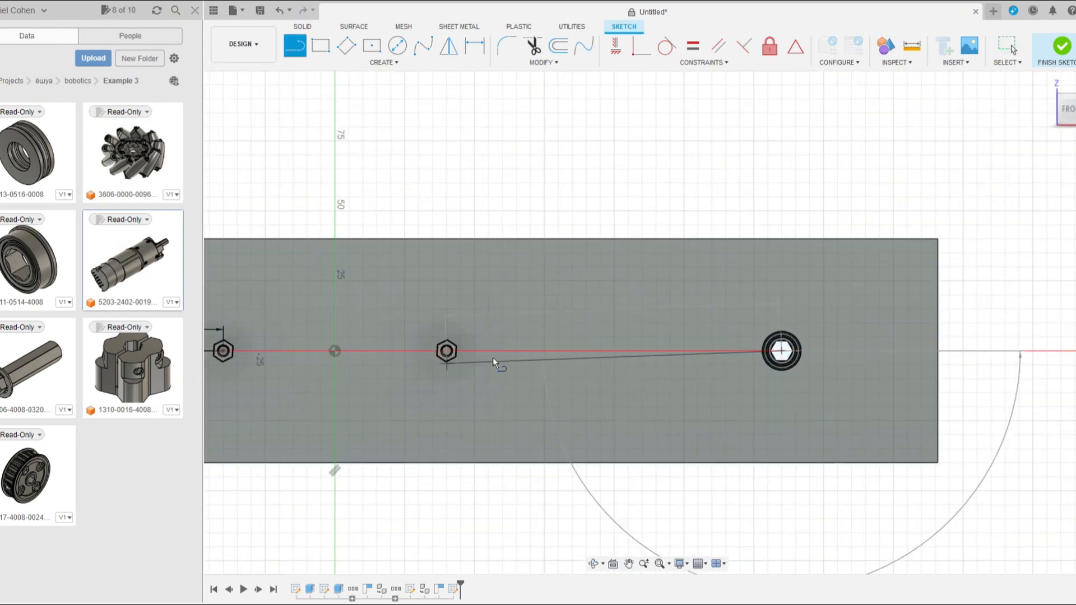
pyautogui.click(447, 353)
pyautogui.scroll(-3, 668, 414)
pyautogui.press('Escape')
pyautogui.scroll(-2, 705, 413)
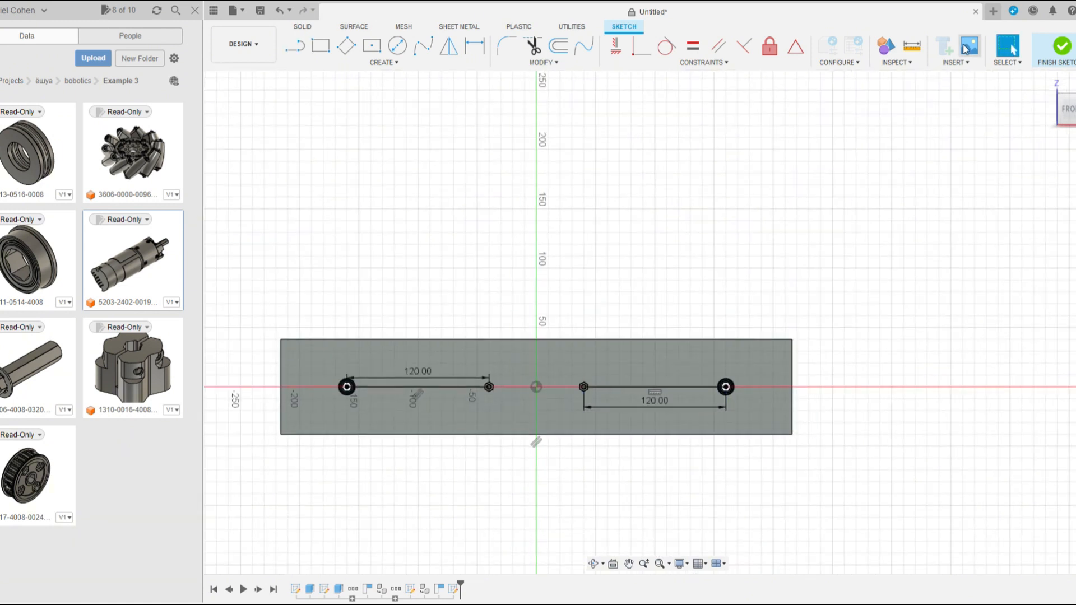
# Measure the diameter of the positive-X motor's body
pyautogui.click(919, 46)
pyautogui.keyDown('shift'); pyautogui.moveTo(801, 157); pyautogui.dragTo(784, 209, button='middle'); pyautogui.keyUp('shift')
pyautogui.scroll(2, 622, 385)
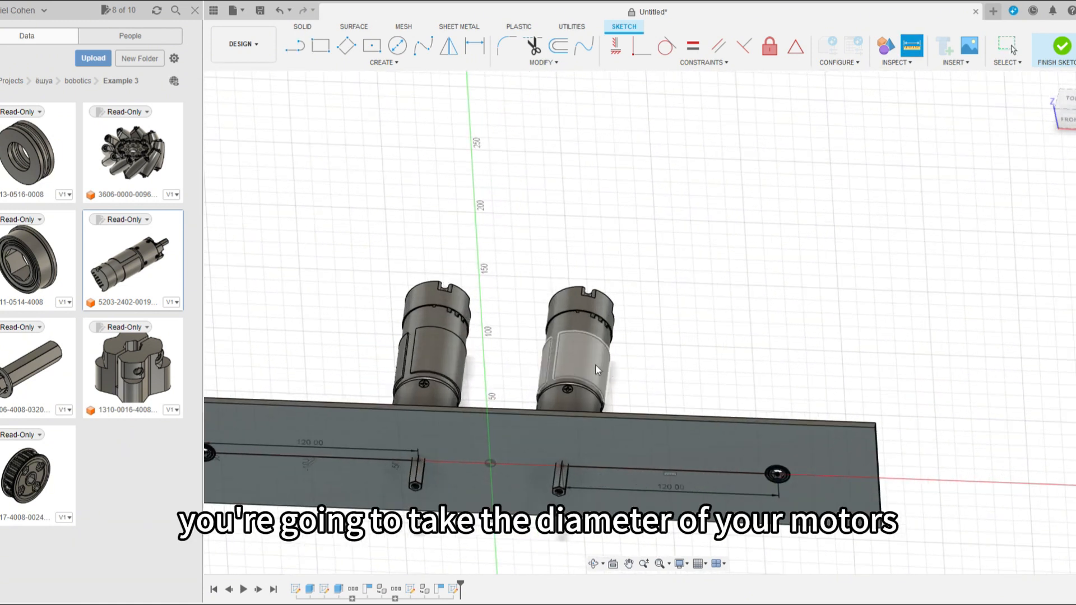
pyautogui.click(595, 364)
pyautogui.scroll(-4, 655, 370)
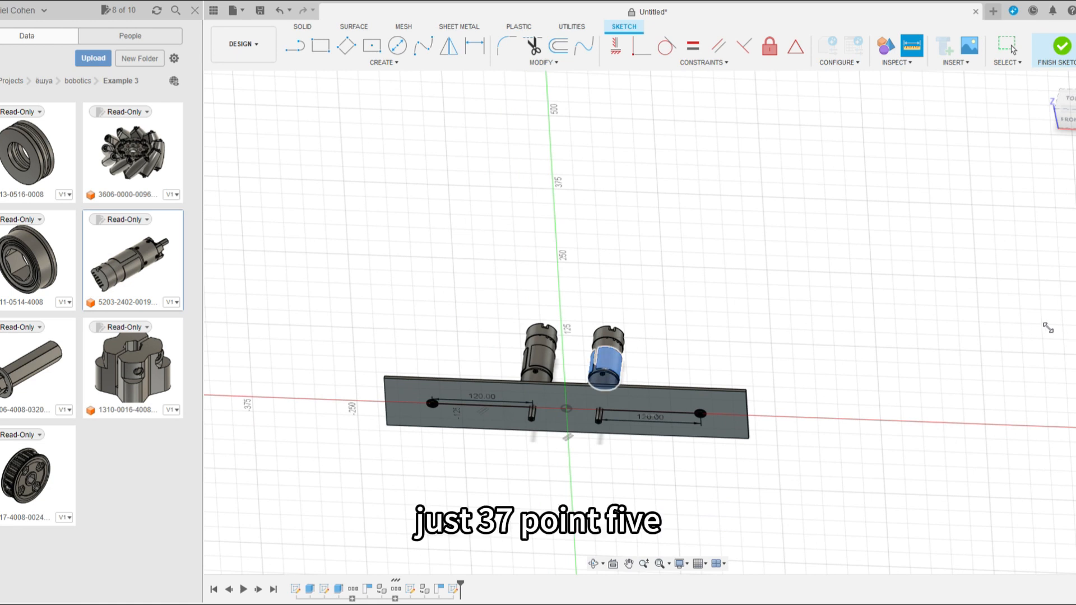
pyautogui.scroll(-2, 779, 323)
pyautogui.press('Escape')
# Facing the sketch plane, draw a 38.5 mm circle centred on the negative-X motor's shaft
pyautogui.keyDown('shift'); pyautogui.moveTo(830, 336); pyautogui.dragTo(817, 312, button='middle'); pyautogui.keyUp('shift')
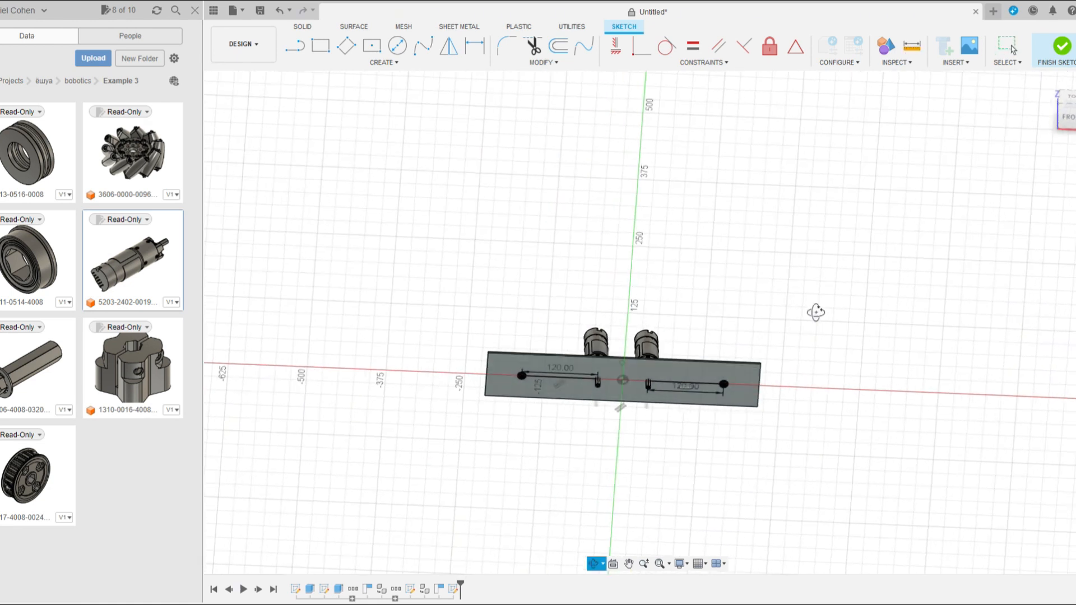
pyautogui.click(1068, 116)
pyautogui.click(397, 46)
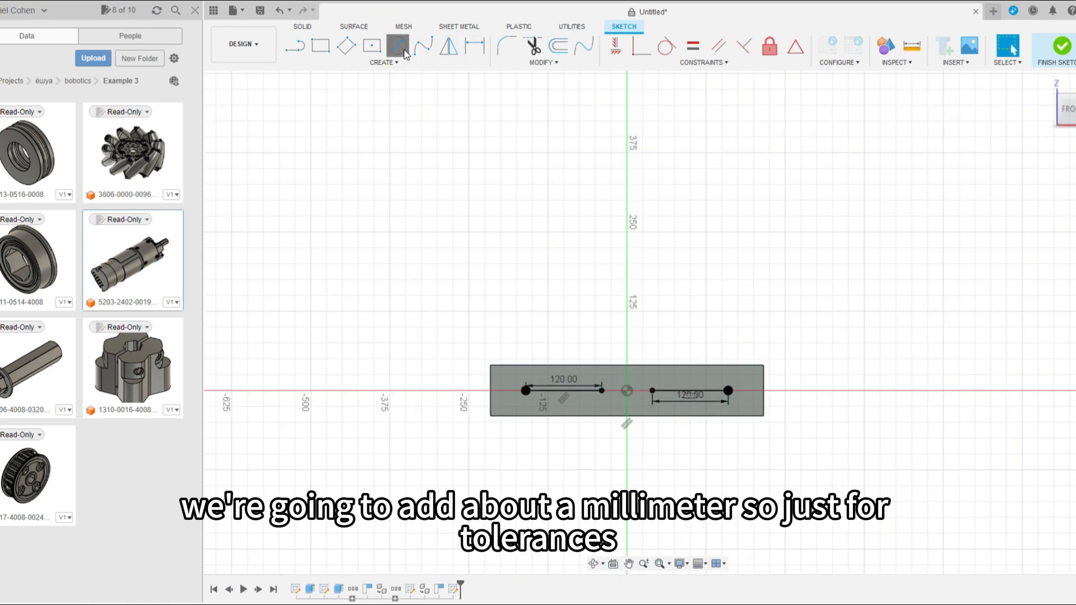
pyautogui.scroll(5, 632, 427)
pyautogui.scroll(5, 529, 331)
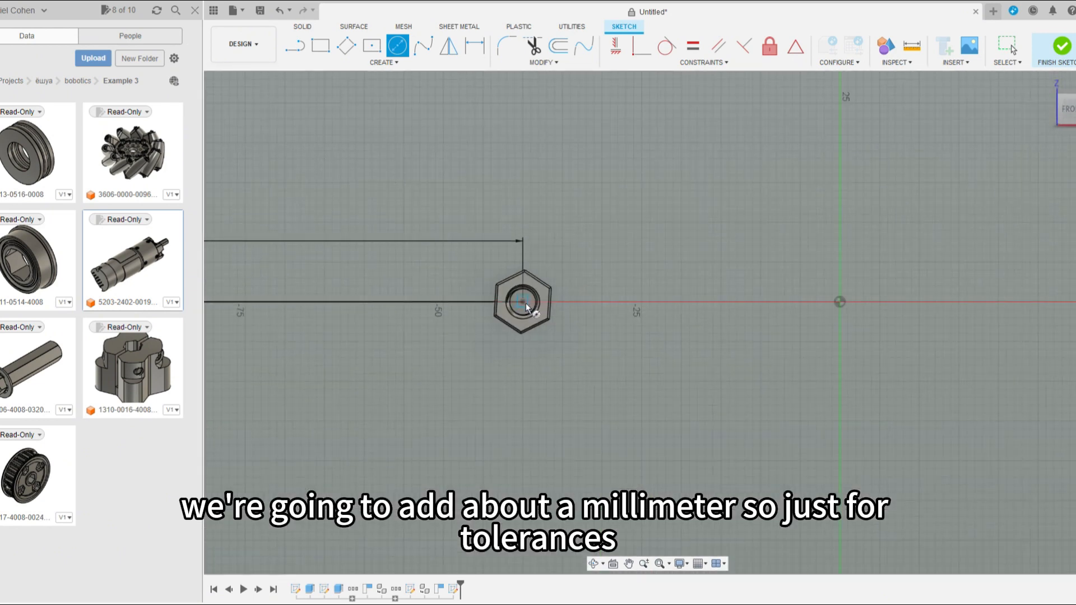
pyautogui.scroll(-2, 555, 385)
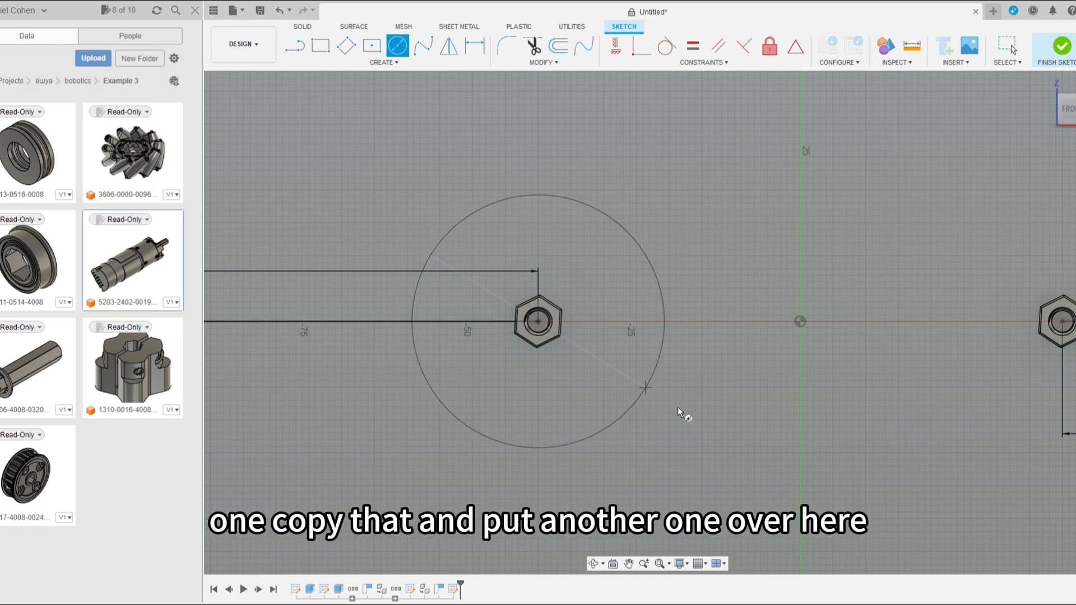
pyautogui.click(661, 355)
pyautogui.scroll(-4, 498, 365)
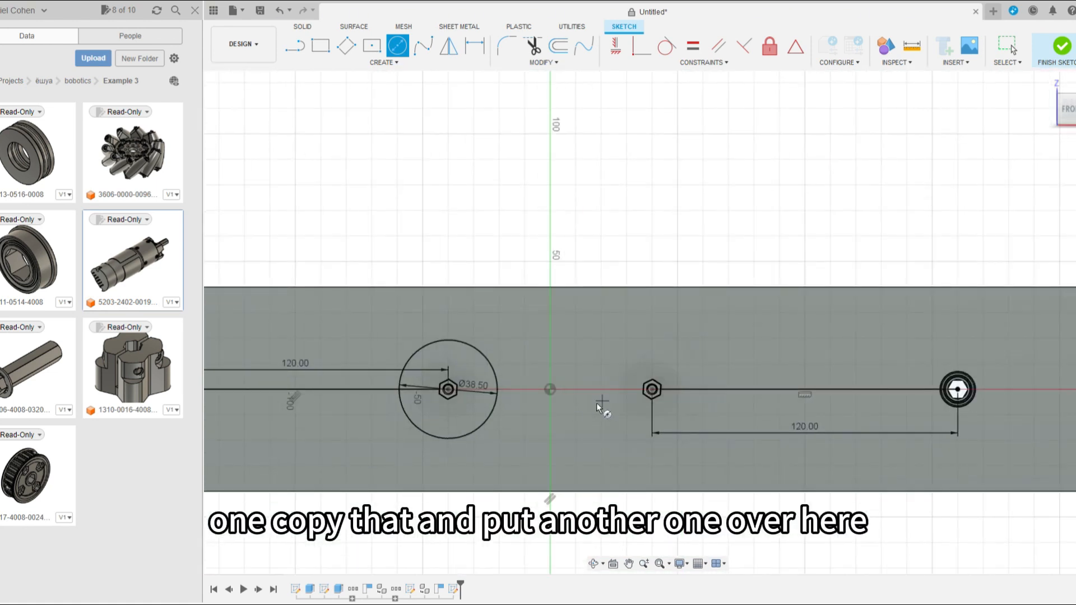
# Draw a 38.5 mm circle centred on the positive-X motor's shaft and finish the sketch
pyautogui.scroll(3, 600, 408)
pyautogui.click(693, 381)
pyautogui.write('38.5')
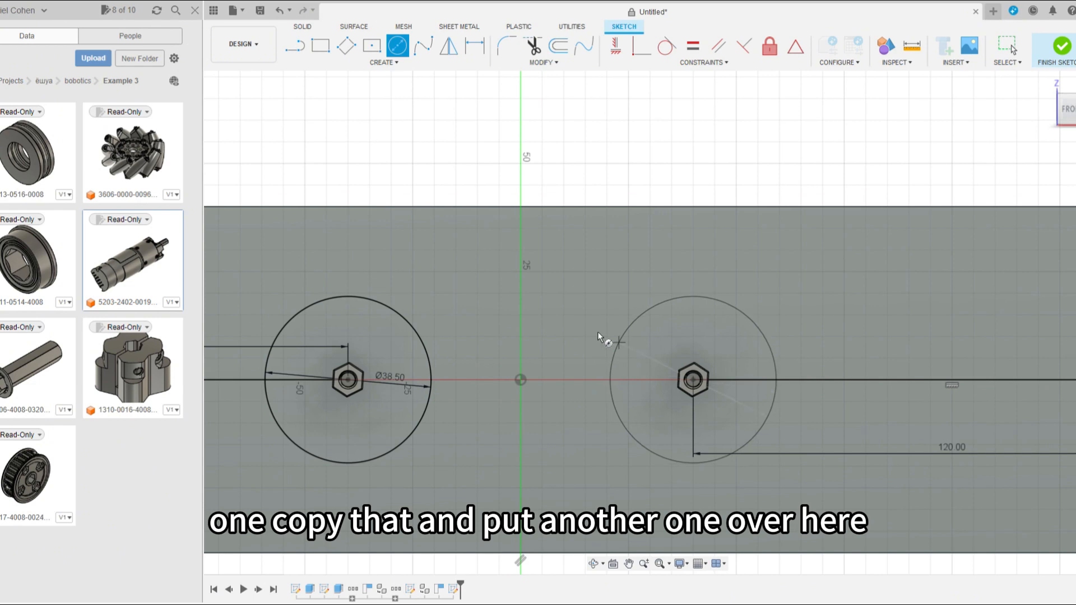
pyautogui.press('Return')
pyautogui.press('Escape')
pyautogui.scroll(-5, 539, 387)
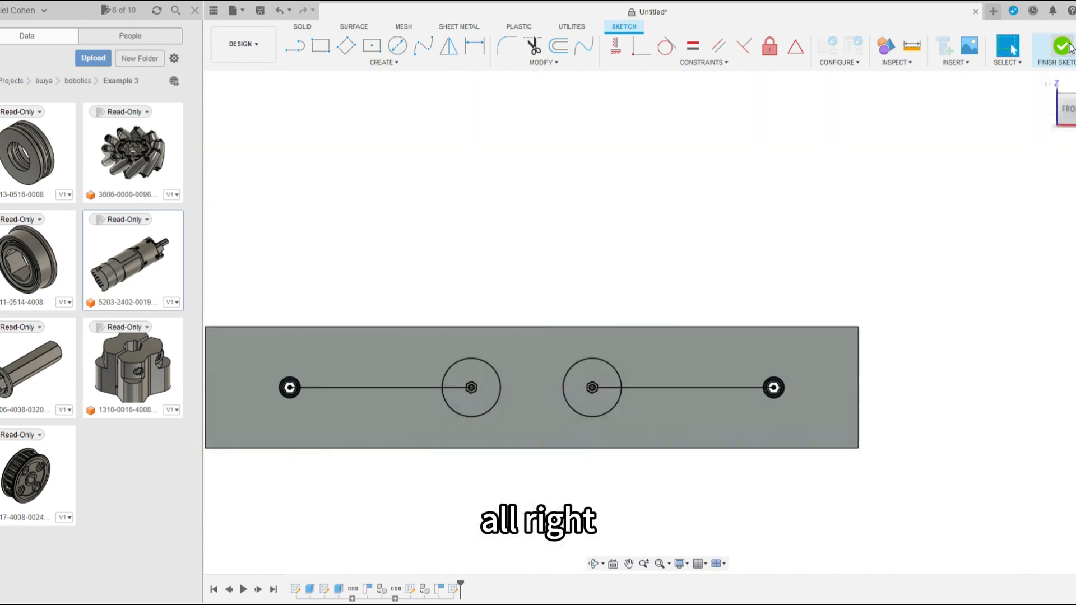
pyautogui.click(1061, 46)
pyautogui.scroll(4, 583, 426)
pyautogui.click(596, 389)
pyautogui.click(396, 385)
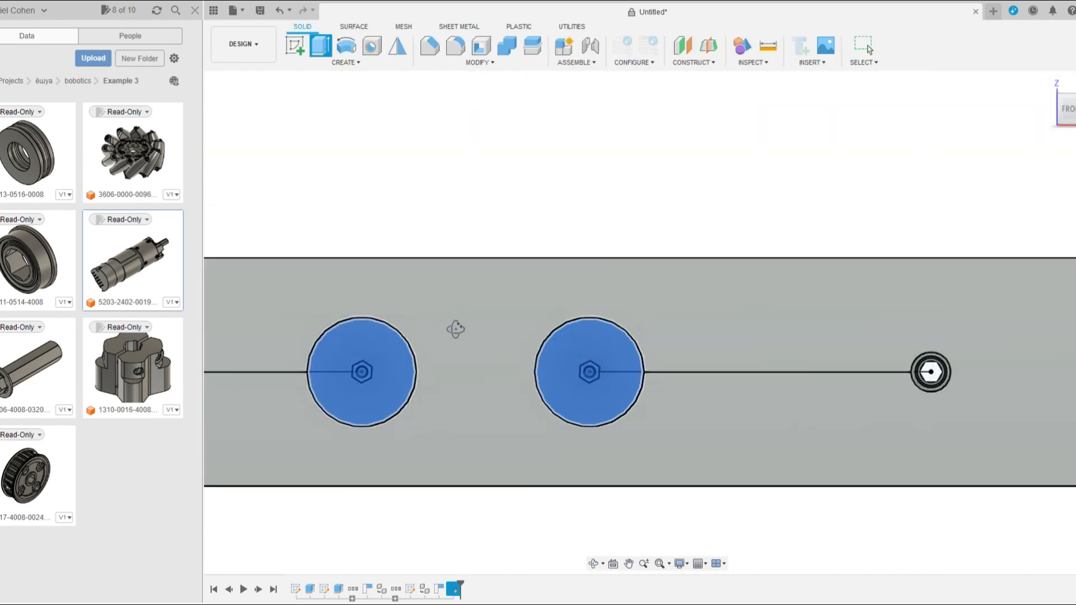
pyautogui.keyDown('shift'); pyautogui.moveTo(456, 329); pyautogui.dragTo(397, 418, button='middle'); pyautogui.keyUp('shift')
pyautogui.moveTo(373, 387)
pyautogui.mouseDown()
pyautogui.moveTo(332, 330)
pyautogui.moveTo(365, 375)
pyautogui.mouseUp()
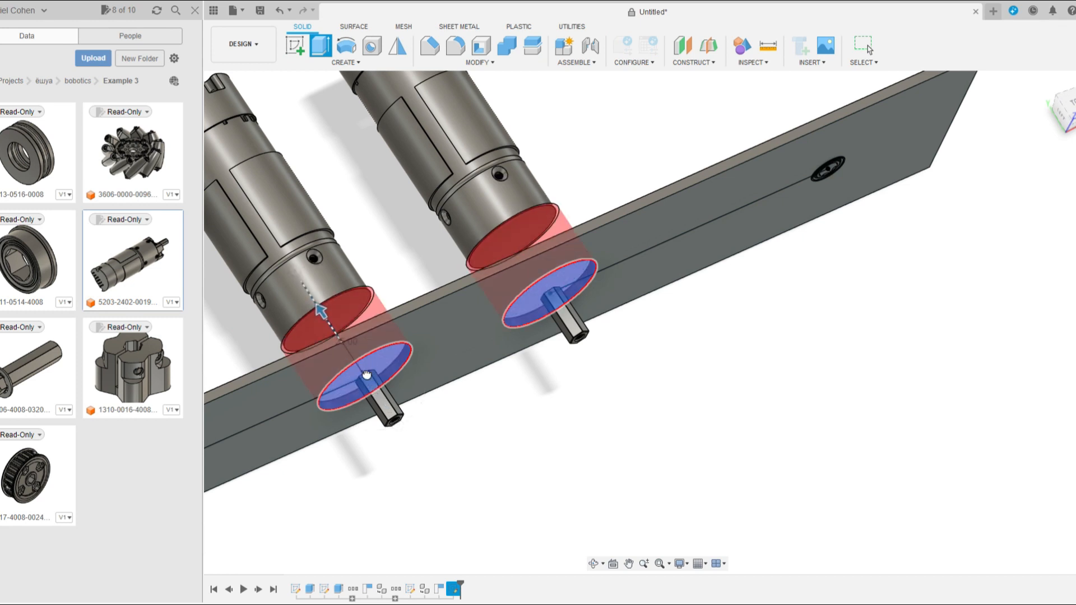
pyautogui.press('Escape')
# Hide both motors so that only the plate with its bearings and sketched circles is shown
pyautogui.scroll(-3, 671, 432)
pyautogui.keyDown('shift'); pyautogui.moveTo(671, 432); pyautogui.dragTo(661, 470, button='middle'); pyautogui.keyUp('shift')
pyautogui.scroll(3, 482, 334)
pyautogui.scroll(2, 396, 325)
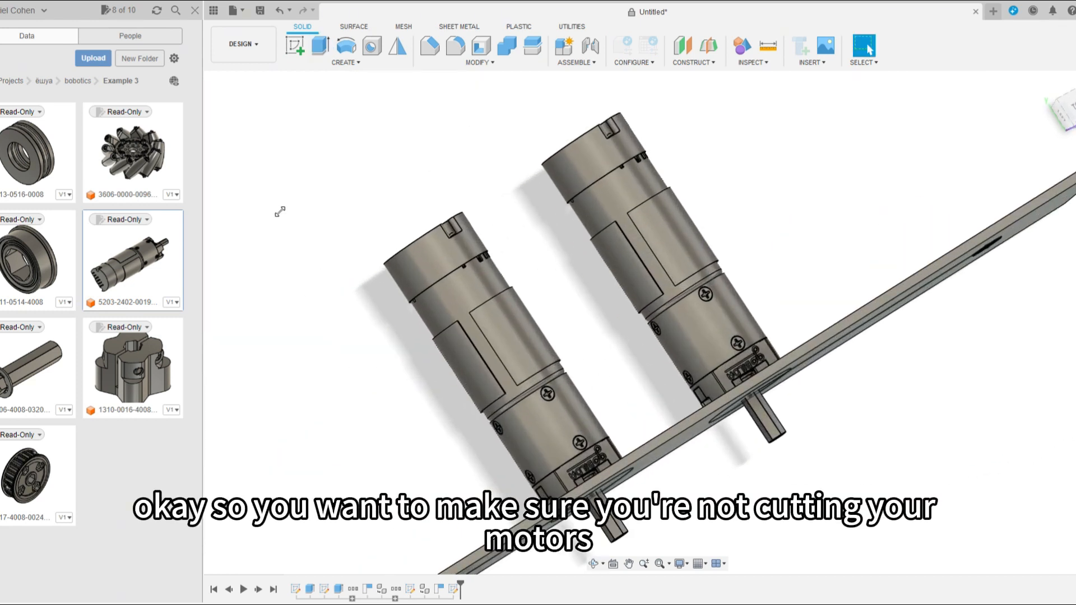
pyautogui.doubleClick(481, 324)
pyautogui.click(254, 245)
pyautogui.click(254, 230)
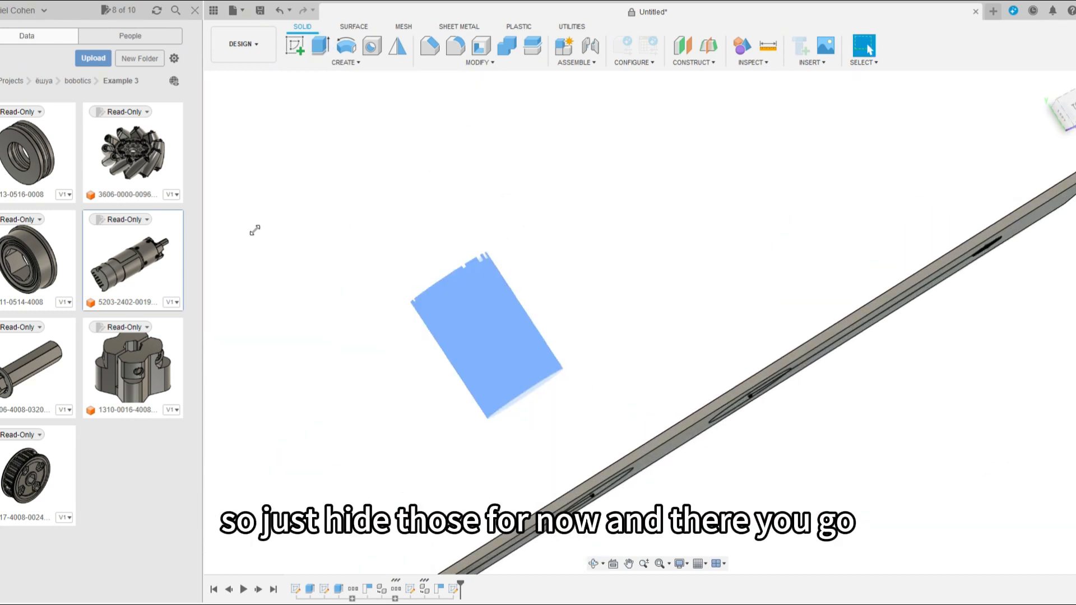
# Extrude both motor circles 50 mm as a cut through the plate towards the motor side
pyautogui.scroll(-3, 539, 408)
pyautogui.keyDown('shift'); pyautogui.moveTo(542, 412); pyautogui.dragTo(558, 457, button='middle'); pyautogui.keyUp('shift')
pyautogui.press('e')
pyautogui.click(560, 457)
pyautogui.click(696, 390)
pyautogui.scroll(-2, 494, 307)
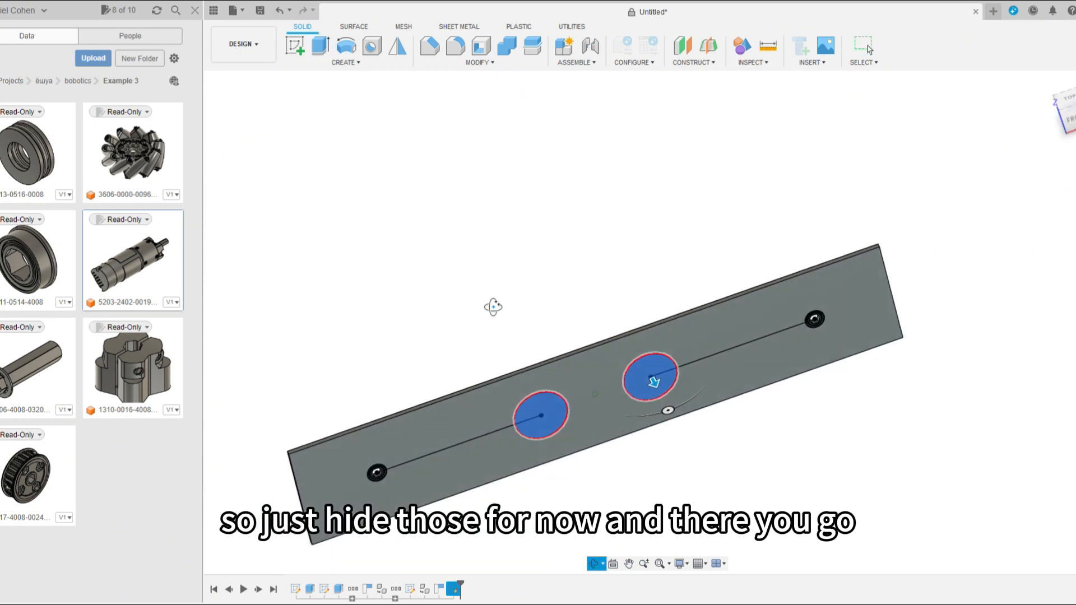
pyautogui.keyDown('shift'); pyautogui.moveTo(493, 307); pyautogui.dragTo(635, 371, button='middle'); pyautogui.keyUp('shift')
pyautogui.moveTo(636, 373); pyautogui.dragTo(577, 312)
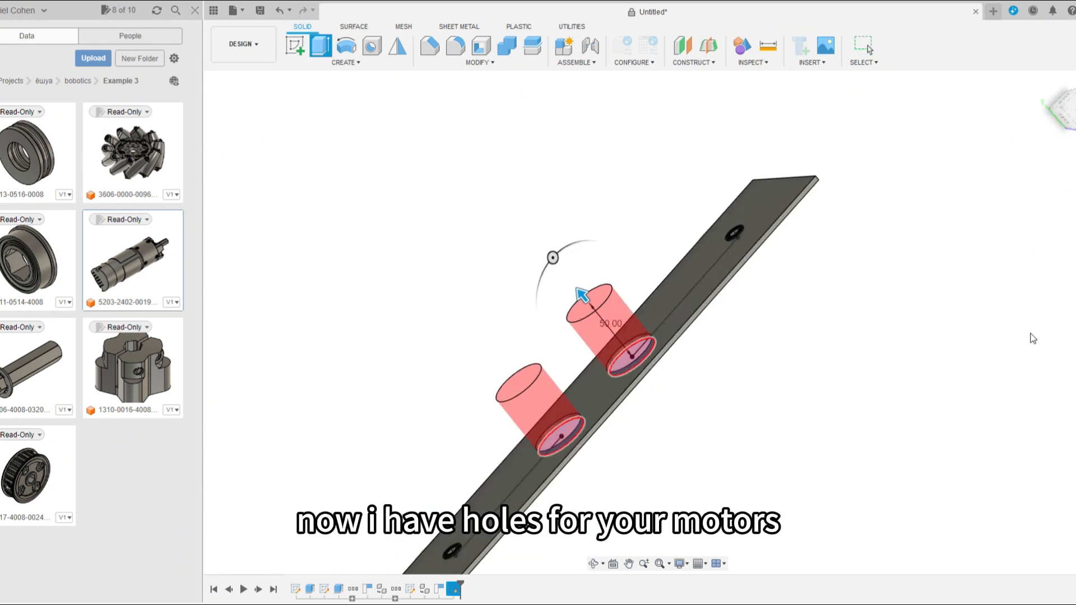
pyautogui.press('Return')
# Show both motors again and examine how they line up with the new holes in the plate
pyautogui.keyDown('shift'); pyautogui.moveTo(1040, 342); pyautogui.dragTo(980, 347, button='middle'); pyautogui.keyUp('shift')
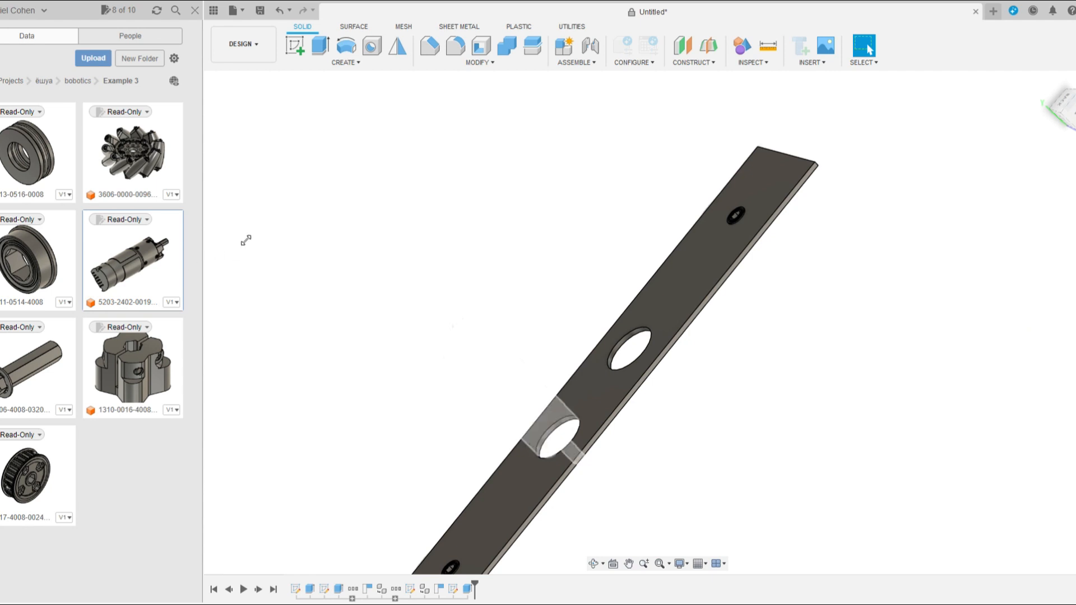
pyautogui.keyDown('shift'); pyautogui.moveTo(245, 240); pyautogui.dragTo(642, 465, button='middle'); pyautogui.keyUp('shift')
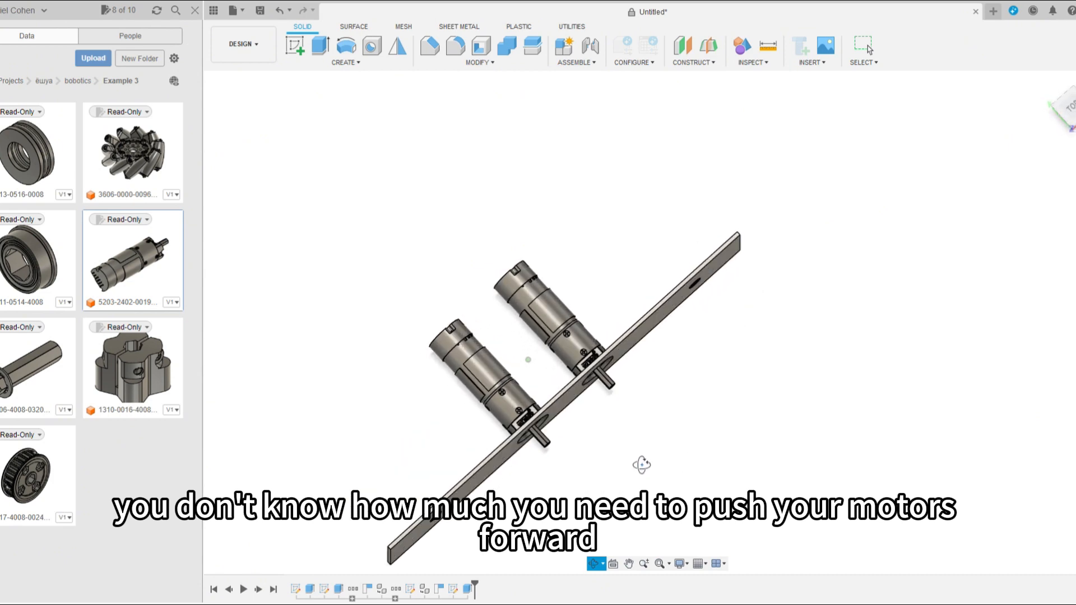
pyautogui.scroll(3, 469, 368)
pyautogui.keyDown('shift'); pyautogui.moveTo(595, 302); pyautogui.dragTo(616, 364, button='middle'); pyautogui.keyUp('shift')
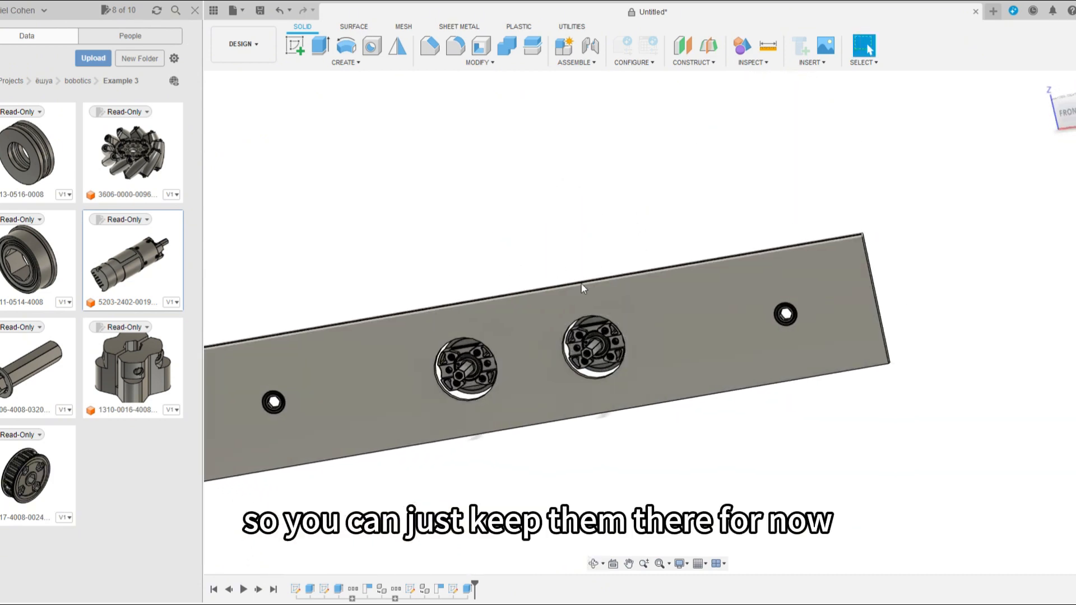
pyautogui.scroll(-3, 649, 415)
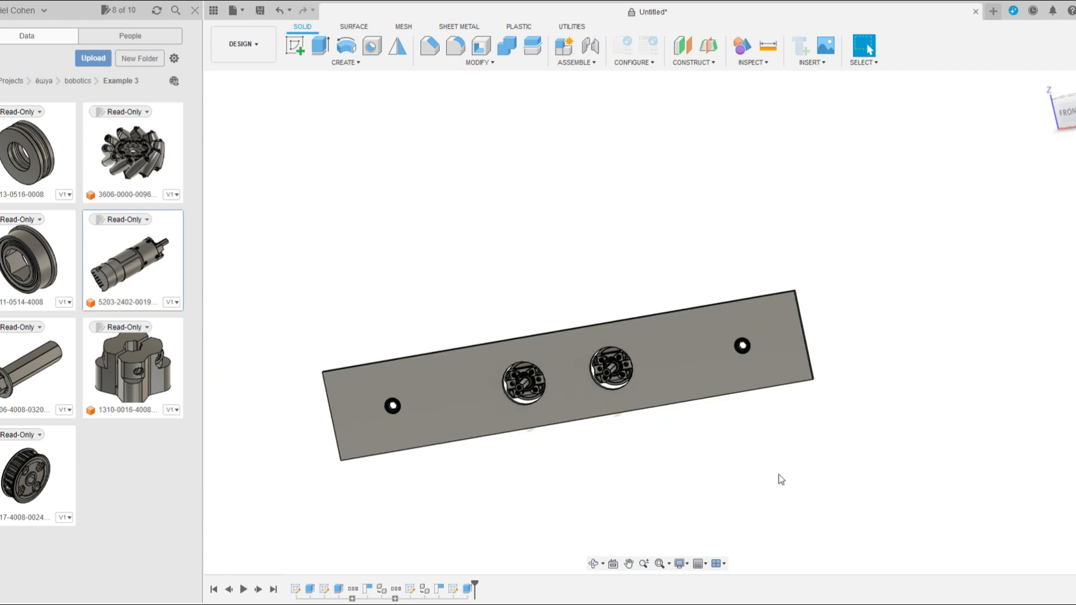
pyautogui.keyDown('shift'); pyautogui.moveTo(620, 490); pyautogui.dragTo(573, 541, button='middle'); pyautogui.keyUp('shift')
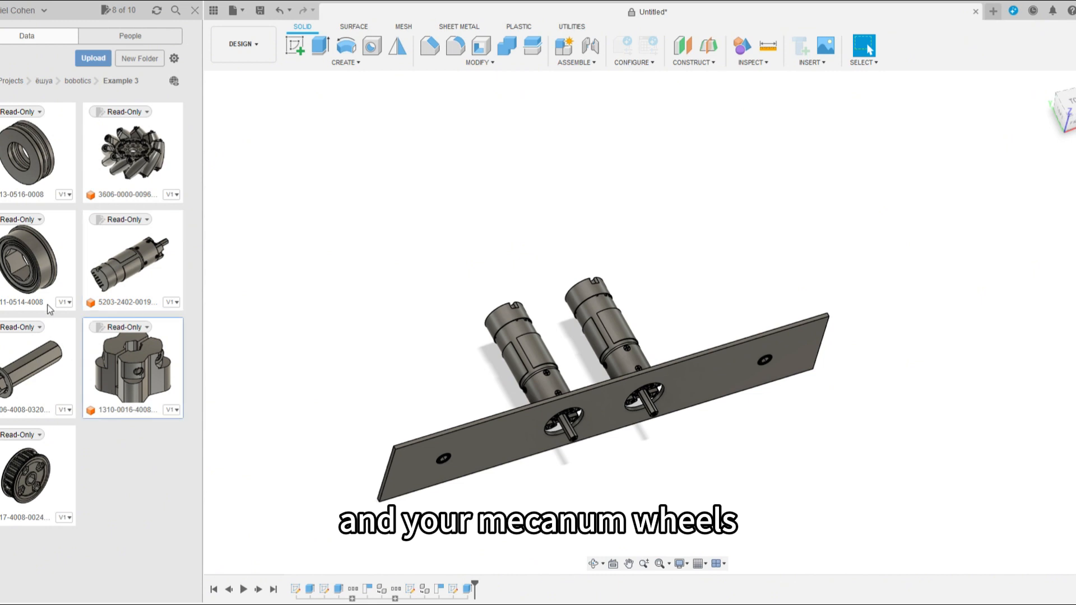
pyautogui.moveTo(60, 370); pyautogui.dragTo(396, 315)
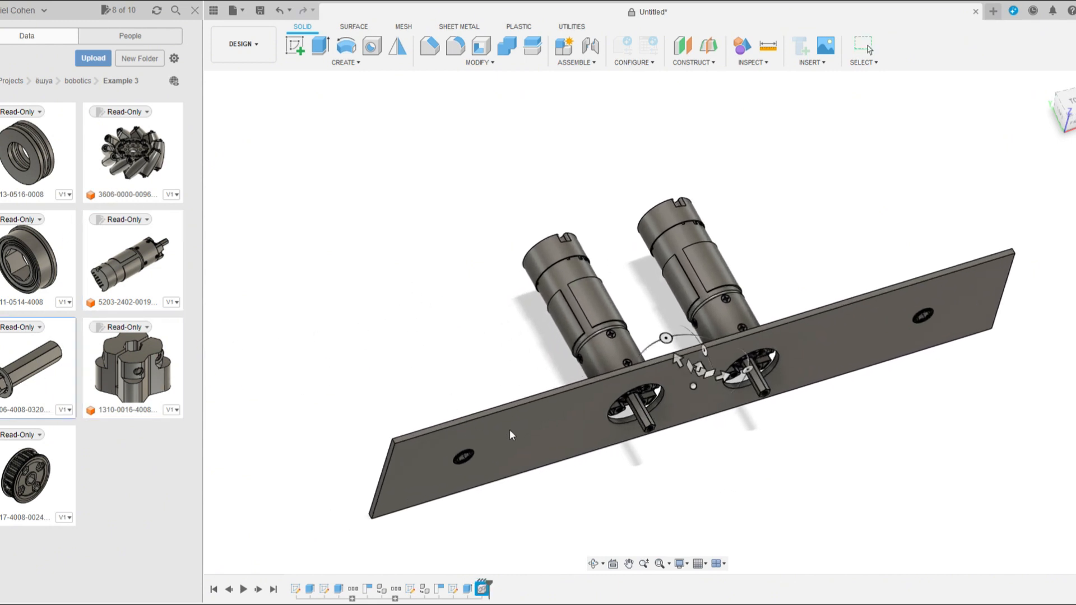
pyautogui.scroll(-5, 513, 429)
pyautogui.scroll(8, 530, 420)
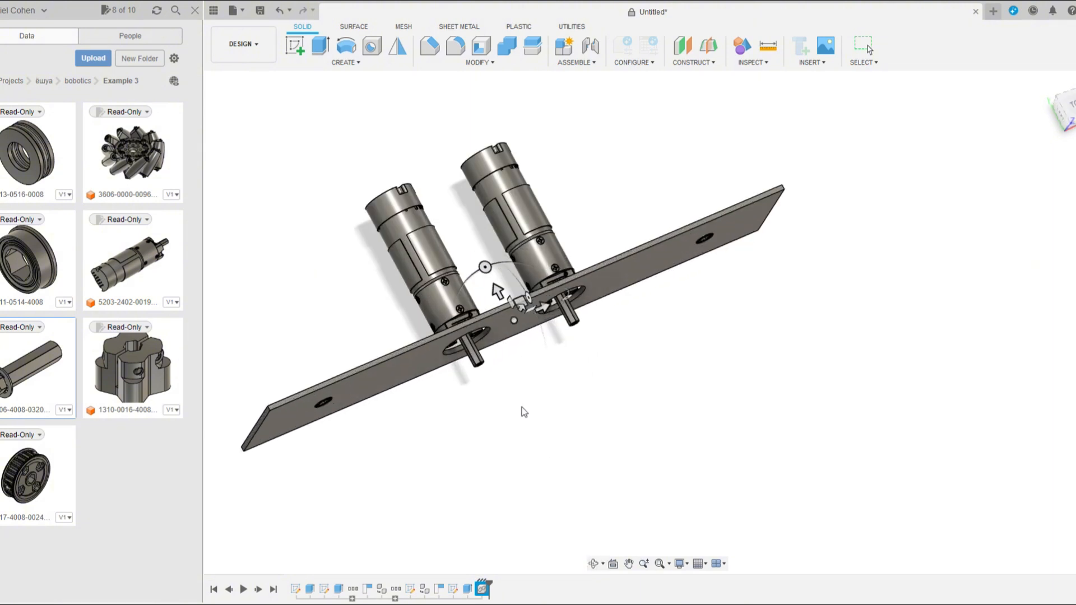
pyautogui.moveTo(502, 257); pyautogui.dragTo(610, 454)
pyautogui.keyDown('shift'); pyautogui.moveTo(609, 454); pyautogui.dragTo(510, 387, button='middle'); pyautogui.keyUp('shift')
pyautogui.scroll(5, 511, 391)
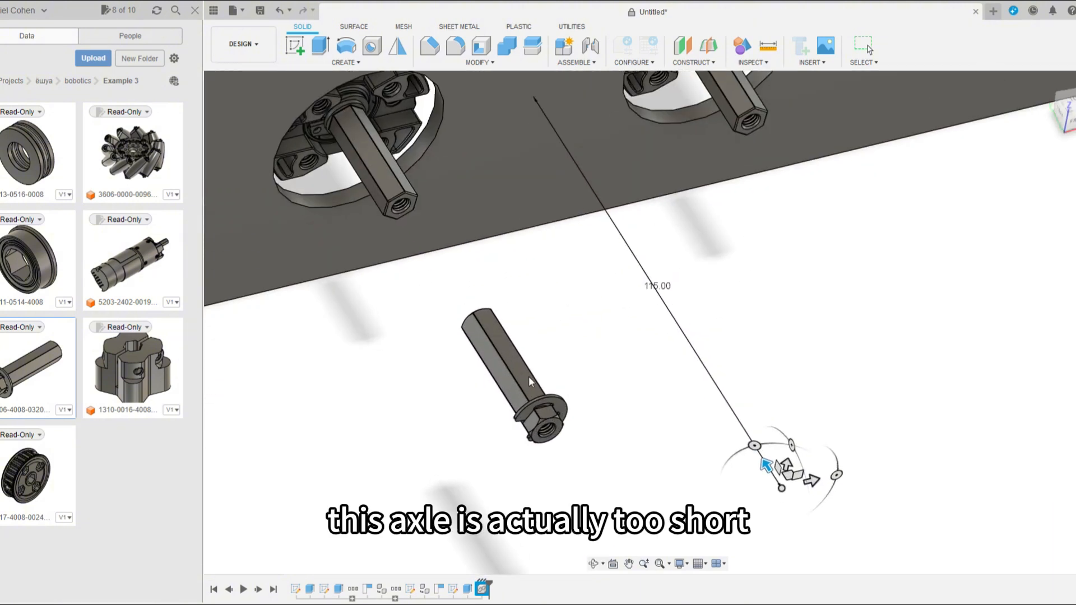
pyautogui.press('Escape')
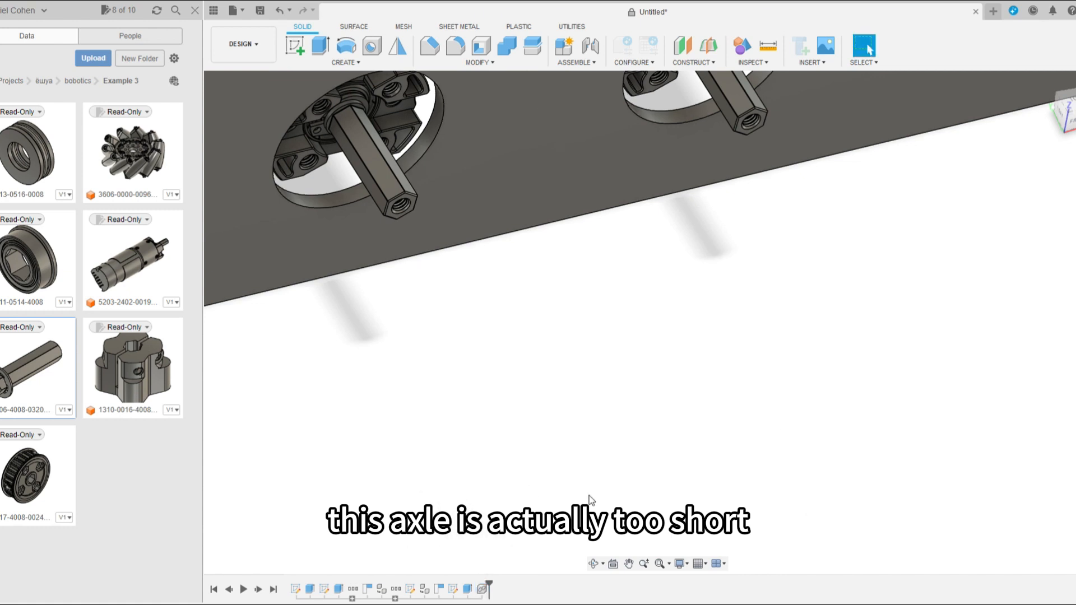
pyautogui.scroll(-7, 664, 488)
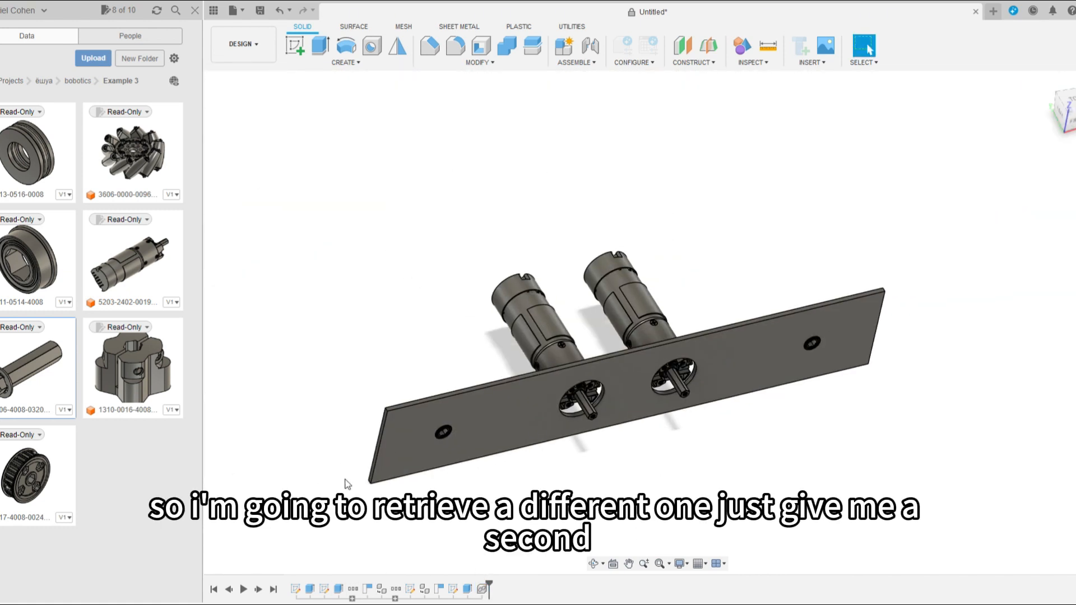
pyautogui.scroll(-2, 346, 484)
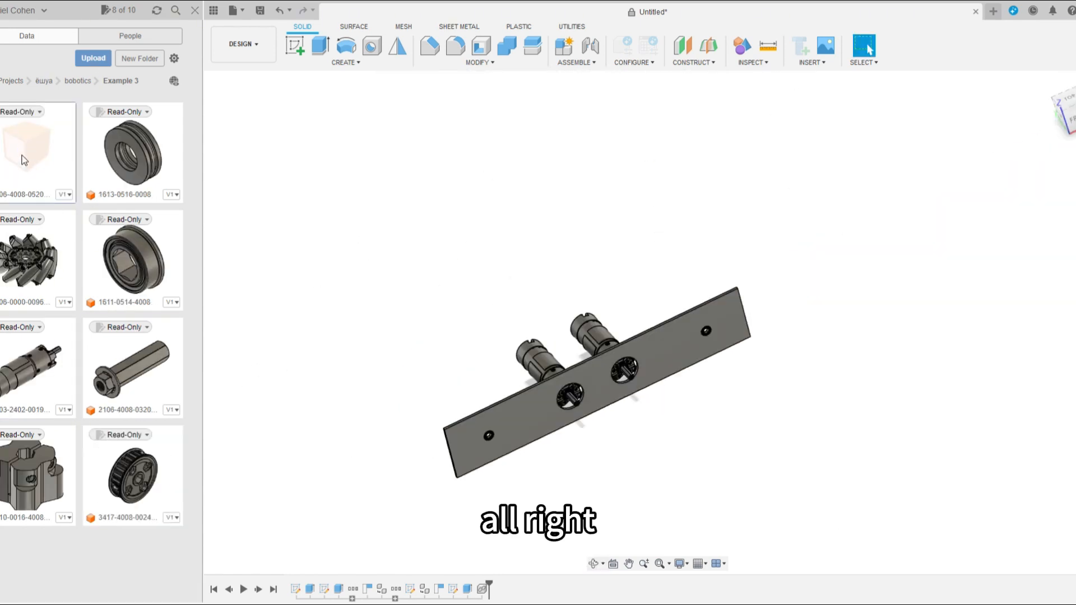
pyautogui.moveTo(599, 376); pyautogui.dragTo(599, 377)
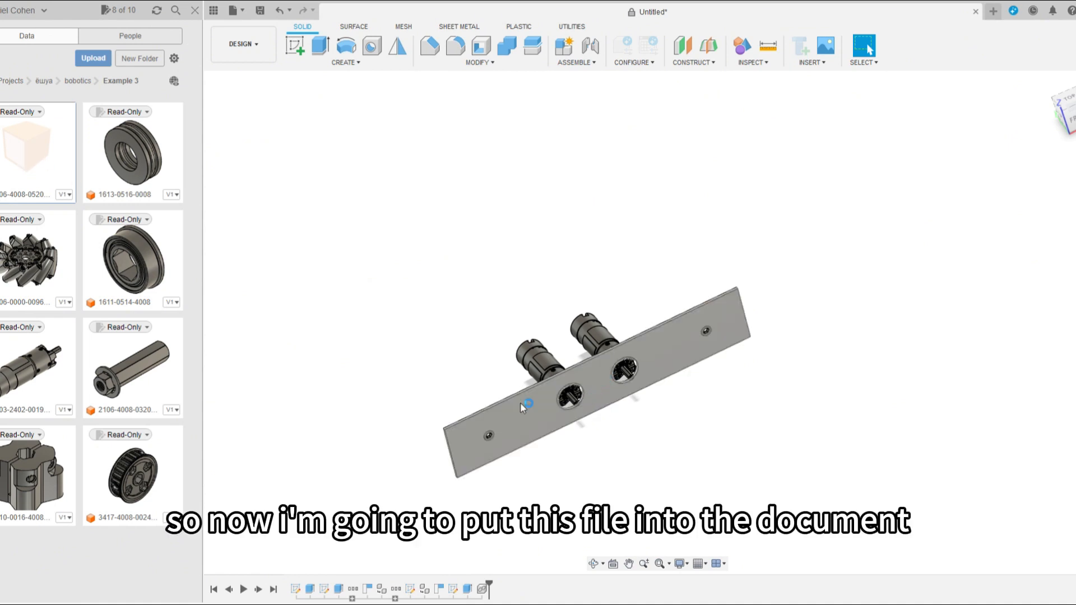
pyautogui.scroll(3, 624, 381)
pyautogui.scroll(-1, 575, 355)
pyautogui.keyDown('shift'); pyautogui.moveTo(575, 356); pyautogui.dragTo(644, 353, button='middle'); pyautogui.keyUp('shift')
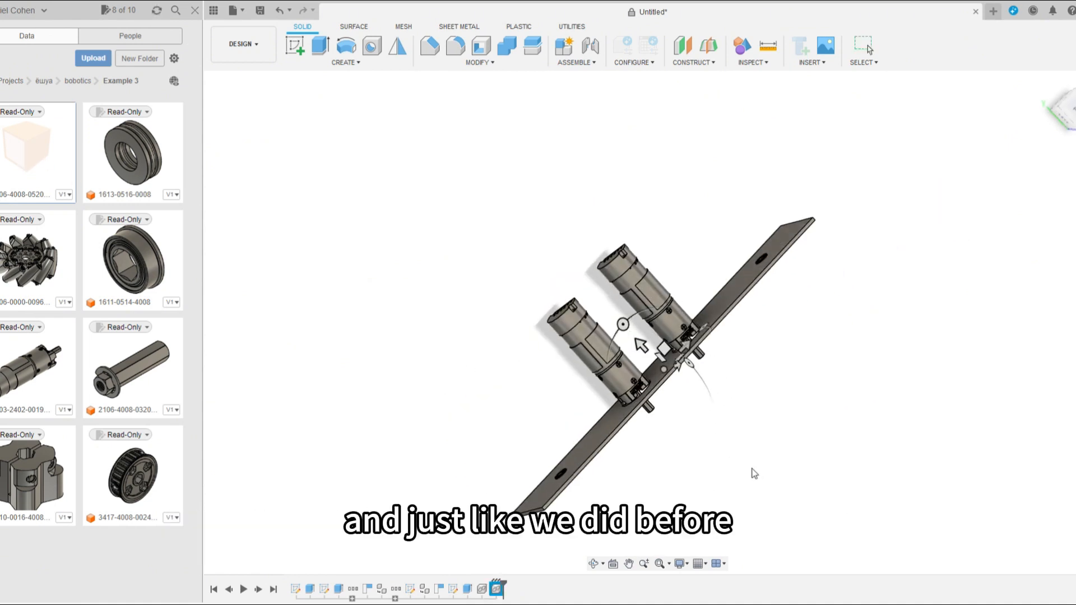
pyautogui.scroll(2, 644, 351)
pyautogui.moveTo(623, 338); pyautogui.dragTo(780, 432)
pyautogui.scroll(-5, 711, 449)
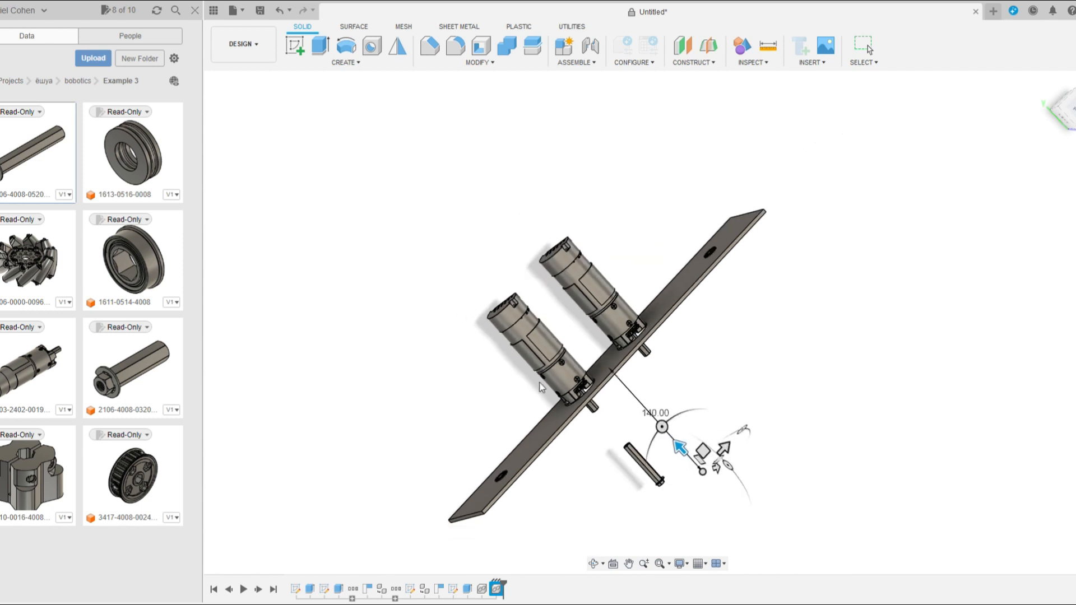
pyautogui.scroll(4, 621, 483)
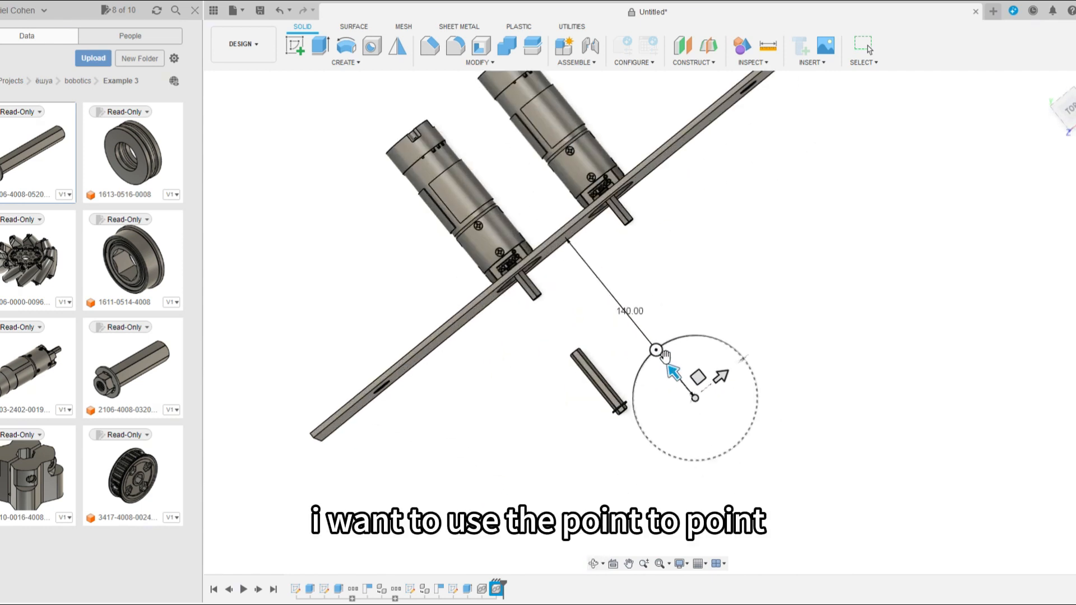
pyautogui.moveTo(660, 354); pyautogui.dragTo(790, 513)
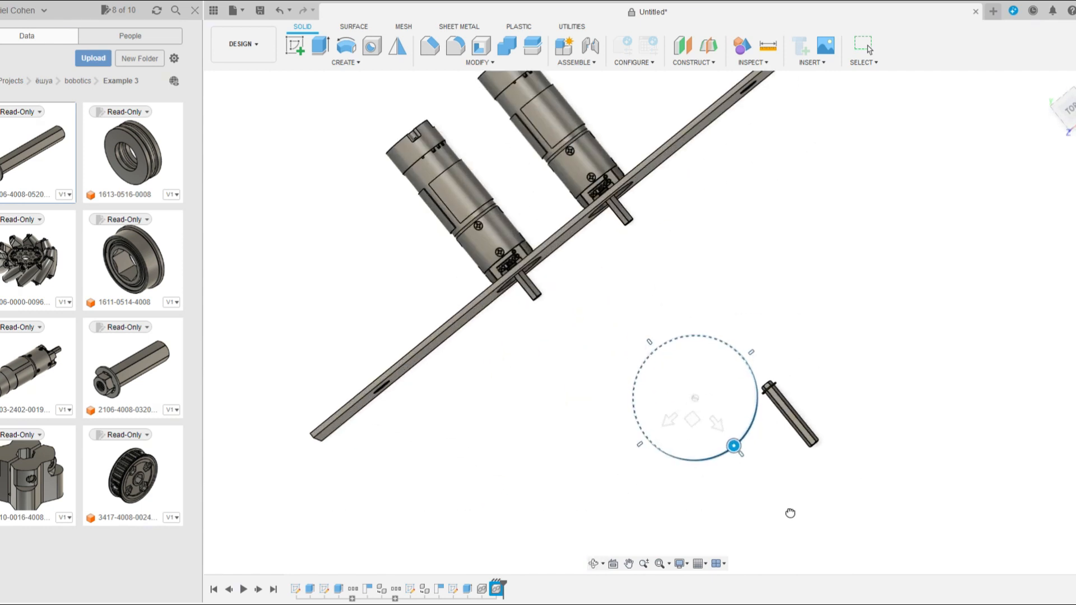
pyautogui.keyDown('shift'); pyautogui.moveTo(682, 491); pyautogui.dragTo(641, 432, button='middle'); pyautogui.keyUp('shift')
pyautogui.press('Escape')
pyautogui.scroll(4, 519, 415)
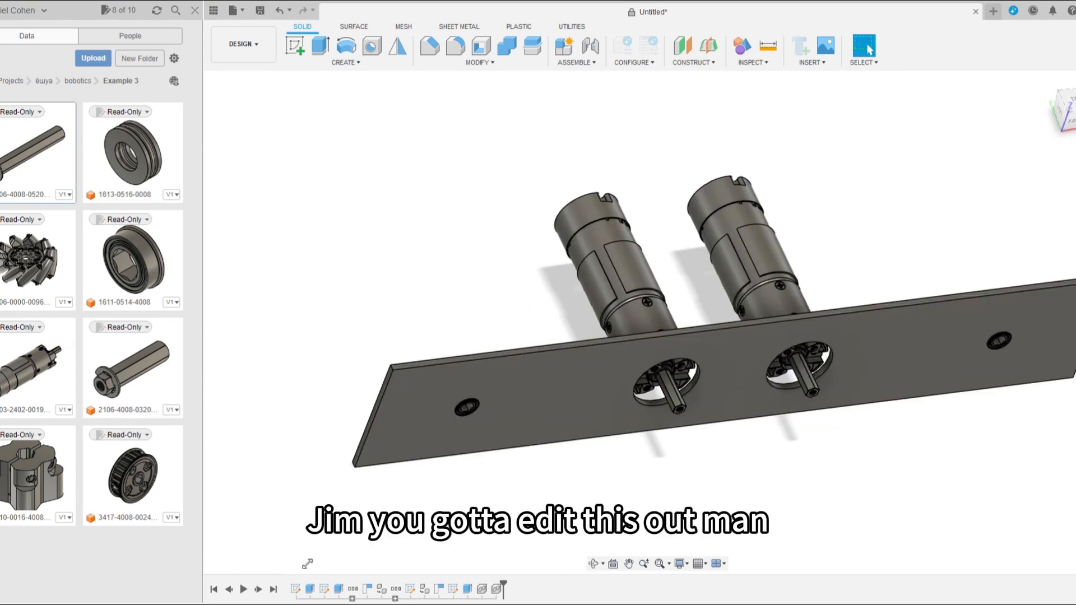
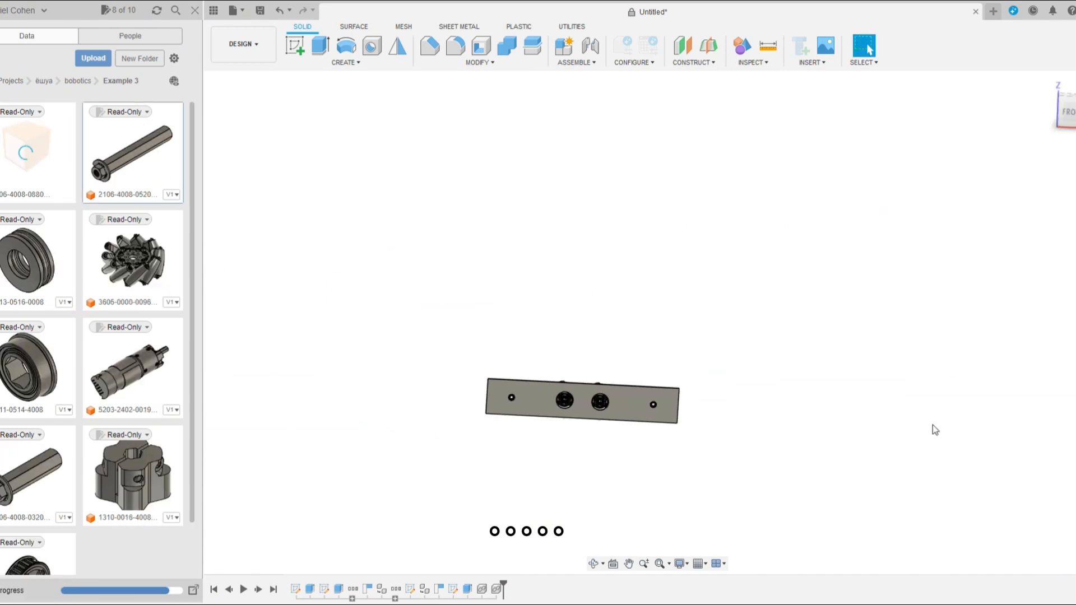
pyautogui.scroll(3, 583, 420)
pyautogui.keyDown('shift'); pyautogui.moveTo(583, 426); pyautogui.dragTo(624, 433, button='middle'); pyautogui.keyUp('shift')
pyautogui.scroll(1, 638, 479)
pyautogui.scroll(-2, 625, 432)
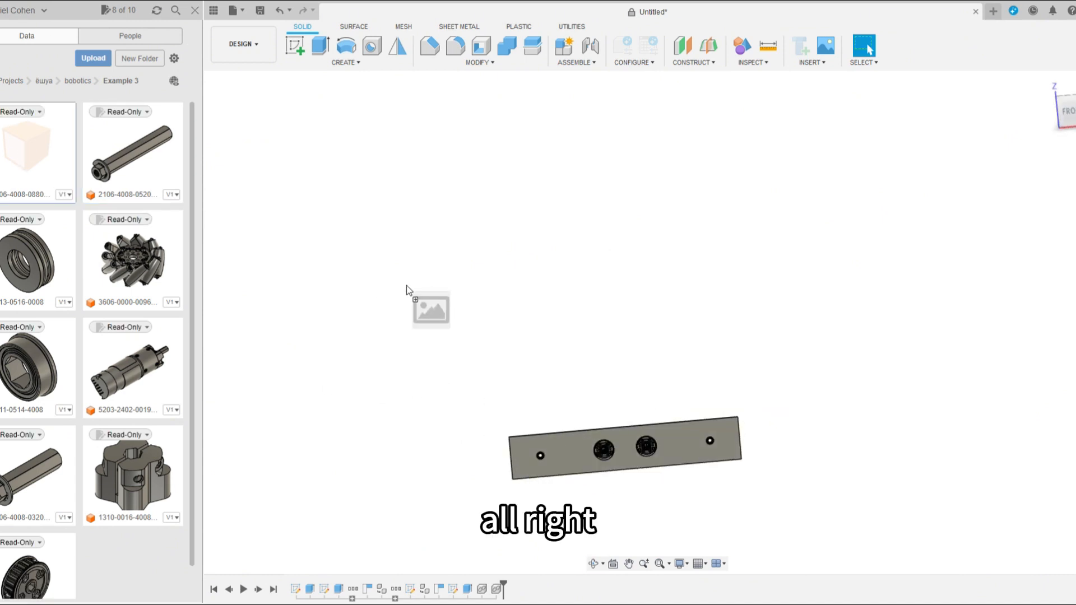
pyautogui.moveTo(405, 284); pyautogui.dragTo(348, 345)
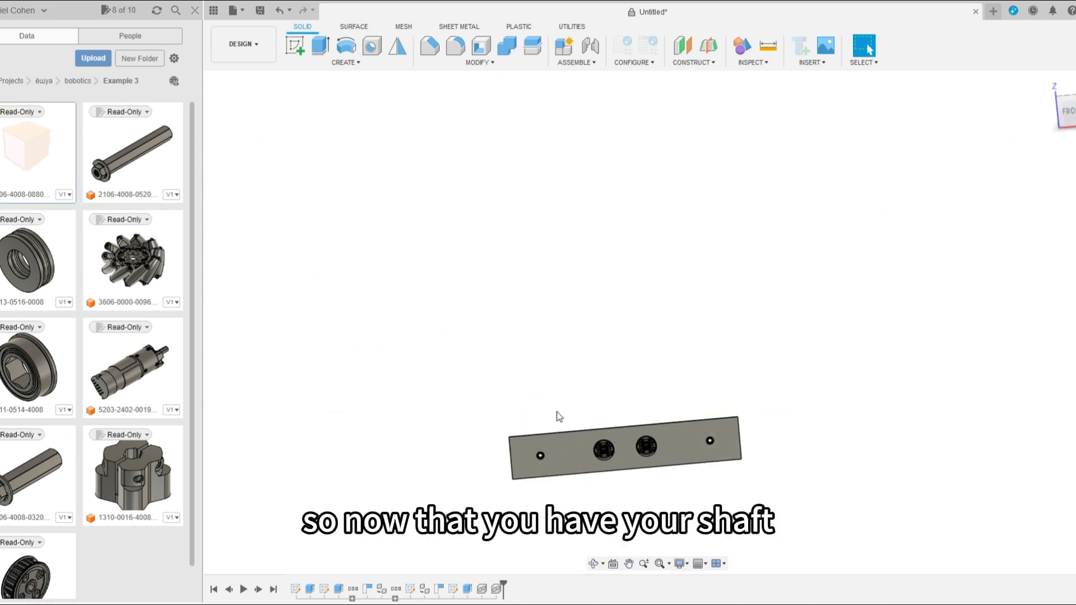
pyautogui.scroll(5, 619, 482)
pyautogui.scroll(-4, 507, 470)
pyautogui.keyDown('shift'); pyautogui.moveTo(512, 476); pyautogui.dragTo(578, 435, button='middle'); pyautogui.keyUp('shift')
pyautogui.moveTo(570, 410); pyautogui.dragTo(613, 472)
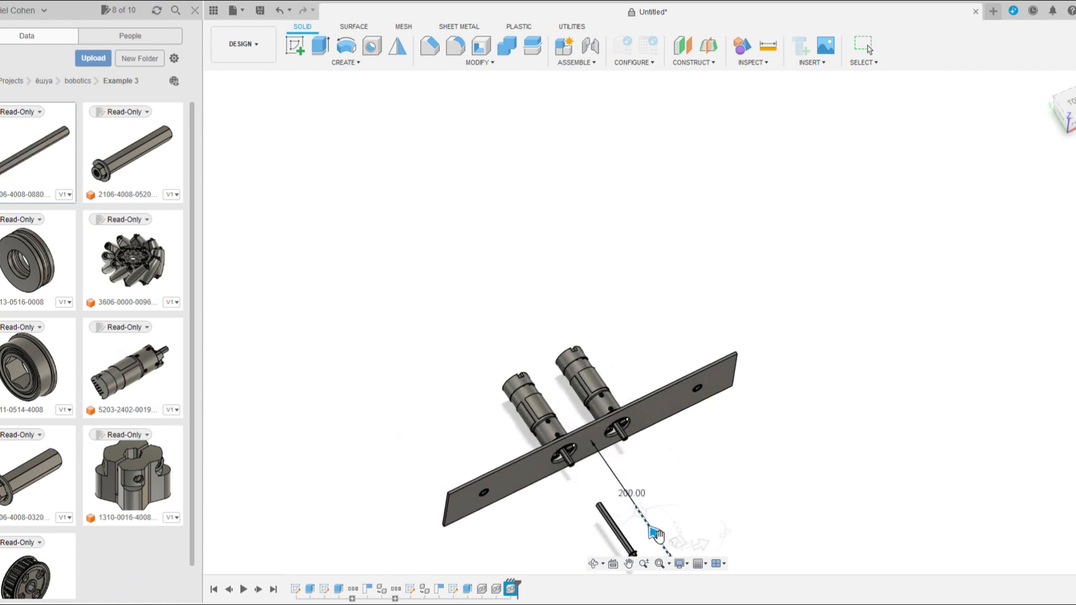
# Turn the inserted axle end for end so its collar faces the plate
pyautogui.scroll(-3, 465, 376)
pyautogui.keyDown('shift'); pyautogui.moveTo(466, 376); pyautogui.dragTo(533, 513, button='middle'); pyautogui.keyUp('shift')
pyautogui.scroll(5, 533, 513)
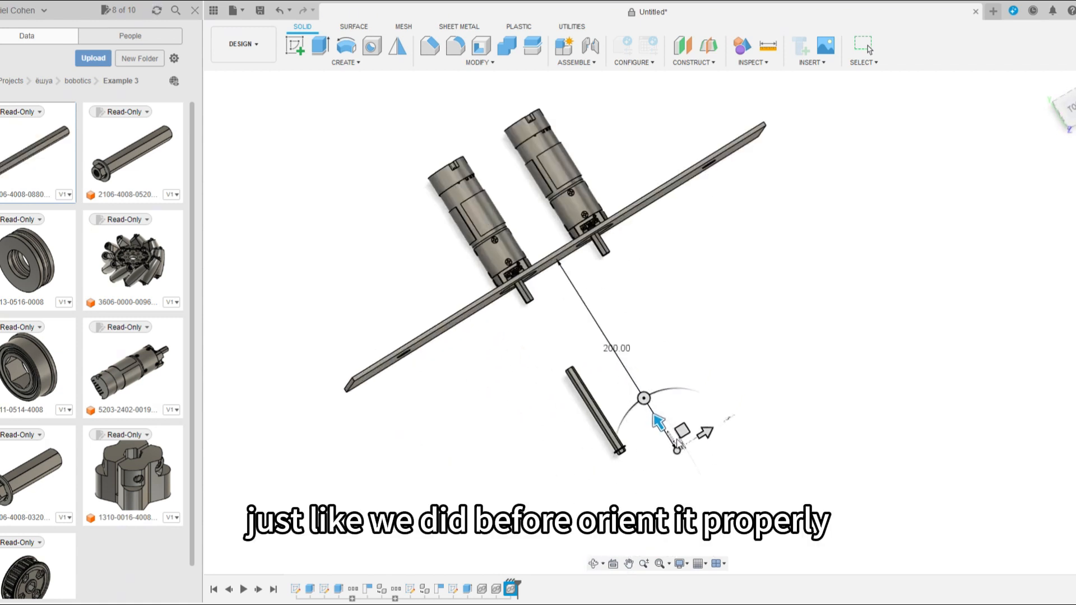
pyautogui.moveTo(650, 411); pyautogui.dragTo(714, 500)
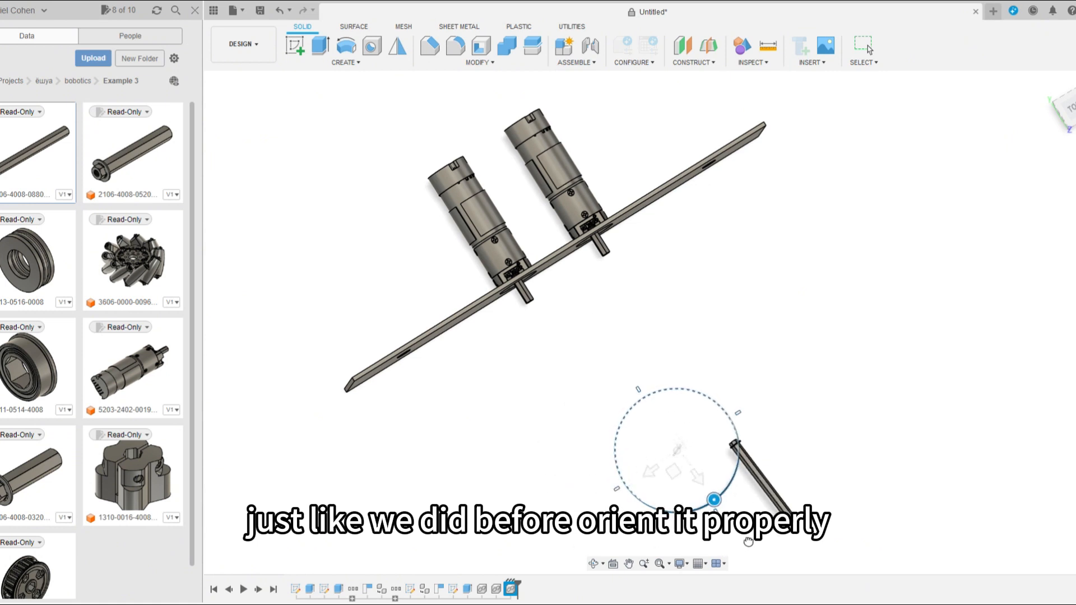
# Move the axle point to point from its collar's circular edge to the end bearing's rim on the motor side
pyautogui.keyDown('shift'); pyautogui.moveTo(523, 455); pyautogui.dragTo(625, 543, button='middle'); pyautogui.keyUp('shift')
pyautogui.scroll(5, 746, 352)
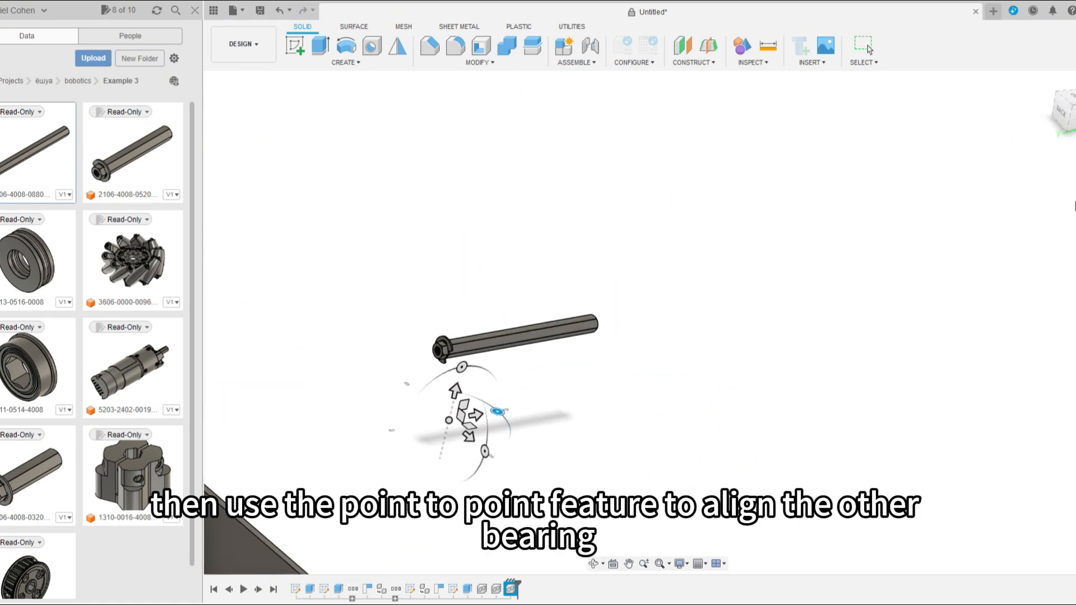
pyautogui.scroll(-3, 804, 350)
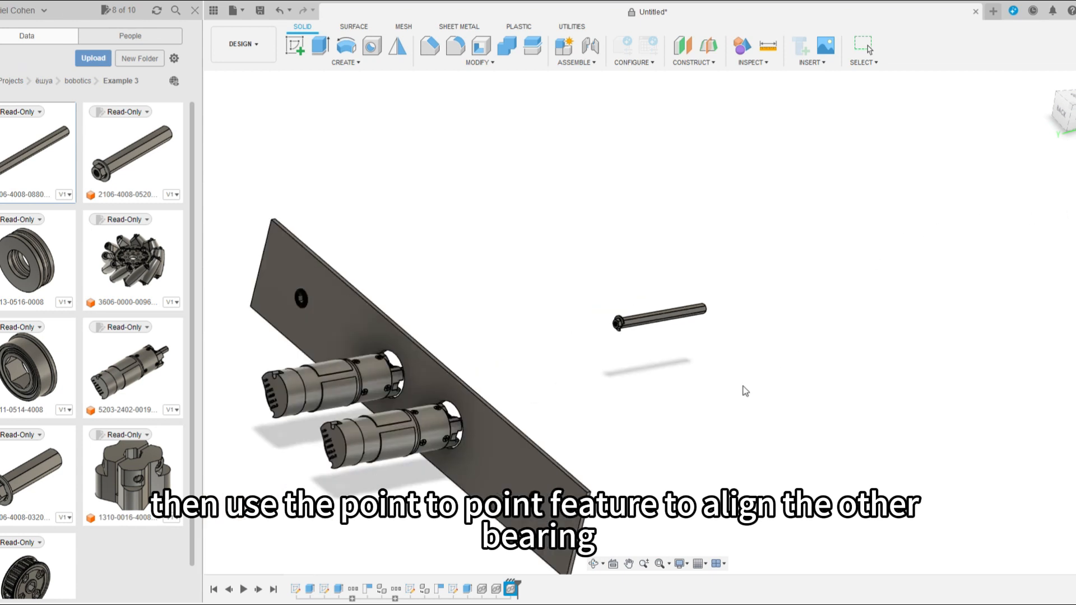
pyautogui.keyDown('shift'); pyautogui.moveTo(745, 391); pyautogui.dragTo(680, 394, button='middle'); pyautogui.keyUp('shift')
pyautogui.scroll(10, 689, 341)
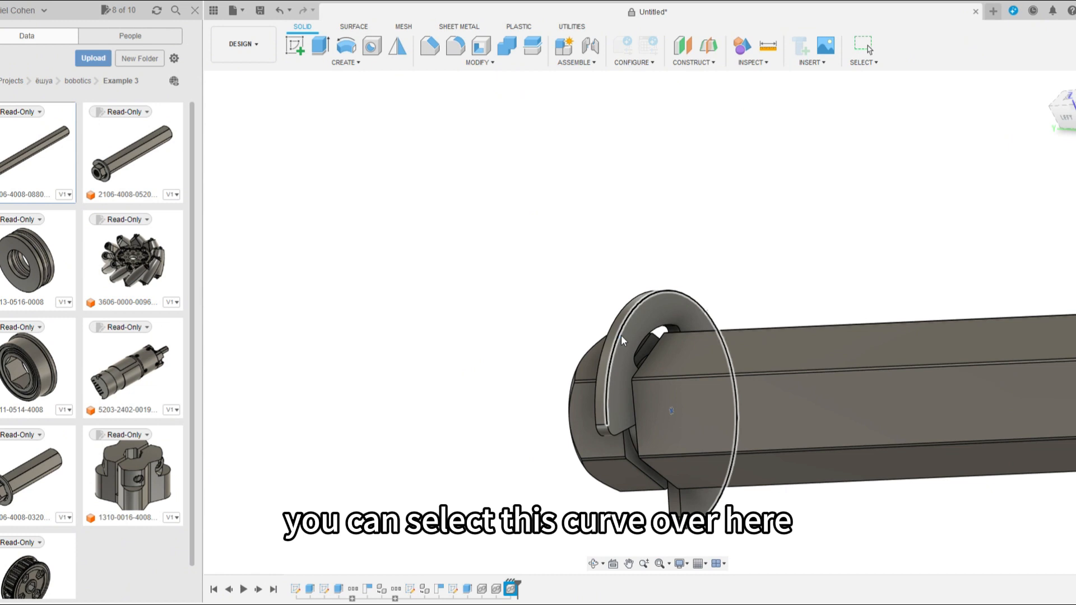
pyautogui.click(621, 335)
pyautogui.scroll(-12, 646, 348)
pyautogui.keyDown('shift'); pyautogui.moveTo(725, 394); pyautogui.dragTo(673, 450, button='middle'); pyautogui.keyUp('shift')
pyautogui.scroll(10, 656, 425)
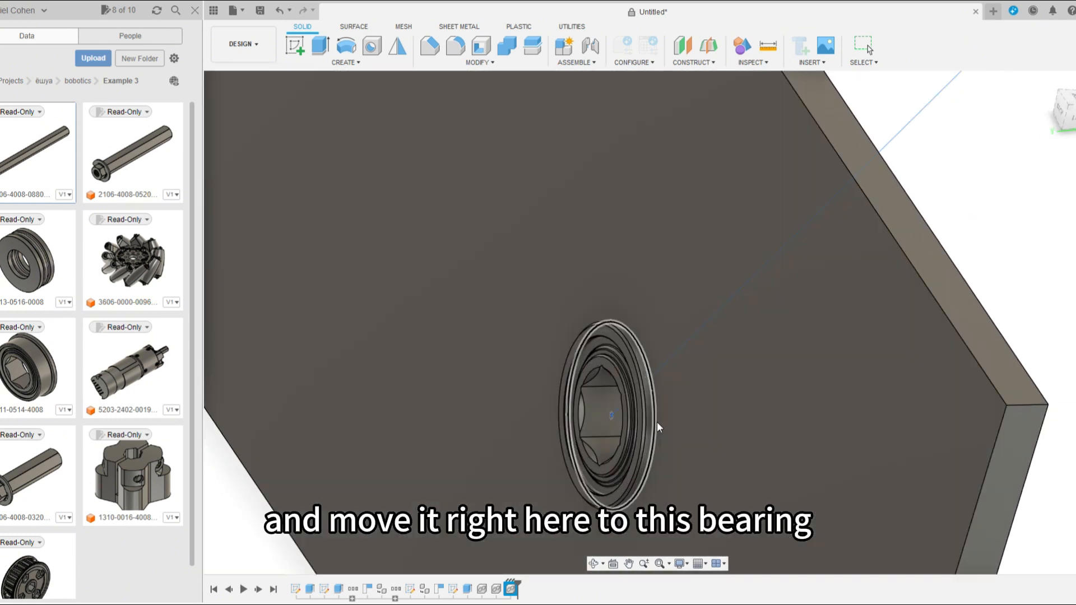
pyautogui.scroll(8, 644, 416)
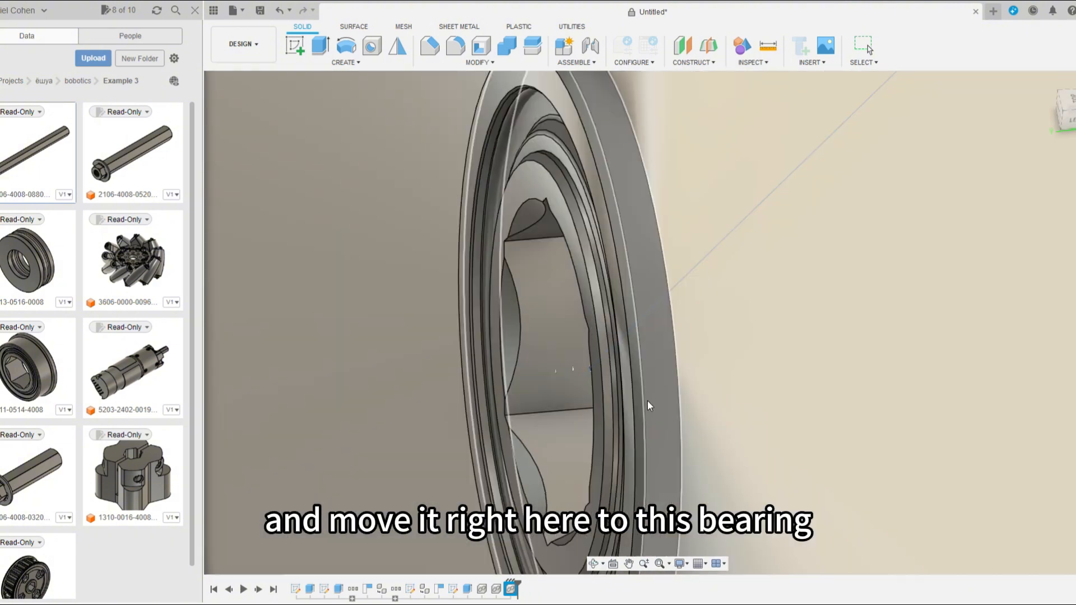
pyautogui.scroll(-10, 616, 392)
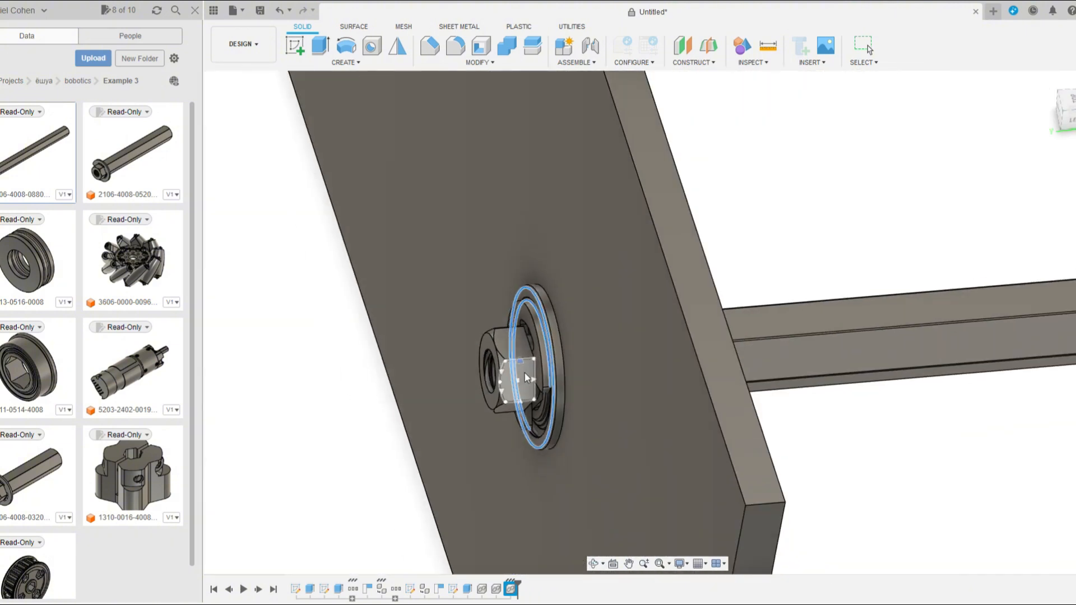
pyautogui.scroll(-2, 526, 377)
pyautogui.click(1071, 283)
pyautogui.scroll(-5, 374, 391)
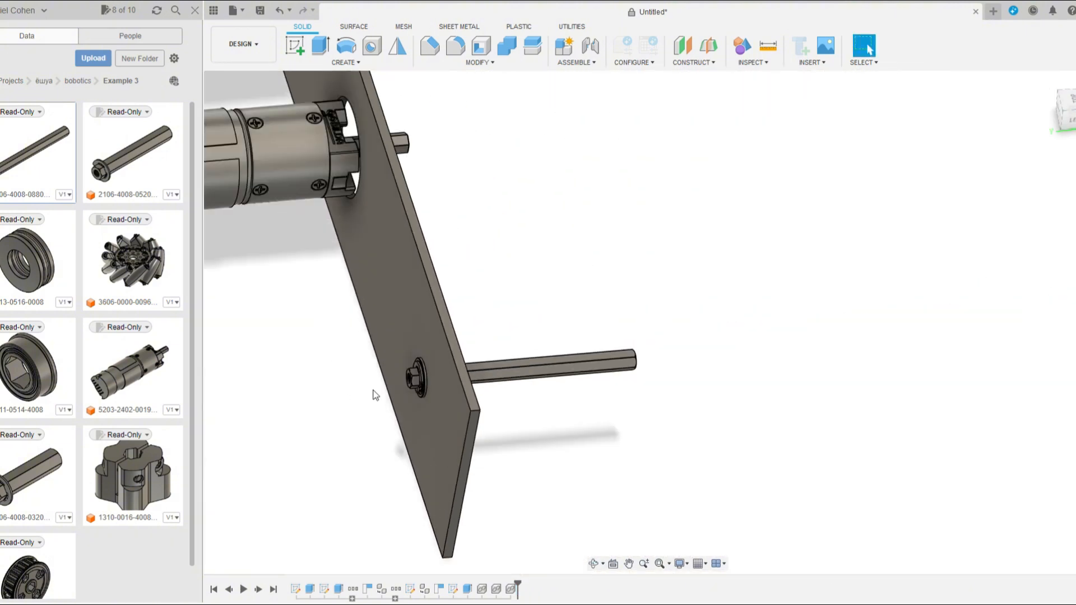
# Break the link of the axle placed in the bearing to its source file
pyautogui.scroll(-3, 374, 391)
pyautogui.keyDown('shift'); pyautogui.moveTo(767, 415); pyautogui.dragTo(560, 392, button='middle'); pyautogui.keyUp('shift')
pyautogui.scroll(3, 482, 366)
pyautogui.click(486, 367)
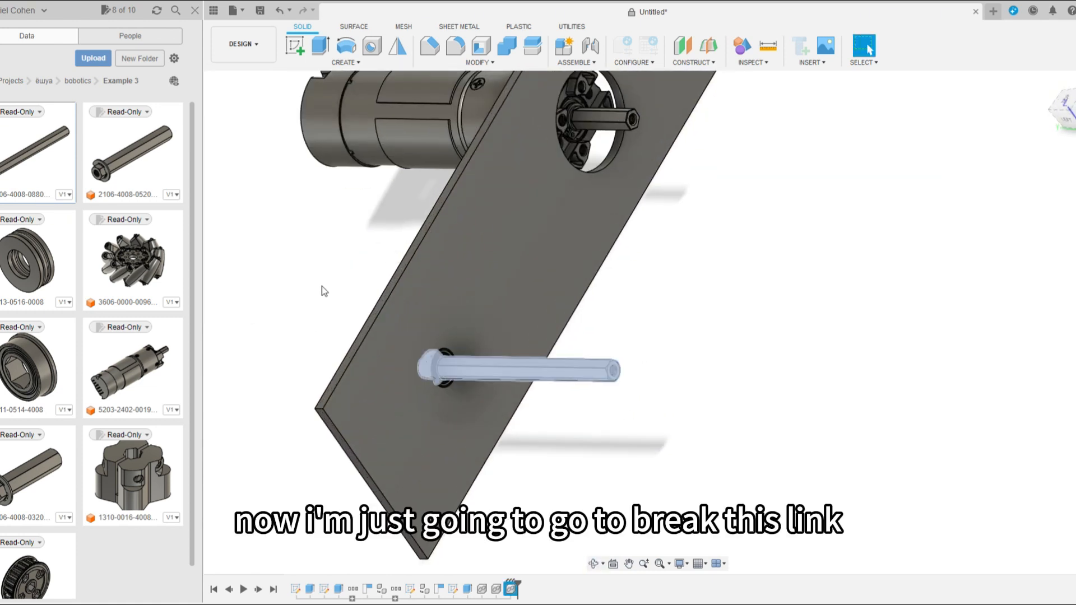
pyautogui.click(339, 206)
pyautogui.click(328, 271)
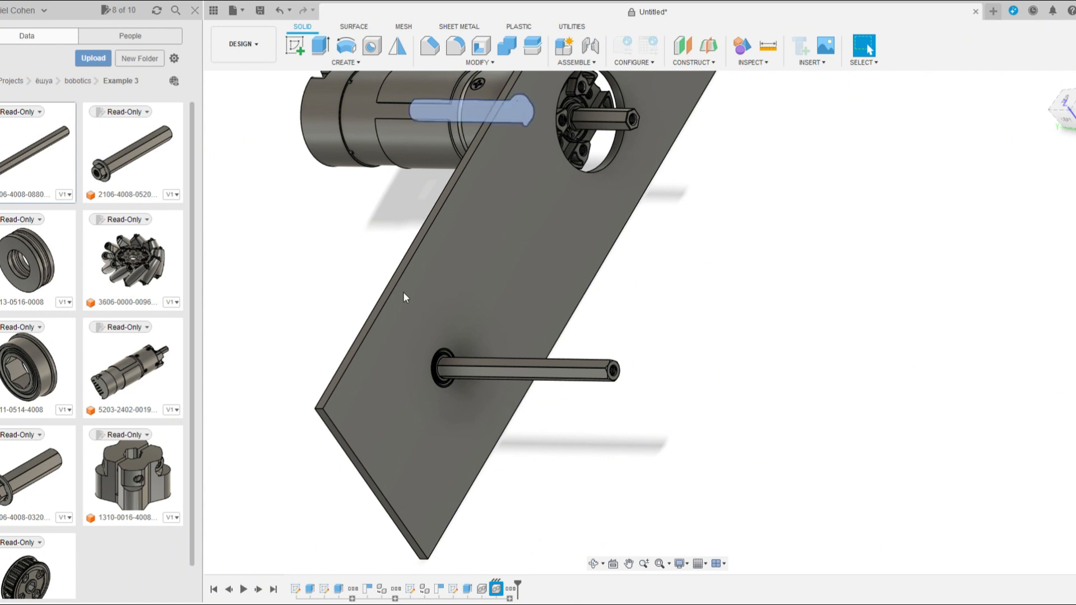
# Delete the two unused trial axles left beside the motors
pyautogui.scroll(-3, 608, 263)
pyautogui.keyDown('shift'); pyautogui.moveTo(628, 280); pyautogui.dragTo(648, 349, button='middle'); pyautogui.keyUp('shift')
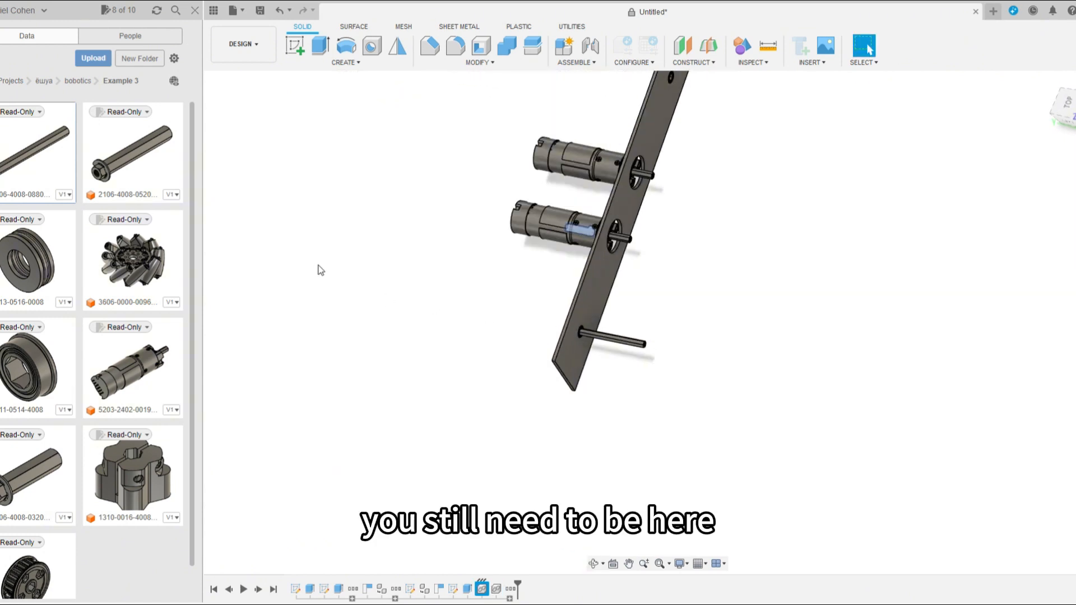
pyautogui.press('Delete')
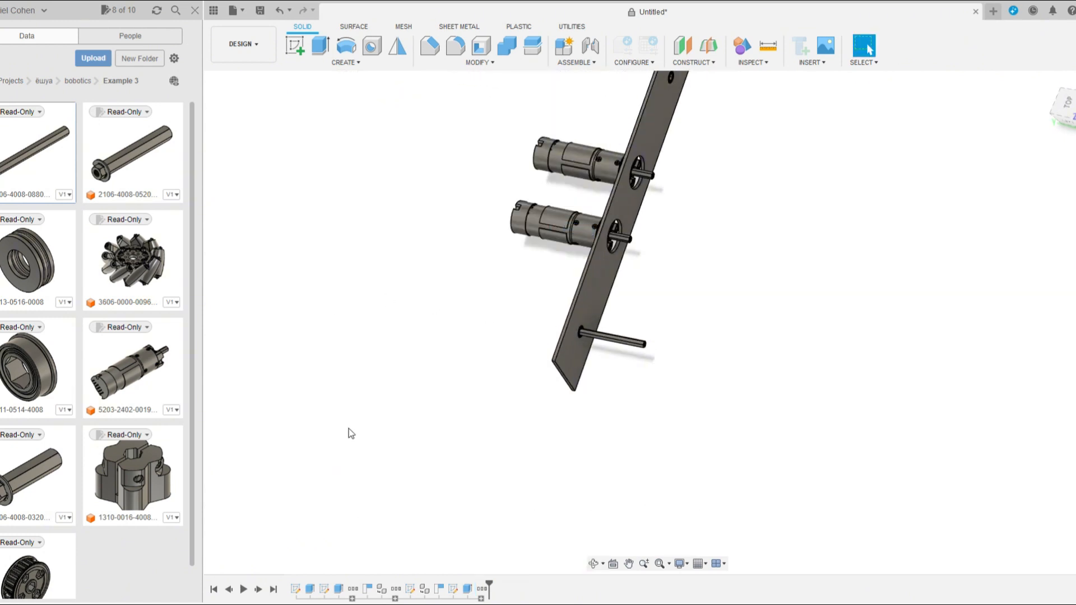
pyautogui.scroll(5, 579, 338)
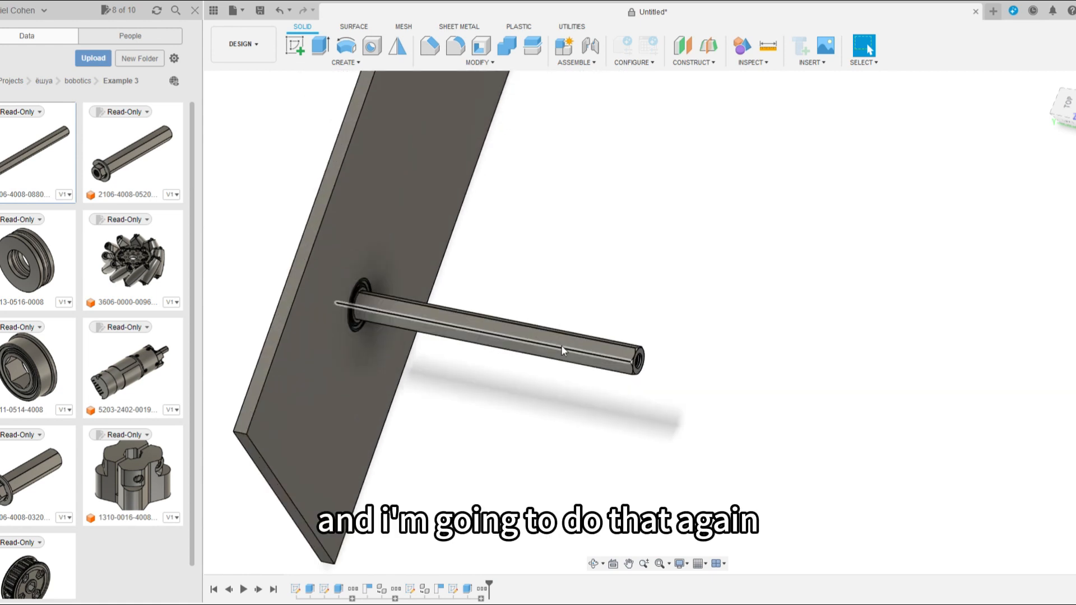
pyautogui.click(561, 344)
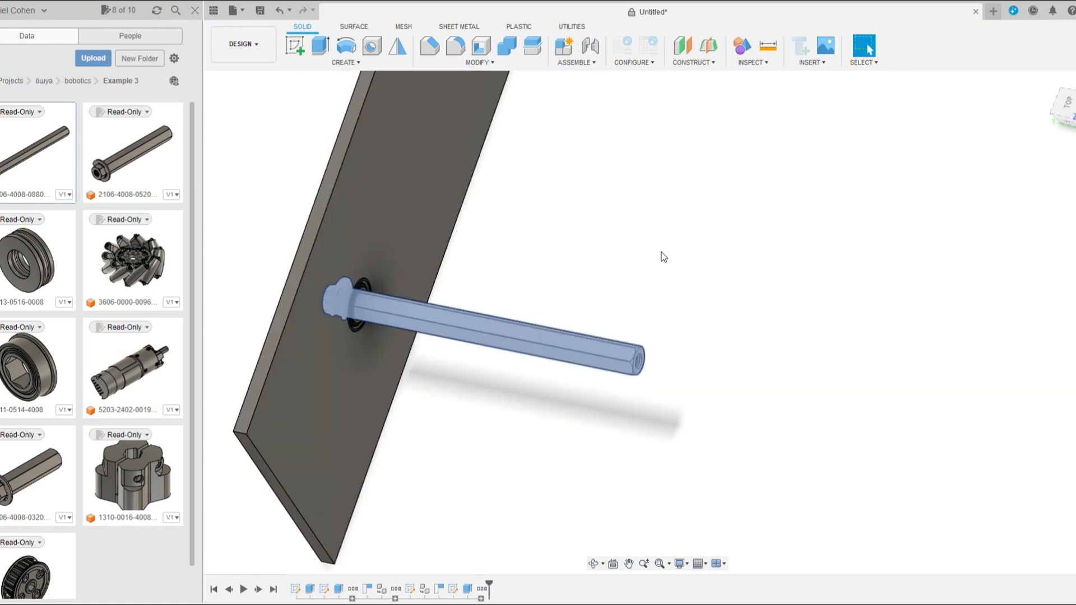
pyautogui.keyDown('shift'); pyautogui.moveTo(661, 252); pyautogui.dragTo(795, 423, button='middle'); pyautogui.keyUp('shift')
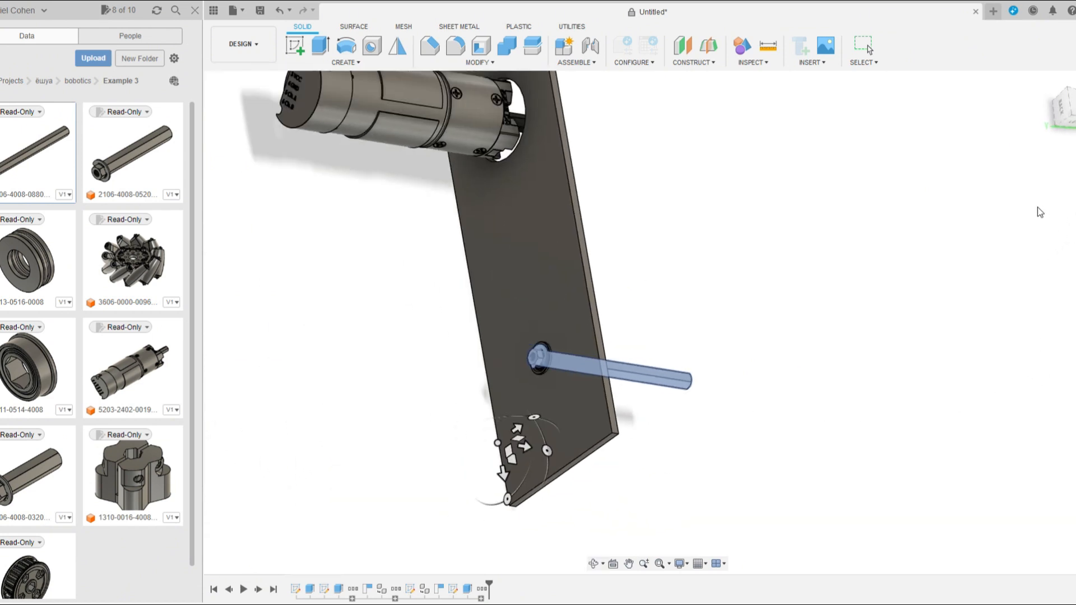
pyautogui.press('Escape')
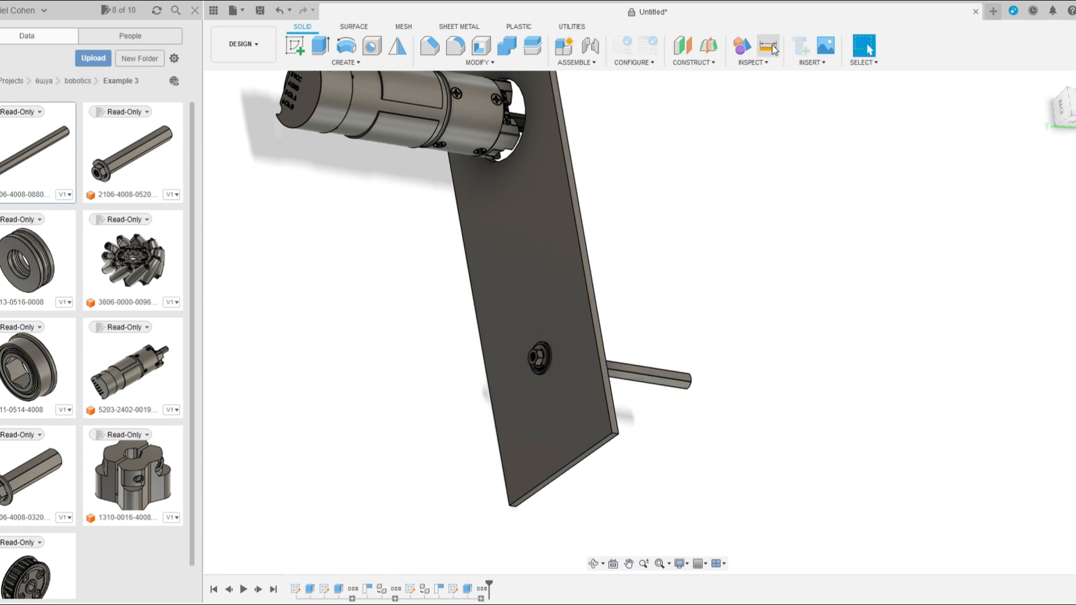
# Measure the distance between the outer rims of the two end bearings on the plate
pyautogui.click(768, 46)
pyautogui.scroll(8, 533, 357)
pyautogui.click(586, 372)
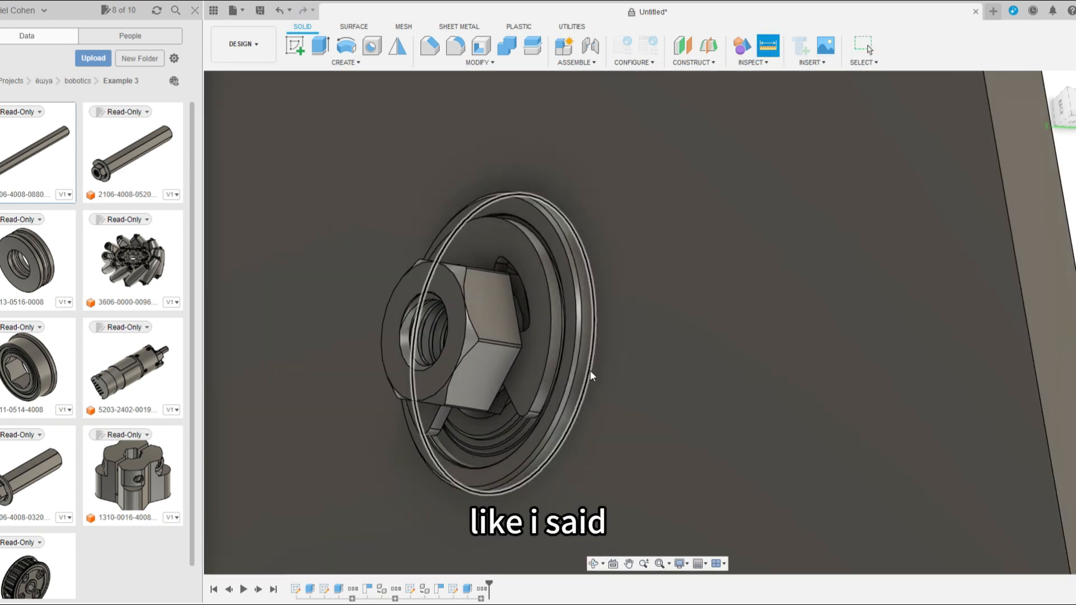
pyautogui.scroll(-5, 606, 428)
pyautogui.scroll(-8, 655, 453)
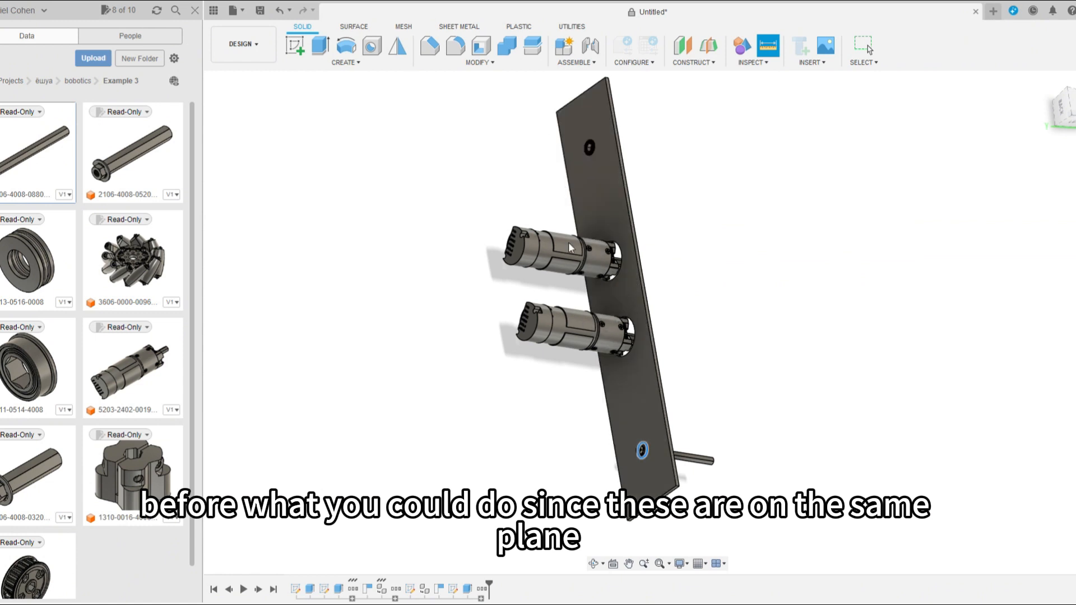
pyautogui.scroll(10, 605, 285)
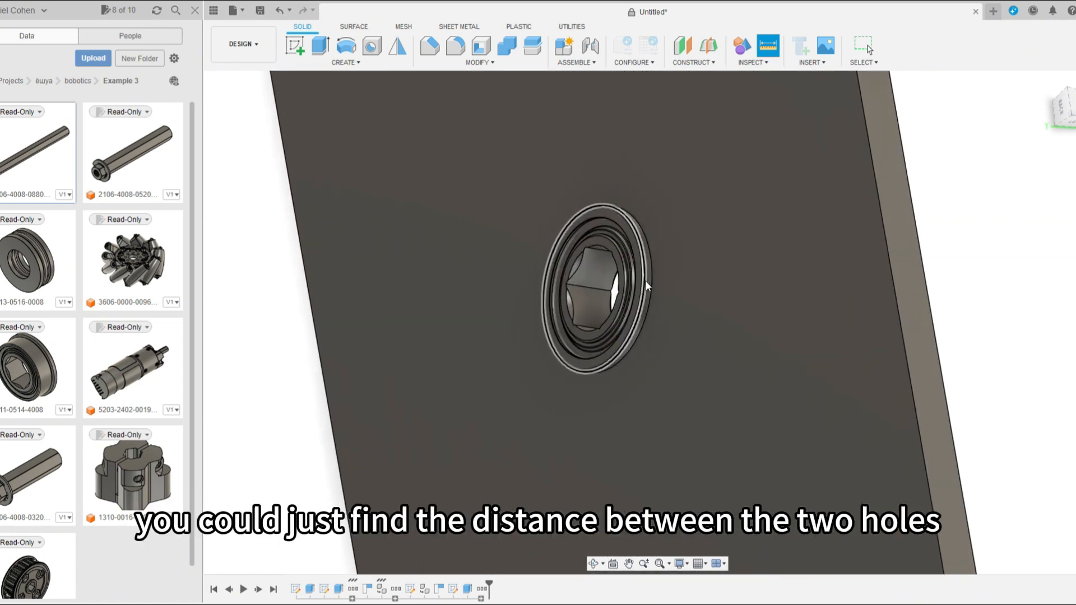
pyautogui.scroll(2, 653, 283)
pyautogui.click(656, 277)
pyautogui.scroll(-5, 563, 328)
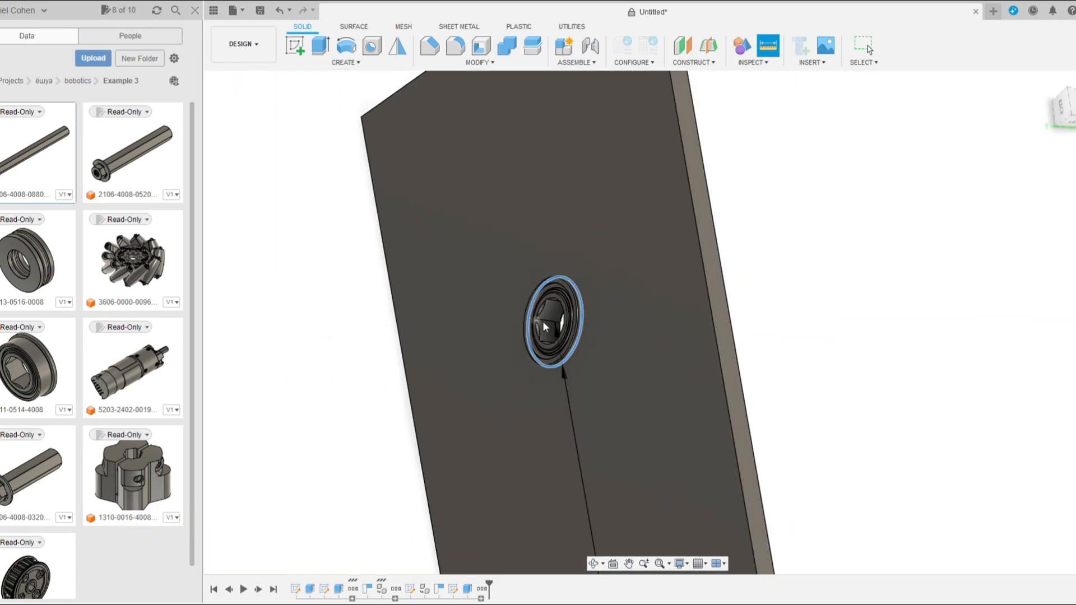
pyautogui.scroll(-3, 544, 326)
pyautogui.scroll(-5, 550, 283)
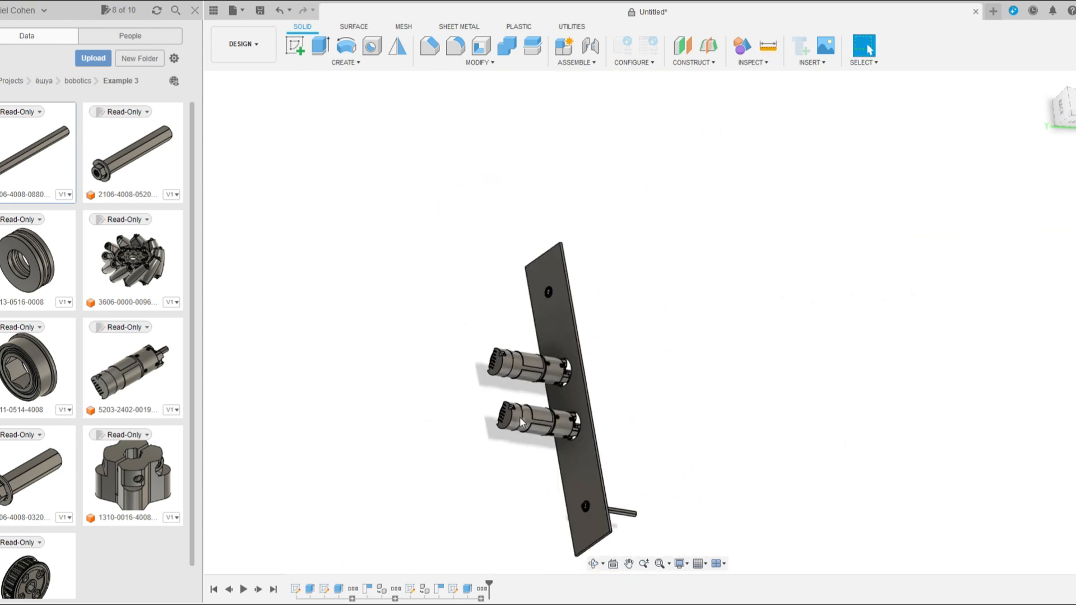
pyautogui.press('Escape')
# Copy the axle together with its retaining clip and move the copy 320 mm along the plate to the opposite bearing
pyautogui.scroll(5, 585, 428)
pyautogui.press('m')
pyautogui.click(661, 414)
pyautogui.keyDown('shift'); pyautogui.moveTo(693, 409); pyautogui.dragTo(526, 386, button='middle'); pyautogui.keyUp('shift')
pyautogui.scroll(1, 626, 428)
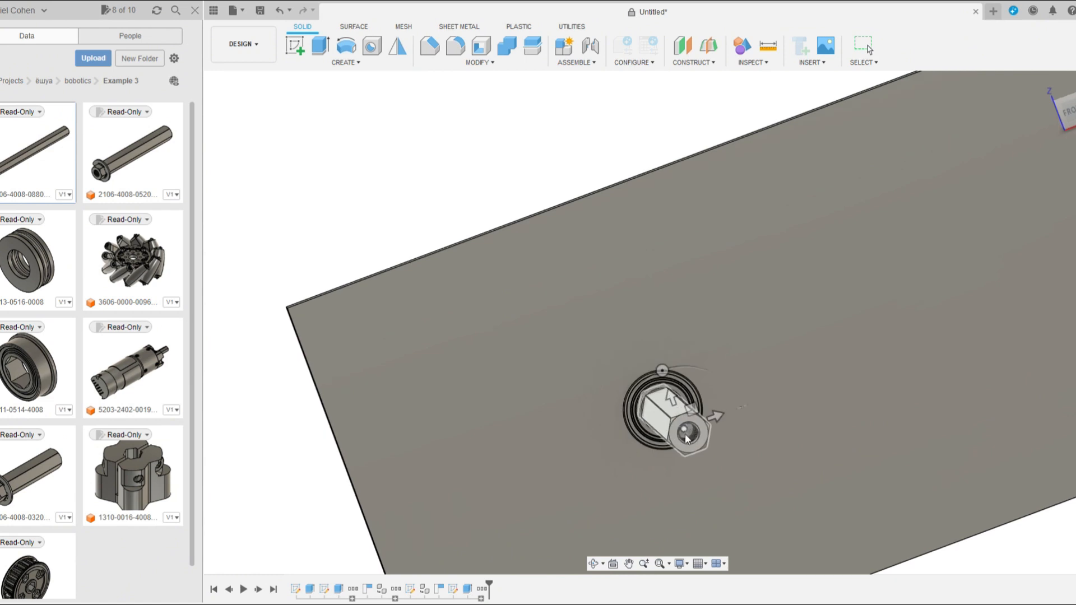
pyautogui.keyDown('shift'); pyautogui.moveTo(685, 445); pyautogui.dragTo(669, 479, button='middle'); pyautogui.keyUp('shift')
pyautogui.scroll(1, 510, 341)
pyautogui.keyDown('ctrl'); pyautogui.click(519, 338); pyautogui.keyUp('ctrl')
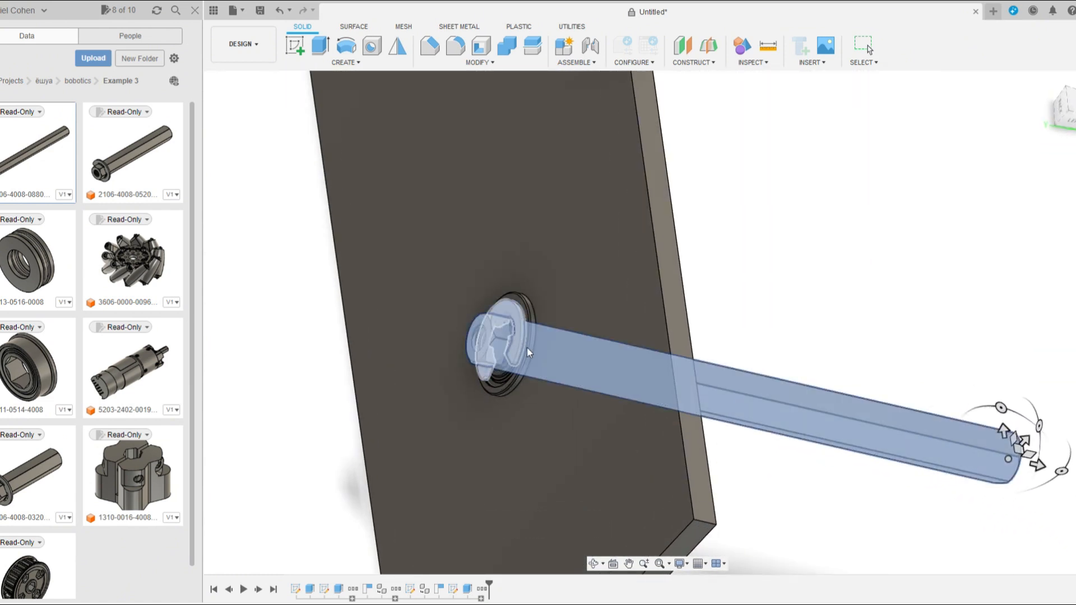
pyautogui.scroll(-2, 744, 442)
pyautogui.keyDown('shift'); pyautogui.moveTo(807, 480); pyautogui.dragTo(792, 519, button='middle'); pyautogui.keyUp('shift')
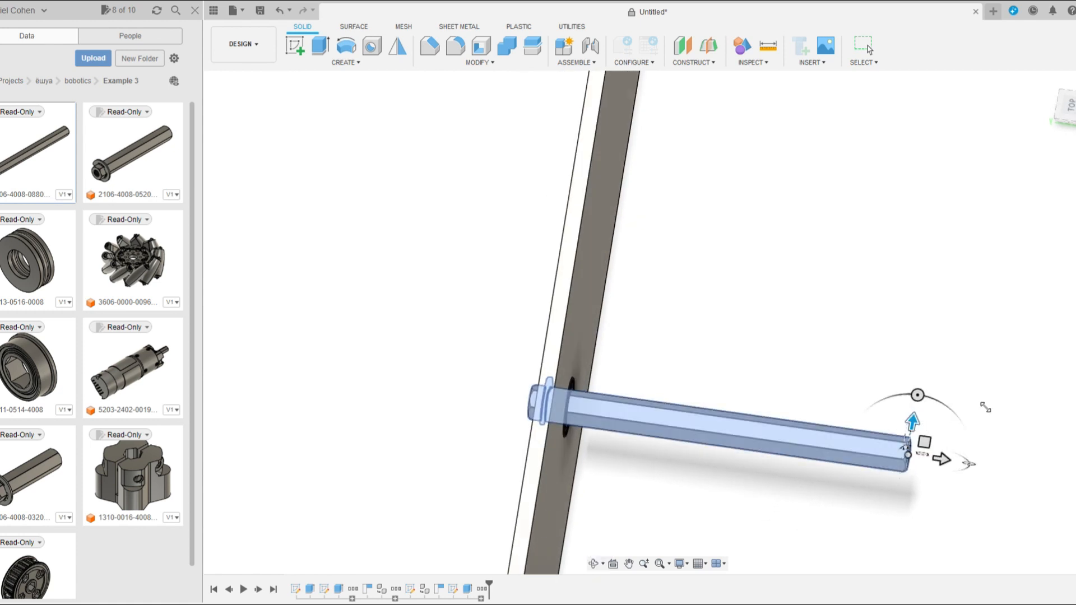
pyautogui.scroll(-5, 800, 495)
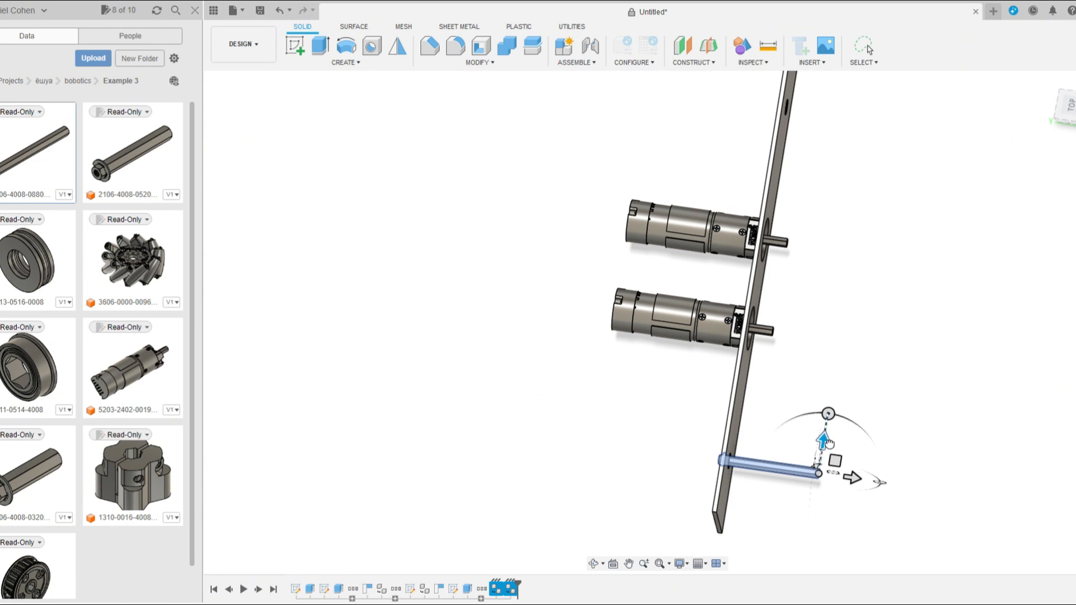
pyautogui.moveTo(828, 444); pyautogui.dragTo(861, 440)
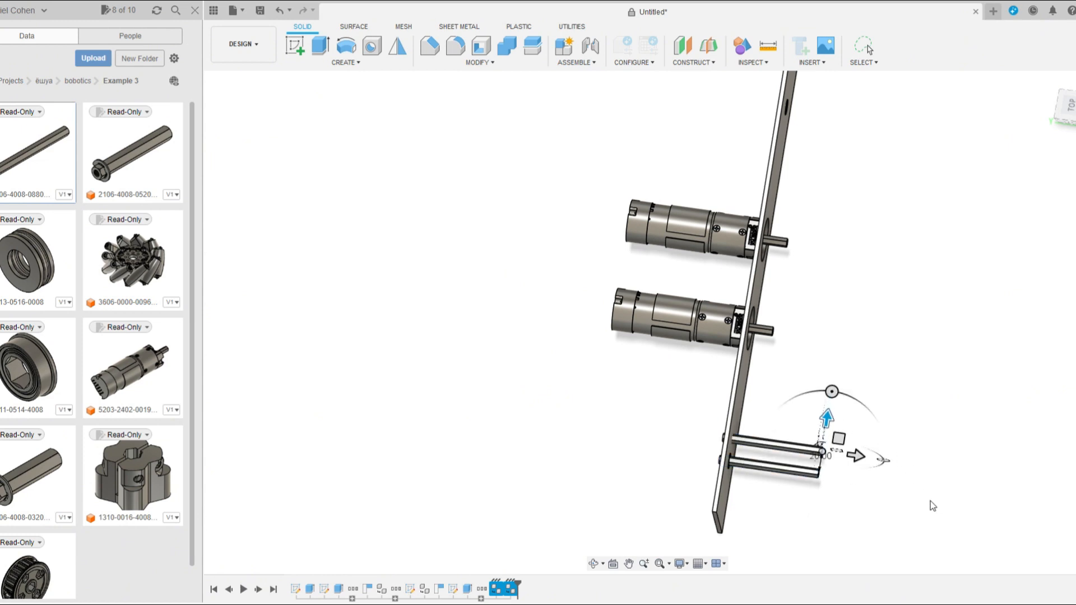
pyautogui.write('320')
pyautogui.scroll(-3, 524, 525)
pyautogui.click(1030, 386)
pyautogui.keyDown('shift'); pyautogui.moveTo(1018, 392); pyautogui.dragTo(661, 444, button='middle'); pyautogui.keyUp('shift')
pyautogui.scroll(5, 639, 439)
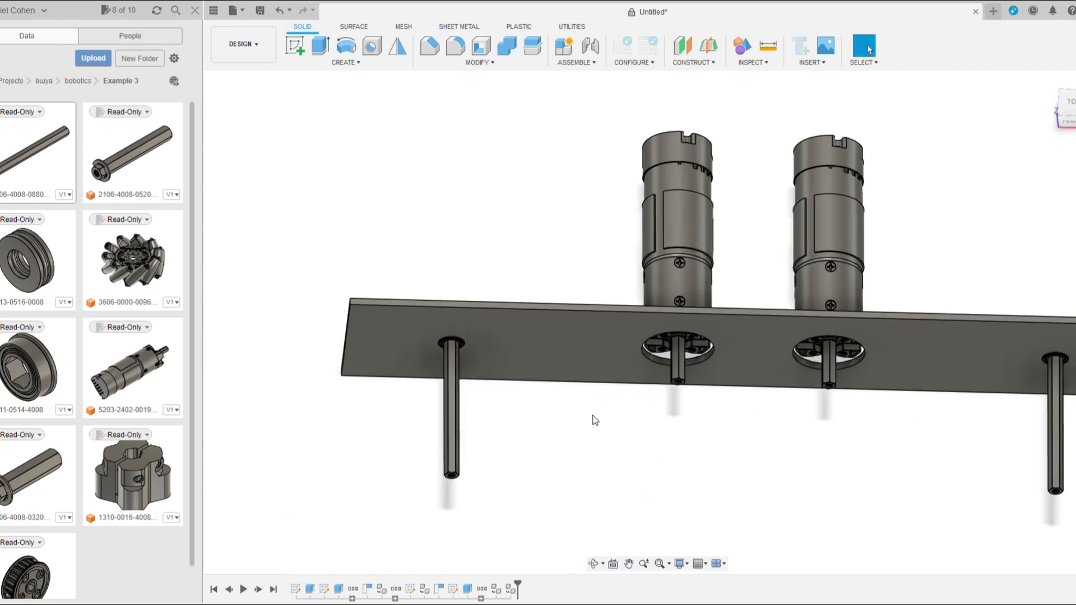
pyautogui.scroll(-5, 633, 488)
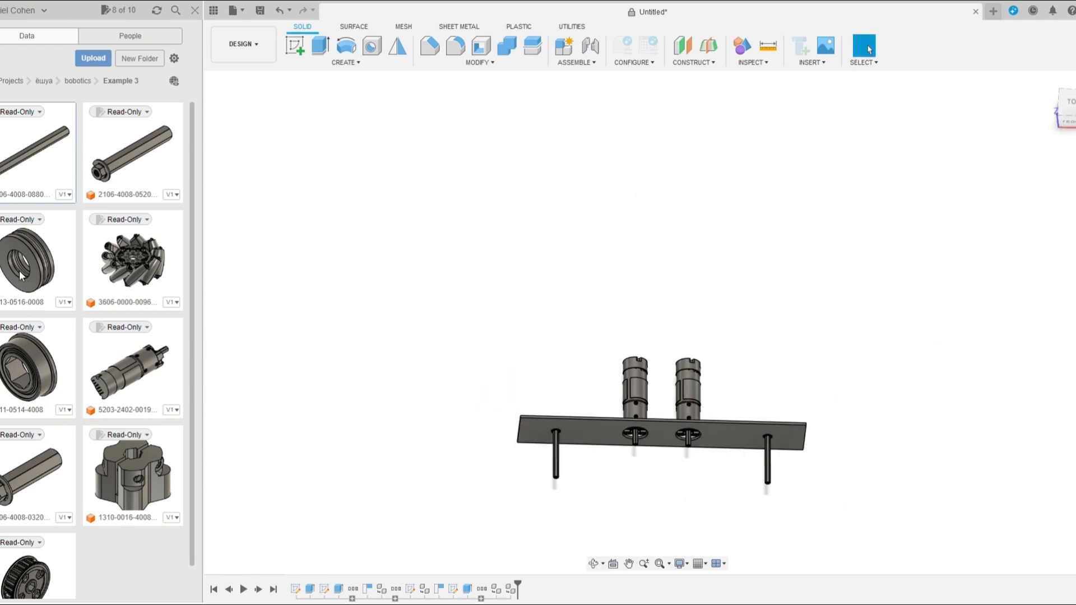
pyautogui.scroll(-1, 22, 280)
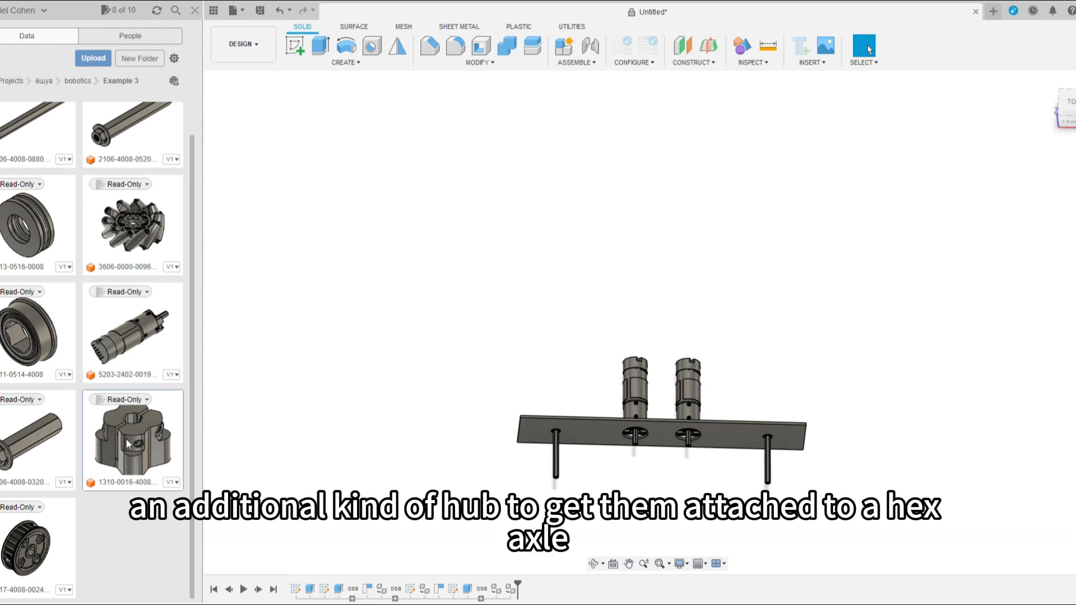
pyautogui.moveTo(148, 445); pyautogui.dragTo(132, 414)
pyautogui.scroll(1, 146, 465)
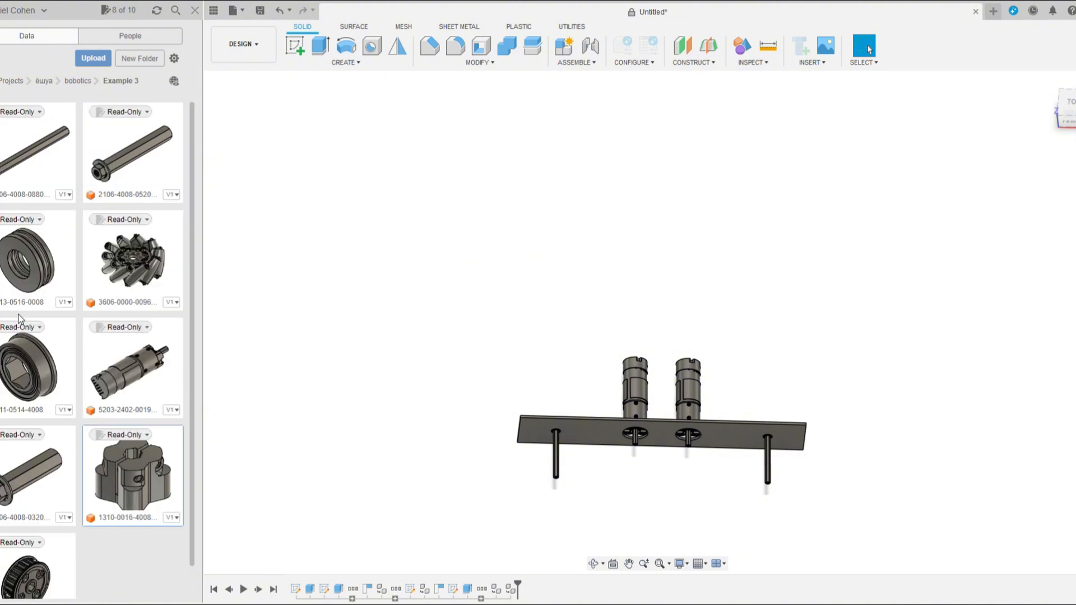
pyautogui.moveTo(27, 262); pyautogui.dragTo(712, 463)
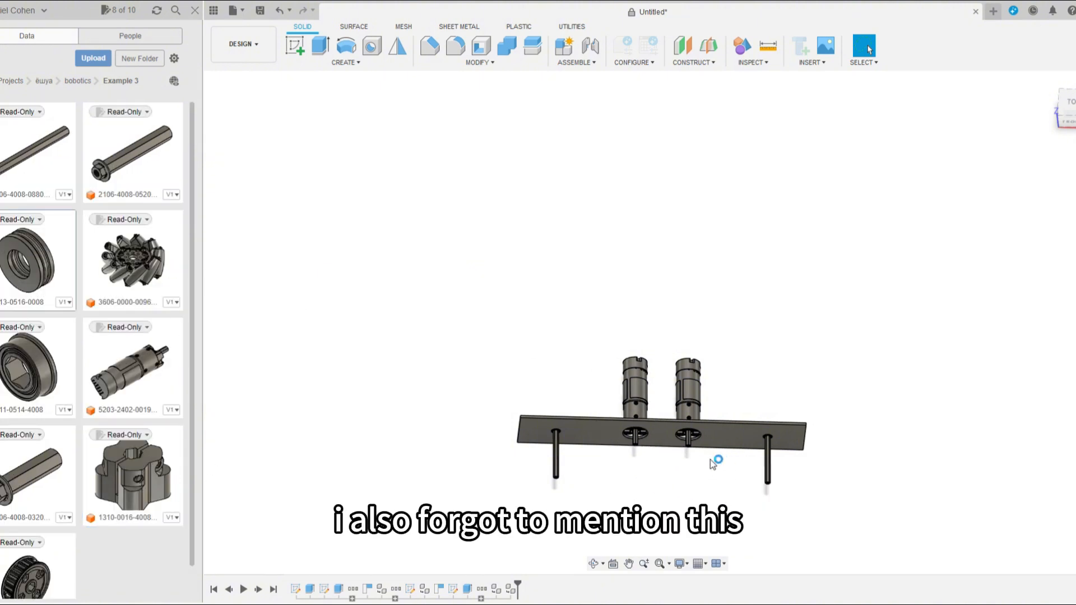
pyautogui.scroll(5, 572, 464)
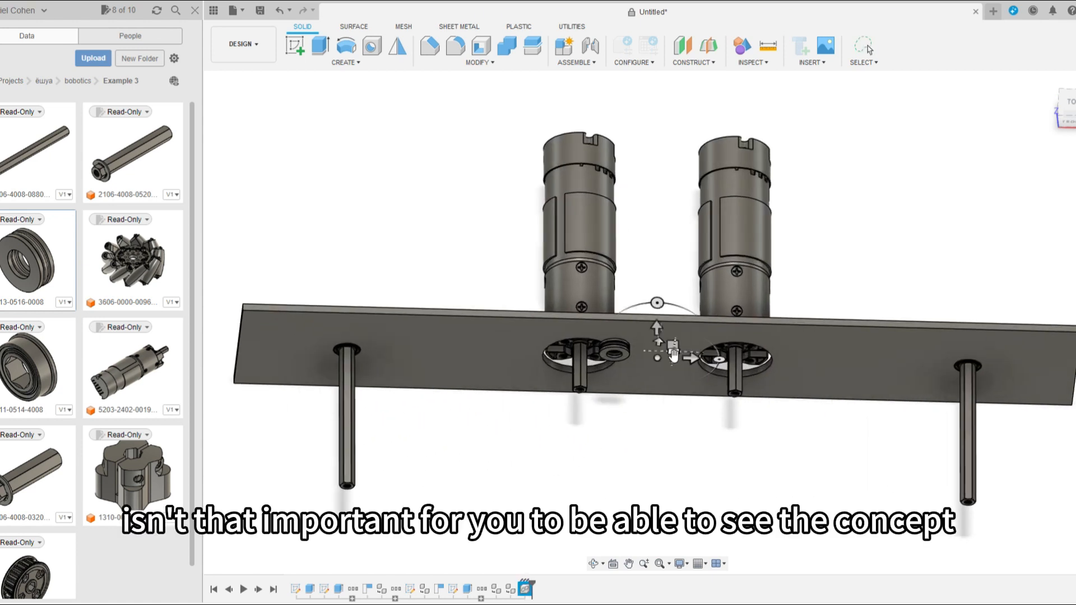
pyautogui.keyDown('shift'); pyautogui.moveTo(673, 354); pyautogui.dragTo(666, 422, button='middle'); pyautogui.keyUp('shift')
pyautogui.moveTo(663, 341); pyautogui.dragTo(697, 495)
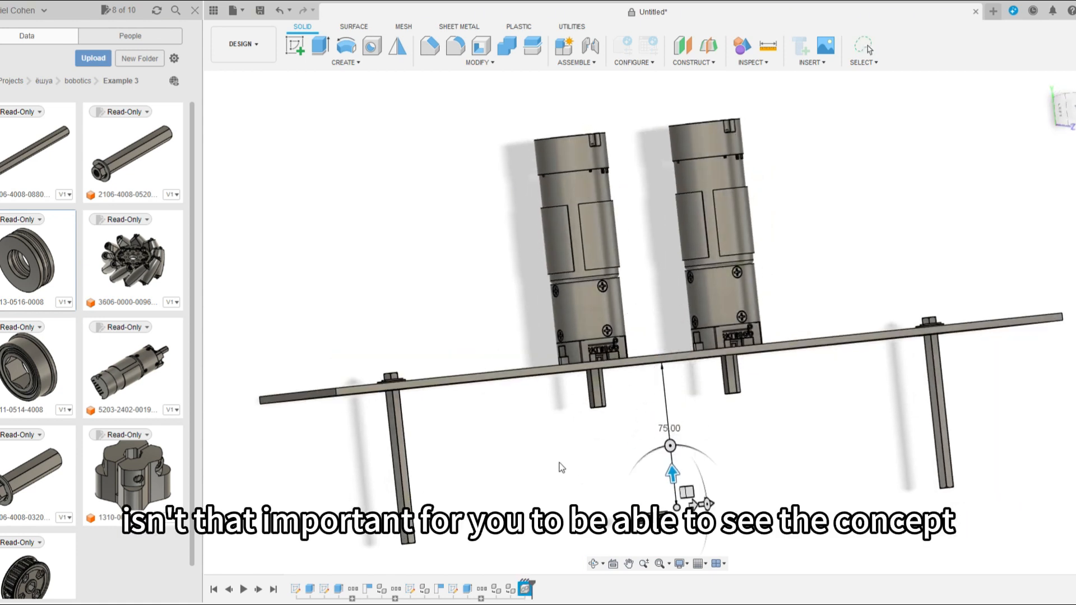
# Shift the thrust bearing 105 mm along the plate toward the nearer end axle and finish placing it
pyautogui.keyDown('shift'); pyautogui.moveTo(560, 465); pyautogui.dragTo(534, 413, button='middle'); pyautogui.keyUp('shift')
pyautogui.moveTo(694, 459); pyautogui.dragTo(496, 424)
pyautogui.scroll(-3, 721, 437)
pyautogui.keyDown('shift'); pyautogui.moveTo(762, 474); pyautogui.dragTo(799, 479, button='middle'); pyautogui.keyUp('shift')
pyautogui.scroll(3, 501, 477)
pyautogui.scroll(-3, 594, 502)
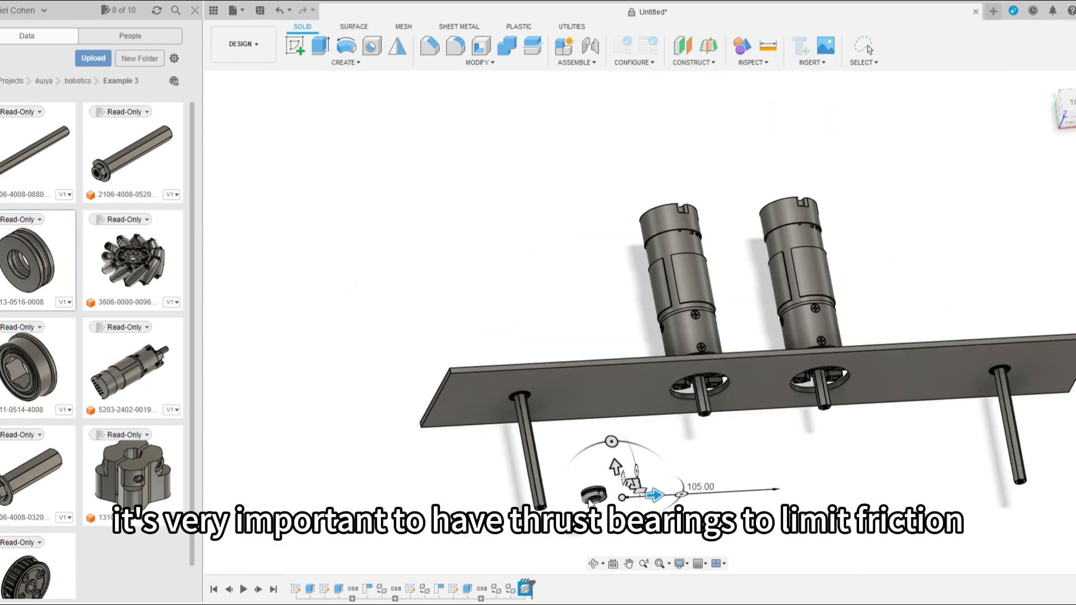
pyautogui.scroll(5, 580, 508)
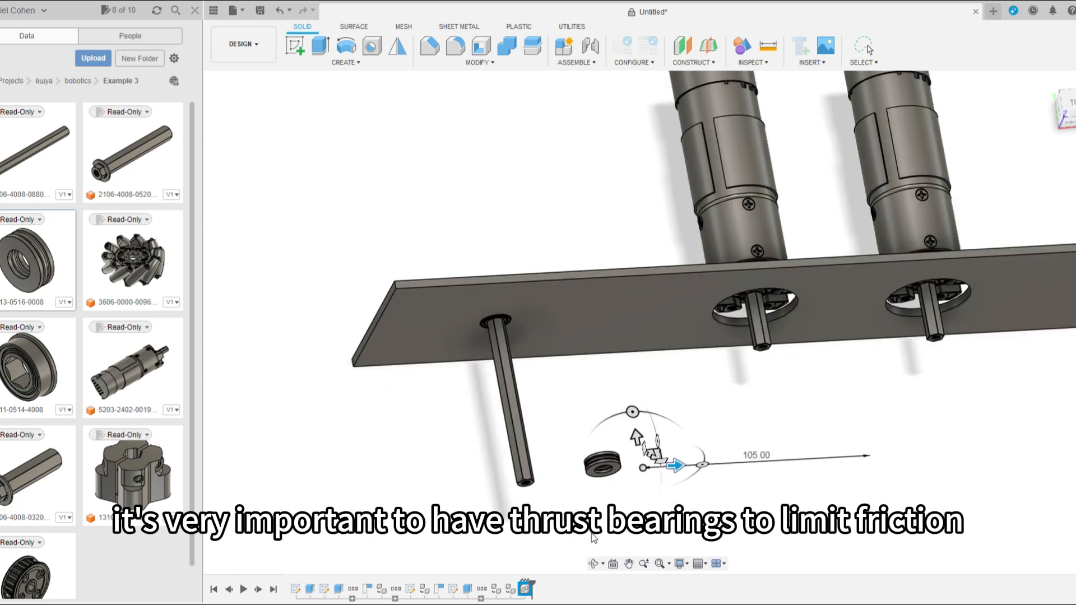
pyautogui.keyDown('shift'); pyautogui.moveTo(585, 544); pyautogui.dragTo(551, 507, button='middle'); pyautogui.keyUp('shift')
pyautogui.scroll(-3, 757, 492)
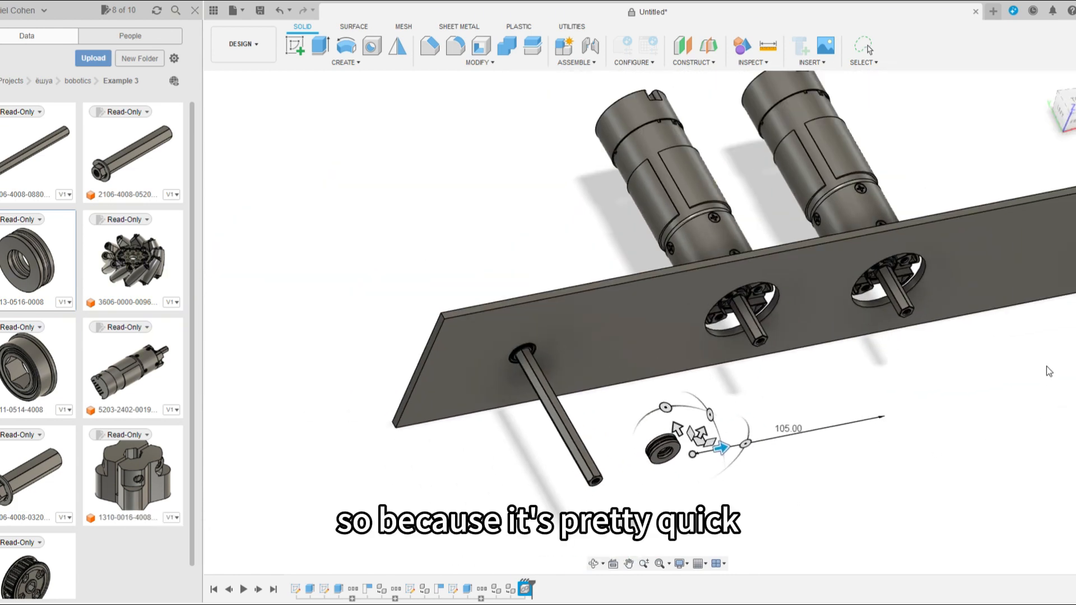
pyautogui.press('Return')
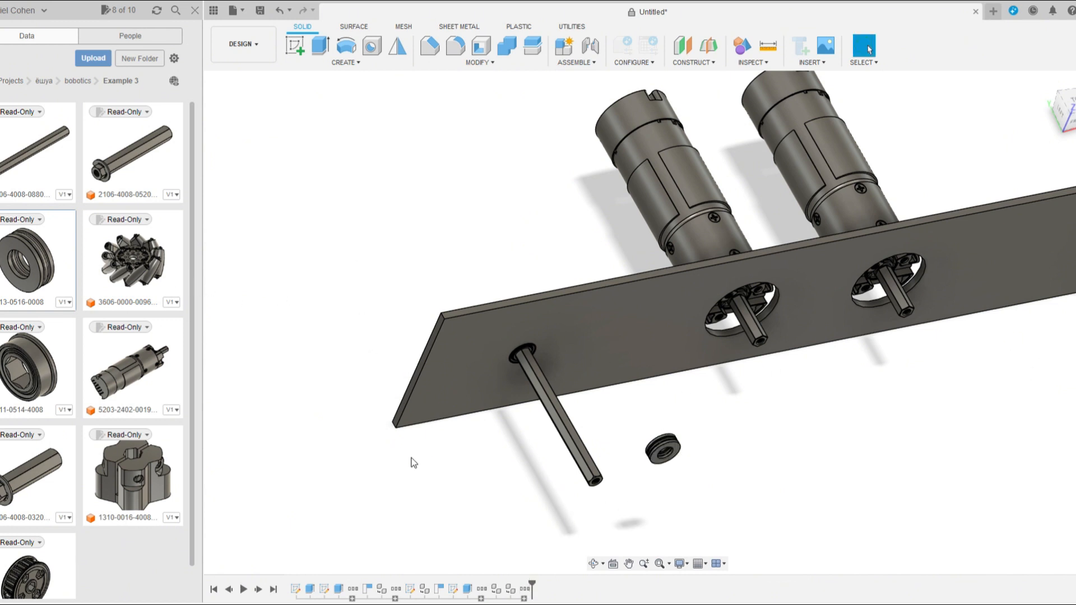
pyautogui.hotkey('ctrl', 'v')
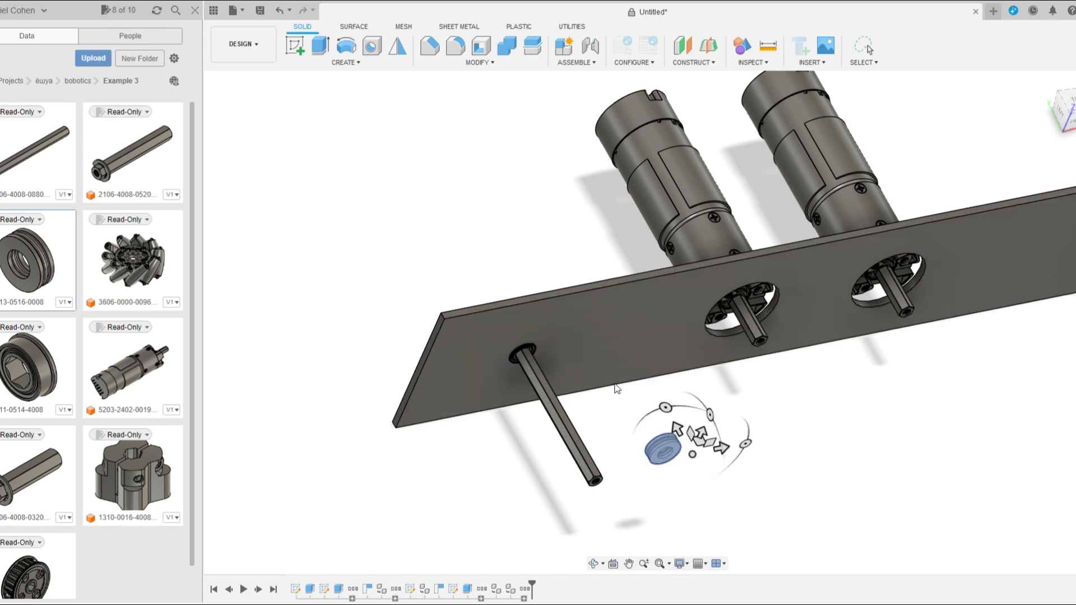
pyautogui.keyDown('shift'); pyautogui.moveTo(614, 386); pyautogui.dragTo(668, 408, button='middle'); pyautogui.keyUp('shift')
pyautogui.scroll(4, 751, 443)
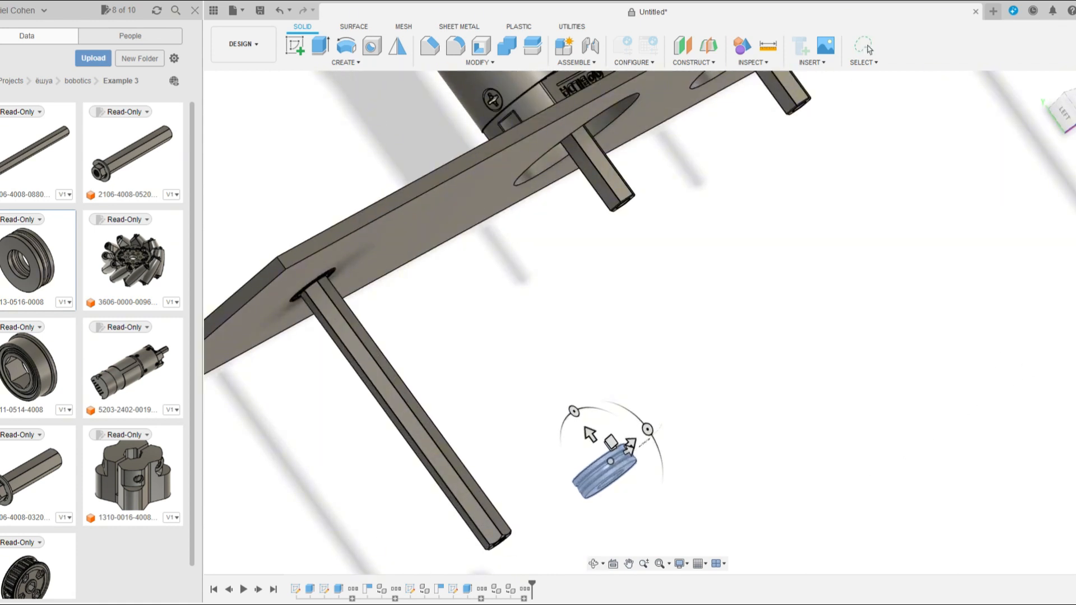
pyautogui.keyDown('shift'); pyautogui.moveTo(751, 443); pyautogui.dragTo(1018, 283, button='middle'); pyautogui.keyUp('shift')
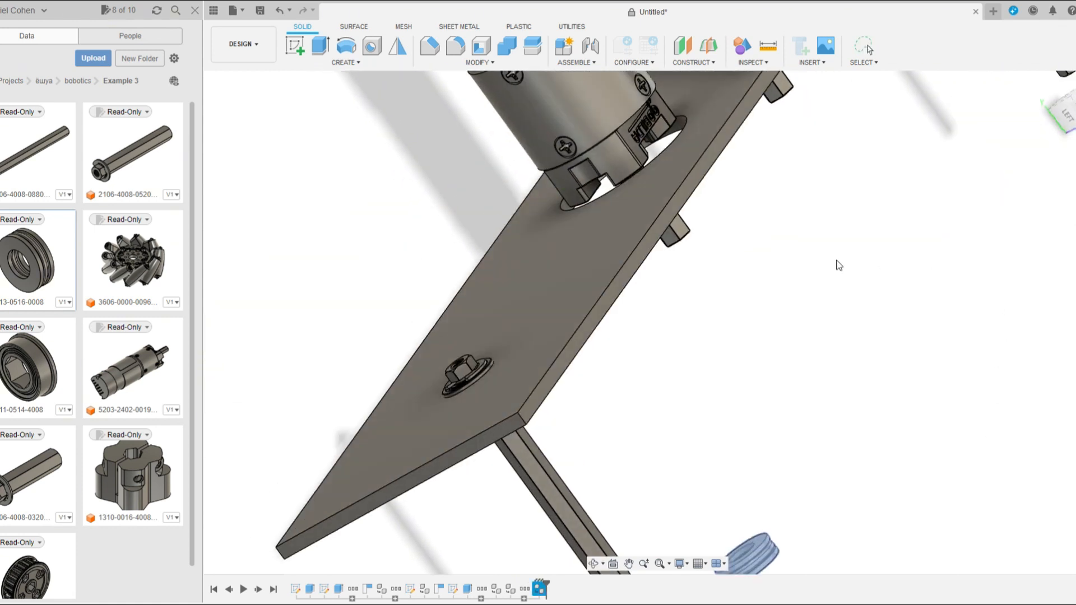
# Align the thrust bearing with the ring of the plate's end bearing, seating it around the axle against the plate
pyautogui.scroll(-5, 839, 265)
pyautogui.scroll(8, 752, 422)
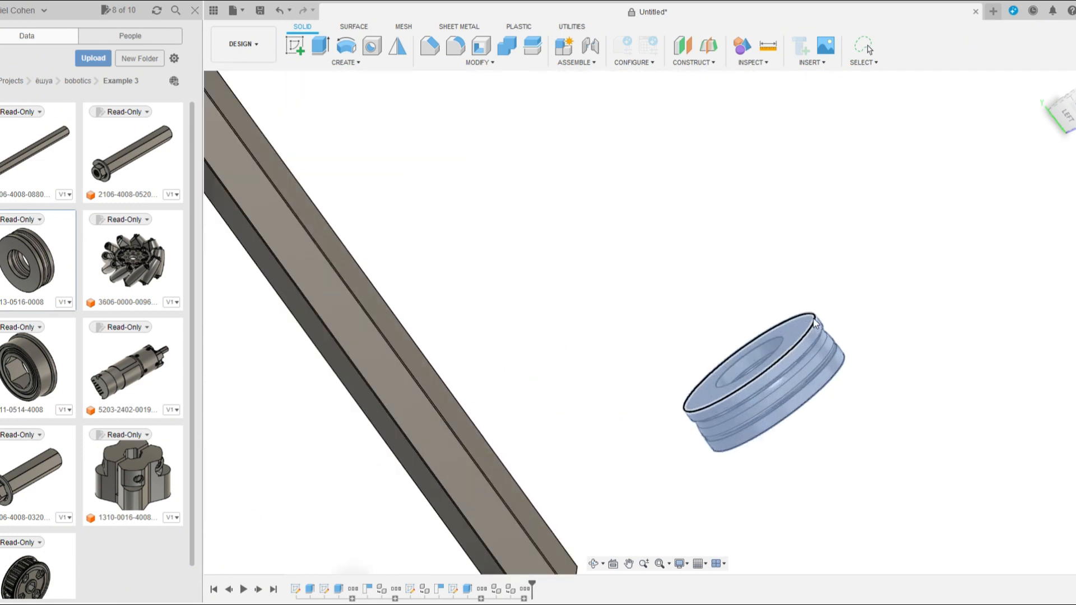
pyautogui.scroll(-2, 976, 318)
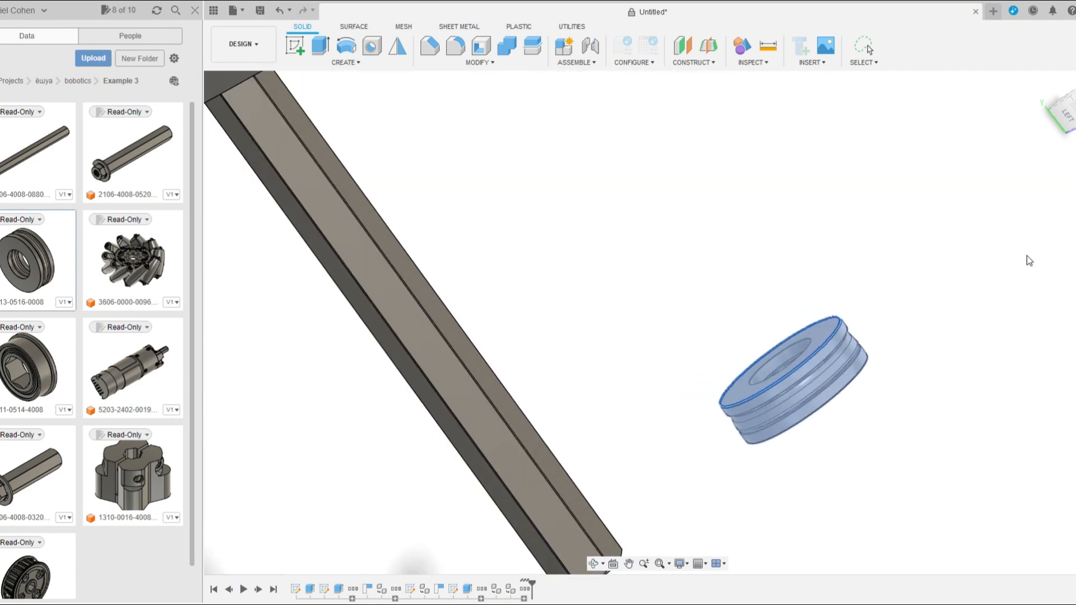
pyautogui.scroll(3, 822, 342)
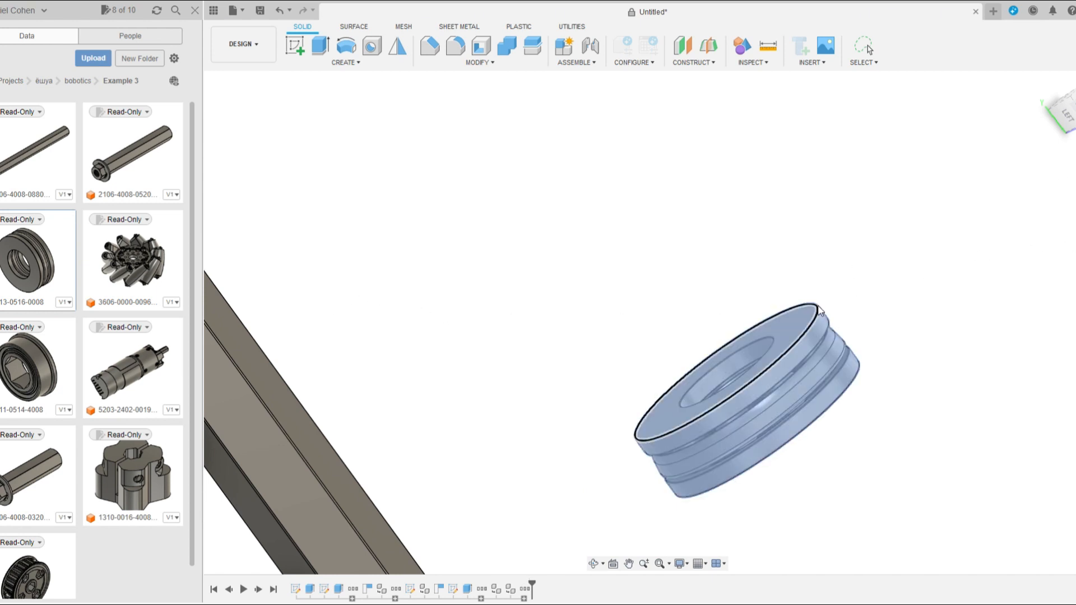
pyautogui.scroll(-6, 711, 278)
pyautogui.scroll(8, 443, 104)
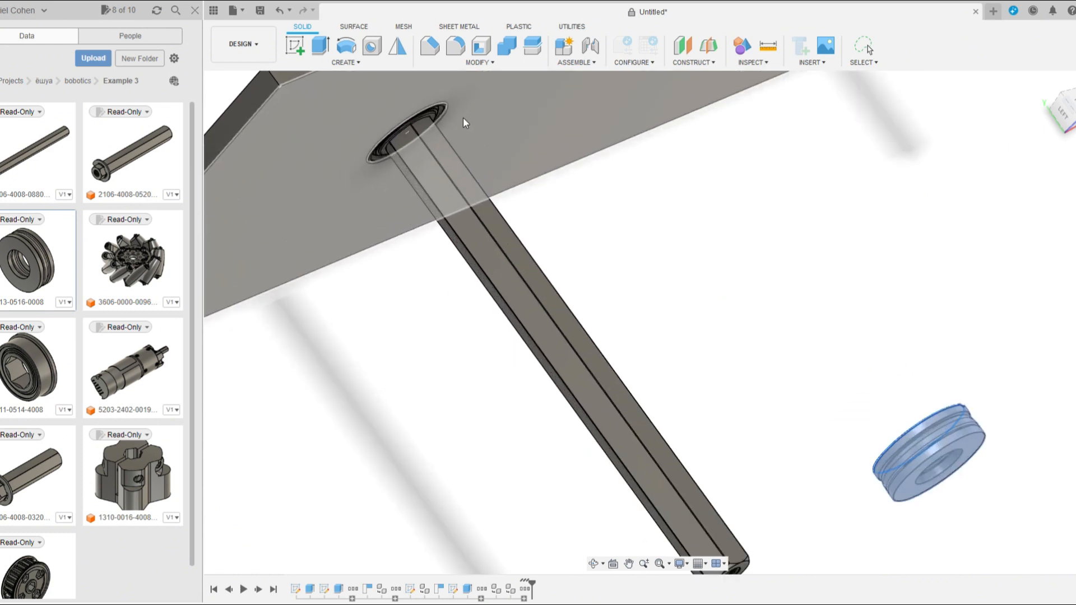
pyautogui.scroll(3, 436, 98)
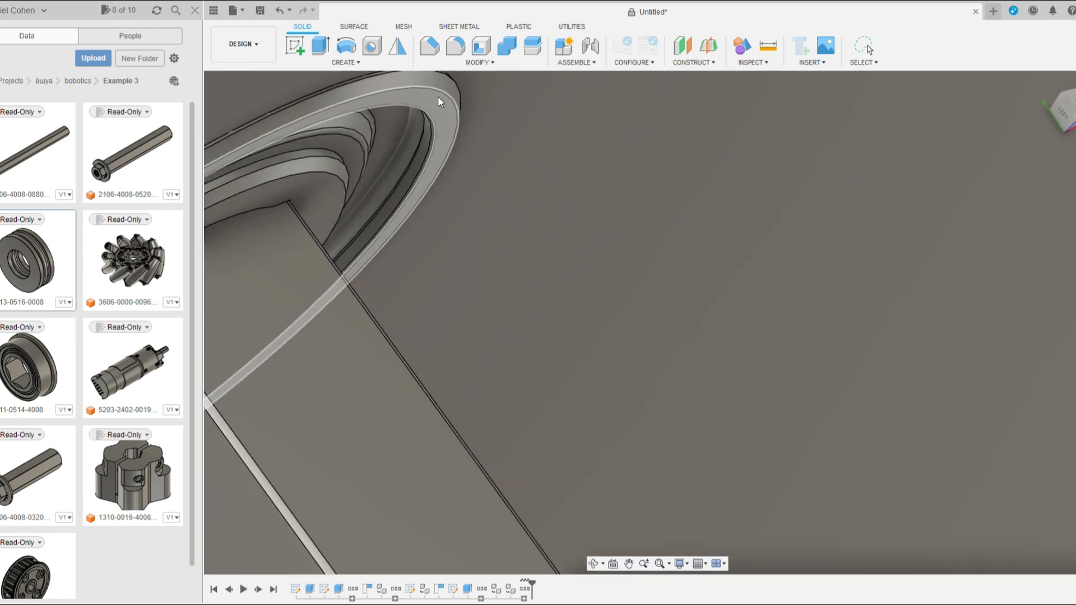
pyautogui.scroll(4, 617, 245)
pyautogui.scroll(-5, 617, 244)
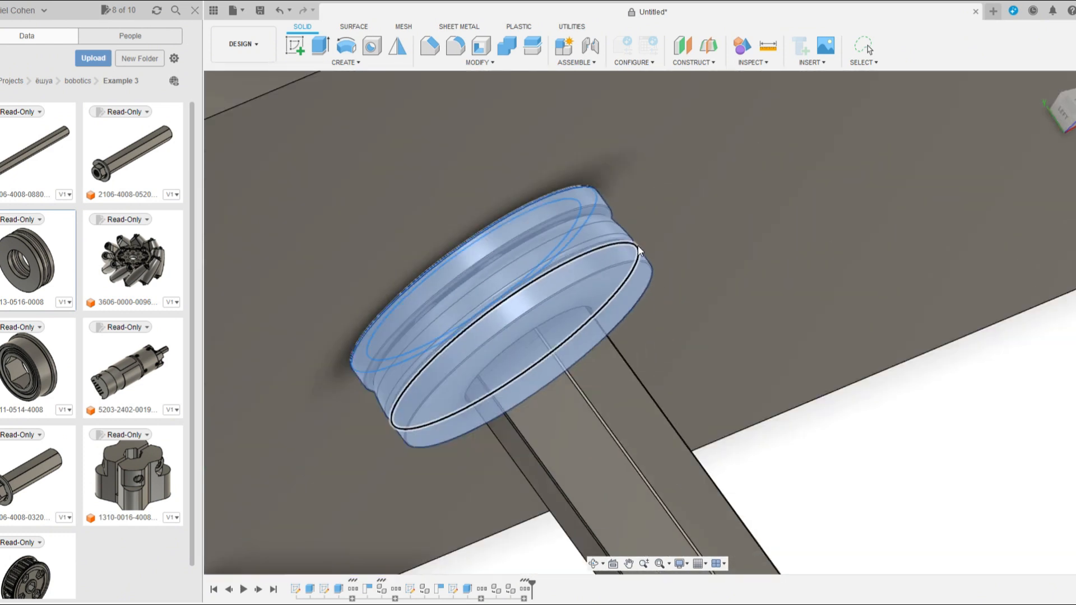
pyautogui.scroll(-5, 797, 354)
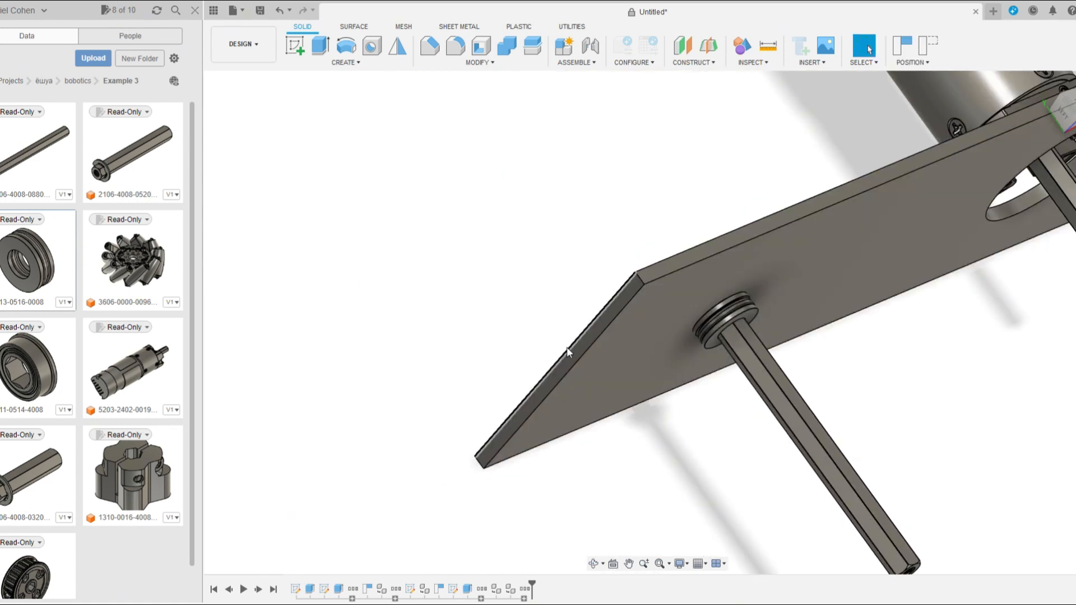
# Copy the seated thrust bearing and align the copy with the bearing ring around the axle at the plate's opposite end
pyautogui.scroll(4, 896, 326)
pyautogui.scroll(1, 910, 328)
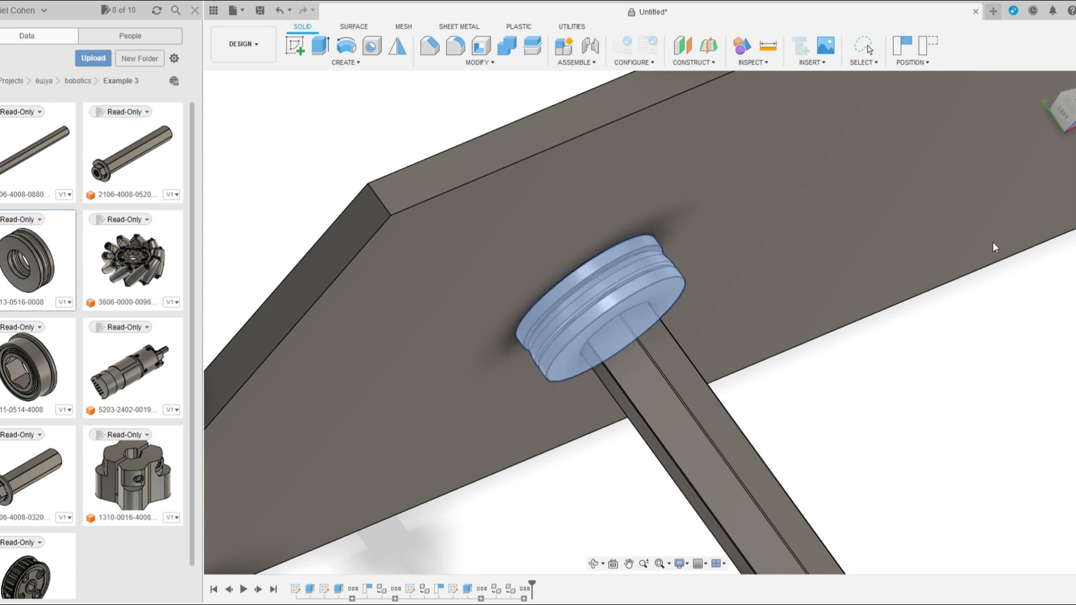
pyautogui.scroll(-2, 775, 324)
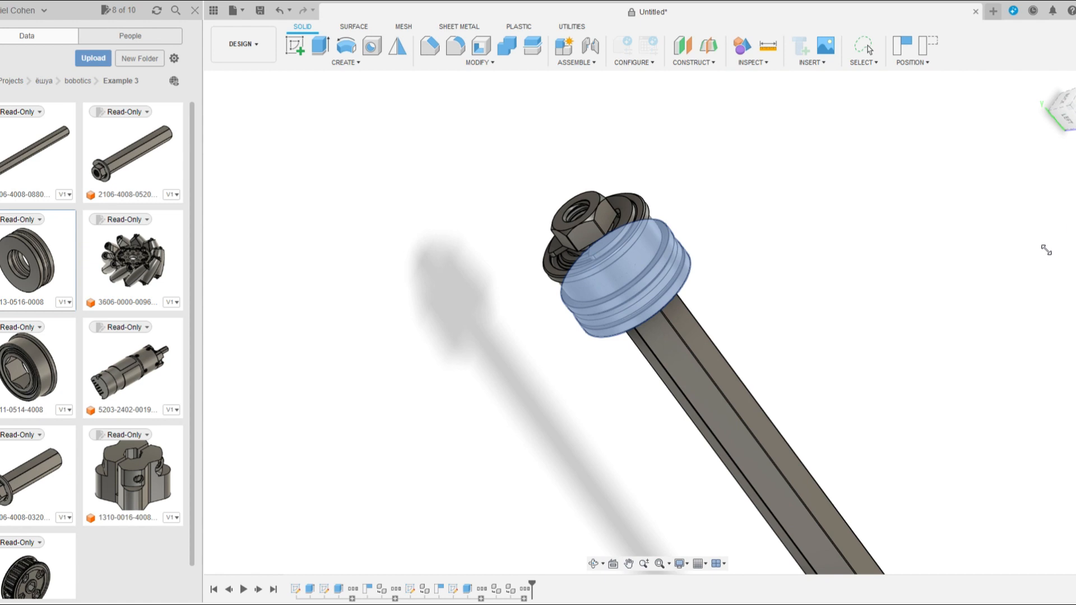
pyautogui.scroll(5, 661, 240)
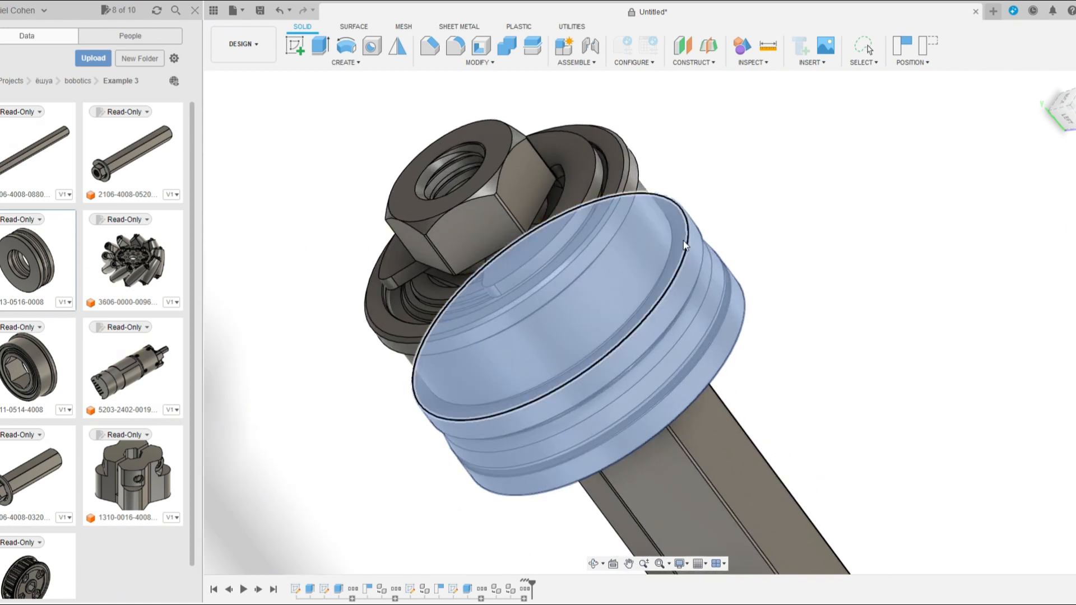
pyautogui.scroll(-4, 503, 283)
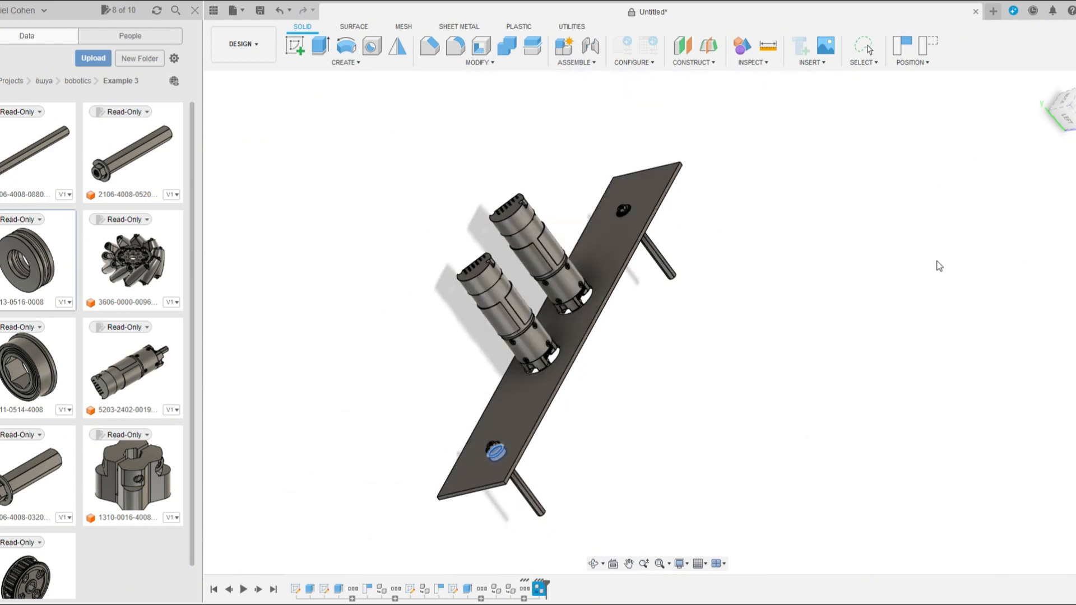
pyautogui.scroll(-3, 697, 351)
pyautogui.keyDown('shift'); pyautogui.moveTo(707, 359); pyautogui.dragTo(697, 342, button='middle'); pyautogui.keyUp('shift')
pyautogui.scroll(10, 836, 308)
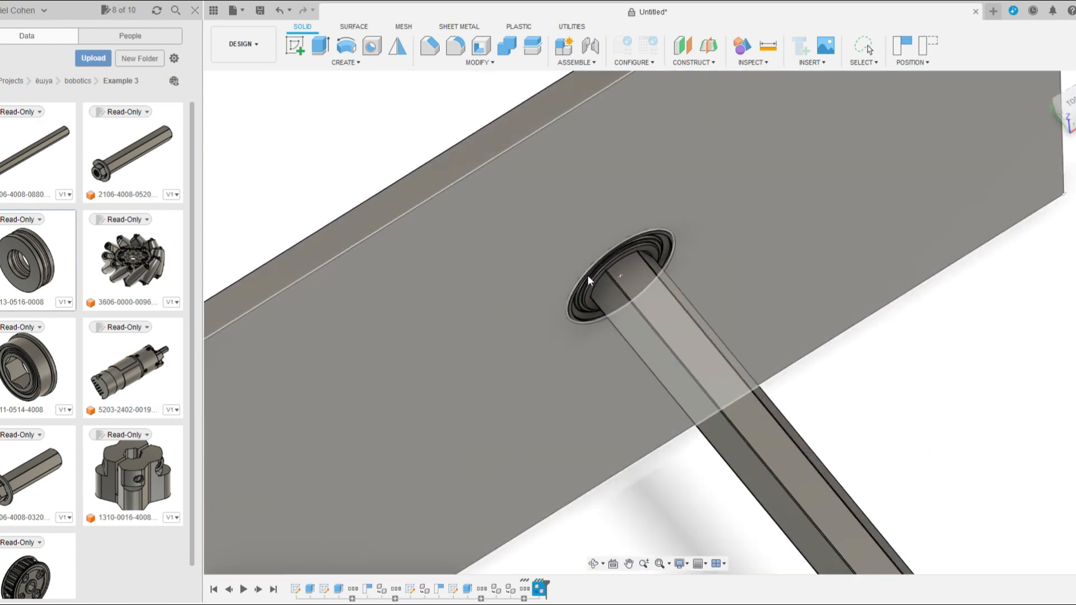
pyautogui.scroll(8, 588, 281)
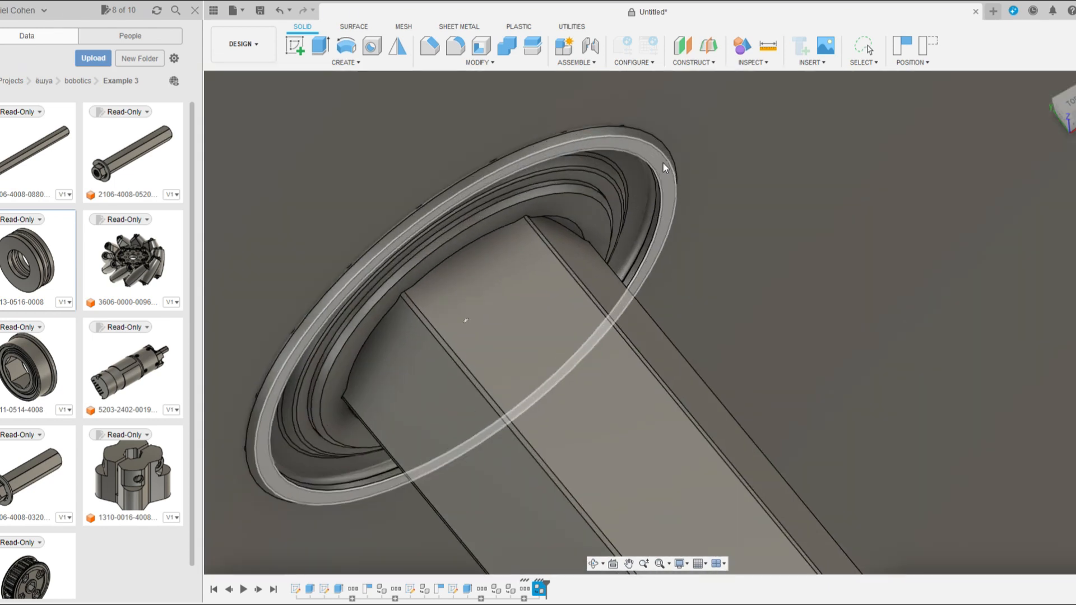
pyautogui.click(671, 184)
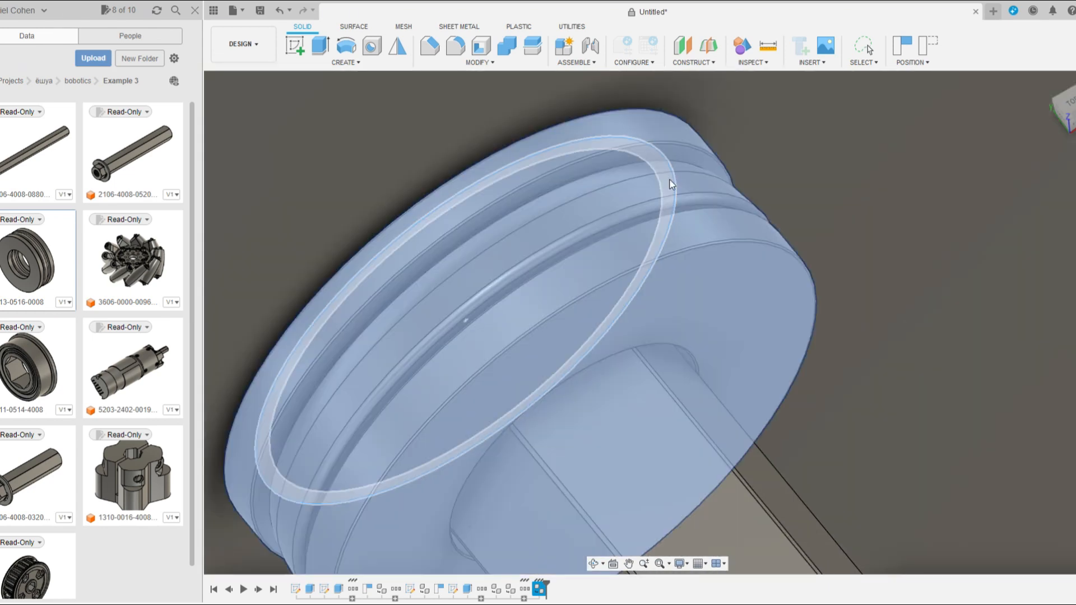
pyautogui.scroll(-4, 721, 246)
pyautogui.press('Escape')
pyautogui.scroll(-5, 717, 278)
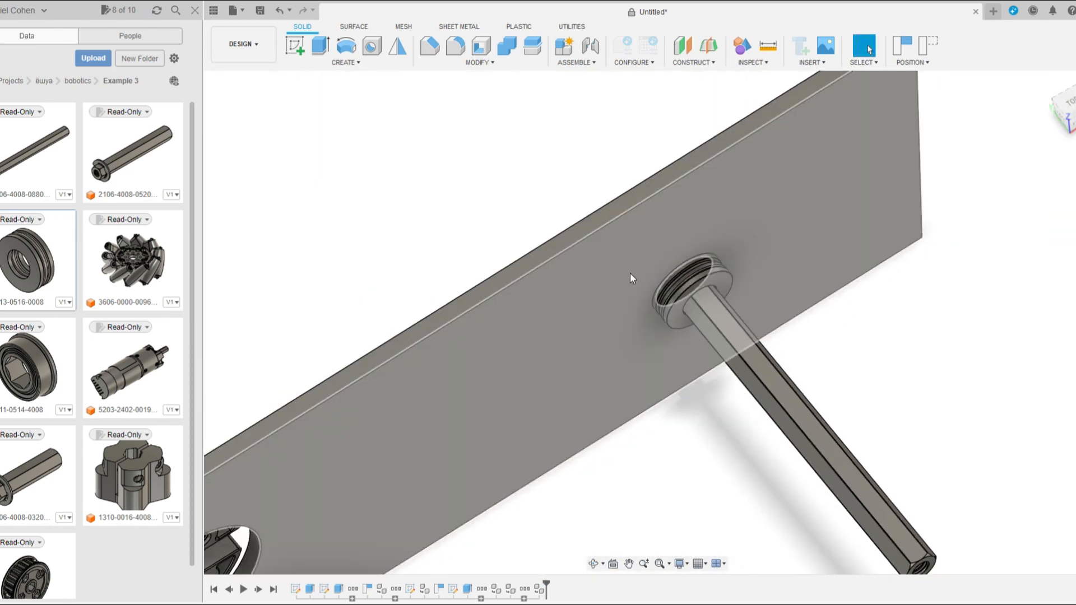
pyautogui.scroll(-8, 717, 287)
pyautogui.keyDown('shift'); pyautogui.moveTo(776, 327); pyautogui.dragTo(727, 412, button='middle'); pyautogui.keyUp('shift')
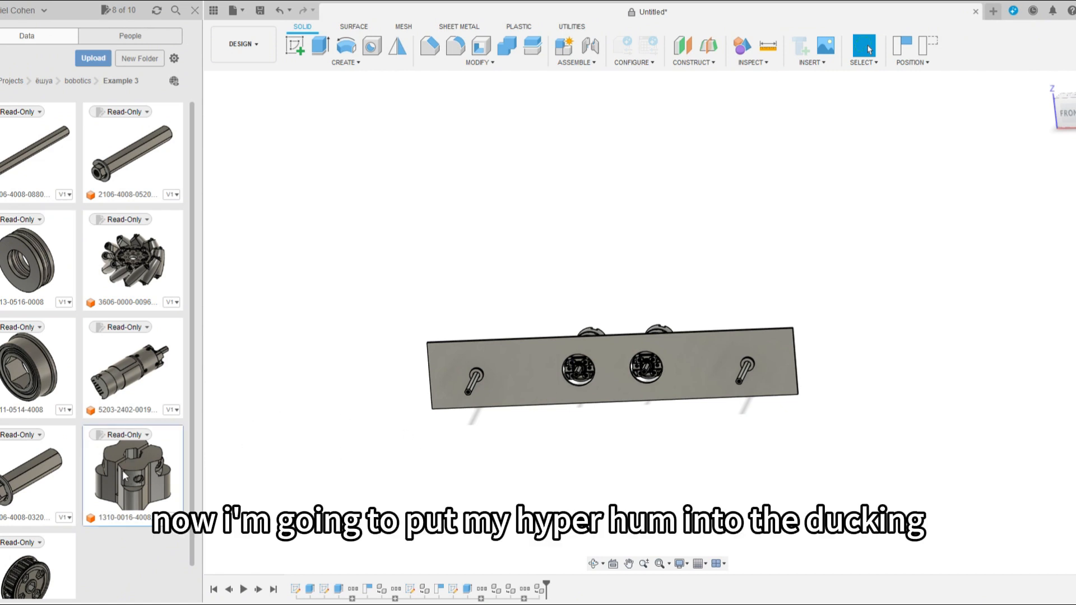
pyautogui.moveTo(122, 475); pyautogui.dragTo(448, 539)
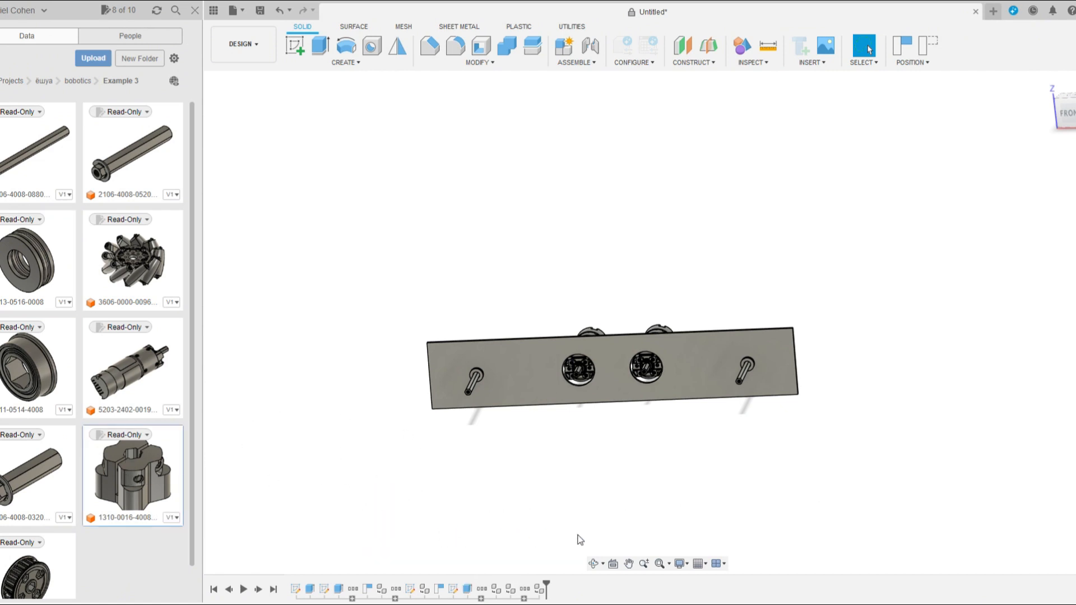
pyautogui.keyDown('shift'); pyautogui.moveTo(578, 448); pyautogui.dragTo(709, 387, button='middle'); pyautogui.keyUp('shift')
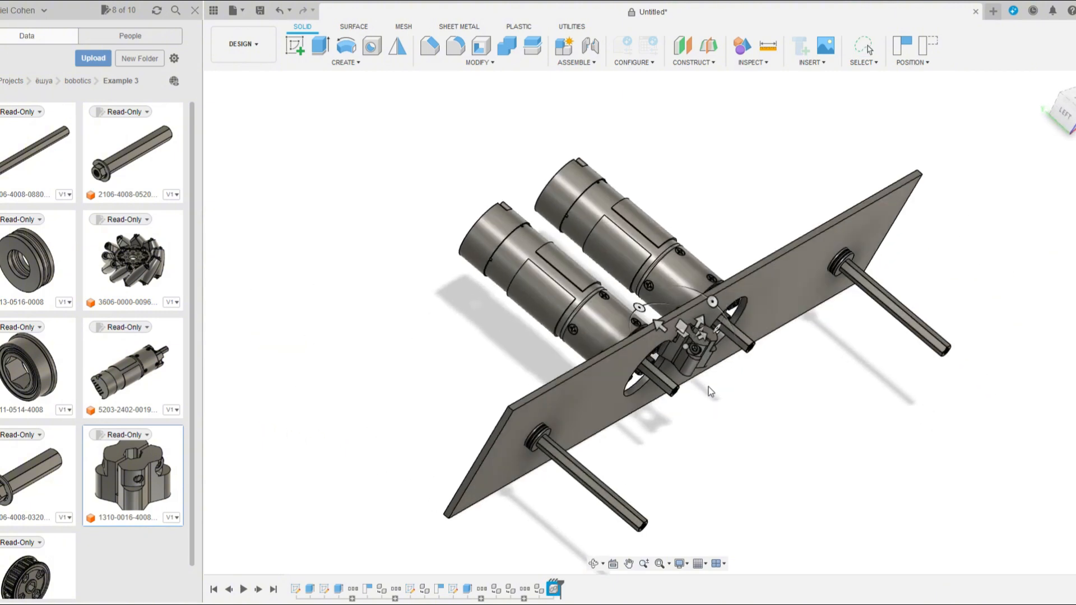
pyautogui.moveTo(639, 308); pyautogui.dragTo(875, 507)
pyautogui.scroll(-3, 499, 297)
pyautogui.keyDown('shift'); pyautogui.moveTo(499, 297); pyautogui.dragTo(1066, 429, button='middle'); pyautogui.keyUp('shift')
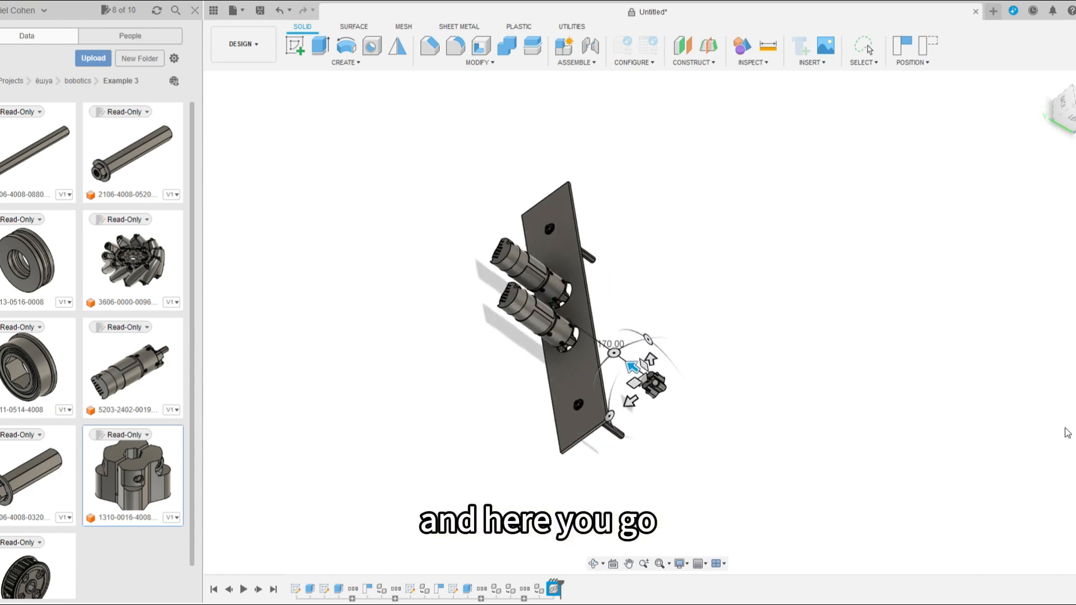
pyautogui.press('Return')
# Examine the inserted hub's hex bore, clamping gap and curved outer surfaces from both ends
pyautogui.scroll(10, 626, 396)
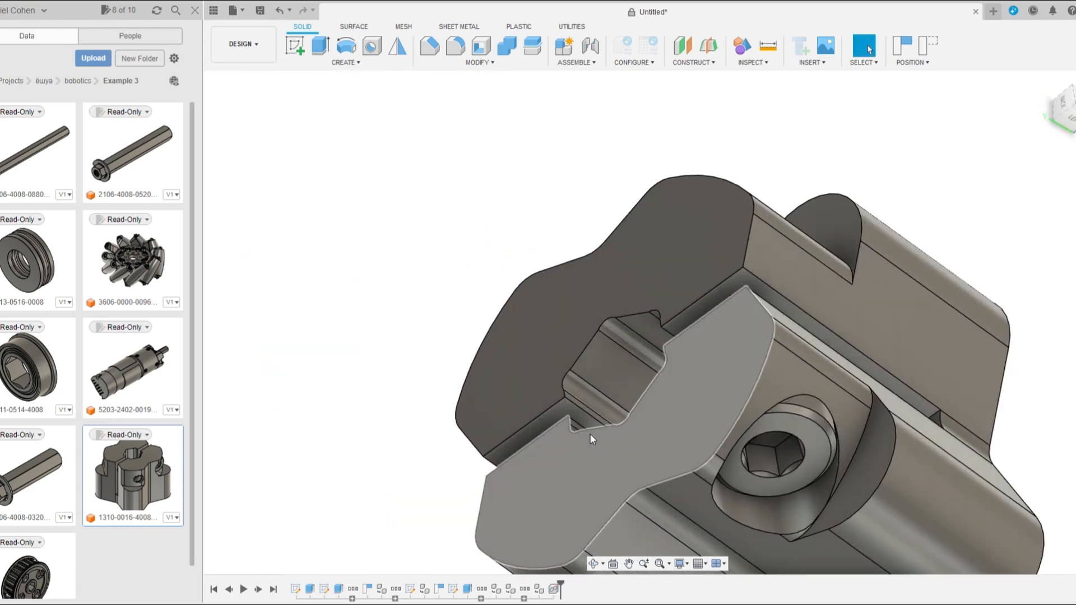
pyautogui.keyDown('shift'); pyautogui.moveTo(591, 434); pyautogui.dragTo(619, 491, button='middle'); pyautogui.keyUp('shift')
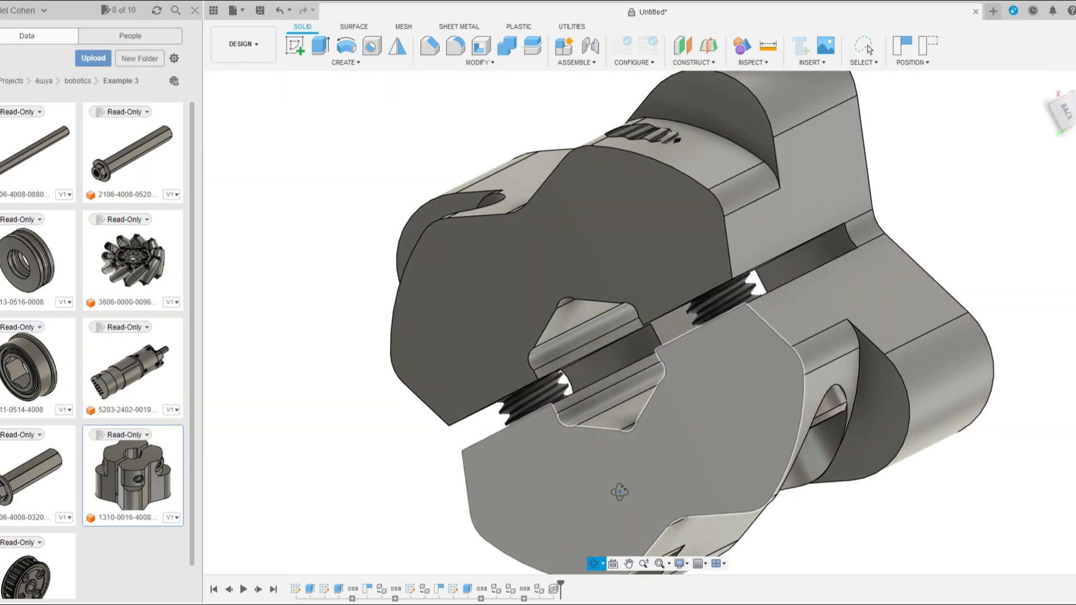
pyautogui.scroll(-8, 594, 433)
pyautogui.keyDown('shift'); pyautogui.moveTo(800, 420); pyautogui.dragTo(837, 494, button='middle'); pyautogui.keyUp('shift')
pyautogui.scroll(-3, 744, 428)
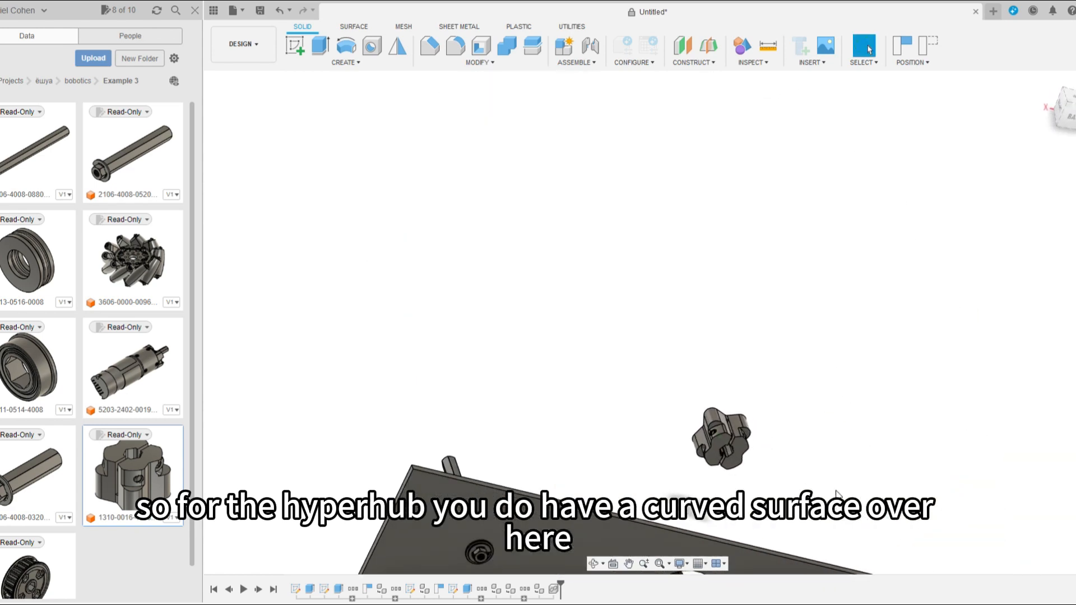
# Capture the hub's moved position in front of the plate as the starting point for its alignment
pyautogui.scroll(6, 744, 446)
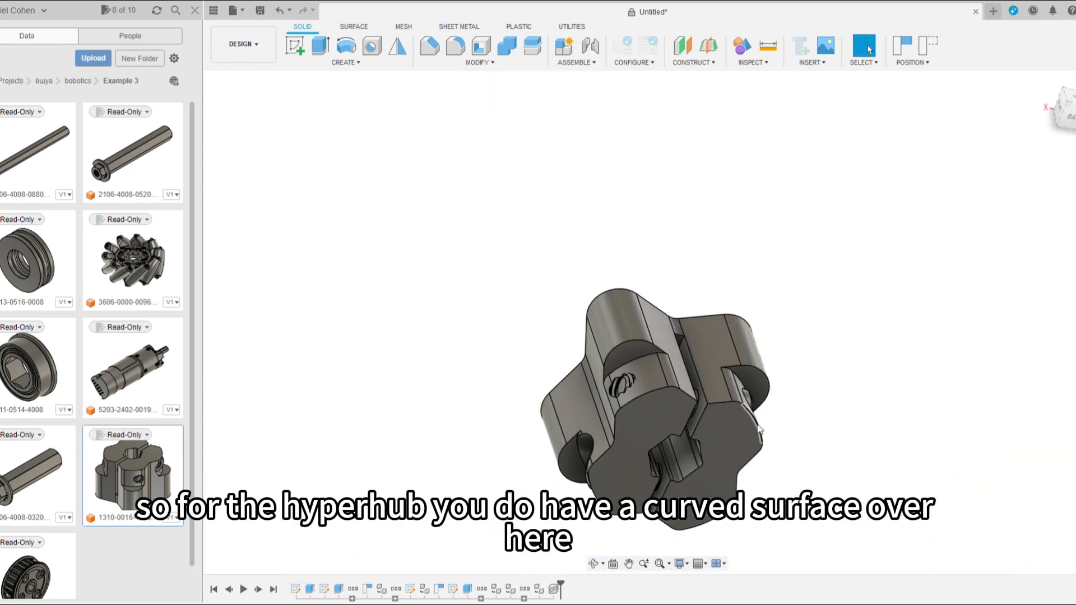
pyautogui.scroll(-5, 731, 426)
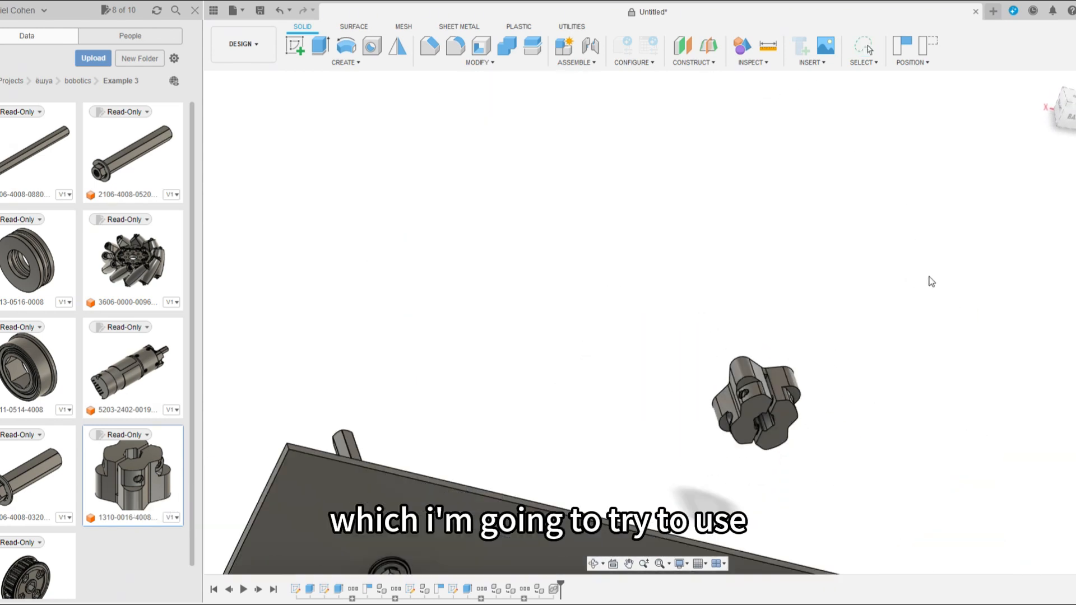
pyautogui.press('Return')
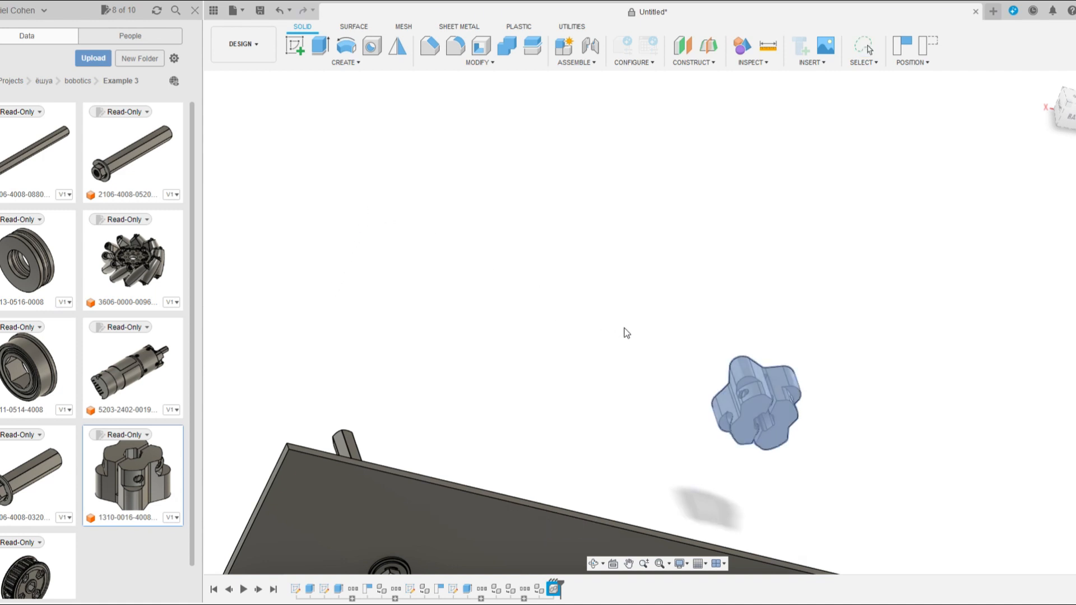
pyautogui.click(587, 357)
pyautogui.keyDown('shift'); pyautogui.moveTo(585, 353); pyautogui.dragTo(561, 358, button='middle'); pyautogui.keyUp('shift')
pyautogui.scroll(-5, 472, 329)
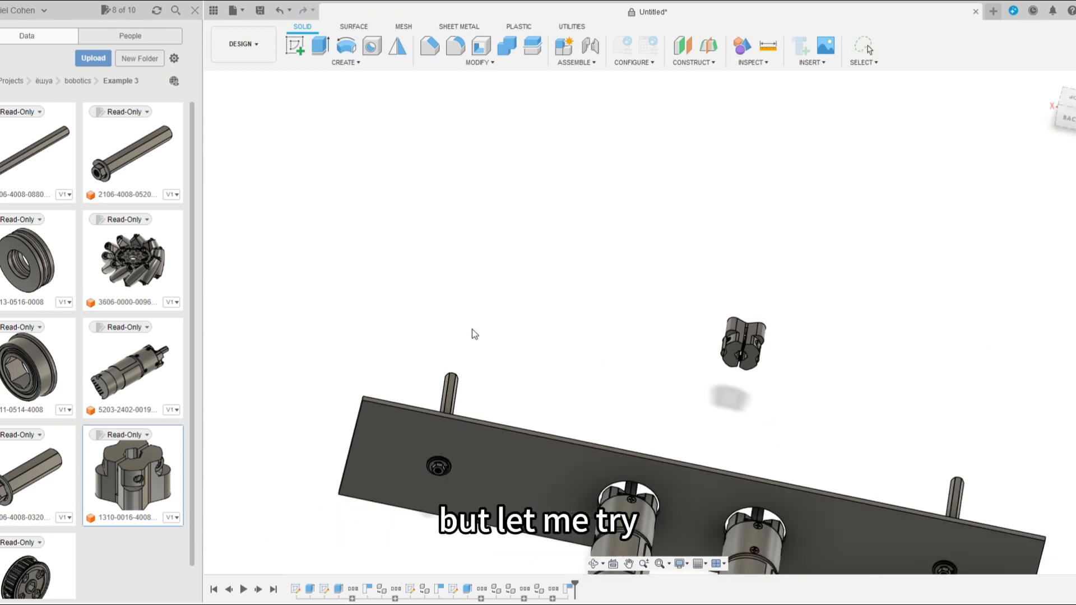
# Try to align the hub by its curved end edge with the thrust bearing's outer ring on the hex axle
pyautogui.scroll(5, 897, 325)
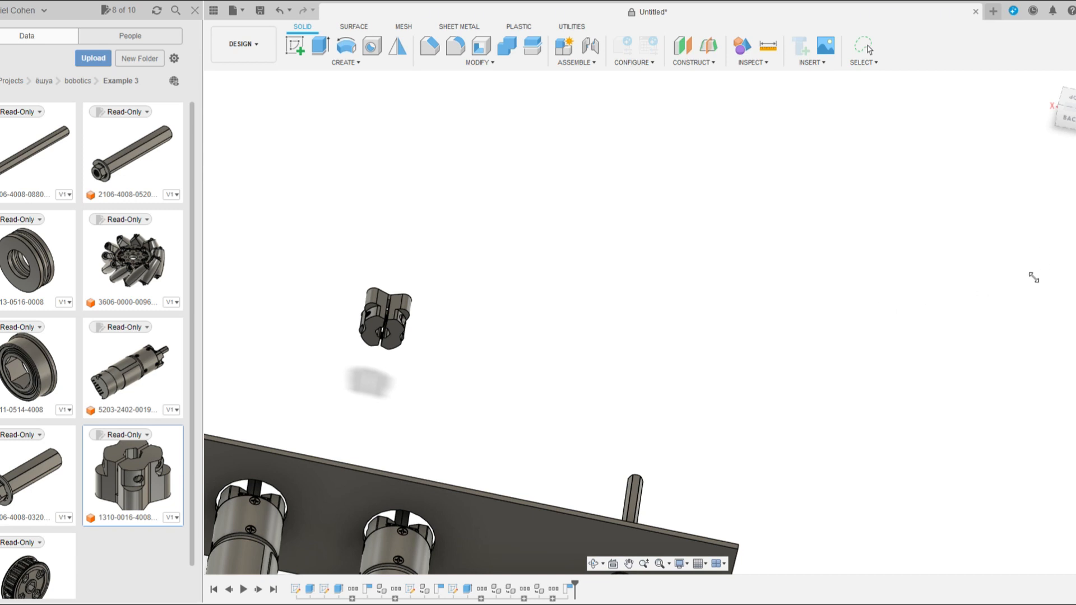
pyautogui.scroll(2, 1016, 303)
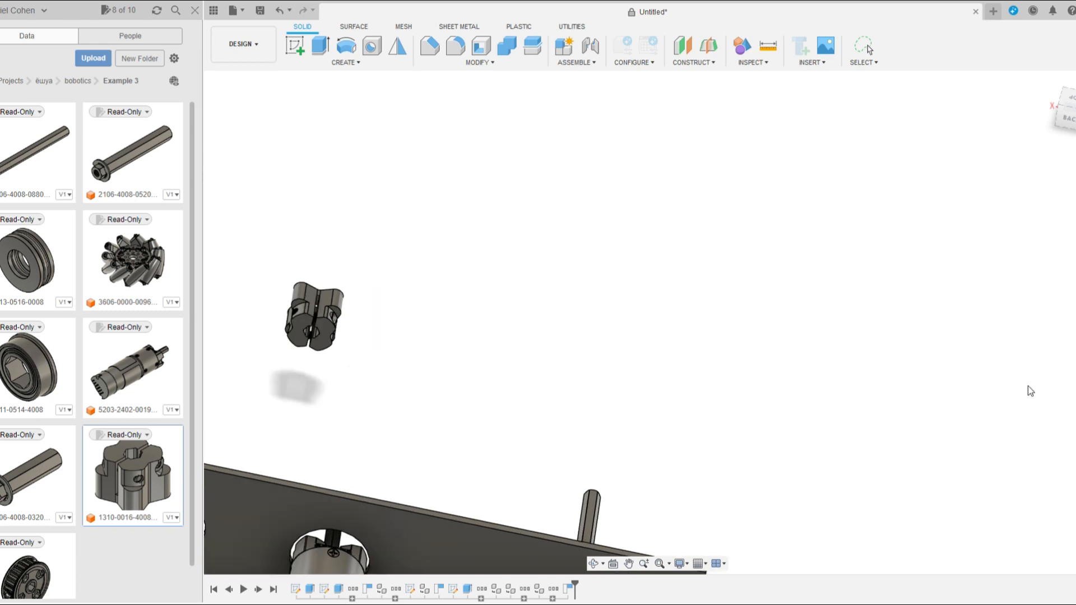
pyautogui.scroll(-5, 1030, 391)
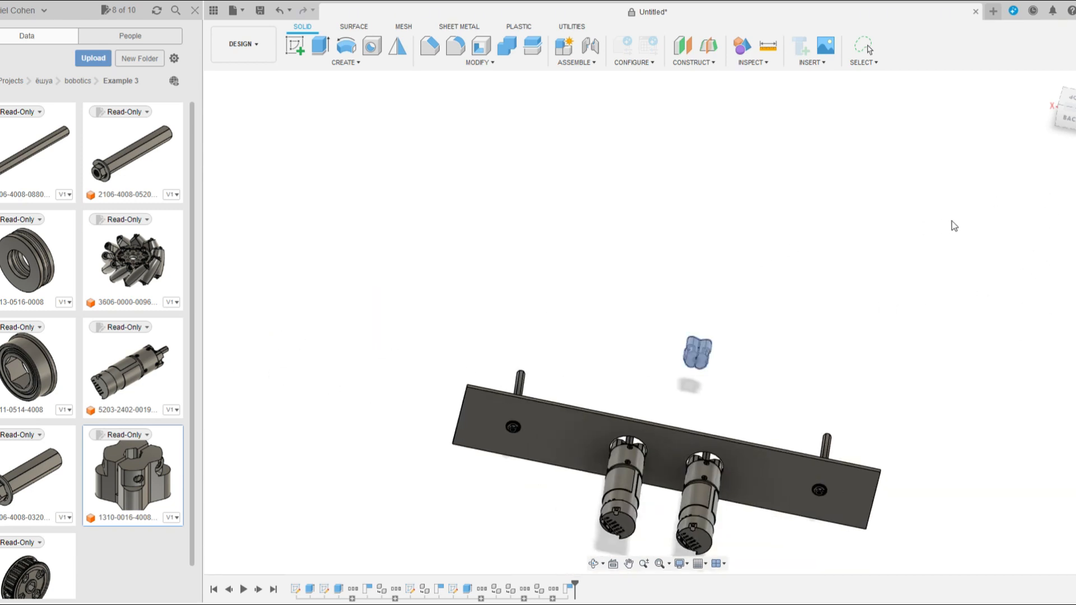
pyautogui.scroll(8, 665, 398)
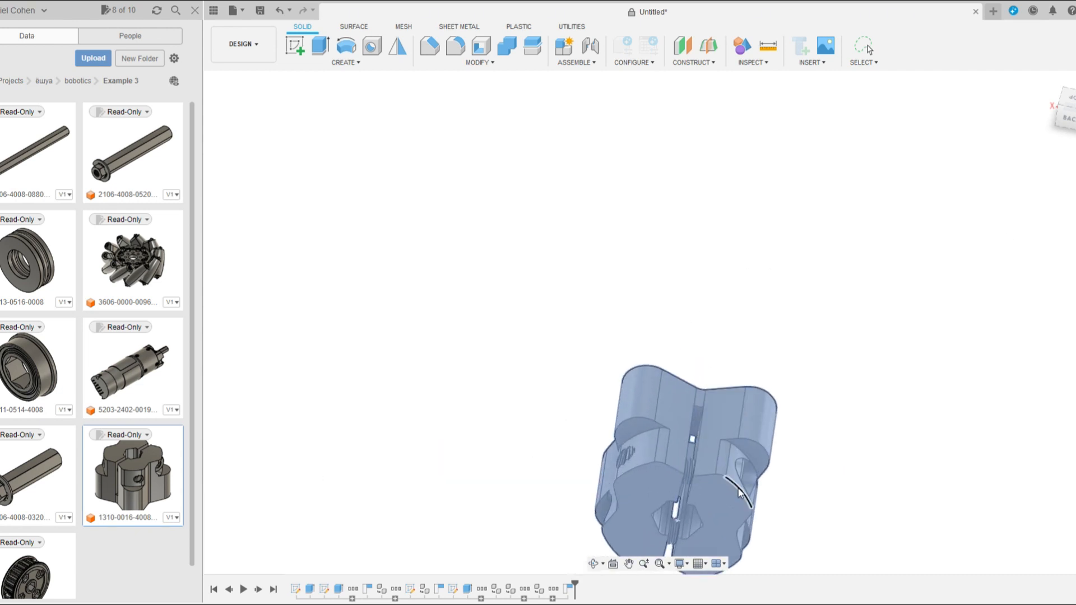
pyautogui.scroll(-8, 553, 261)
pyautogui.keyDown('shift'); pyautogui.moveTo(634, 328); pyautogui.dragTo(747, 449, button='middle'); pyautogui.keyUp('shift')
pyautogui.scroll(6, 590, 402)
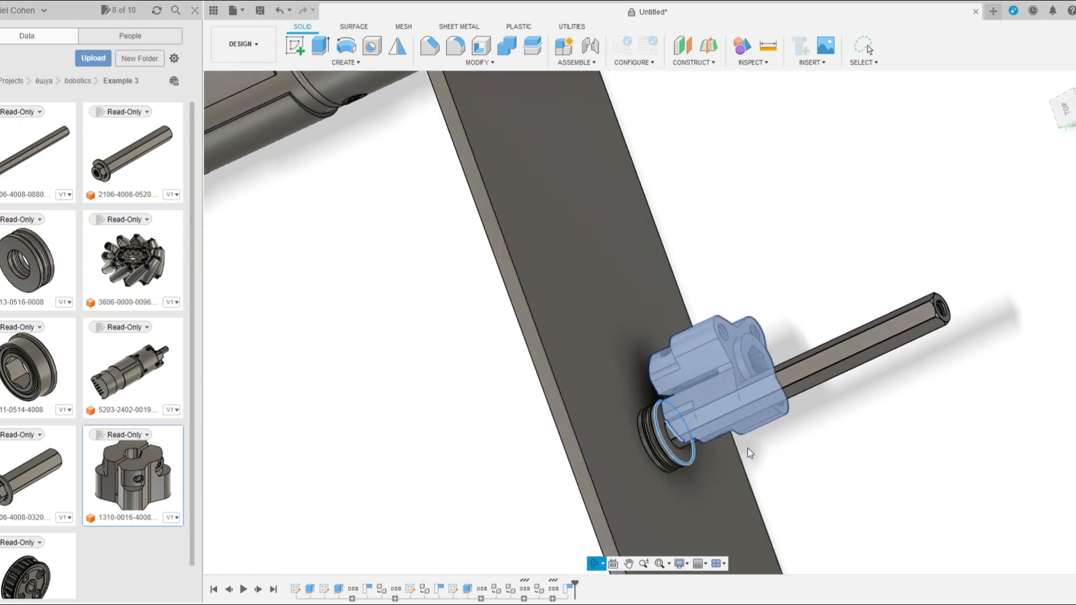
pyautogui.press('Escape')
# Start a sketch on the hub's flat end face, the one facing the plate, beside the hex bore
pyautogui.scroll(-7, 632, 363)
pyautogui.keyDown('shift'); pyautogui.moveTo(639, 362); pyautogui.dragTo(667, 350, button='middle'); pyautogui.keyUp('shift')
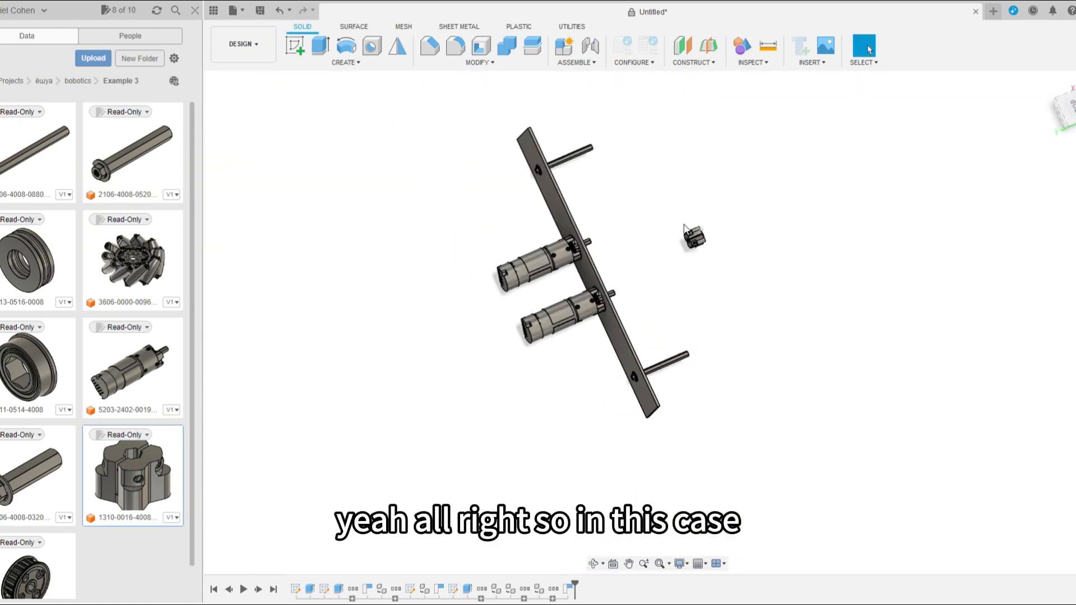
pyautogui.scroll(6, 685, 244)
pyautogui.scroll(4, 686, 278)
pyautogui.keyDown('shift'); pyautogui.moveTo(685, 279); pyautogui.dragTo(551, 302, button='middle'); pyautogui.keyUp('shift')
pyautogui.scroll(-5, 607, 333)
pyautogui.keyDown('shift'); pyautogui.moveTo(607, 334); pyautogui.dragTo(675, 327, button='middle'); pyautogui.keyUp('shift')
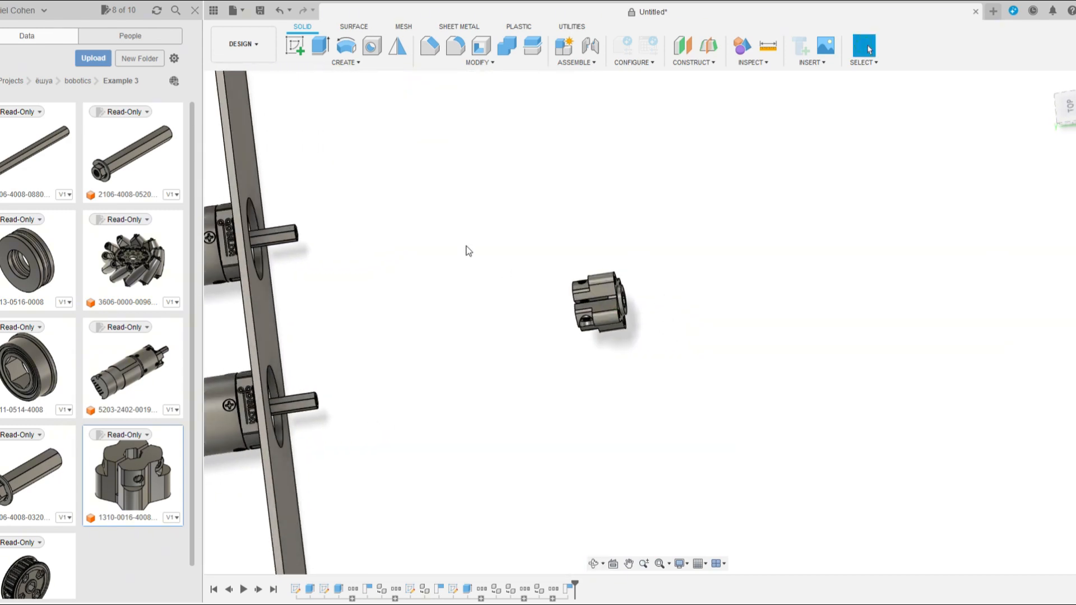
pyautogui.click(291, 51)
pyautogui.moveTo(527, 330)
pyautogui.keyDown('shift'); pyautogui.mouseDown(button='middle')
pyautogui.moveTo(557, 345)
pyautogui.moveTo(581, 334)
pyautogui.mouseUp(button='middle'); pyautogui.keyUp('shift')
pyautogui.scroll(7, 569, 320)
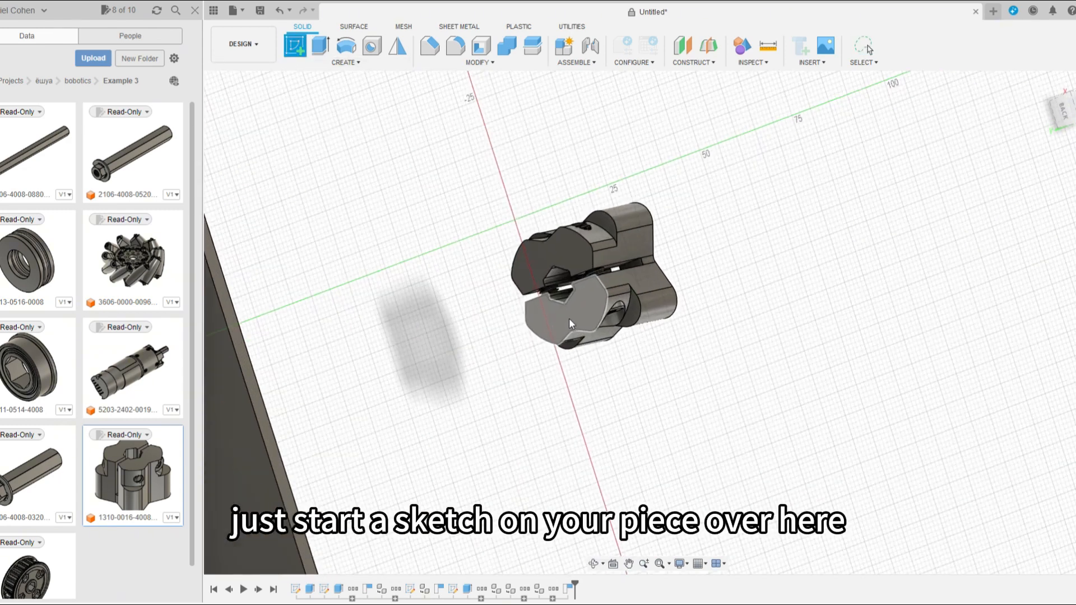
pyautogui.scroll(-6, 600, 322)
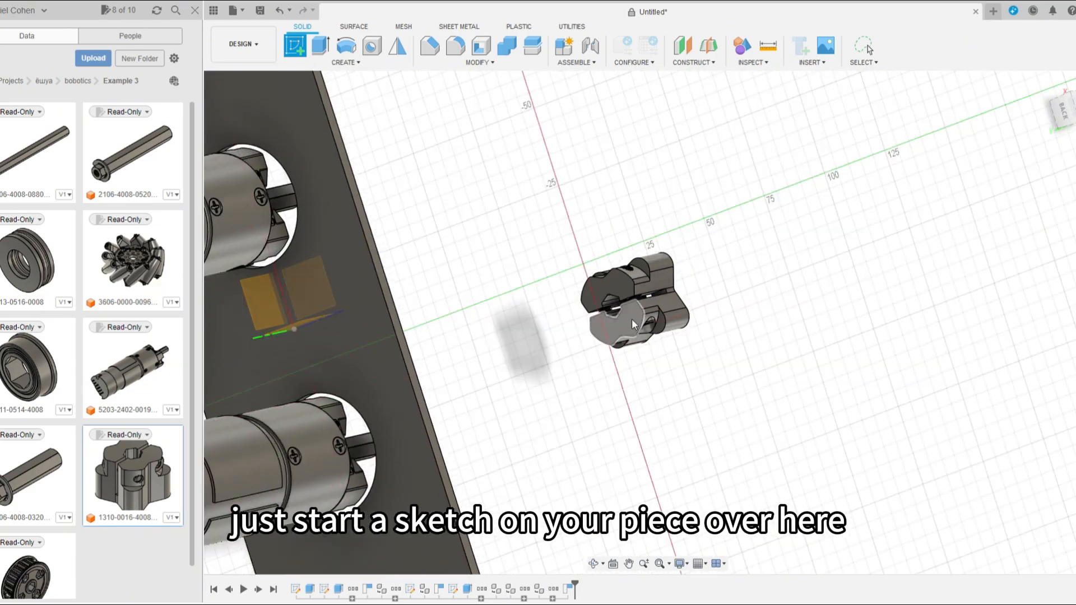
pyautogui.scroll(4, 631, 318)
pyautogui.click(623, 321)
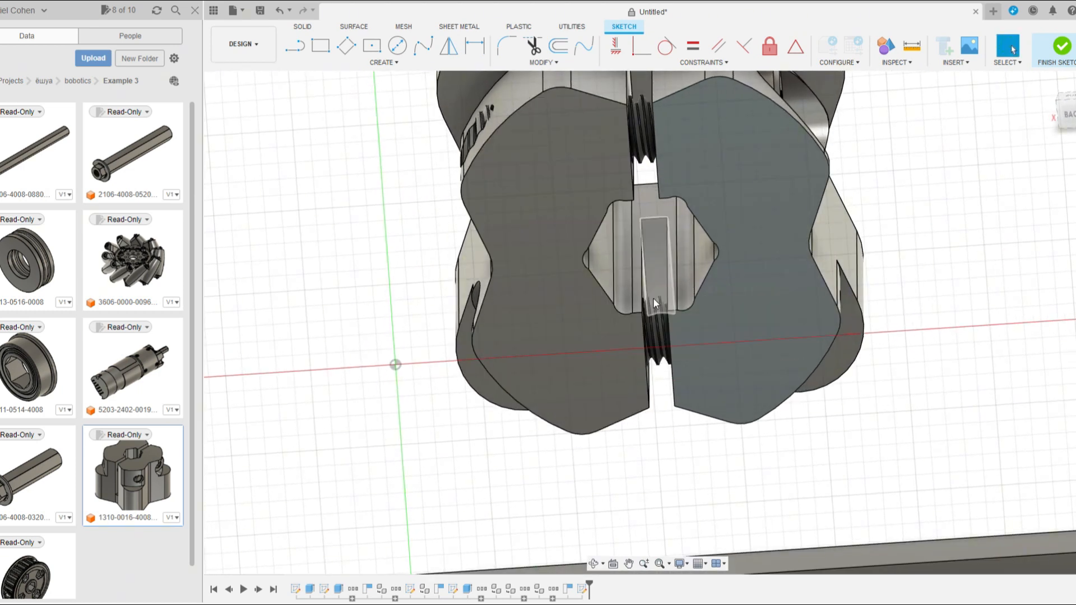
# Draw a line from the corner of the hub's hex bore to the bore's centre, and finish the sketch
pyautogui.press('p')
pyautogui.click(721, 253)
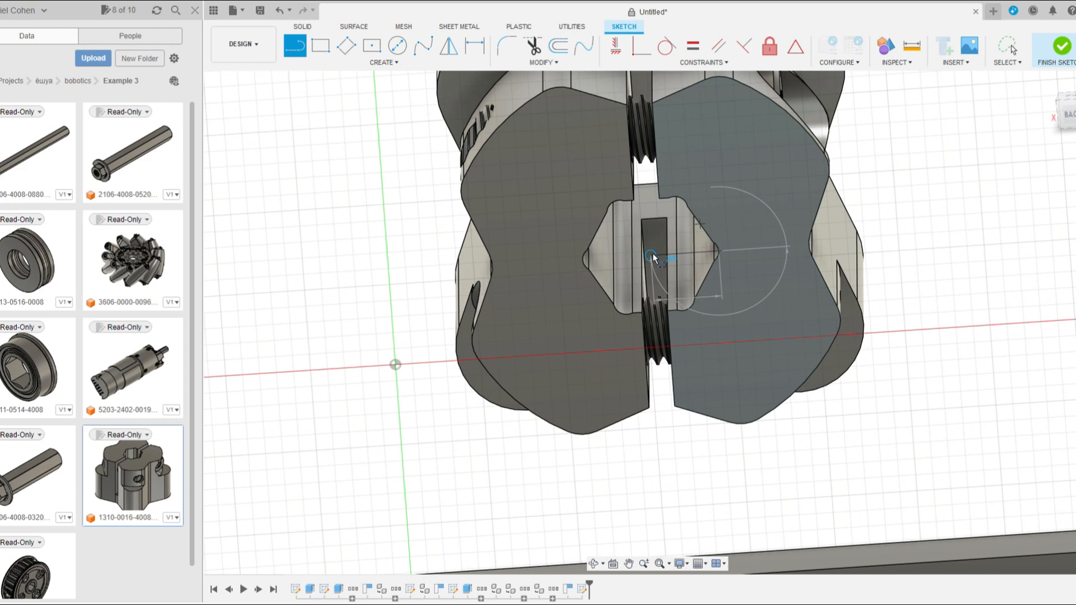
pyautogui.click(651, 257)
pyautogui.press('Escape')
pyautogui.moveTo(653, 259)
pyautogui.keyDown('shift'); pyautogui.mouseDown(button='middle')
pyautogui.moveTo(710, 279)
pyautogui.moveTo(695, 300)
pyautogui.moveTo(644, 263)
pyautogui.mouseUp(button='middle'); pyautogui.keyUp('shift')
pyautogui.scroll(-3, 614, 264)
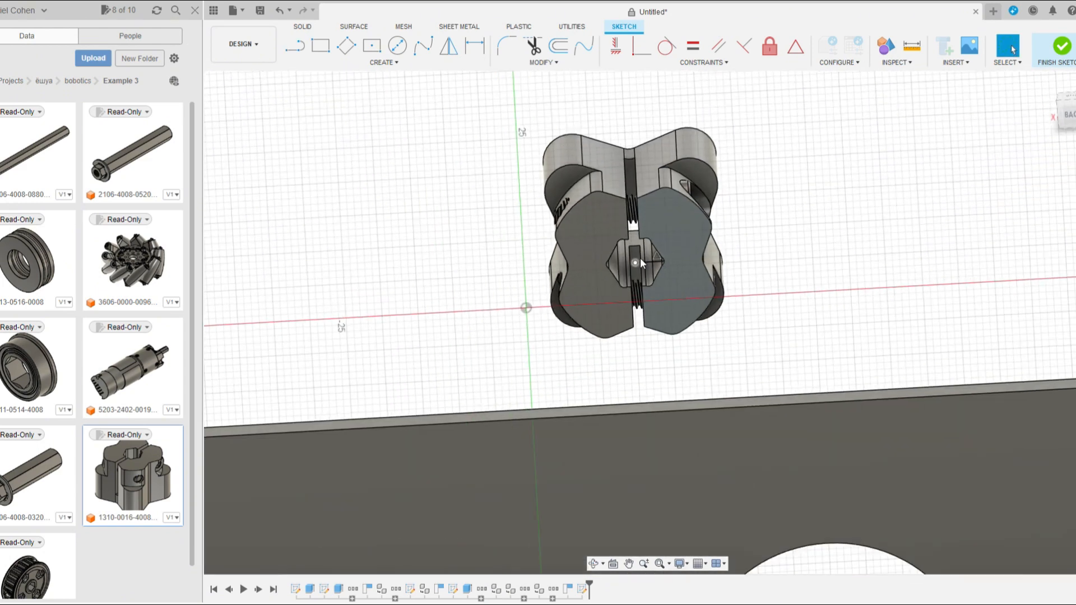
pyautogui.scroll(5, 640, 257)
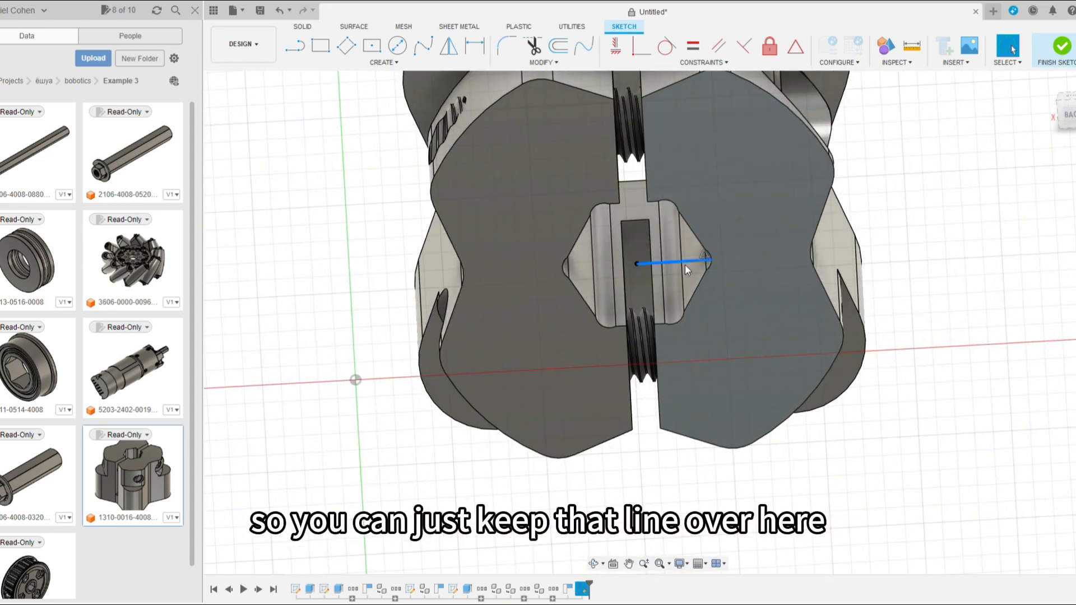
pyautogui.click(879, 273)
pyautogui.scroll(-2, 874, 260)
pyautogui.click(1060, 47)
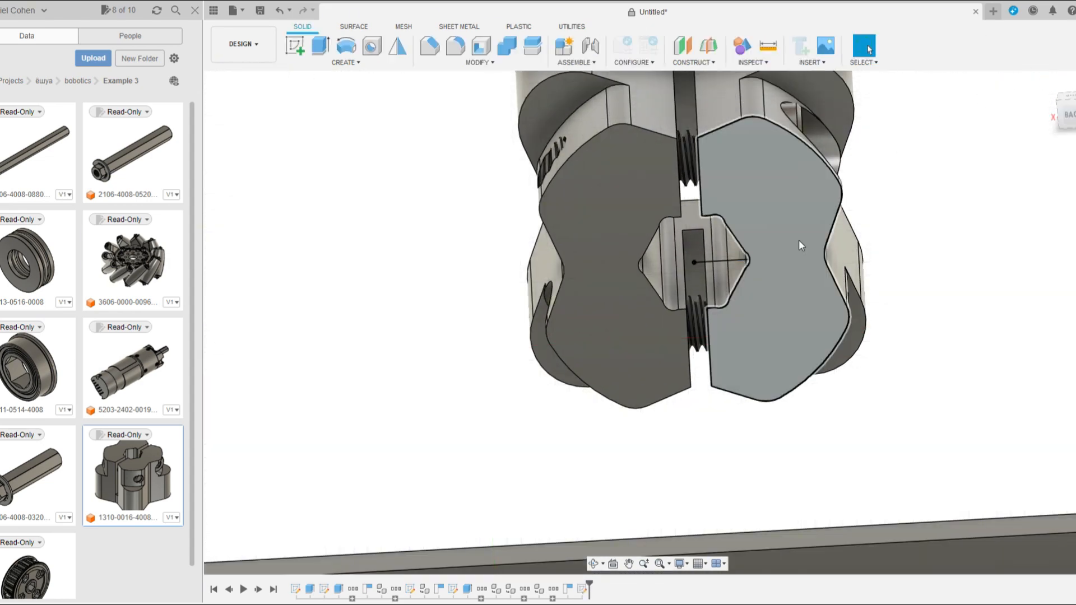
pyautogui.scroll(-2, 744, 263)
pyautogui.scroll(-2, 731, 263)
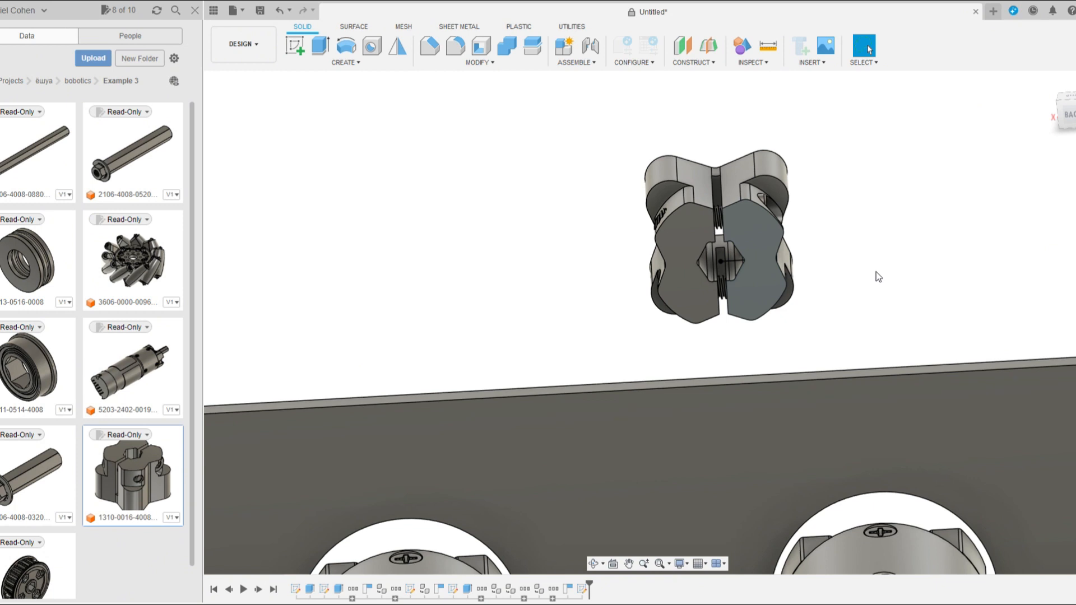
pyautogui.scroll(-5, 859, 287)
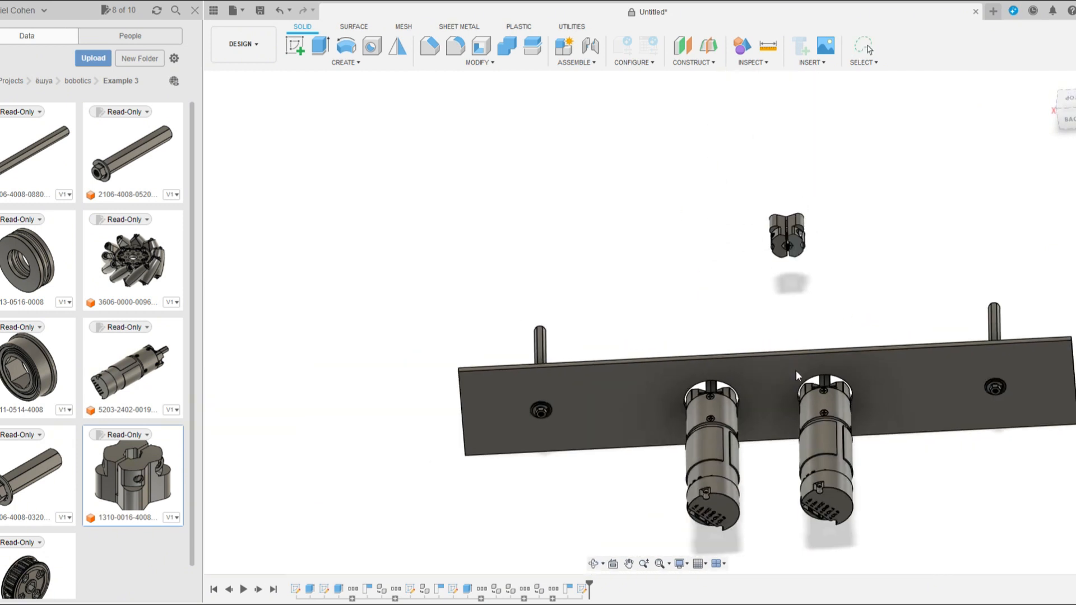
pyautogui.scroll(10, 717, 270)
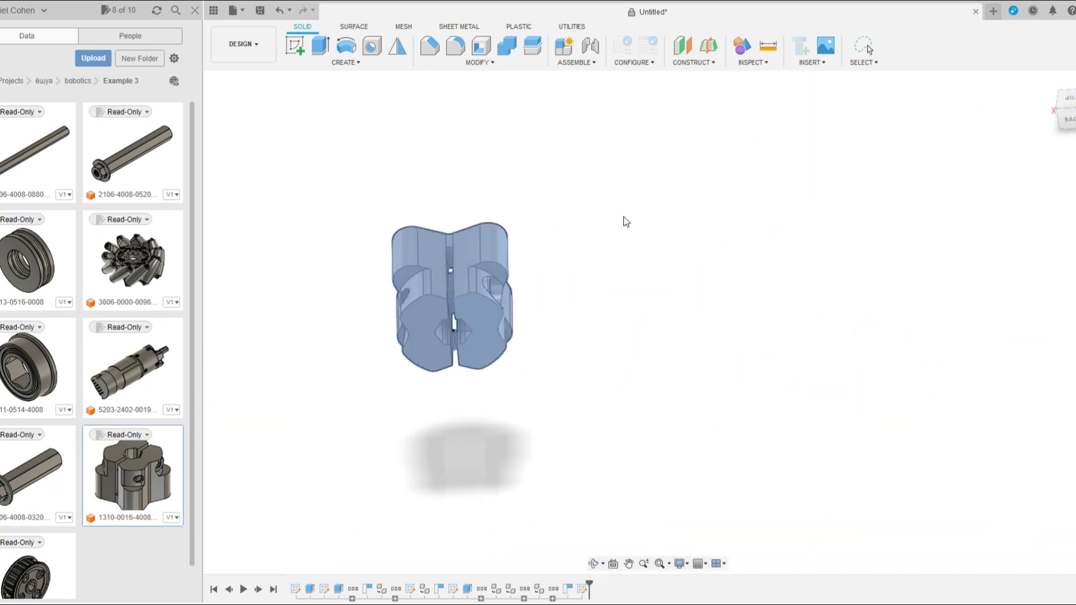
pyautogui.scroll(-2, 818, 287)
pyautogui.scroll(4, 517, 348)
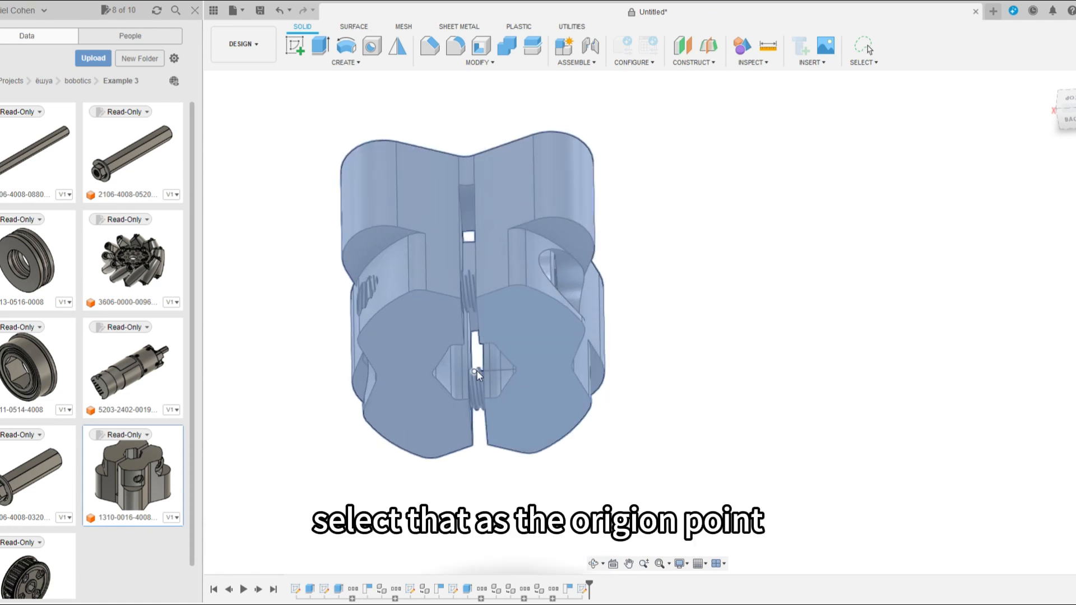
pyautogui.click(476, 371)
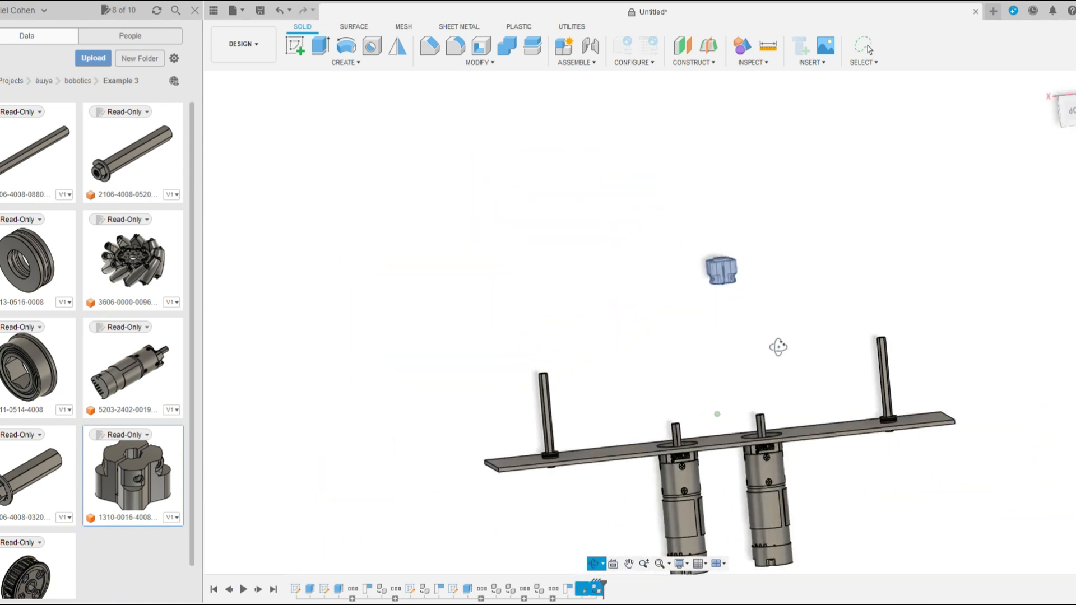
pyautogui.scroll(5, 908, 407)
pyautogui.click(909, 389)
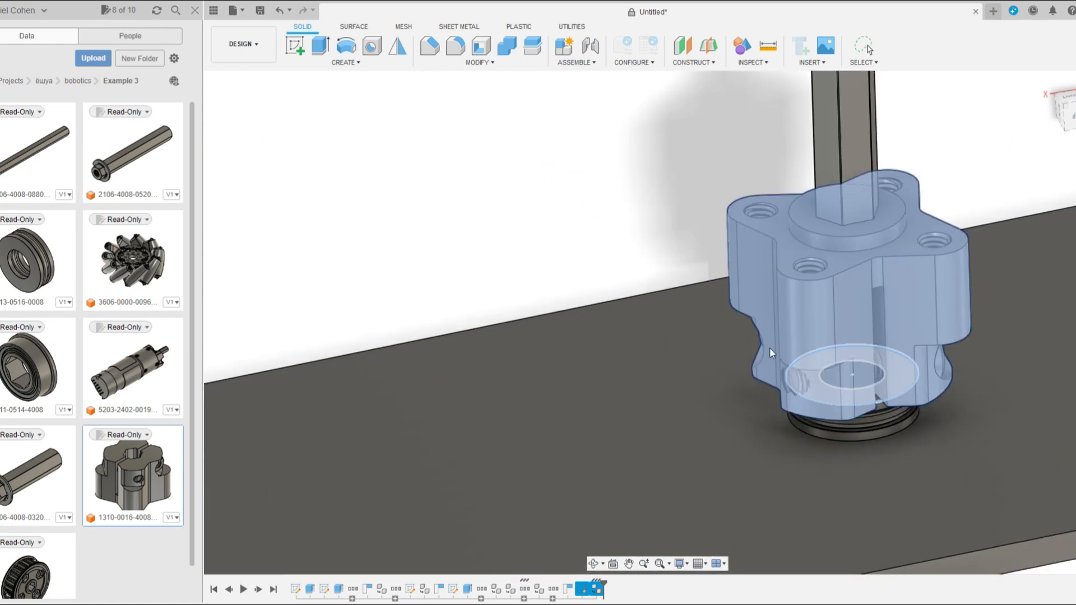
pyautogui.scroll(-3, 681, 311)
pyautogui.scroll(-5, 1048, 292)
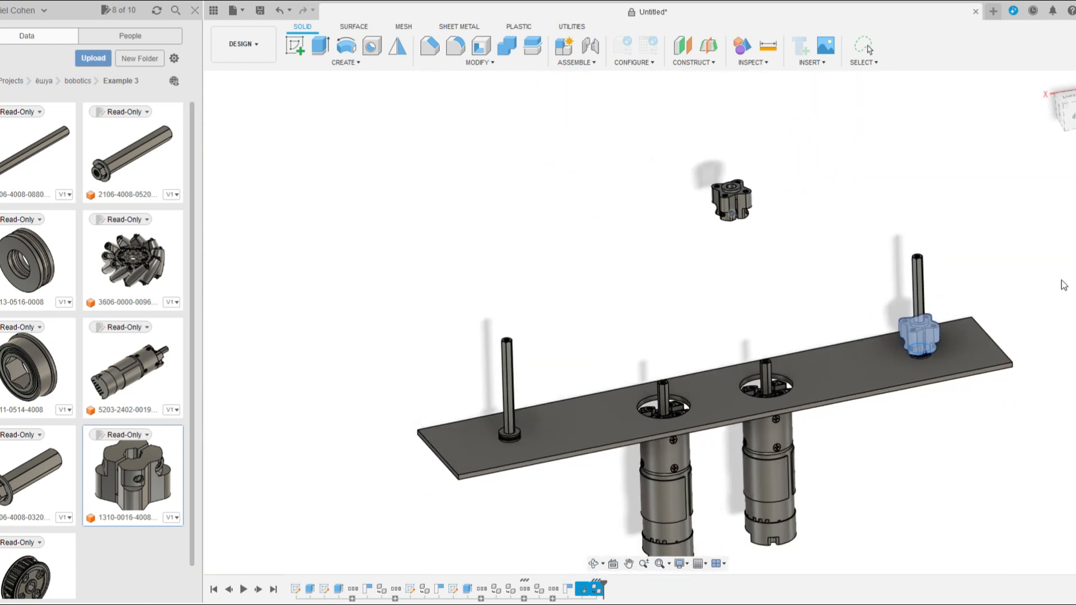
# Move the original hub point to point from its bottom bore centre onto the spacer of the other outer shaft
pyautogui.keyDown('shift'); pyautogui.moveTo(820, 241); pyautogui.dragTo(800, 184, button='middle'); pyautogui.keyUp('shift')
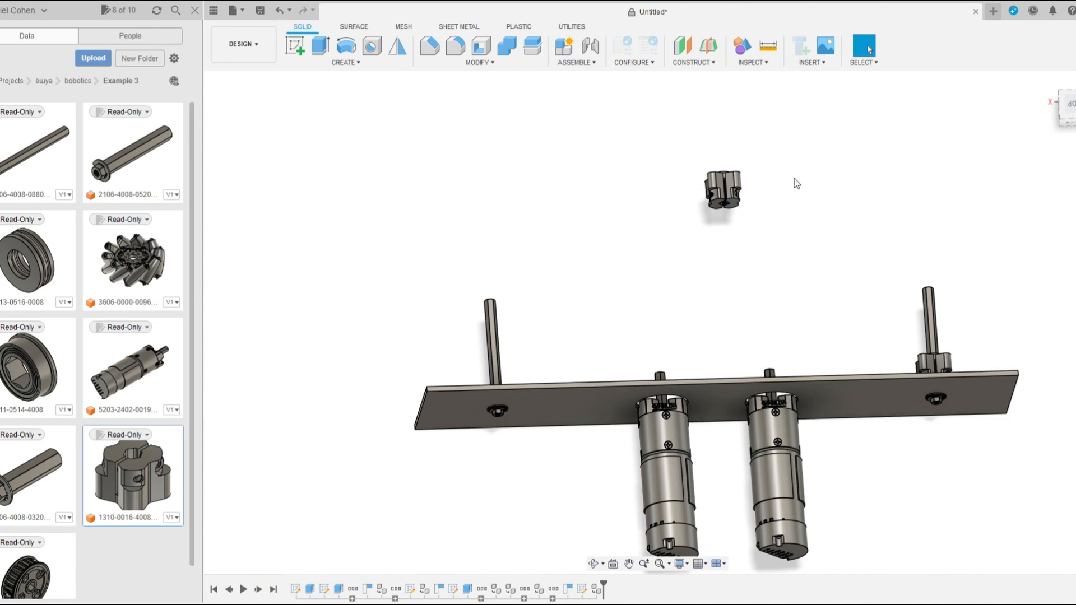
pyautogui.scroll(7, 725, 184)
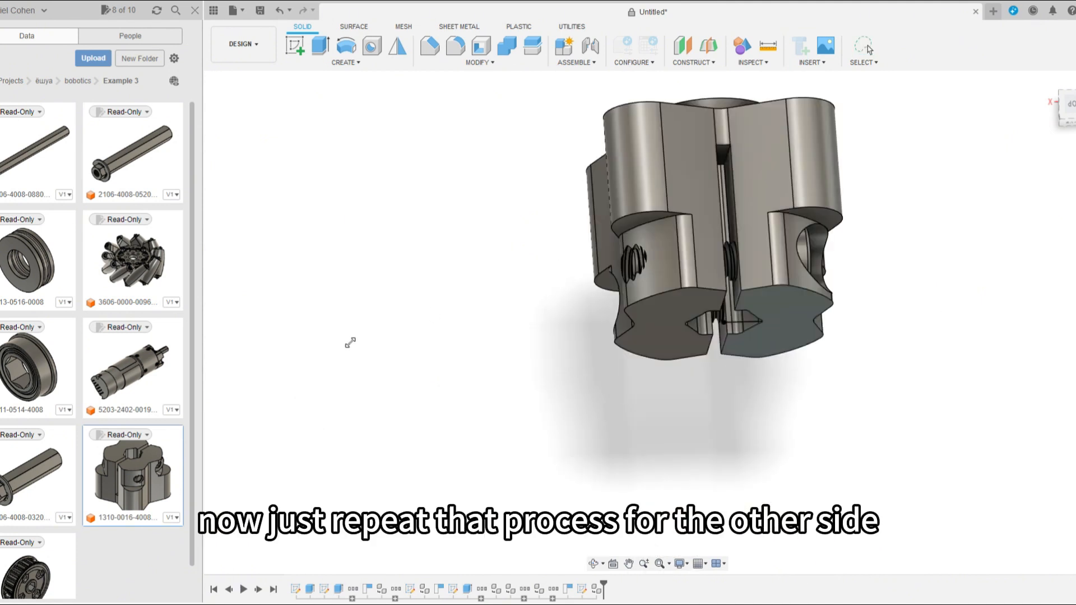
pyautogui.moveTo(336, 345)
pyautogui.mouseDown()
pyautogui.moveTo(357, 332)
pyautogui.moveTo(1038, 245)
pyautogui.mouseUp()
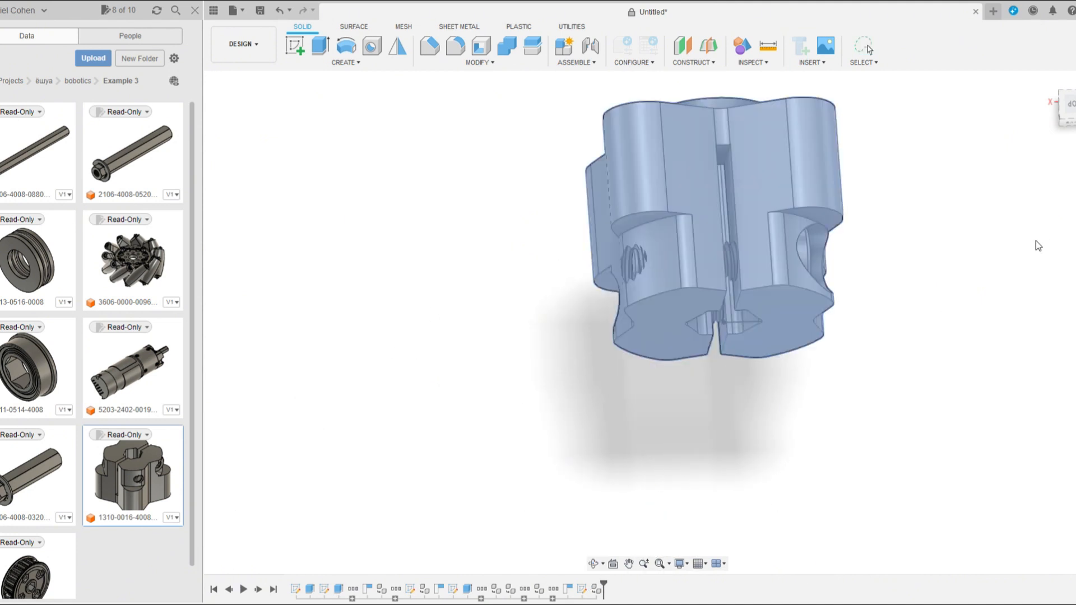
pyautogui.scroll(4, 717, 327)
pyautogui.scroll(-10, 802, 359)
pyautogui.keyDown('shift'); pyautogui.moveTo(663, 337); pyautogui.dragTo(734, 377, button='middle'); pyautogui.keyUp('shift')
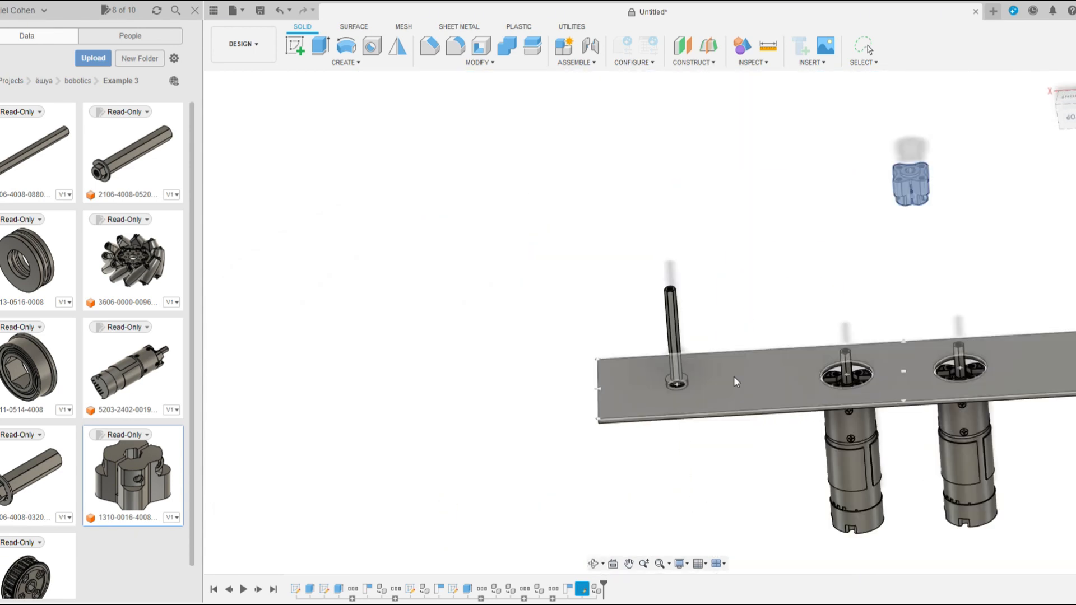
pyautogui.scroll(8, 696, 385)
pyautogui.scroll(2, 622, 376)
pyautogui.click(628, 375)
pyautogui.scroll(-6, 627, 372)
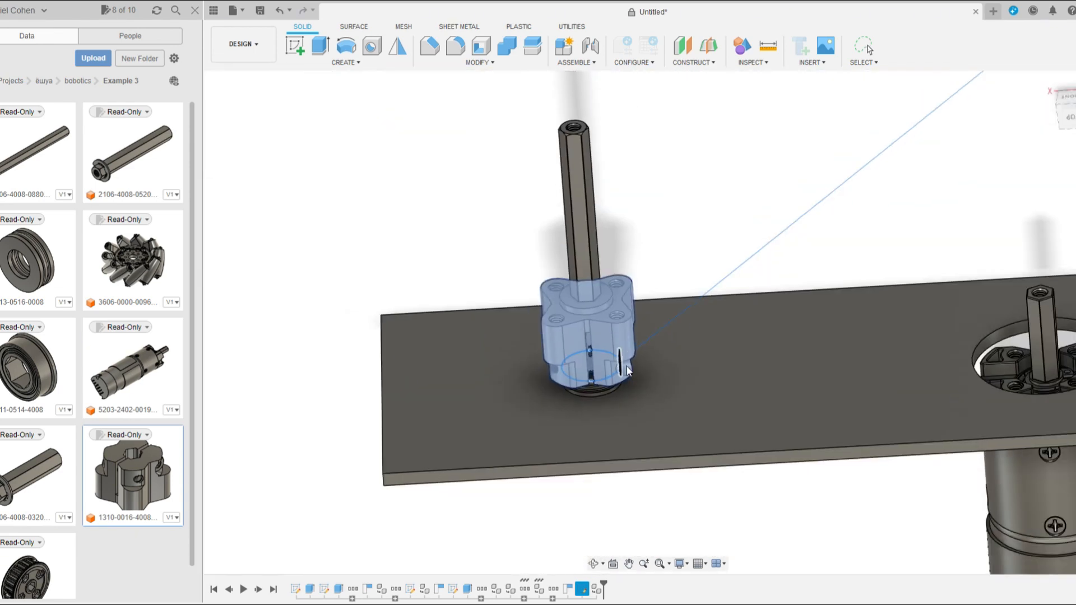
# Hide the leftover hub-profile sketch on the plate between the outer shaft and the motor hole
pyautogui.scroll(-8, 531, 325)
pyautogui.keyDown('shift'); pyautogui.moveTo(540, 449); pyautogui.dragTo(621, 180, button='middle'); pyautogui.keyUp('shift')
pyautogui.scroll(10, 648, 297)
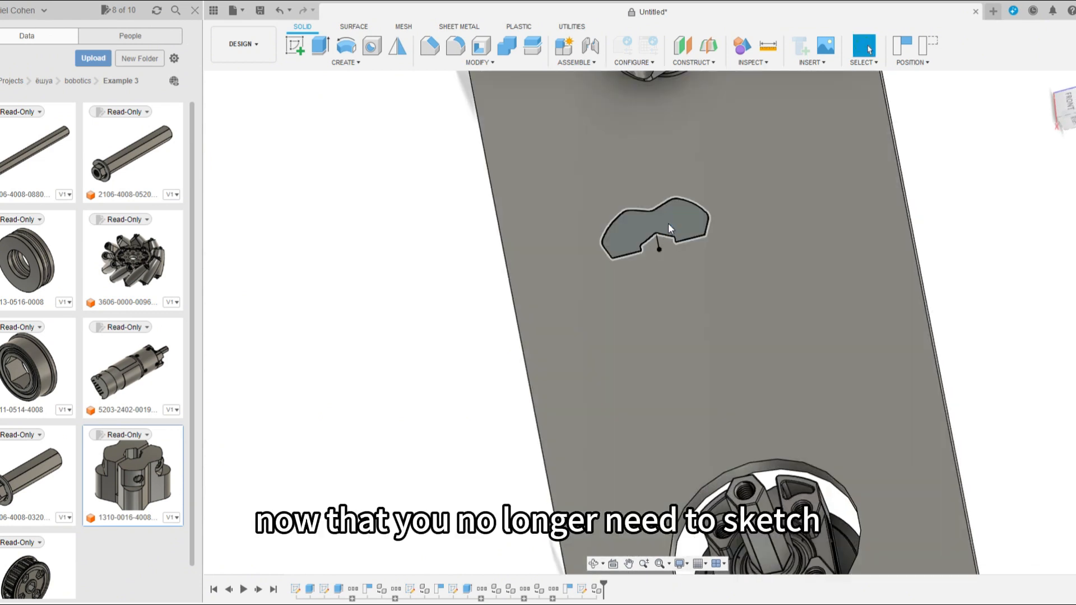
pyautogui.click(668, 223)
pyautogui.scroll(2, 642, 234)
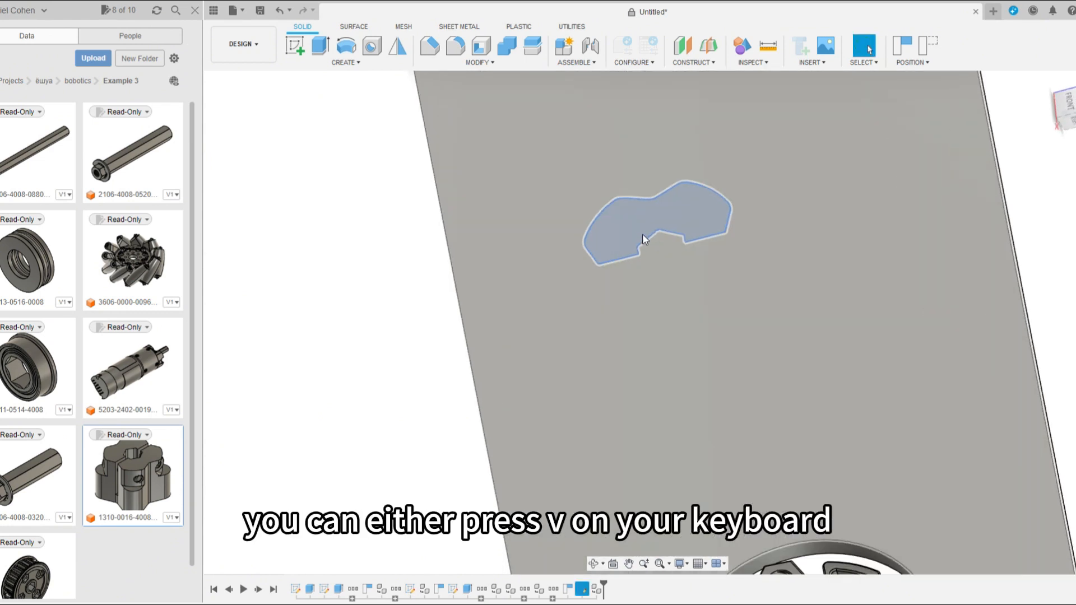
pyautogui.press('v')
pyautogui.scroll(-3, 427, 329)
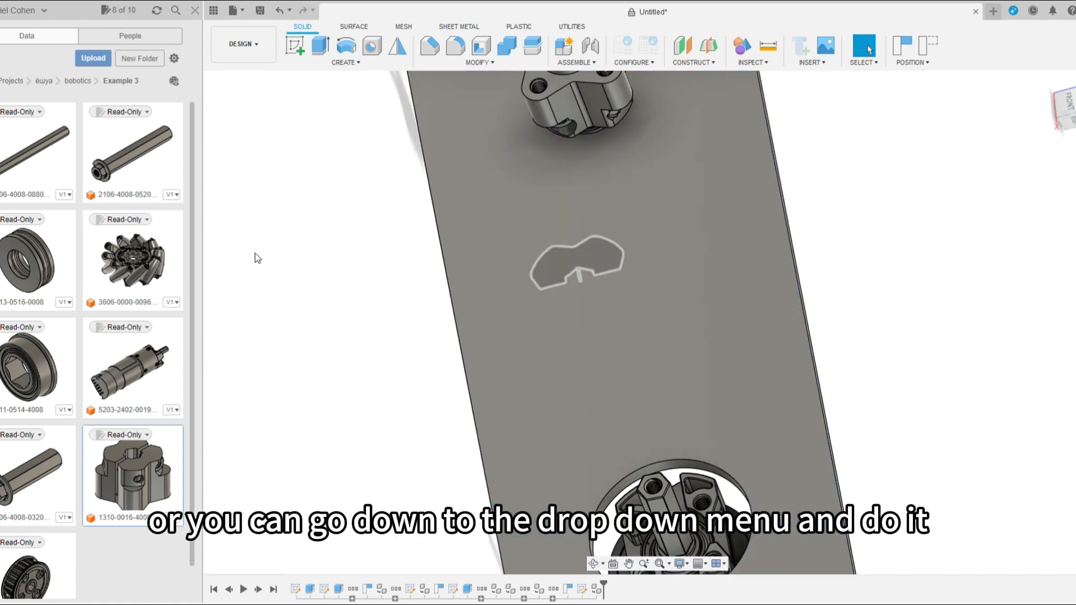
# Examine the plate assembly from several sides, checking the two hubs, the outer shafts and the motors
pyautogui.scroll(-4, 654, 248)
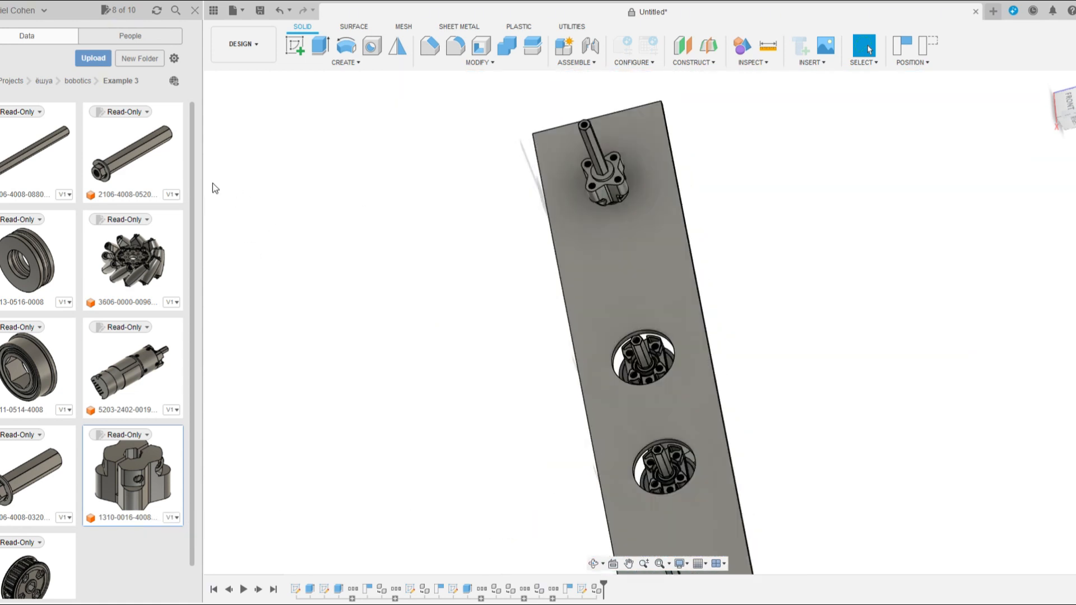
pyautogui.scroll(-2, 892, 303)
pyautogui.keyDown('shift'); pyautogui.moveTo(895, 308); pyautogui.dragTo(846, 421, button='middle'); pyautogui.keyUp('shift')
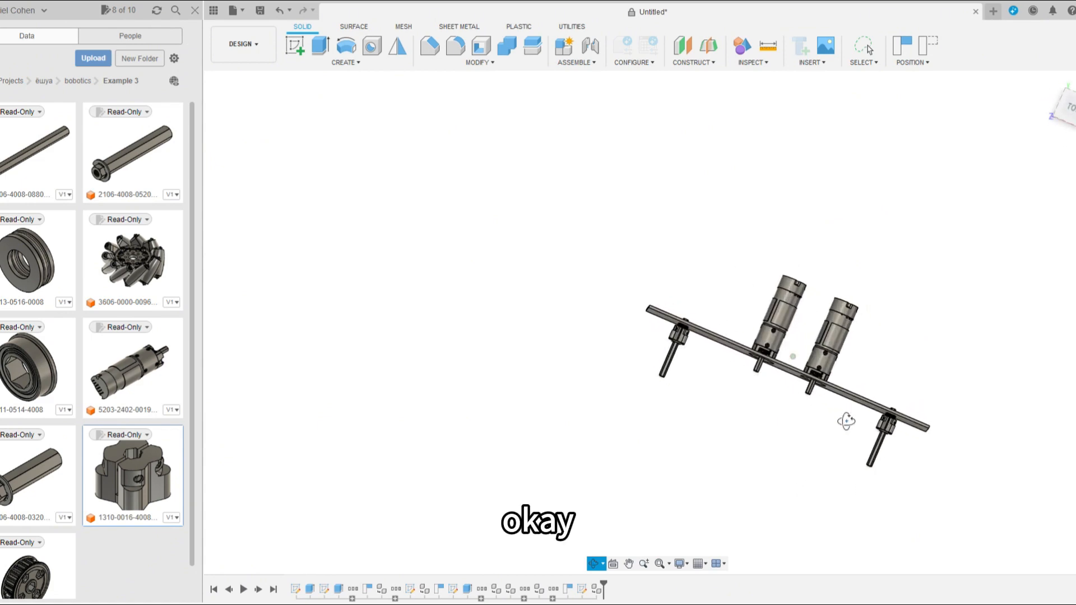
pyautogui.scroll(4, 707, 374)
pyautogui.keyDown('shift'); pyautogui.moveTo(644, 318); pyautogui.dragTo(940, 512, button='middle'); pyautogui.keyUp('shift')
pyautogui.scroll(-2, 940, 513)
pyautogui.scroll(-2, 728, 419)
pyautogui.scroll(5, 750, 412)
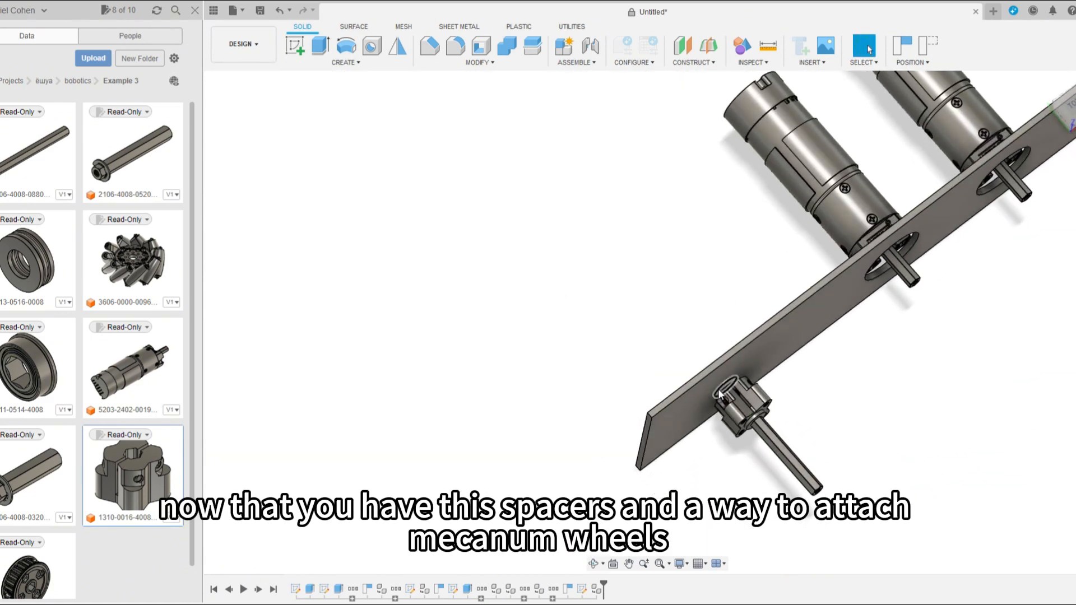
pyautogui.keyDown('shift'); pyautogui.moveTo(855, 398); pyautogui.dragTo(862, 374, button='middle'); pyautogui.keyUp('shift')
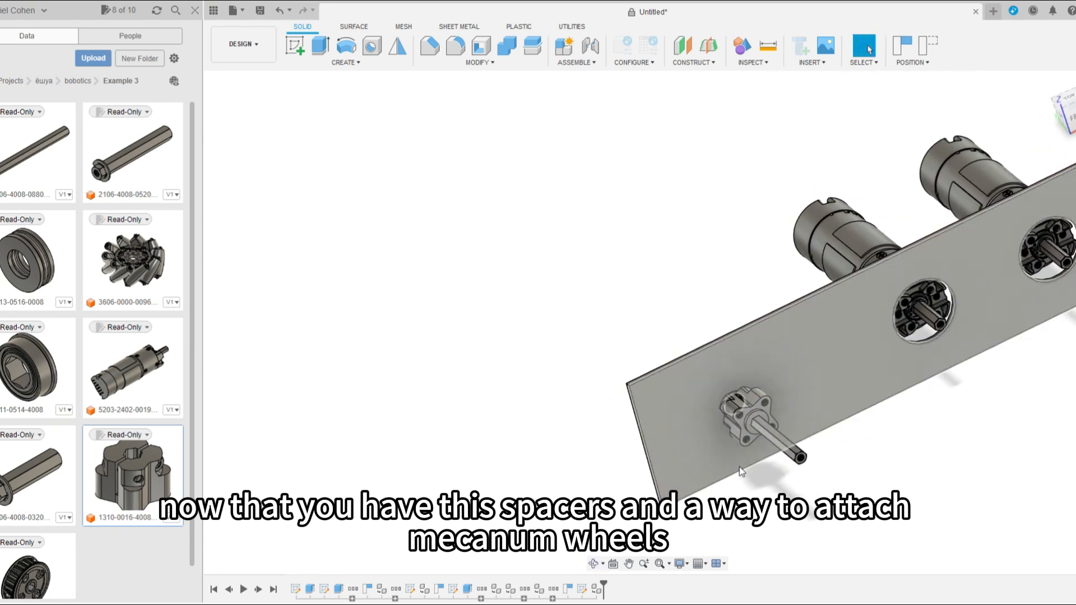
pyautogui.scroll(-1, 116, 473)
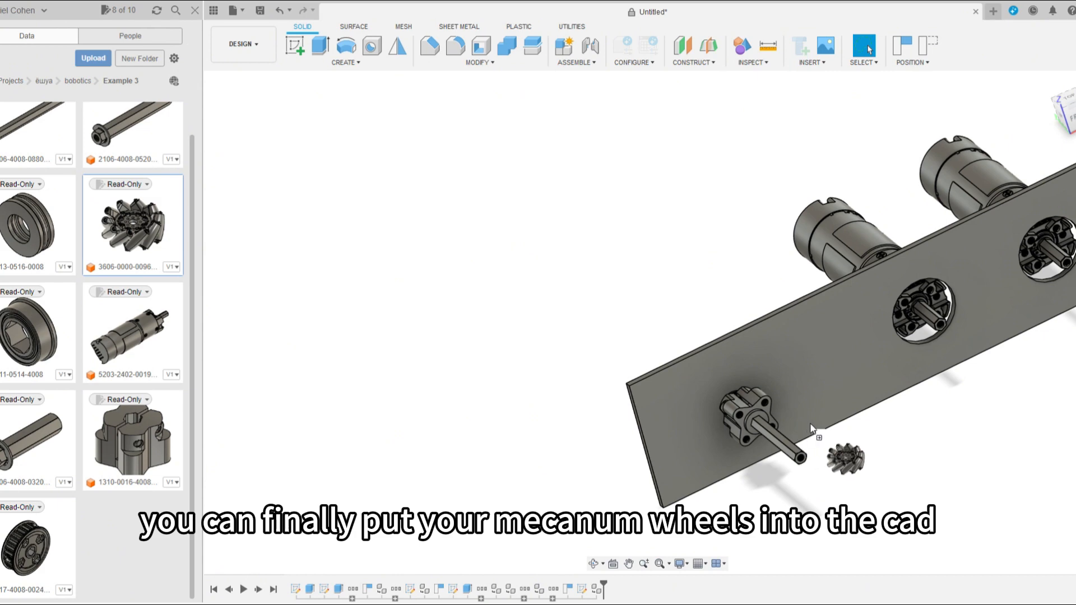
pyautogui.moveTo(810, 429); pyautogui.dragTo(470, 426)
pyautogui.moveTo(858, 382); pyautogui.dragTo(735, 416, button='middle')
pyautogui.scroll(-3, 651, 380)
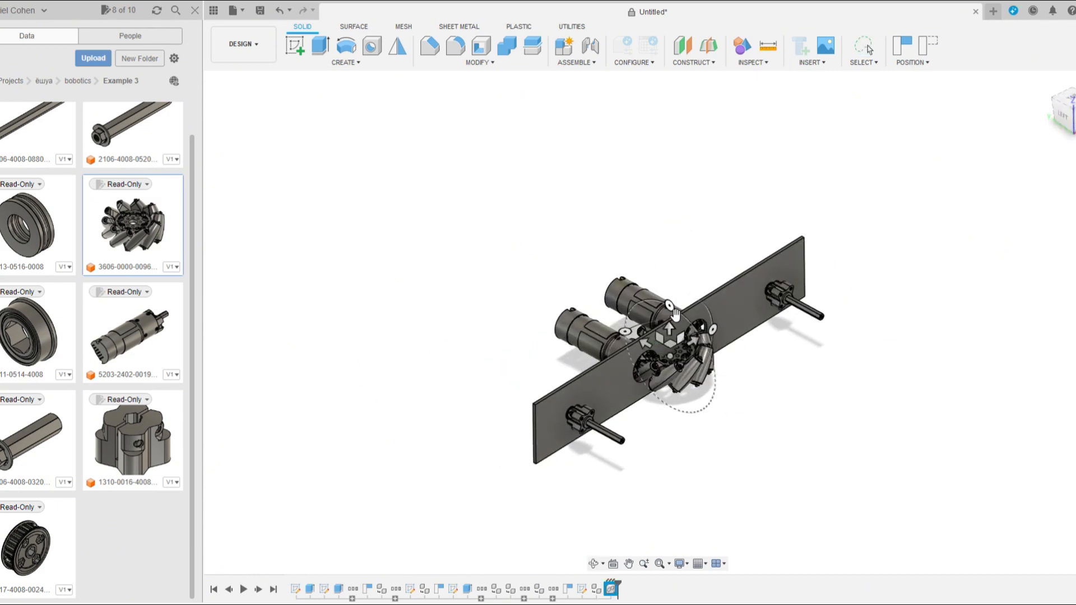
pyautogui.moveTo(674, 311); pyautogui.dragTo(875, 478)
pyautogui.keyDown('shift'); pyautogui.moveTo(684, 415); pyautogui.dragTo(716, 425, button='middle'); pyautogui.keyUp('shift')
pyautogui.scroll(-1, 715, 425)
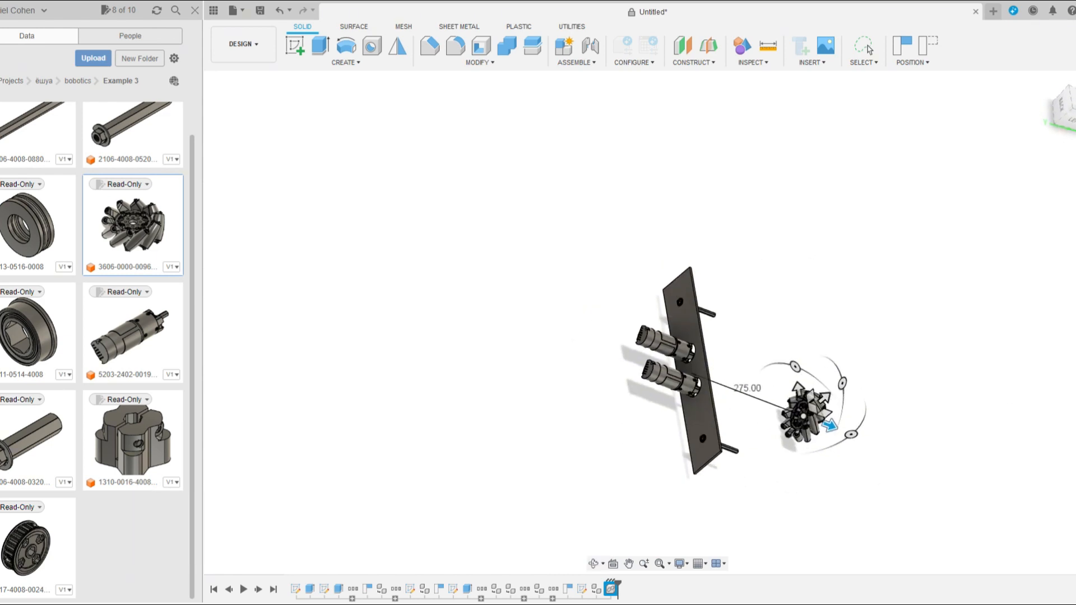
# Examine the mecanum wheel's central bore and the mounting holes around it
pyautogui.scroll(4, 782, 472)
pyautogui.scroll(7, 874, 314)
pyautogui.keyDown('shift'); pyautogui.moveTo(752, 336); pyautogui.dragTo(801, 384, button='middle'); pyautogui.keyUp('shift')
pyautogui.scroll(-8, 807, 354)
pyautogui.keyDown('shift'); pyautogui.moveTo(819, 348); pyautogui.dragTo(786, 356, button='middle'); pyautogui.keyUp('shift')
pyautogui.scroll(10, 784, 351)
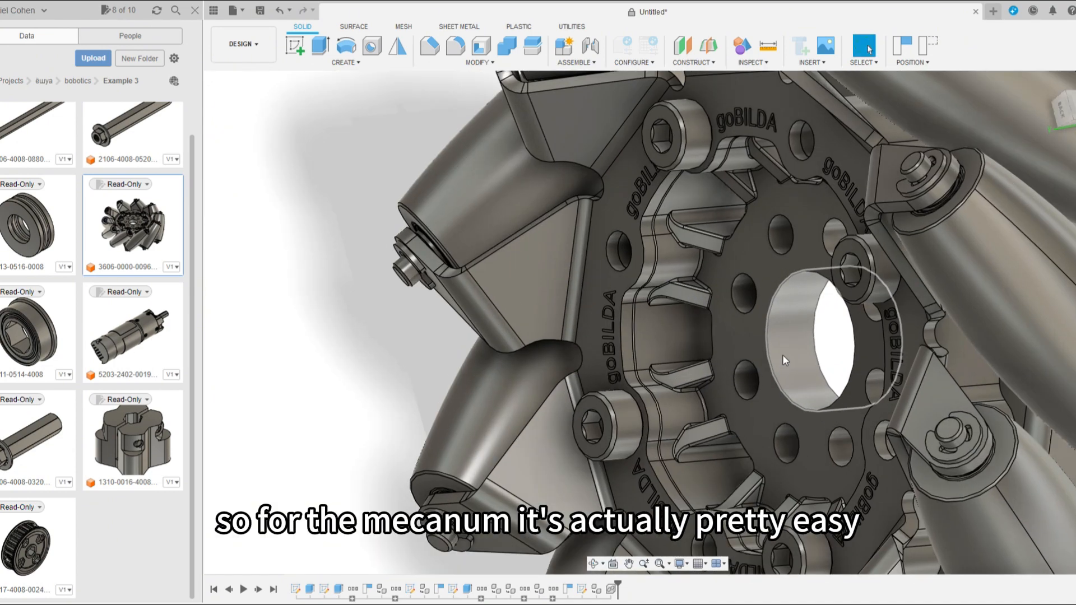
pyautogui.scroll(-8, 761, 339)
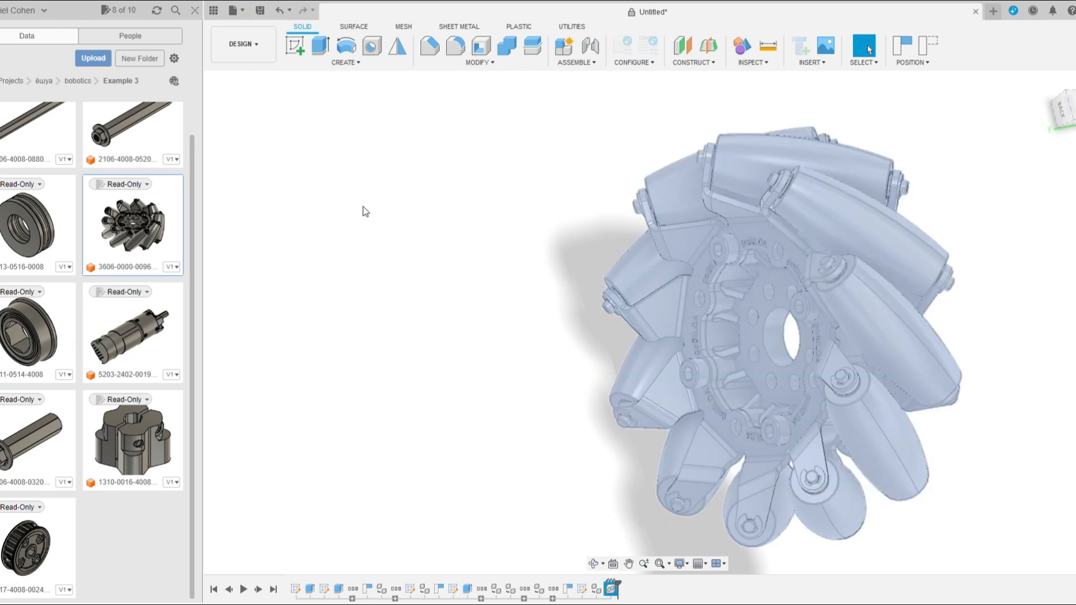
# Capture the mecanum wheel's current position, and compare its circular bore edge with the round face of the hub
pyautogui.press('m')
pyautogui.click(623, 326)
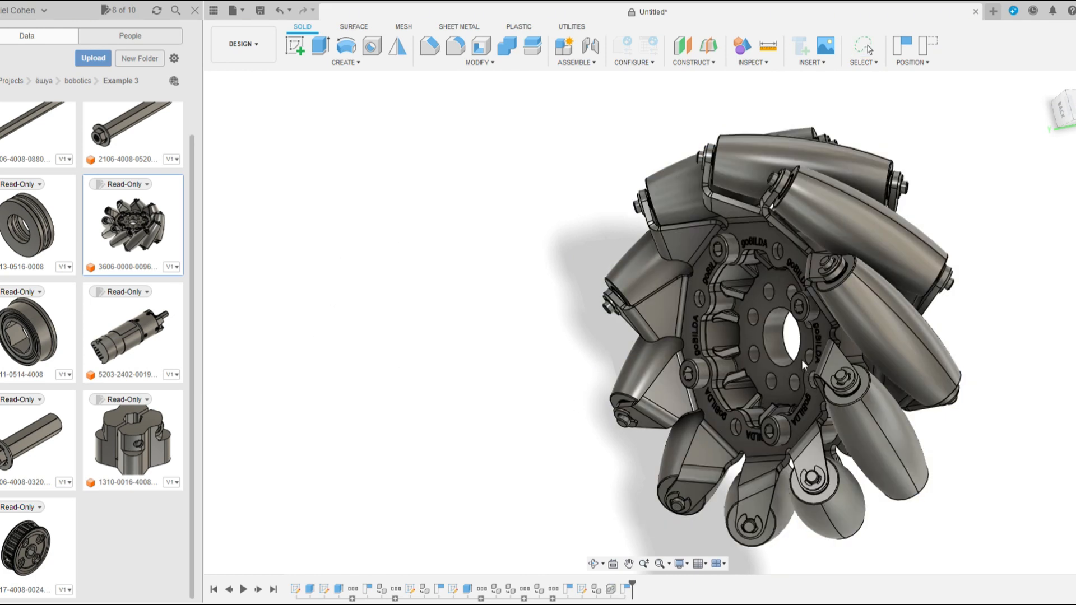
pyautogui.scroll(5, 774, 356)
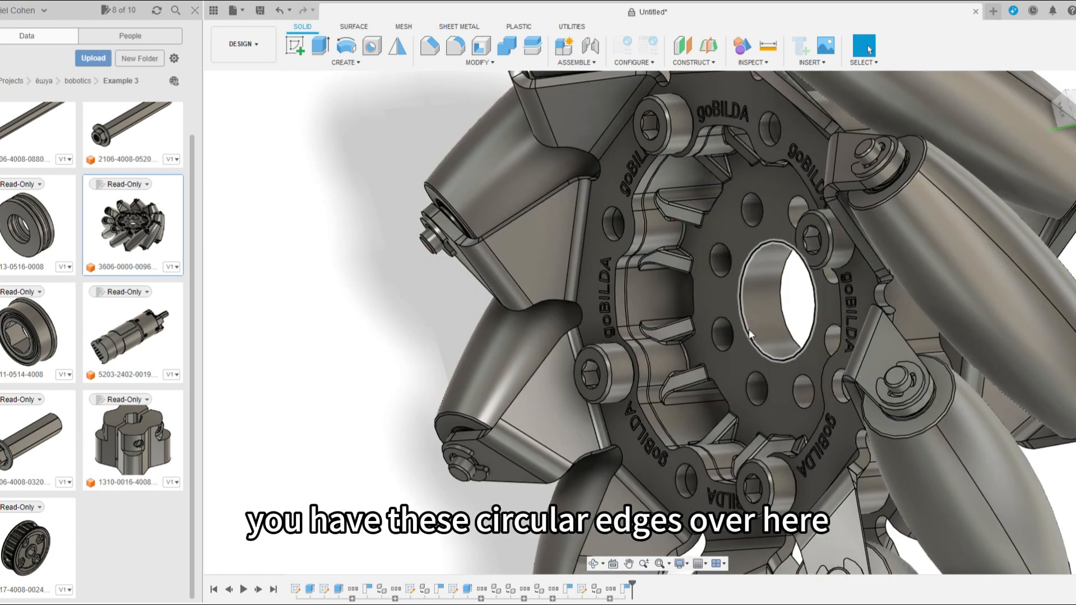
pyautogui.scroll(-10, 751, 335)
pyautogui.scroll(5, 546, 351)
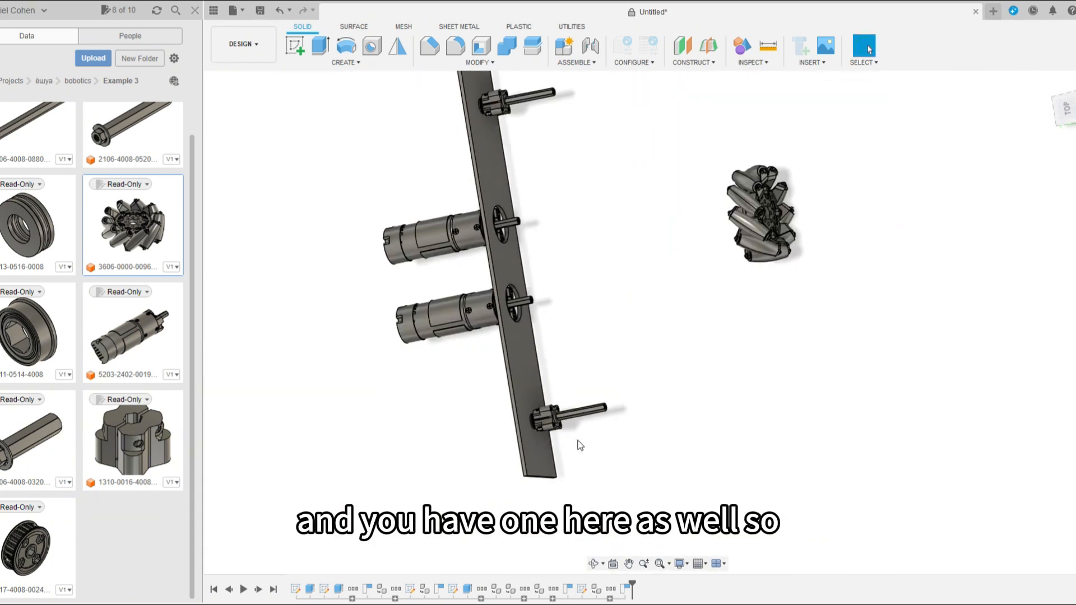
pyautogui.scroll(-3, 721, 402)
pyautogui.scroll(6, 685, 307)
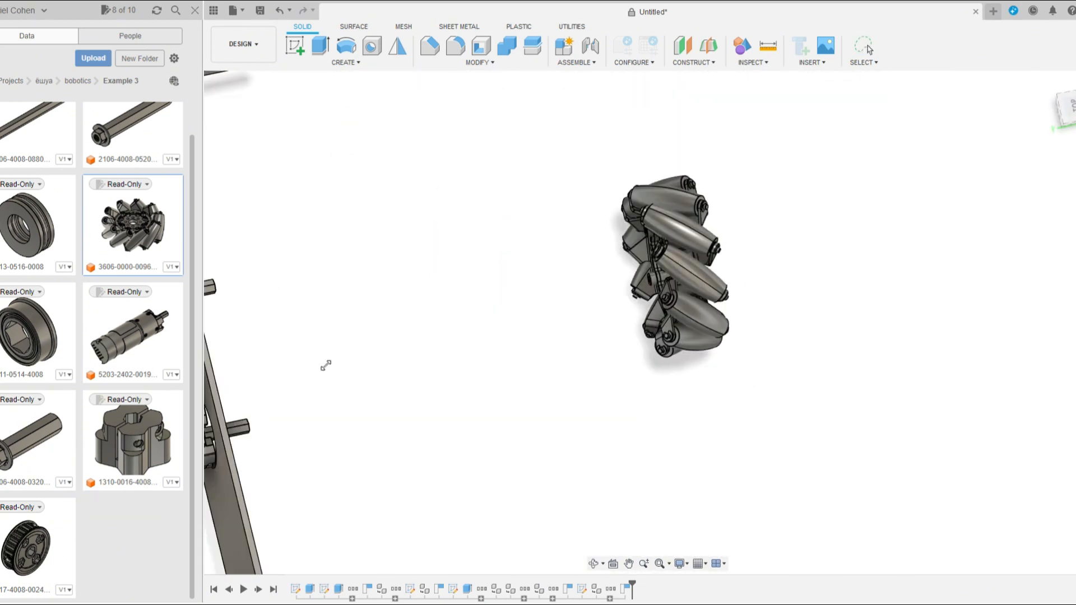
# Start a point-to-point move with copy of the mecanum wheel, using the centre of its bore as the origin point
pyautogui.moveTo(325, 366); pyautogui.dragTo(745, 159)
pyautogui.scroll(-2, 618, 385)
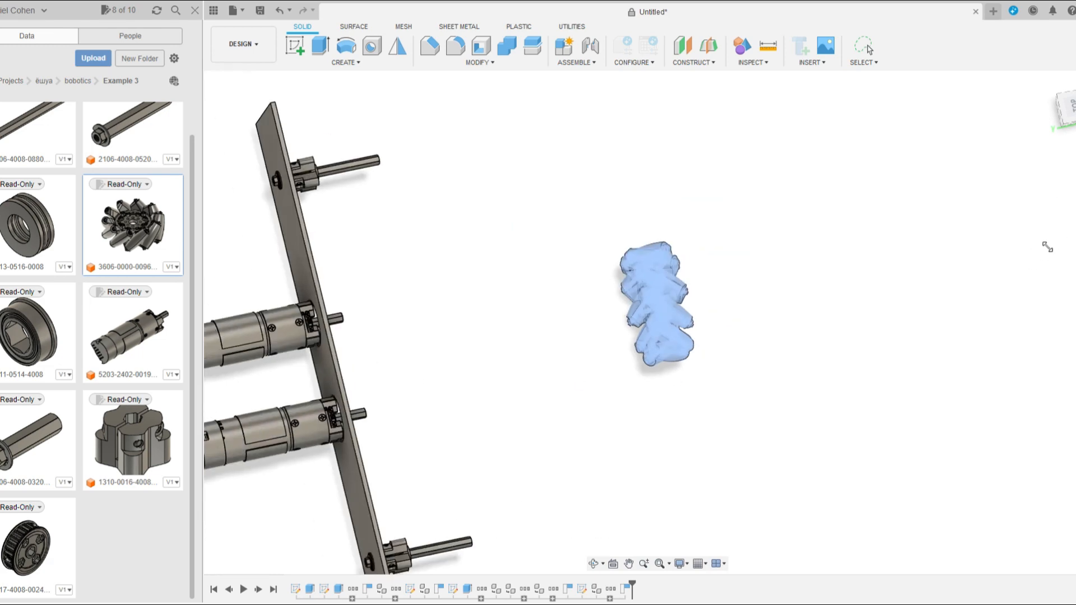
pyautogui.keyDown('shift'); pyautogui.moveTo(1048, 248); pyautogui.dragTo(728, 407, button='middle'); pyautogui.keyUp('shift')
pyautogui.scroll(5, 619, 314)
pyautogui.keyDown('shift'); pyautogui.moveTo(690, 312); pyautogui.dragTo(731, 300, button='middle'); pyautogui.keyUp('shift')
pyautogui.scroll(4, 731, 301)
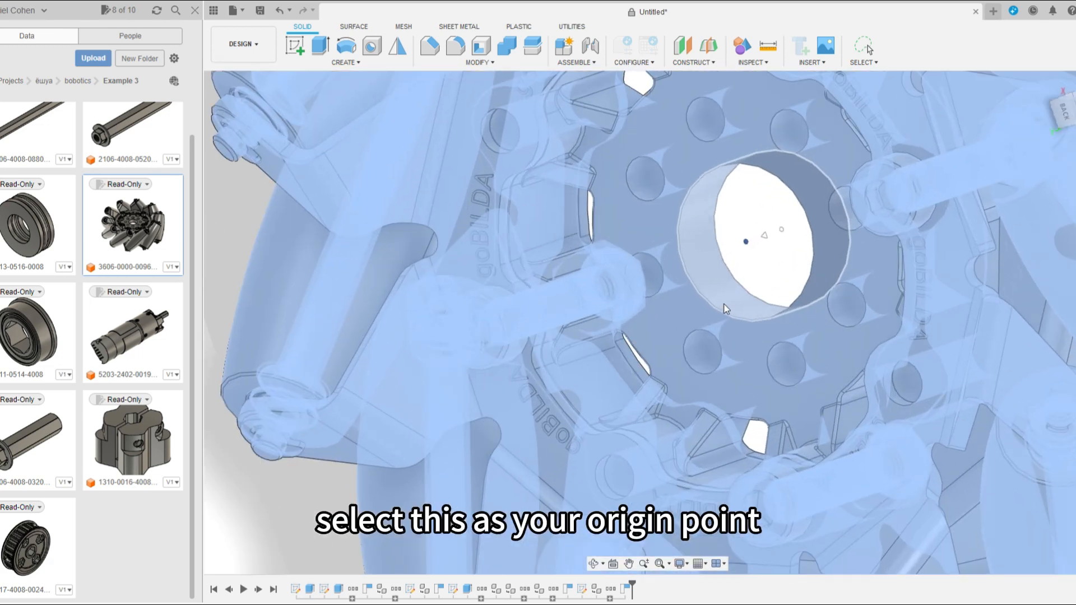
pyautogui.click(724, 304)
# Place the wheel copy on one outer shaft, with the centre of the hub's raised round face as the target point
pyautogui.scroll(-7, 748, 297)
pyautogui.keyDown('shift'); pyautogui.moveTo(859, 336); pyautogui.dragTo(664, 415, button='middle'); pyautogui.keyUp('shift')
pyautogui.scroll(3, 707, 479)
pyautogui.scroll(-2, 698, 485)
pyautogui.scroll(8, 644, 448)
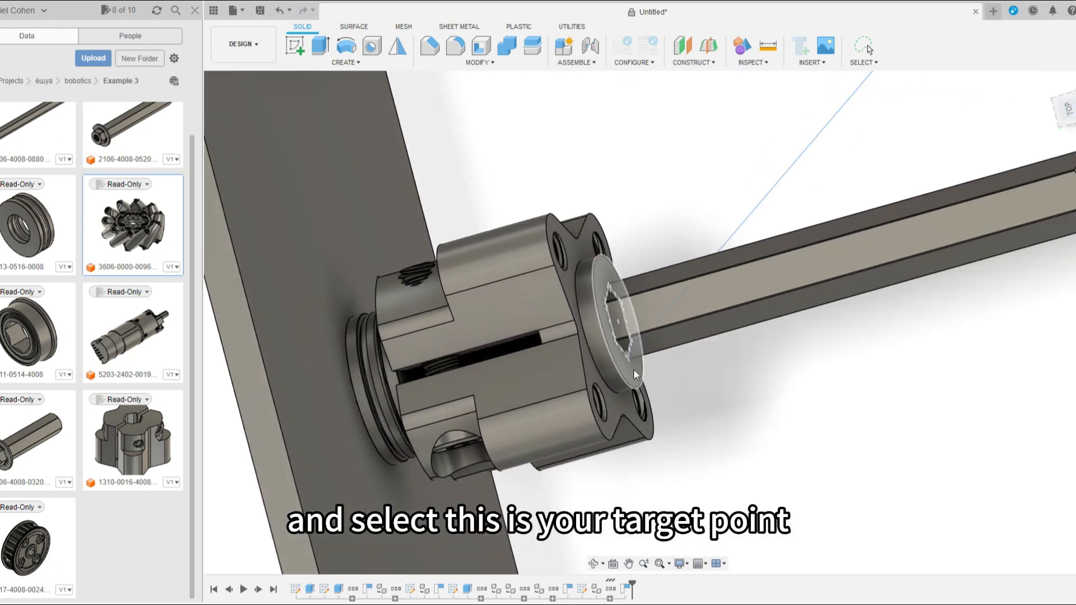
pyautogui.scroll(3, 634, 371)
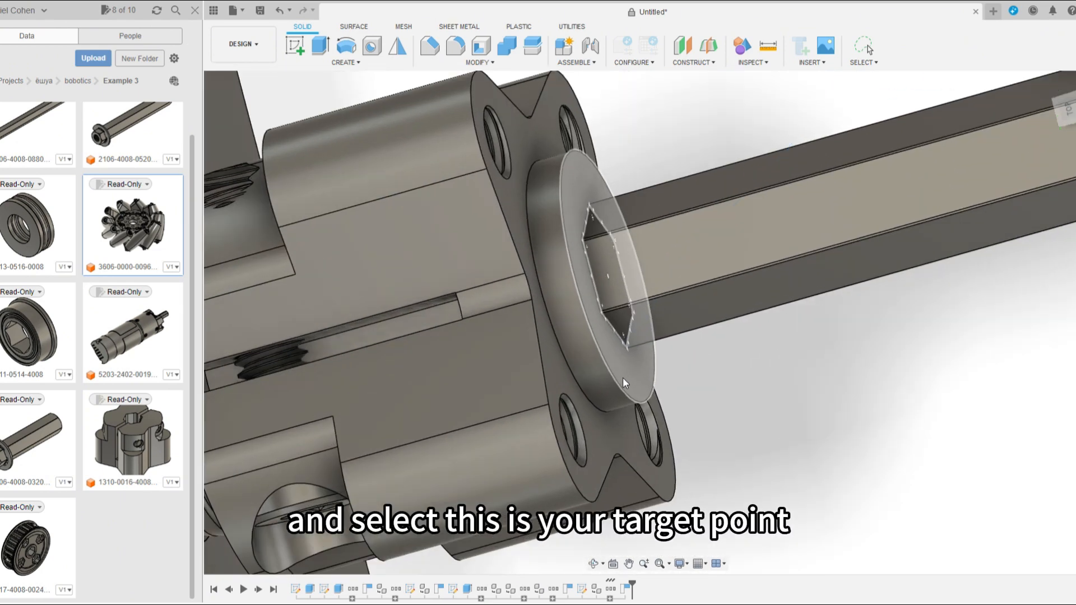
pyautogui.click(581, 386)
pyautogui.scroll(-8, 628, 372)
pyautogui.keyDown('shift'); pyautogui.moveTo(683, 421); pyautogui.dragTo(708, 385, button='middle'); pyautogui.keyUp('shift')
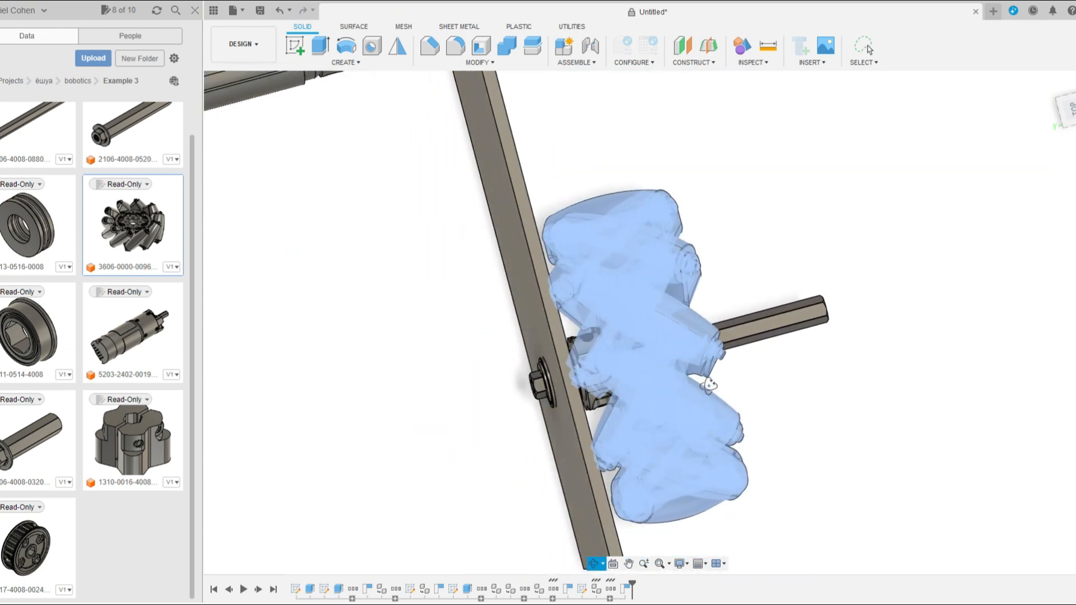
pyautogui.scroll(-6, 709, 386)
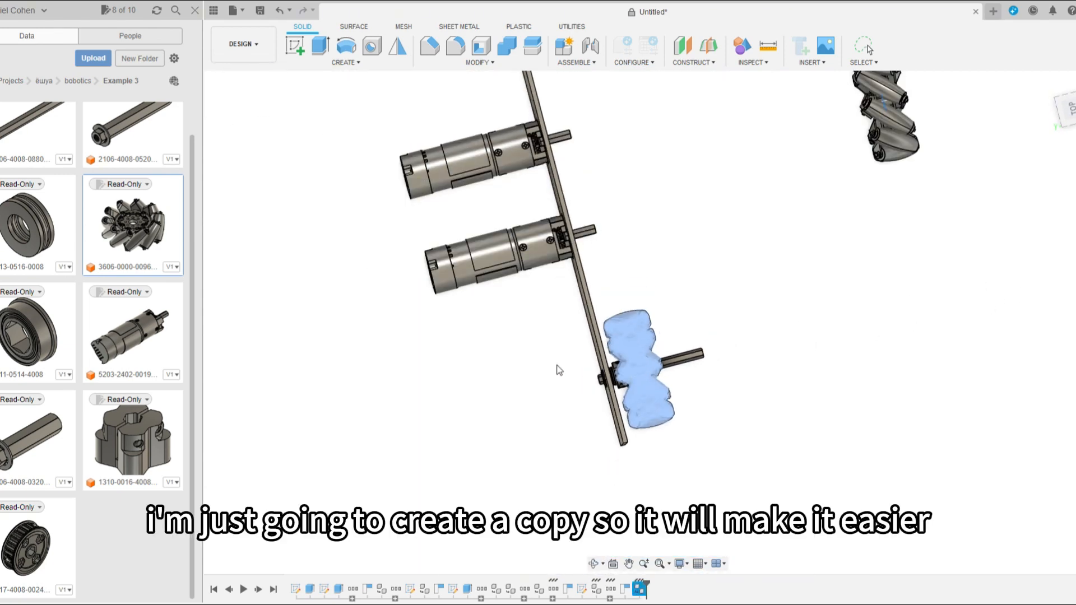
pyautogui.scroll(-3, 523, 376)
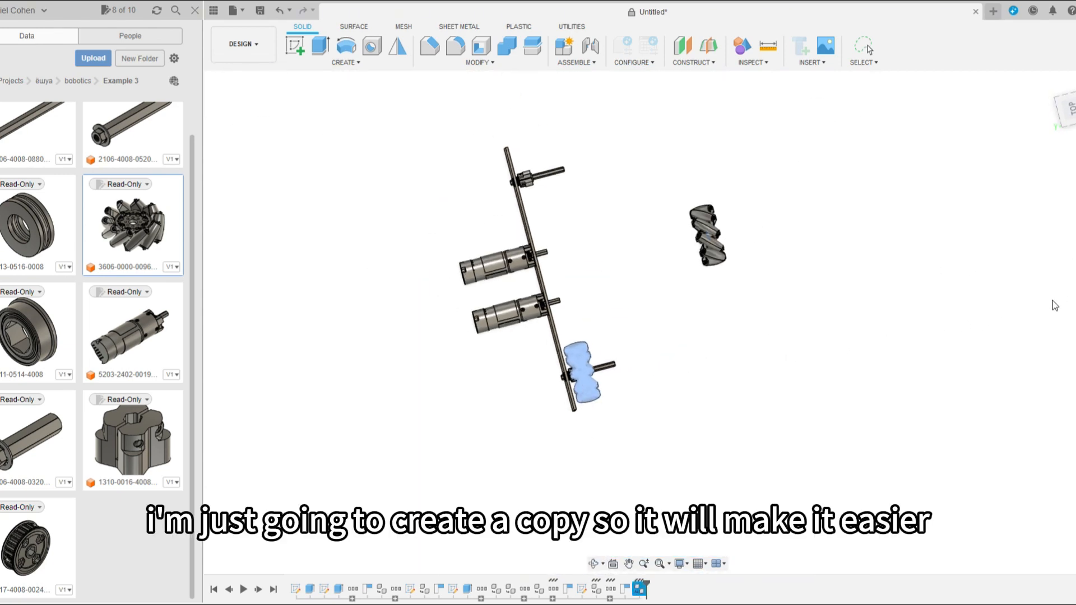
# Move the original mecanum wheel point-to-point, from its bore centre to the centre of the hub's raised round face on the remaining outer shaft
pyautogui.keyDown('shift'); pyautogui.moveTo(757, 285); pyautogui.dragTo(724, 255, button='middle'); pyautogui.keyUp('shift')
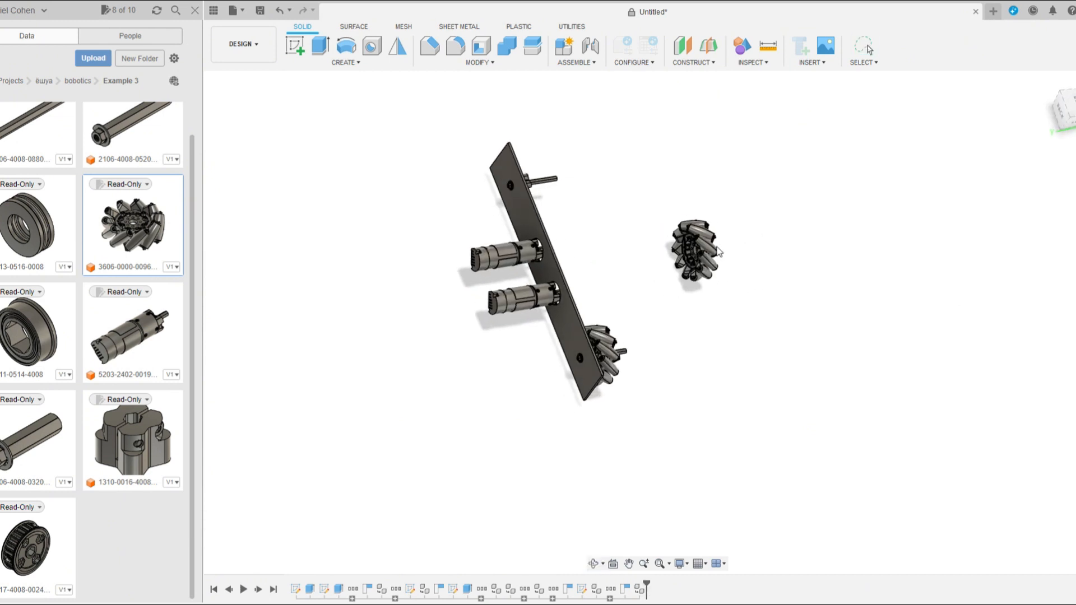
pyautogui.scroll(6, 706, 249)
pyautogui.click(343, 364)
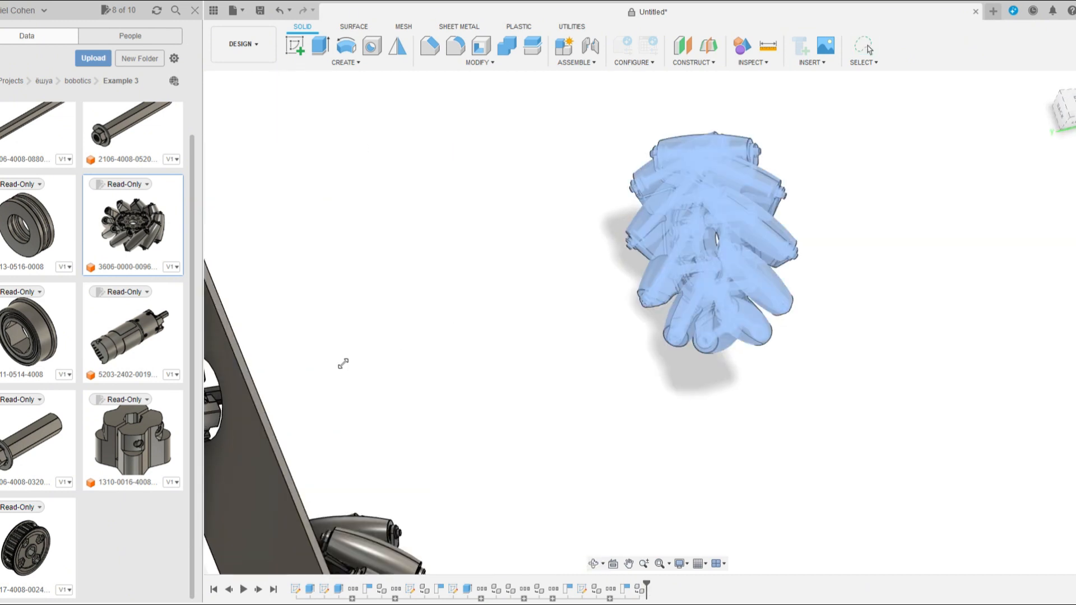
pyautogui.keyDown('shift'); pyautogui.moveTo(894, 330); pyautogui.dragTo(895, 314, button='middle'); pyautogui.keyUp('shift')
pyautogui.scroll(6, 706, 253)
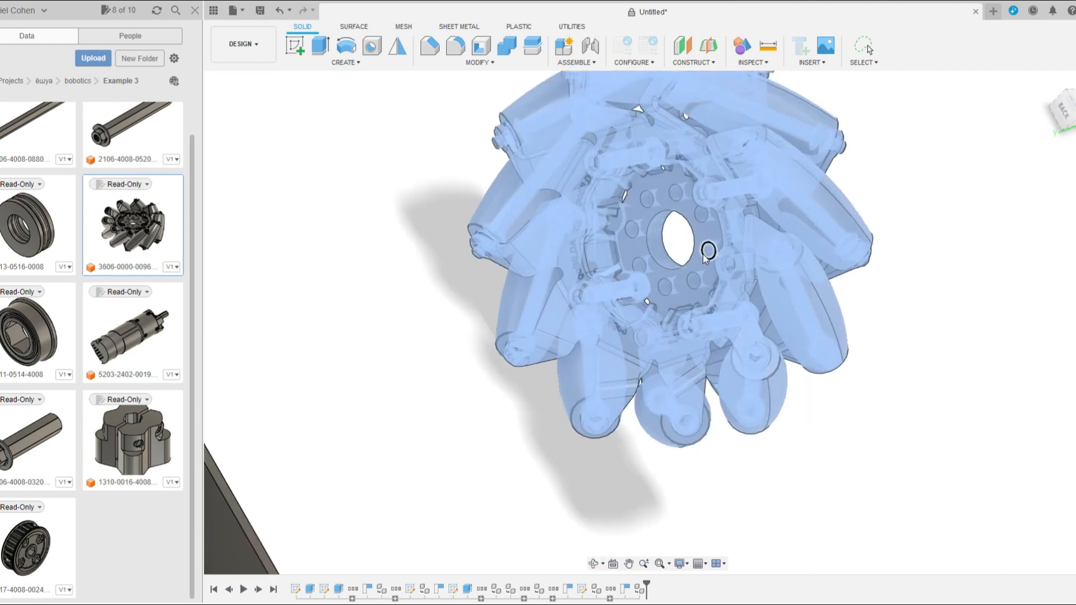
pyautogui.scroll(-10, 698, 254)
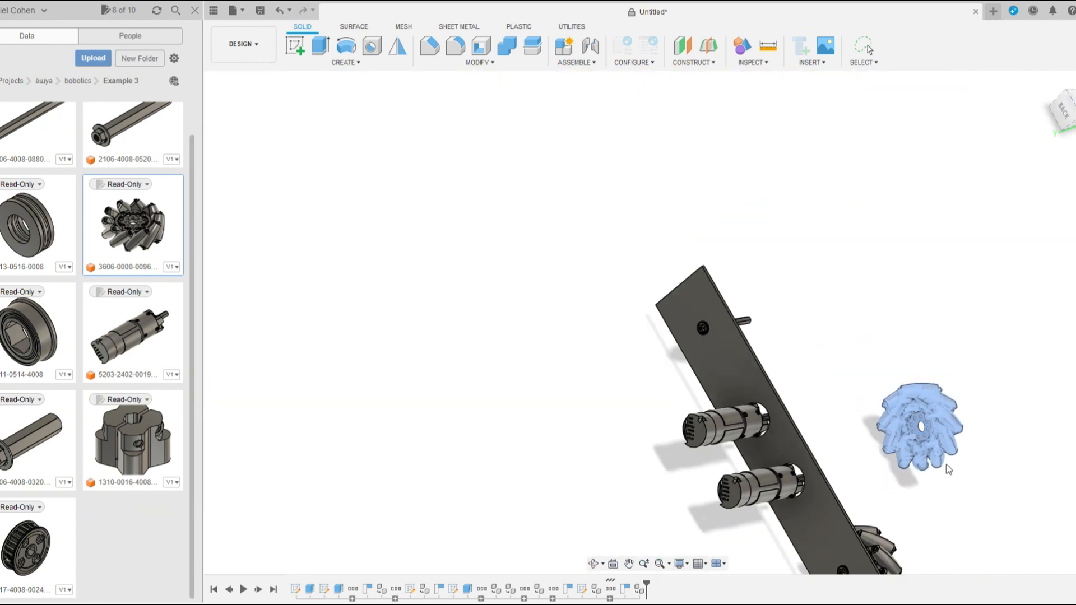
pyautogui.scroll(3, 833, 404)
pyautogui.scroll(8, 843, 358)
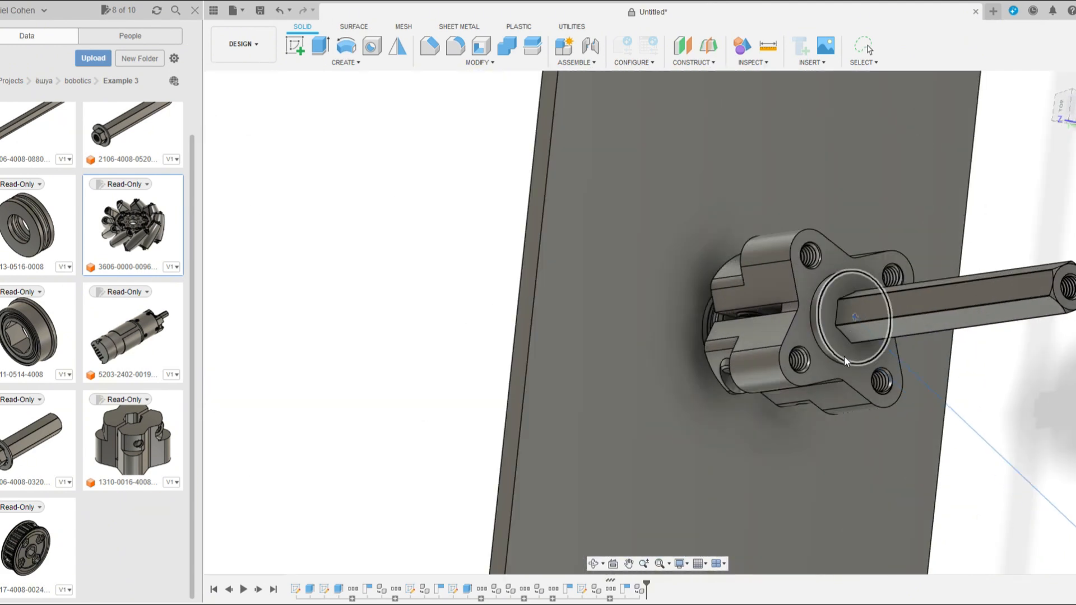
pyautogui.click(833, 359)
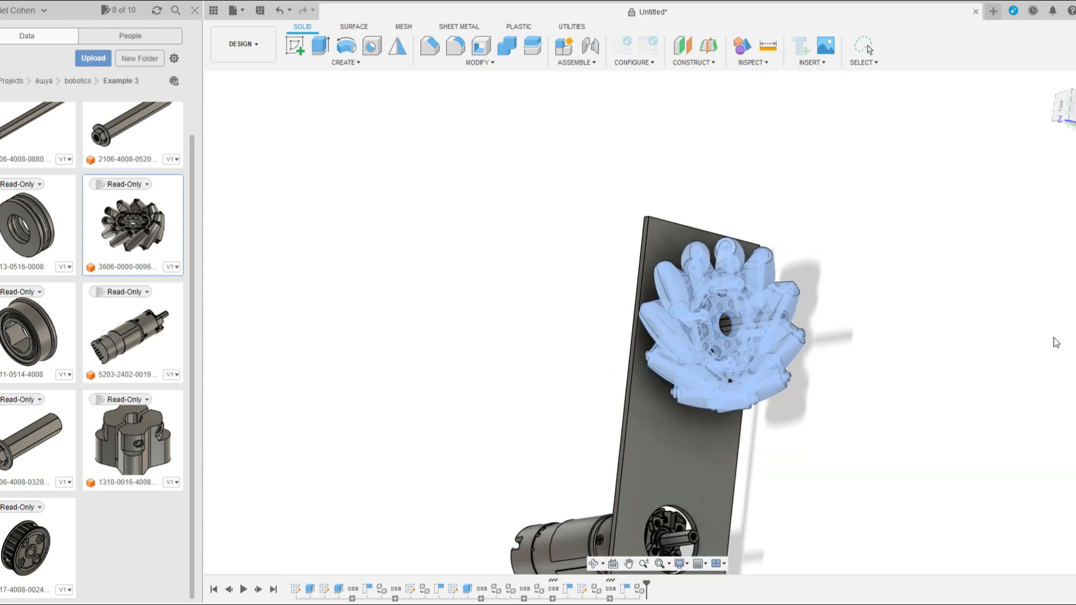
# Examine how both mecanum wheels seat on their hubs and outer shafts, from the front, from behind and from above
pyautogui.scroll(10, 874, 317)
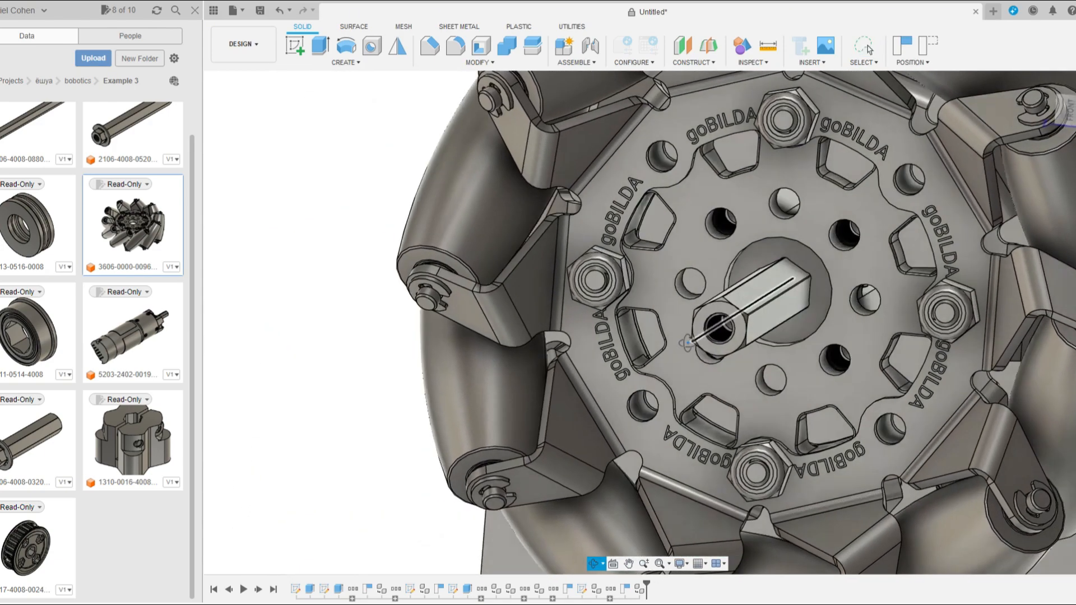
pyautogui.keyDown('shift'); pyautogui.moveTo(688, 343); pyautogui.dragTo(802, 399, button='middle'); pyautogui.keyUp('shift')
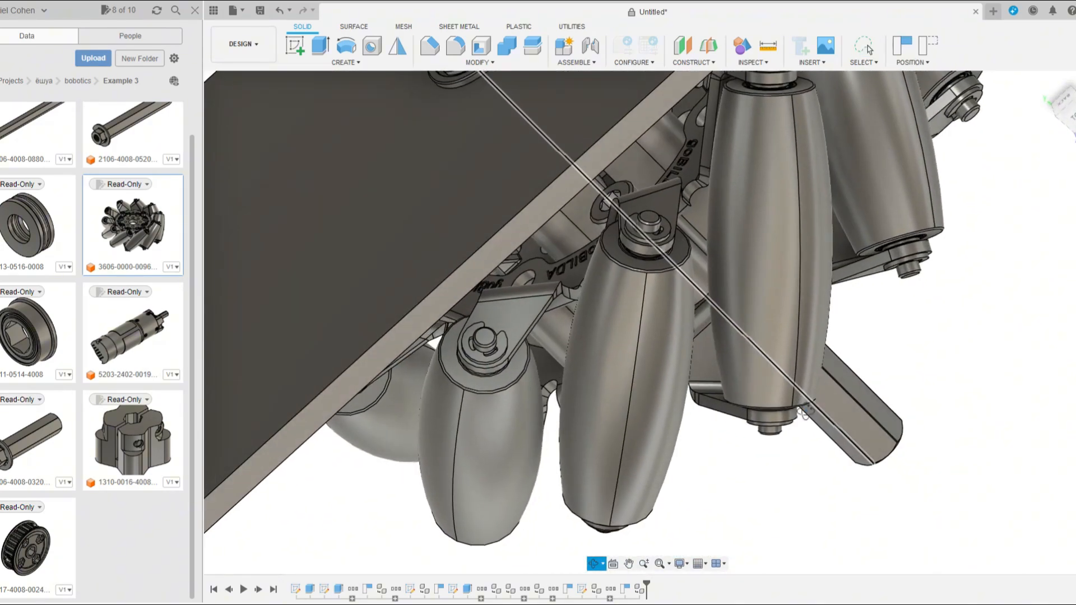
pyautogui.scroll(-3, 683, 309)
pyautogui.keyDown('shift'); pyautogui.moveTo(683, 308); pyautogui.dragTo(742, 299, button='middle'); pyautogui.keyUp('shift')
pyautogui.scroll(-5, 743, 298)
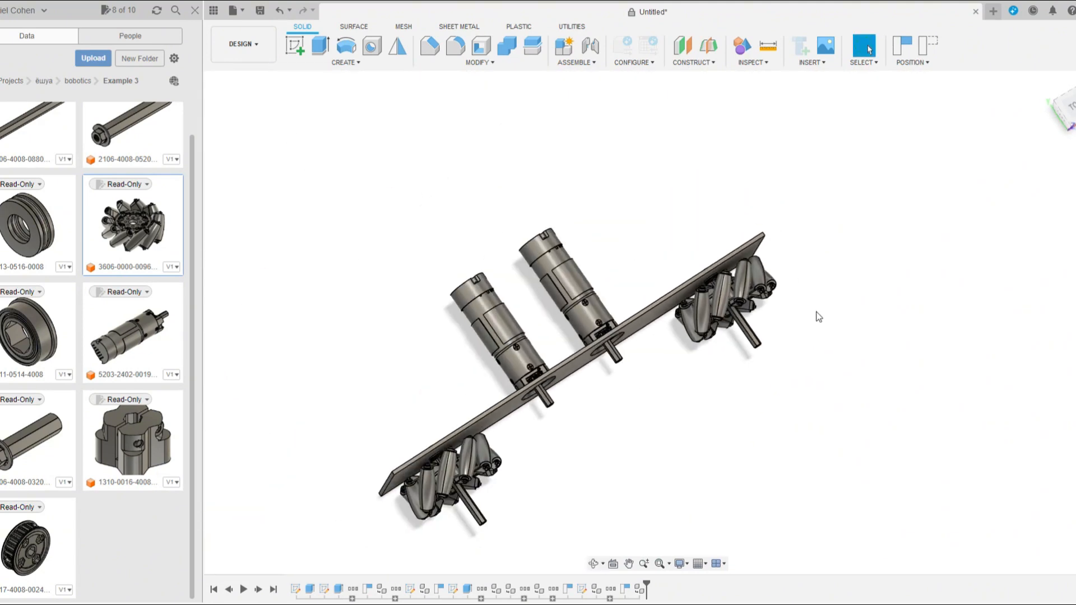
pyautogui.keyDown('shift'); pyautogui.moveTo(816, 317); pyautogui.dragTo(840, 279, button='middle'); pyautogui.keyUp('shift')
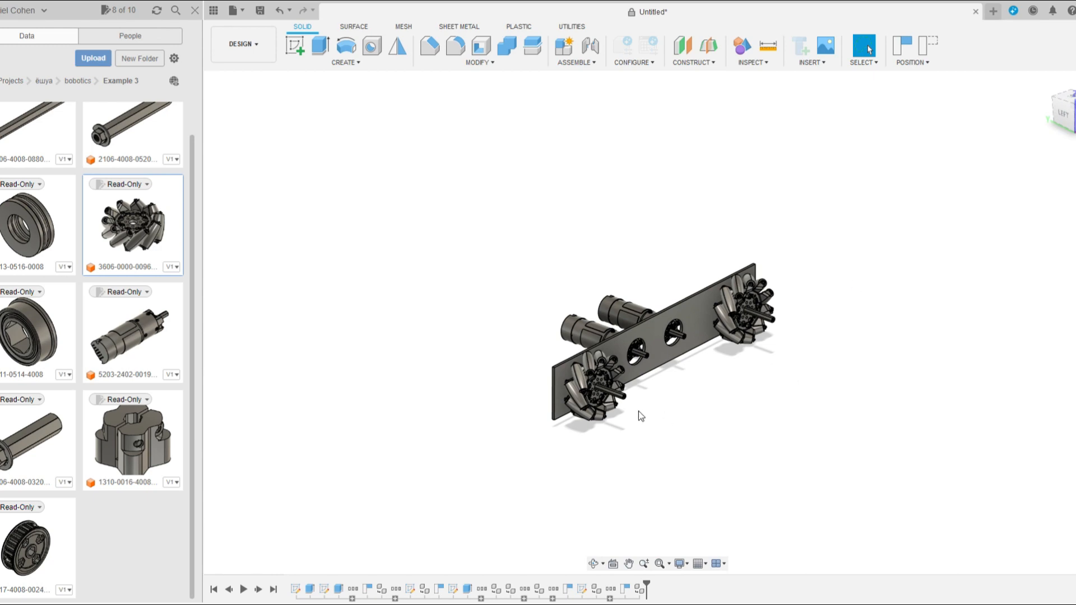
pyautogui.scroll(5, 638, 411)
pyautogui.scroll(-2, 602, 378)
pyautogui.keyDown('shift'); pyautogui.moveTo(601, 378); pyautogui.dragTo(685, 437, button='middle'); pyautogui.keyUp('shift')
pyautogui.scroll(-3, 673, 448)
pyautogui.moveTo(631, 488)
pyautogui.keyDown('shift'); pyautogui.mouseDown(button='middle')
pyautogui.moveTo(622, 501)
pyautogui.moveTo(611, 496)
pyautogui.mouseUp(button='middle'); pyautogui.keyUp('shift')
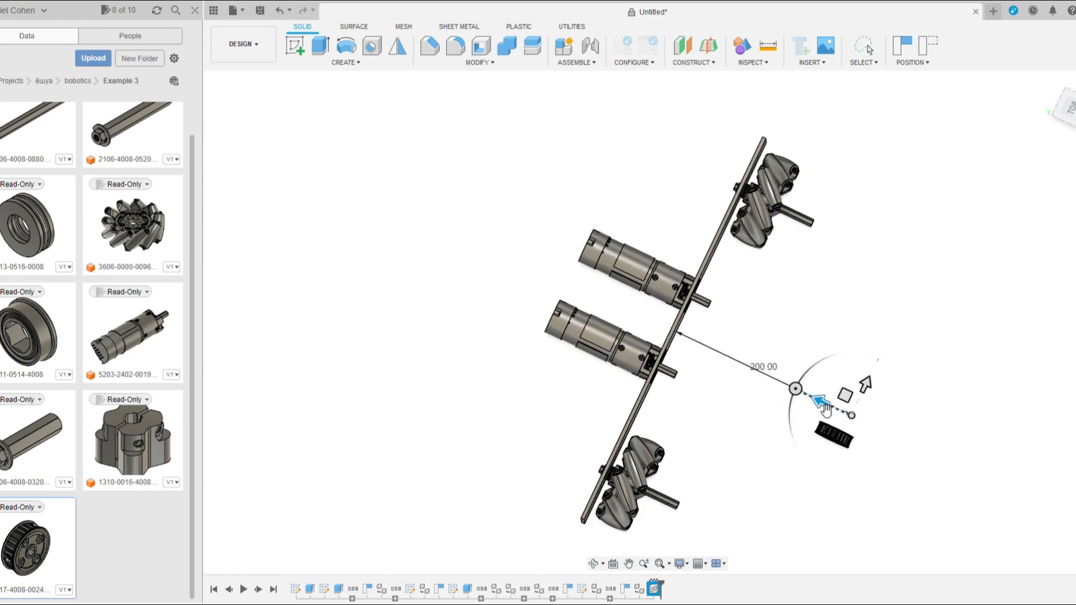
# Insert the timing pulley beside the side plate, rotate it so its bore axis runs parallel to the shafts, and capture its position
pyautogui.scroll(5, 827, 409)
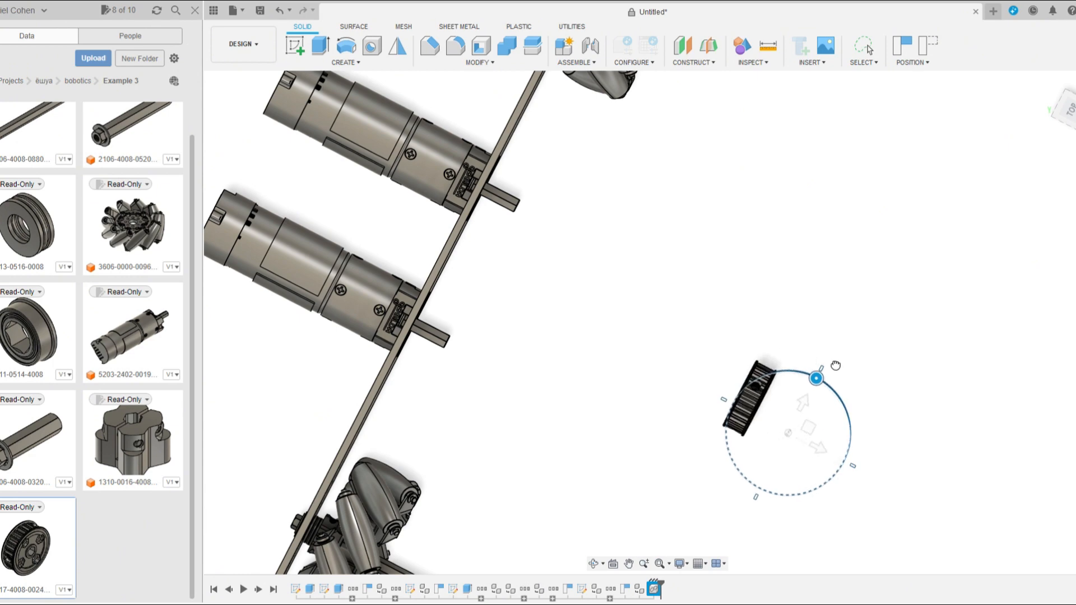
pyautogui.scroll(-6, 598, 370)
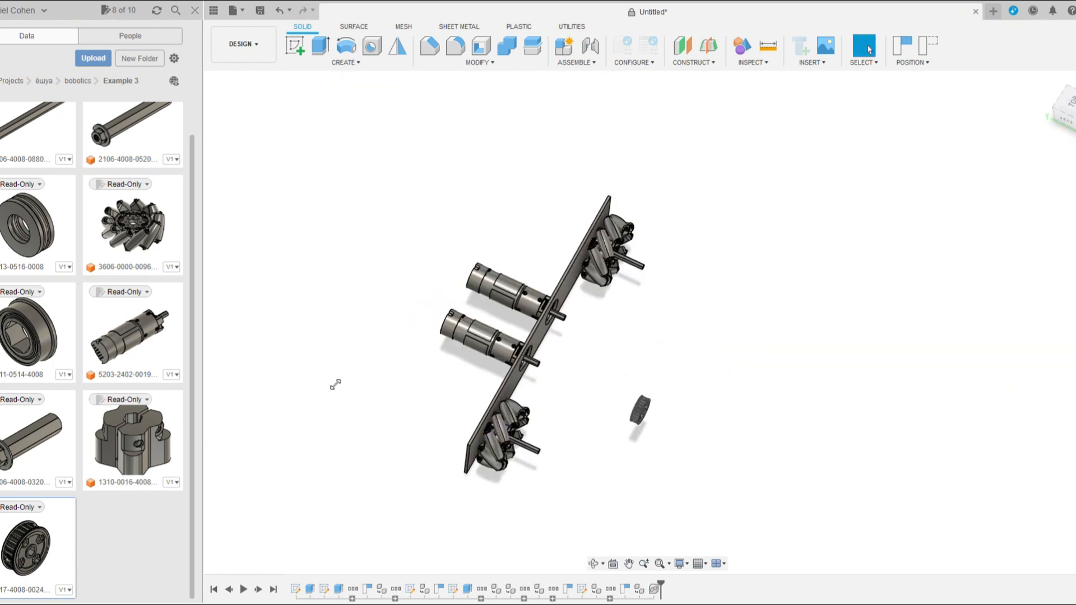
pyautogui.scroll(6, 637, 410)
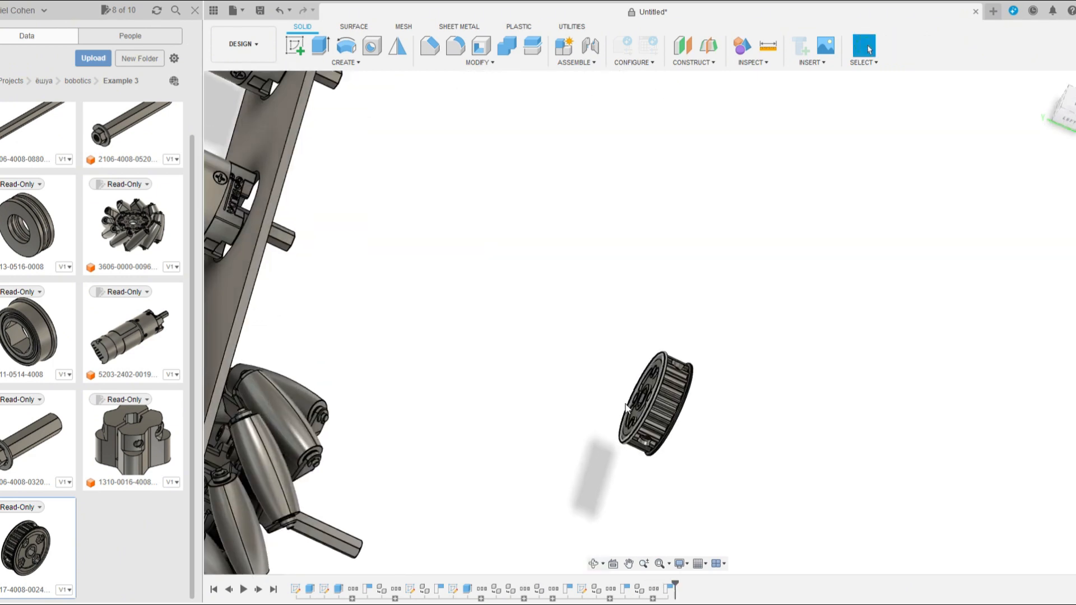
# Compare the timing pulley's hexagonal bore with the threaded end of the outer hex shaft
pyautogui.keyDown('shift'); pyautogui.moveTo(639, 412); pyautogui.dragTo(505, 410, button='middle'); pyautogui.keyUp('shift')
pyautogui.scroll(-6, 685, 426)
pyautogui.scroll(6, 476, 414)
pyautogui.scroll(3, 479, 420)
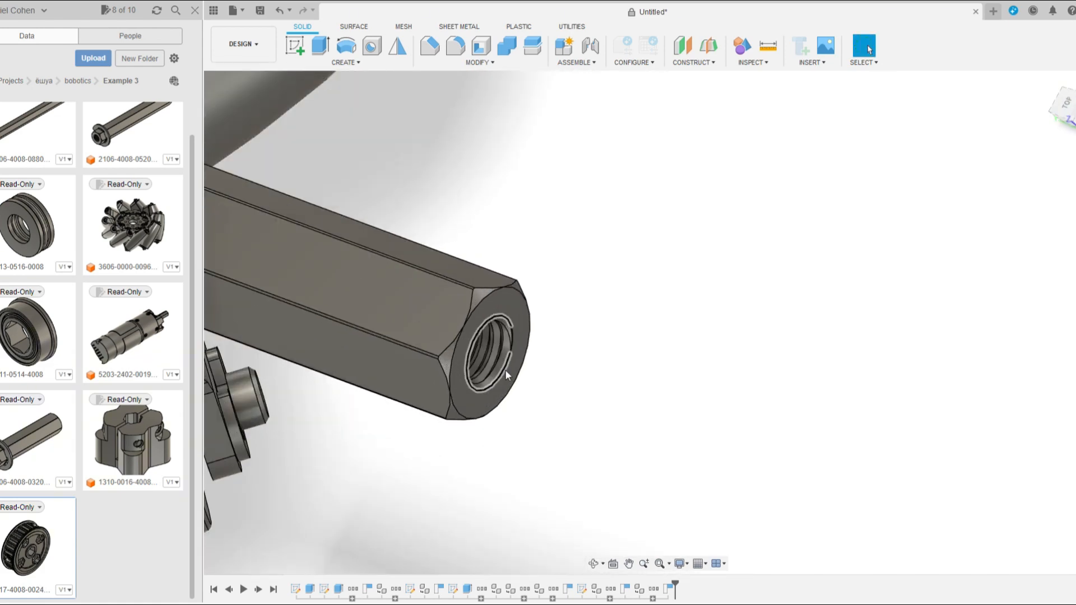
pyautogui.scroll(-6, 505, 369)
pyautogui.keyDown('shift'); pyautogui.moveTo(506, 369); pyautogui.dragTo(640, 492, button='middle'); pyautogui.keyUp('shift')
pyautogui.scroll(2, 675, 463)
pyautogui.scroll(-5, 783, 404)
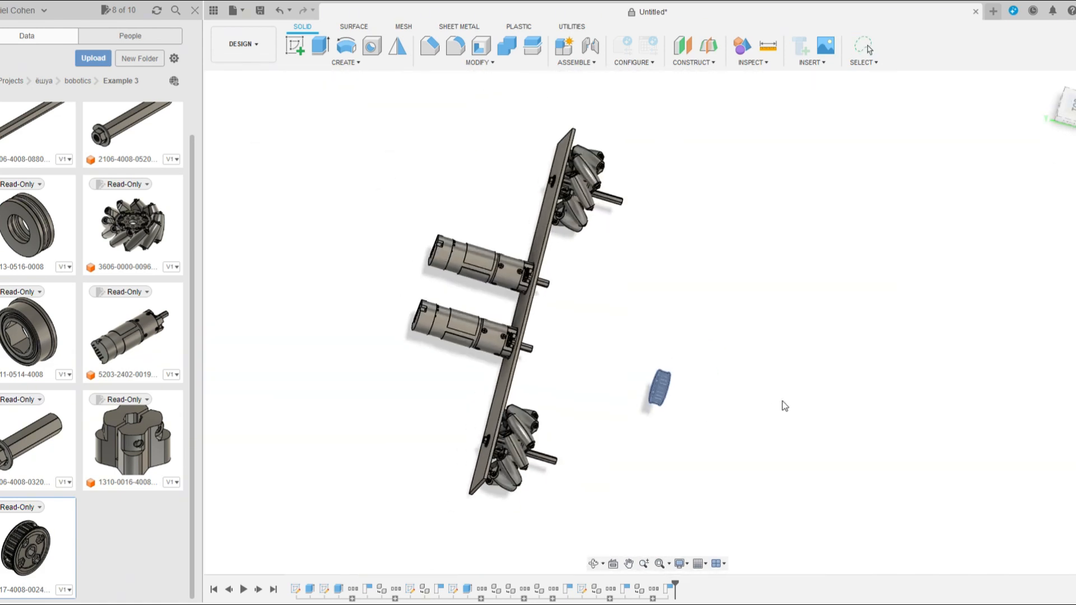
# Start a point-to-point move with copy of the timing pulley, using the centre of the circular edge around its hex bore as the origin point
pyautogui.scroll(6, 655, 413)
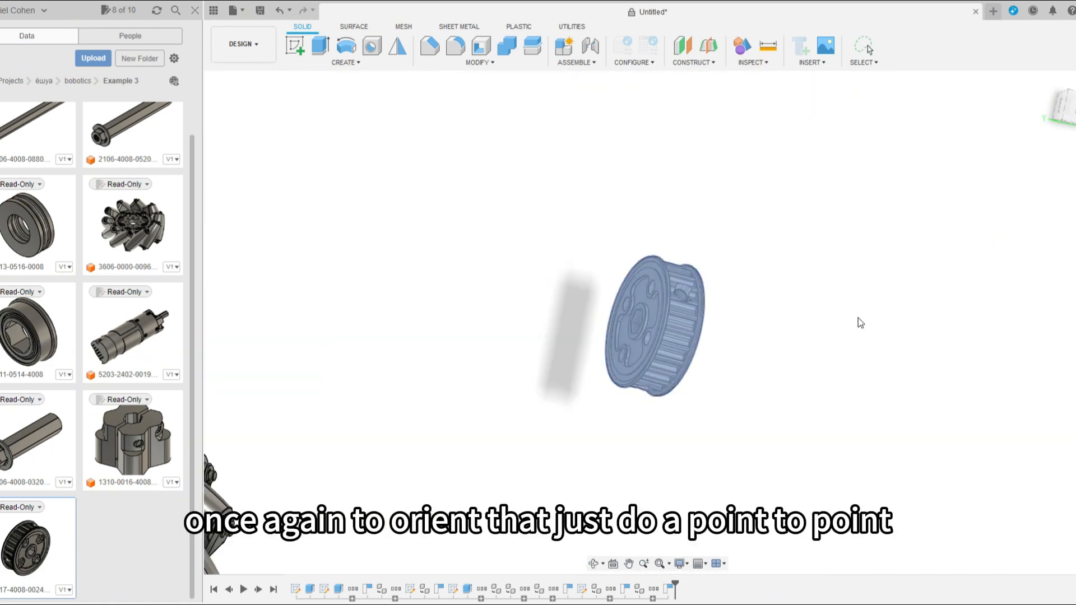
pyautogui.scroll(8, 637, 318)
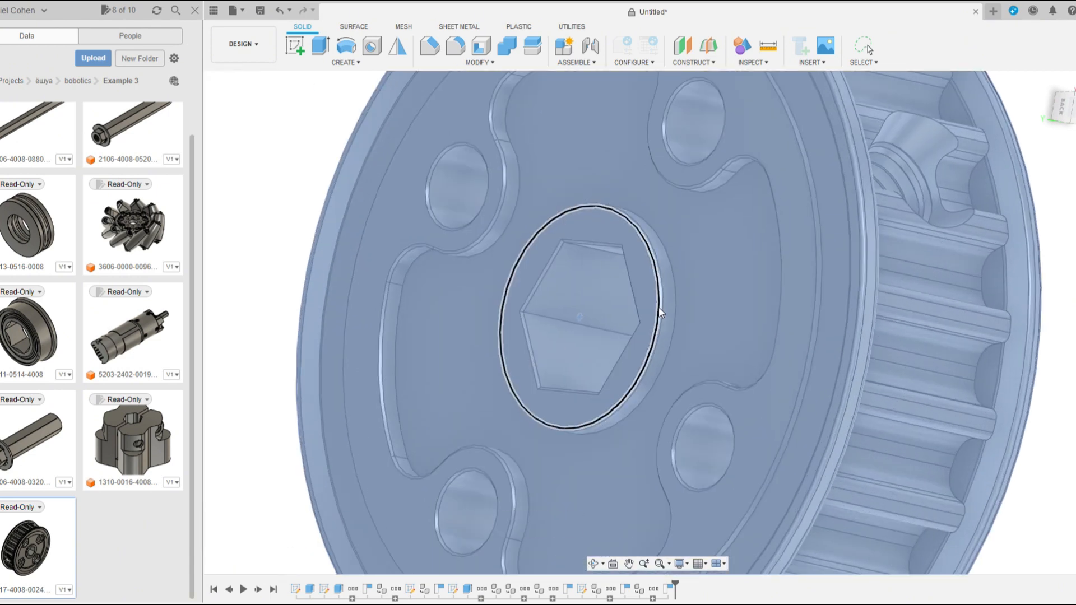
pyautogui.click(659, 313)
pyautogui.scroll(-2, 732, 338)
pyautogui.scroll(-2, 1017, 305)
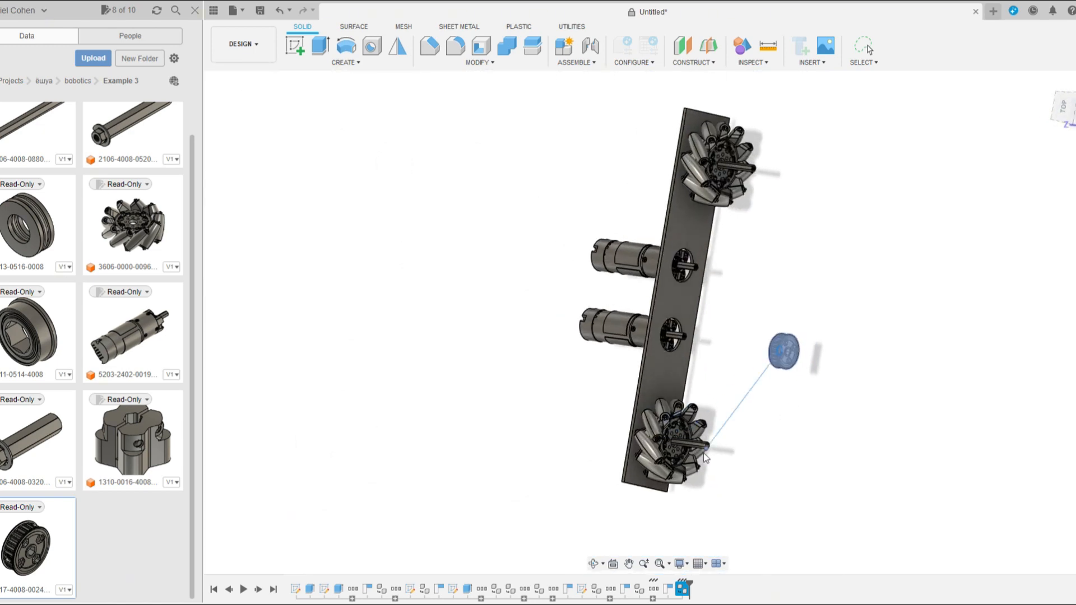
# Place the pulley copy on the end of one outer shaft, with the centre of the shaft's threaded hole as the target point
pyautogui.scroll(10, 705, 458)
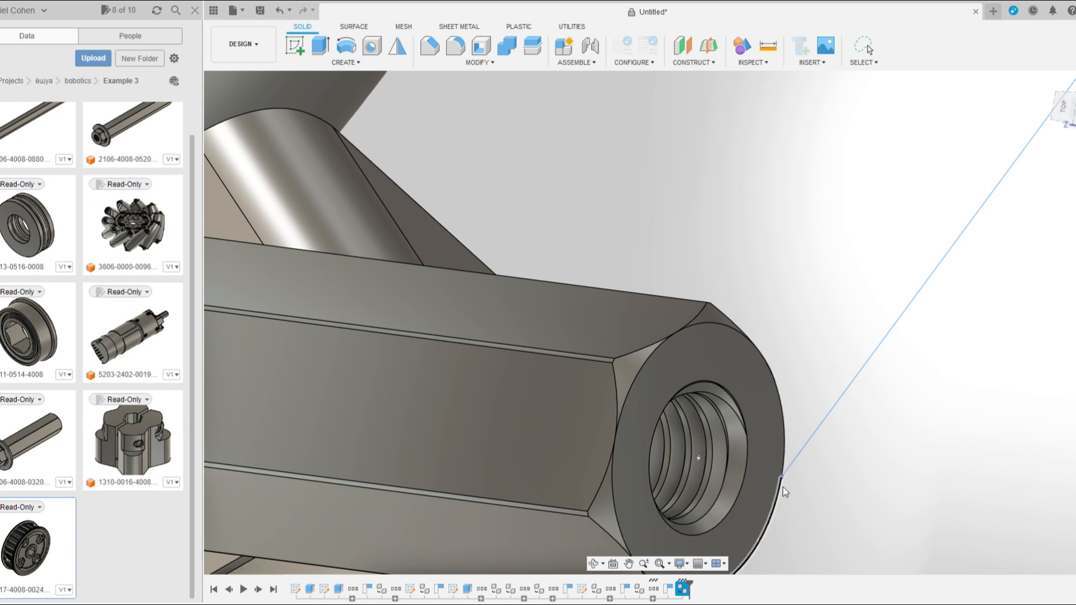
pyautogui.click(744, 477)
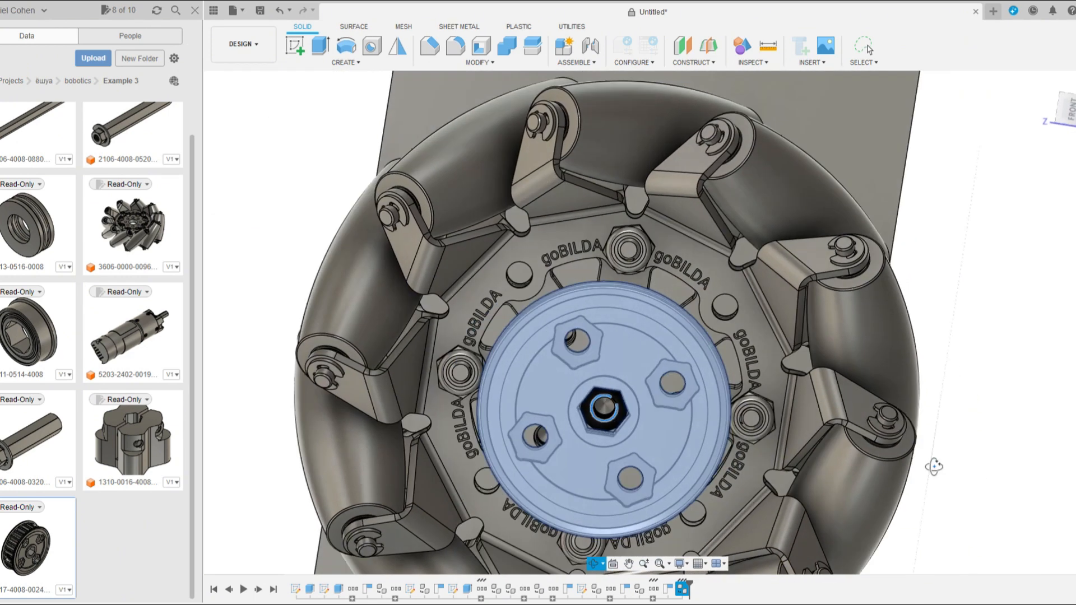
pyautogui.keyDown('shift'); pyautogui.moveTo(934, 466); pyautogui.dragTo(1037, 431, button='middle'); pyautogui.keyUp('shift')
pyautogui.scroll(-3, 923, 455)
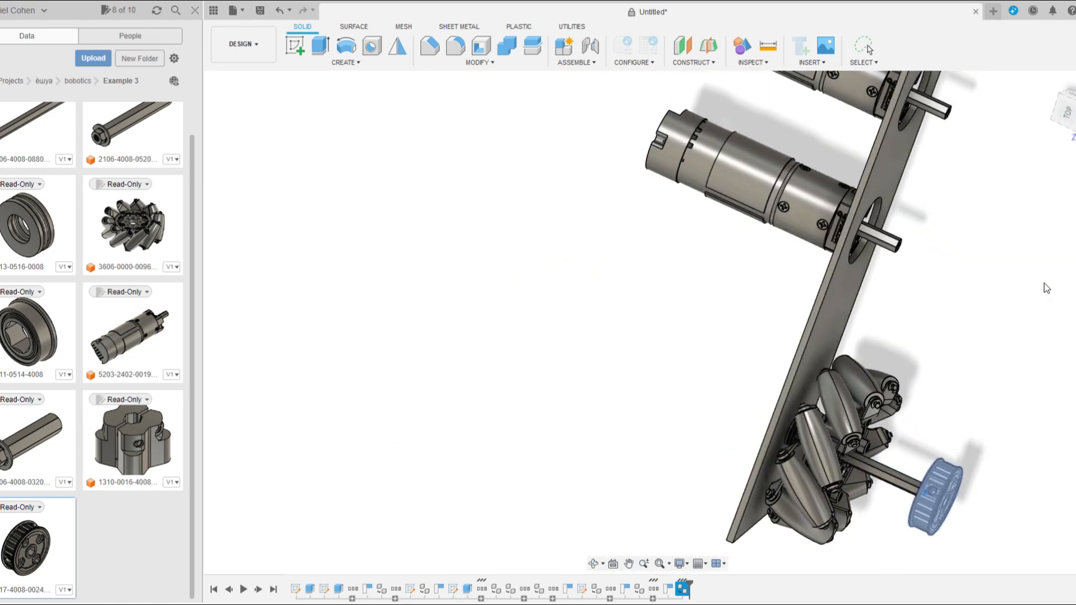
pyautogui.click(1044, 288)
# Compare the pulley copy on the outer shaft with the loose pulley and its recessed face
pyautogui.keyDown('shift'); pyautogui.moveTo(967, 346); pyautogui.dragTo(928, 359, button='middle'); pyautogui.keyUp('shift')
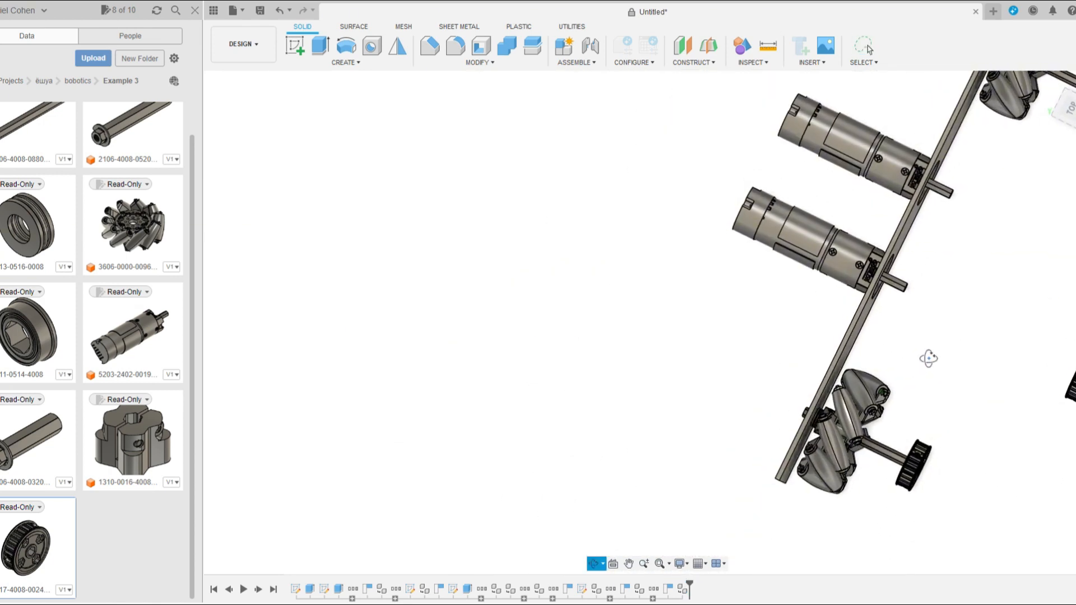
pyautogui.scroll(-5, 598, 379)
pyautogui.scroll(6, 715, 447)
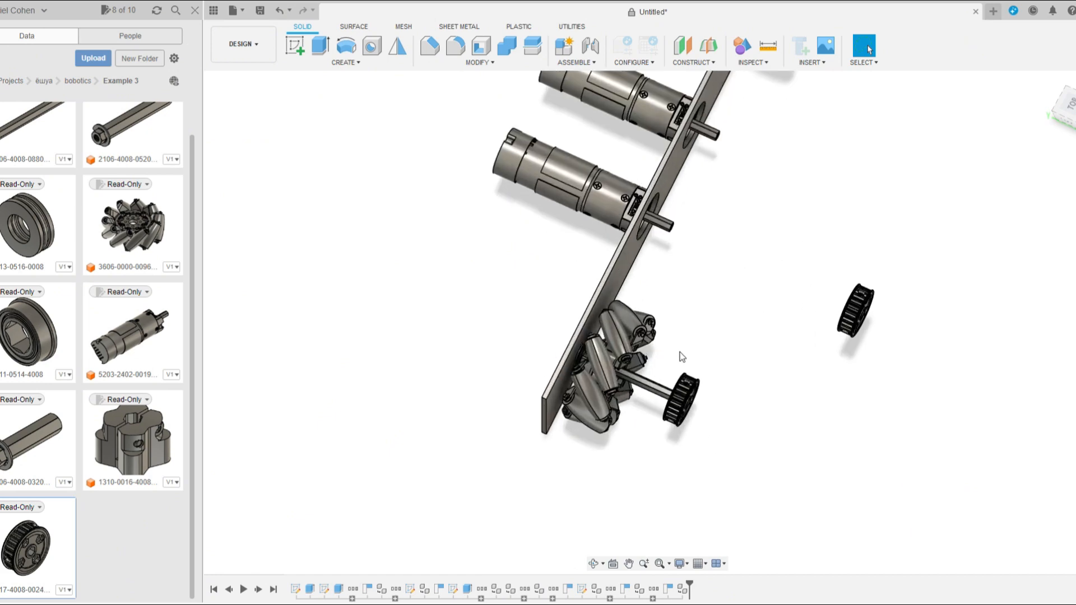
pyautogui.scroll(3, 766, 425)
pyautogui.keyDown('shift'); pyautogui.moveTo(766, 425); pyautogui.dragTo(865, 254, button='middle'); pyautogui.keyUp('shift')
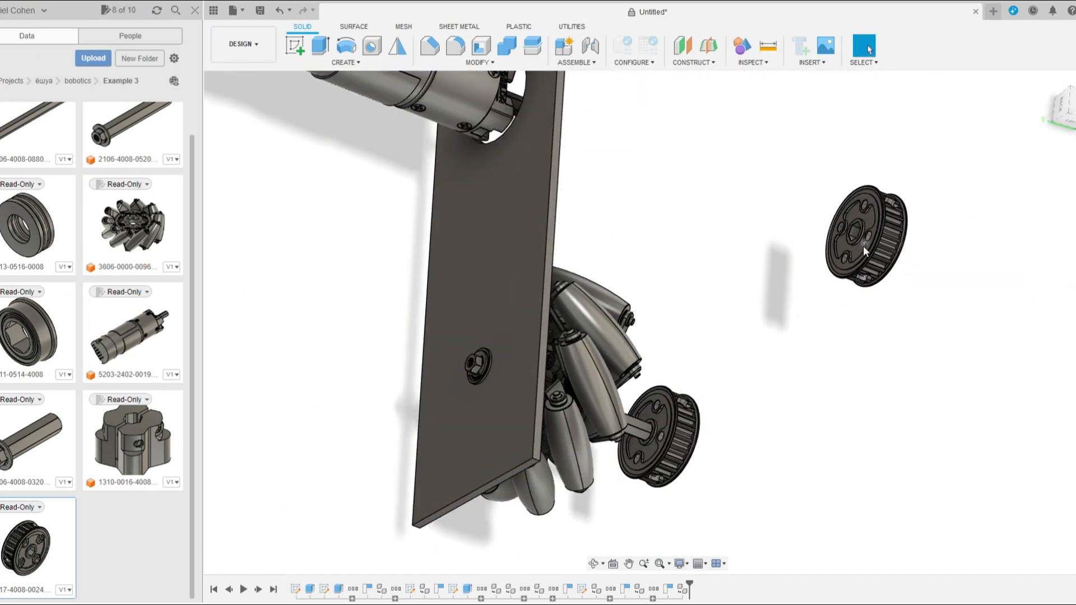
pyautogui.click(855, 250)
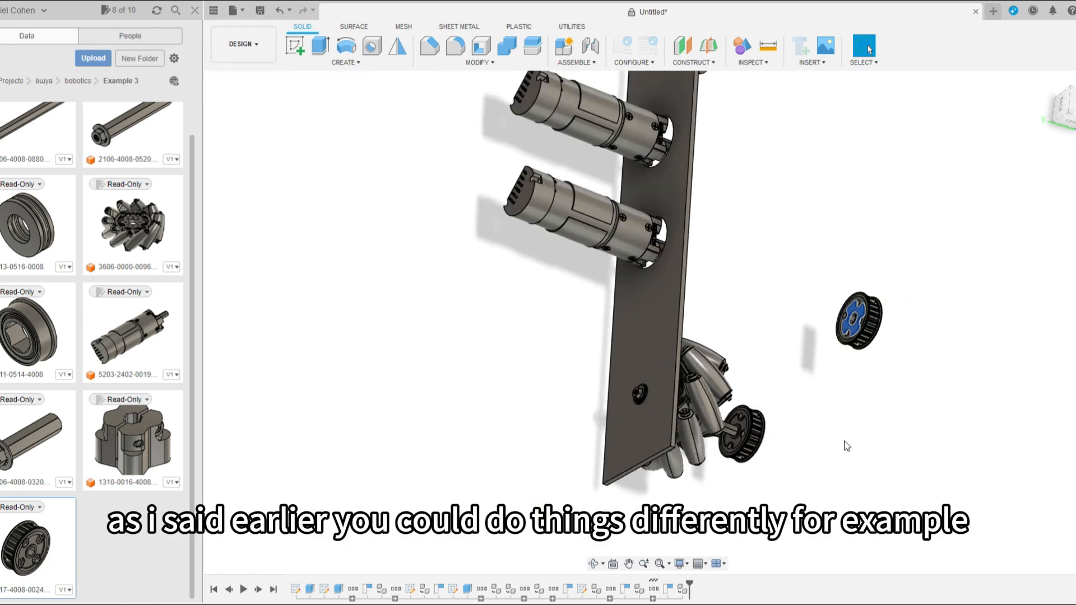
pyautogui.scroll(-2, 847, 446)
pyautogui.keyDown('shift'); pyautogui.moveTo(848, 446); pyautogui.dragTo(784, 447, button='middle'); pyautogui.keyUp('shift')
# Examine the order and spacing of plate, hub, wheel and pulley along the outer shaft, and the motors' position relative to the plate
pyautogui.scroll(3, 783, 447)
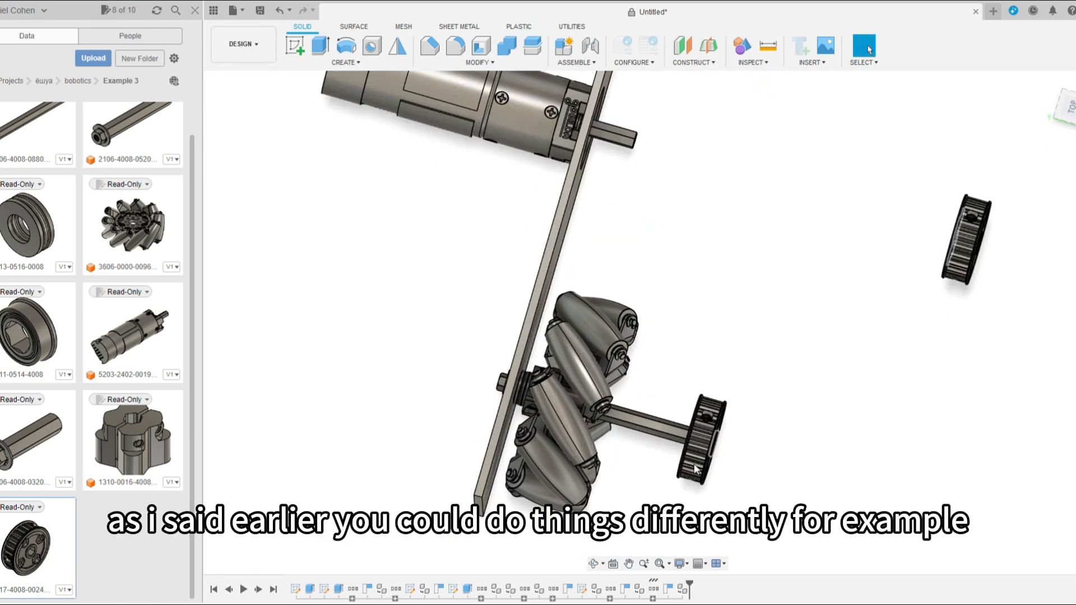
pyautogui.scroll(4, 695, 468)
pyautogui.scroll(-3, 757, 418)
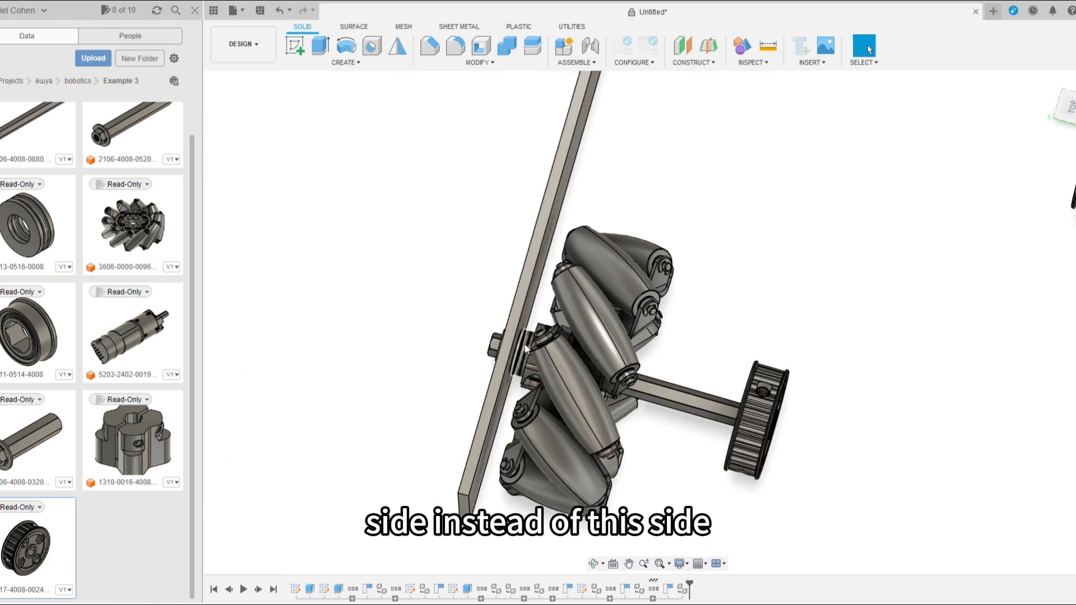
pyautogui.scroll(-5, 744, 425)
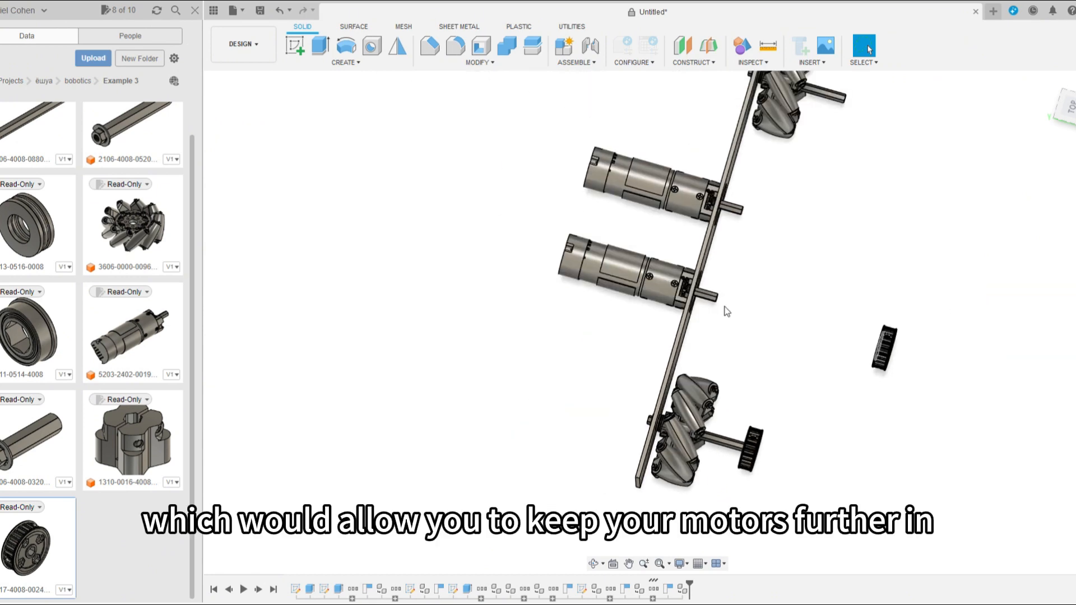
pyautogui.scroll(2, 712, 307)
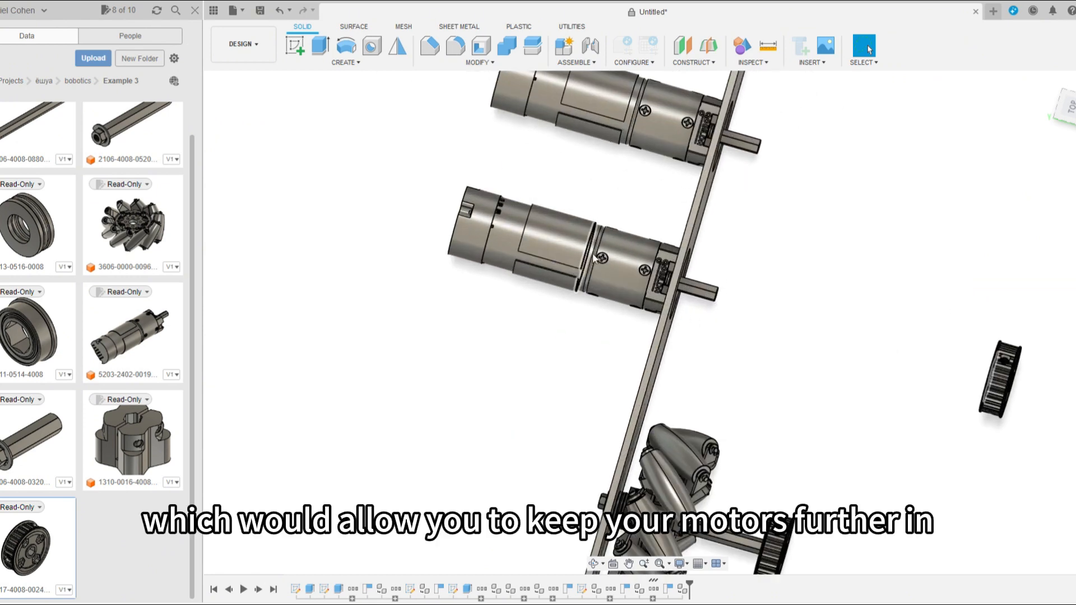
pyautogui.scroll(-3, 561, 281)
pyautogui.keyDown('shift'); pyautogui.moveTo(725, 521); pyautogui.dragTo(715, 491, button='middle'); pyautogui.keyUp('shift')
# Inspect the axle-mounted pulley at the shaft end from the side and the front, including its hex bore and mounting holes
pyautogui.scroll(6, 716, 496)
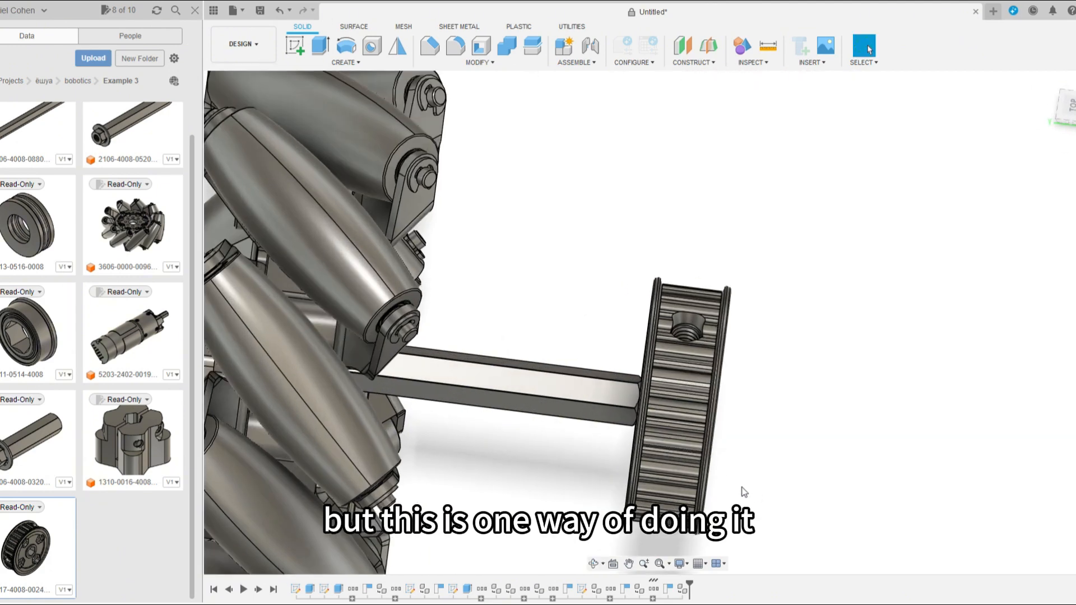
pyautogui.scroll(-8, 722, 469)
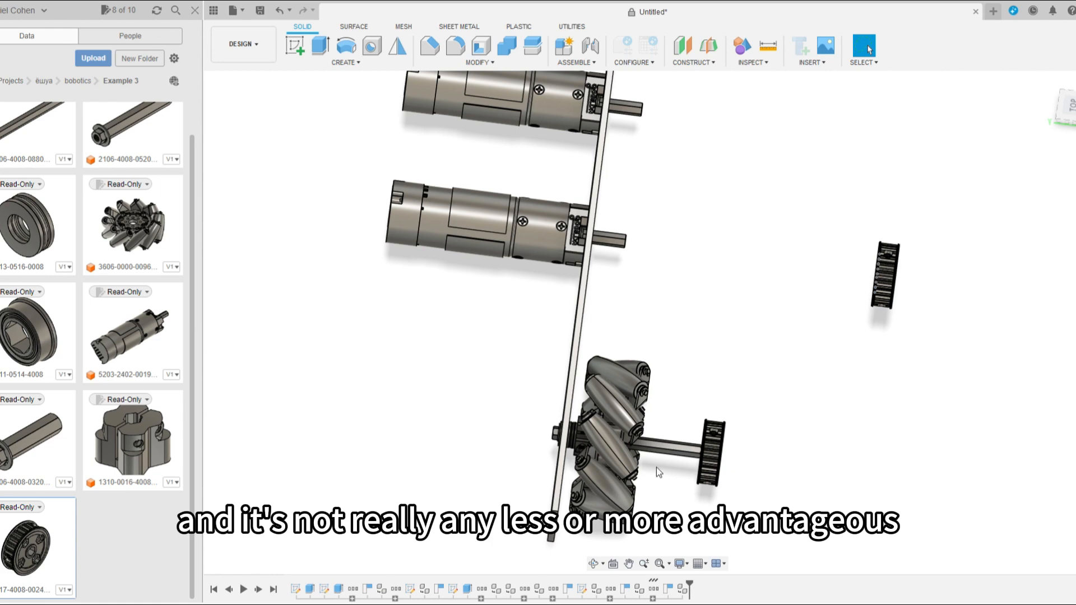
pyautogui.scroll(-5, 656, 468)
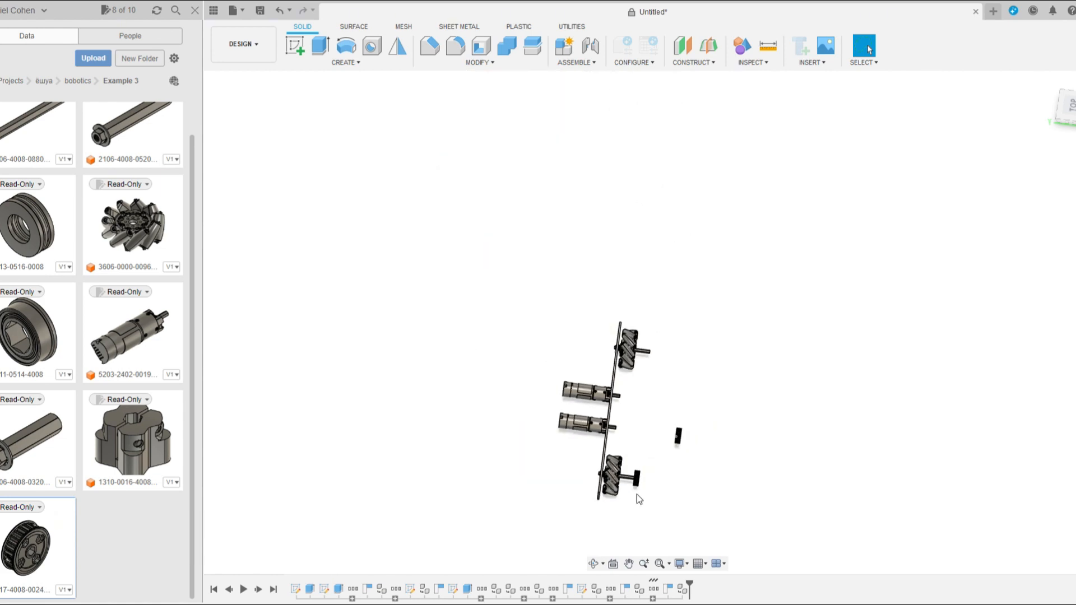
pyautogui.scroll(10, 637, 493)
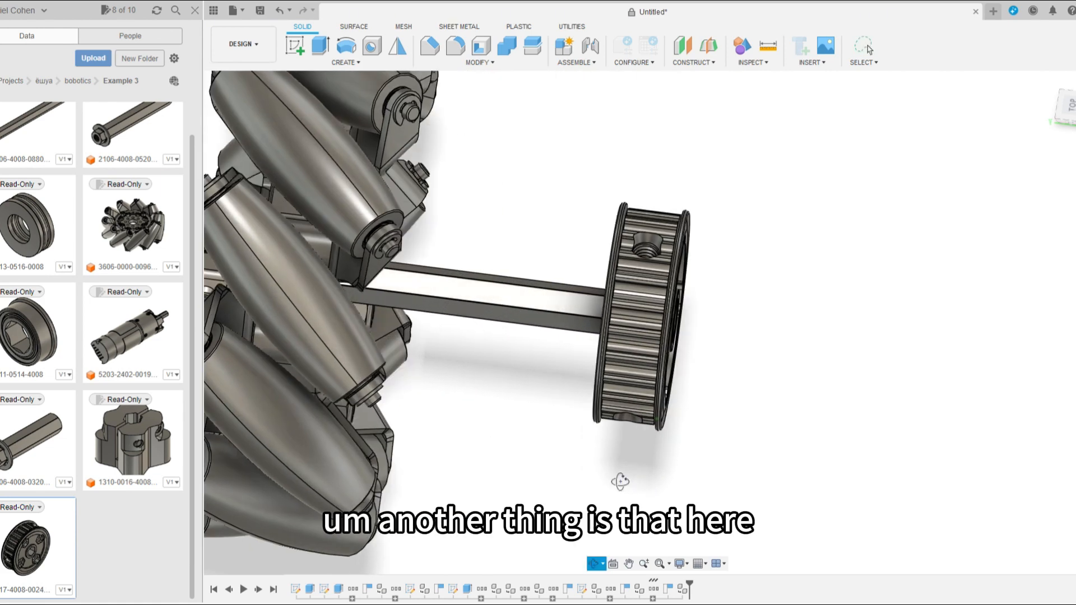
pyautogui.keyDown('shift'); pyautogui.moveTo(619, 481); pyautogui.dragTo(530, 465, button='middle'); pyautogui.keyUp('shift')
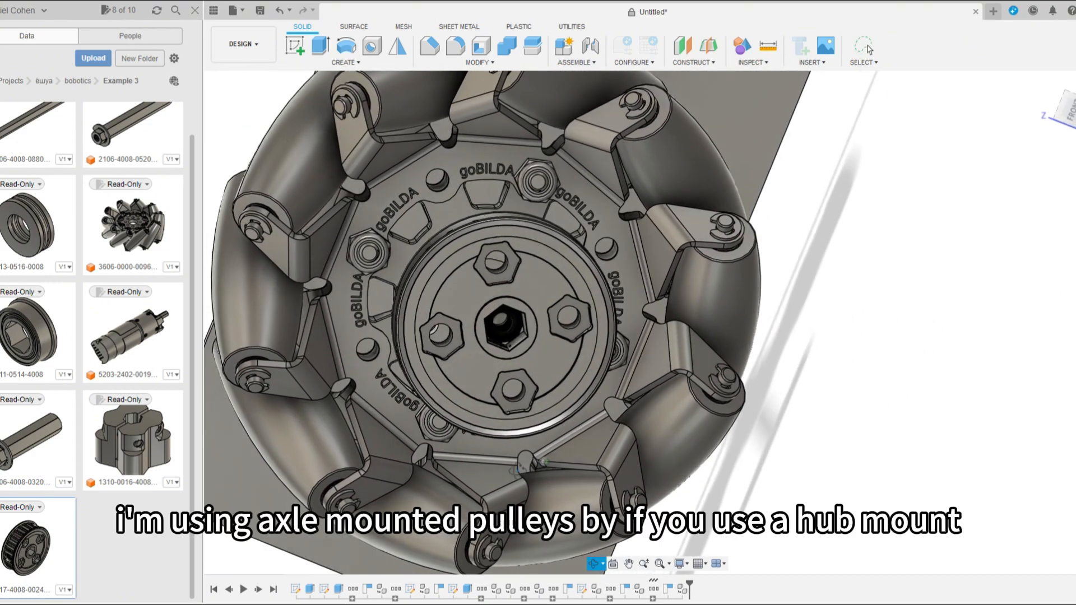
# Examine the gap between the mecanum wheel and the shaft-end pulley from the front, side and above, including the hub behind the wheel
pyautogui.scroll(-3, 516, 382)
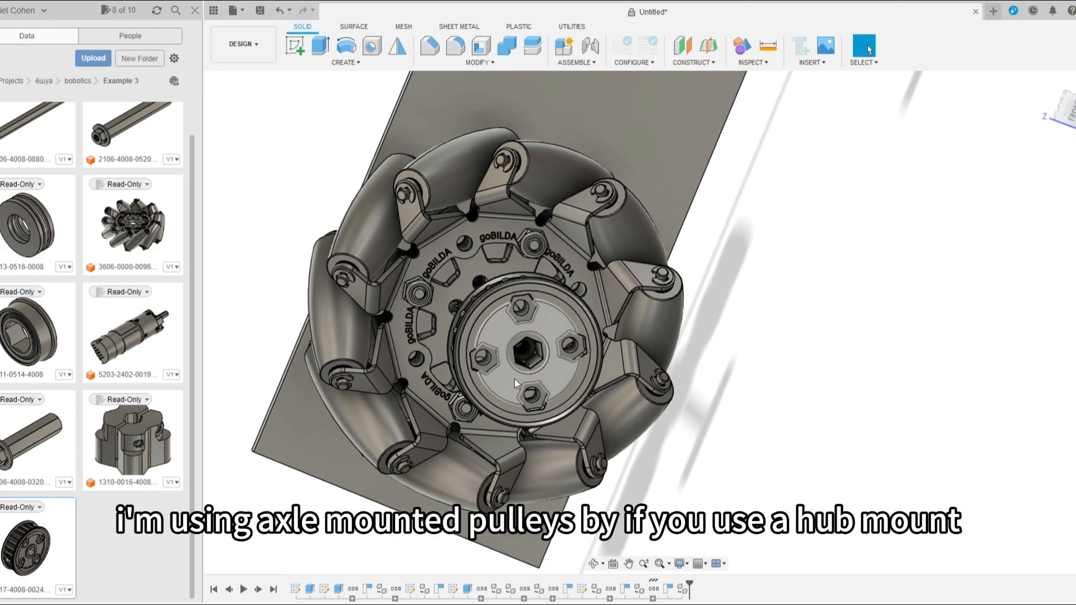
pyautogui.keyDown('shift'); pyautogui.moveTo(502, 352); pyautogui.dragTo(817, 449, button='middle'); pyautogui.keyUp('shift')
pyautogui.scroll(3, 515, 318)
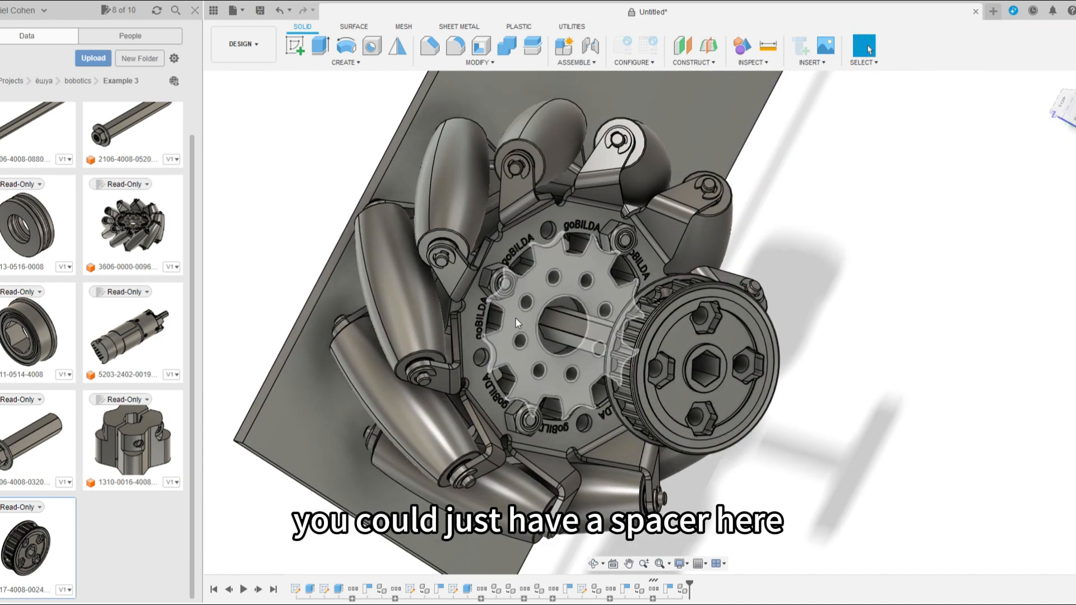
pyautogui.scroll(3, 521, 323)
pyautogui.scroll(-3, 527, 336)
pyautogui.keyDown('shift'); pyautogui.moveTo(520, 312); pyautogui.dragTo(512, 286, button='middle'); pyautogui.keyUp('shift')
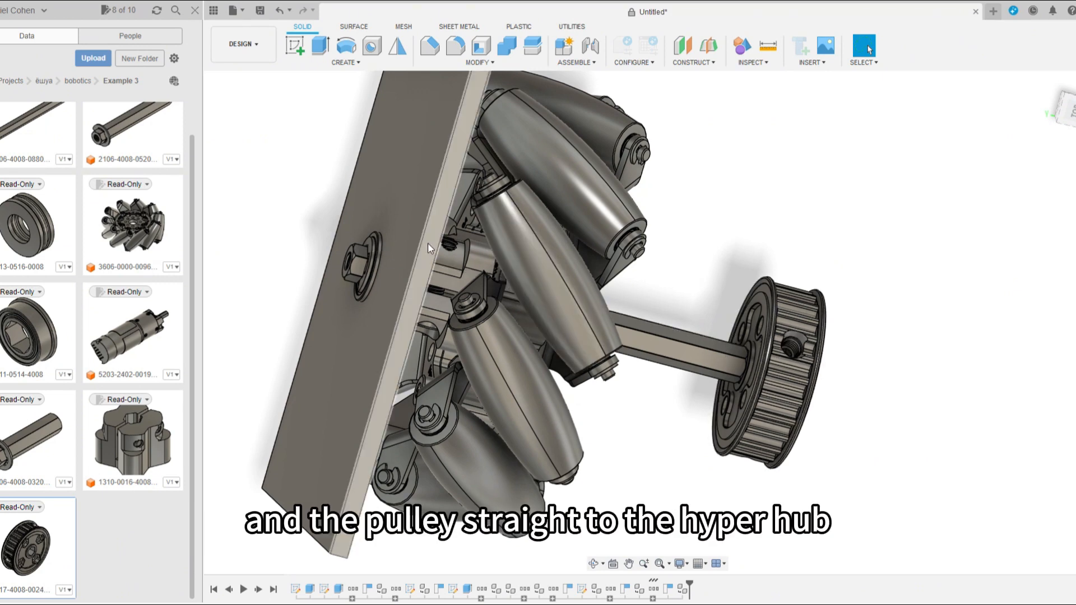
pyautogui.keyDown('shift'); pyautogui.moveTo(473, 278); pyautogui.dragTo(806, 358, button='middle'); pyautogui.keyUp('shift')
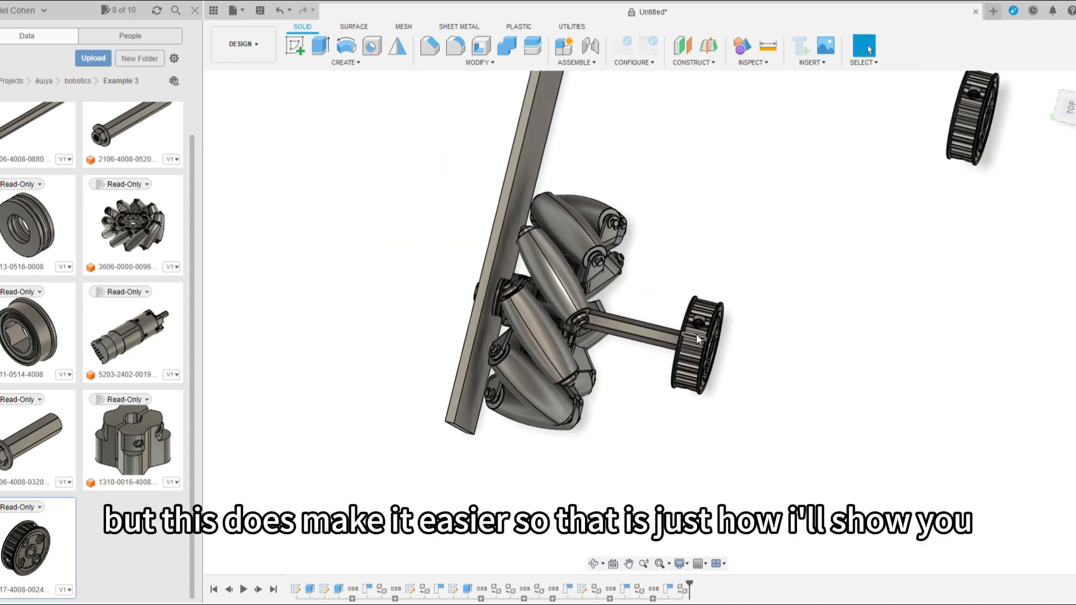
pyautogui.scroll(5, 720, 340)
pyautogui.keyDown('shift'); pyautogui.moveTo(849, 344); pyautogui.dragTo(819, 346, button='middle'); pyautogui.keyUp('shift')
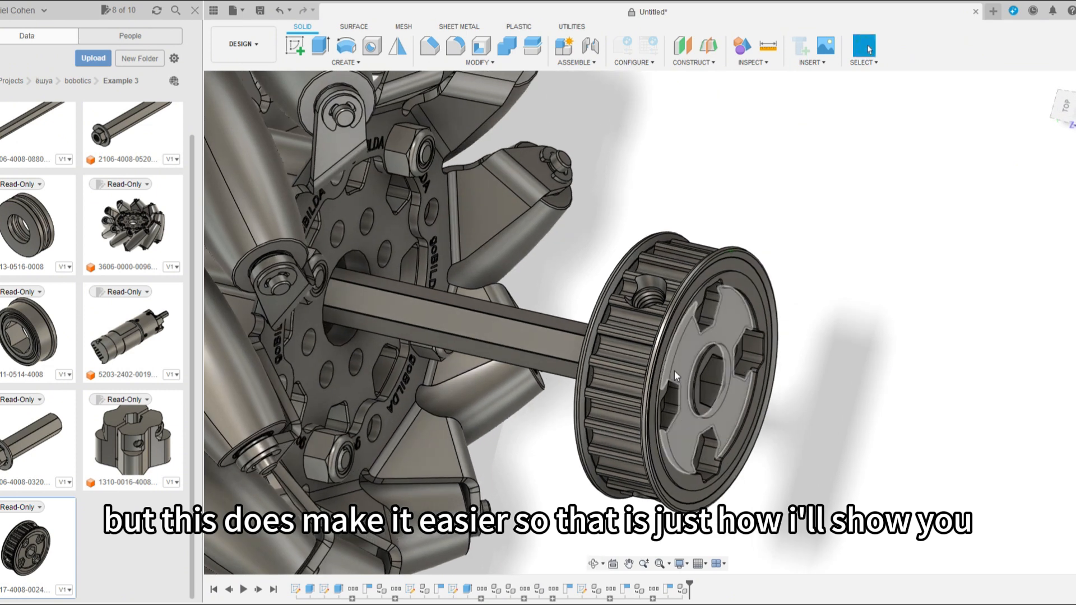
pyautogui.click(677, 369)
pyautogui.scroll(-2, 623, 415)
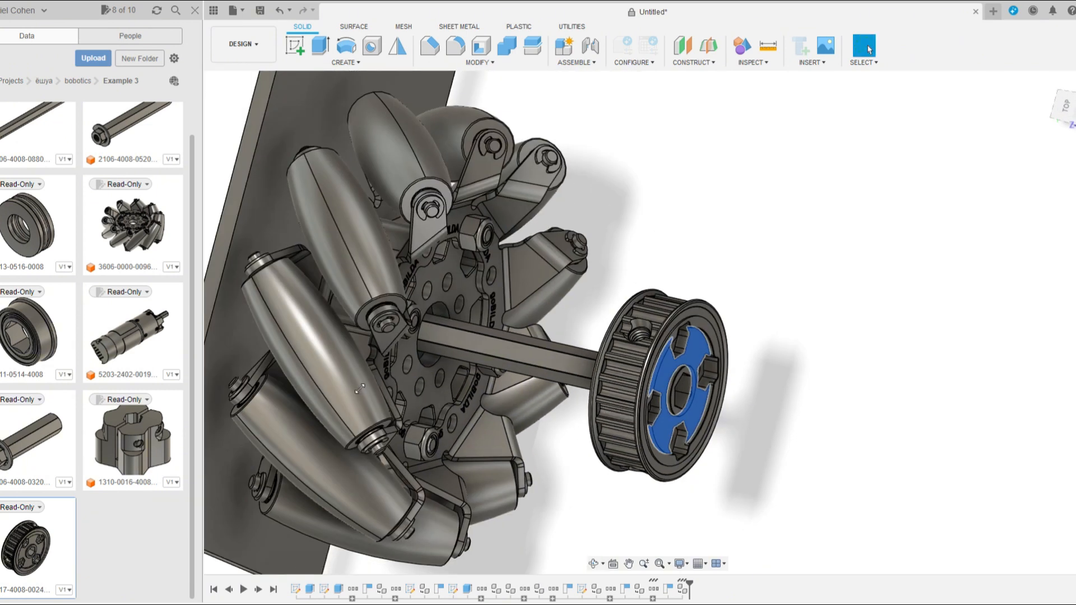
pyautogui.doubleClick(672, 403)
pyautogui.scroll(-2, 863, 436)
pyautogui.scroll(-2, 800, 445)
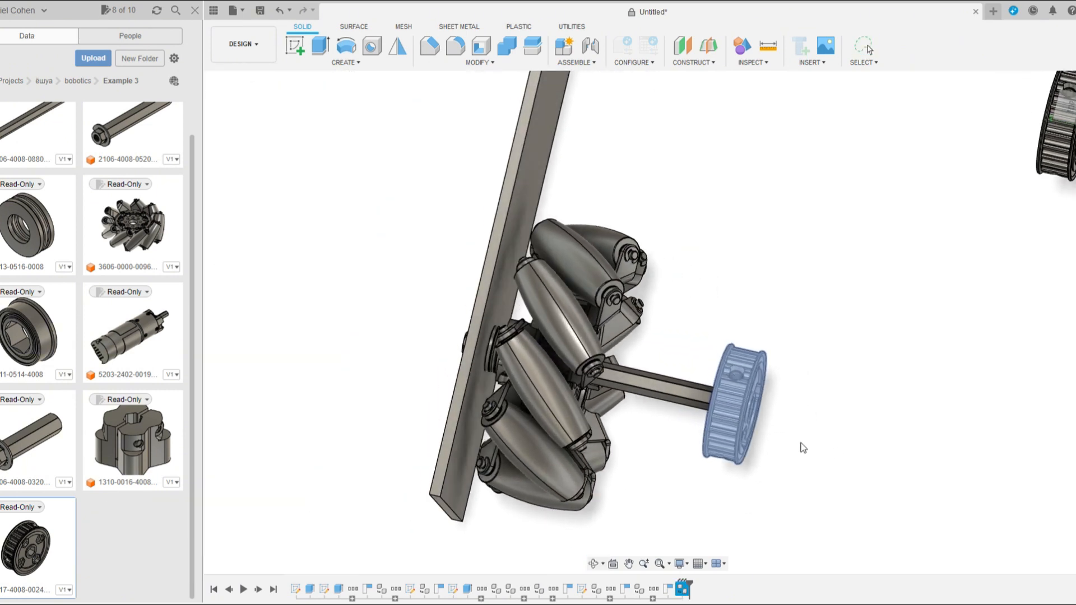
pyautogui.scroll(-2, 967, 265)
pyautogui.scroll(1, 866, 373)
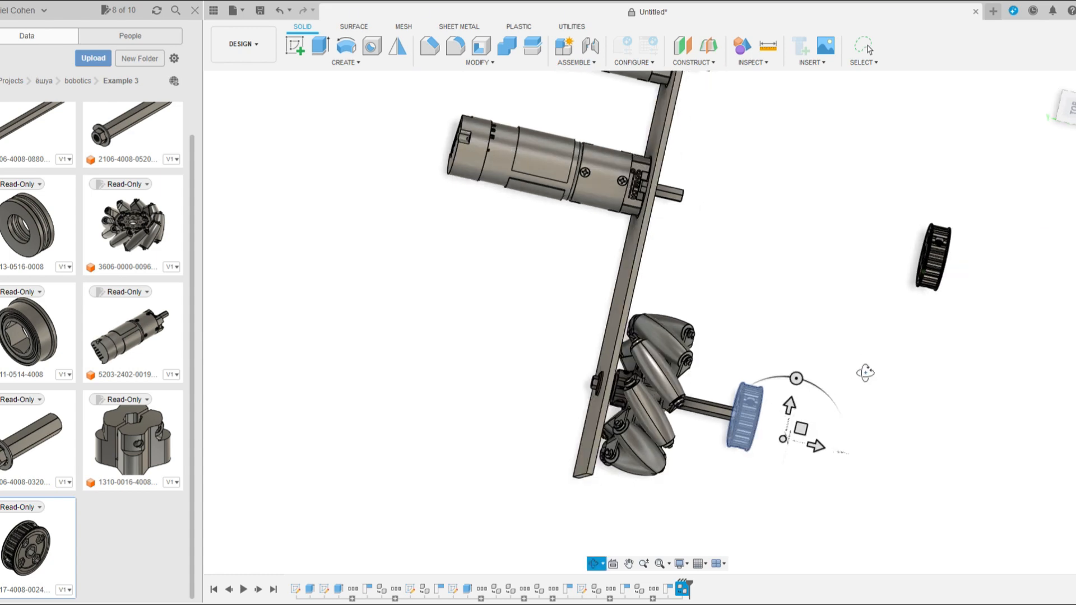
pyautogui.scroll(4, 841, 471)
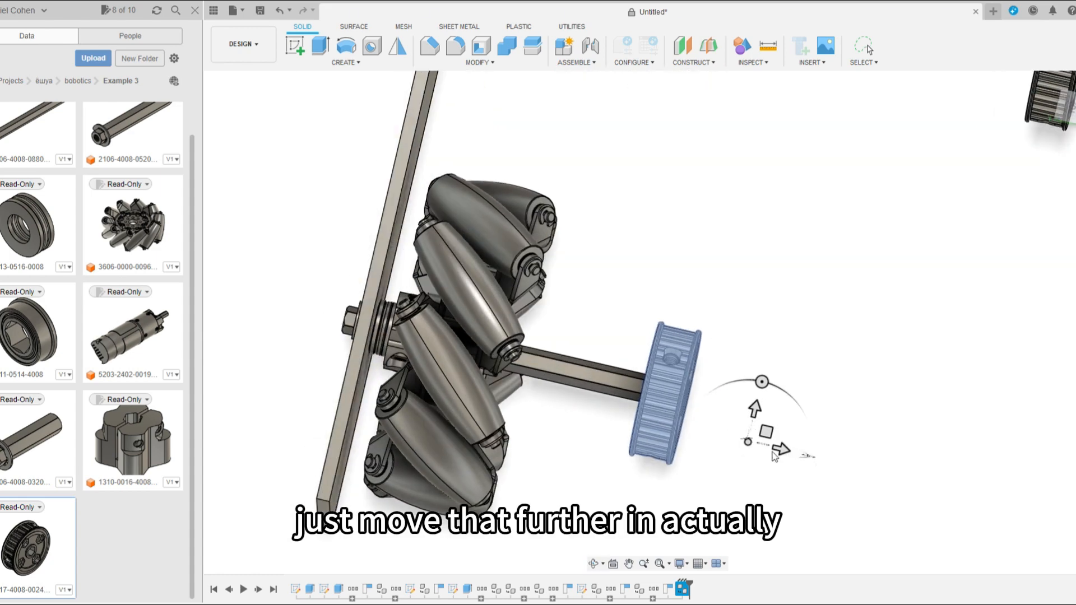
pyautogui.press('Escape')
# Align the loose pulley onto the end of the other outer shaft, matching its bore's circular edge to the edge of the shaft's end face
pyautogui.scroll(-5, 754, 456)
pyautogui.scroll(2, 841, 409)
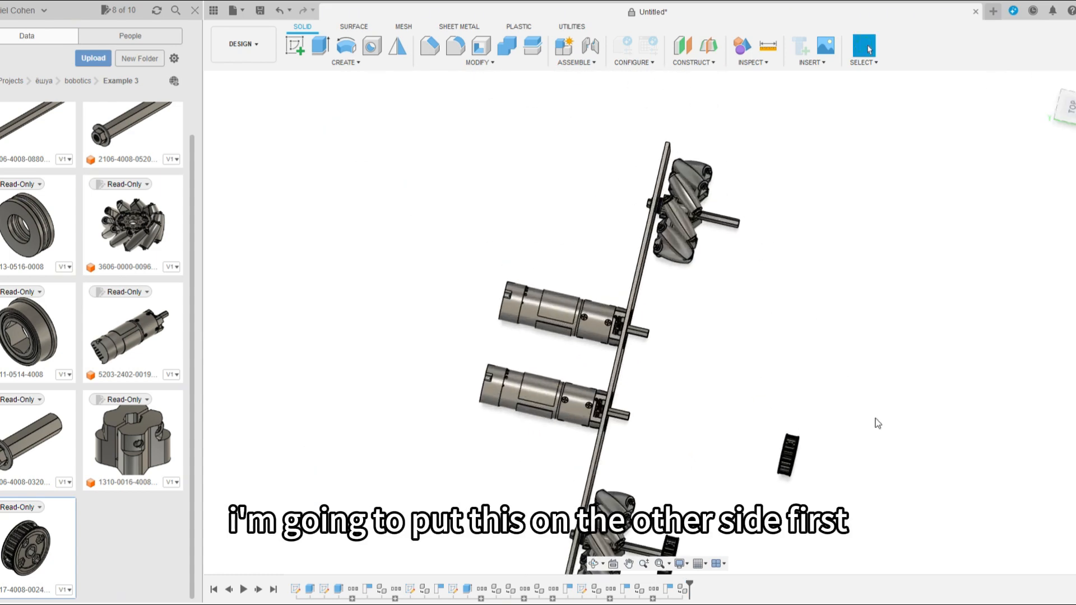
pyautogui.scroll(5, 818, 470)
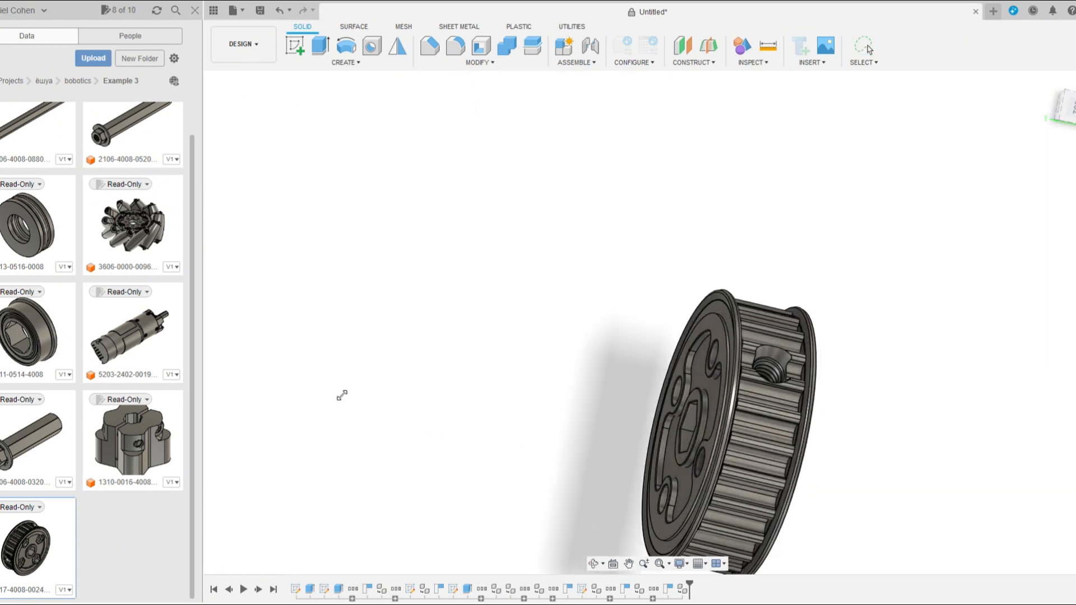
pyautogui.moveTo(342, 395); pyautogui.dragTo(342, 395)
pyautogui.scroll(-3, 616, 372)
pyautogui.keyDown('shift'); pyautogui.moveTo(740, 349); pyautogui.dragTo(904, 317, button='middle'); pyautogui.keyUp('shift')
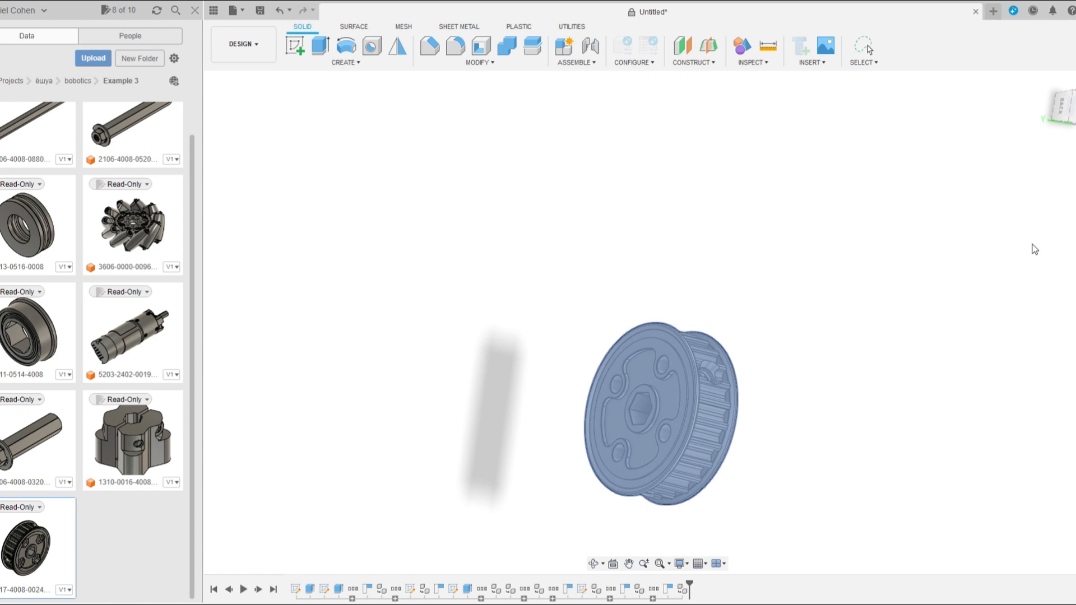
pyautogui.scroll(5, 618, 388)
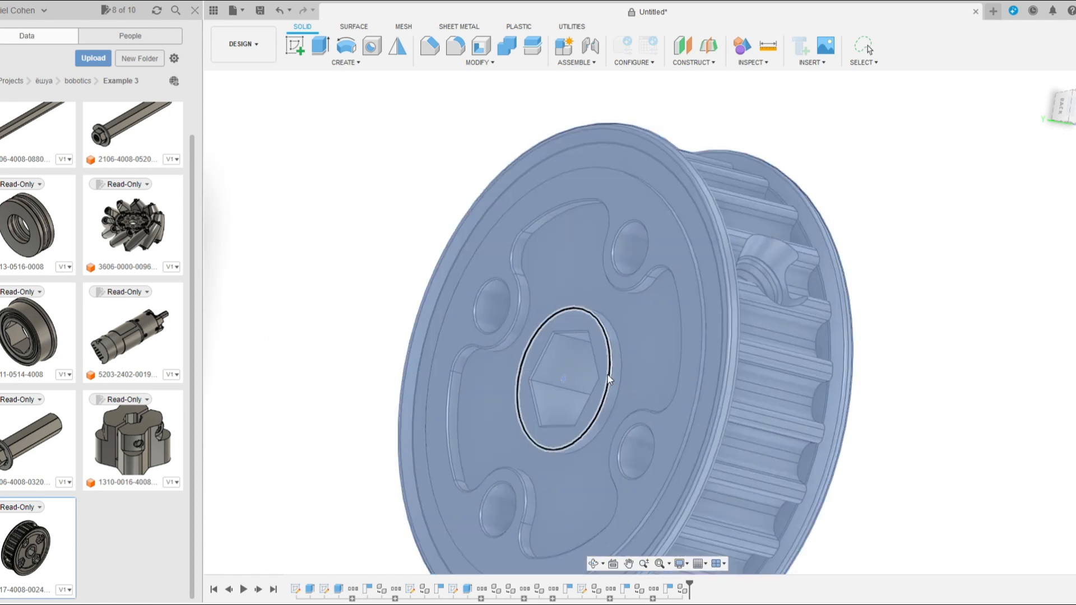
pyautogui.click(608, 374)
pyautogui.scroll(-6, 874, 476)
pyautogui.keyDown('shift'); pyautogui.moveTo(840, 440); pyautogui.dragTo(751, 281, button='middle'); pyautogui.keyUp('shift')
pyautogui.scroll(-2, 738, 429)
pyautogui.scroll(10, 755, 239)
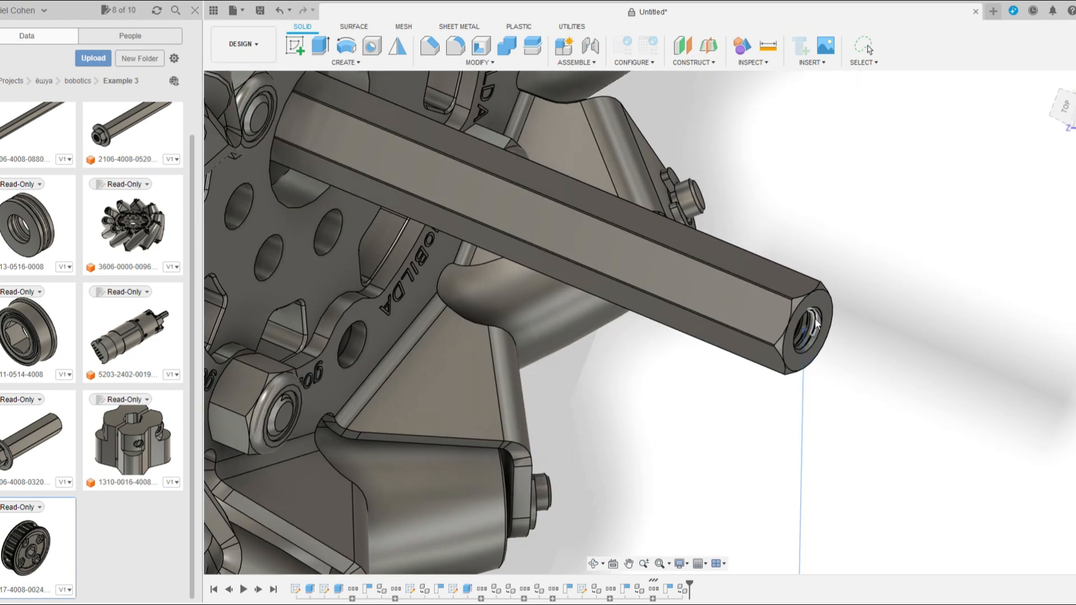
pyautogui.scroll(3, 816, 324)
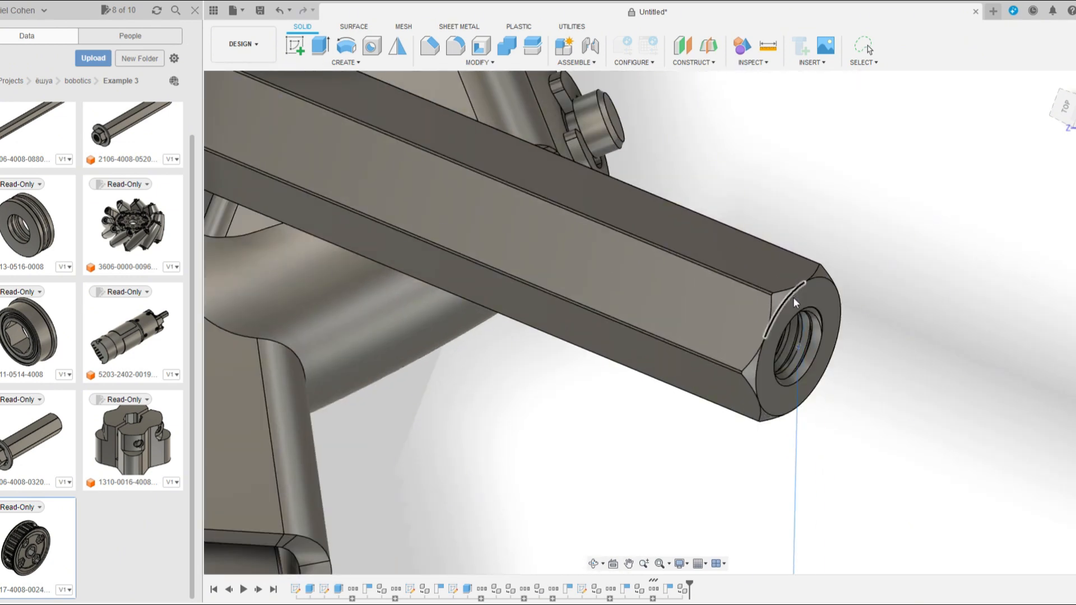
pyautogui.click(779, 327)
pyautogui.scroll(-10, 684, 340)
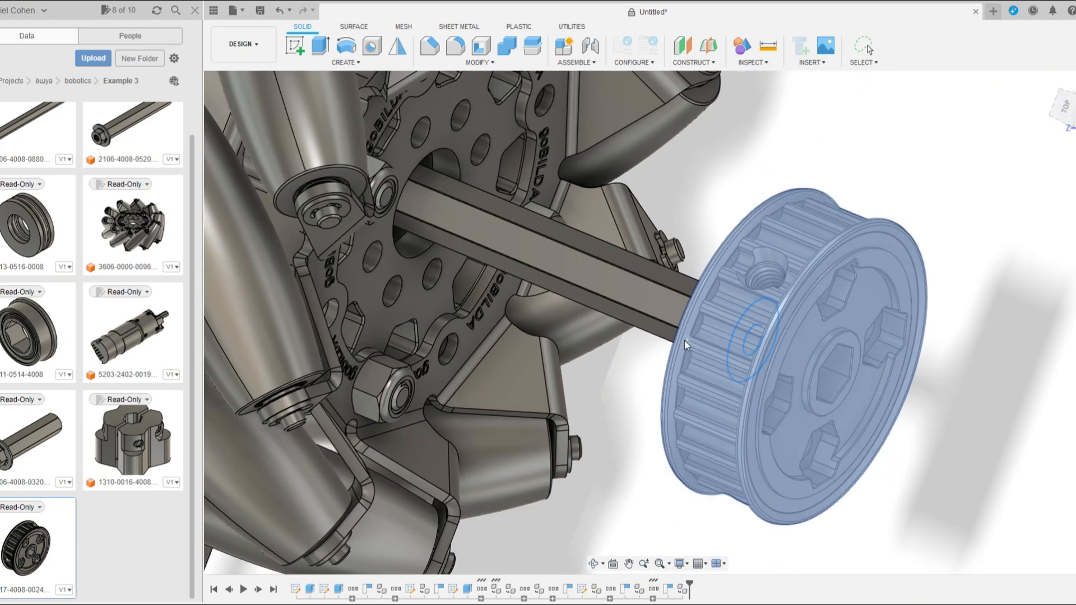
pyautogui.press('Return')
# Move both outer-shaft pulleys together 30 mm inward along their shafts, towards the mecanum wheels
pyautogui.scroll(-10, 872, 350)
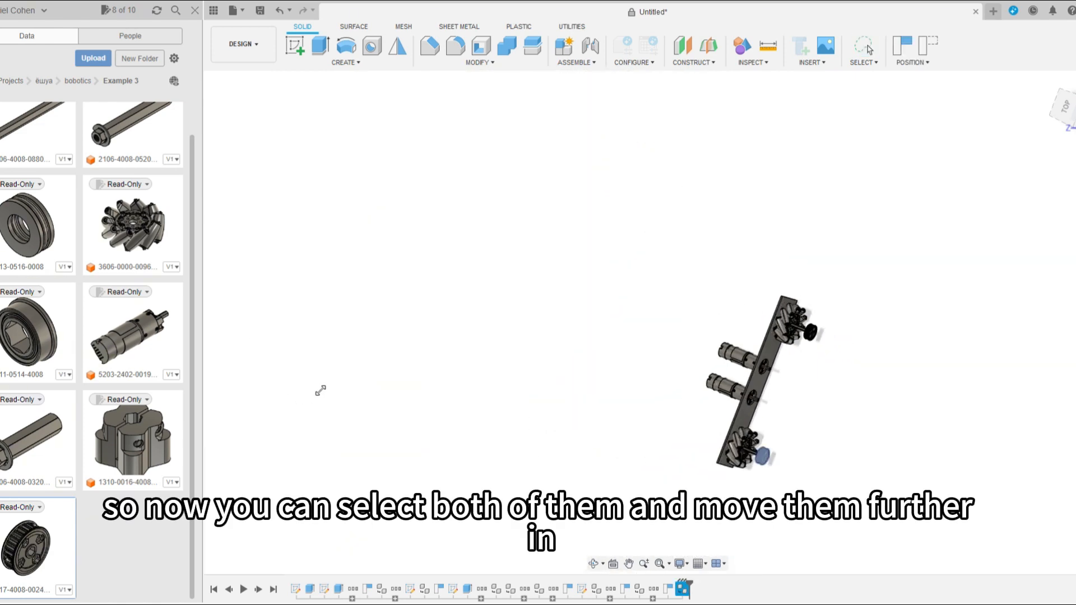
pyautogui.scroll(8, 885, 489)
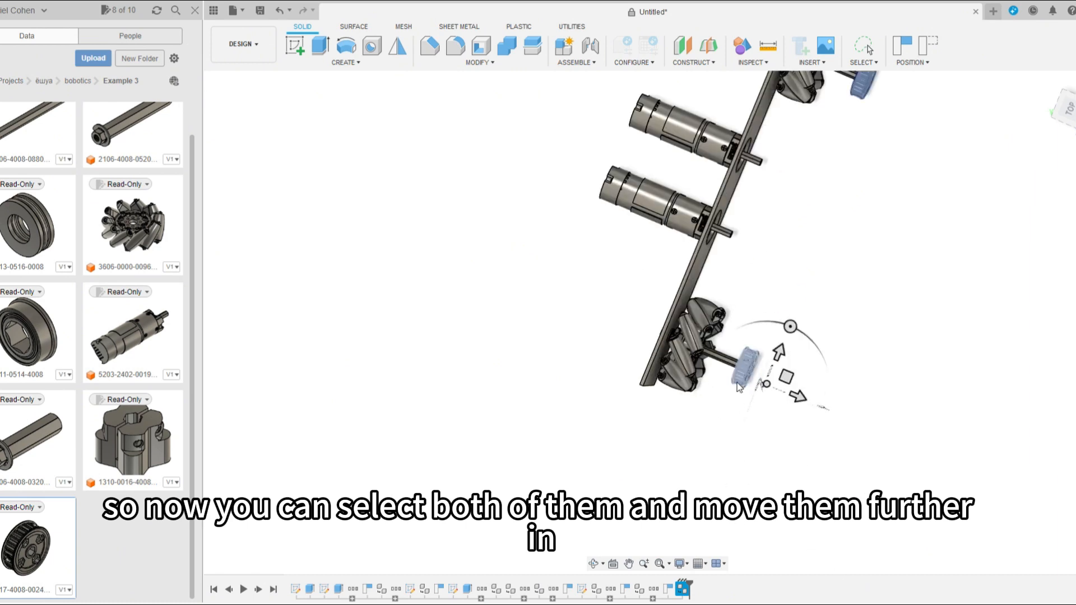
pyautogui.moveTo(885, 477); pyautogui.dragTo(803, 433)
pyautogui.scroll(5, 705, 318)
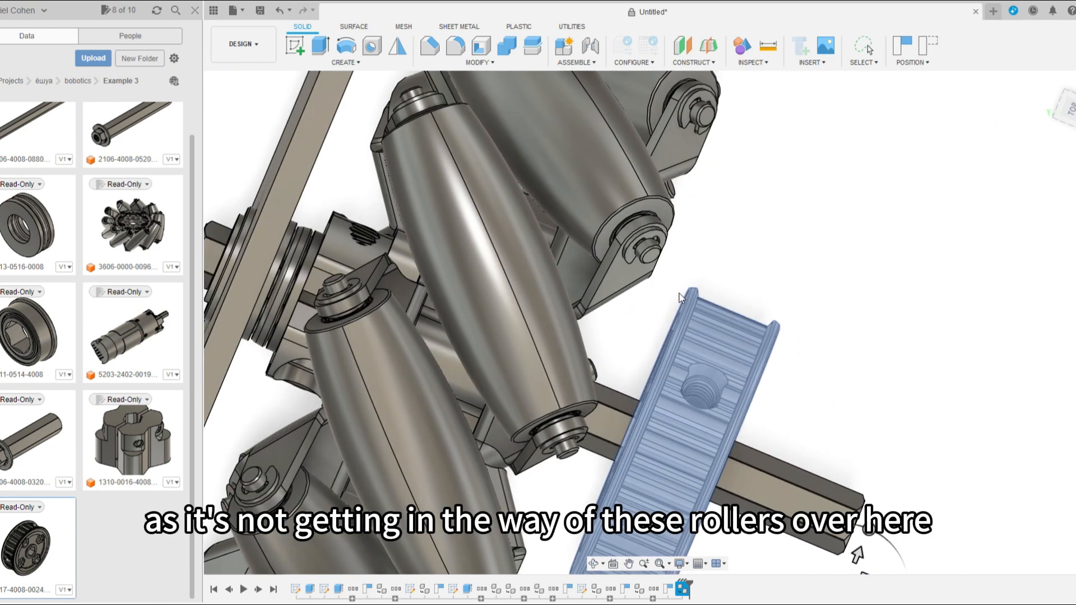
pyautogui.scroll(-2, 666, 295)
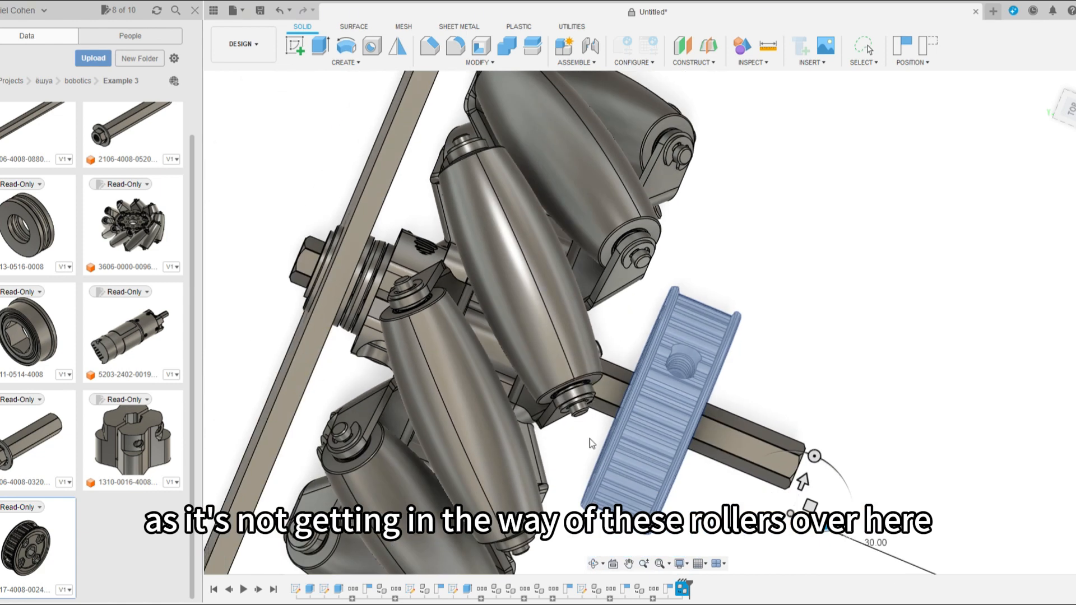
pyautogui.scroll(-3, 657, 308)
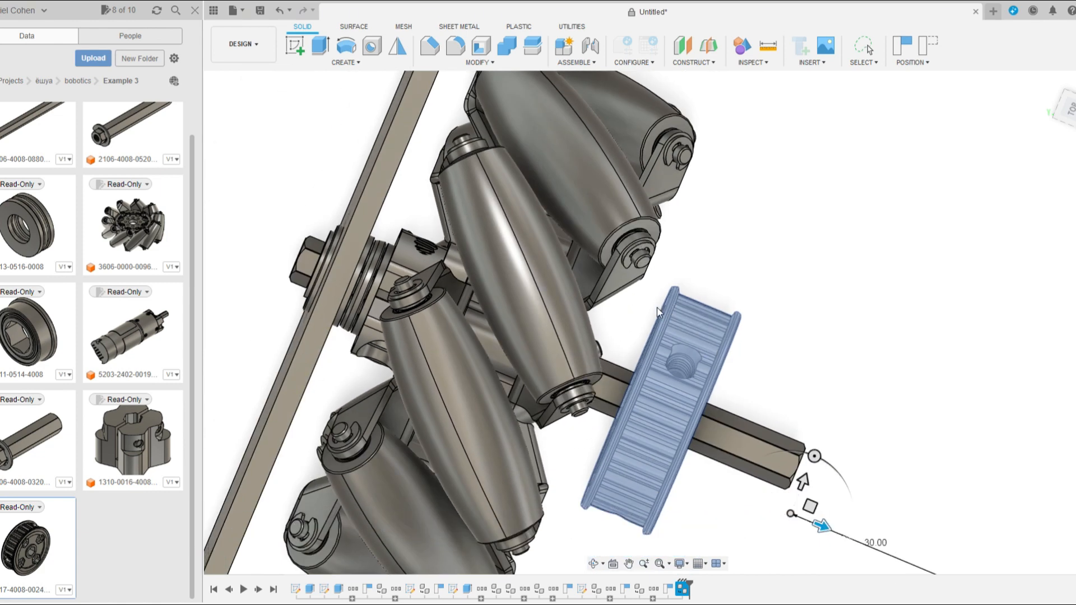
pyautogui.moveTo(775, 446)
pyautogui.mouseDown()
pyautogui.moveTo(751, 444)
pyautogui.moveTo(779, 454)
pyautogui.moveTo(760, 446)
pyautogui.moveTo(776, 445)
pyautogui.mouseUp()
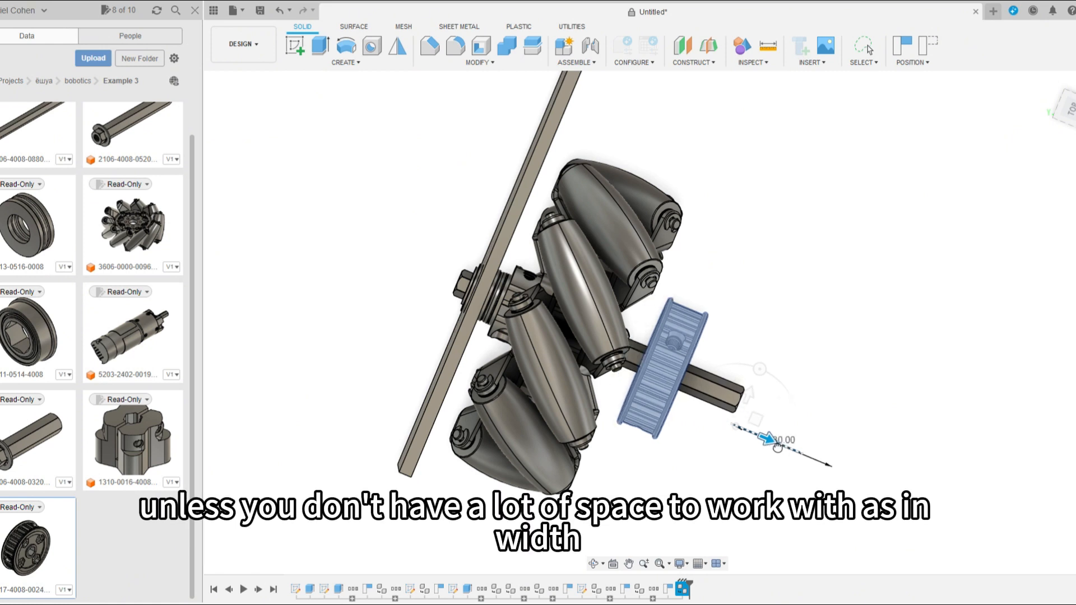
# Examine the moved pulleys' clearance from the wheel rollers and their position relative to the motor shafts
pyautogui.scroll(-6, 645, 397)
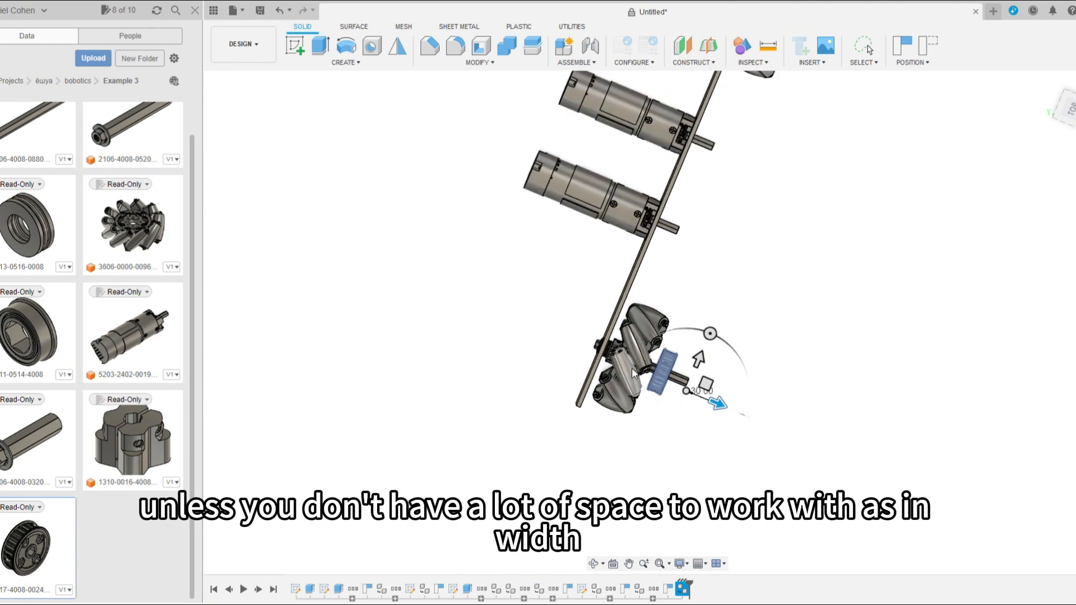
pyautogui.scroll(-3, 746, 420)
pyautogui.moveTo(775, 280)
pyautogui.keyDown('shift'); pyautogui.mouseDown(button='middle')
pyautogui.moveTo(762, 252)
pyautogui.moveTo(792, 271)
pyautogui.moveTo(783, 269)
pyautogui.mouseUp(button='middle'); pyautogui.keyUp('shift')
pyautogui.scroll(6, 680, 413)
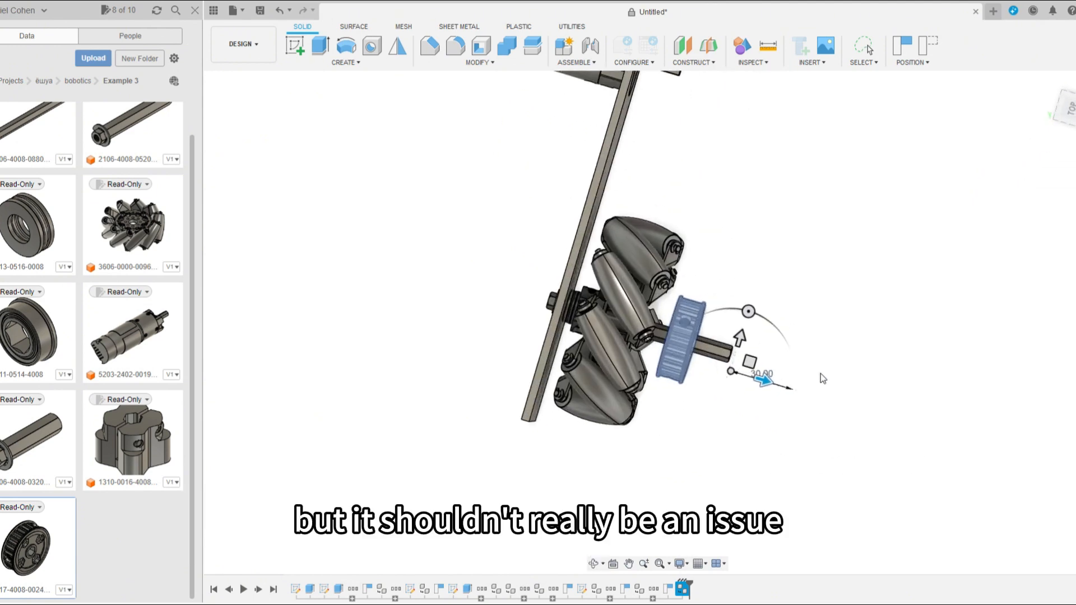
pyautogui.keyDown('shift'); pyautogui.moveTo(1052, 411); pyautogui.dragTo(887, 365, button='middle'); pyautogui.keyUp('shift')
pyautogui.scroll(-4, 824, 439)
pyautogui.keyDown('shift'); pyautogui.moveTo(821, 439); pyautogui.dragTo(860, 472, button='middle'); pyautogui.keyUp('shift')
pyautogui.scroll(-6, 881, 417)
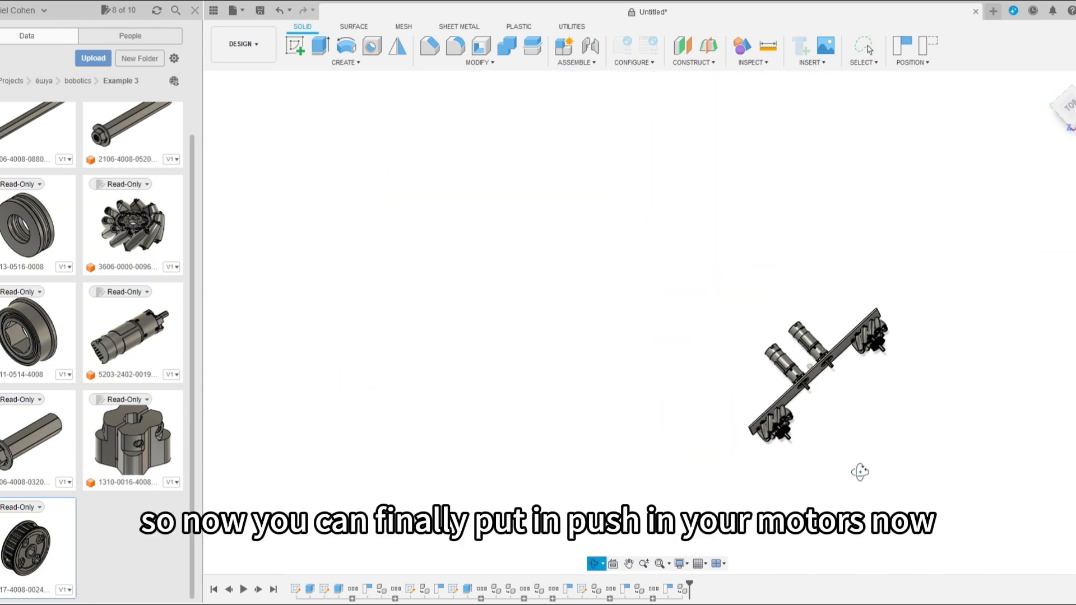
pyautogui.scroll(8, 839, 440)
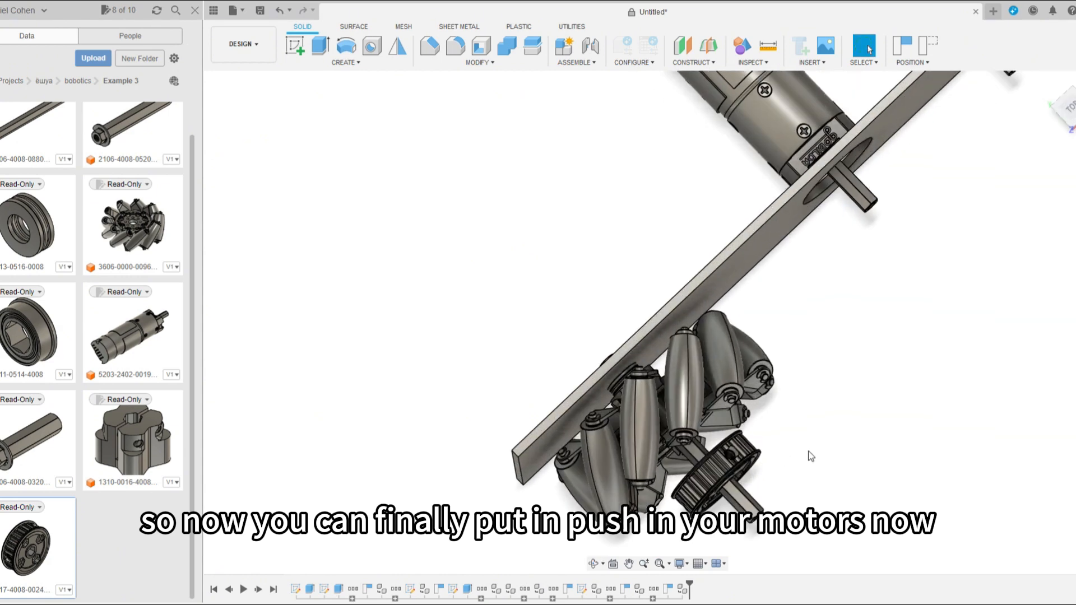
pyautogui.scroll(-5, 832, 455)
pyautogui.scroll(8, 876, 485)
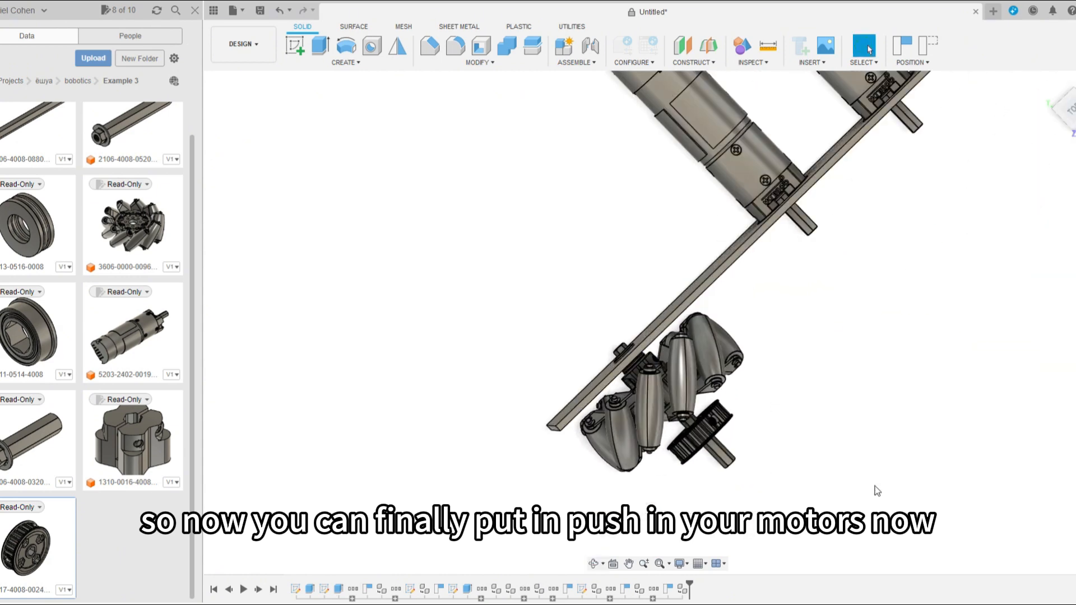
pyautogui.scroll(10, 711, 418)
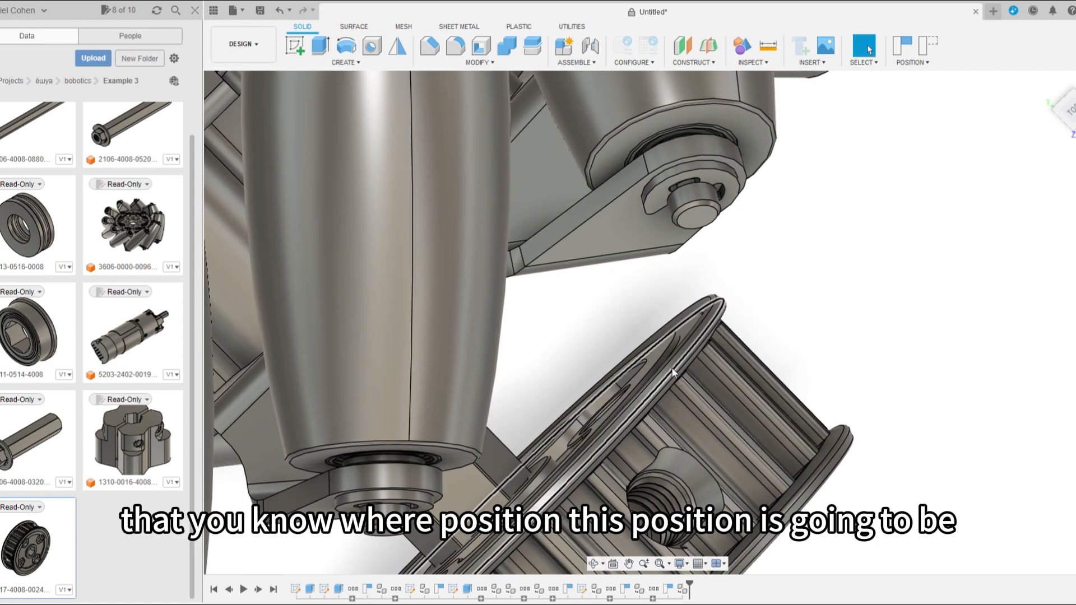
pyautogui.scroll(-10, 613, 348)
pyautogui.scroll(7, 734, 389)
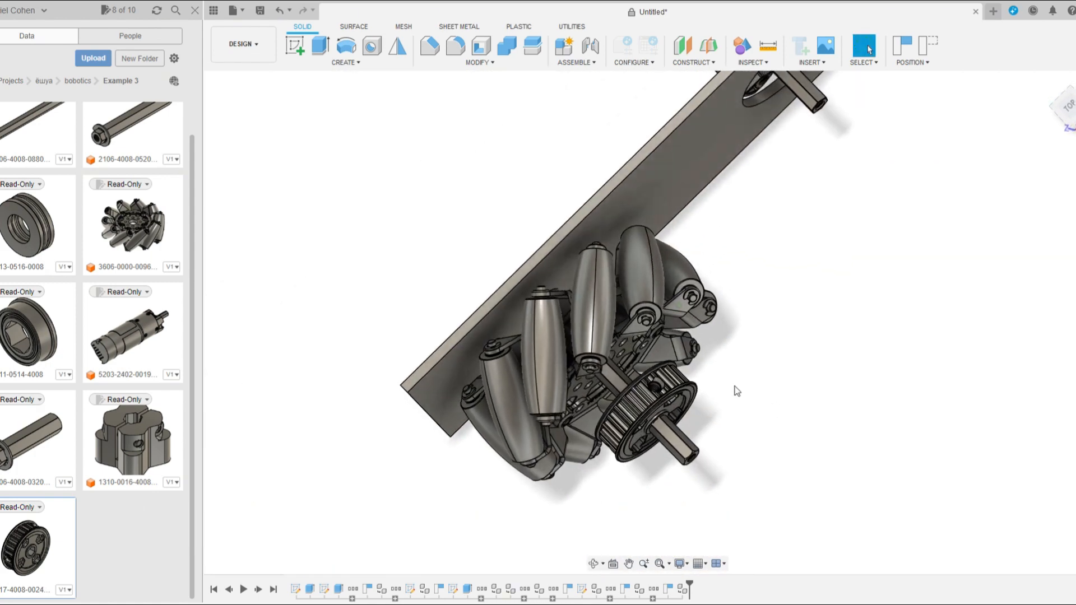
# Measure the distance between the outer face of the wheel-shaft pulley and the end face of the nearest motor shaft
pyautogui.click(763, 48)
pyautogui.scroll(10, 671, 422)
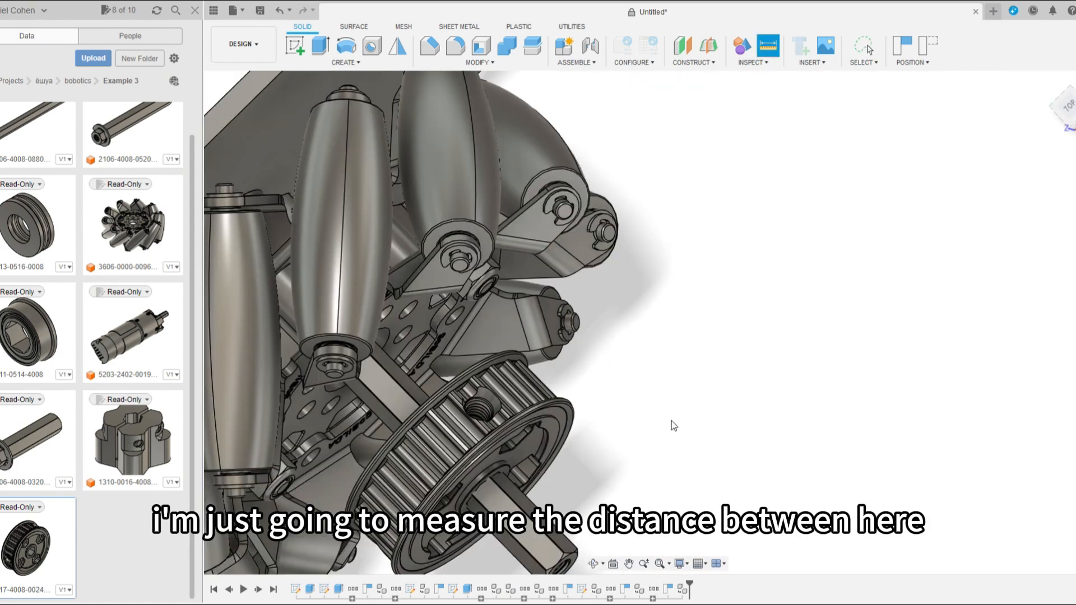
pyautogui.scroll(4, 598, 433)
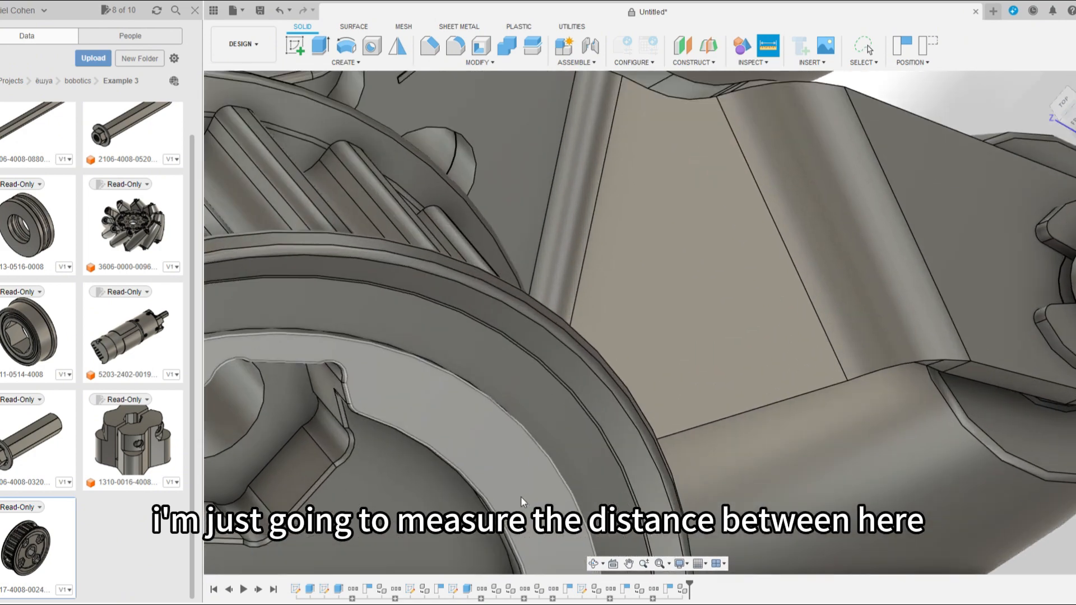
pyautogui.click(521, 496)
pyautogui.scroll(-10, 507, 483)
pyautogui.scroll(-5, 506, 483)
pyautogui.scroll(12, 614, 267)
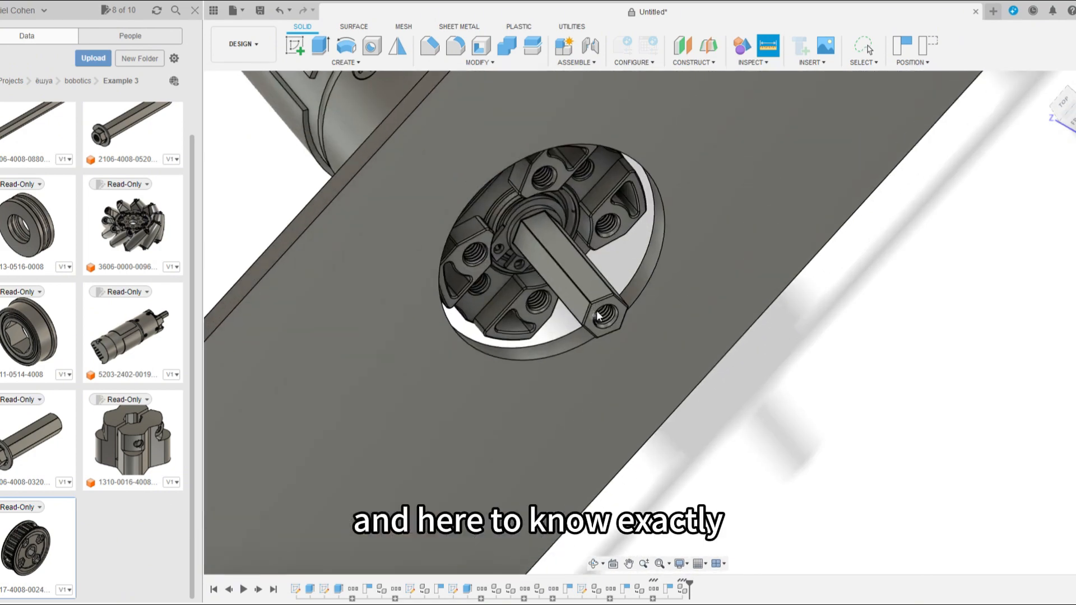
pyautogui.click(649, 300)
pyautogui.scroll(-15, 600, 318)
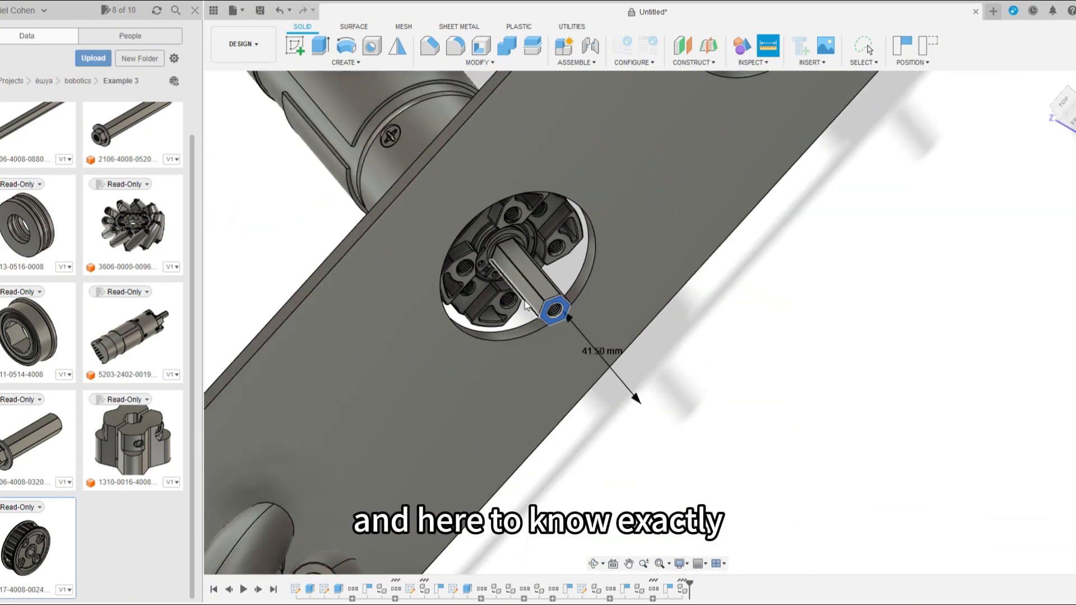
pyautogui.keyDown('shift'); pyautogui.moveTo(673, 337); pyautogui.dragTo(728, 368, button='middle'); pyautogui.keyUp('shift')
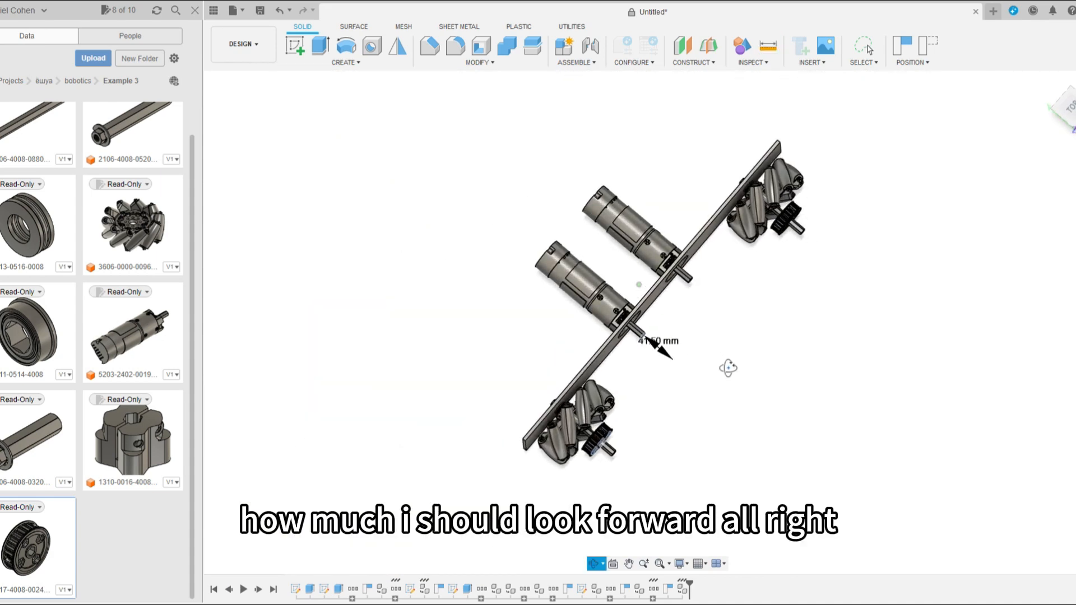
pyautogui.scroll(-3, 970, 299)
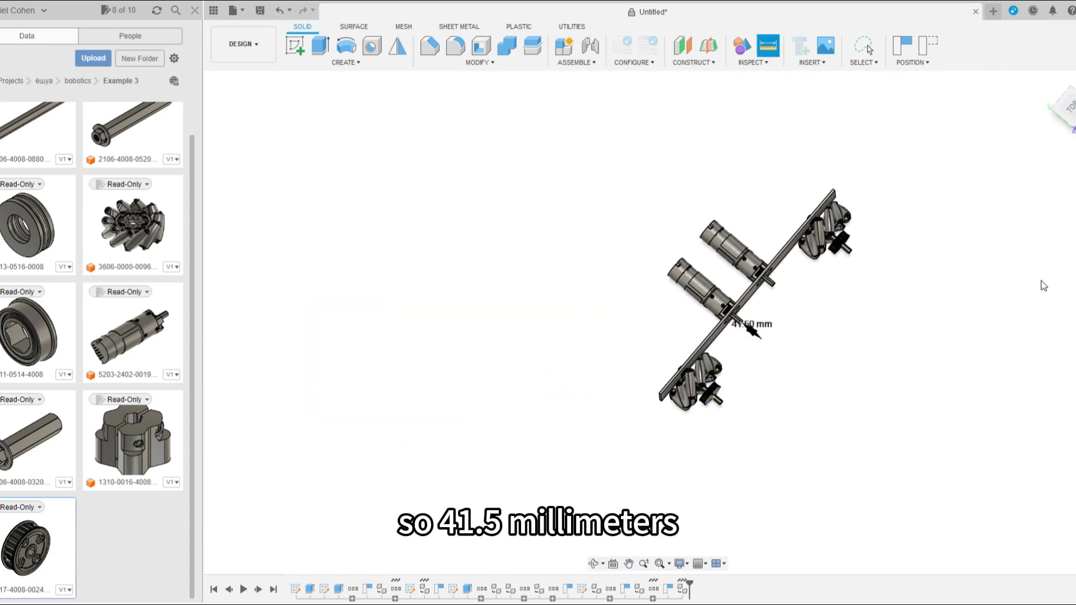
# Move both motors together 41.5 mm along their shaft direction, through the side plate towards the pulley side
pyautogui.press('Escape')
pyautogui.scroll(6, 768, 327)
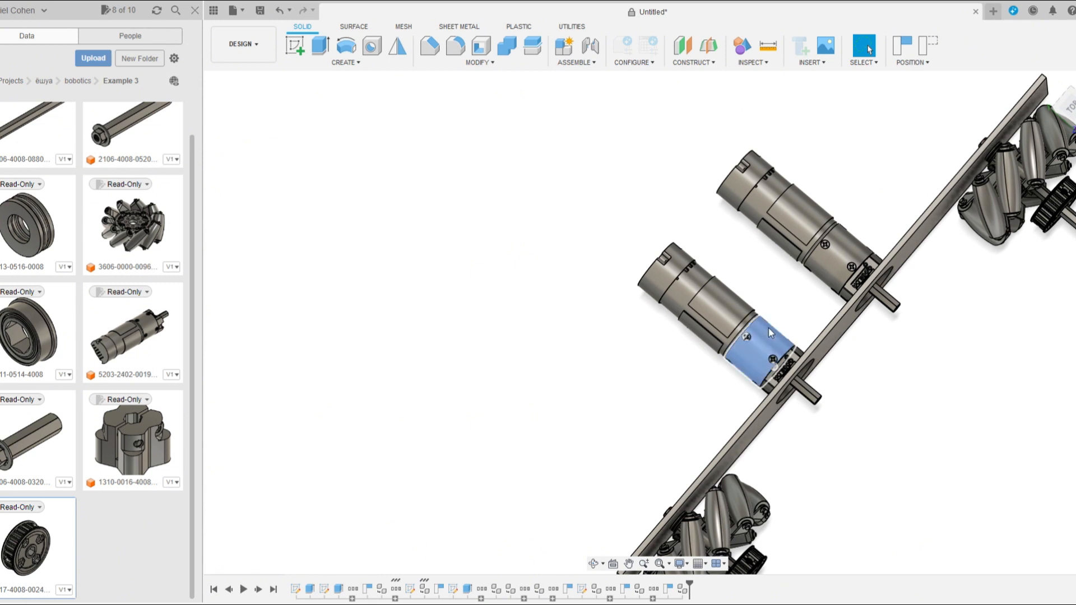
pyautogui.click(768, 328)
pyautogui.click(348, 248)
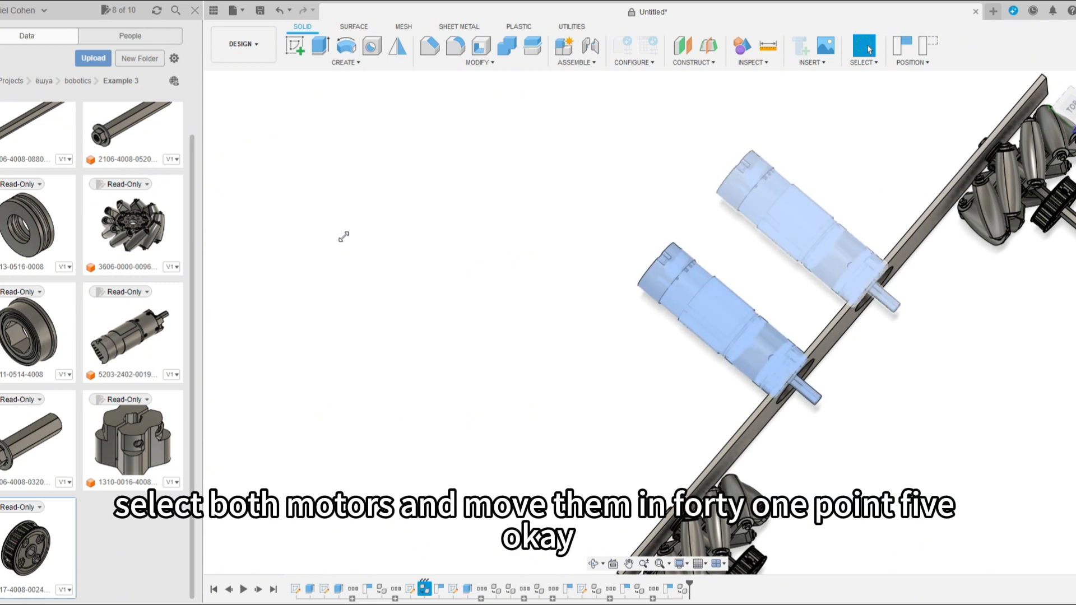
pyautogui.keyDown('ctrl'); pyautogui.click(344, 237); pyautogui.keyUp('ctrl')
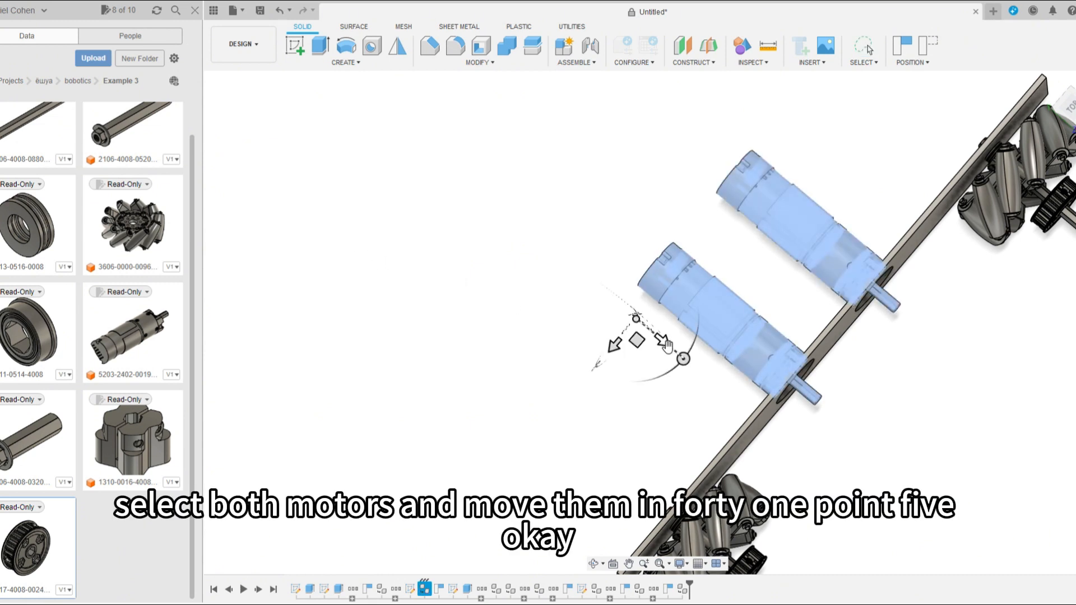
pyautogui.moveTo(665, 343); pyautogui.dragTo(702, 371)
pyautogui.write('41.5')
pyautogui.scroll(-5, 547, 284)
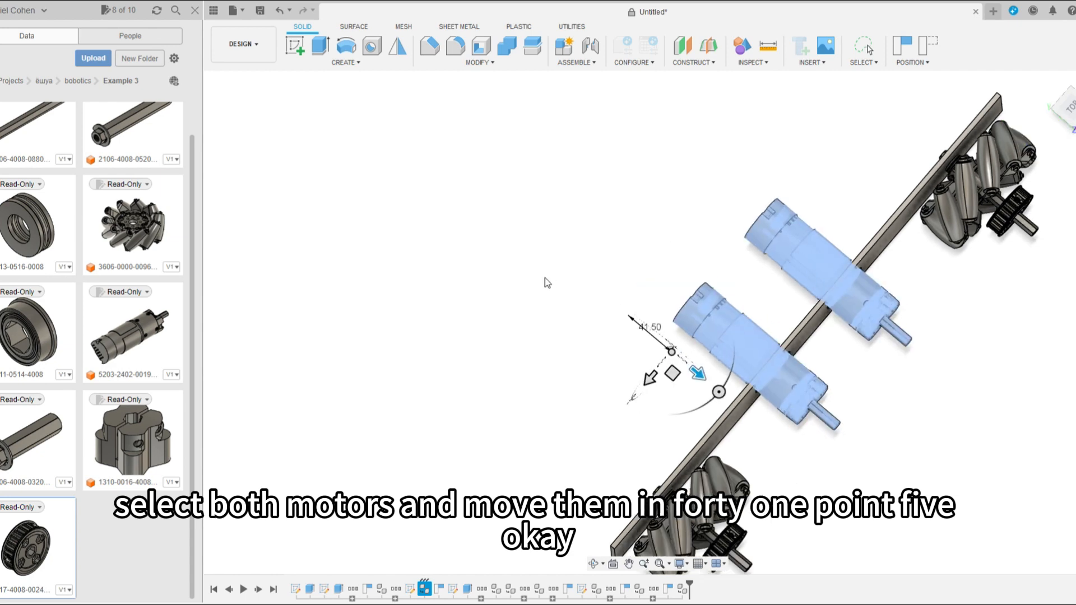
pyautogui.press('Return')
# Copy a wheel-shaft pulley and move the copy outward and 110 mm along the plate, beside the nearest motor shaft
pyautogui.keyDown('shift'); pyautogui.moveTo(939, 382); pyautogui.dragTo(972, 370, button='middle'); pyautogui.keyUp('shift')
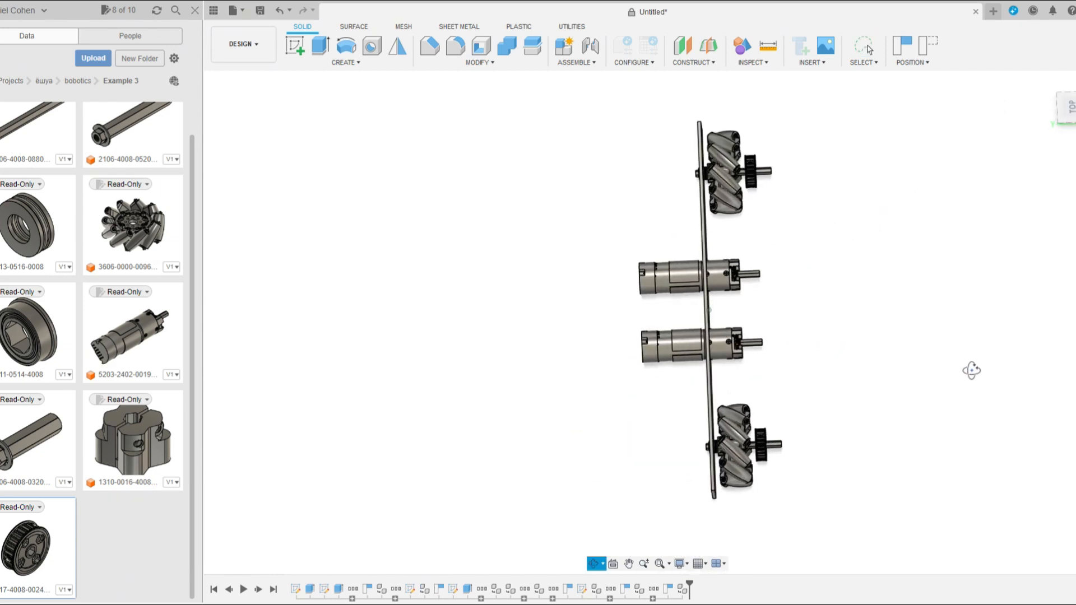
pyautogui.scroll(-3, 922, 351)
pyautogui.scroll(5, 858, 356)
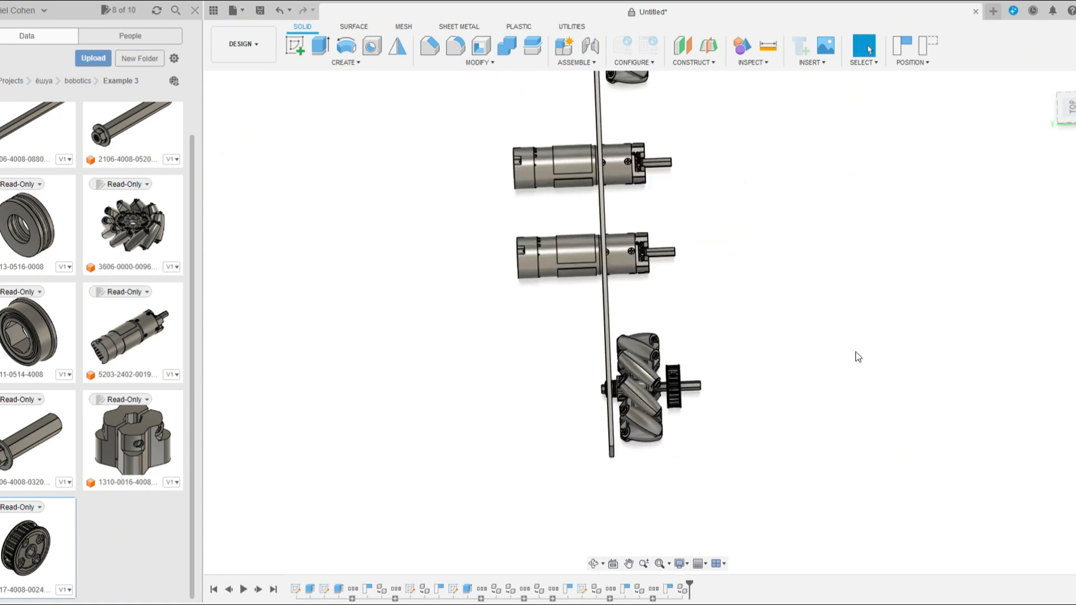
pyautogui.scroll(3, 677, 396)
pyautogui.click(671, 379)
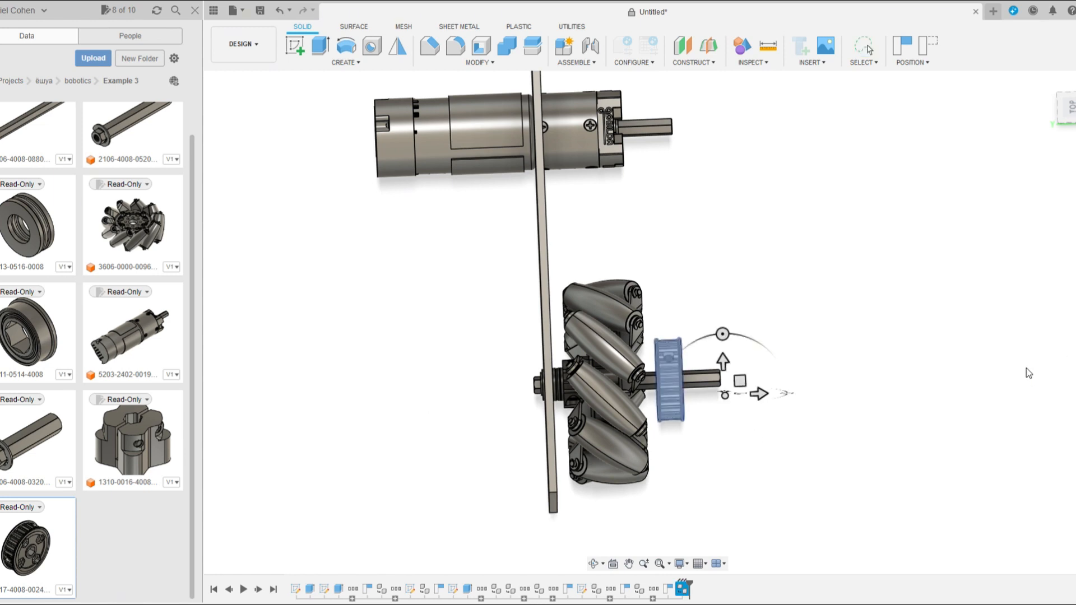
pyautogui.moveTo(776, 399); pyautogui.dragTo(975, 392)
pyautogui.keyDown('shift'); pyautogui.moveTo(975, 393); pyautogui.dragTo(860, 414, button='middle'); pyautogui.keyUp('shift')
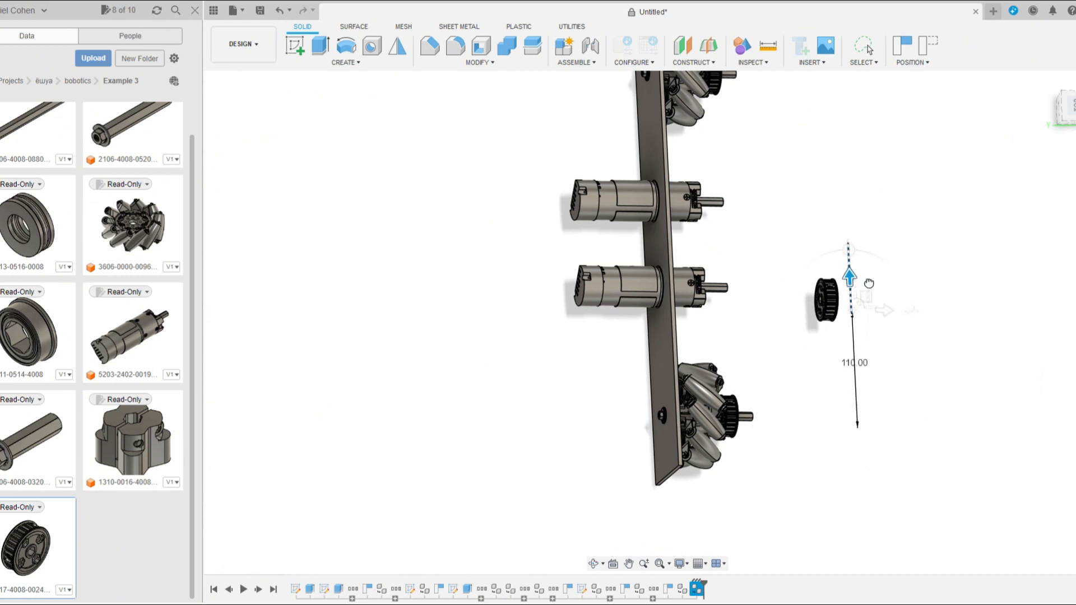
# Paste another copy of the timing pulley at the position of the loose one beside the motors
pyautogui.scroll(5, 832, 302)
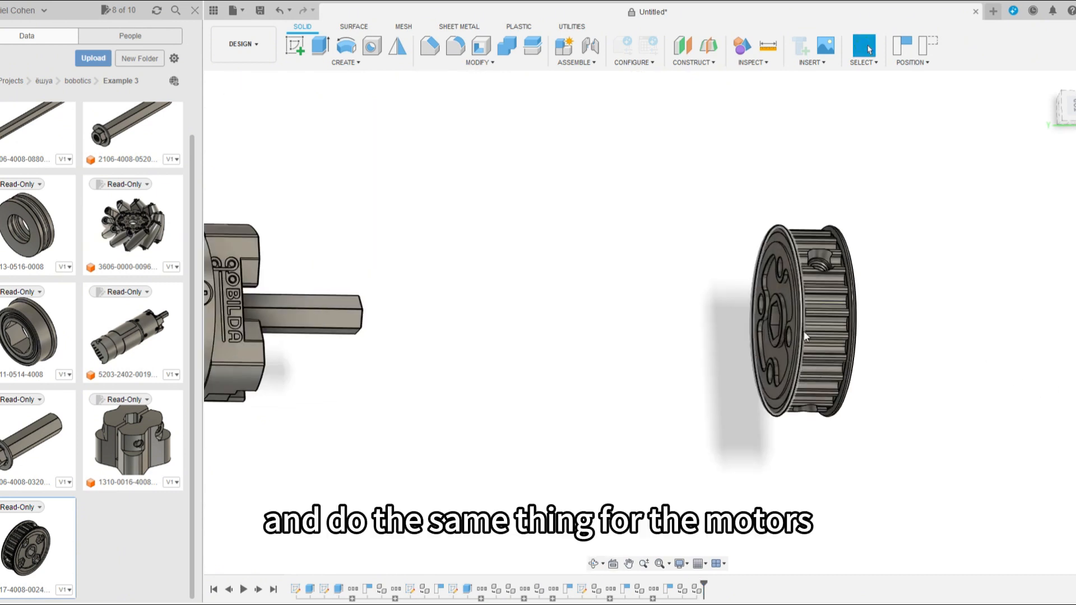
pyautogui.scroll(-3, 828, 421)
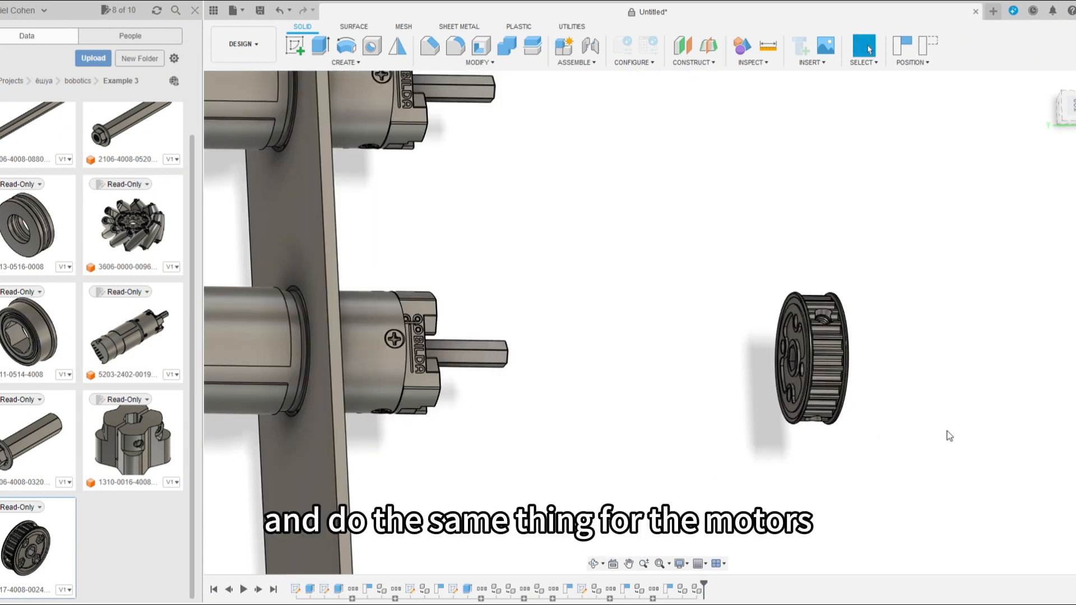
pyautogui.hotkey('ctrl', 'v')
pyautogui.scroll(-3, 857, 409)
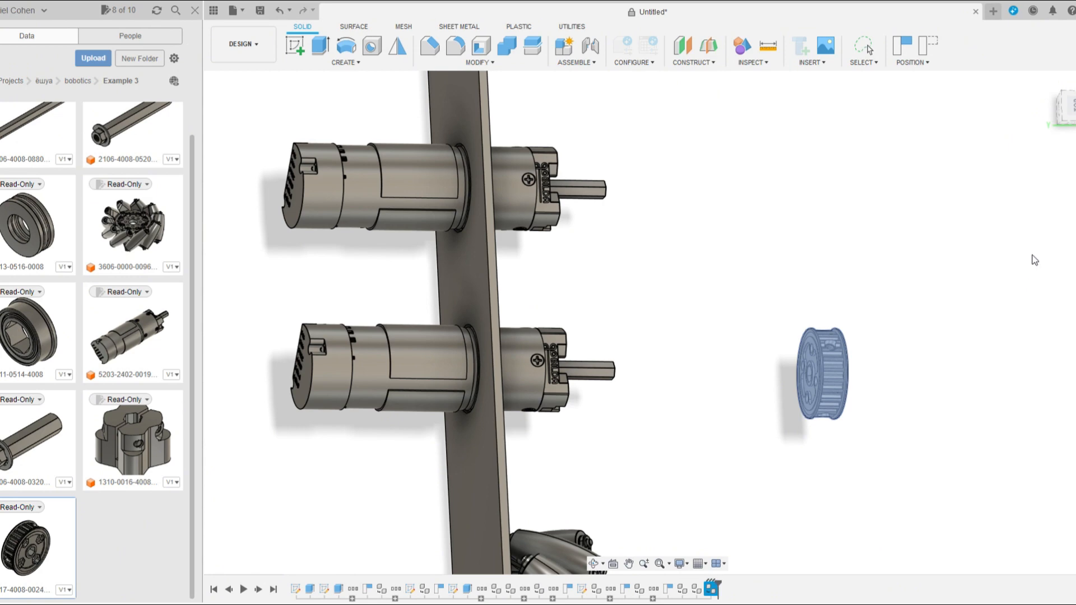
# Align the pasted pulley onto the end of the nearer motor's shaft, matching its outer-face bore edge to the shaft end's circular edge
pyautogui.scroll(6, 809, 368)
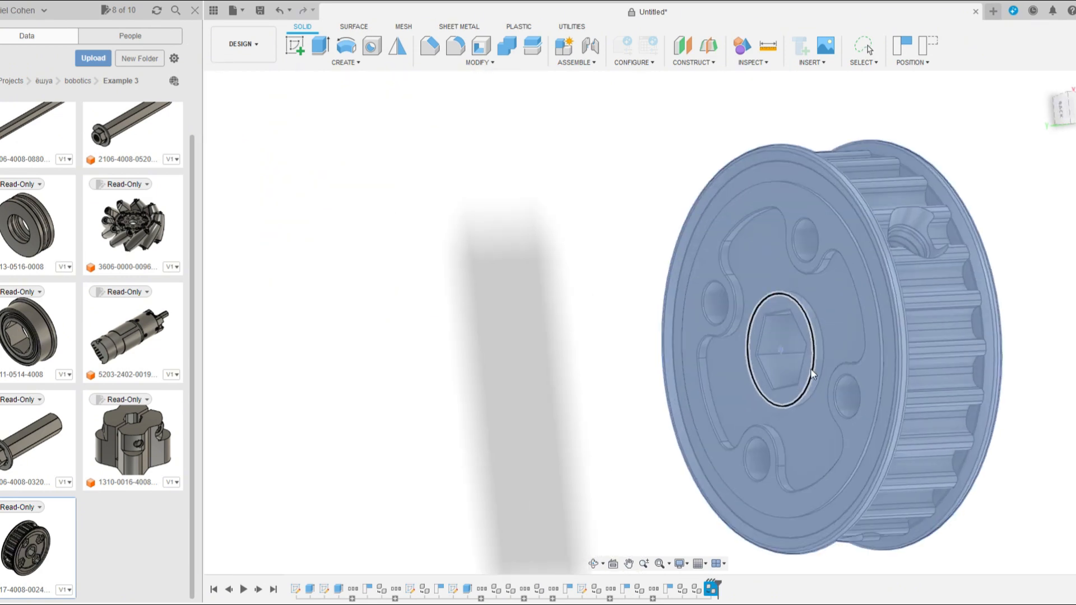
pyautogui.scroll(-5, 781, 381)
pyautogui.keyDown('shift'); pyautogui.moveTo(614, 377); pyautogui.dragTo(706, 386, button='middle'); pyautogui.keyUp('shift')
pyautogui.scroll(5, 697, 370)
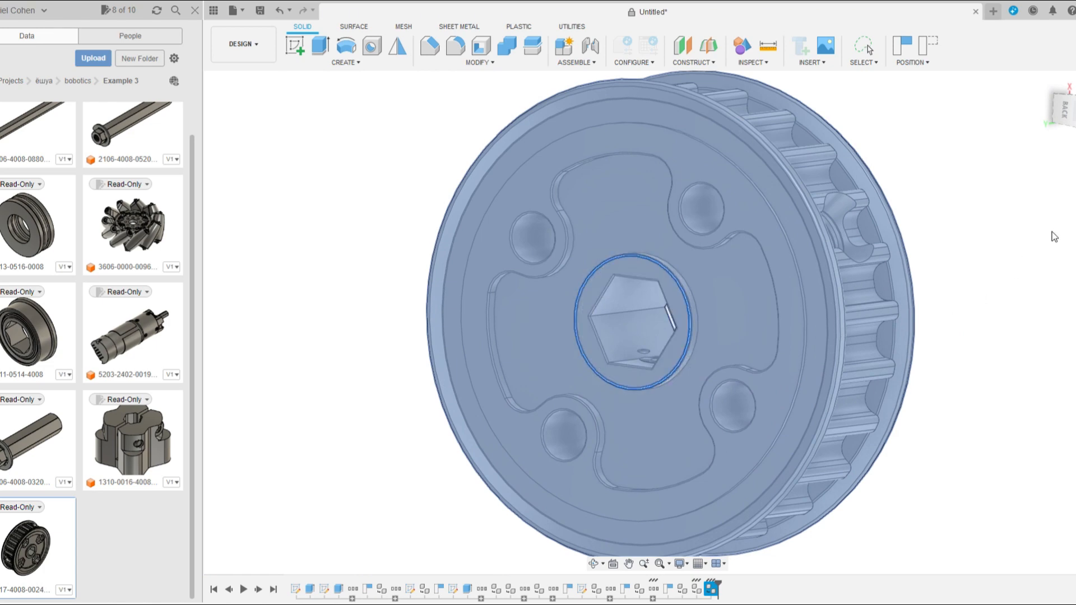
pyautogui.scroll(-3, 661, 300)
pyautogui.keyDown('shift'); pyautogui.moveTo(661, 299); pyautogui.dragTo(516, 308, button='middle'); pyautogui.keyUp('shift')
pyautogui.scroll(6, 648, 323)
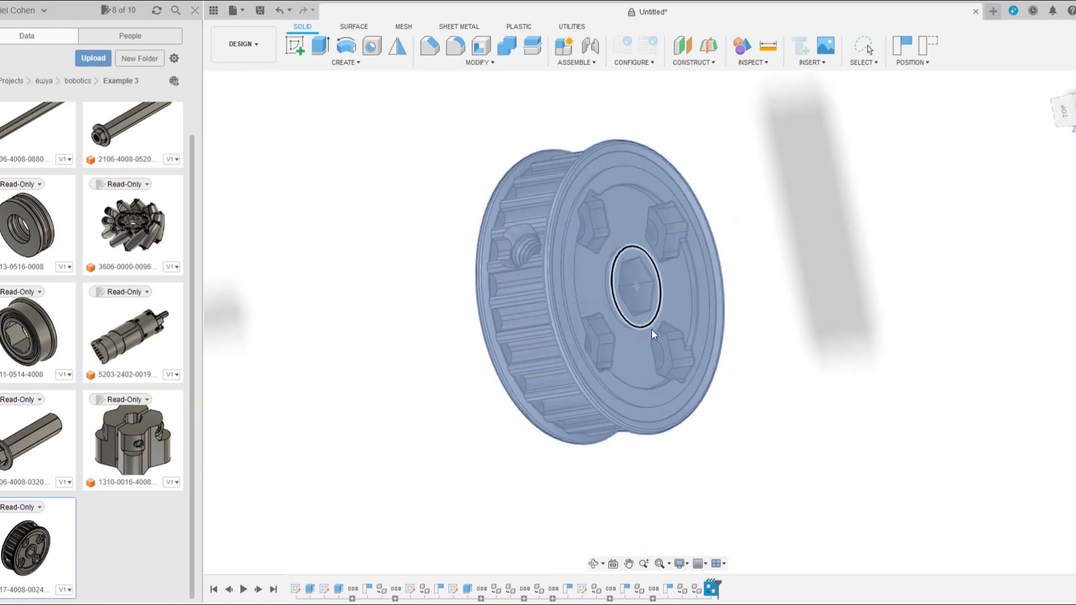
pyautogui.click(641, 338)
pyautogui.scroll(-6, 912, 374)
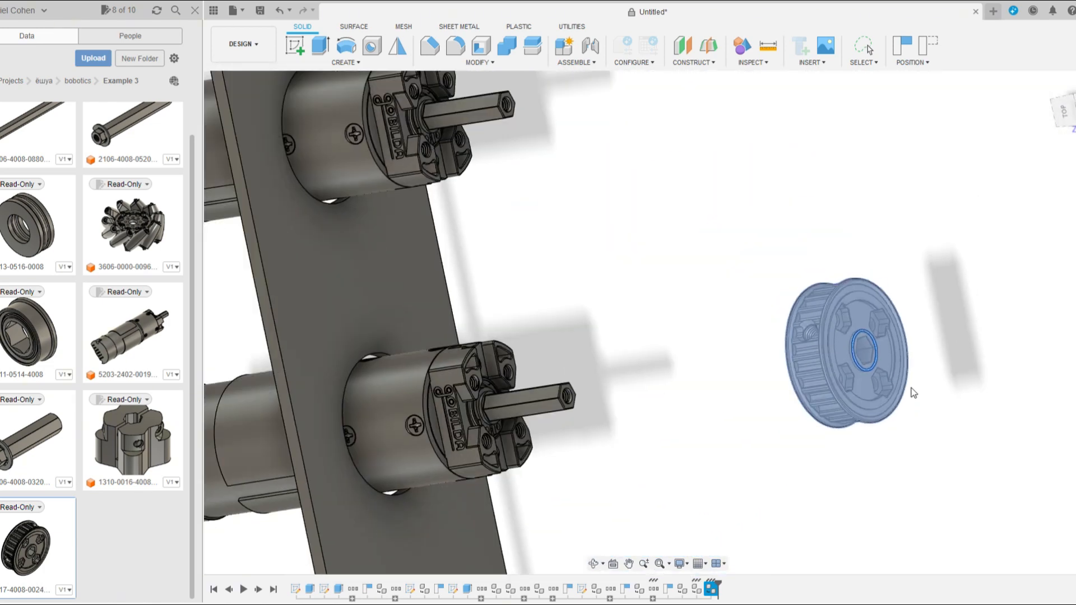
pyautogui.scroll(8, 566, 400)
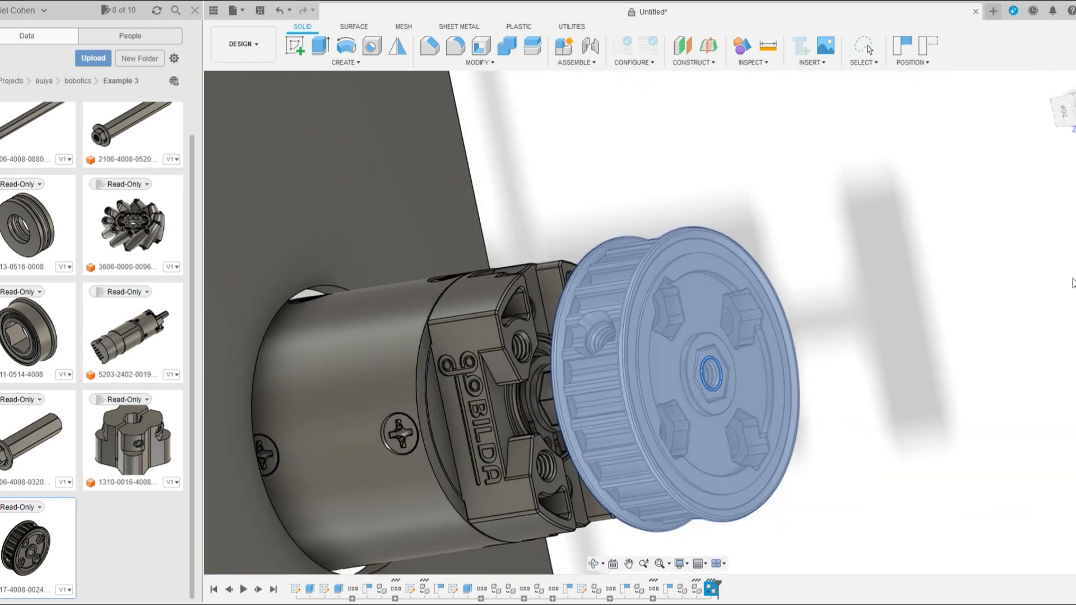
pyautogui.click(1073, 283)
pyautogui.scroll(-6, 796, 286)
pyautogui.keyDown('shift'); pyautogui.moveTo(824, 314); pyautogui.dragTo(861, 303, button='middle'); pyautogui.keyUp('shift')
pyautogui.scroll(3, 896, 298)
pyautogui.click(916, 294)
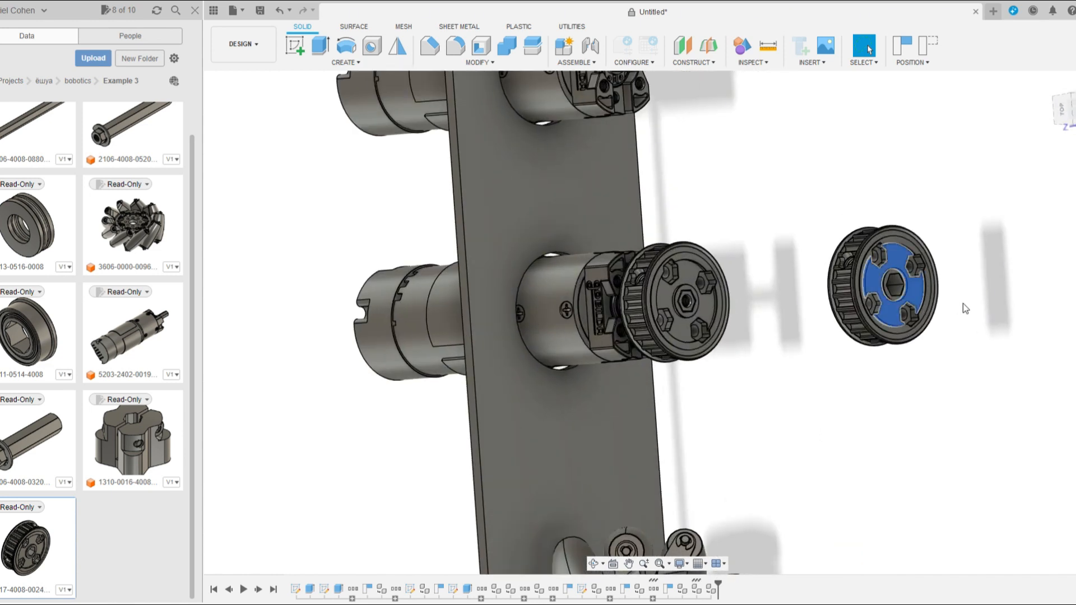
pyautogui.click(971, 304)
pyautogui.keyDown('shift'); pyautogui.moveTo(970, 304); pyautogui.dragTo(983, 304, button='middle'); pyautogui.keyUp('shift')
pyautogui.scroll(2, 923, 300)
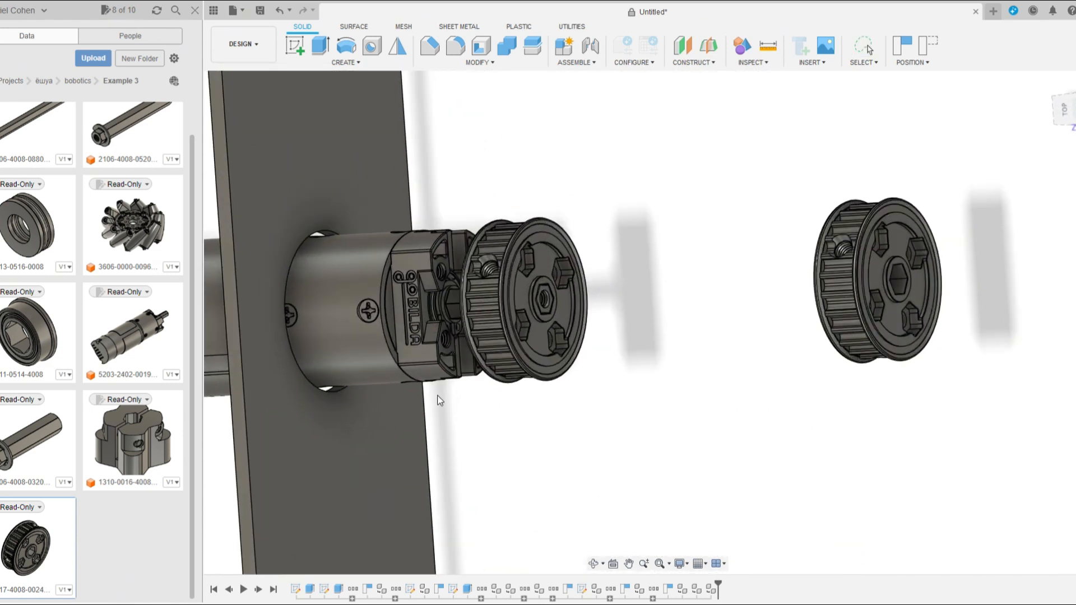
pyautogui.click(925, 292)
pyautogui.scroll(-2, 667, 374)
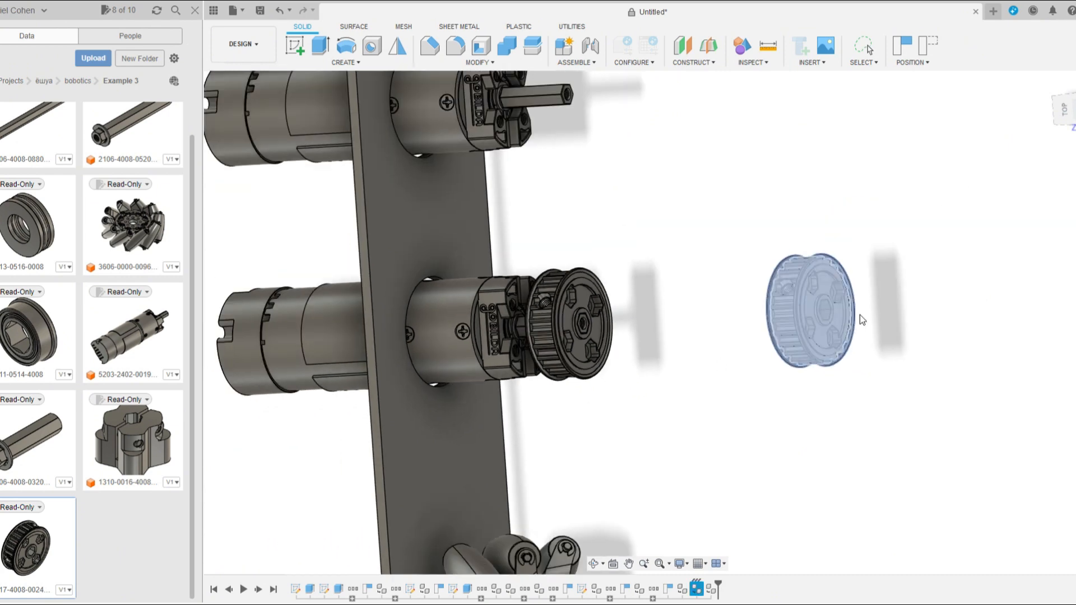
pyautogui.keyDown('shift'); pyautogui.moveTo(708, 334); pyautogui.dragTo(897, 318, button='middle'); pyautogui.keyUp('shift')
pyautogui.hotkey('ctrl', 'v')
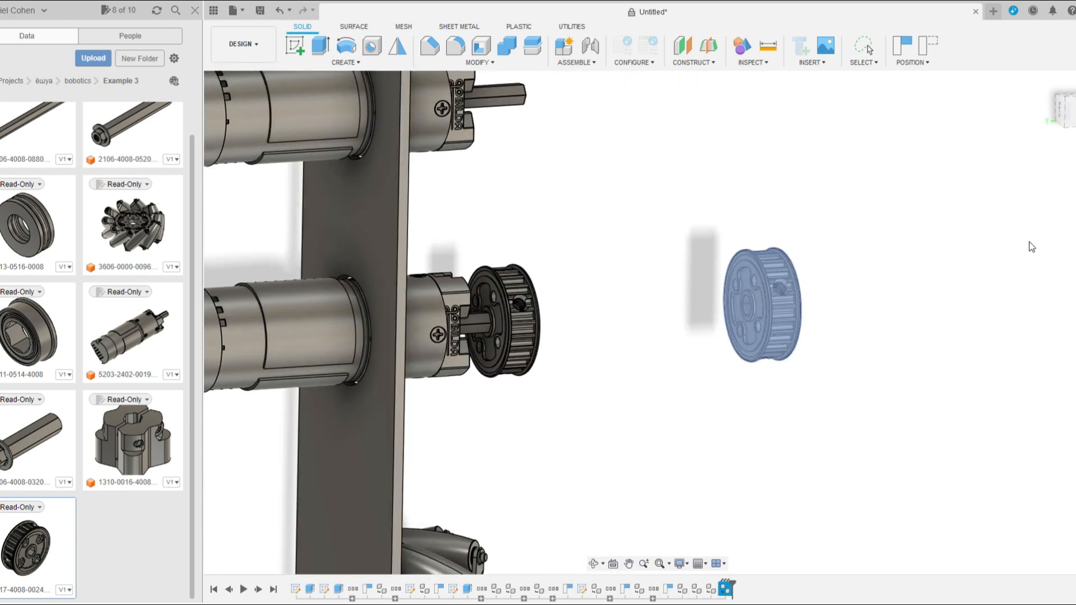
# Align the remaining loose pulley onto the other motor's shaft, matching its outer-face bore edge to the shaft end's circular edge
pyautogui.keyDown('shift'); pyautogui.moveTo(1038, 241); pyautogui.dragTo(801, 287, button='middle'); pyautogui.keyUp('shift')
pyautogui.scroll(8, 875, 307)
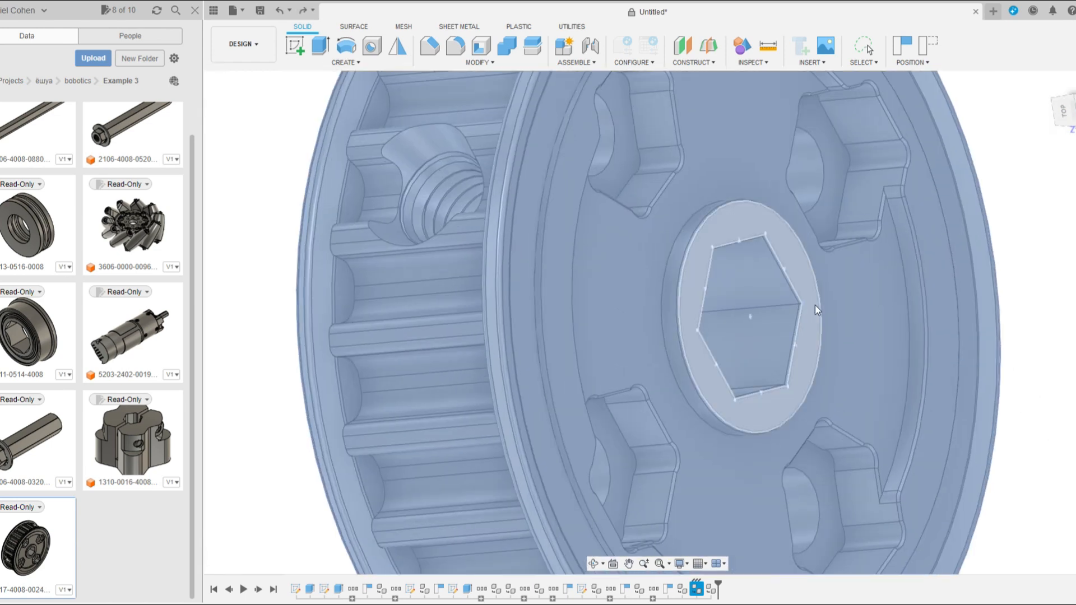
pyautogui.click(819, 306)
pyautogui.scroll(-7, 961, 394)
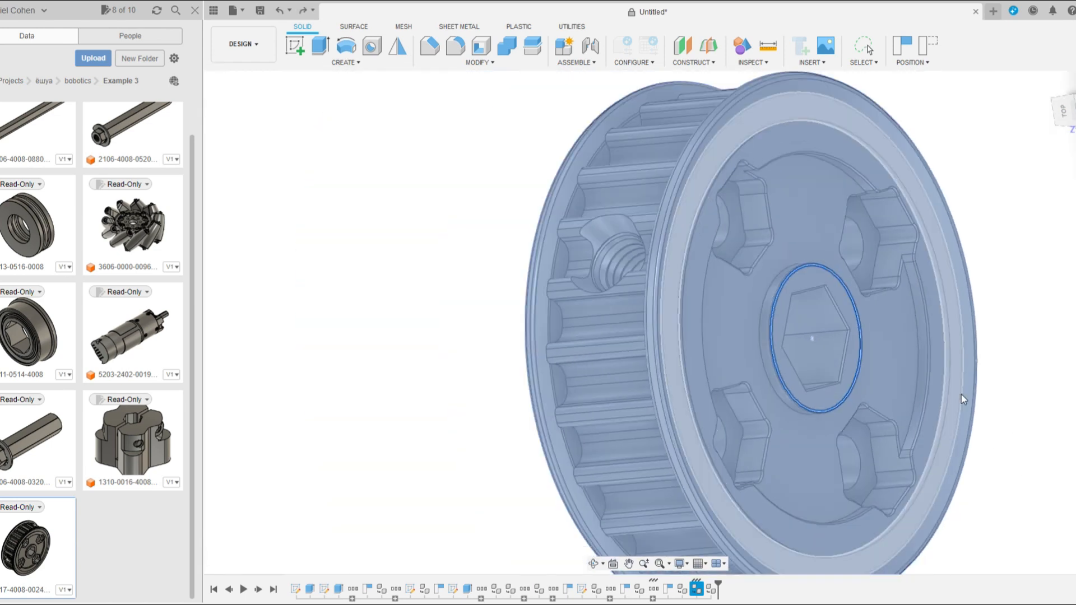
pyautogui.scroll(-2, 682, 436)
pyautogui.scroll(9, 640, 199)
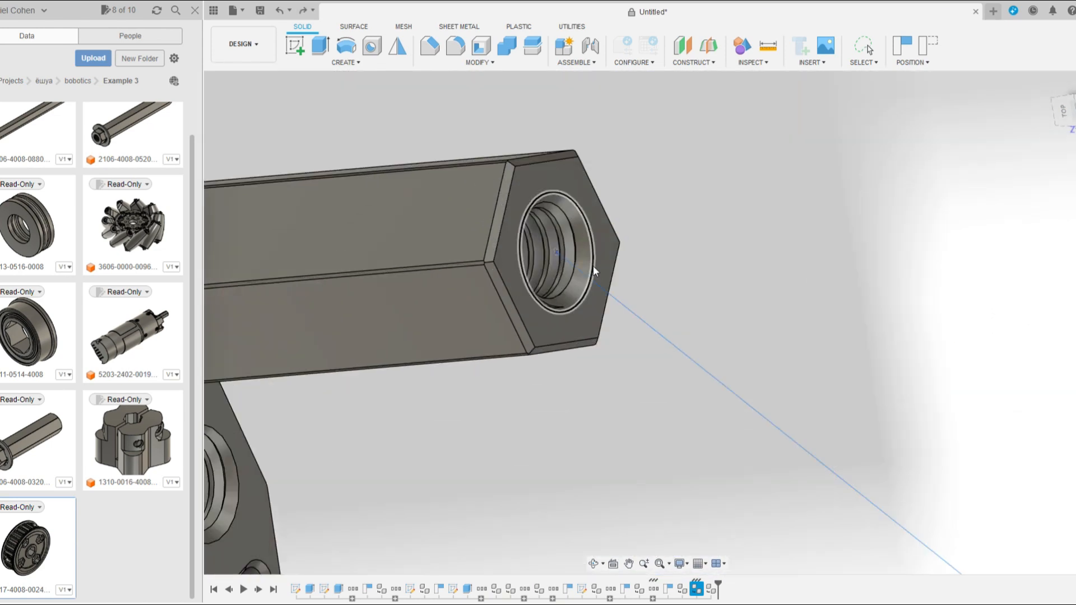
pyautogui.click(593, 266)
pyautogui.scroll(-3, 609, 280)
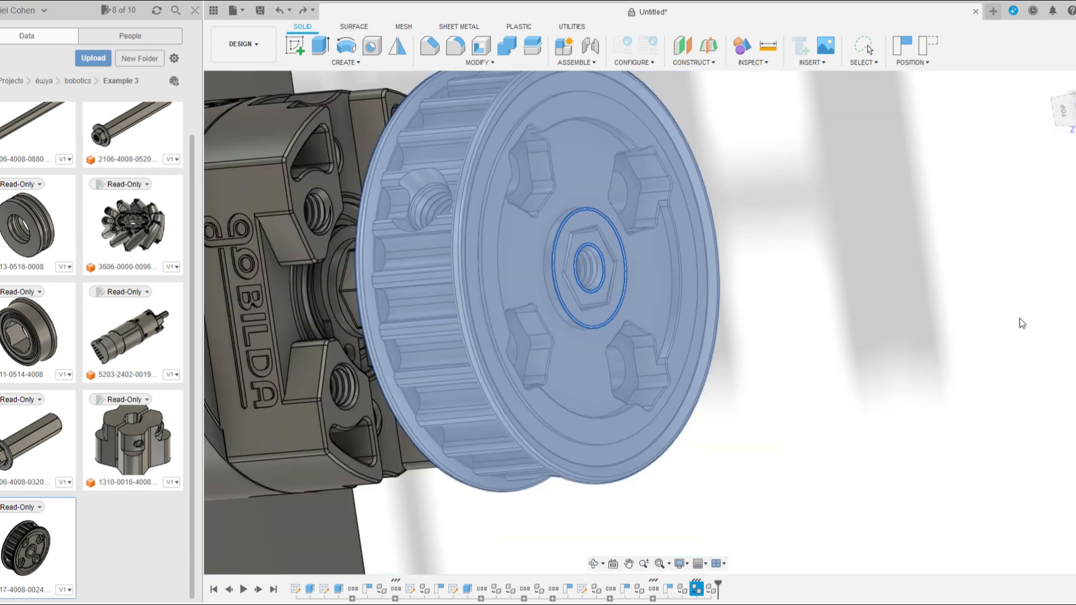
pyautogui.click(1042, 316)
# Examine the side and front of the assembly for how the motor pulleys line up with and are spaced from the wheel-shaft pulleys
pyautogui.scroll(-8, 785, 303)
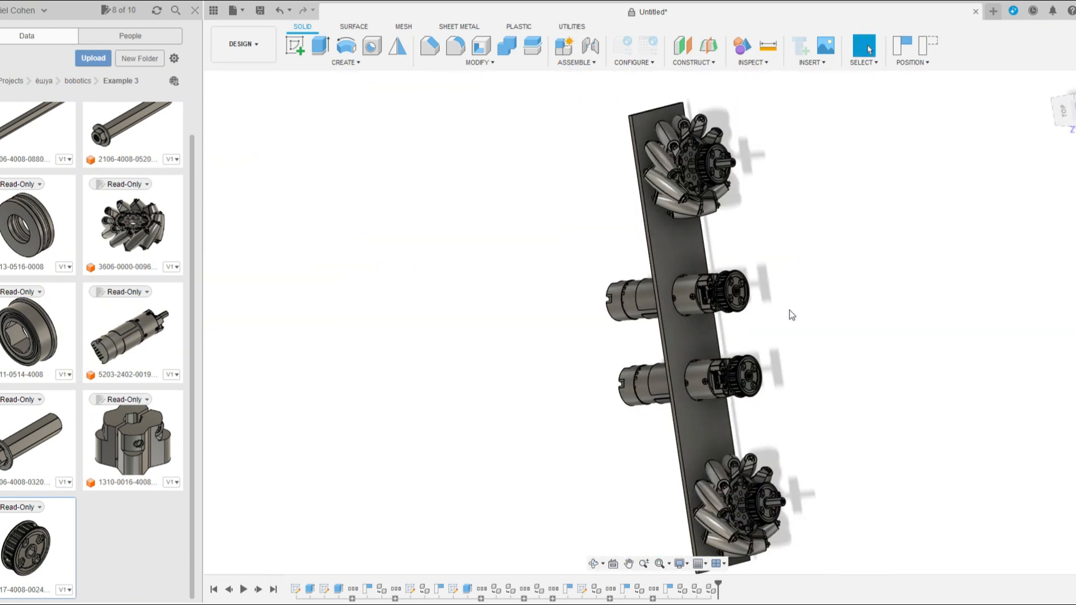
pyautogui.keyDown('shift'); pyautogui.moveTo(791, 314); pyautogui.dragTo(798, 290, button='middle'); pyautogui.keyUp('shift')
pyautogui.scroll(-3, 807, 280)
pyautogui.scroll(5, 785, 283)
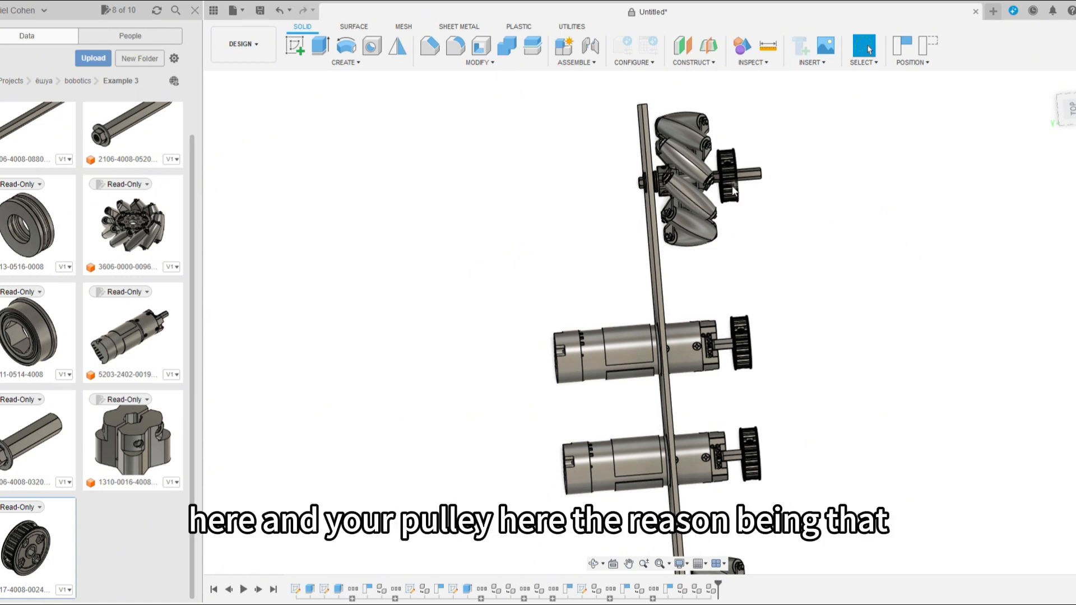
pyautogui.scroll(-3, 815, 339)
pyautogui.keyDown('shift'); pyautogui.moveTo(819, 342); pyautogui.dragTo(756, 349, button='middle'); pyautogui.keyUp('shift')
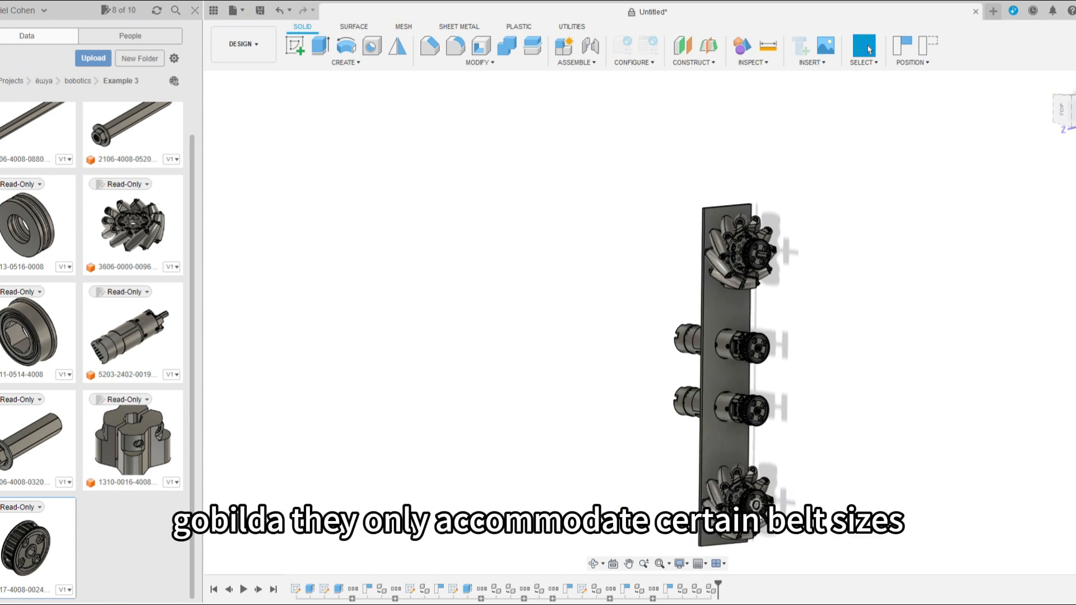
pyautogui.keyDown('shift'); pyautogui.moveTo(802, 532); pyautogui.dragTo(757, 509, button='middle'); pyautogui.keyUp('shift')
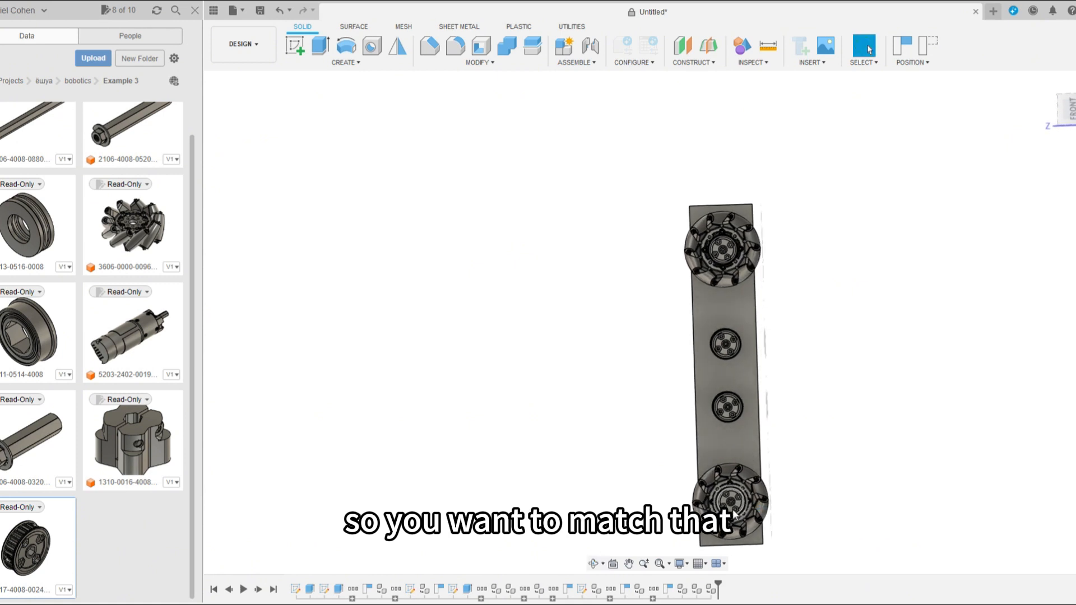
pyautogui.scroll(3, 732, 508)
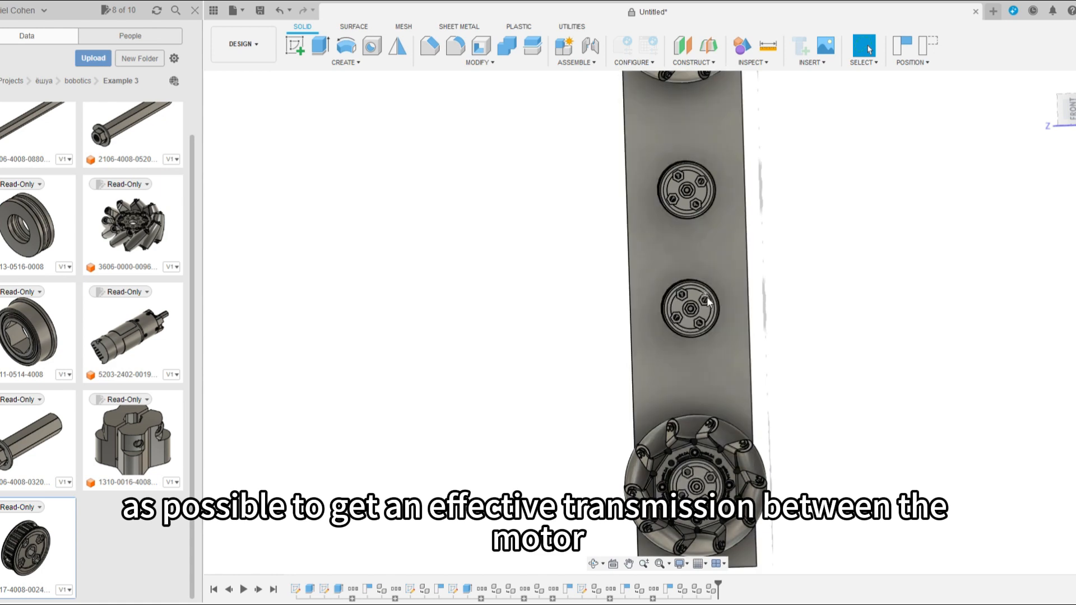
pyautogui.scroll(-5, 707, 460)
pyautogui.keyDown('shift'); pyautogui.moveTo(757, 461); pyautogui.dragTo(698, 431, button='middle'); pyautogui.keyUp('shift')
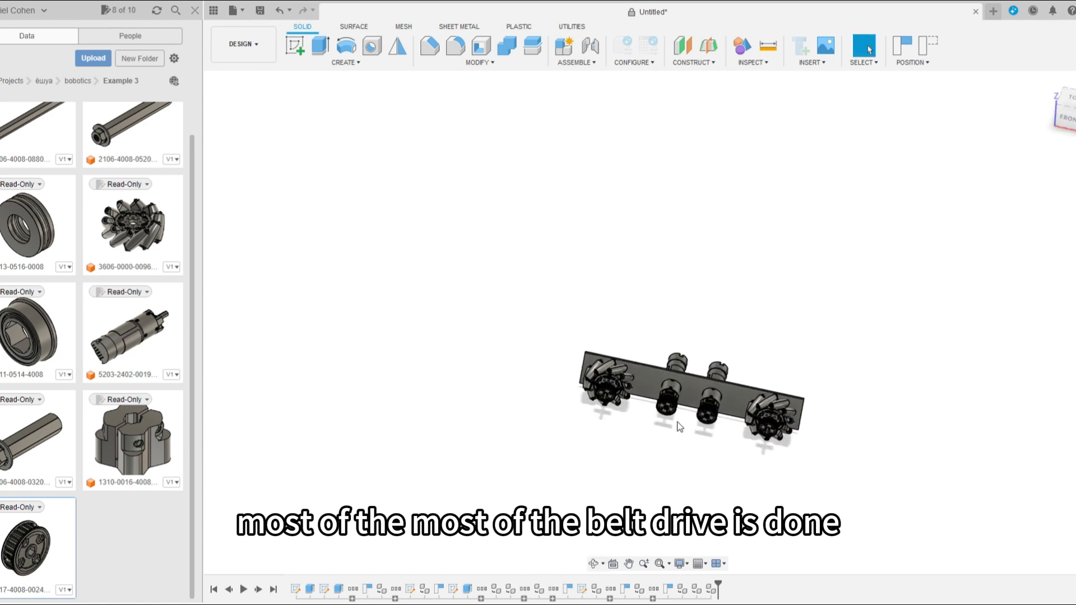
# Examine the motor mounting faces, the side plate around the motor holes, and the exposed end of the wheel shaft
pyautogui.scroll(3, 616, 432)
pyautogui.keyDown('shift'); pyautogui.moveTo(667, 473); pyautogui.dragTo(661, 448, button='middle'); pyautogui.keyUp('shift')
pyautogui.scroll(5, 636, 380)
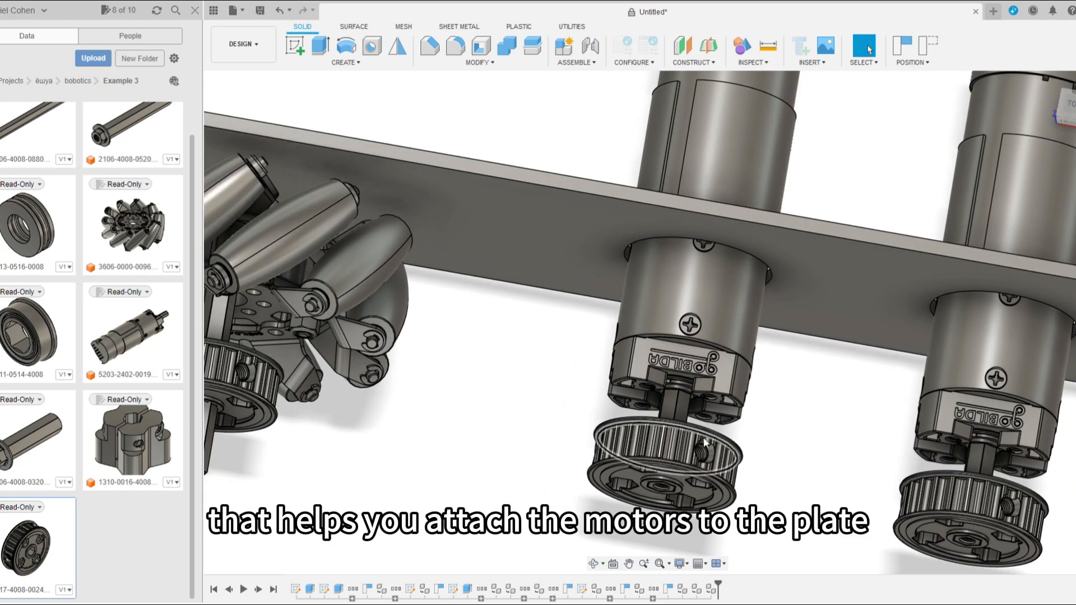
pyautogui.click(836, 289)
pyautogui.scroll(-3, 878, 387)
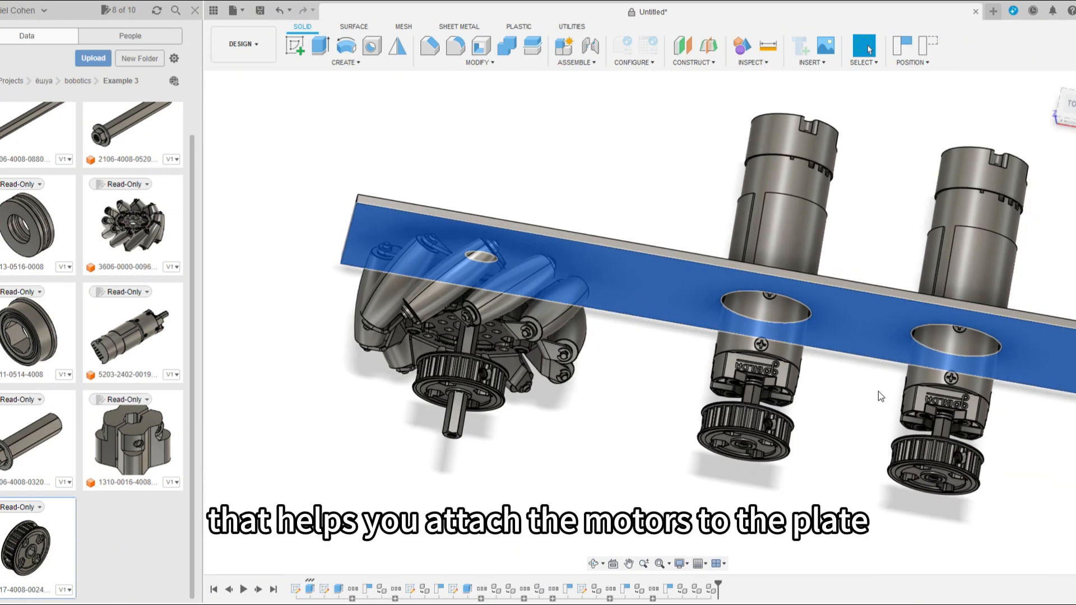
pyautogui.click(590, 416)
pyautogui.scroll(-2, 591, 416)
pyautogui.keyDown('shift'); pyautogui.moveTo(590, 416); pyautogui.dragTo(612, 461, button='middle'); pyautogui.keyUp('shift')
pyautogui.keyDown('shift'); pyautogui.moveTo(618, 469); pyautogui.dragTo(586, 323, button='middle'); pyautogui.keyUp('shift')
pyautogui.scroll(5, 593, 326)
pyautogui.scroll(3, 594, 326)
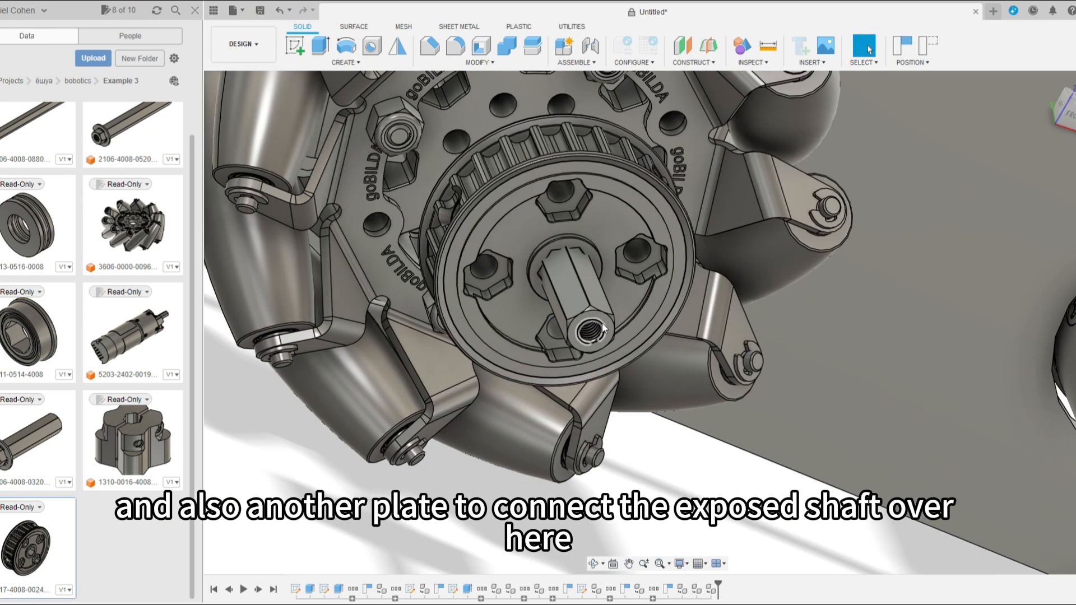
pyautogui.scroll(-7, 573, 342)
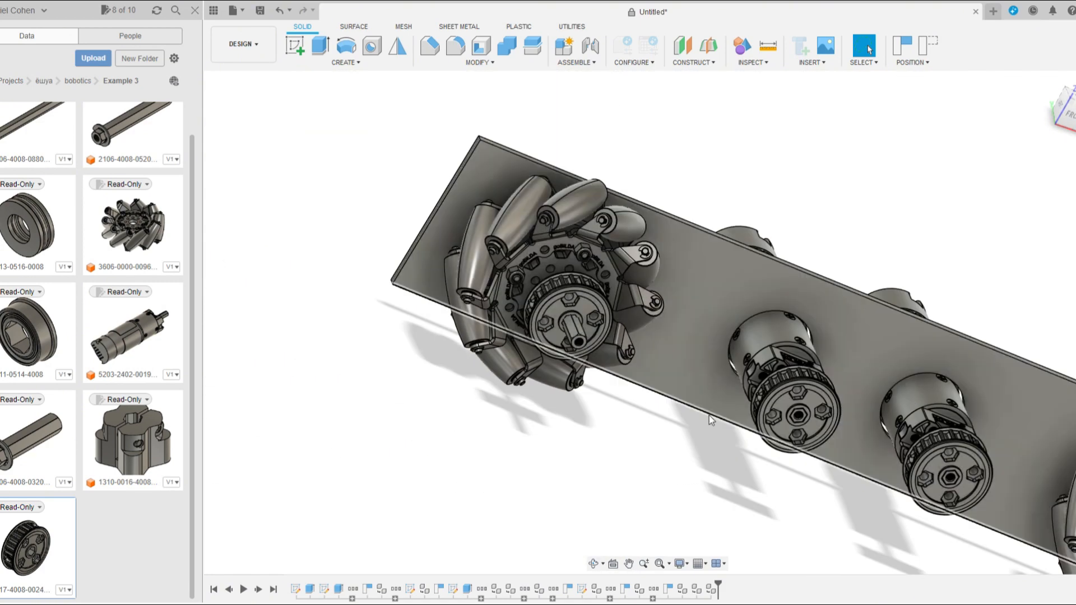
pyautogui.keyDown('shift'); pyautogui.moveTo(708, 416); pyautogui.dragTo(745, 474, button='middle'); pyautogui.keyUp('shift')
pyautogui.scroll(8, 747, 479)
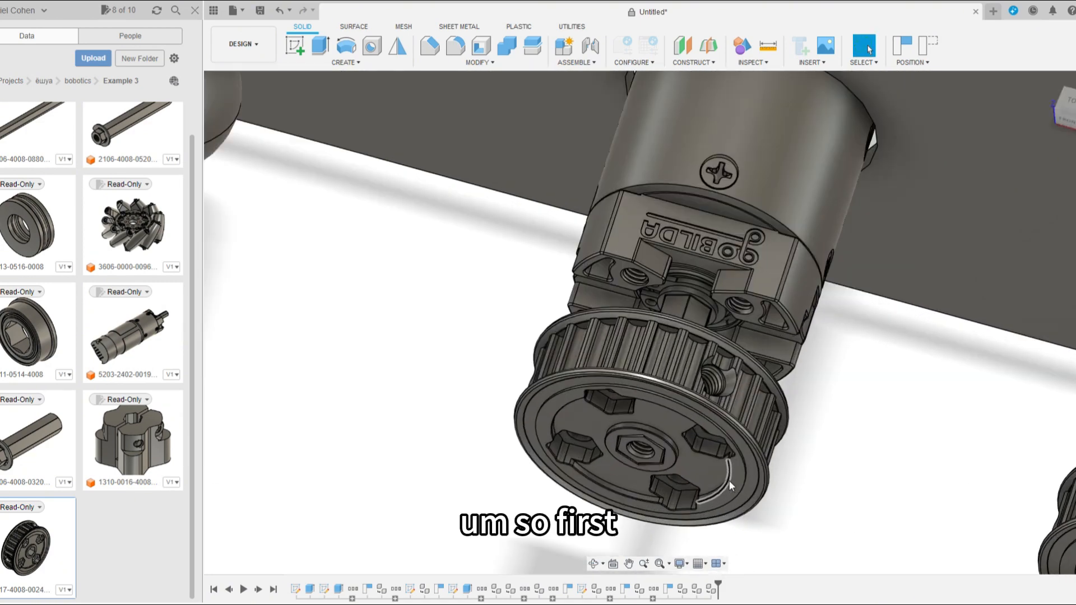
# Sketch a centre rectangle from the origin on the side plate's outer face, spanning both motors
pyautogui.scroll(-5, 659, 485)
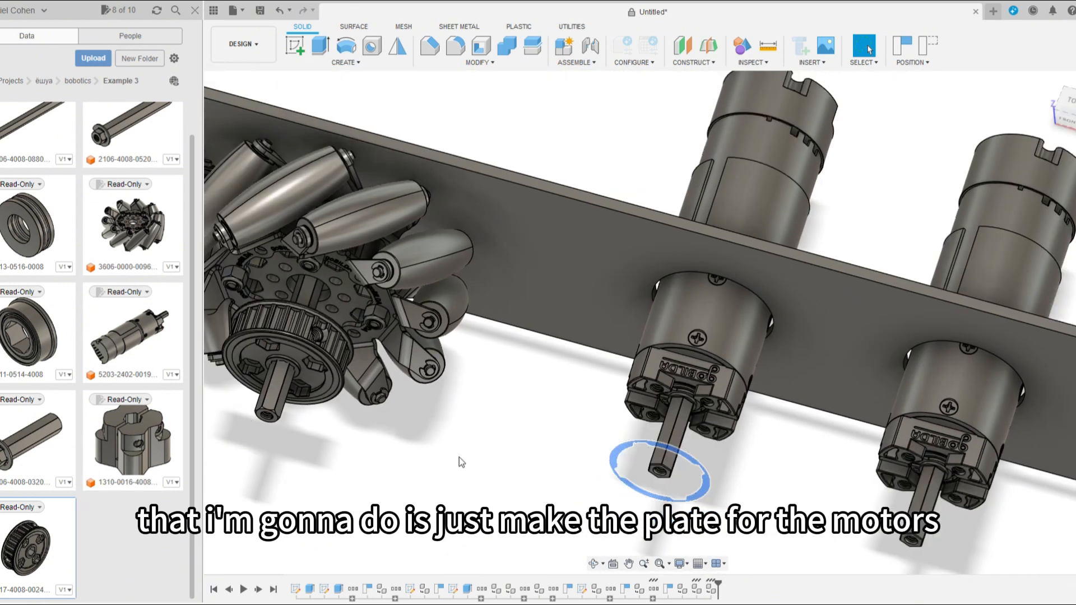
pyautogui.scroll(-5, 495, 470)
pyautogui.keyDown('shift'); pyautogui.moveTo(509, 453); pyautogui.dragTo(523, 420, button='middle'); pyautogui.keyUp('shift')
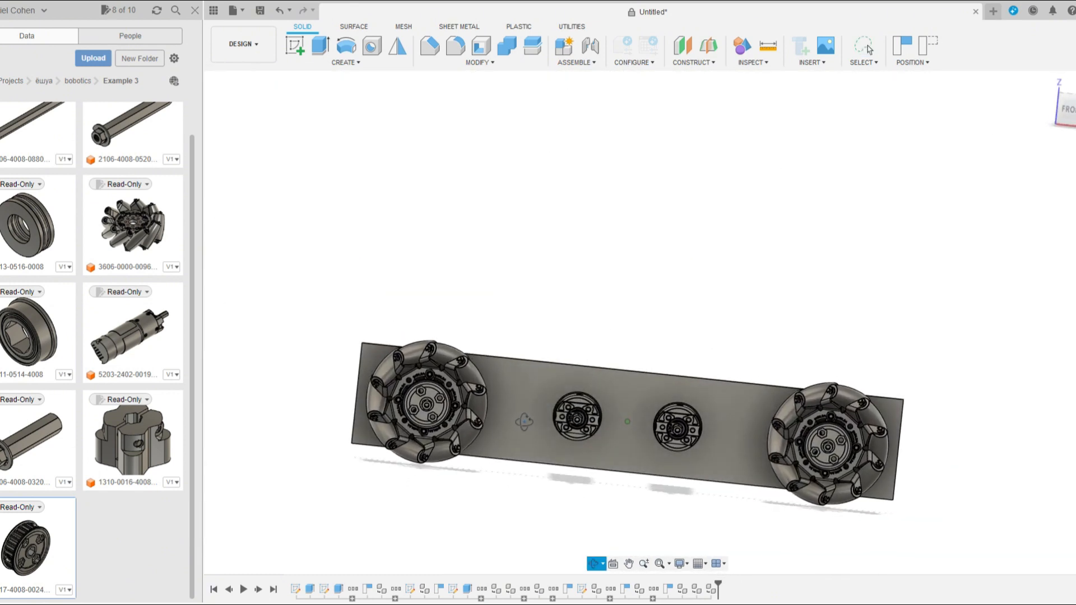
pyautogui.scroll(3, 676, 434)
pyautogui.click(294, 44)
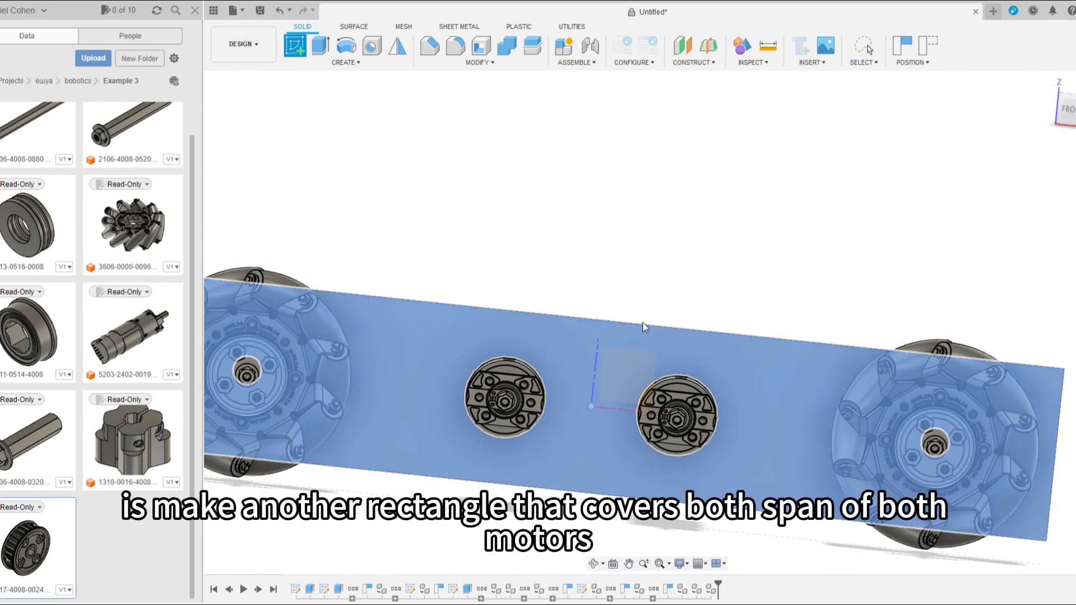
pyautogui.click(643, 328)
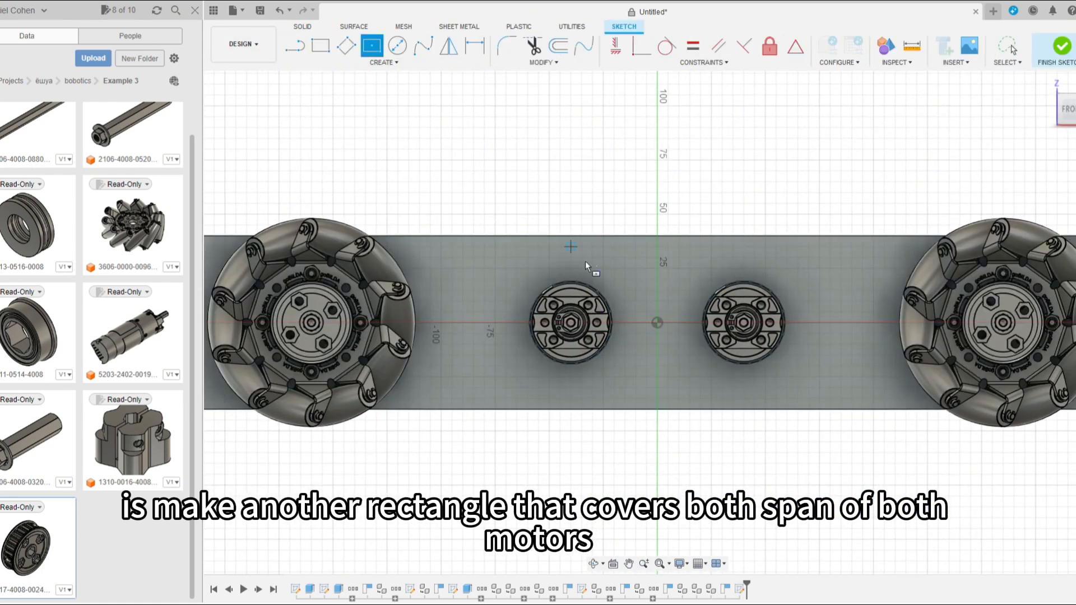
pyautogui.click(657, 323)
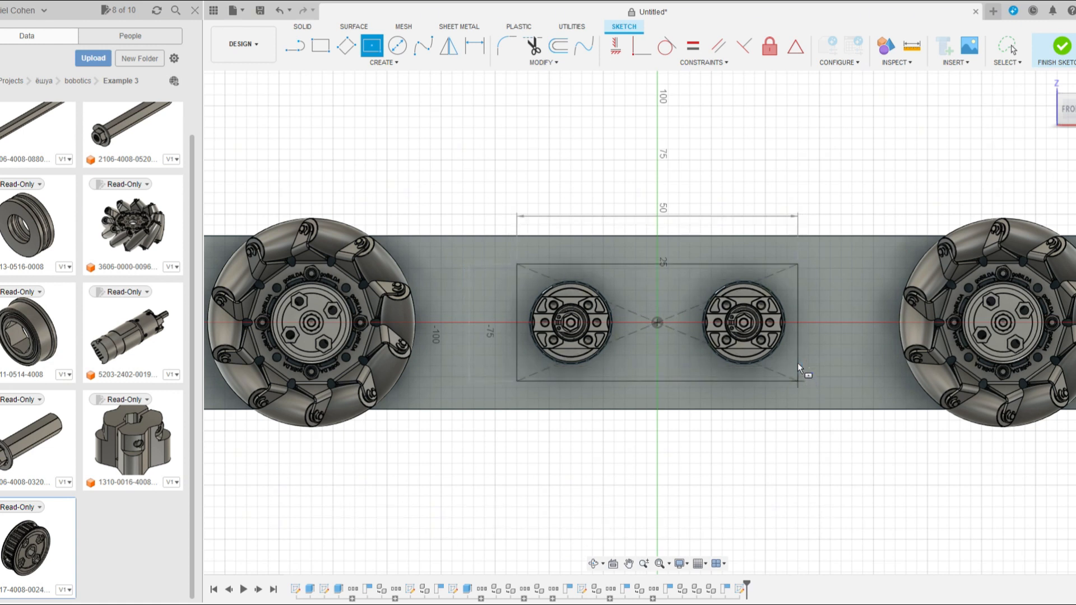
pyautogui.click(798, 362)
pyautogui.press('Escape')
# Choose the rectangle together with the circular regions around both motors as the profiles of a new extrusion
pyautogui.keyDown('shift'); pyautogui.moveTo(777, 349); pyautogui.dragTo(550, 398, button='middle'); pyautogui.keyUp('shift')
pyautogui.press('e')
pyautogui.scroll(6, 534, 396)
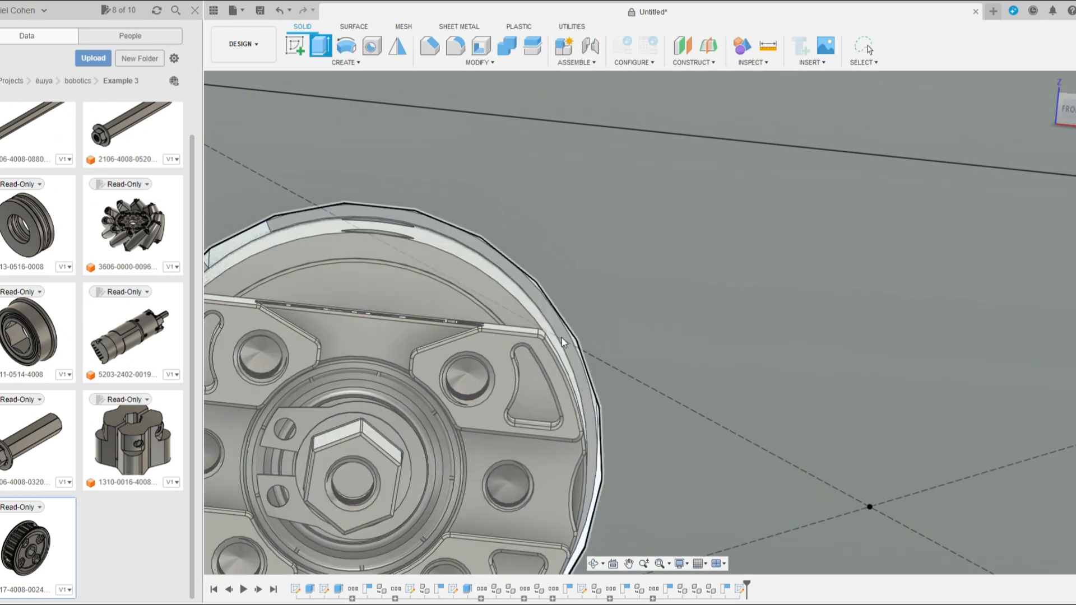
pyautogui.click(563, 344)
pyautogui.scroll(-6, 559, 348)
pyautogui.scroll(3, 882, 348)
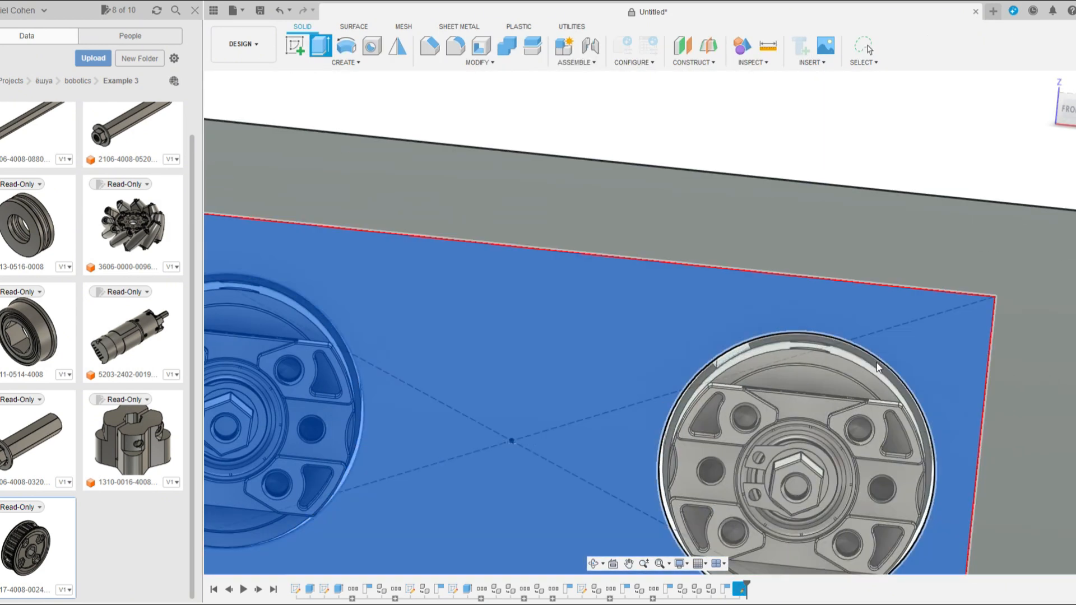
pyautogui.click(876, 362)
pyautogui.scroll(-5, 612, 303)
pyautogui.keyDown('shift'); pyautogui.moveTo(613, 303); pyautogui.dragTo(627, 369, button='middle'); pyautogui.keyUp('shift')
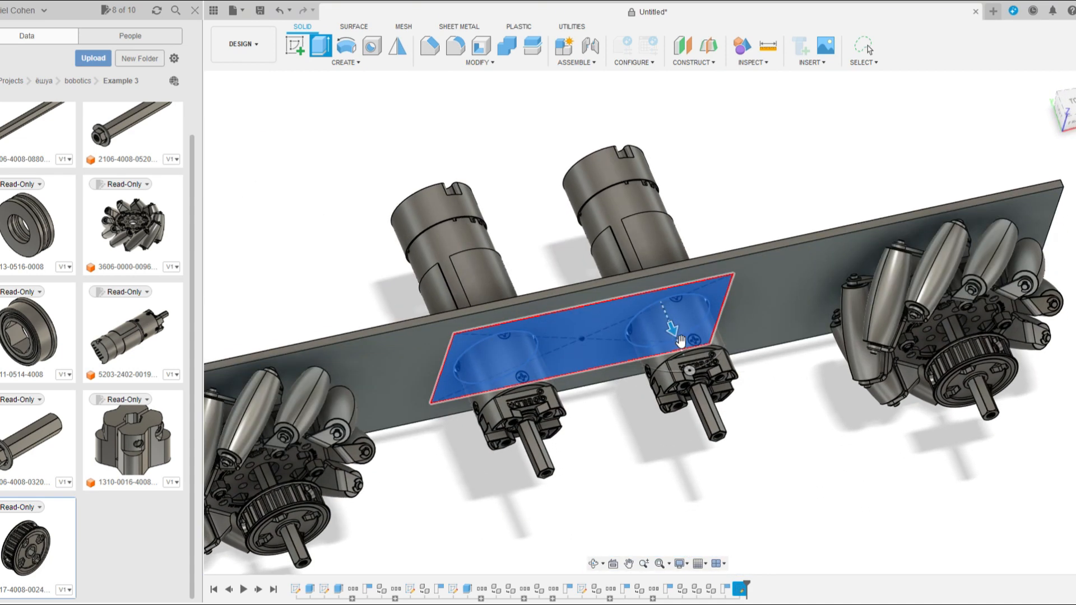
# Extrude the chosen profiles 3.75 mm outward from the side plate as a new body
pyautogui.moveTo(681, 343); pyautogui.dragTo(688, 352)
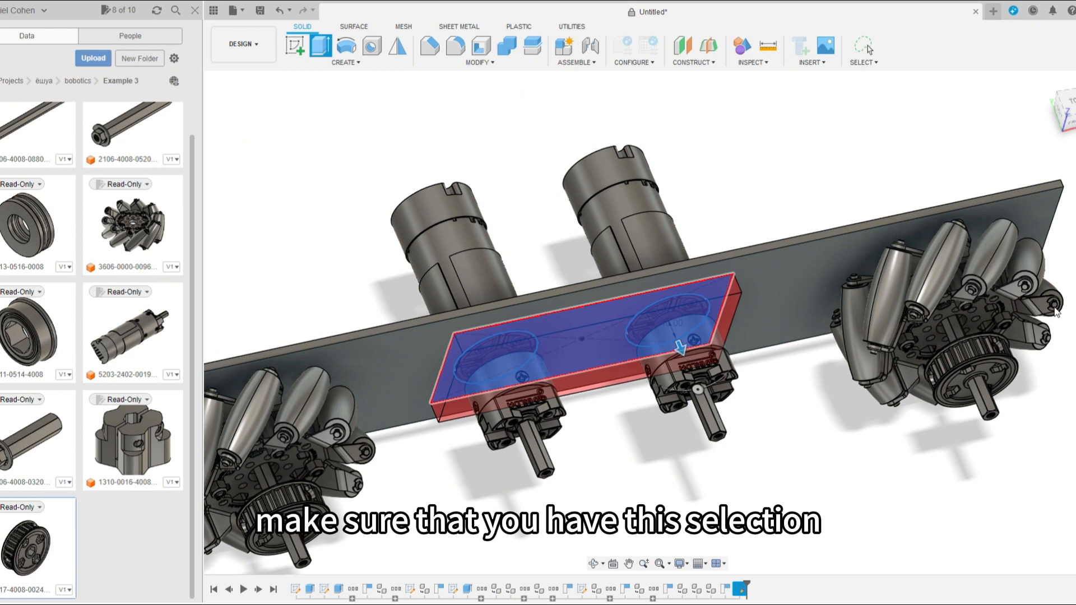
pyautogui.click(1051, 353)
pyautogui.scroll(6, 672, 336)
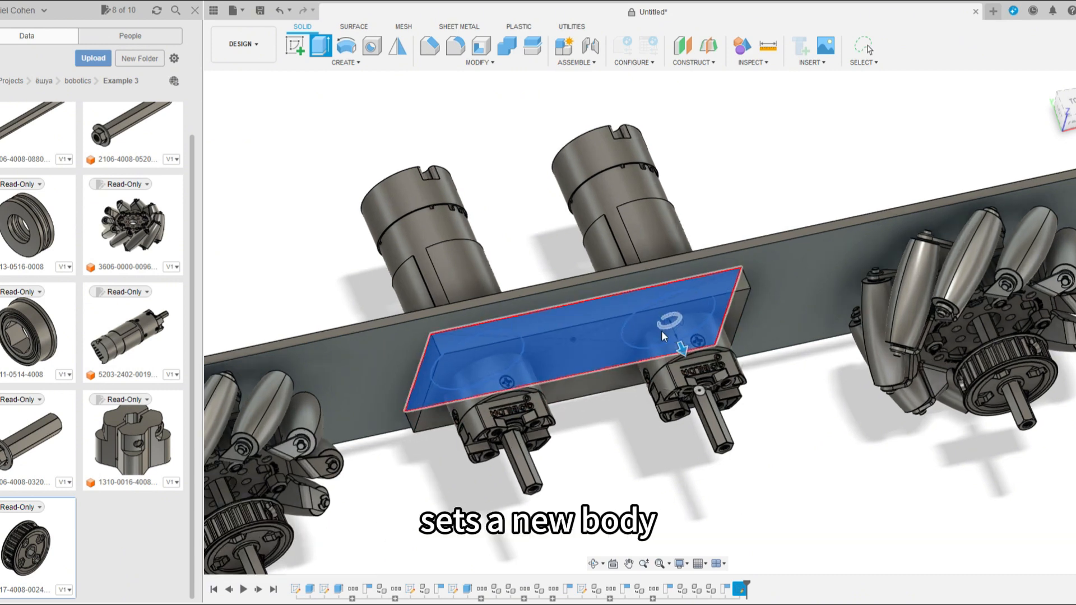
pyautogui.moveTo(700, 361); pyautogui.dragTo(689, 336)
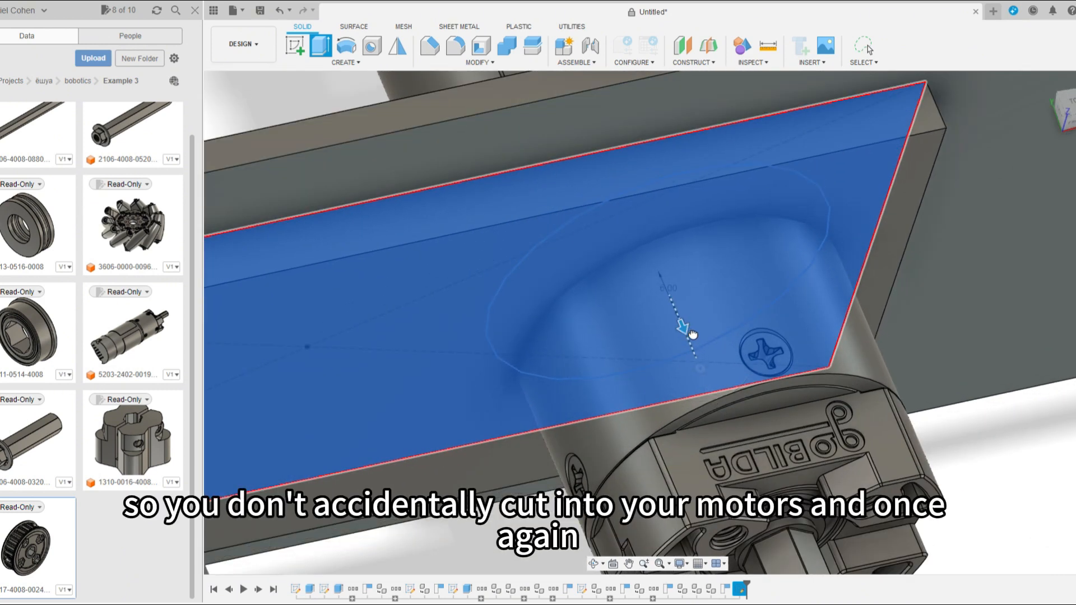
pyautogui.scroll(-4, 882, 342)
pyautogui.scroll(-3, 919, 392)
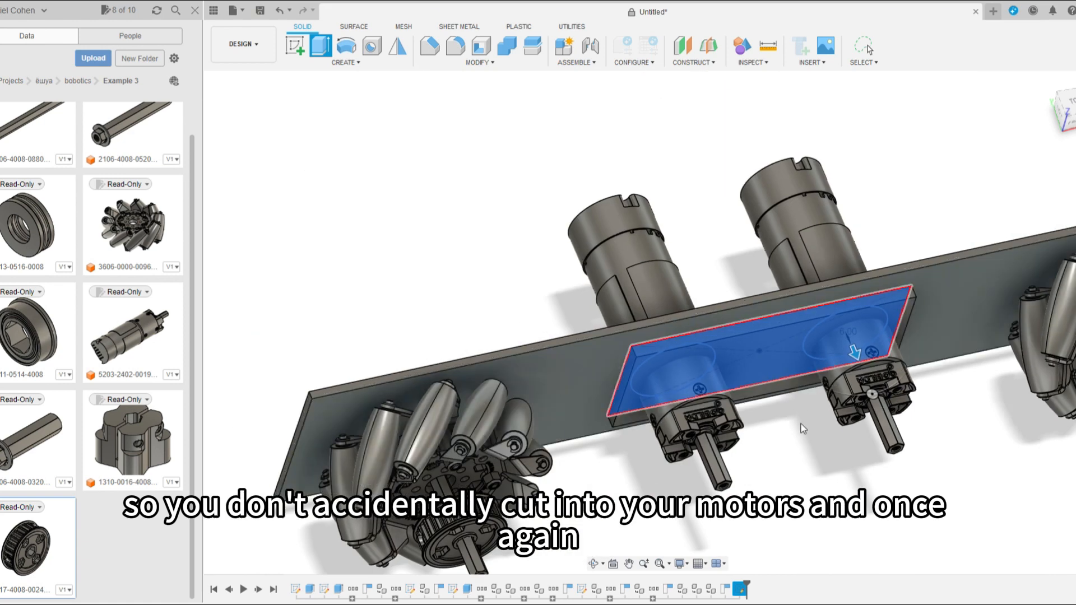
pyautogui.keyDown('shift'); pyautogui.moveTo(803, 428); pyautogui.dragTo(841, 385, button='middle'); pyautogui.keyUp('shift')
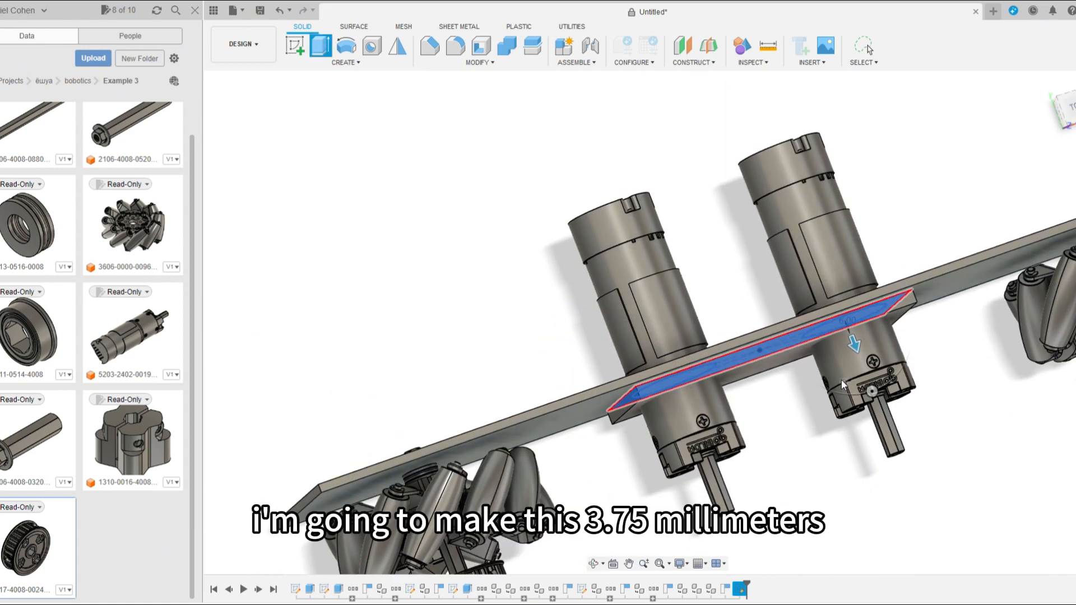
pyautogui.write('3.75')
pyautogui.press('Return')
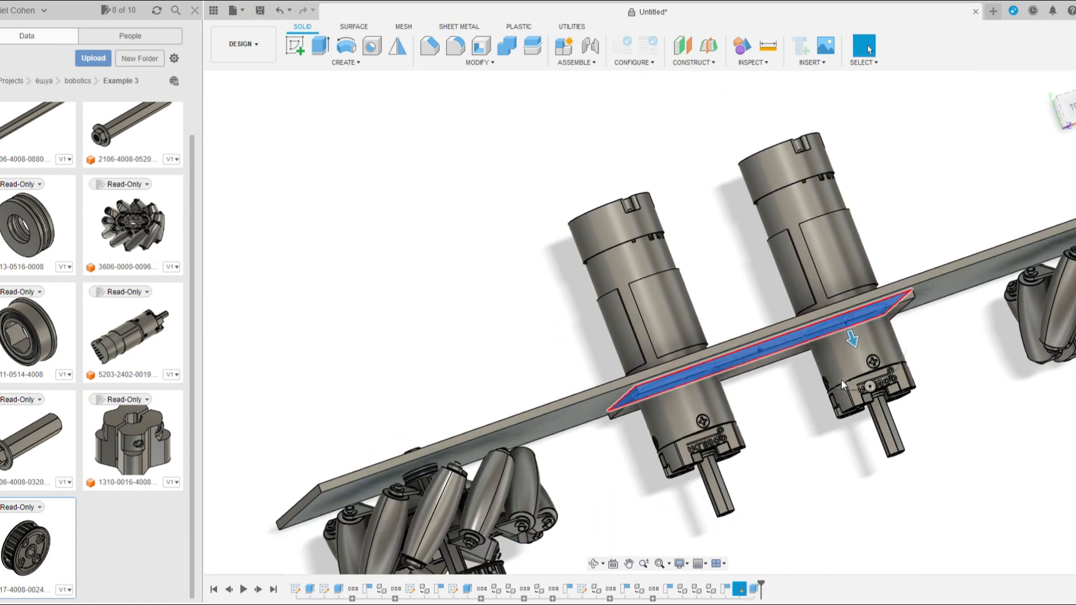
# Measure the distance from the new motor plate's outer face to the motor's raised mounting face
pyautogui.keyDown('shift'); pyautogui.moveTo(841, 398); pyautogui.dragTo(805, 251, button='middle'); pyautogui.keyUp('shift')
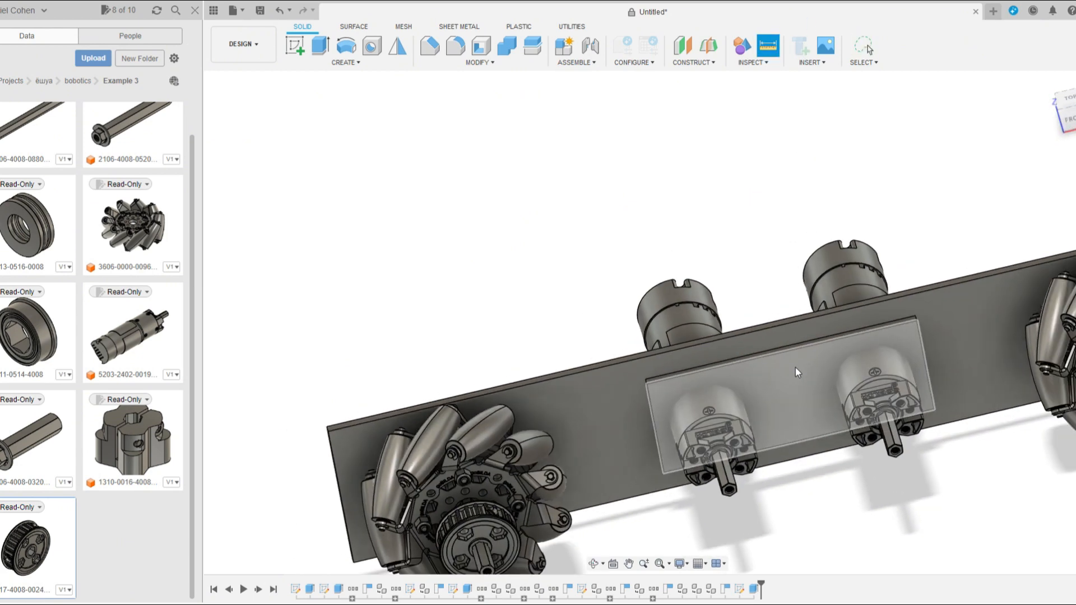
pyautogui.scroll(3, 812, 408)
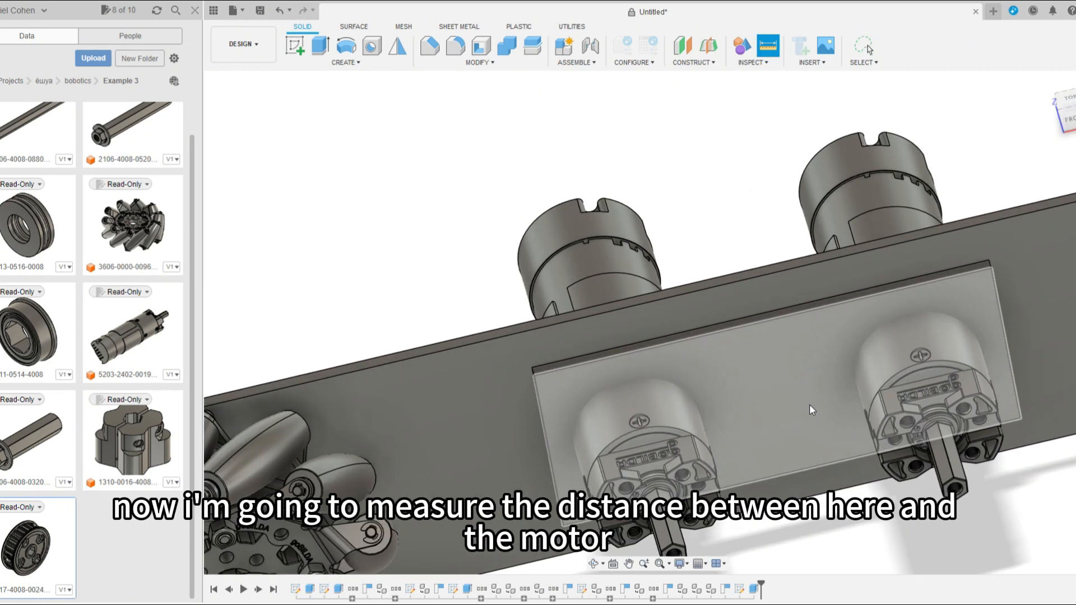
pyautogui.click(752, 399)
pyautogui.scroll(6, 728, 437)
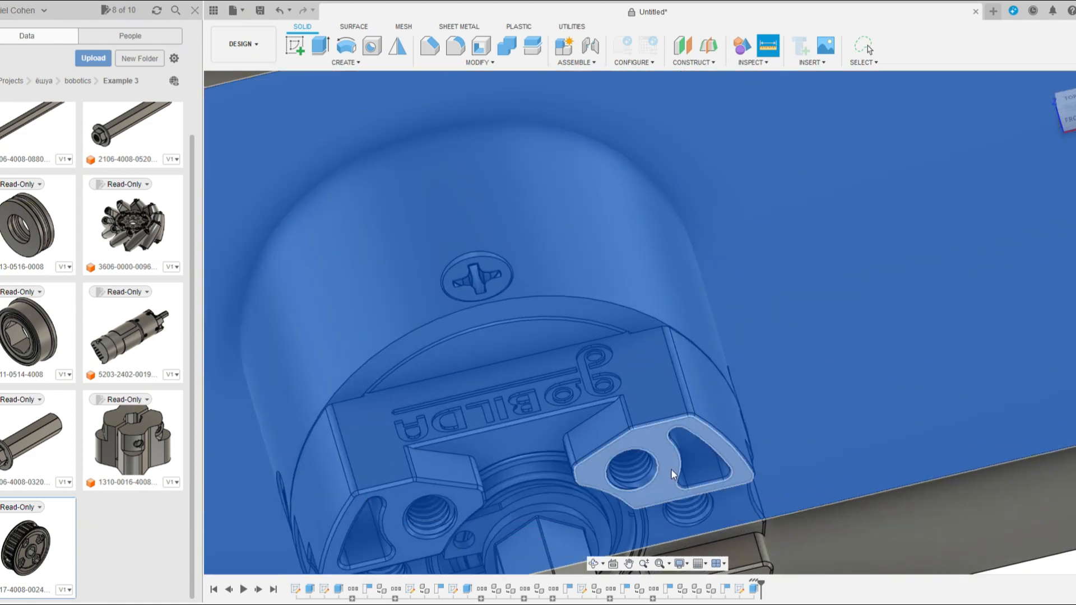
pyautogui.scroll(-8, 721, 405)
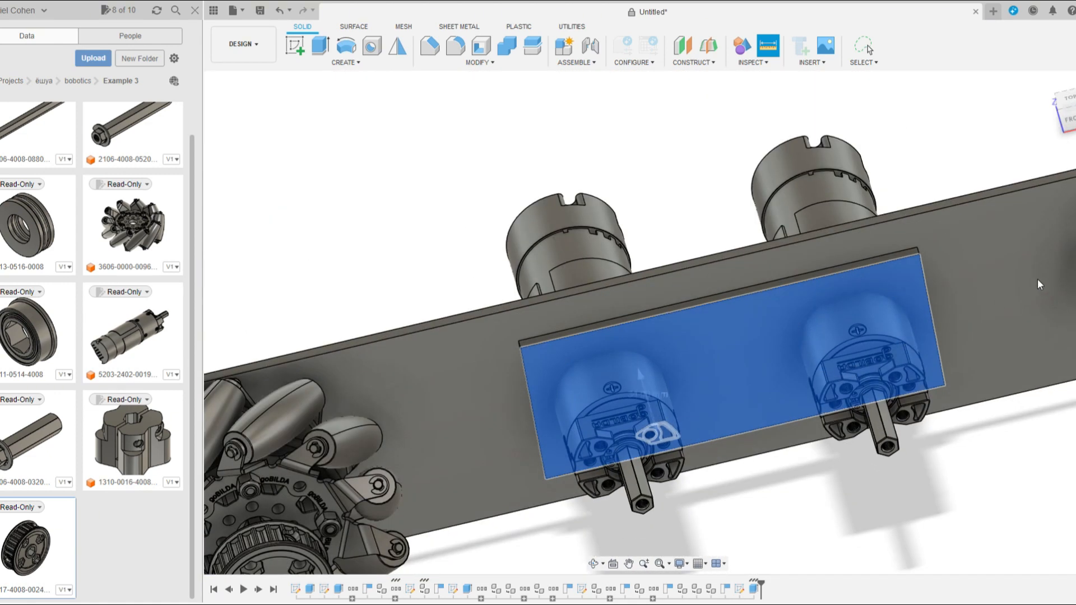
pyautogui.press('Escape')
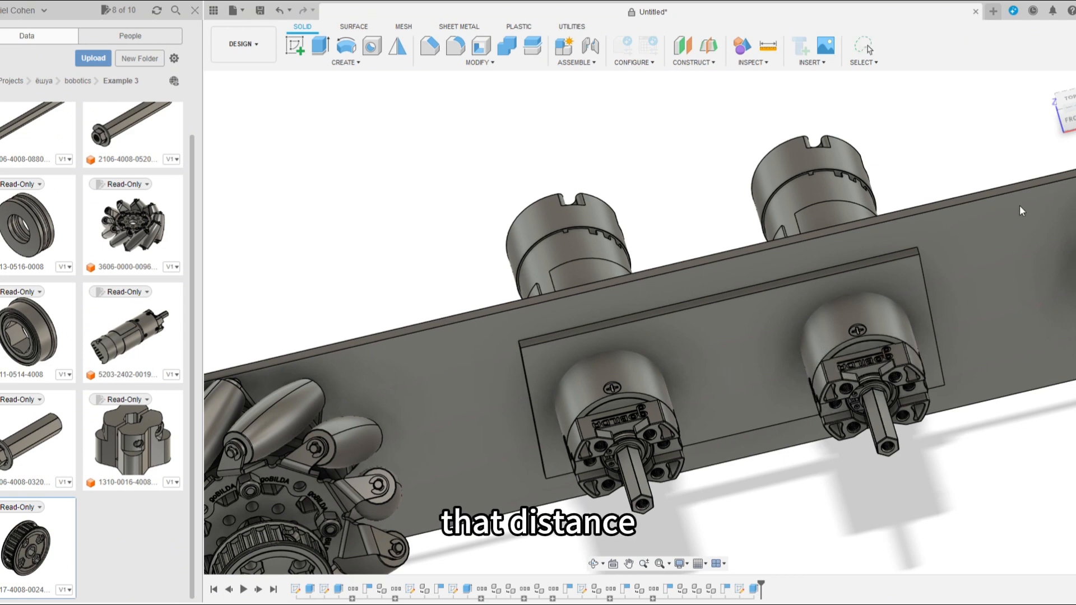
# Move the motor plate 37.75 mm outward along the motor shafts, in front of the motor mounting faces
pyautogui.keyDown('shift'); pyautogui.moveTo(751, 355); pyautogui.dragTo(770, 397, button='middle'); pyautogui.keyUp('shift')
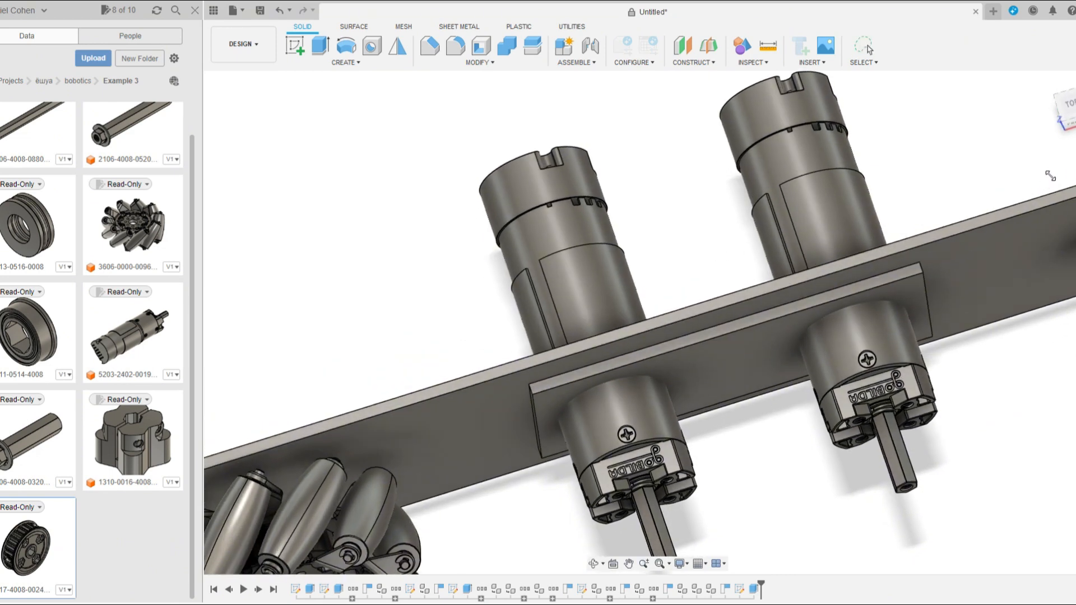
pyautogui.click(774, 362)
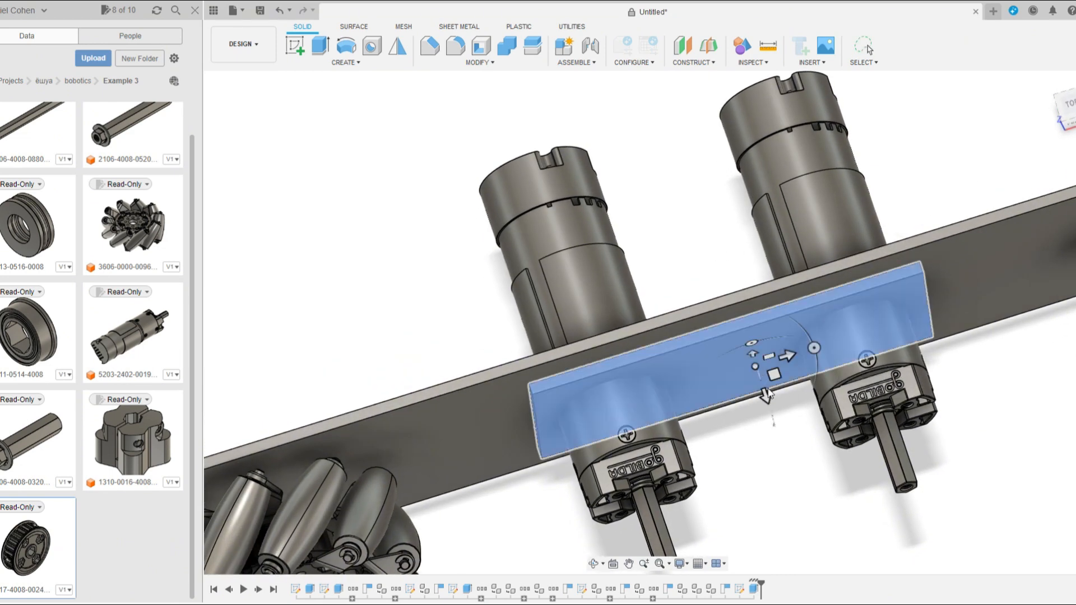
pyautogui.moveTo(768, 397); pyautogui.dragTo(980, 426)
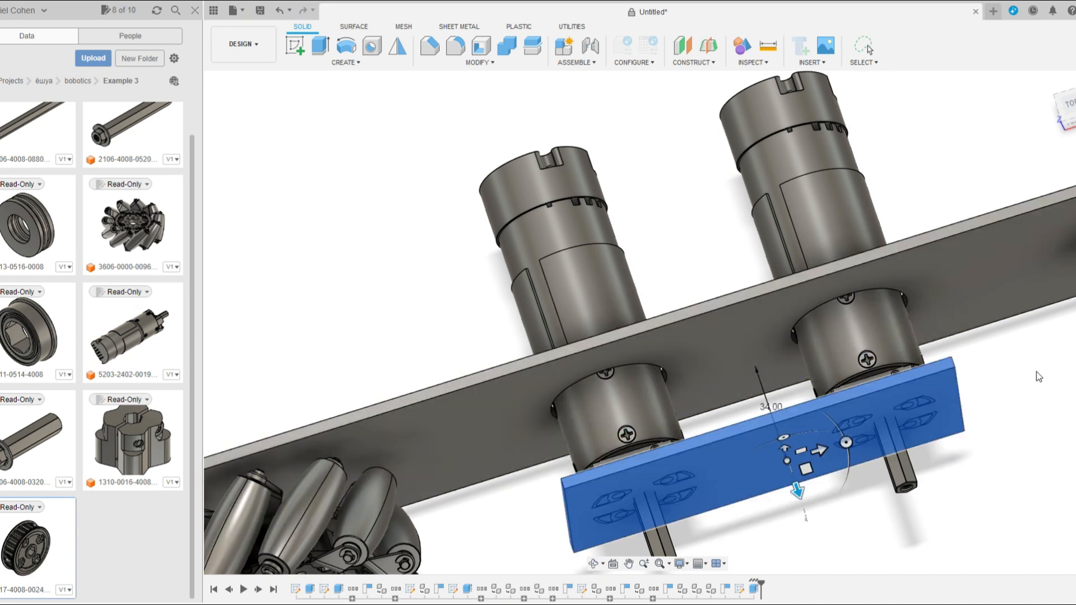
pyautogui.scroll(-5, 897, 541)
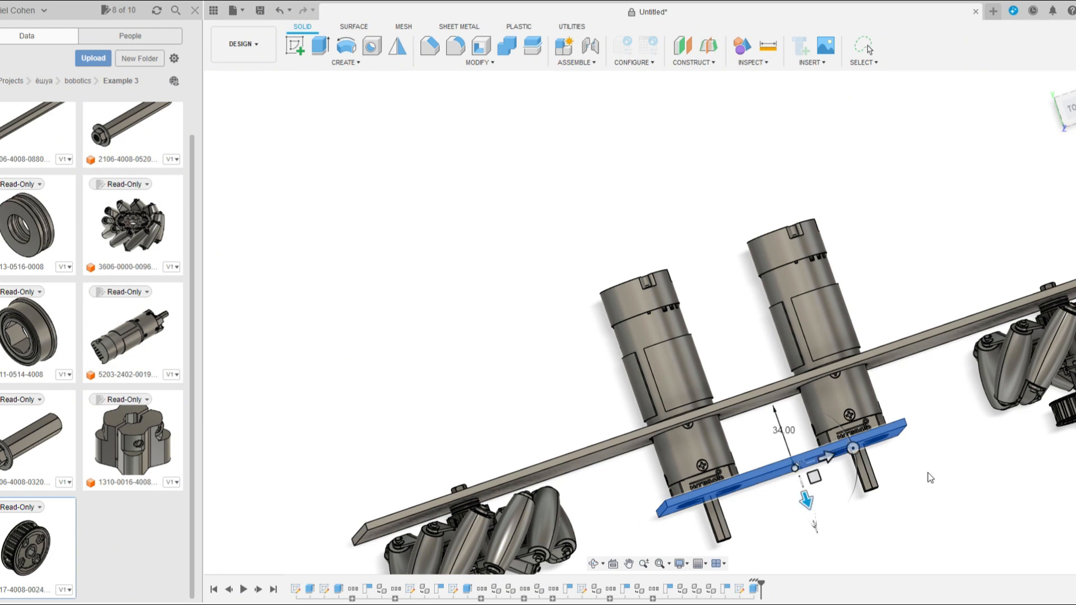
pyautogui.moveTo(931, 478); pyautogui.dragTo(931, 479)
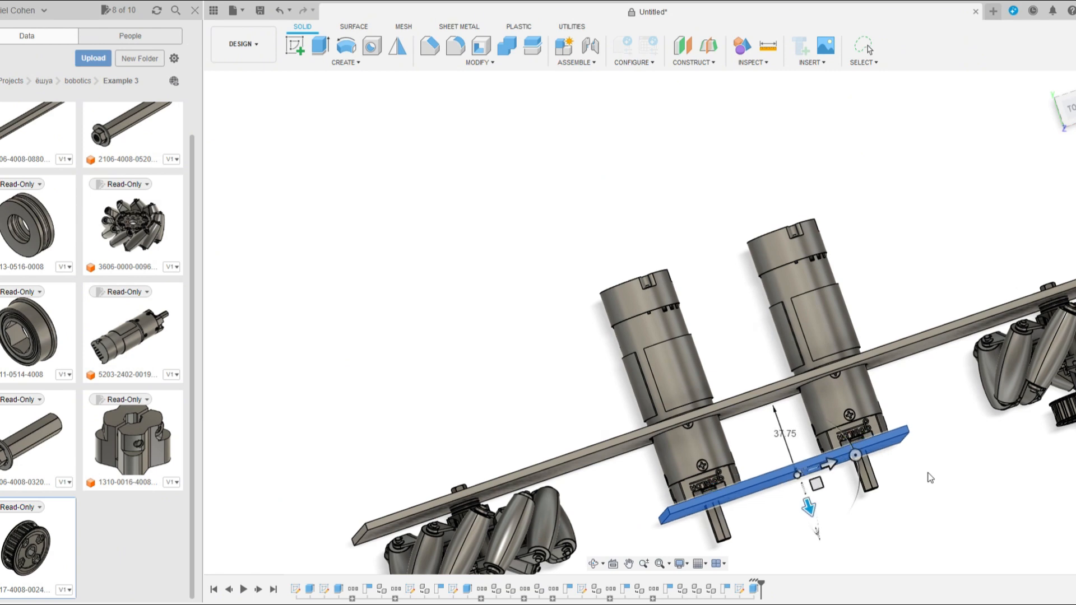
pyautogui.press('Return')
# Hide the motor plate to expose the mounting face and threaded holes of the nearer motor
pyautogui.keyDown('shift'); pyautogui.moveTo(930, 477); pyautogui.dragTo(911, 451, button='middle'); pyautogui.keyUp('shift')
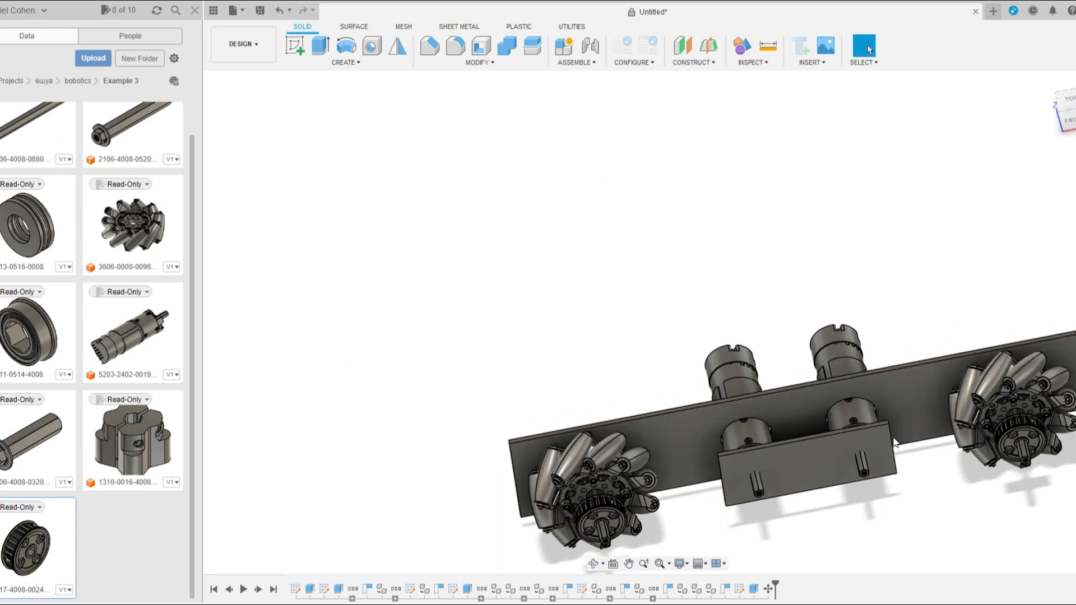
pyautogui.scroll(5, 812, 465)
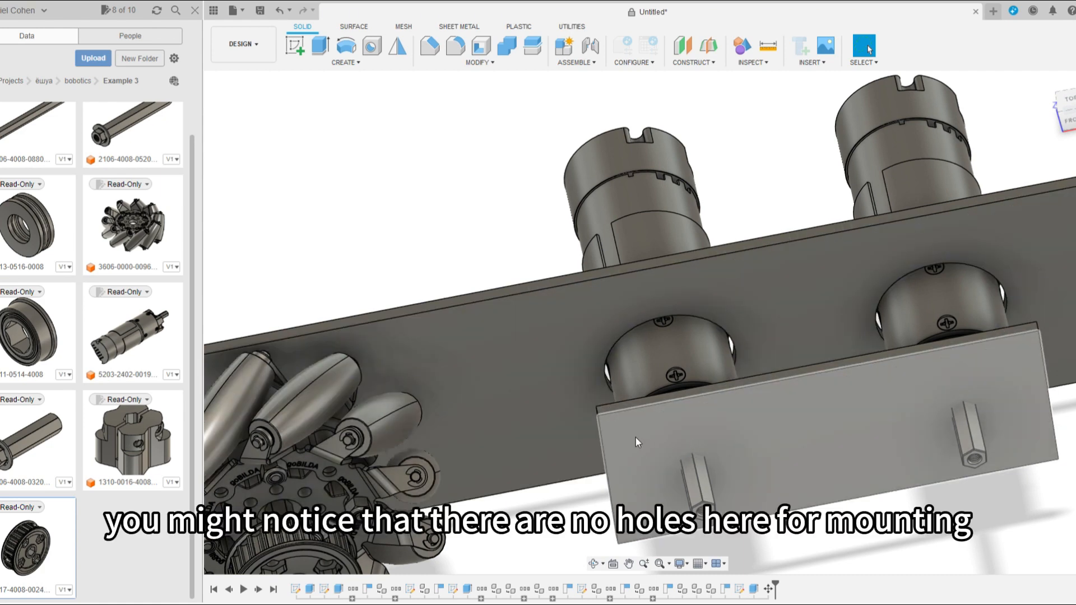
pyautogui.click(635, 438)
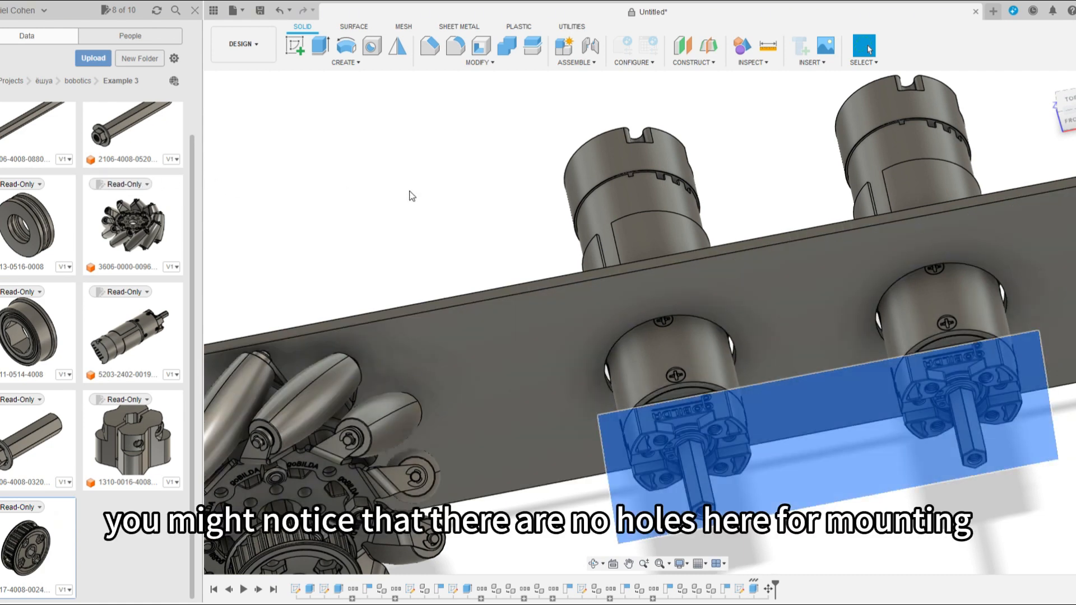
pyautogui.press('v')
pyautogui.keyDown('shift'); pyautogui.moveTo(552, 386); pyautogui.dragTo(536, 327, button='middle'); pyautogui.keyUp('shift')
pyautogui.scroll(5, 678, 405)
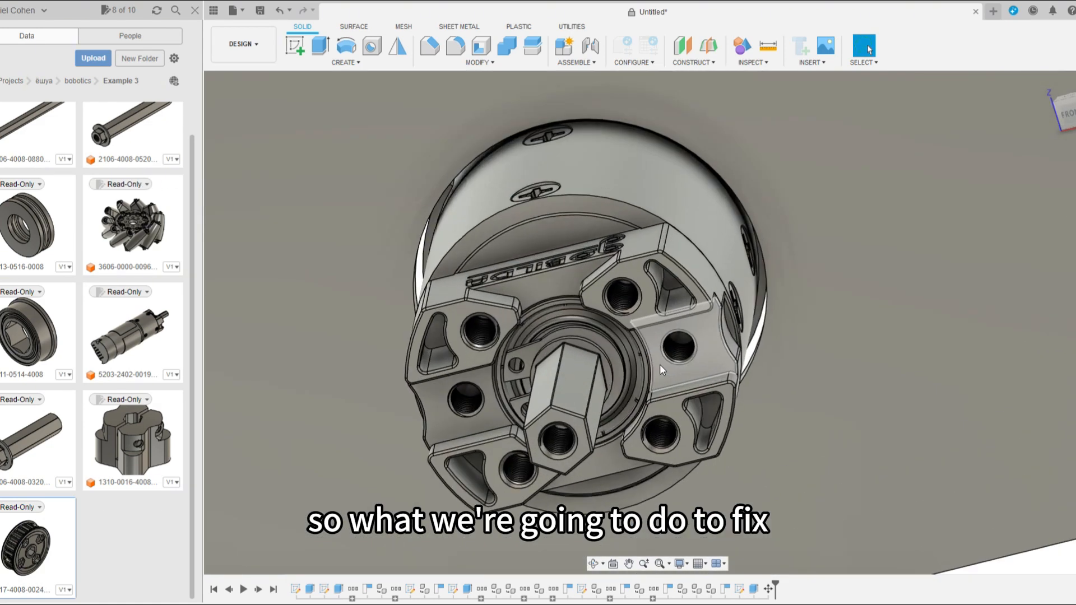
# Sketch on the motor's raised mounting face and extrude its threaded-hole profile as a cut through the motor plate
pyautogui.click(297, 50)
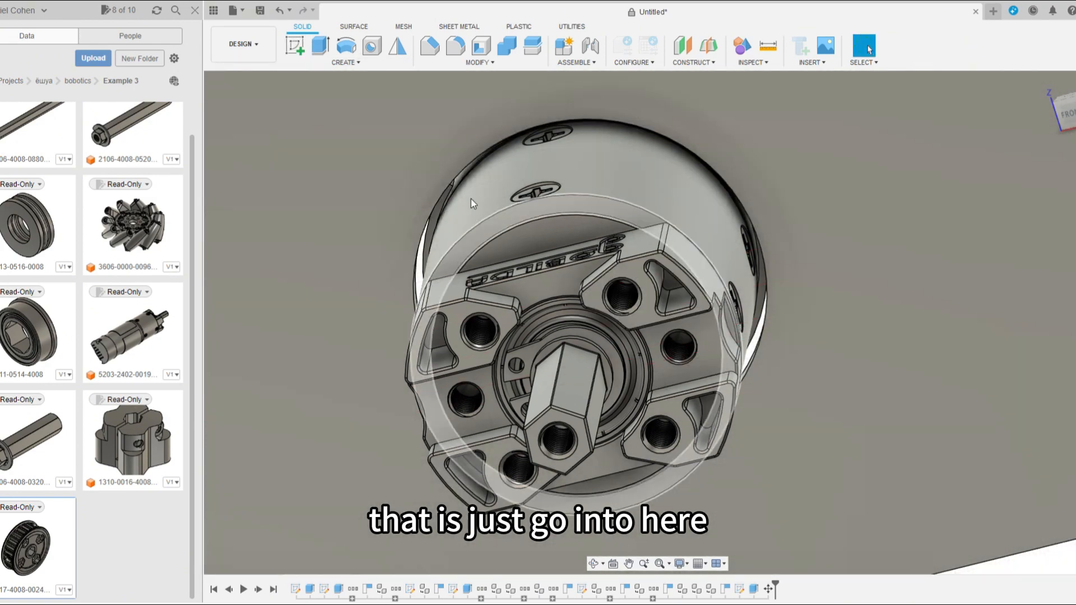
pyautogui.scroll(2, 648, 294)
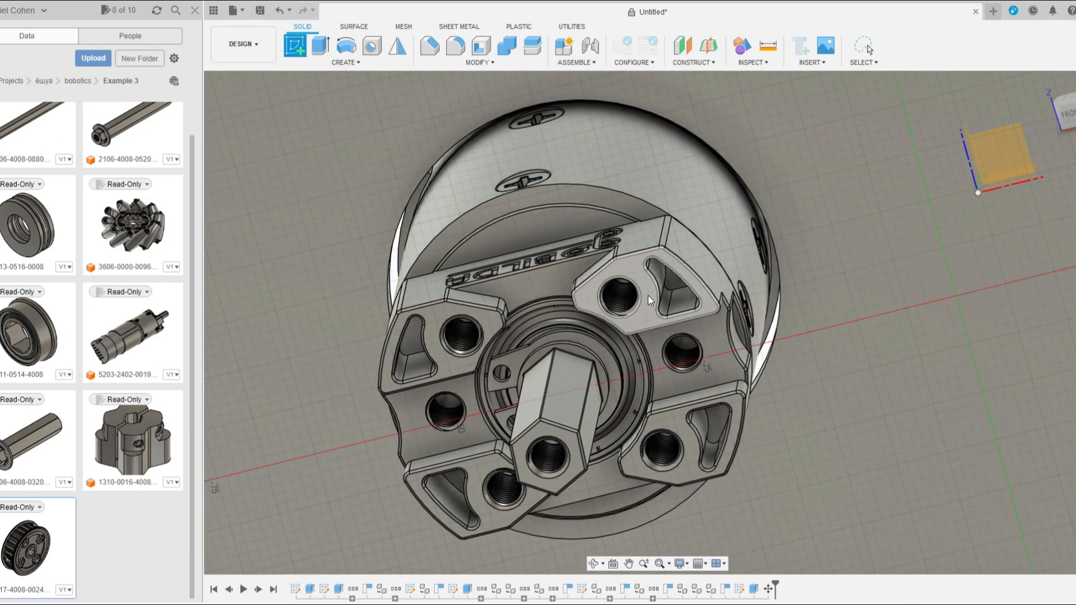
pyautogui.click(648, 294)
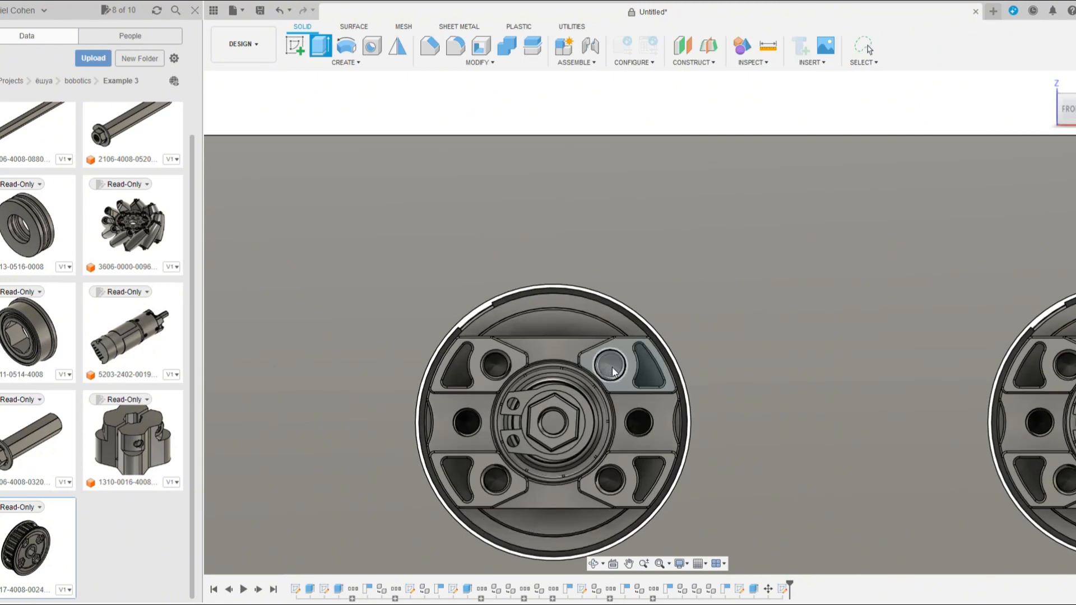
pyautogui.click(612, 367)
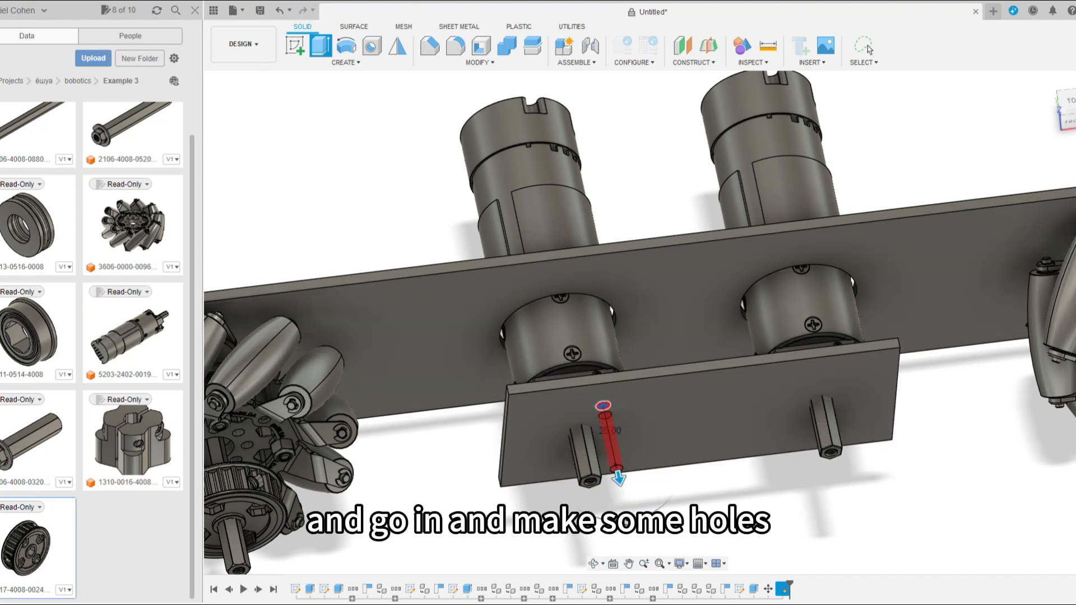
pyautogui.press('Return')
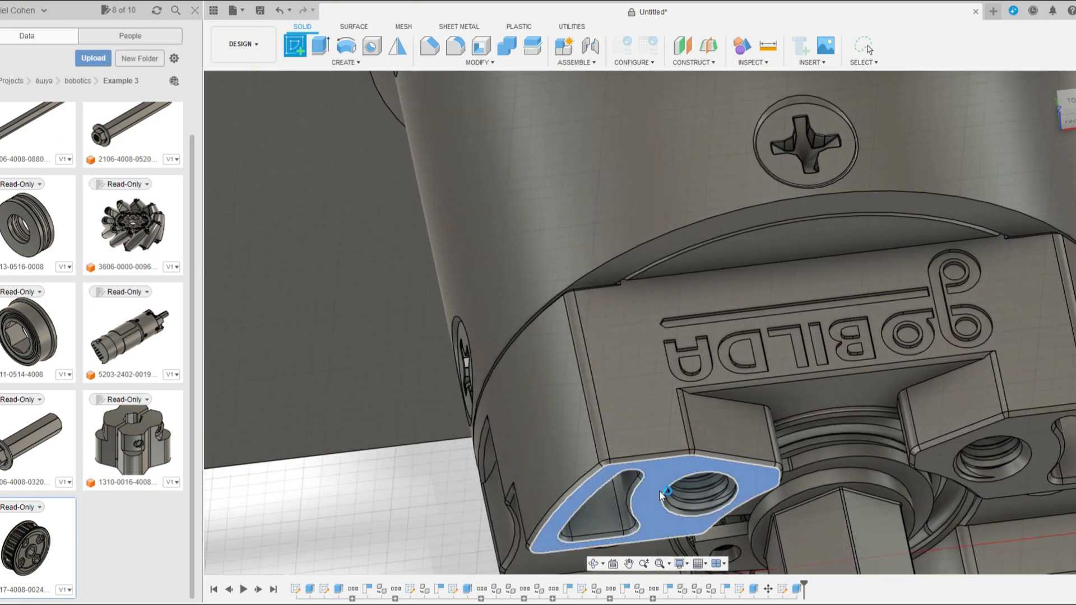
# Sketch on the motors' raised mounting faces and extrude the remaining threaded-hole profiles of both motors as cuts through the motor plate
pyautogui.click(659, 490)
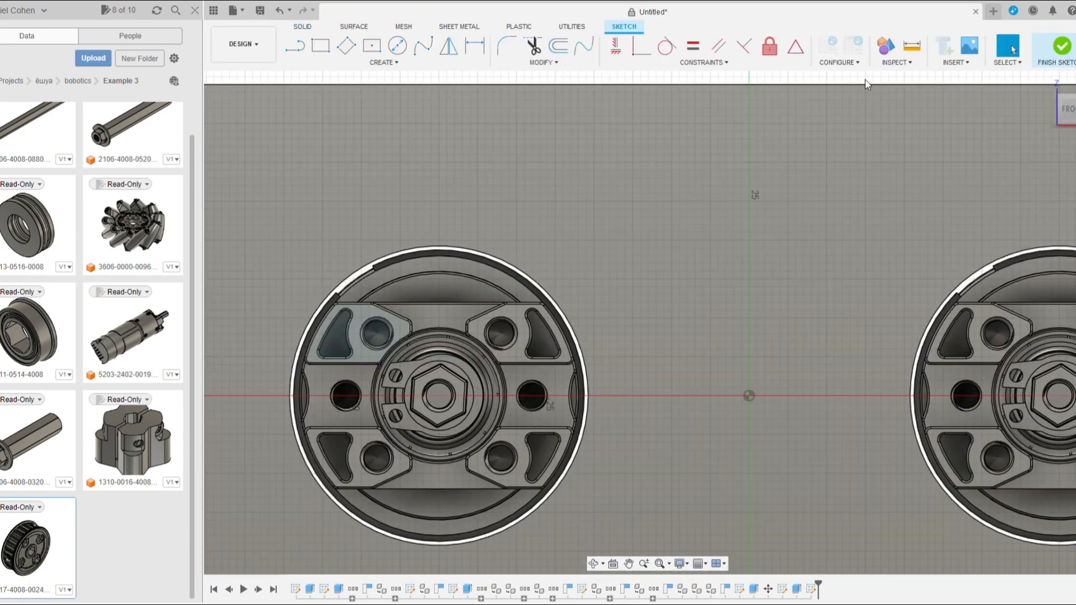
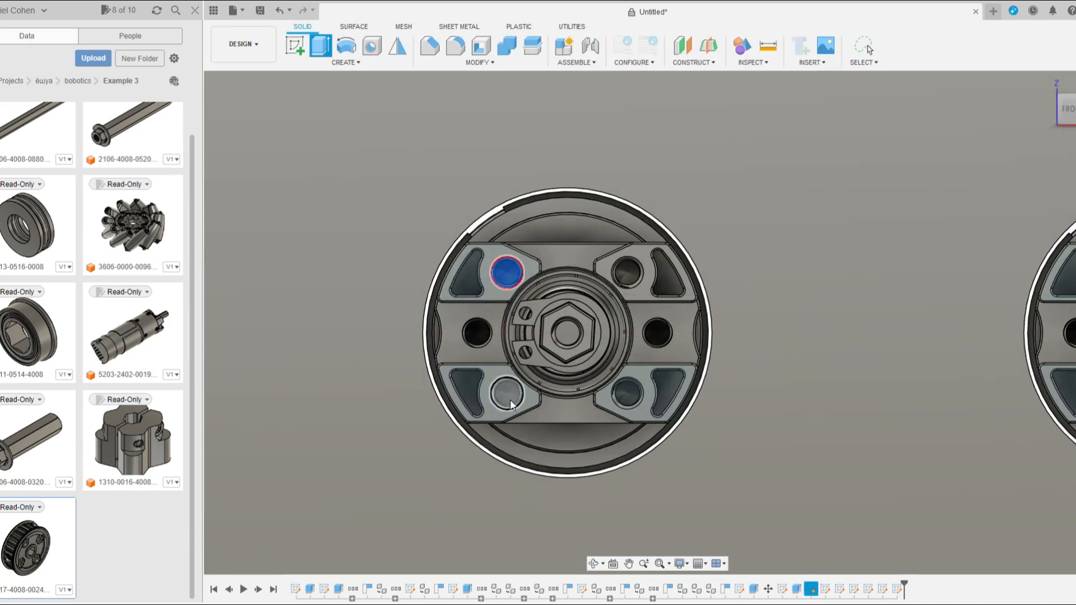
pyautogui.keyDown('shift'); pyautogui.click(511, 404); pyautogui.keyUp('shift')
pyautogui.keyDown('shift'); pyautogui.click(627, 392); pyautogui.keyUp('shift')
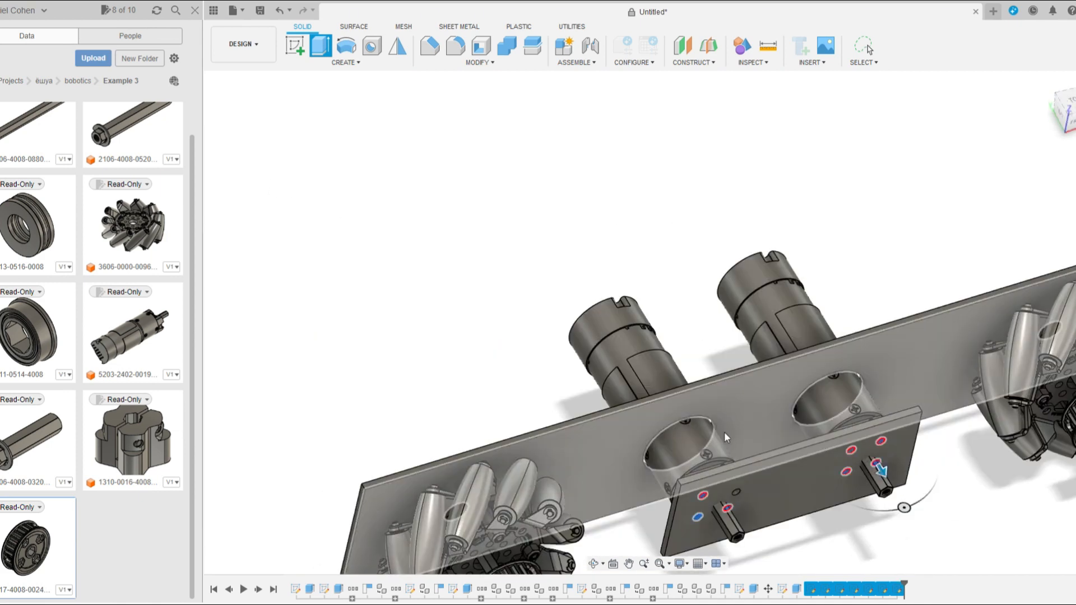
pyautogui.moveTo(895, 479); pyautogui.dragTo(953, 546)
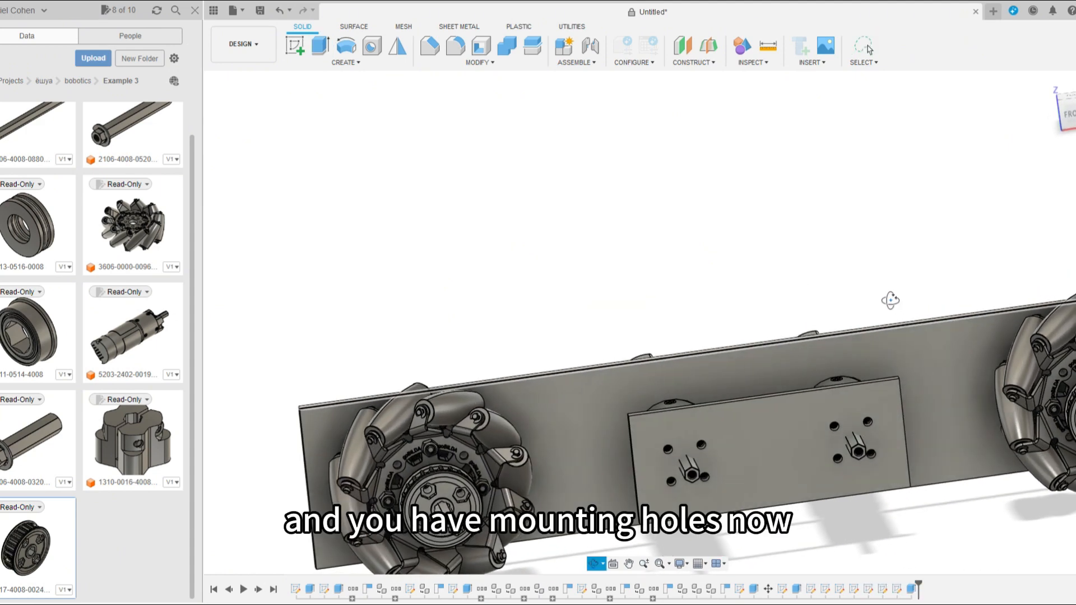
pyautogui.scroll(10, 715, 482)
pyautogui.scroll(5, 721, 477)
pyautogui.scroll(-7, 451, 322)
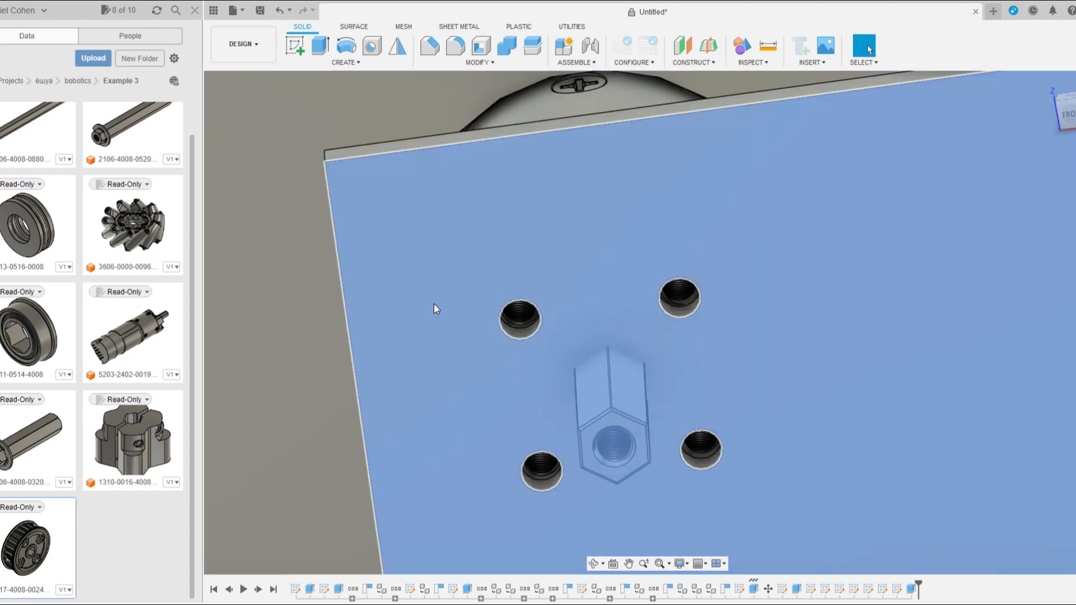
# Hide both motors so the motor plate's outer face is clear of their shafts
pyautogui.click(512, 245)
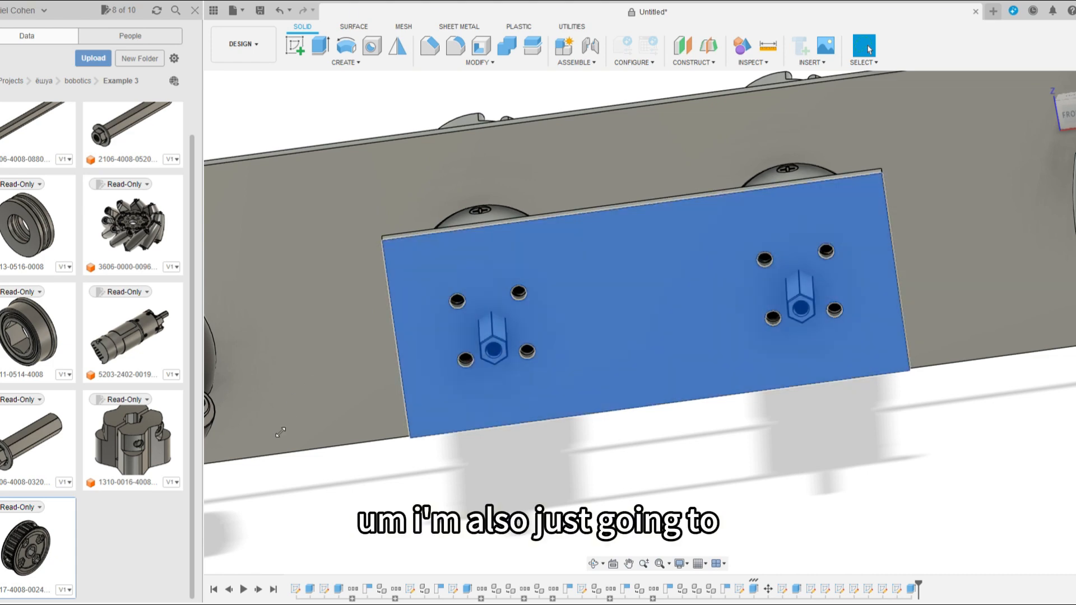
pyautogui.keyDown('shift'); pyautogui.moveTo(466, 210); pyautogui.dragTo(466, 257, button='middle'); pyautogui.keyUp('shift')
pyautogui.click(466, 257)
pyautogui.press('v')
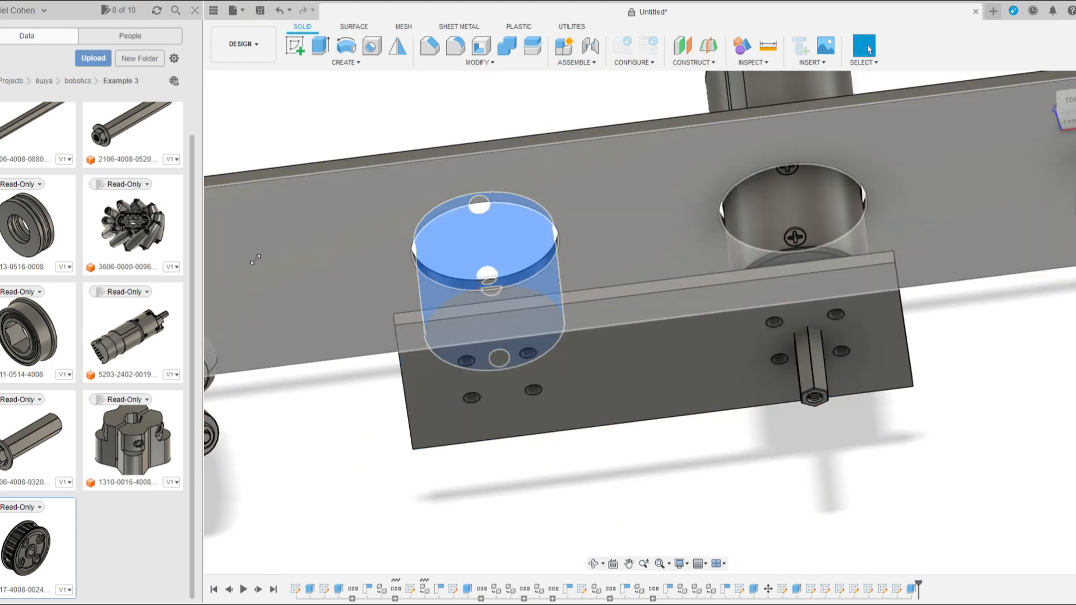
pyautogui.click(682, 468)
# Start a sketch on the motor plate's outer face and draw a diagonal line across each four-hole pattern, between opposite hole centers
pyautogui.click(296, 46)
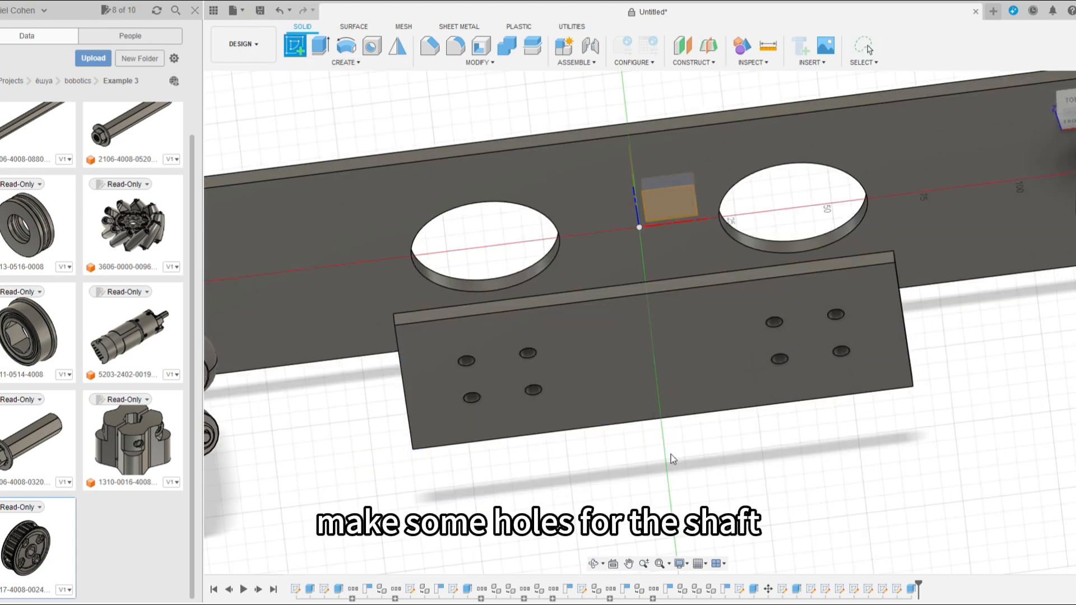
pyautogui.click(613, 375)
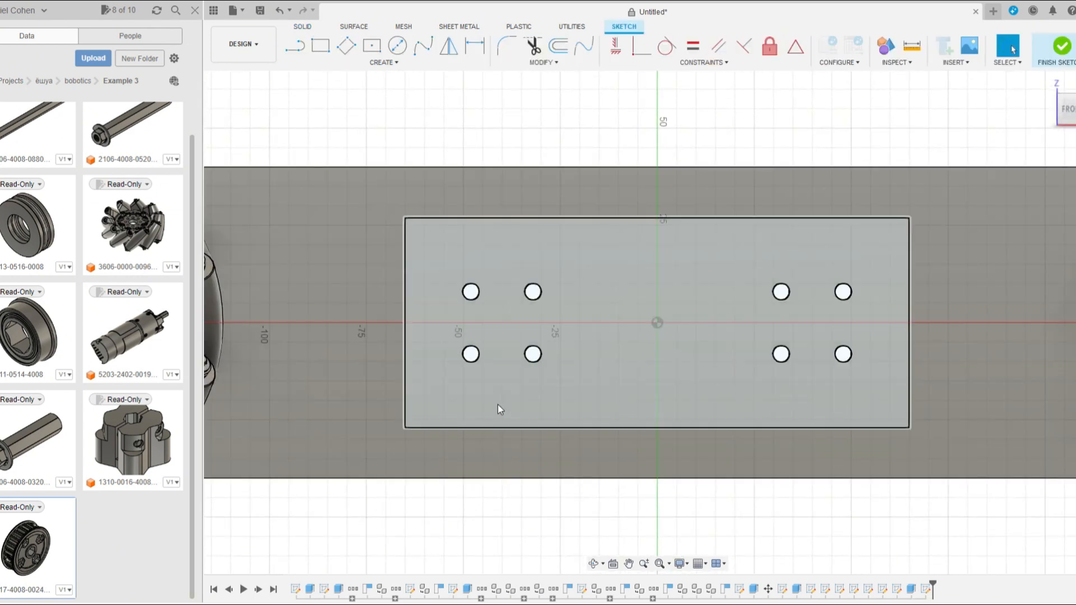
pyautogui.click(533, 292)
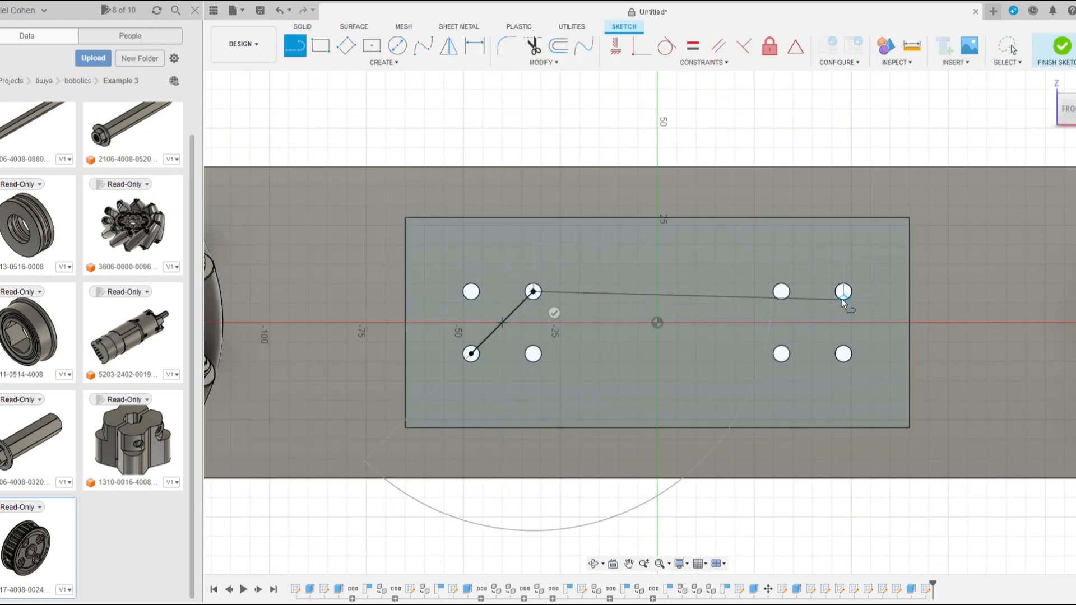
pyautogui.press('Escape')
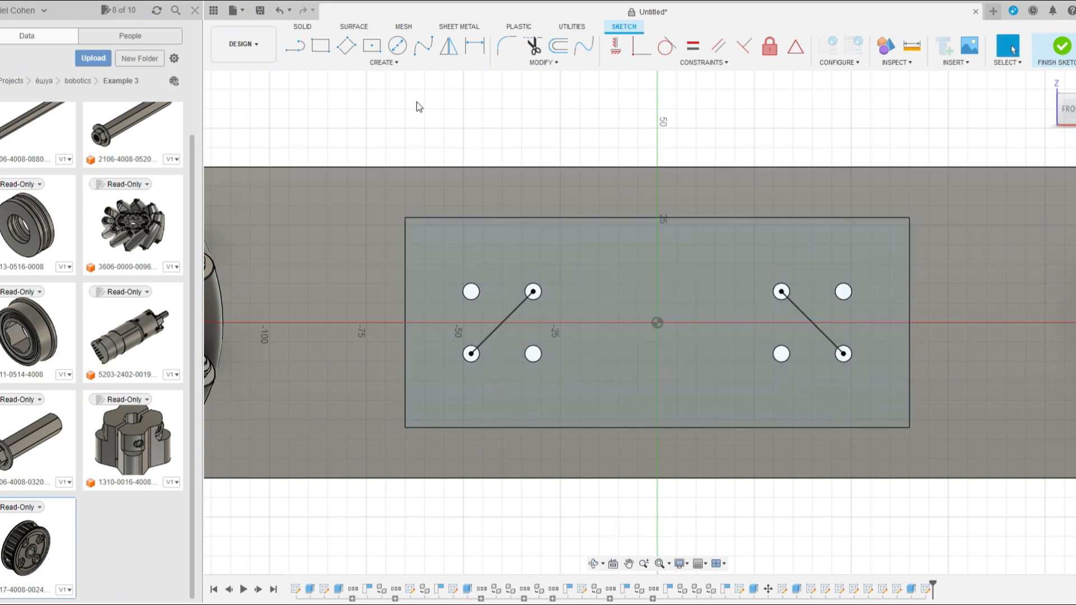
# Draw a 14 mm diameter circle at the midpoint of each diagonal line for the motor shaft clearance holes
pyautogui.click(398, 46)
pyautogui.scroll(1, 569, 385)
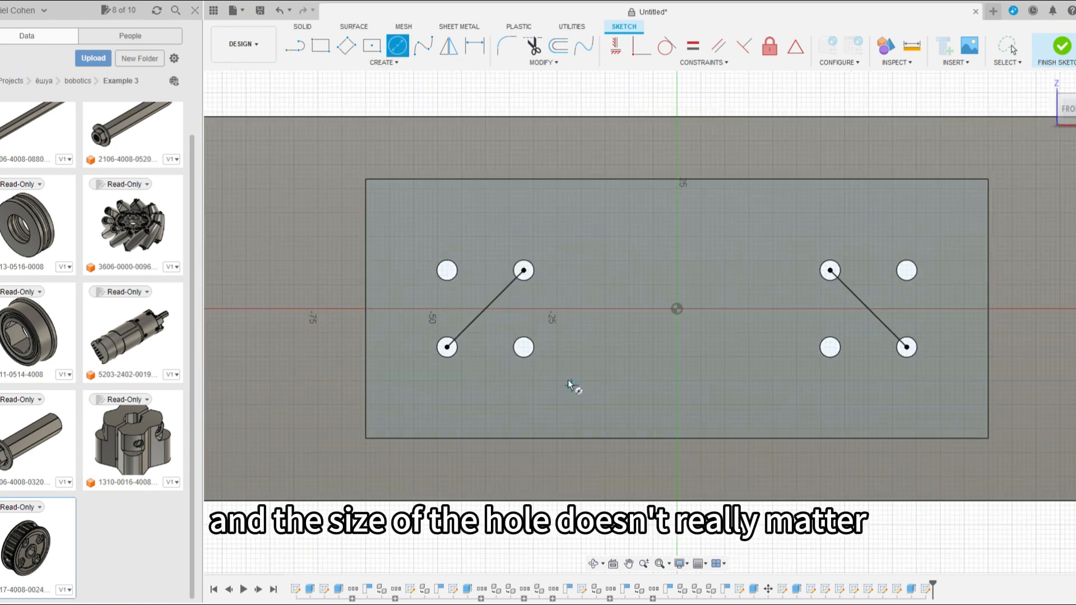
pyautogui.click(485, 309)
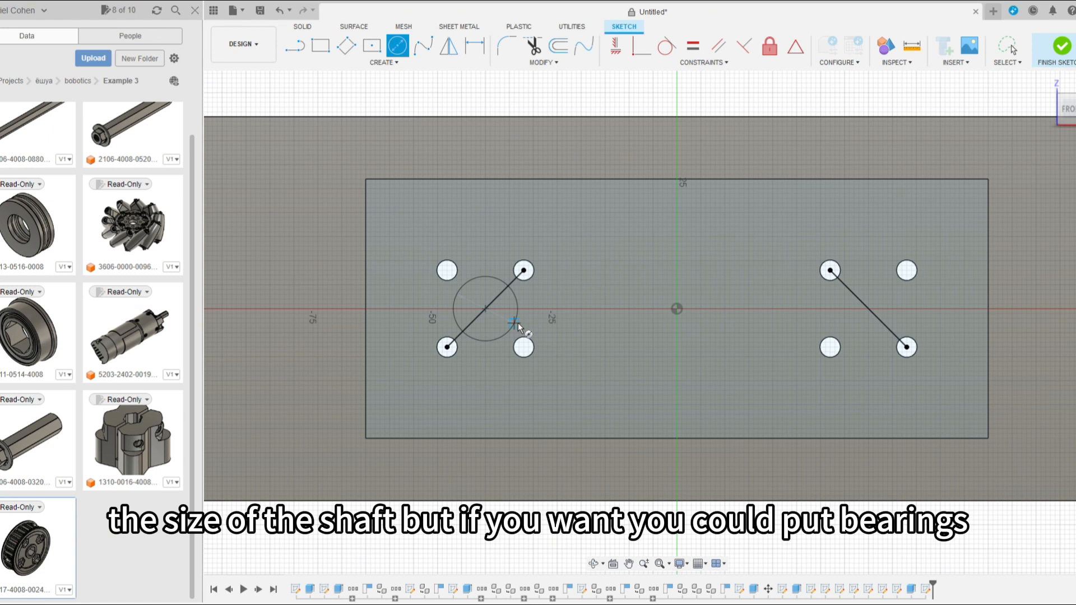
pyautogui.click(519, 321)
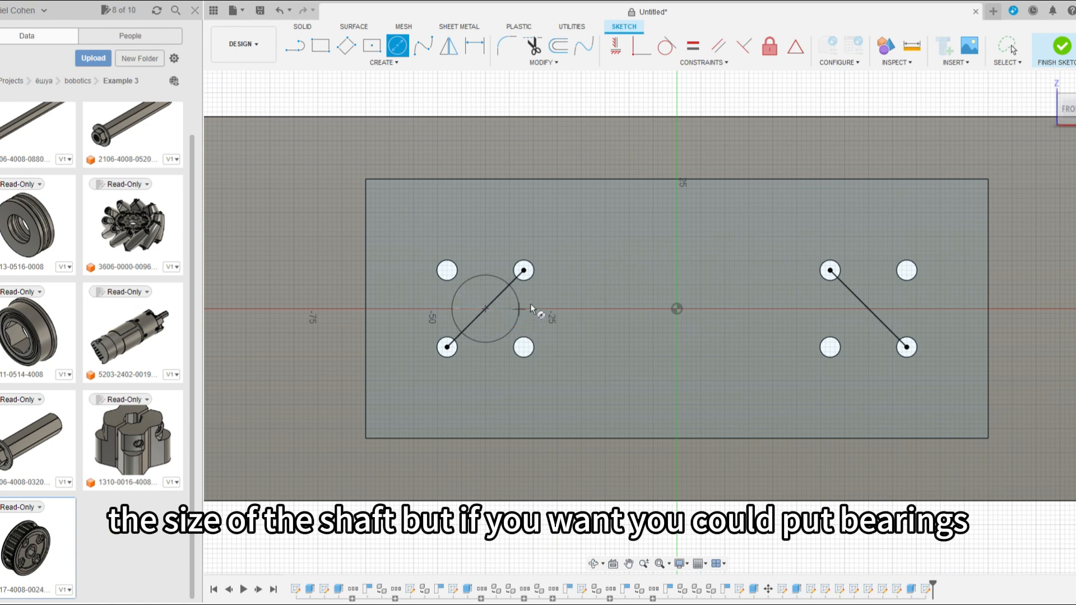
pyautogui.click(871, 308)
pyautogui.write('14')
pyautogui.press('Return')
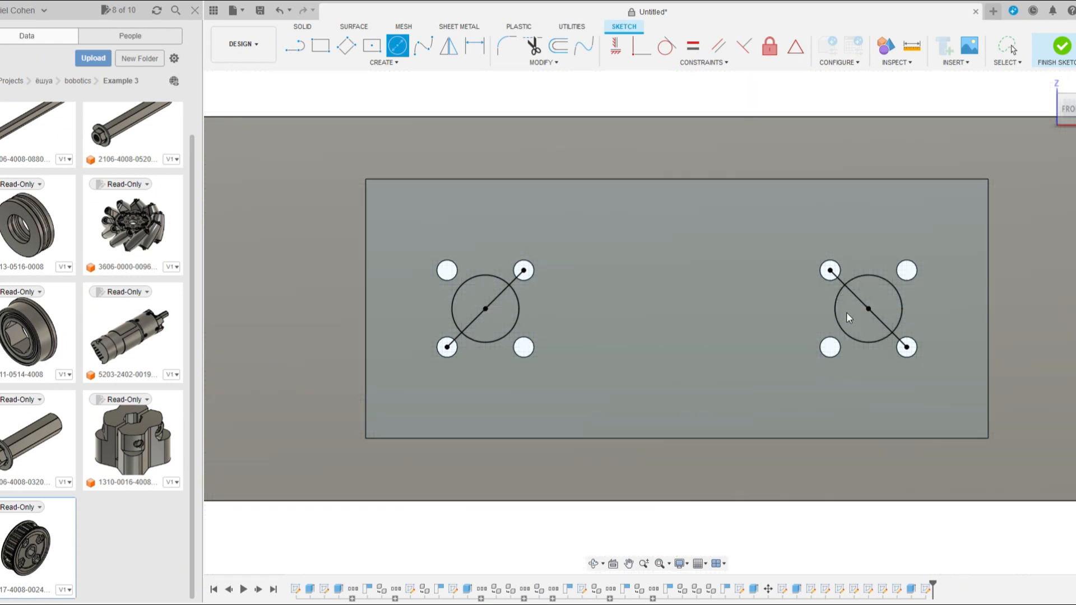
# Extrude both shaft clearance circles as a cut through the motor plate
pyautogui.press('e')
pyautogui.click(876, 292)
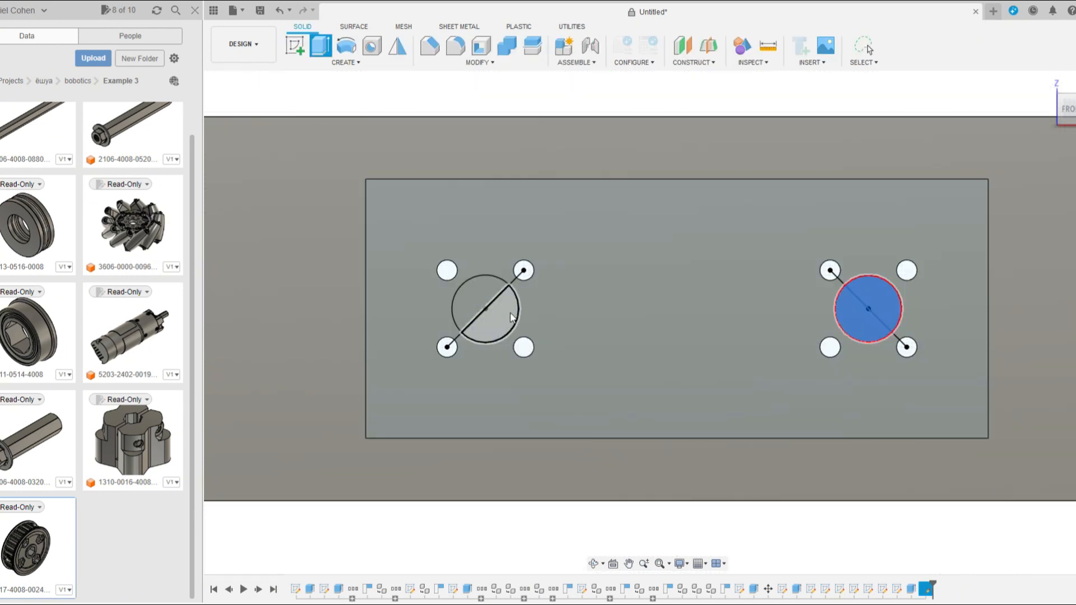
pyautogui.click(499, 322)
pyautogui.keyDown('shift'); pyautogui.moveTo(543, 351); pyautogui.dragTo(566, 443, button='middle'); pyautogui.keyUp('shift')
pyautogui.moveTo(527, 371); pyautogui.dragTo(525, 359)
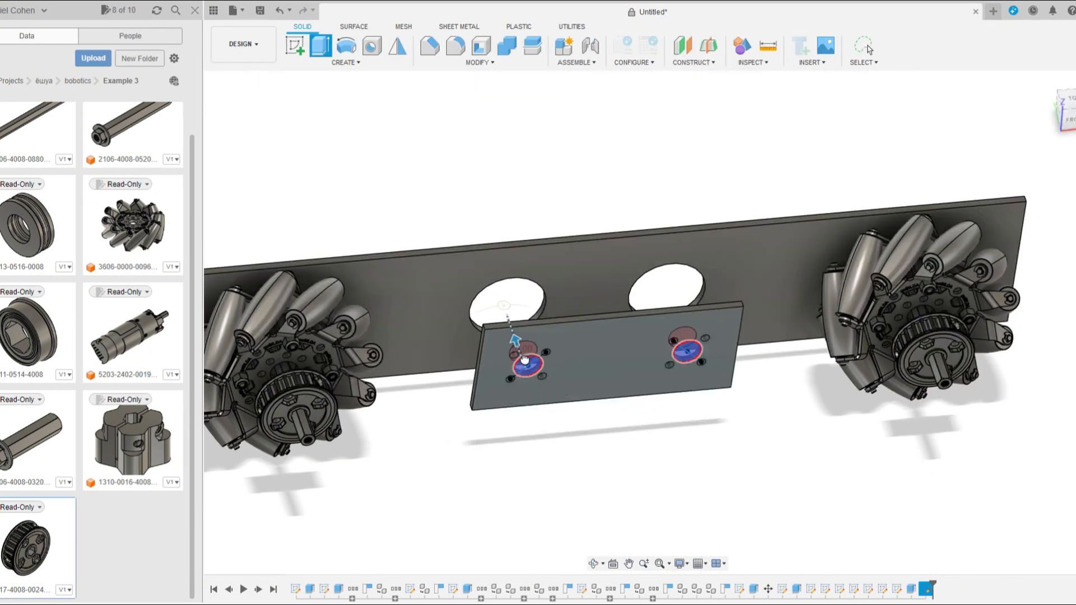
pyautogui.press('Return')
pyautogui.scroll(-2, 790, 461)
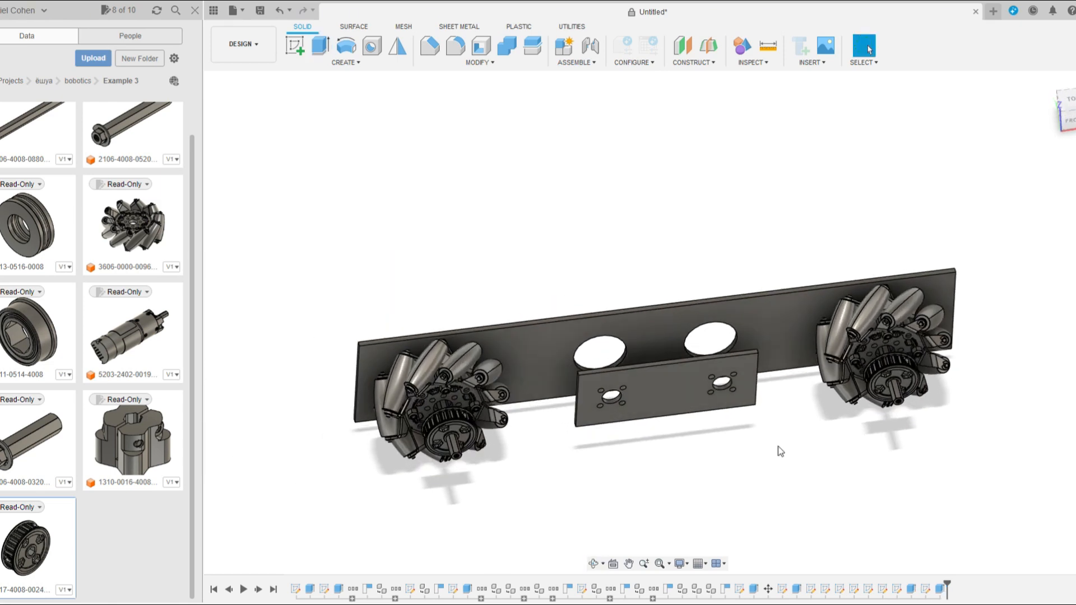
# Measure the gap between the motor plate and the main drivetrain plate
pyautogui.moveTo(778, 448)
pyautogui.keyDown('shift'); pyautogui.mouseDown(button='middle')
pyautogui.moveTo(768, 415)
pyautogui.moveTo(790, 421)
pyautogui.moveTo(784, 460)
pyautogui.mouseUp(button='middle'); pyautogui.keyUp('shift')
pyautogui.scroll(6, 588, 370)
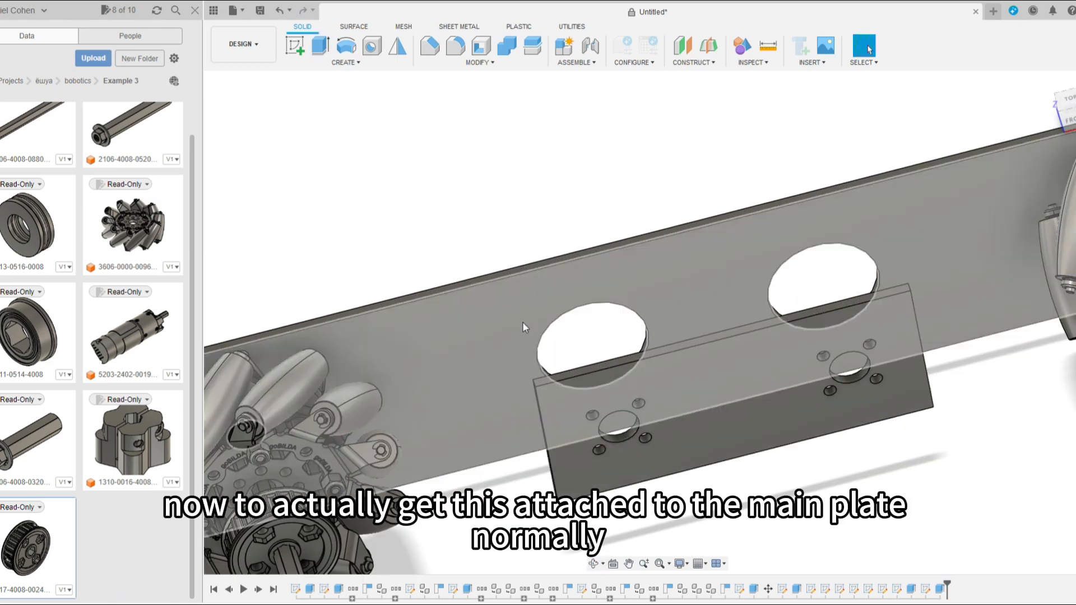
pyautogui.scroll(-5, 554, 399)
pyautogui.keyDown('shift'); pyautogui.moveTo(601, 455); pyautogui.dragTo(655, 509, button='middle'); pyautogui.keyUp('shift')
pyautogui.scroll(-3, 461, 549)
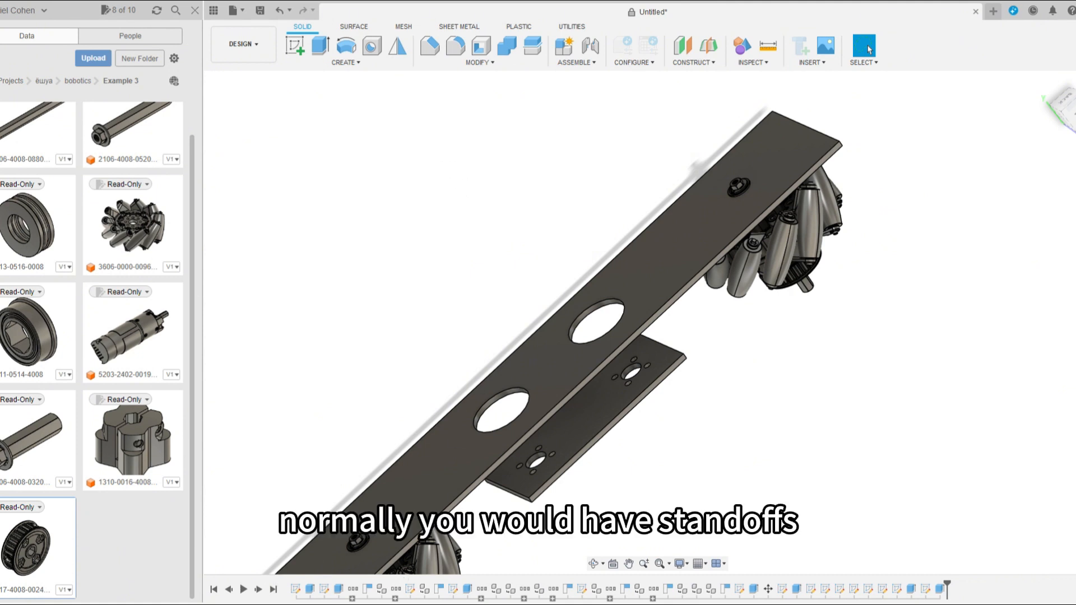
pyautogui.scroll(-3, 690, 432)
pyautogui.keyDown('shift'); pyautogui.moveTo(691, 432); pyautogui.dragTo(476, 294, button='middle'); pyautogui.keyUp('shift')
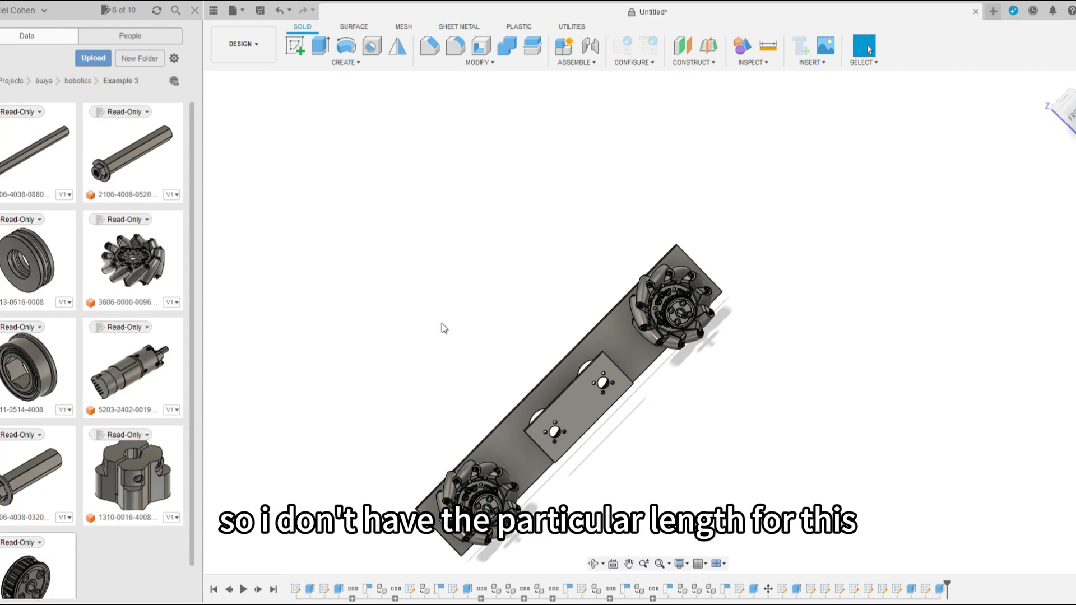
pyautogui.scroll(3, 490, 419)
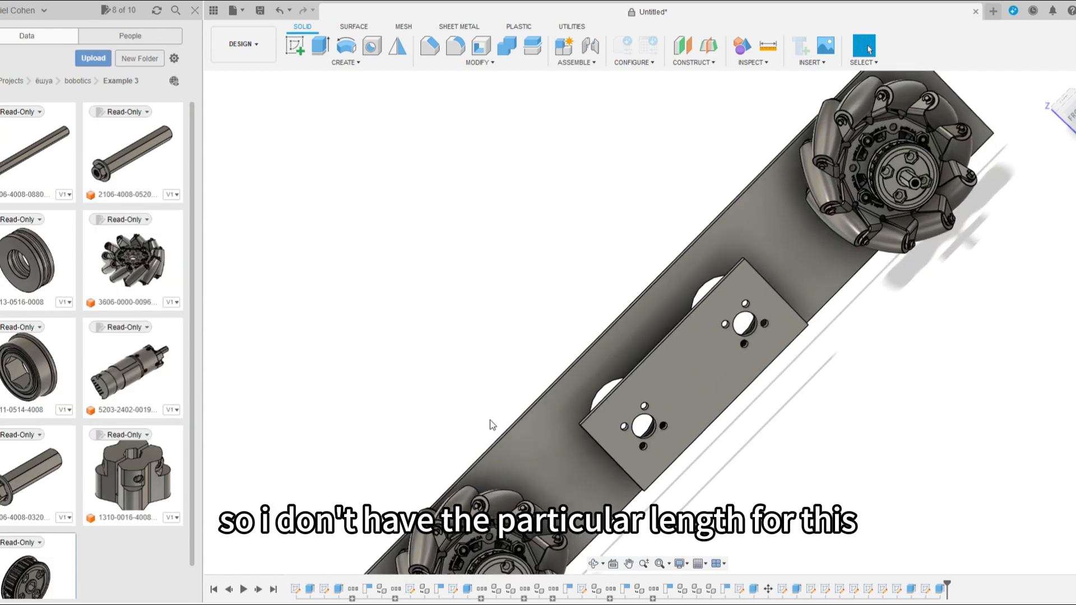
pyautogui.keyDown('shift'); pyautogui.moveTo(490, 419); pyautogui.dragTo(635, 468, button='middle'); pyautogui.keyUp('shift')
pyautogui.scroll(3, 638, 472)
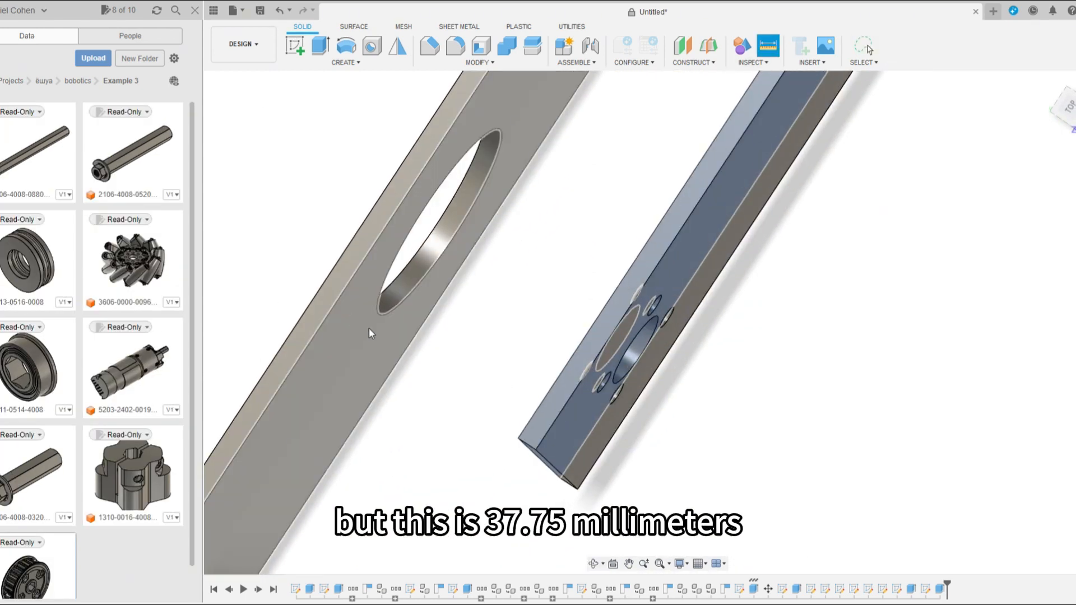
pyautogui.click(369, 328)
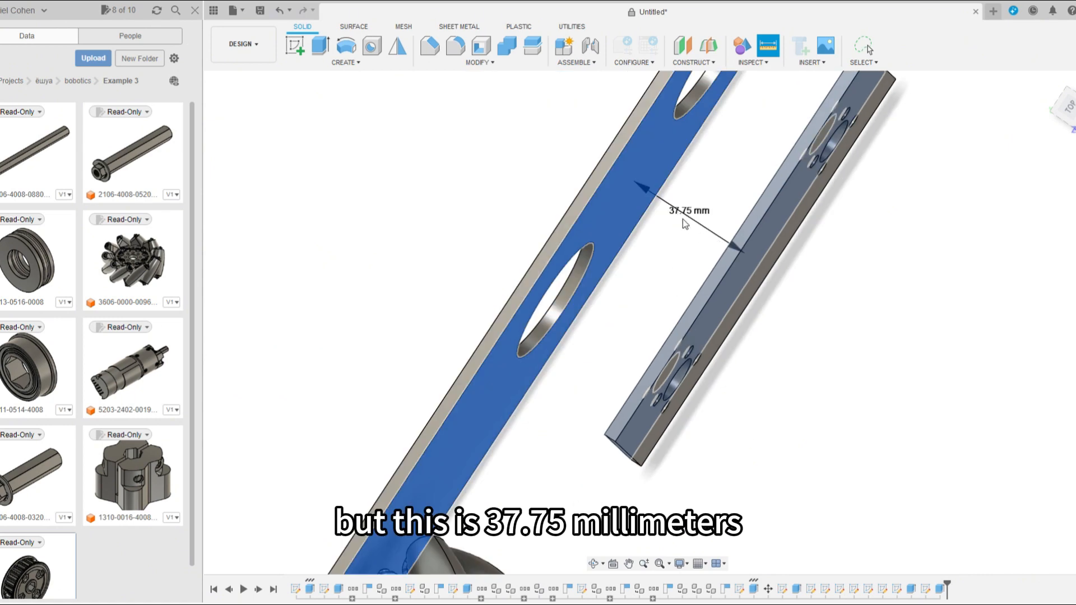
pyautogui.scroll(-5, 489, 307)
pyautogui.press('Escape')
# Examine the pulley's position on the wheel shaft relative to the motor plate
pyautogui.keyDown('shift'); pyautogui.moveTo(584, 418); pyautogui.dragTo(508, 446, button='middle'); pyautogui.keyUp('shift')
pyautogui.scroll(6, 493, 451)
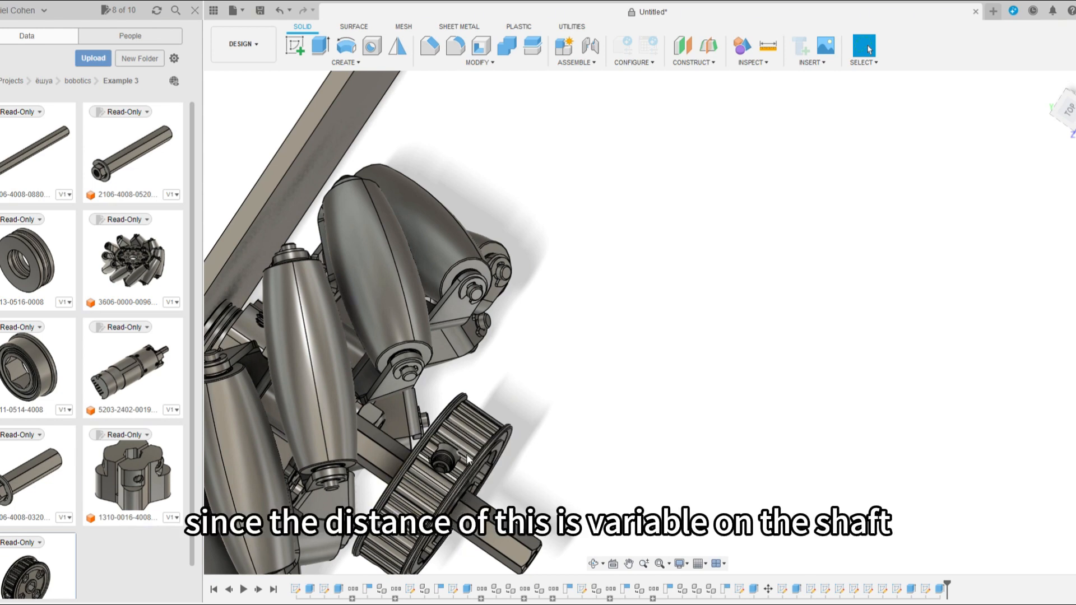
pyautogui.scroll(5, 468, 456)
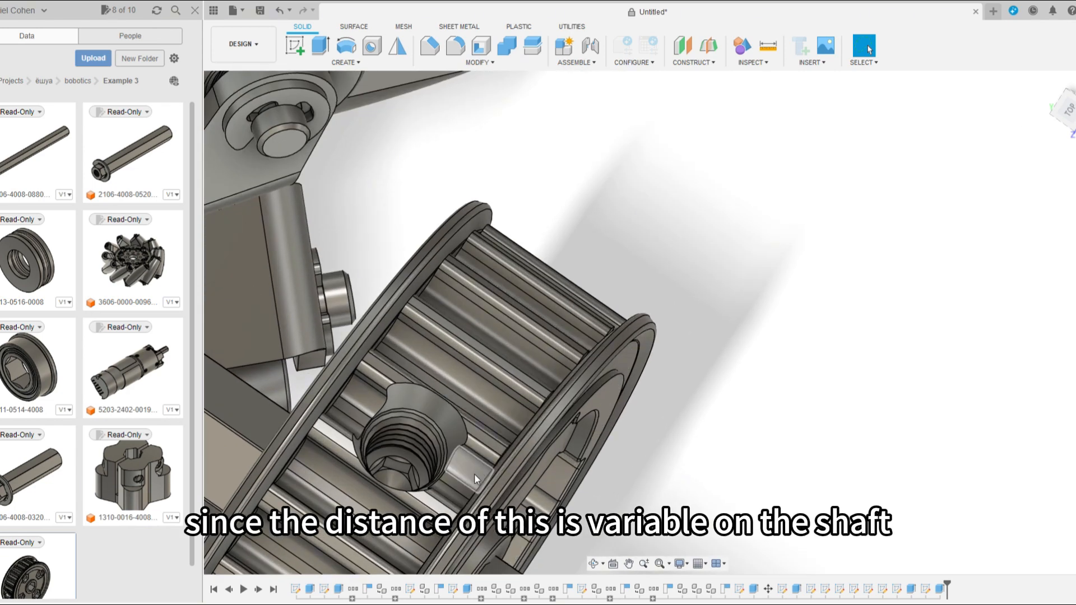
pyautogui.scroll(-10, 476, 473)
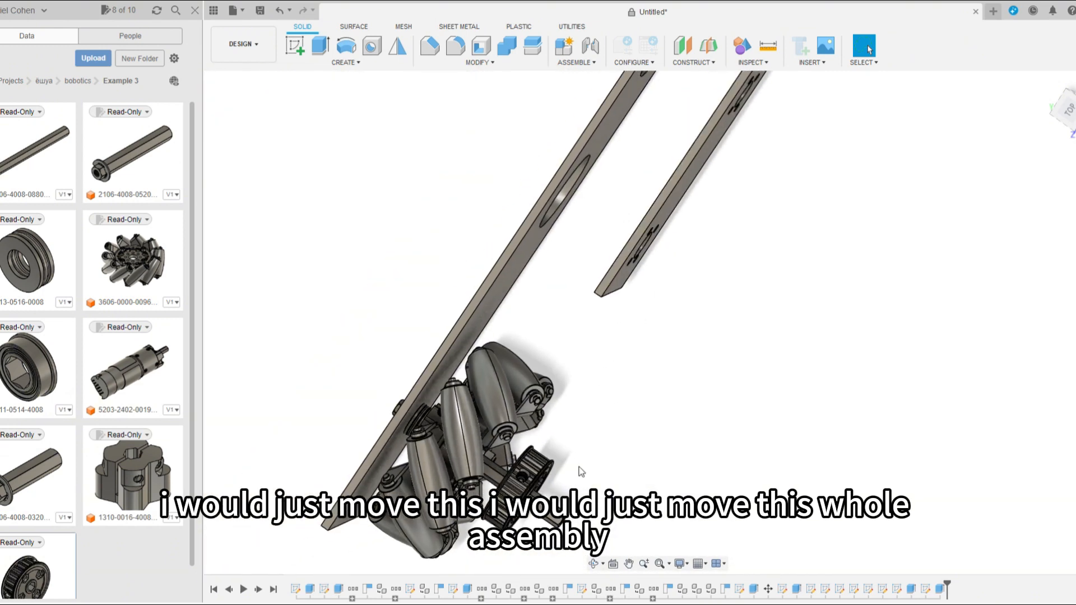
pyautogui.click(621, 279)
pyautogui.click(616, 402)
pyautogui.scroll(-1, 625, 464)
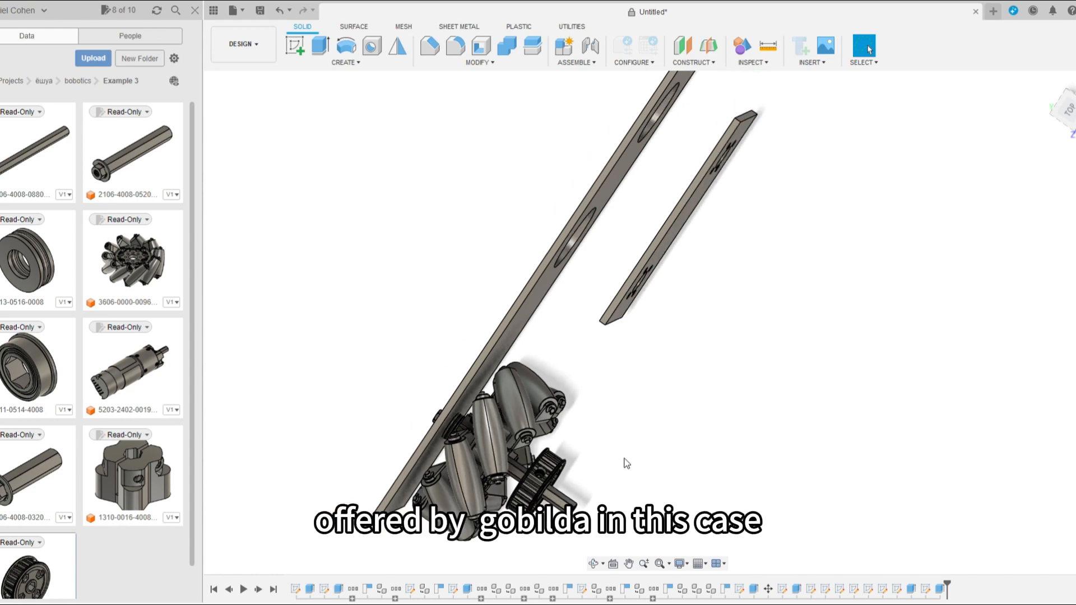
# Start a sketch on the motor plate's outer face and draw a center rectangle from the origin, slightly inset from the plate's edges
pyautogui.keyDown('shift'); pyautogui.moveTo(624, 463); pyautogui.dragTo(418, 132, button='middle'); pyautogui.keyUp('shift')
pyautogui.click(295, 44)
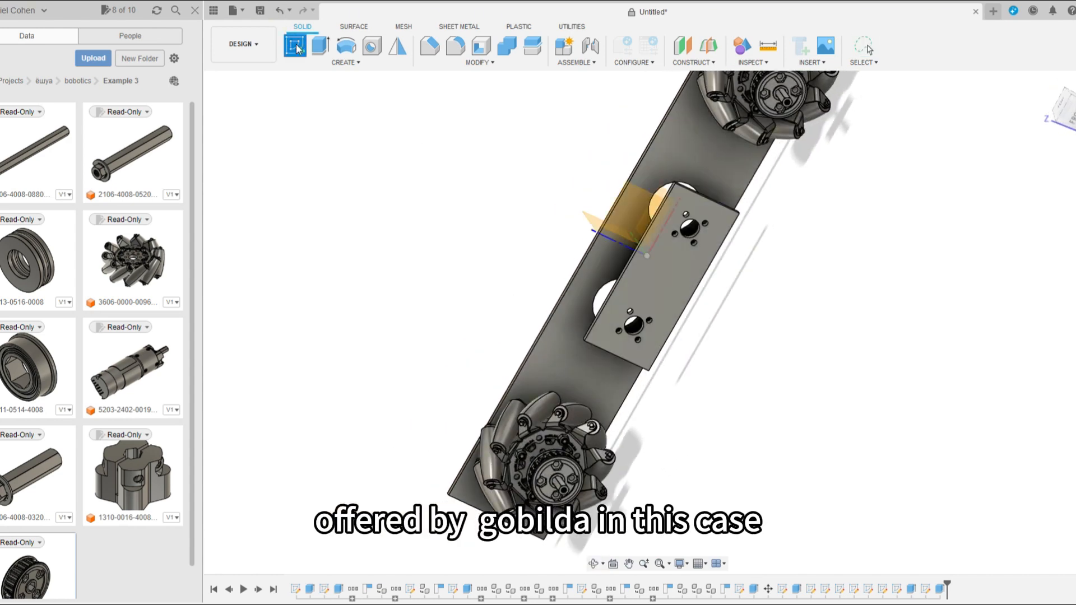
pyautogui.click(687, 286)
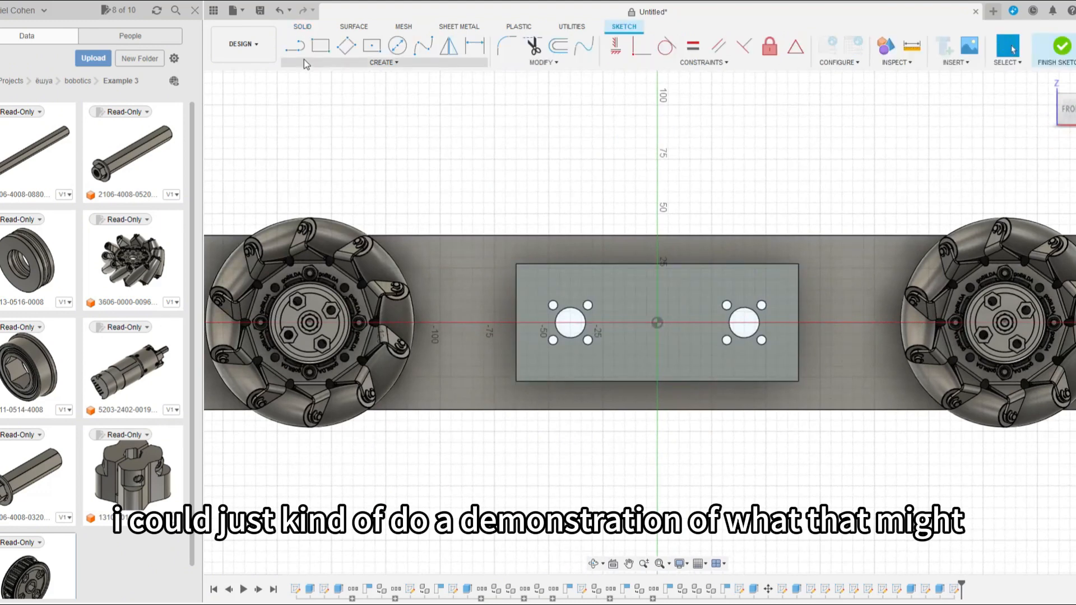
pyautogui.click(372, 45)
pyautogui.scroll(3, 660, 331)
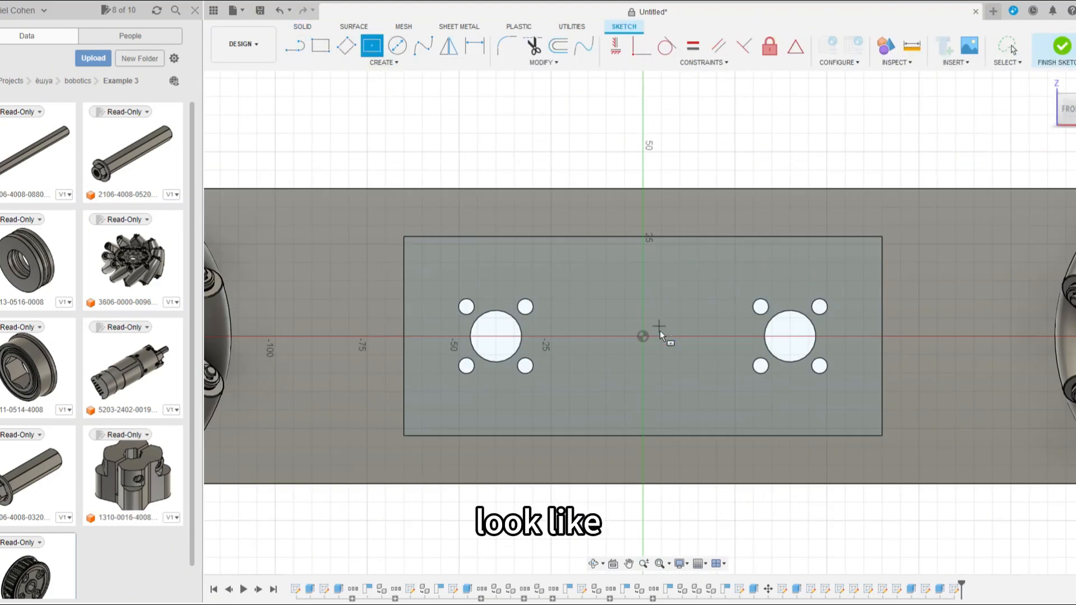
pyautogui.click(643, 336)
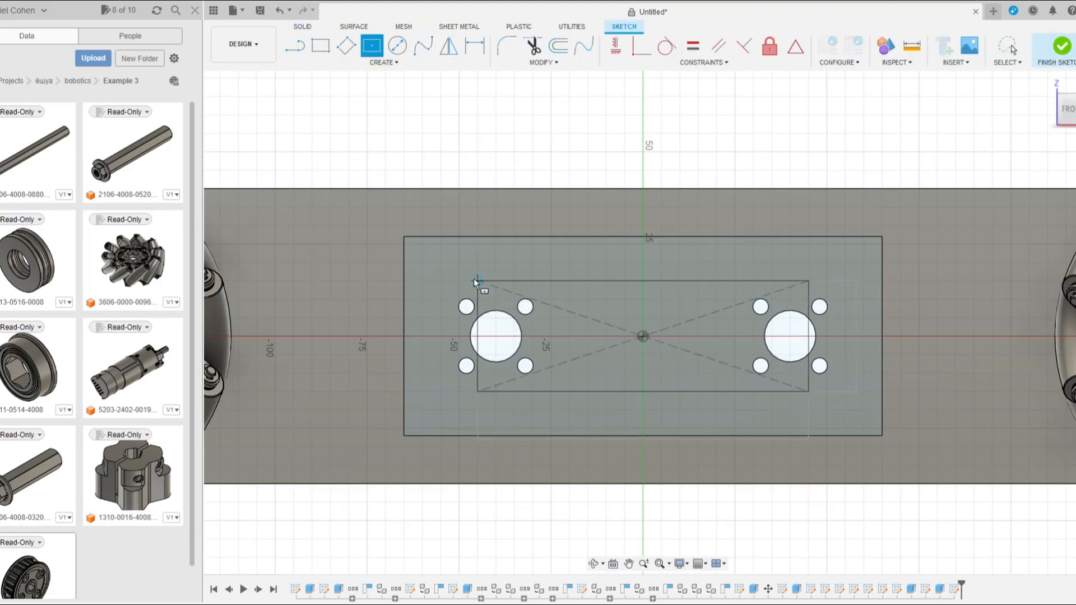
pyautogui.click(430, 260)
pyautogui.press('Escape')
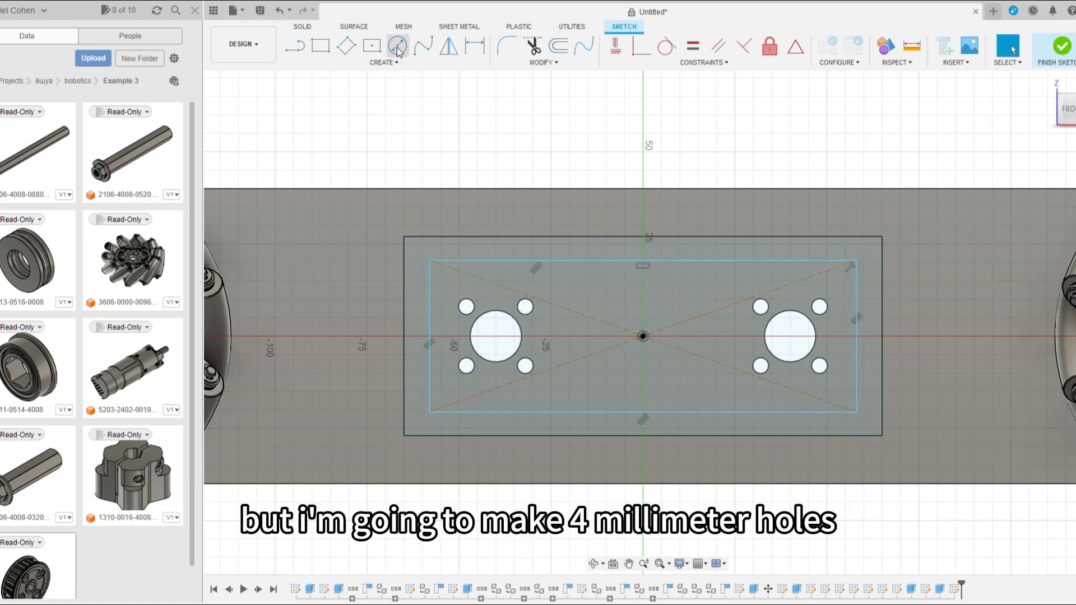
# Draw 4 mm circles centered on all four corners of the inset rectangle on the motor plate
pyautogui.click(430, 260)
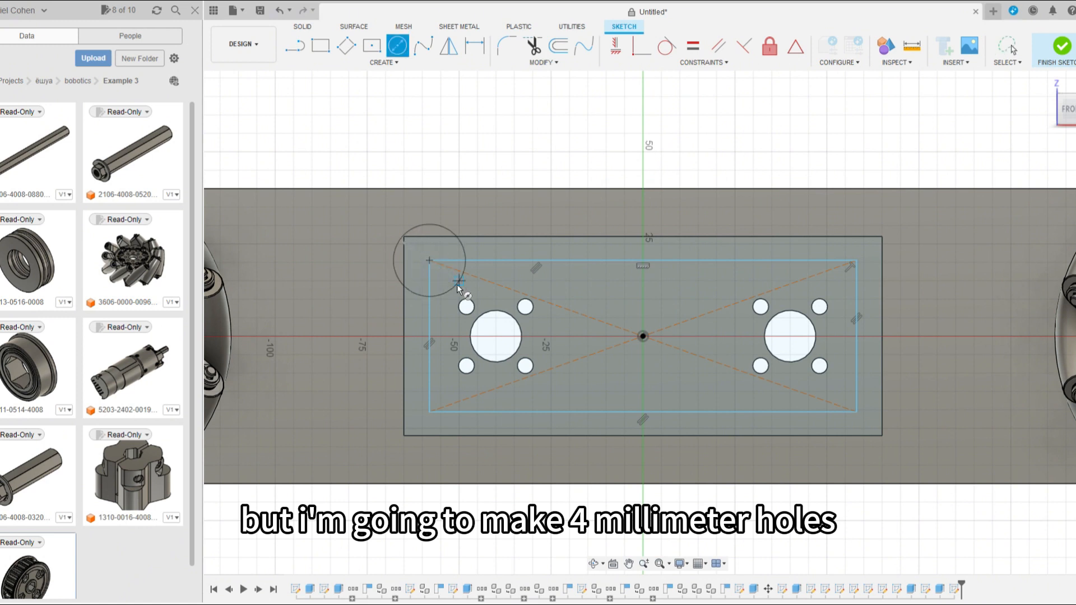
pyautogui.click(855, 261)
pyautogui.write('4')
pyautogui.press('Return')
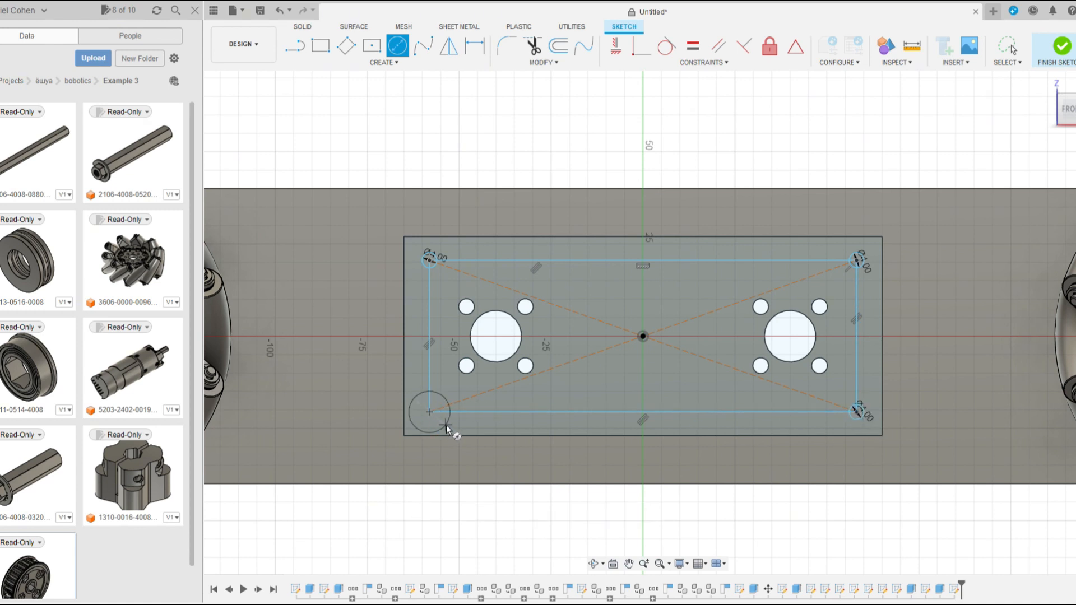
pyautogui.press('e')
pyautogui.scroll(3, 430, 414)
pyautogui.click(427, 414)
pyautogui.click(434, 405)
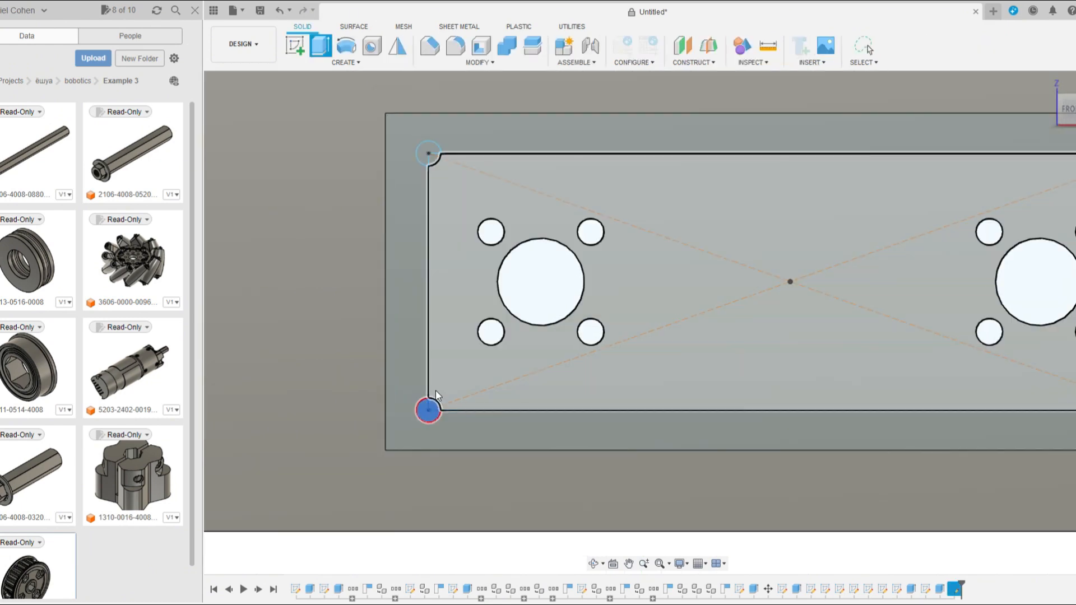
pyautogui.click(435, 168)
pyautogui.scroll(-5, 409, 249)
pyautogui.scroll(3, 673, 210)
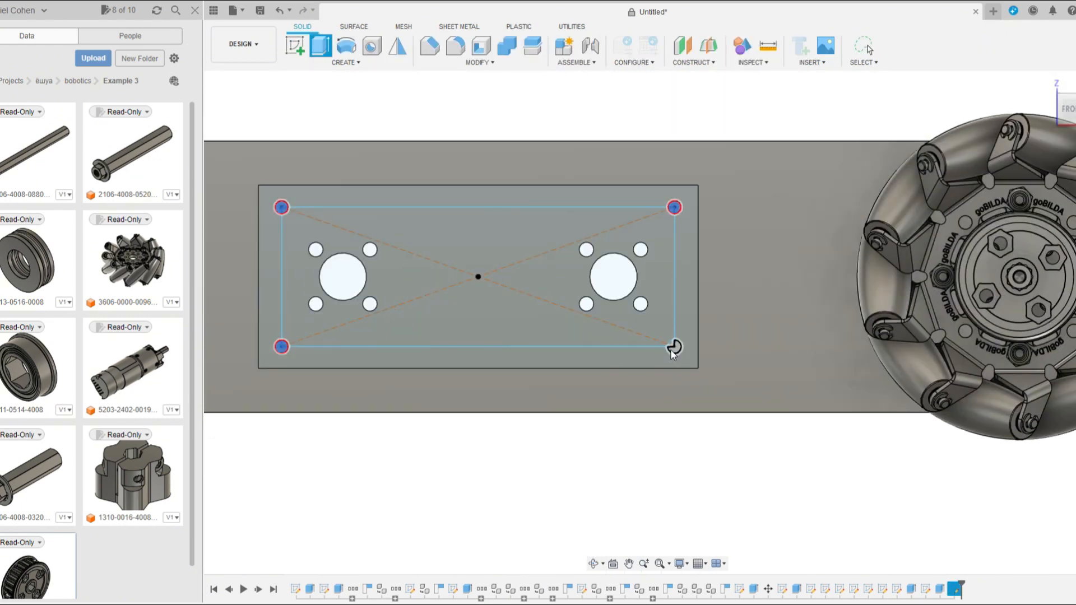
pyautogui.scroll(-3, 686, 386)
pyautogui.keyDown('shift'); pyautogui.moveTo(692, 395); pyautogui.dragTo(745, 504, button='middle'); pyautogui.keyUp('shift')
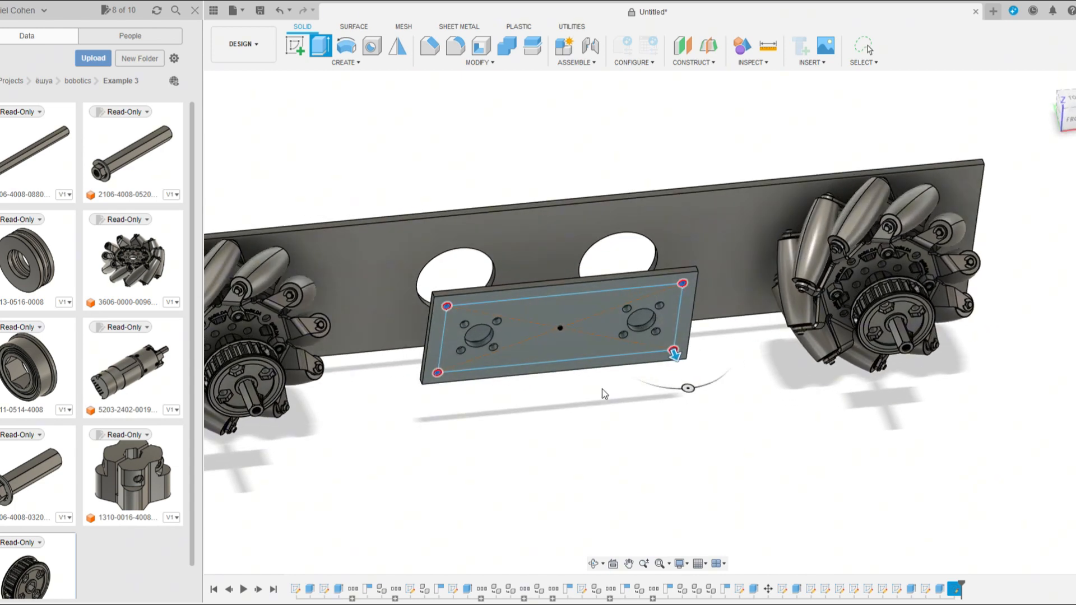
pyautogui.click(674, 357)
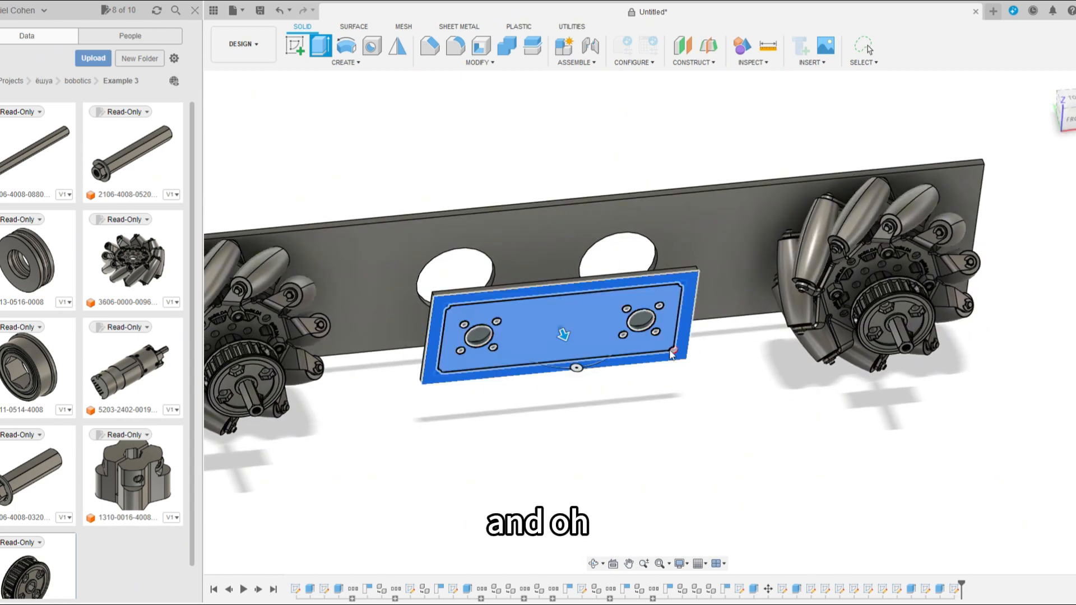
# Reopen the motor plate's hole sketch and add 4 mm circles at the midpoints of the rectangle's two long edges
pyautogui.doubleClick(668, 346)
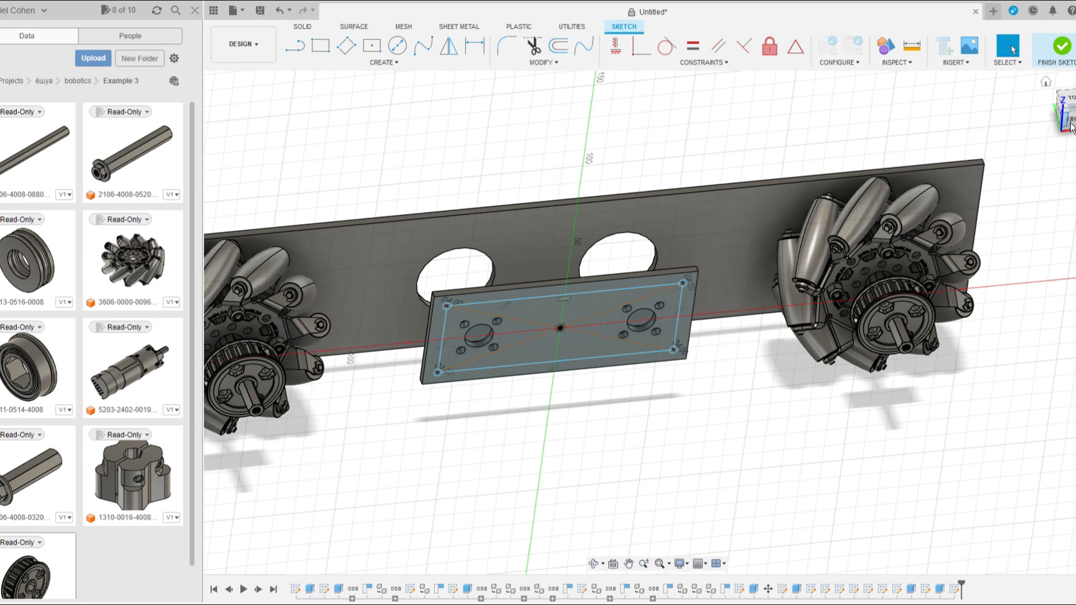
pyautogui.click(1070, 126)
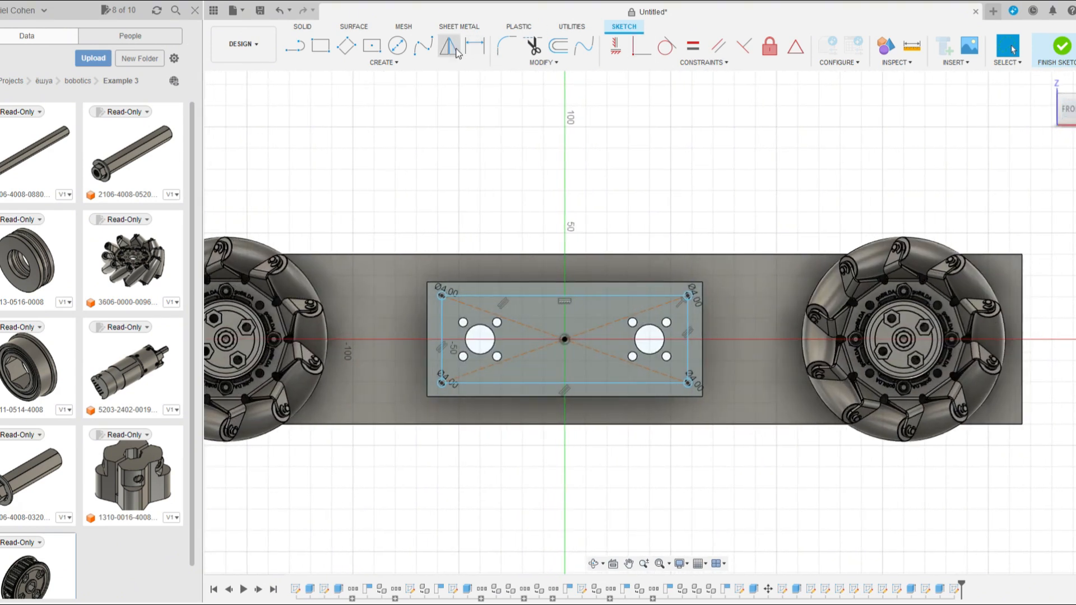
pyautogui.click(398, 46)
pyautogui.scroll(3, 644, 322)
pyautogui.scroll(1, 484, 237)
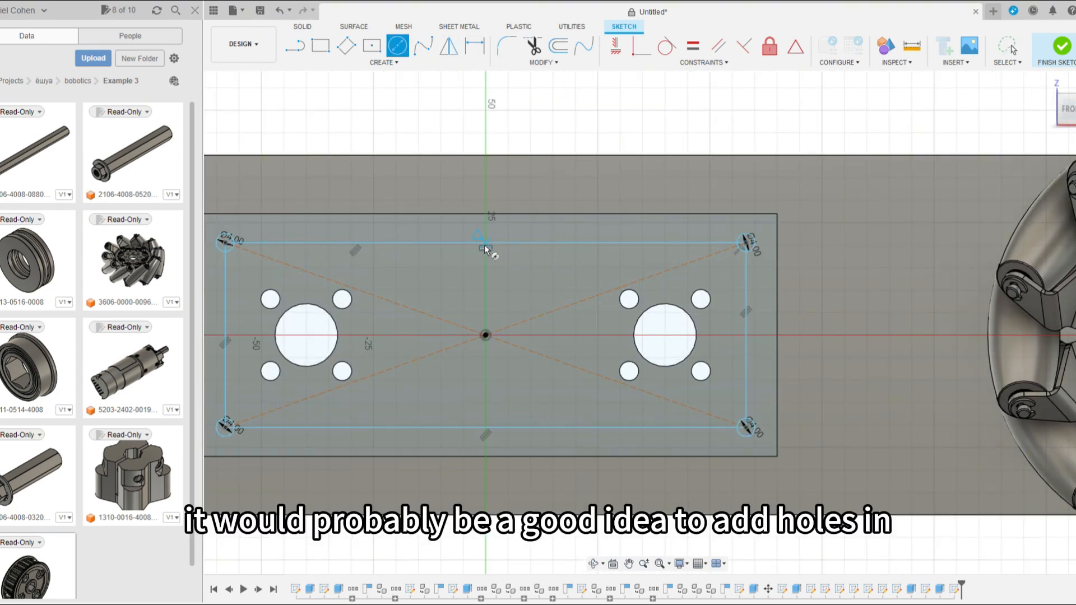
pyautogui.click(486, 245)
pyautogui.write('4')
pyautogui.press('Return')
pyautogui.click(485, 428)
pyautogui.write('4')
pyautogui.press('Return')
# Extrude the six 4 mm circles as a cut through both the motor plate and the main drivetrain plate
pyautogui.scroll(3, 481, 424)
pyautogui.press('e')
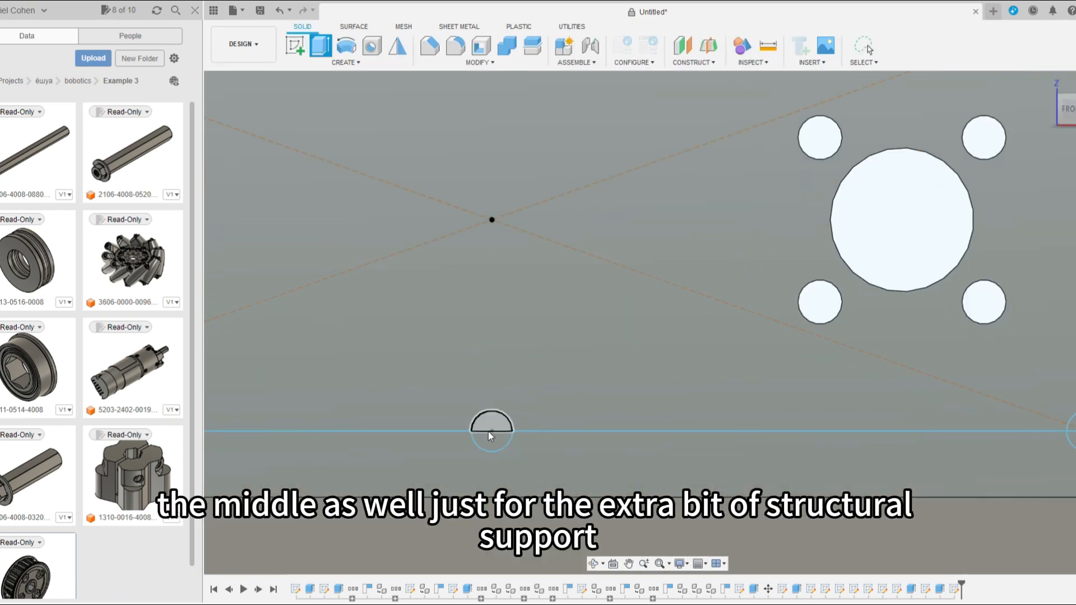
pyautogui.click(489, 426)
pyautogui.click(483, 441)
pyautogui.scroll(-3, 485, 439)
pyautogui.scroll(4, 850, 445)
pyautogui.click(811, 435)
pyautogui.click(787, 410)
pyautogui.scroll(-3, 797, 454)
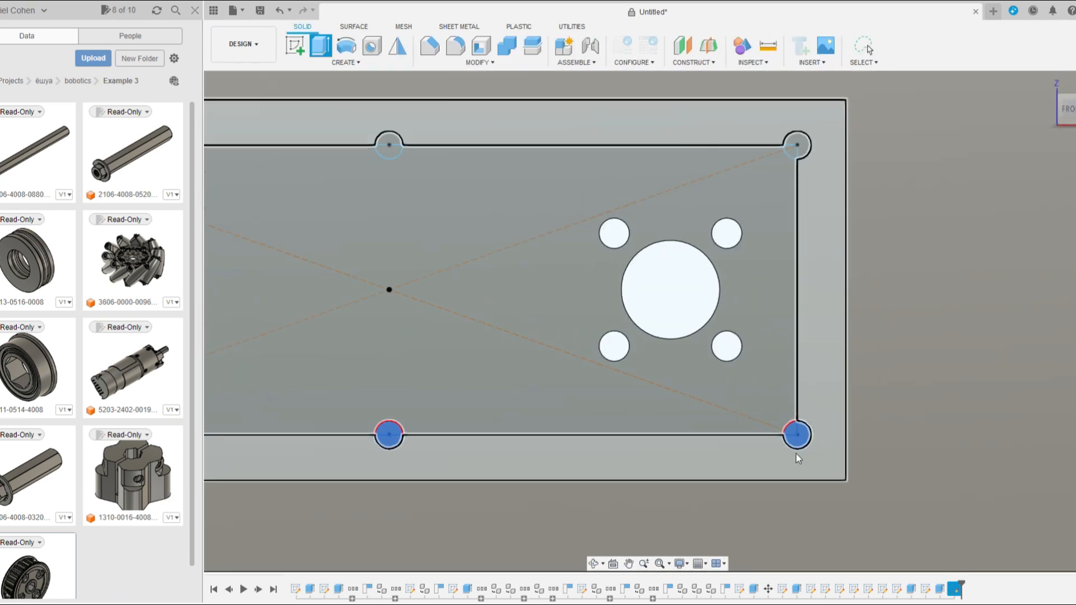
pyautogui.click(791, 151)
pyautogui.click(801, 141)
pyautogui.scroll(-3, 810, 315)
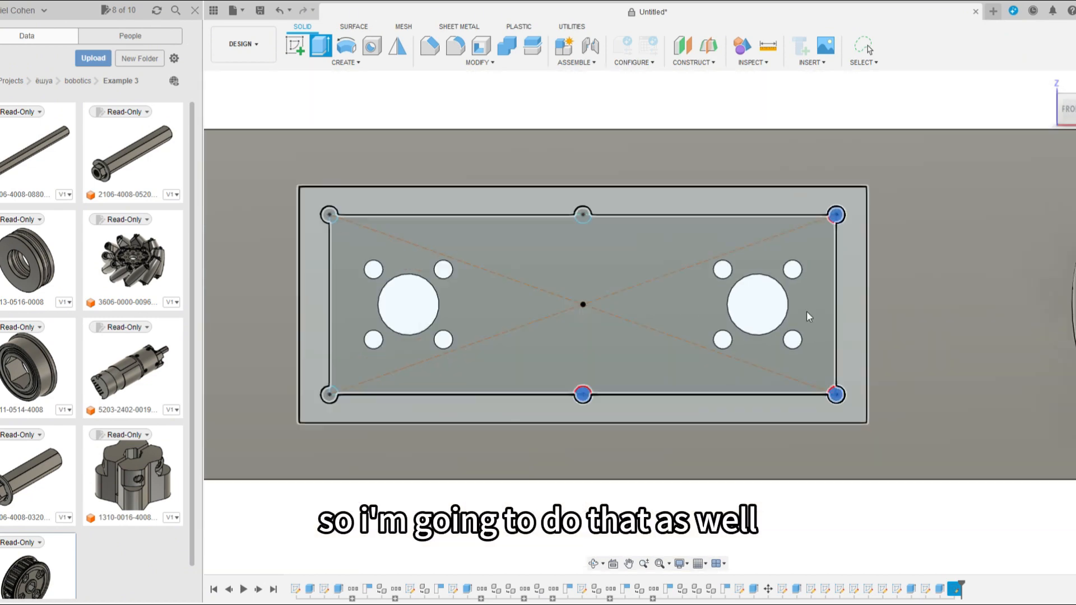
pyautogui.scroll(2, 627, 227)
pyautogui.scroll(2, 661, 234)
pyautogui.click(657, 235)
pyautogui.click(650, 252)
pyautogui.scroll(-4, 897, 373)
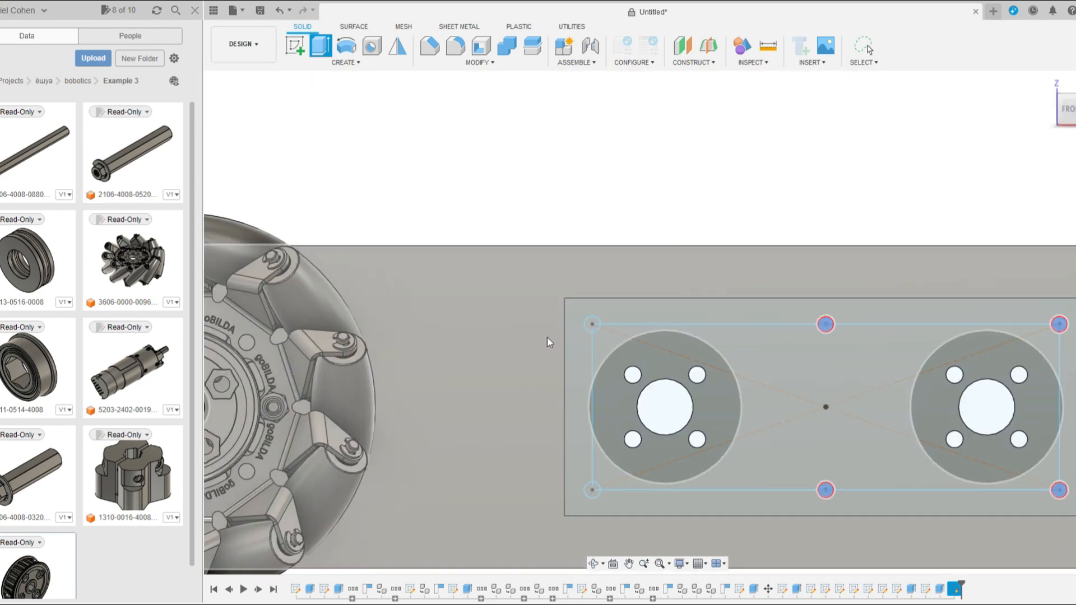
pyautogui.scroll(3, 547, 331)
pyautogui.scroll(-2, 544, 258)
pyautogui.scroll(4, 568, 418)
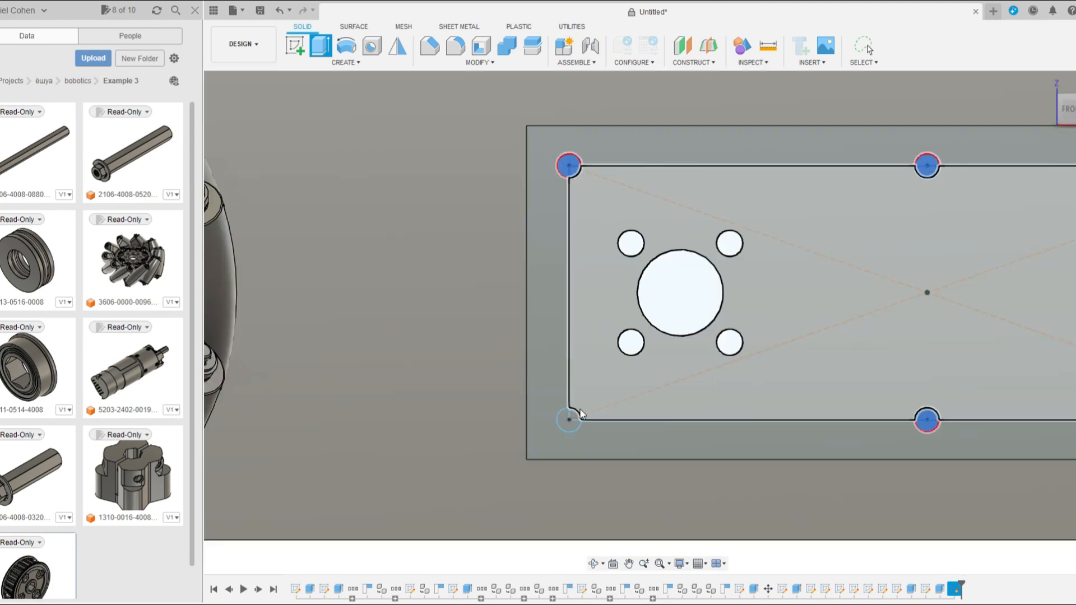
pyautogui.click(567, 421)
pyautogui.scroll(-5, 563, 365)
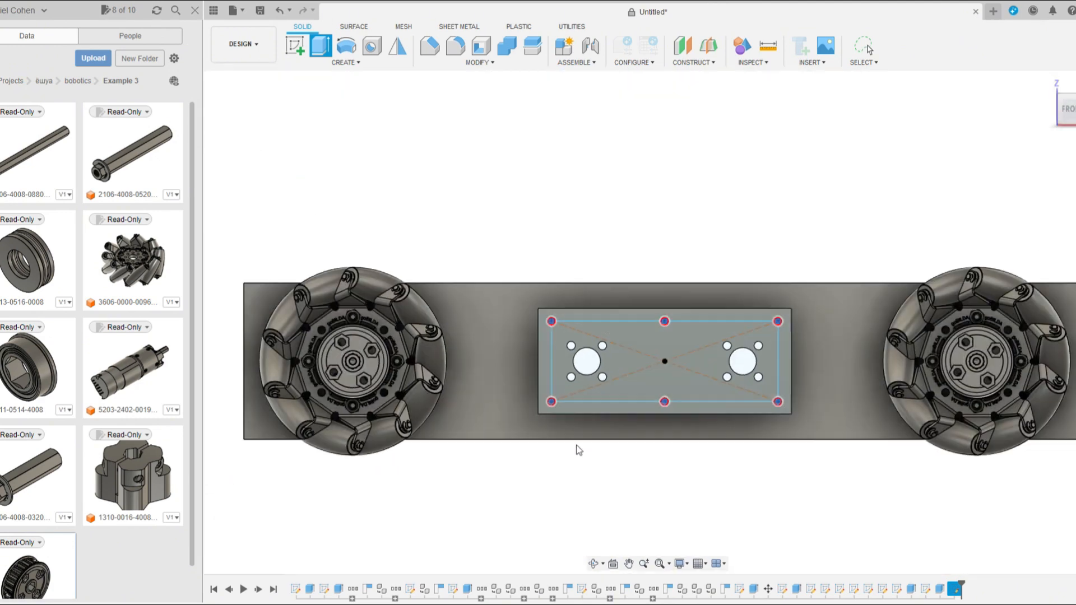
pyautogui.keyDown('shift'); pyautogui.moveTo(577, 447); pyautogui.dragTo(626, 519, button='middle'); pyautogui.keyUp('shift')
pyautogui.moveTo(518, 320); pyautogui.dragTo(499, 286)
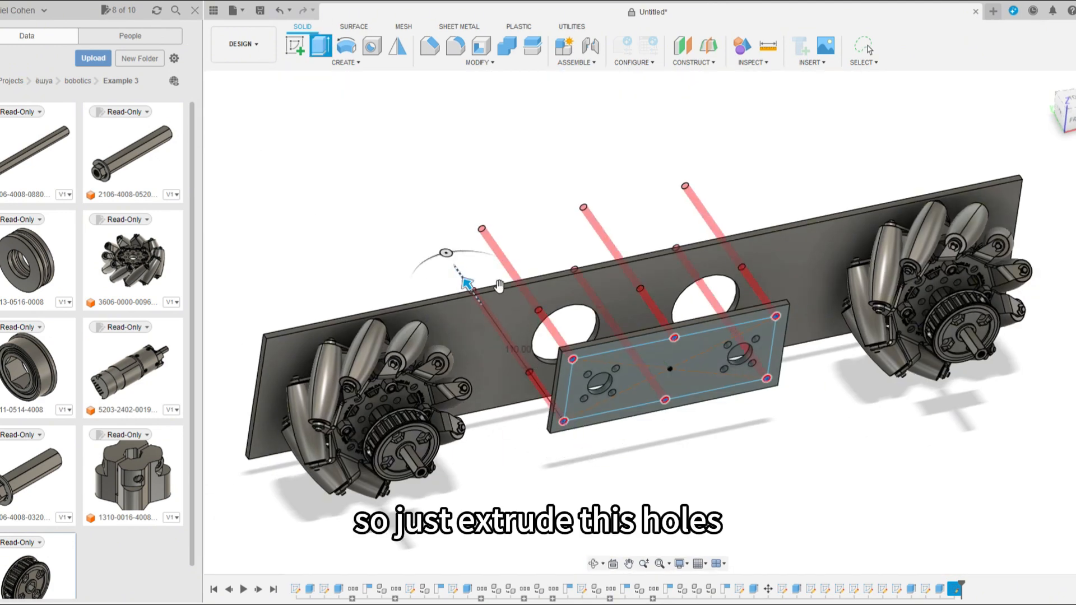
pyautogui.press('Return')
# Start a sketch on the main drivetrain plate's front face and draw a 6 mm standoff circle around one corner hole
pyautogui.scroll(-3, 819, 381)
pyautogui.moveTo(819, 382)
pyautogui.keyDown('shift'); pyautogui.mouseDown(button='middle')
pyautogui.moveTo(786, 458)
pyautogui.moveTo(755, 423)
pyautogui.moveTo(771, 402)
pyautogui.moveTo(729, 424)
pyautogui.mouseUp(button='middle'); pyautogui.keyUp('shift')
pyautogui.scroll(4, 659, 391)
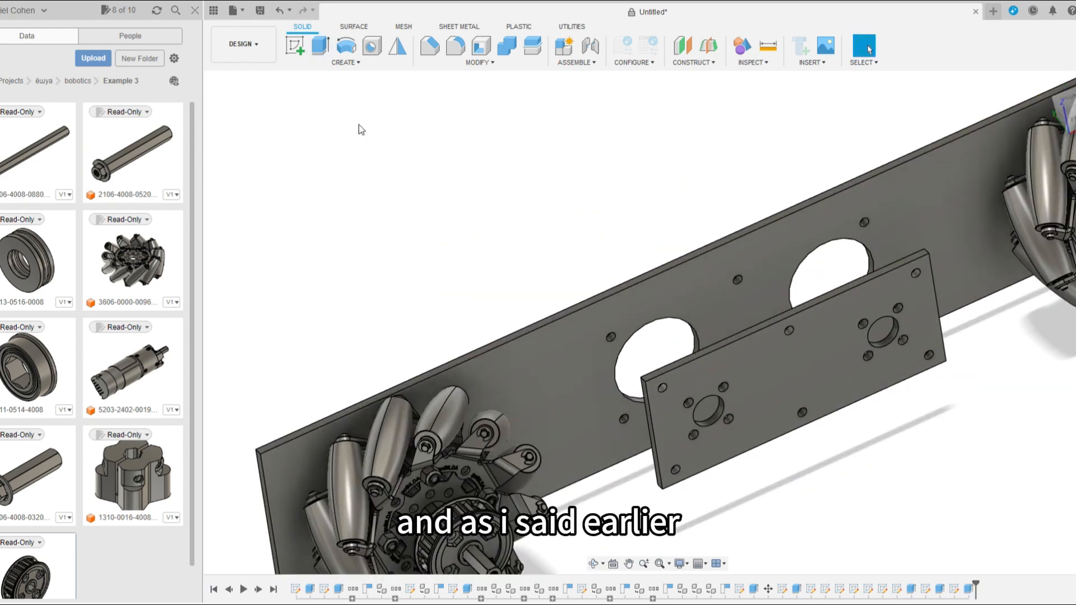
pyautogui.click(289, 49)
pyautogui.click(584, 333)
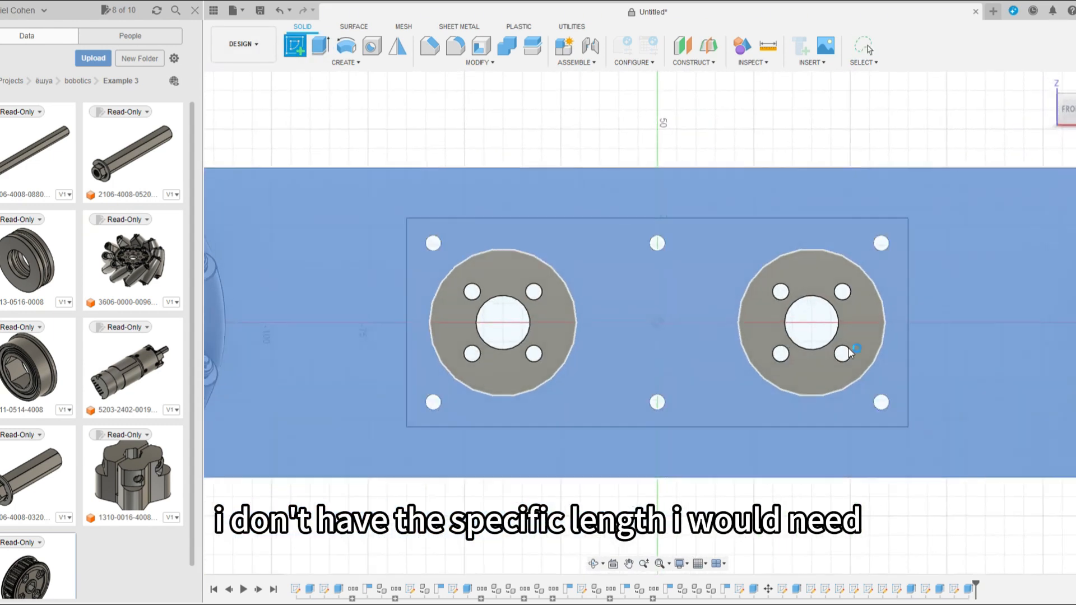
pyautogui.keyDown('shift'); pyautogui.moveTo(584, 333); pyautogui.dragTo(617, 314, button='middle'); pyautogui.keyUp('shift')
pyautogui.keyDown('shift'); pyautogui.moveTo(826, 376); pyautogui.dragTo(807, 395, button='middle'); pyautogui.keyUp('shift')
pyautogui.scroll(2, 527, 112)
pyautogui.click(398, 45)
pyautogui.scroll(5, 612, 317)
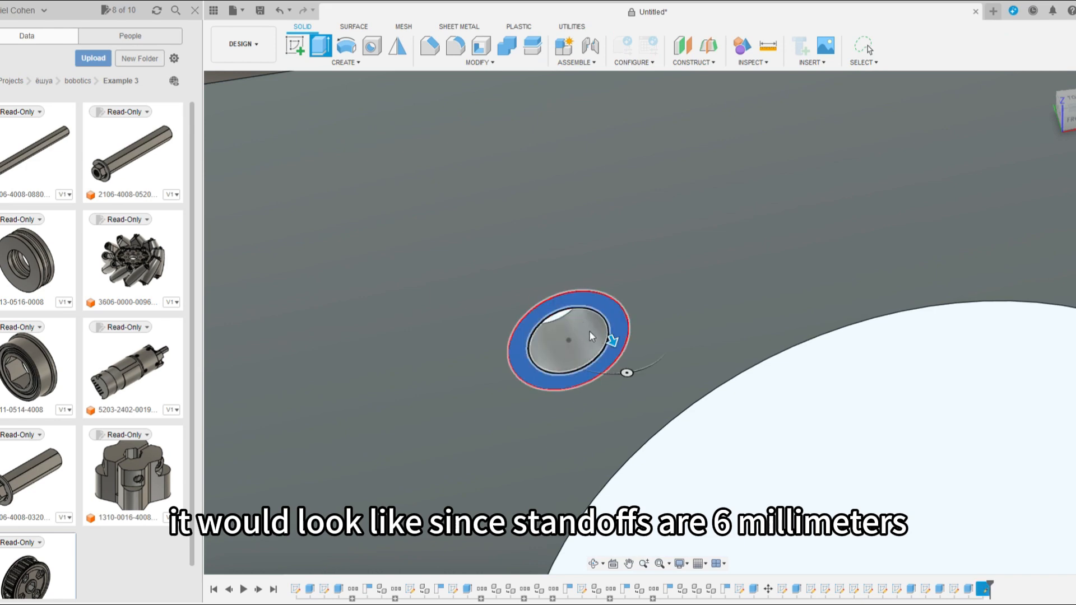
# Extrude the ring around the corner hole up to the motor plate to form a placeholder standoff
pyautogui.scroll(-5, 529, 267)
pyautogui.keyDown('shift'); pyautogui.moveTo(529, 267); pyautogui.dragTo(719, 368, button='middle'); pyautogui.keyUp('shift')
pyautogui.click(719, 369)
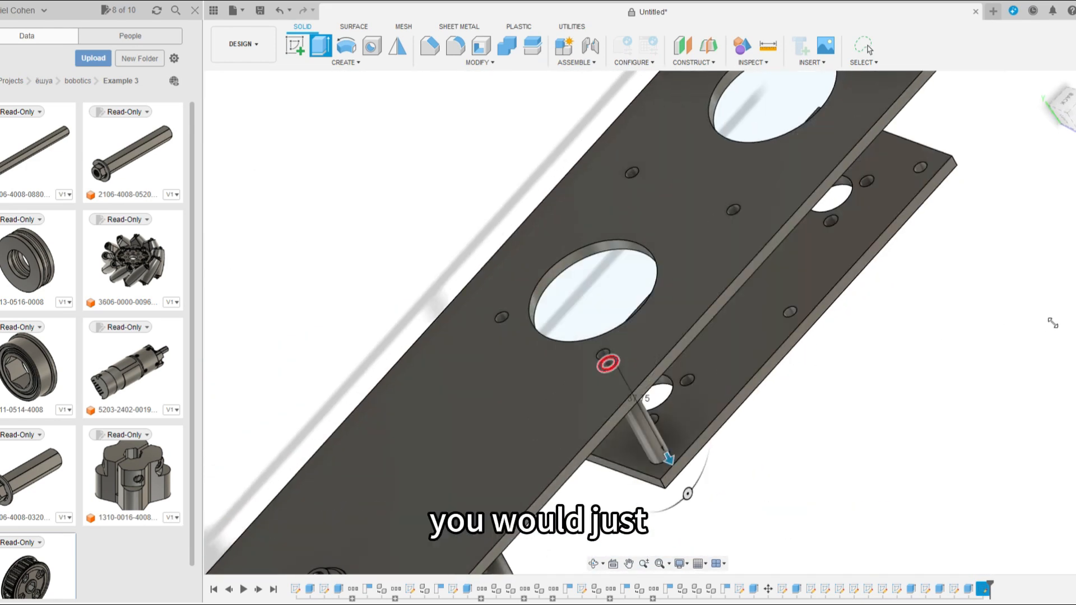
# Examine the placeholder standoff and its screw holes from both sides of the plates
pyautogui.scroll(-5, 801, 317)
pyautogui.keyDown('shift'); pyautogui.moveTo(810, 325); pyautogui.dragTo(795, 387, button='middle'); pyautogui.keyUp('shift')
pyautogui.scroll(4, 793, 386)
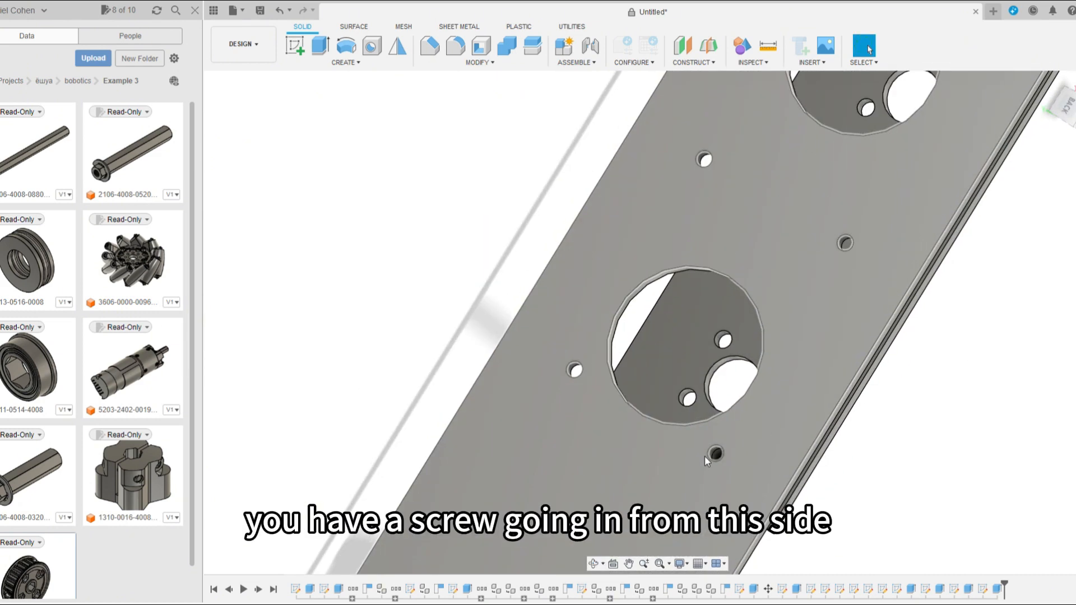
pyautogui.keyDown('shift'); pyautogui.moveTo(711, 457); pyautogui.dragTo(806, 496, button='middle'); pyautogui.keyUp('shift')
pyautogui.scroll(-6, 684, 394)
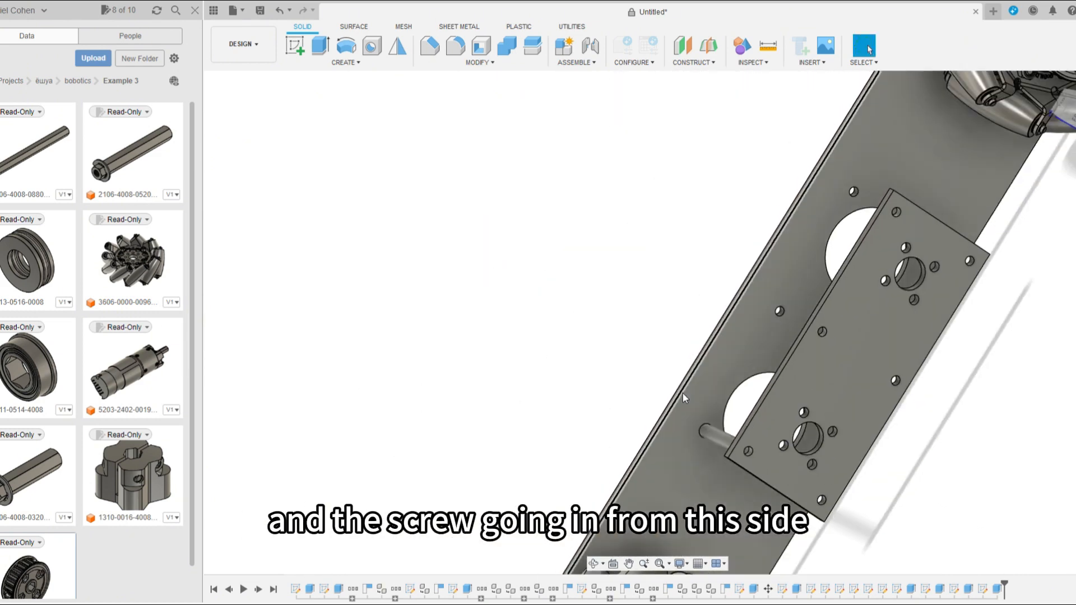
pyautogui.keyDown('shift'); pyautogui.moveTo(978, 389); pyautogui.dragTo(957, 419, button='middle'); pyautogui.keyUp('shift')
pyautogui.scroll(3, 701, 340)
pyautogui.click(701, 337)
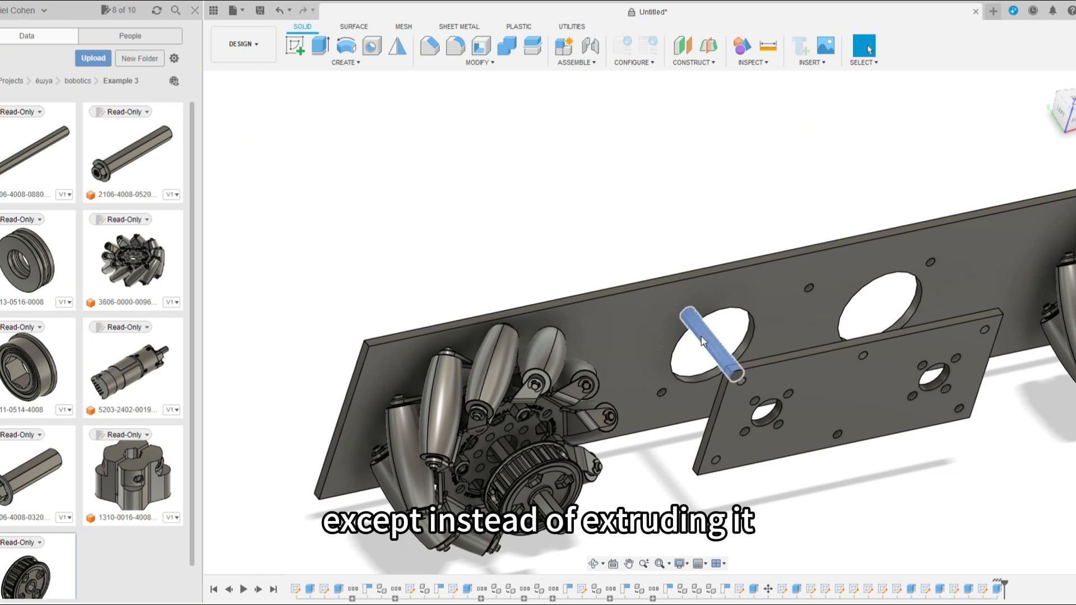
pyautogui.scroll(-4, 702, 336)
pyautogui.scroll(8, 650, 471)
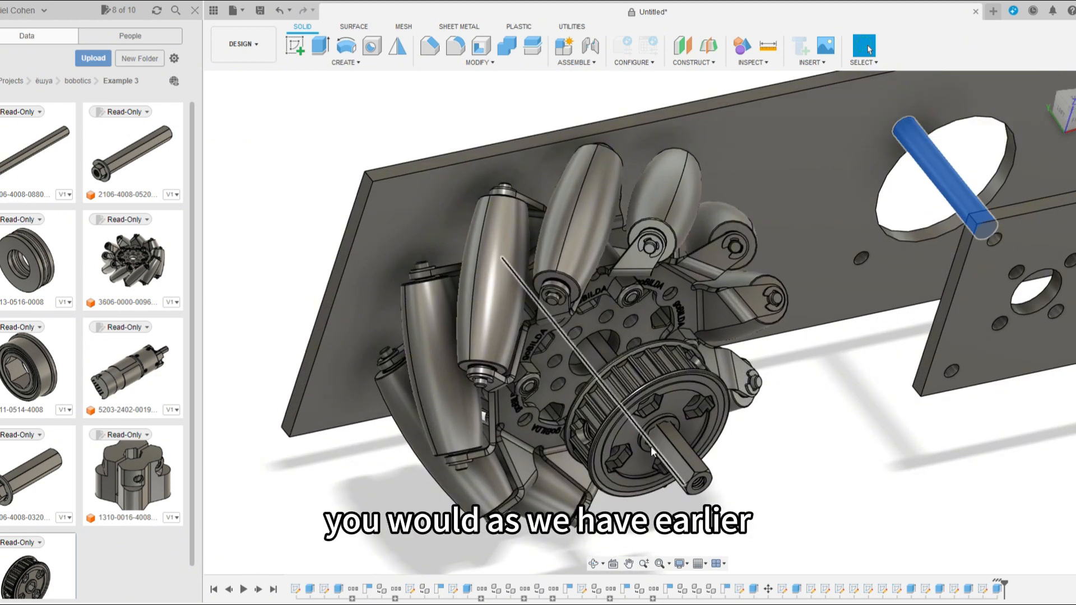
pyautogui.scroll(-5, 626, 429)
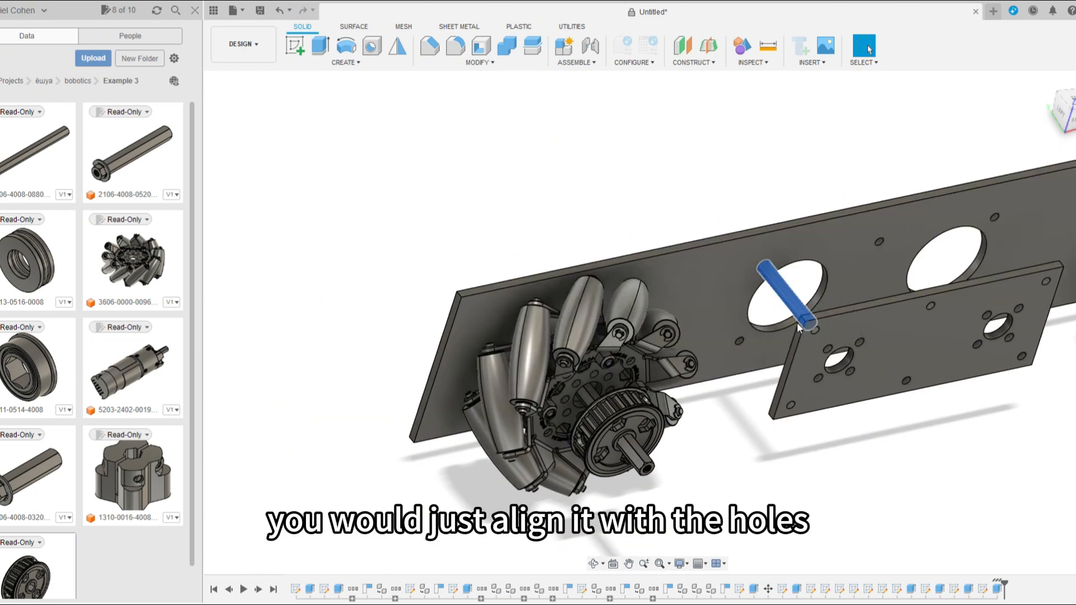
pyautogui.click(715, 440)
pyautogui.scroll(-2, 437, 279)
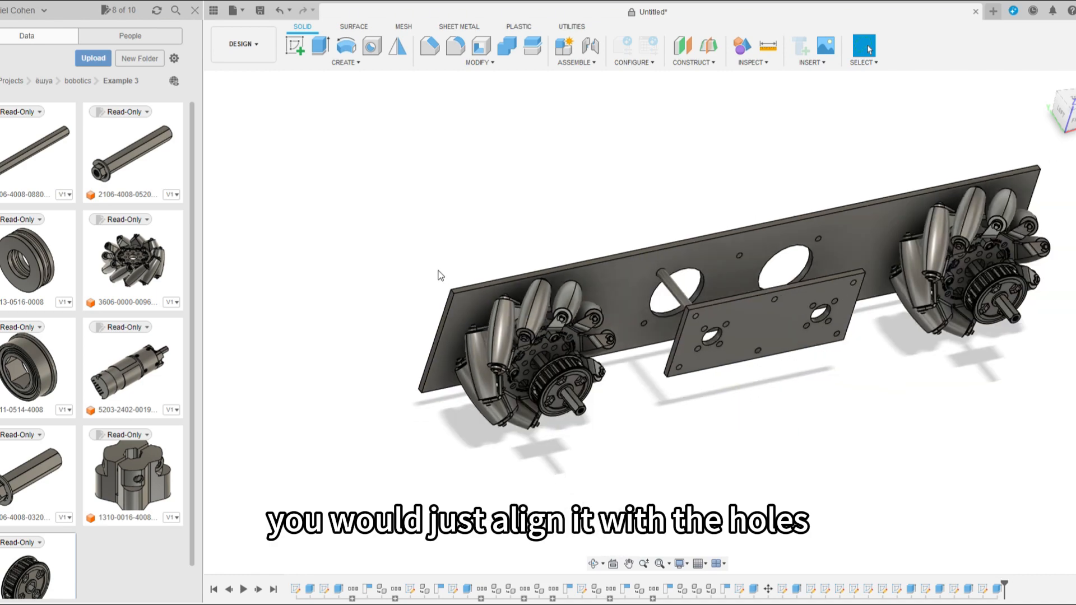
# Sketch 6 mm circles around the five remaining standoff holes on the main drivetrain plate's front face
pyautogui.click(298, 50)
pyautogui.scroll(5, 666, 336)
pyautogui.click(628, 307)
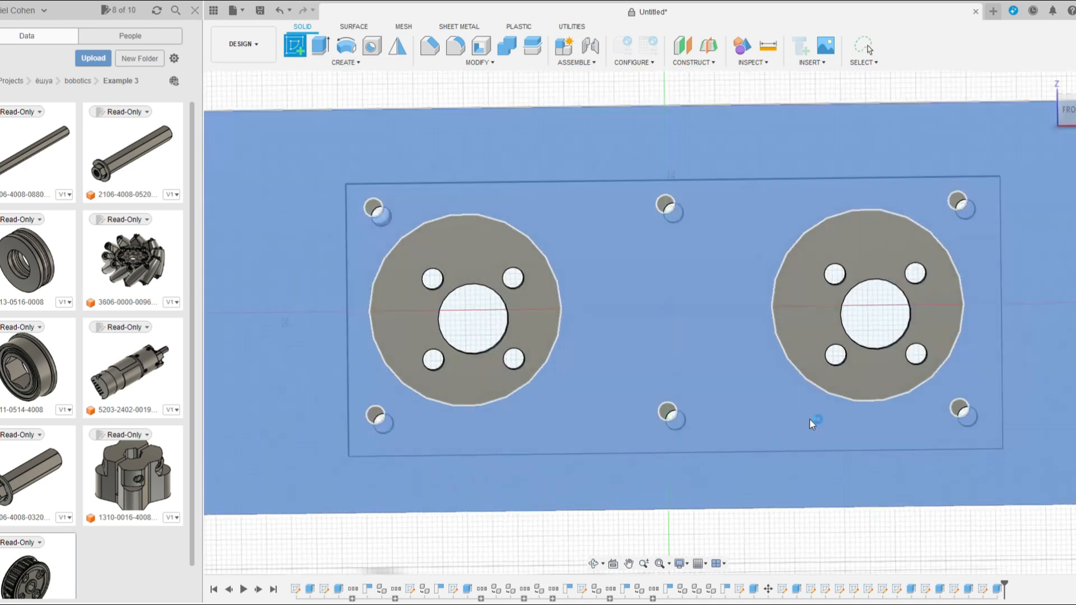
pyautogui.scroll(-6, 814, 403)
pyautogui.keyDown('shift'); pyautogui.moveTo(815, 402); pyautogui.dragTo(823, 395, button='middle'); pyautogui.keyUp('shift')
pyautogui.scroll(3, 822, 394)
pyautogui.click(397, 45)
pyautogui.scroll(3, 719, 475)
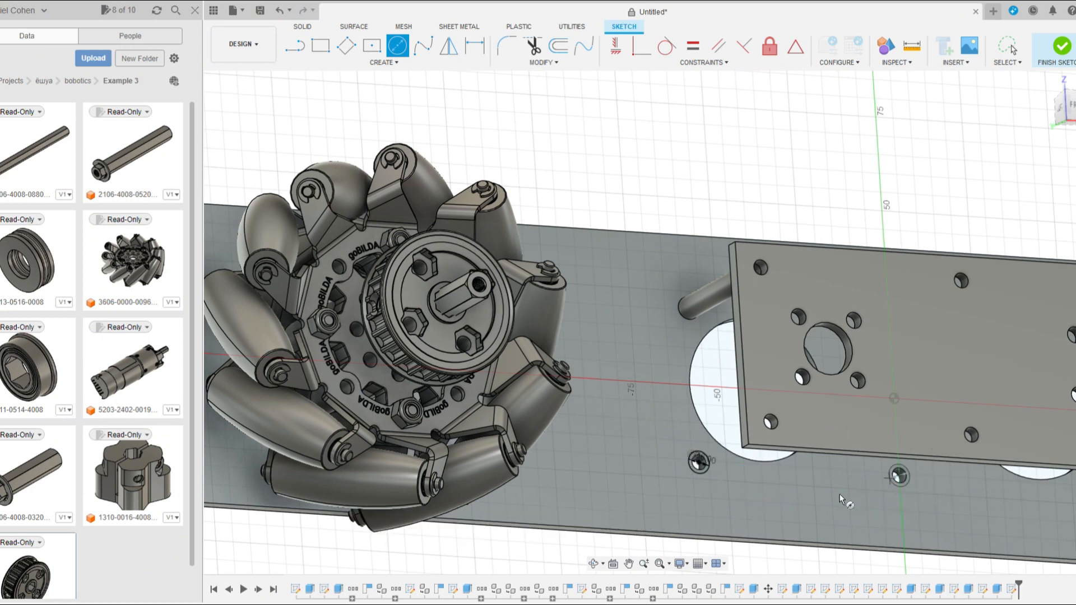
pyautogui.scroll(-6, 840, 499)
pyautogui.scroll(6, 894, 511)
pyautogui.write('6')
pyautogui.press('Return')
pyautogui.scroll(-2, 695, 473)
pyautogui.keyDown('shift'); pyautogui.moveTo(694, 473); pyautogui.dragTo(689, 426, button='middle'); pyautogui.keyUp('shift')
pyautogui.scroll(2, 757, 392)
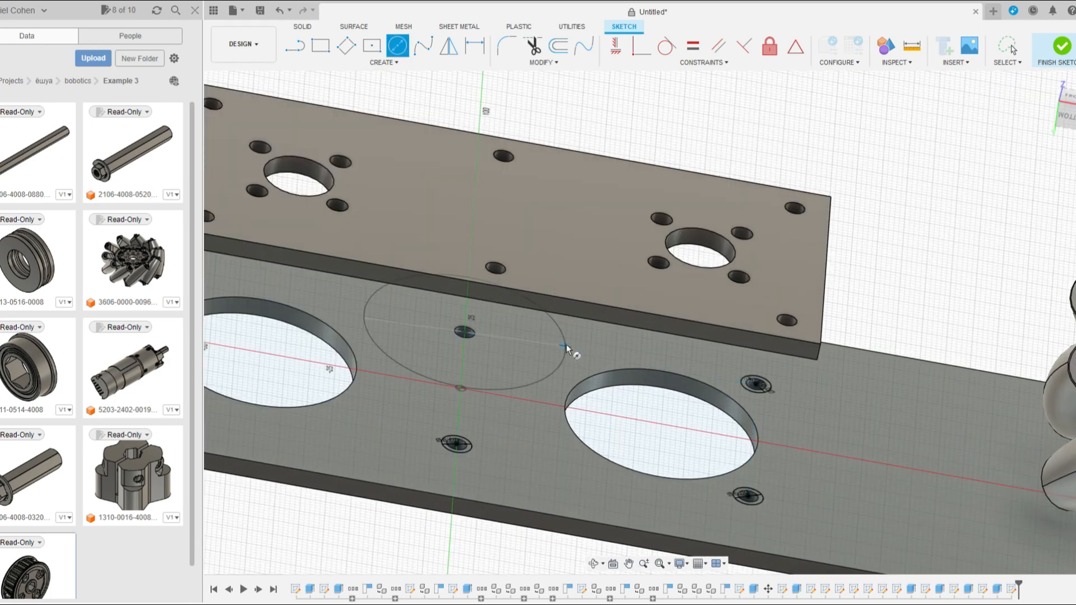
pyautogui.press('Escape')
pyautogui.scroll(-5, 573, 393)
# Extrude the five remaining rings up to the motor plate as new standoff bodies
pyautogui.press('e')
pyautogui.scroll(6, 402, 406)
pyautogui.click(460, 422)
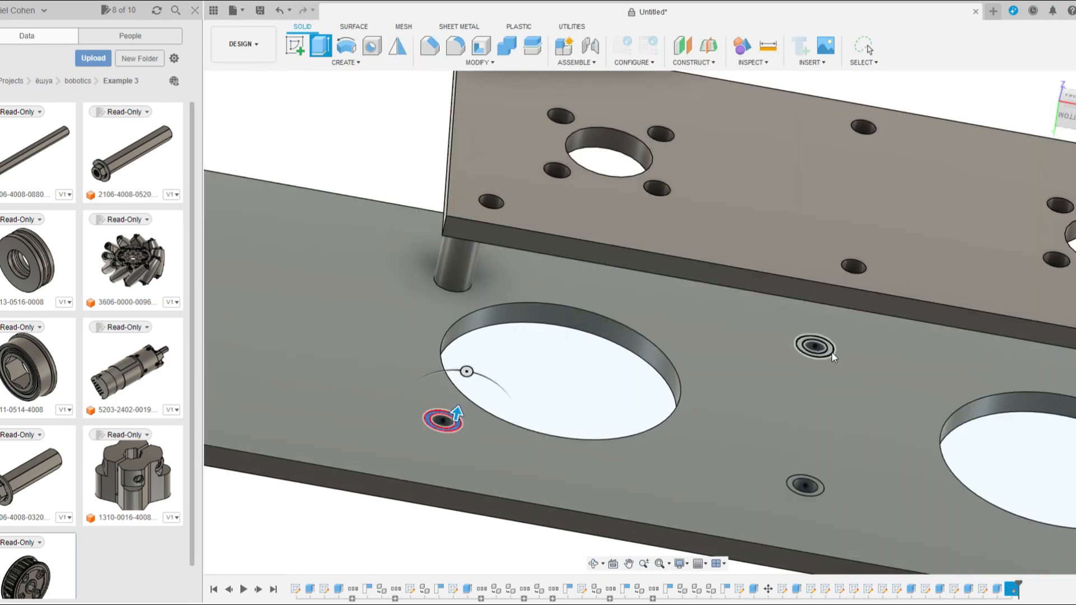
pyautogui.click(831, 352)
pyautogui.click(824, 494)
pyautogui.moveTo(823, 495); pyautogui.dragTo(601, 504, button='middle')
pyautogui.click(960, 429)
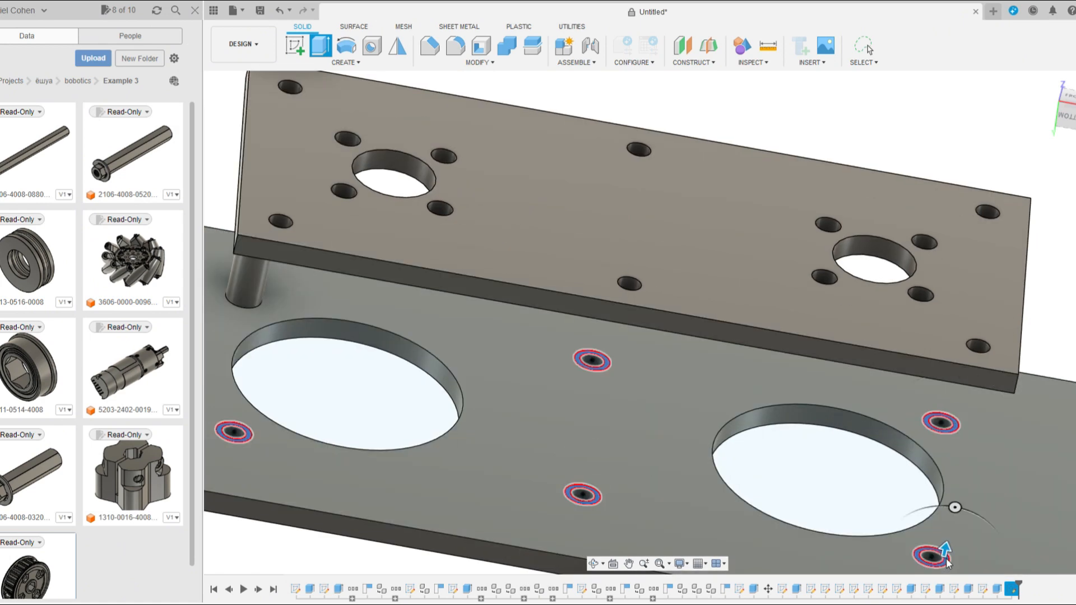
pyautogui.scroll(-4, 947, 562)
pyautogui.keyDown('shift'); pyautogui.moveTo(947, 562); pyautogui.dragTo(795, 399, button='middle'); pyautogui.keyUp('shift')
pyautogui.moveTo(871, 474); pyautogui.dragTo(891, 399)
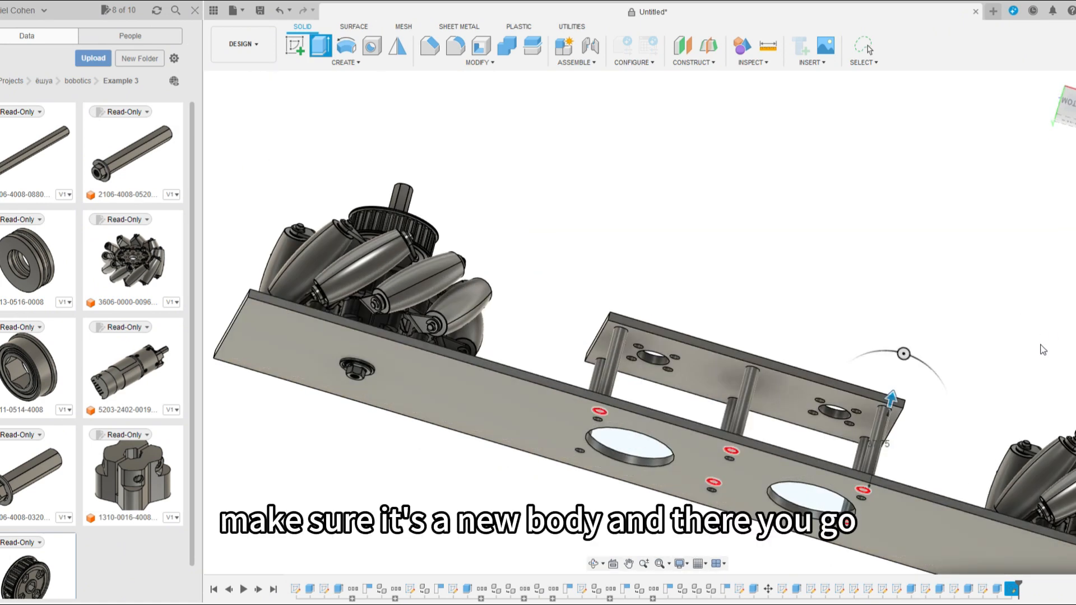
pyautogui.press('Return')
# Examine the six standoffs between the motor plate and the main drivetrain plate
pyautogui.scroll(-3, 764, 291)
pyautogui.keyDown('shift'); pyautogui.moveTo(764, 291); pyautogui.dragTo(582, 470, button='middle'); pyautogui.keyUp('shift')
pyautogui.scroll(5, 674, 405)
pyautogui.scroll(-2, 627, 457)
pyautogui.scroll(-2, 620, 479)
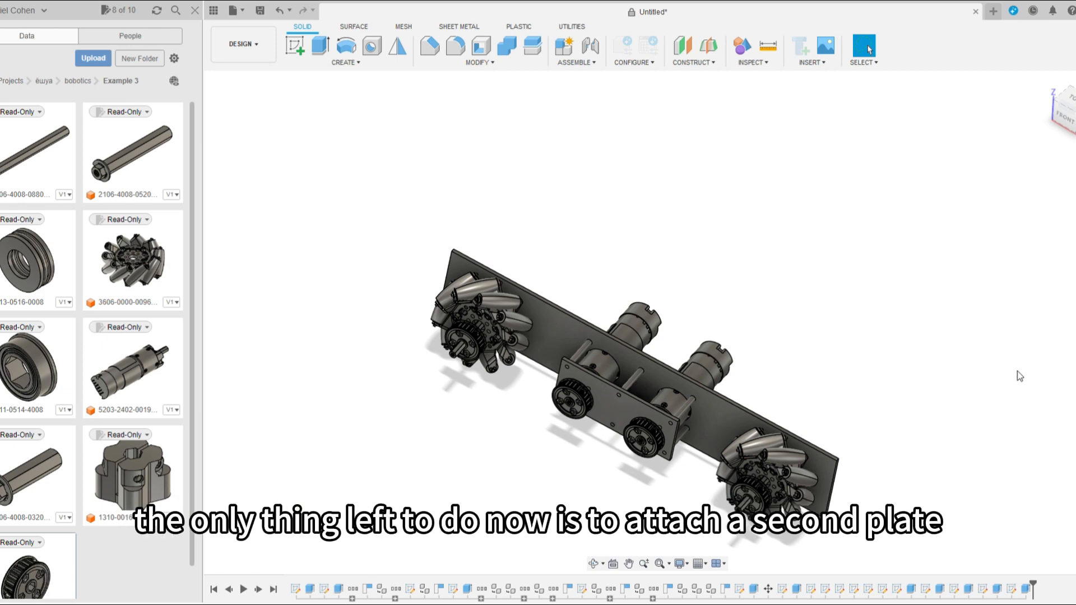
# Create a copy of the main drivetrain plate body and move it 80 mm outward, past the wheel and motor pulleys
pyautogui.scroll(2, 874, 465)
pyautogui.scroll(-3, 886, 456)
pyautogui.keyDown('shift'); pyautogui.moveTo(806, 471); pyautogui.dragTo(640, 432, button='middle'); pyautogui.keyUp('shift')
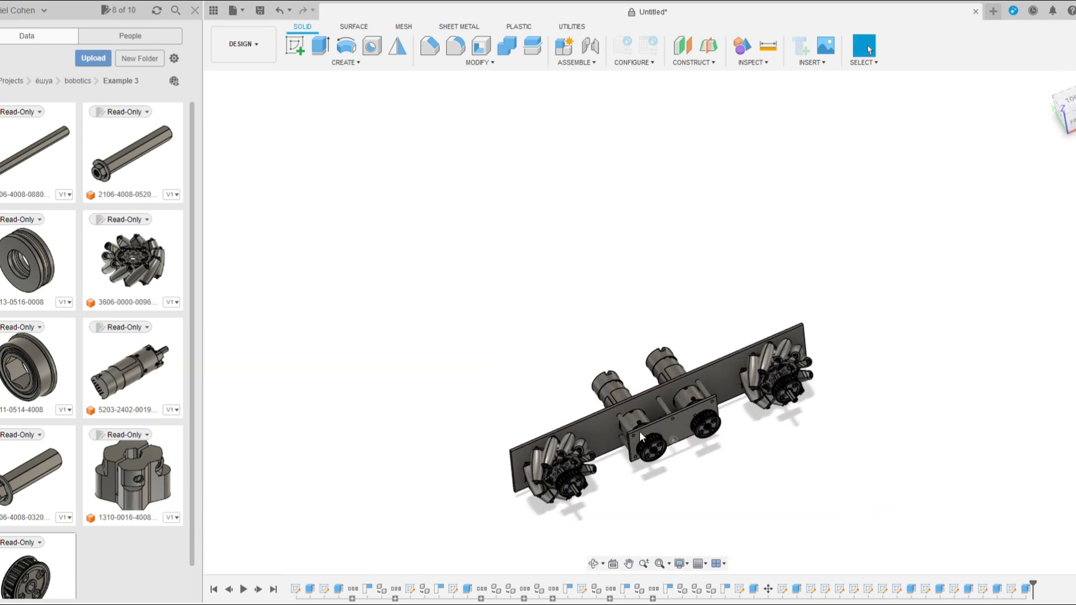
pyautogui.scroll(3, 575, 440)
pyautogui.scroll(2, 580, 444)
pyautogui.click(610, 434)
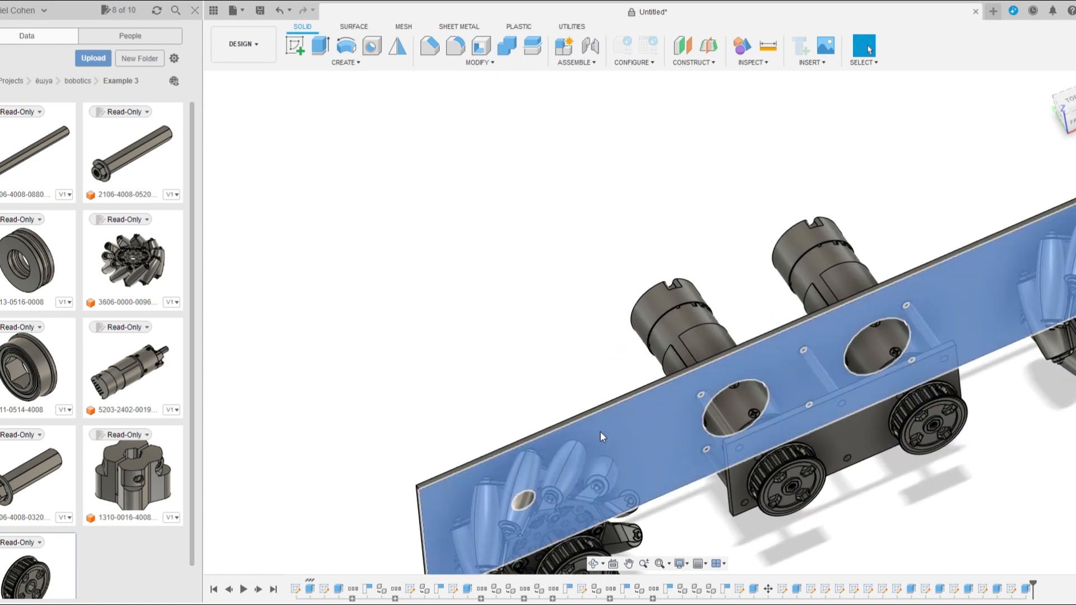
pyautogui.scroll(-2, 619, 371)
pyautogui.scroll(-3, 618, 371)
pyautogui.press('m')
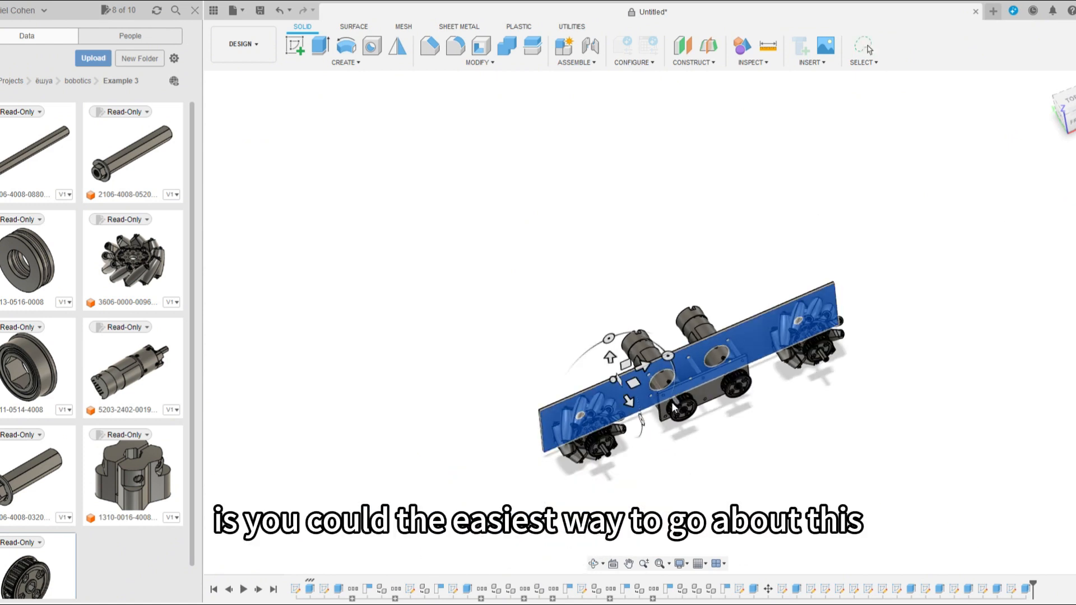
pyautogui.keyDown('shift'); pyautogui.moveTo(671, 402); pyautogui.dragTo(675, 465, button='middle'); pyautogui.keyUp('shift')
pyautogui.scroll(2, 778, 398)
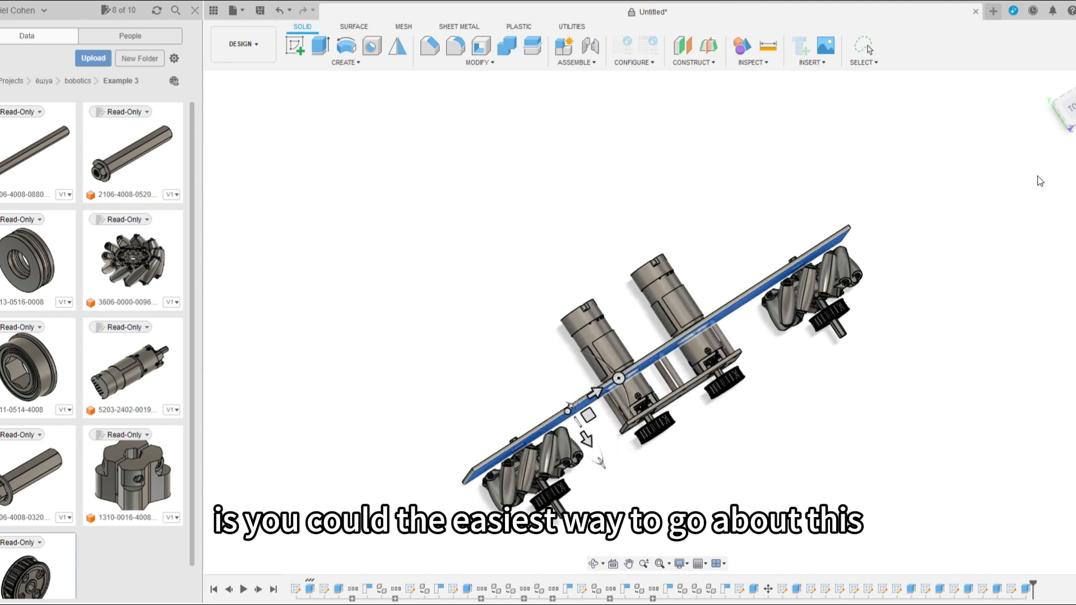
pyautogui.scroll(3, 643, 400)
pyautogui.keyDown('shift'); pyautogui.moveTo(583, 406); pyautogui.dragTo(570, 388, button='middle'); pyautogui.keyUp('shift')
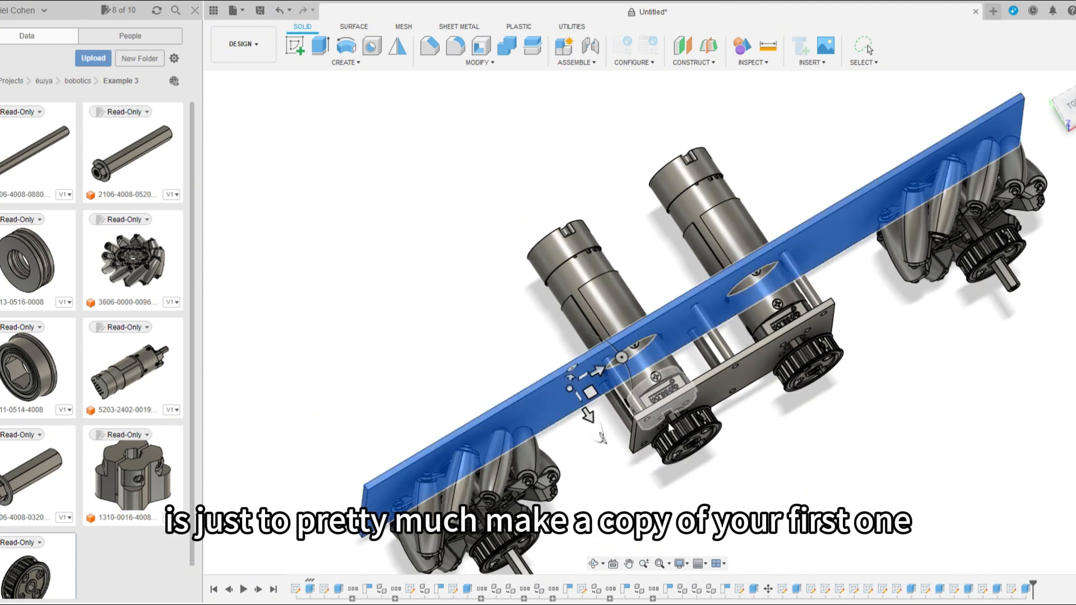
pyautogui.scroll(-3, 723, 408)
pyautogui.scroll(-2, 754, 434)
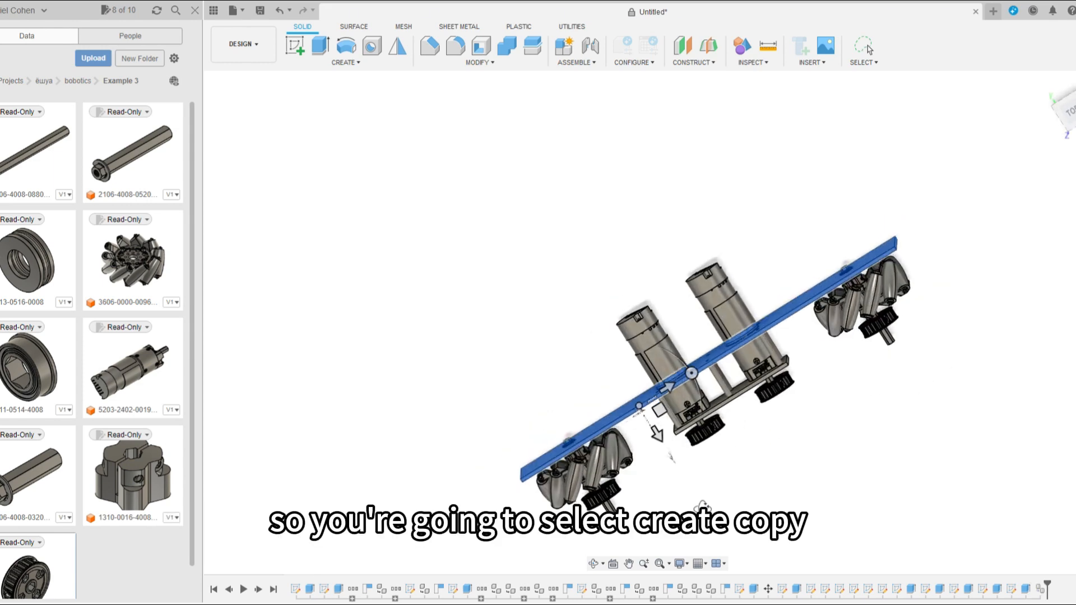
pyautogui.moveTo(657, 434); pyautogui.dragTo(716, 498)
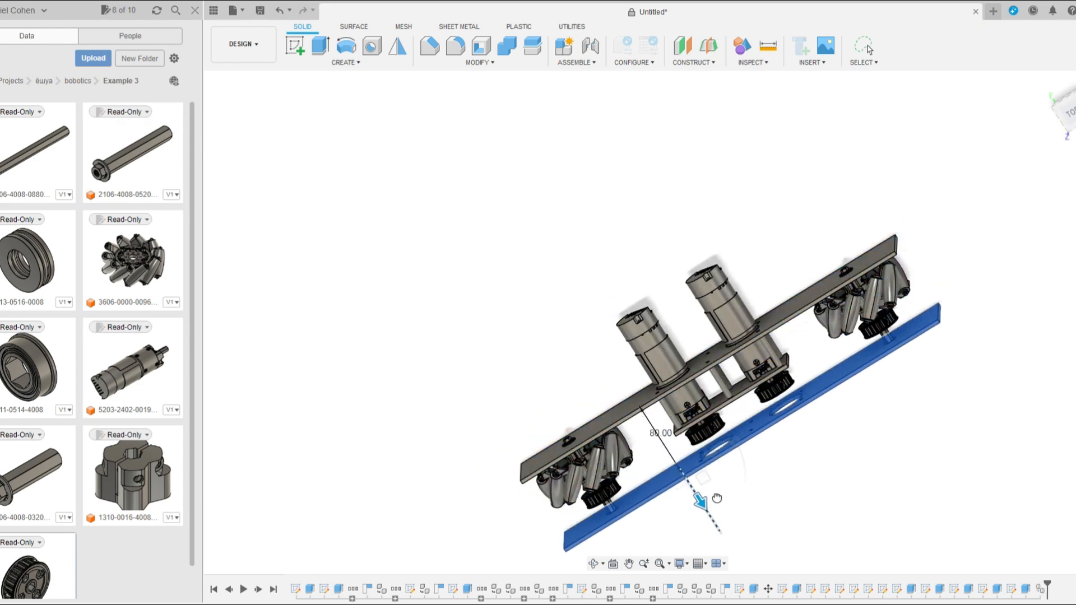
# Reduce the copied plate's offset to 70 mm, keeping it clear of the pulleys, and finish the move
pyautogui.scroll(5, 659, 516)
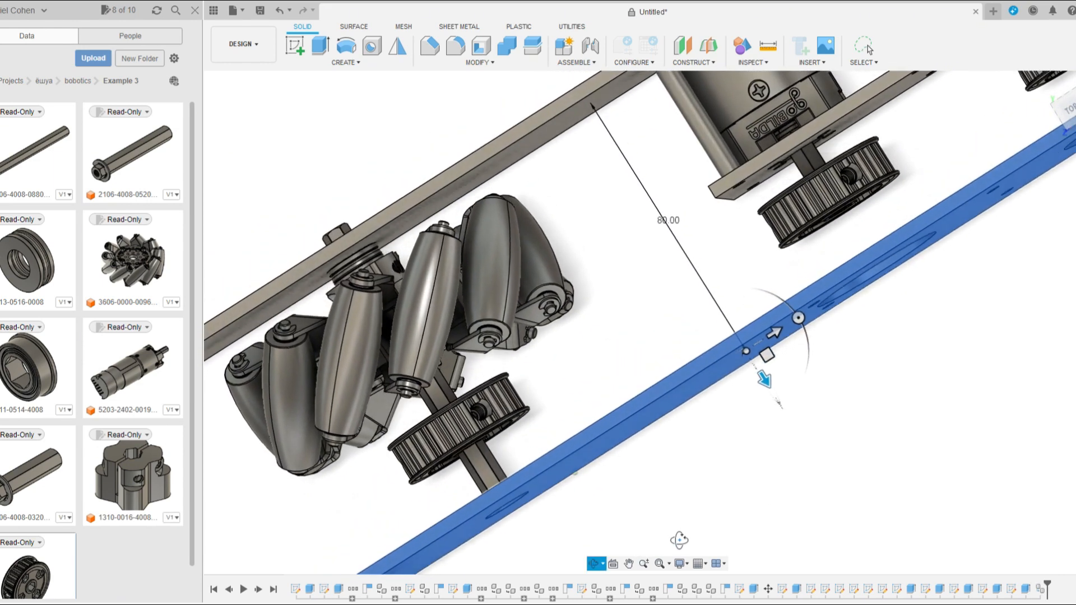
pyautogui.click(1068, 110)
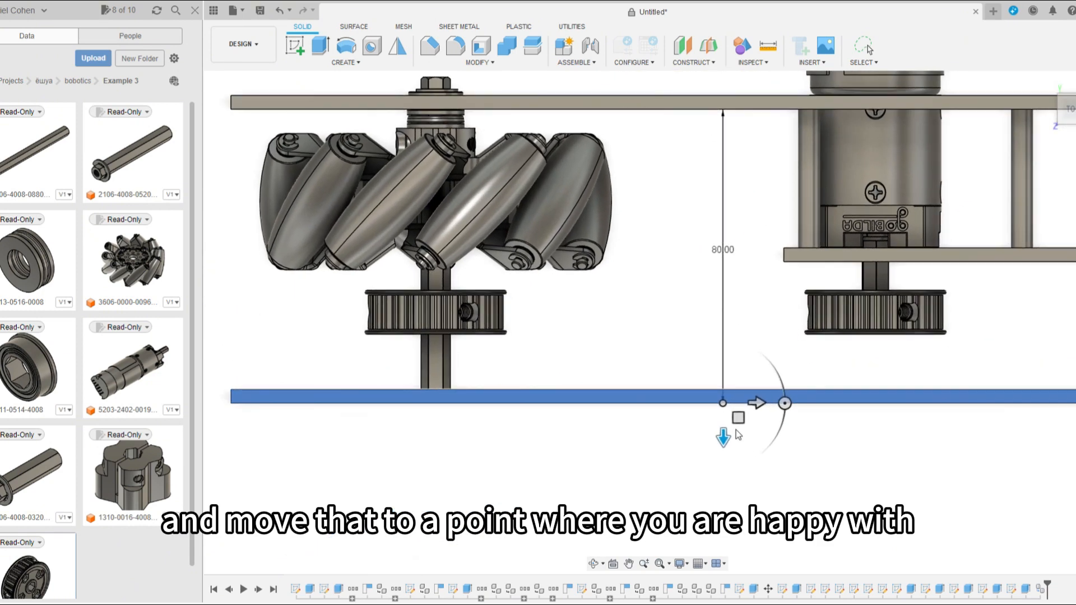
pyautogui.moveTo(730, 444); pyautogui.dragTo(728, 405)
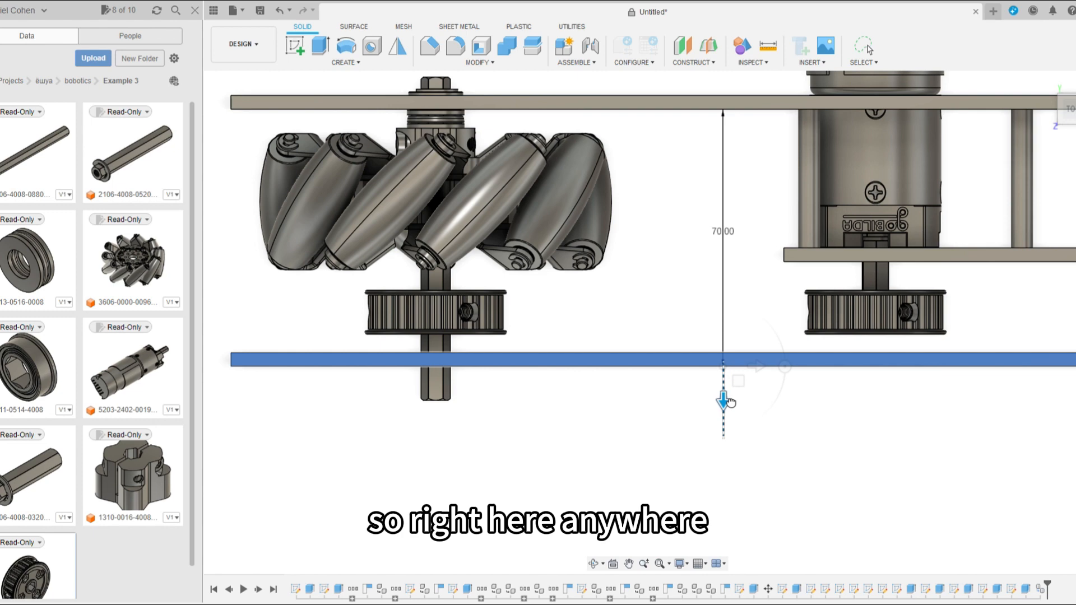
pyautogui.scroll(-5, 639, 403)
pyautogui.keyDown('shift'); pyautogui.moveTo(617, 408); pyautogui.dragTo(636, 384, button='middle'); pyautogui.keyUp('shift')
pyautogui.scroll(3, 633, 380)
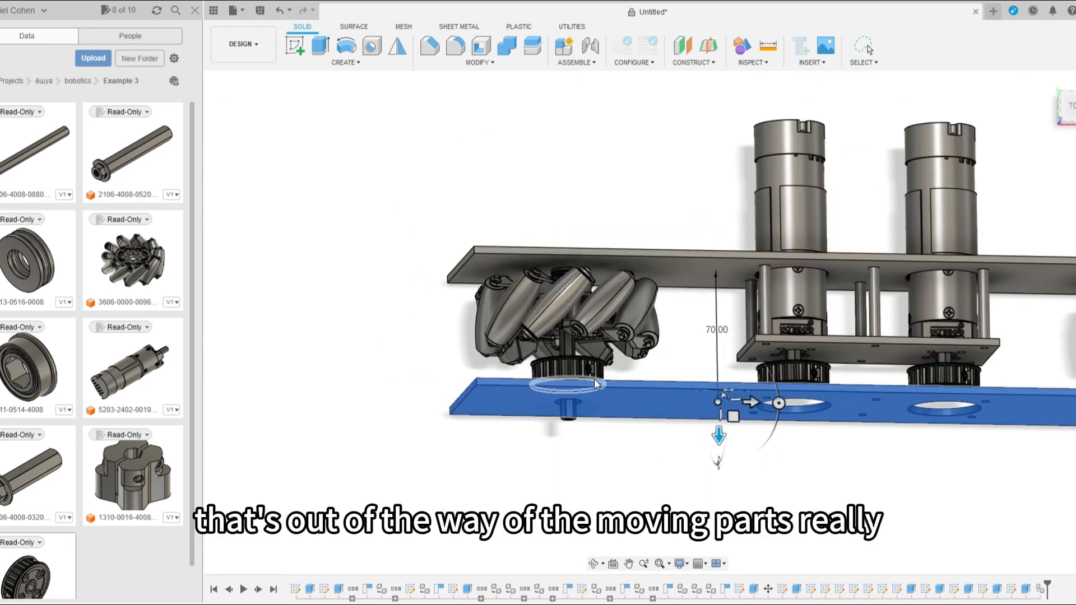
pyautogui.scroll(3, 595, 382)
pyautogui.scroll(-6, 604, 382)
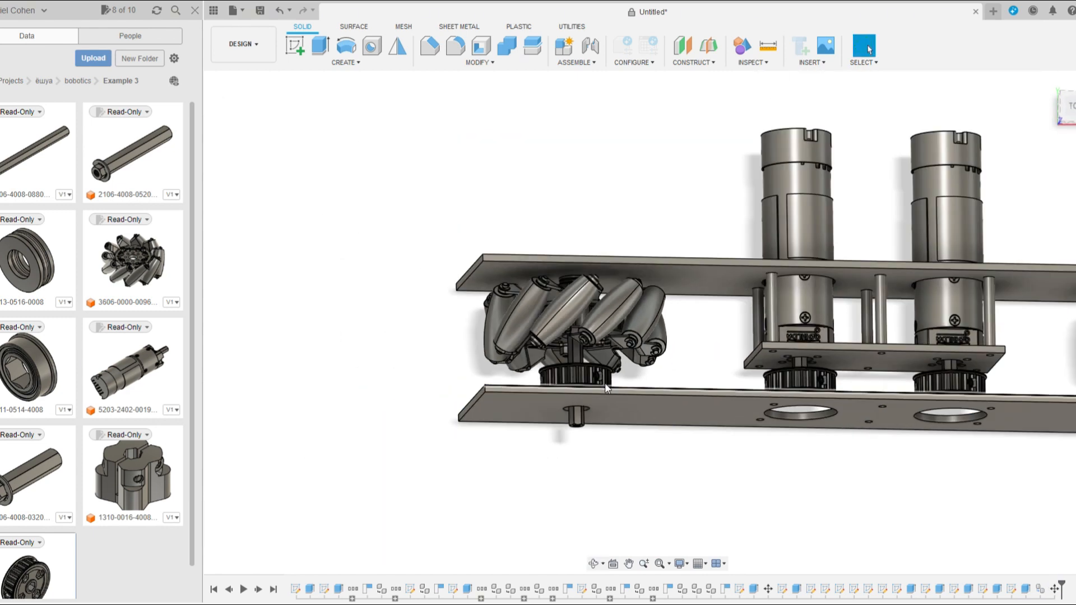
# Delete the two large motor openings and the six surrounding standoff holes from the copied outer plate
pyautogui.keyDown('shift'); pyautogui.moveTo(594, 418); pyautogui.dragTo(637, 439, button='middle'); pyautogui.keyUp('shift')
pyautogui.scroll(3, 681, 428)
pyautogui.scroll(3, 681, 428)
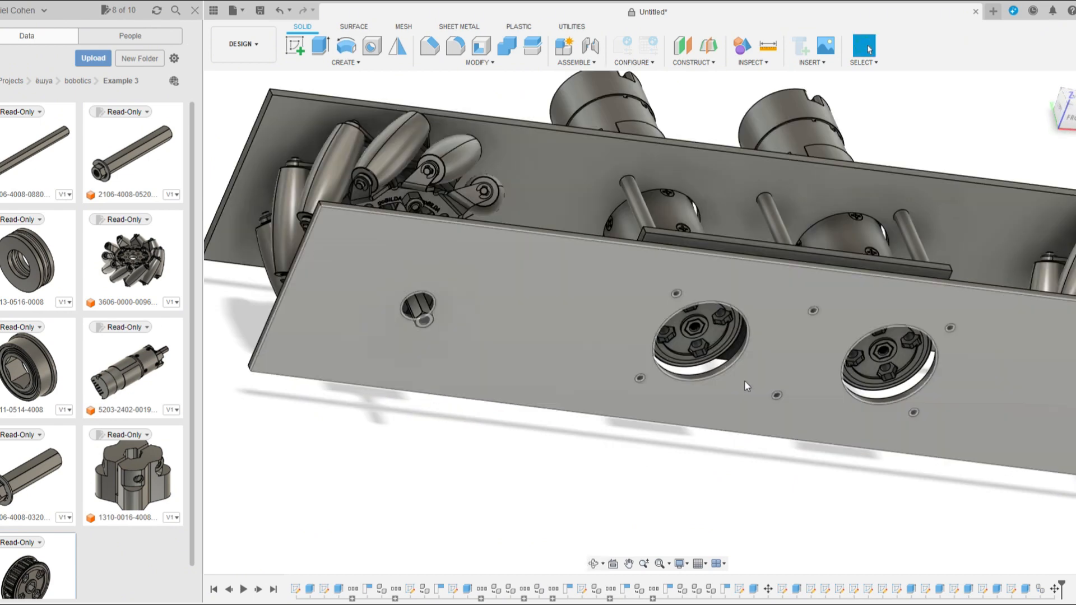
pyautogui.scroll(5, 723, 353)
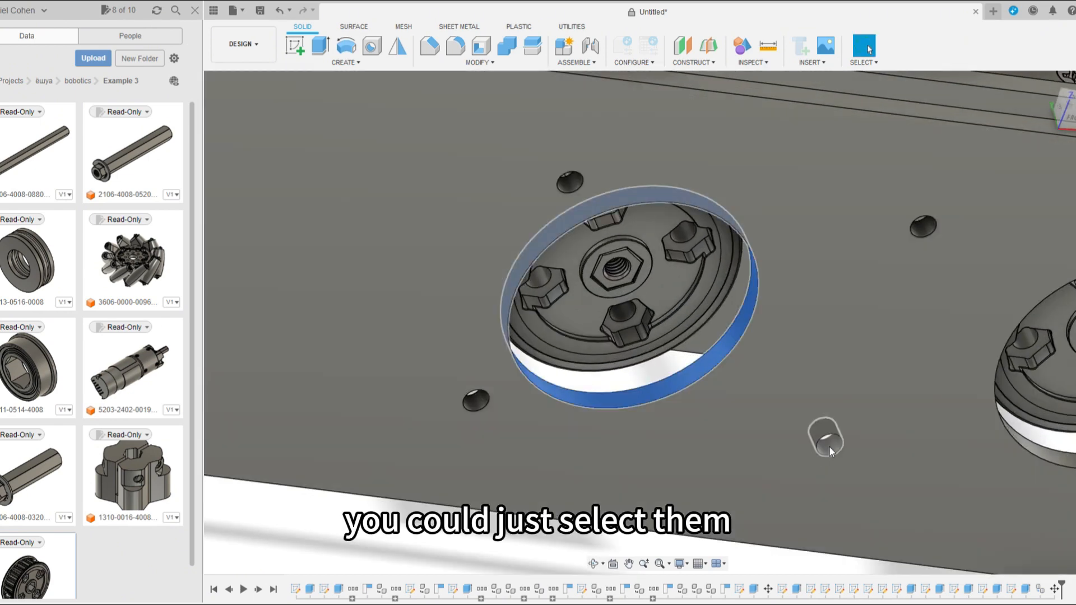
pyautogui.click(827, 444)
pyautogui.click(925, 231)
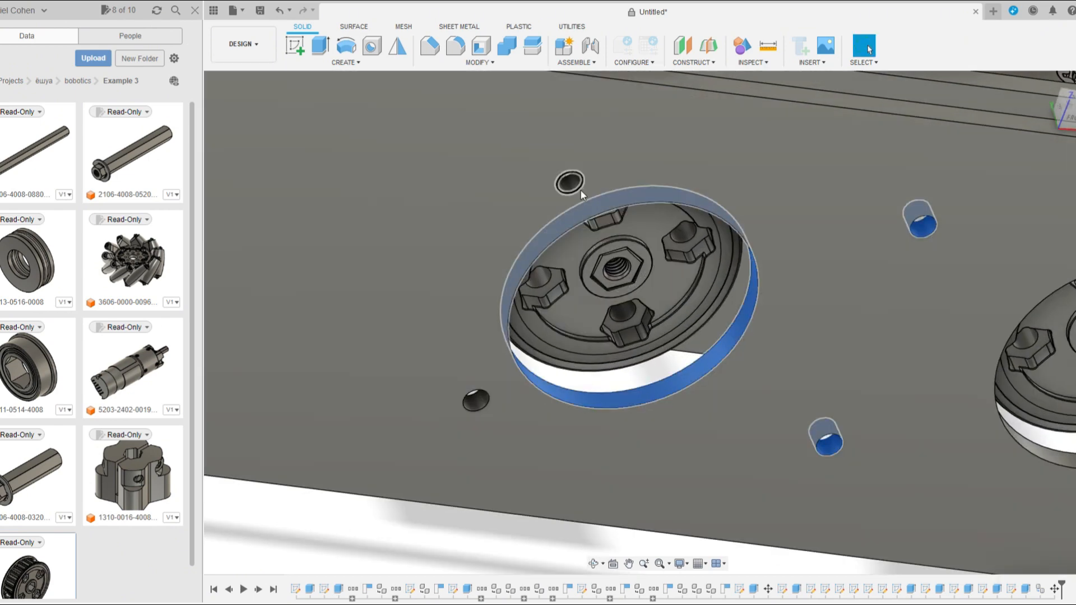
pyautogui.click(576, 186)
pyautogui.click(479, 402)
pyautogui.scroll(-4, 444, 402)
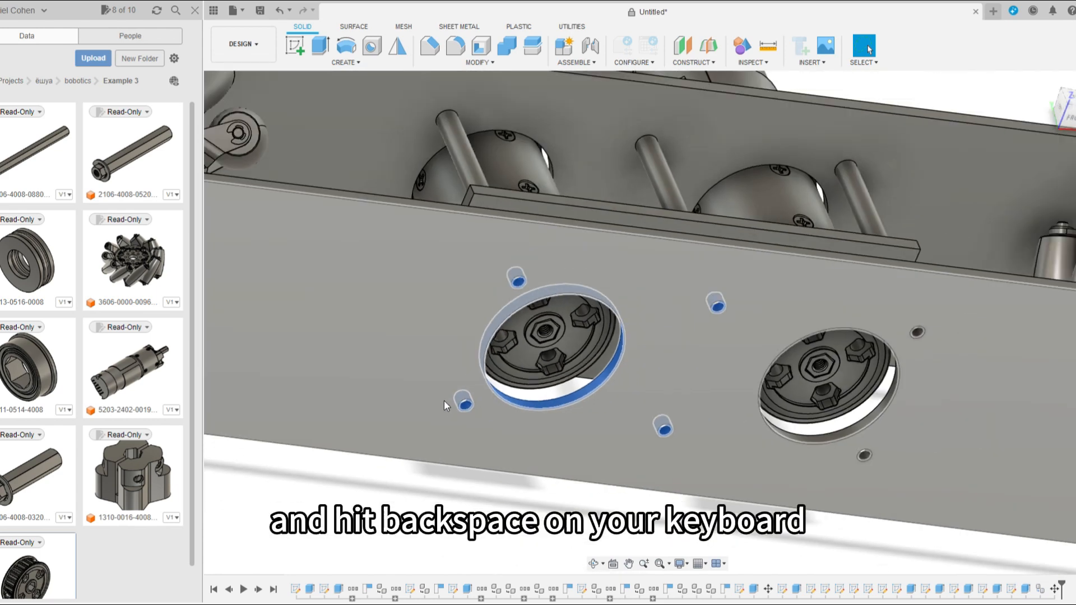
pyautogui.scroll(3, 704, 429)
pyautogui.scroll(3, 706, 432)
pyautogui.click(785, 419)
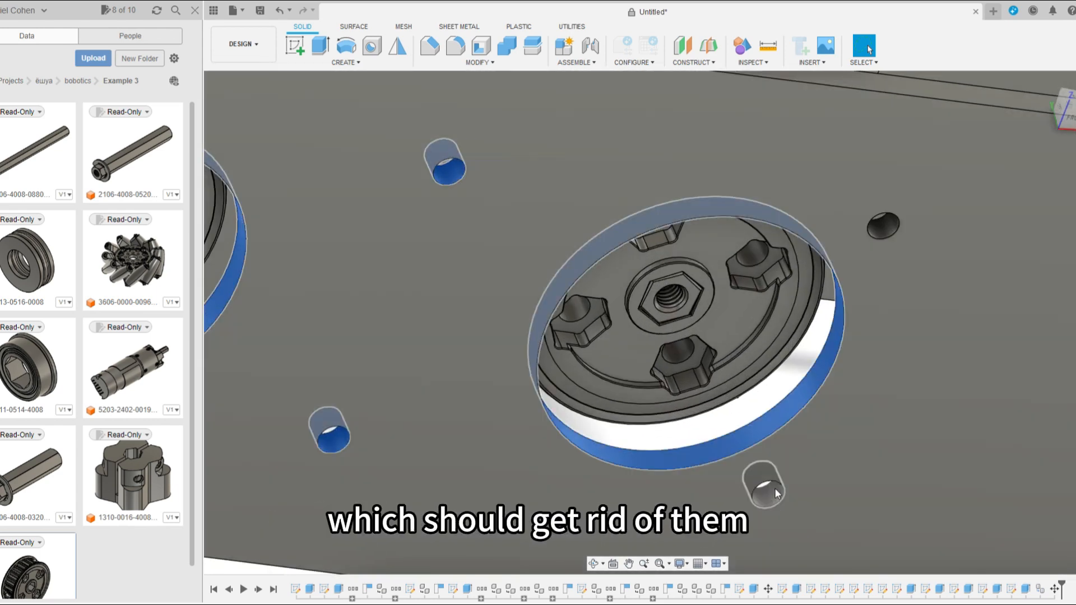
pyautogui.press('Delete')
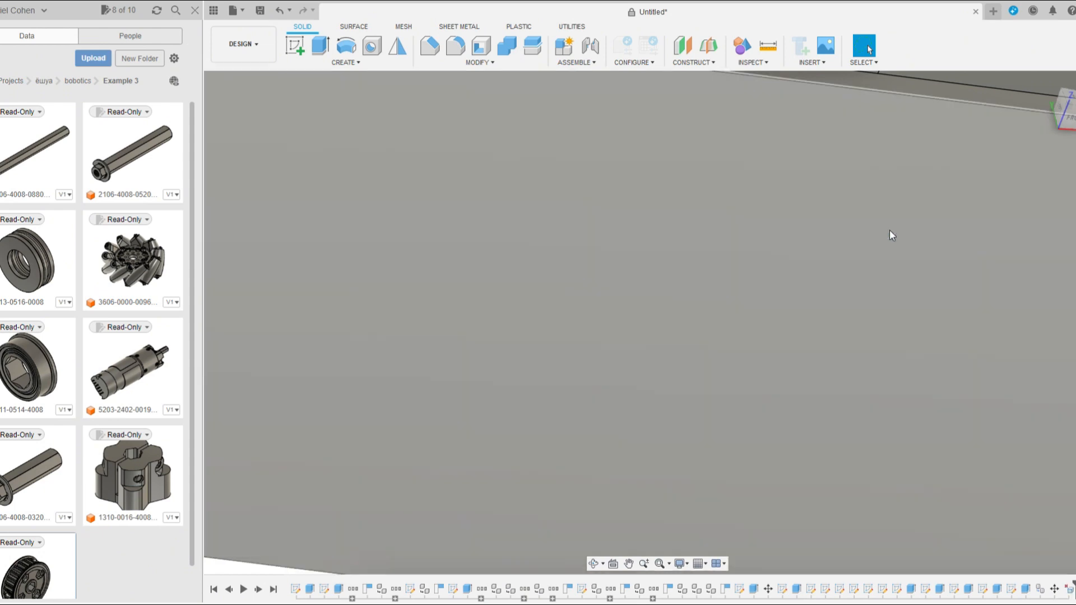
# Examine the outer plate from several angles, checking its two axle holes and its position relative to the inner plate
pyautogui.scroll(-3, 891, 280)
pyautogui.scroll(-6, 889, 322)
pyautogui.keyDown('shift'); pyautogui.moveTo(710, 470); pyautogui.dragTo(740, 445, button='middle'); pyautogui.keyUp('shift')
pyautogui.scroll(5, 629, 511)
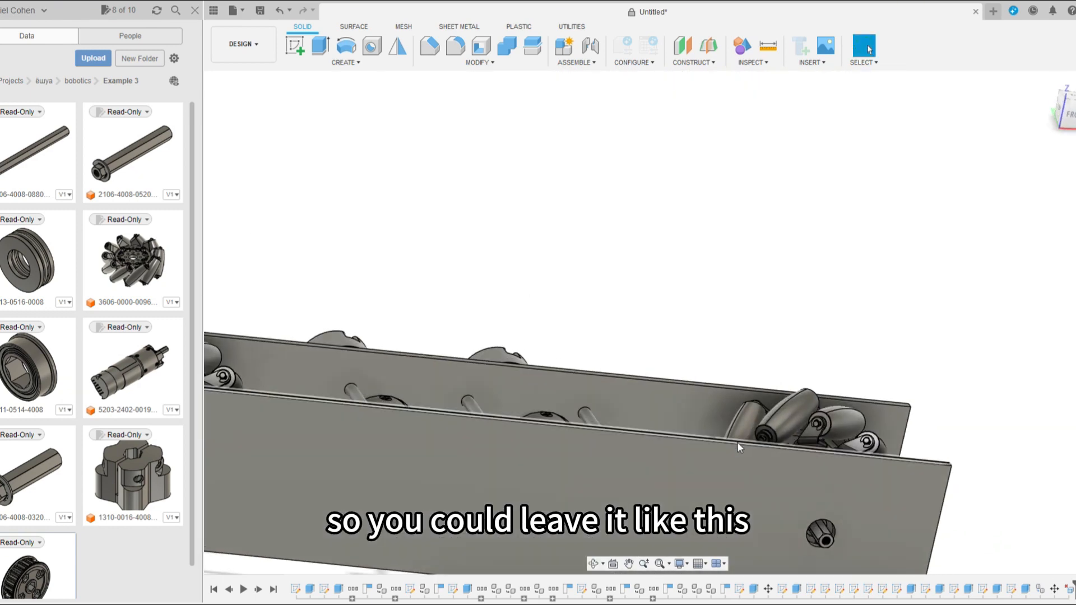
pyautogui.scroll(-5, 891, 454)
pyautogui.keyDown('shift'); pyautogui.moveTo(902, 448); pyautogui.dragTo(874, 488, button='middle'); pyautogui.keyUp('shift')
pyautogui.scroll(3, 716, 538)
pyautogui.keyDown('shift'); pyautogui.moveTo(717, 543); pyautogui.dragTo(857, 343, button='middle'); pyautogui.keyUp('shift')
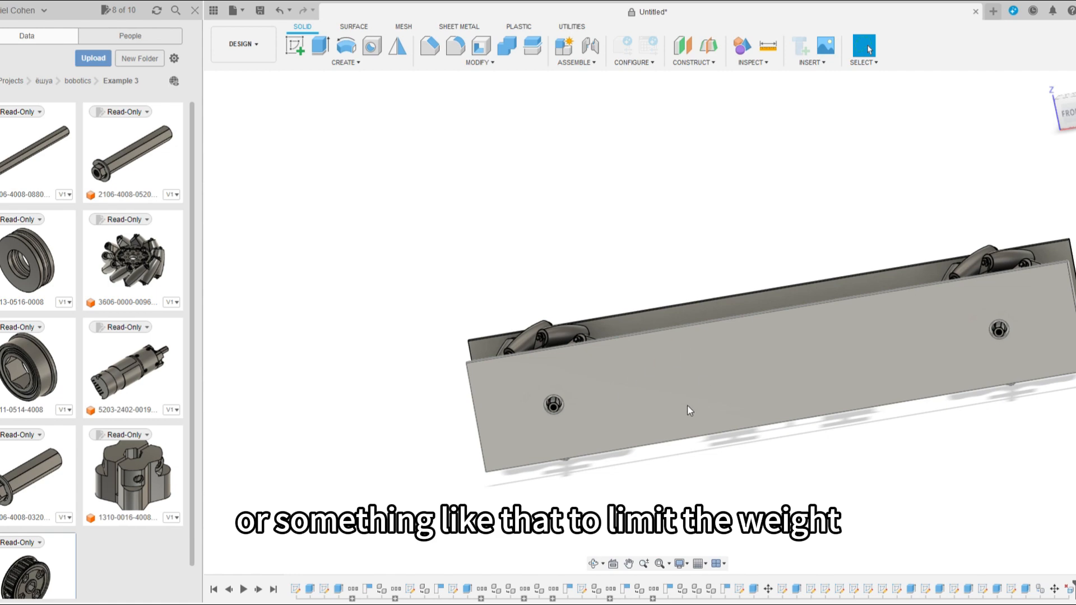
pyautogui.keyDown('shift'); pyautogui.moveTo(880, 372); pyautogui.dragTo(1059, 447, button='middle'); pyautogui.keyUp('shift')
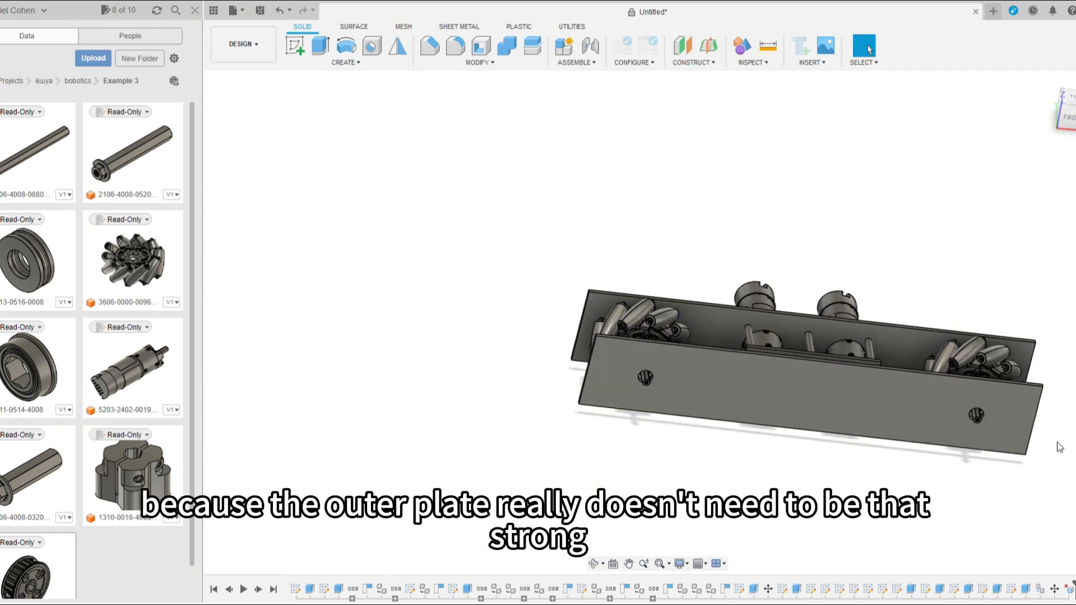
pyautogui.scroll(3, 1000, 432)
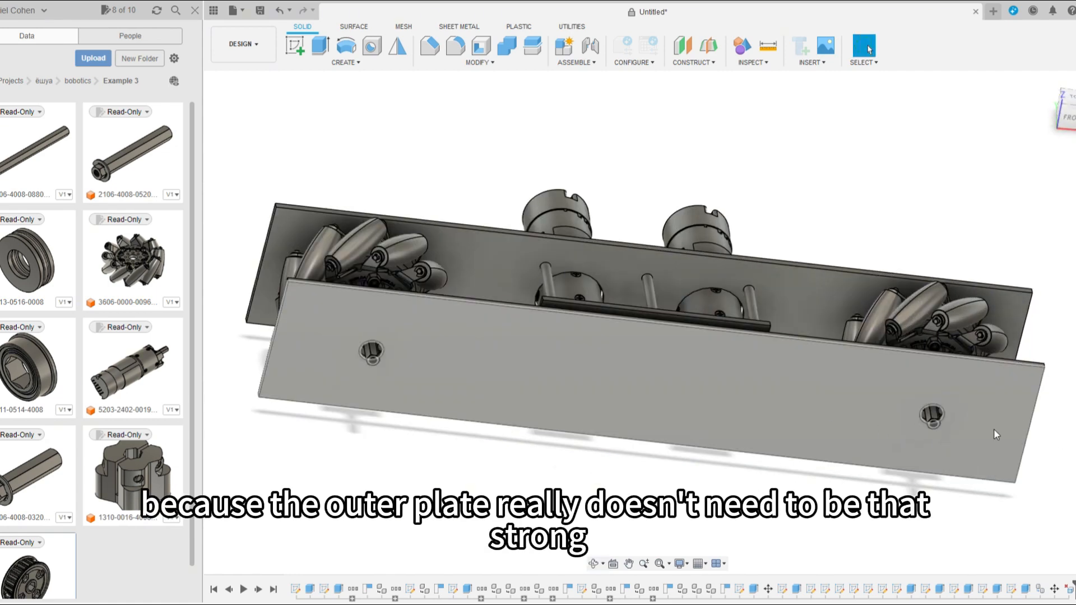
pyautogui.scroll(-3, 961, 538)
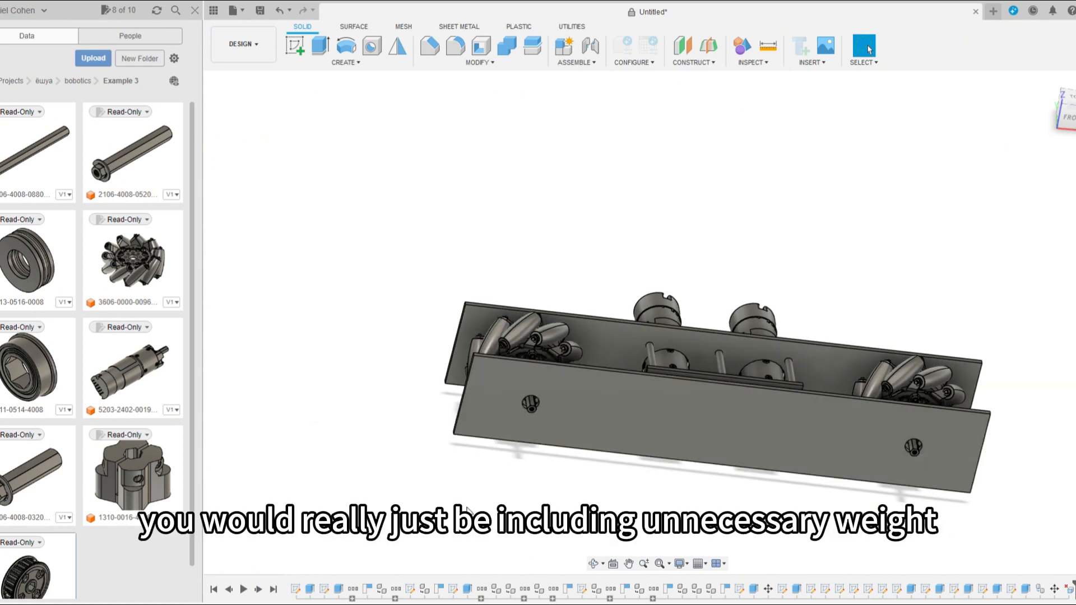
# Hide the outer plate and sketch a centre rectangle on the main plate's front face, slightly inset from its edges
pyautogui.scroll(3, 483, 508)
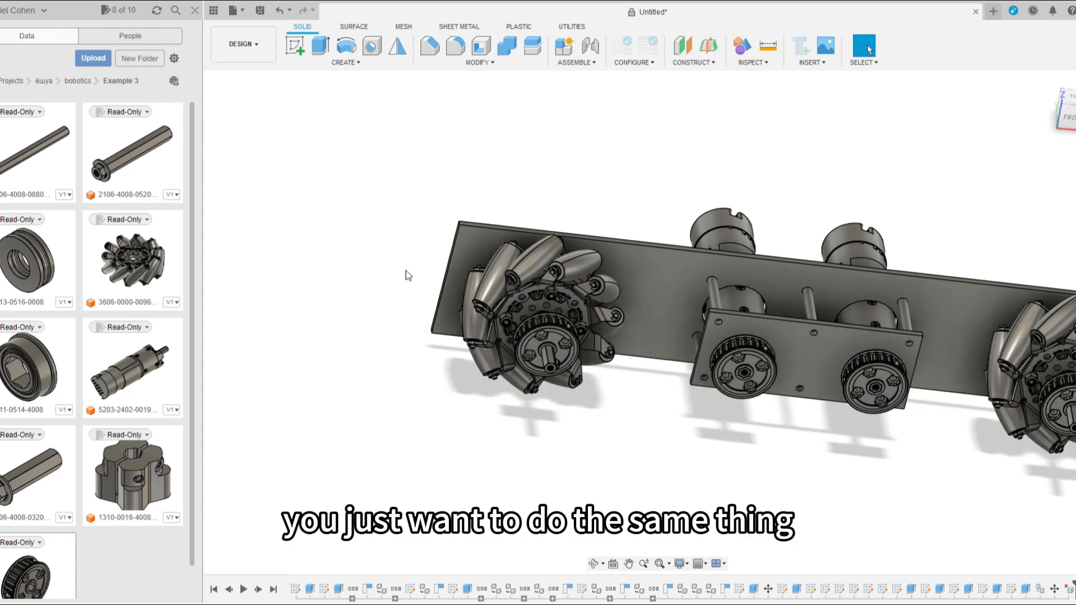
pyautogui.scroll(4, 787, 316)
pyautogui.scroll(-3, 733, 357)
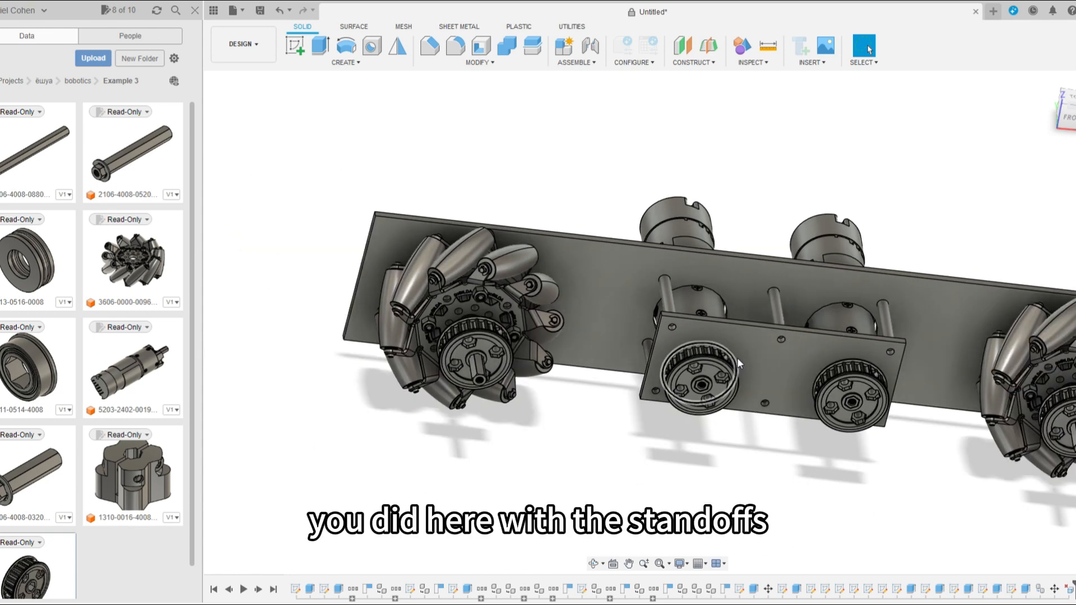
pyautogui.click(296, 48)
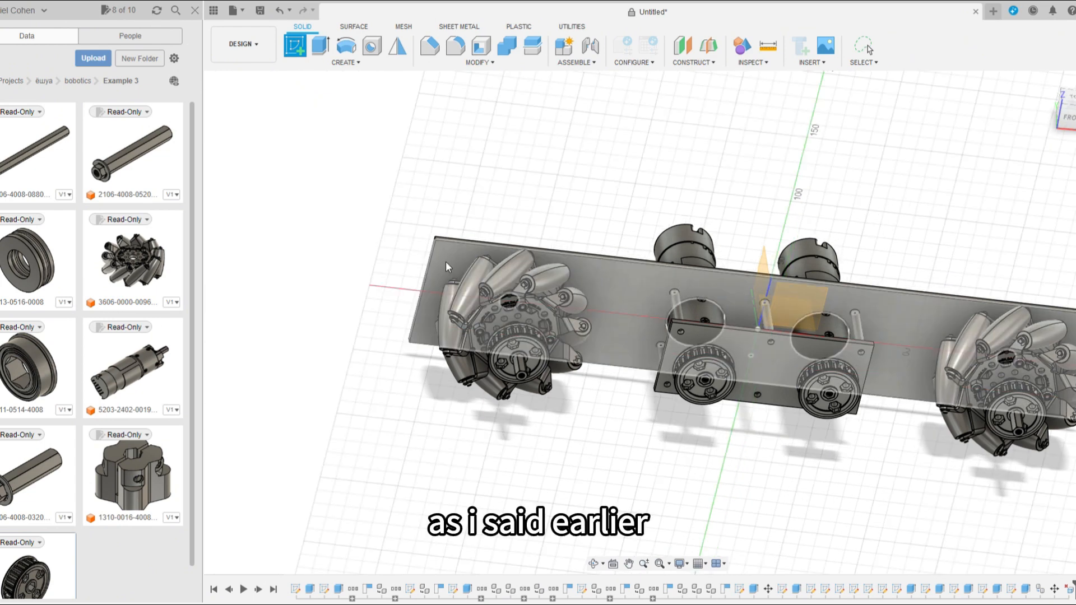
pyautogui.click(445, 261)
pyautogui.scroll(2, 542, 393)
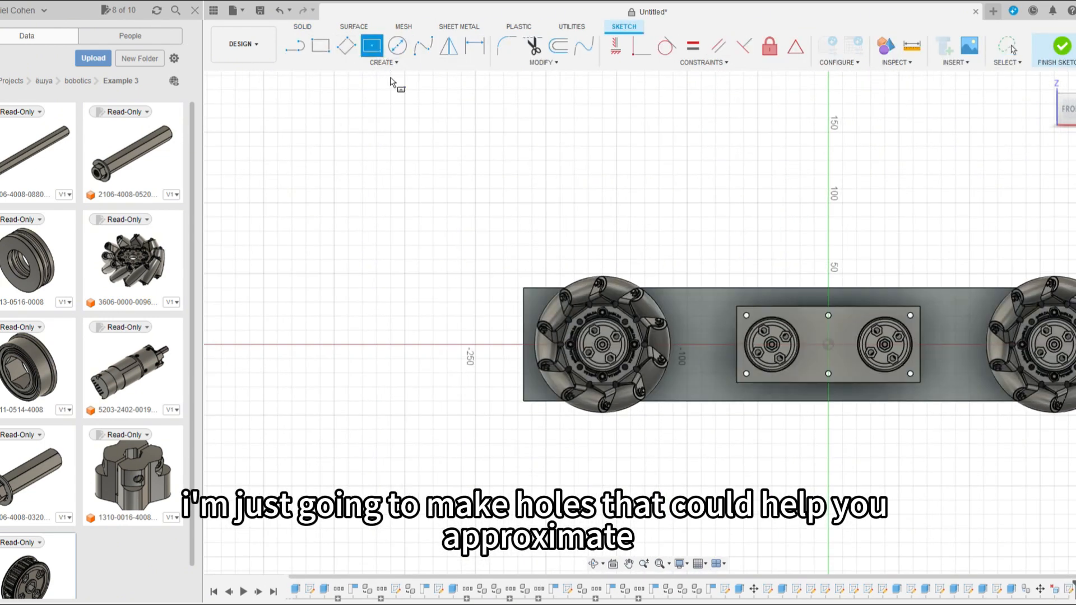
pyautogui.scroll(-2, 814, 387)
pyautogui.scroll(2, 760, 312)
pyautogui.scroll(2, 768, 321)
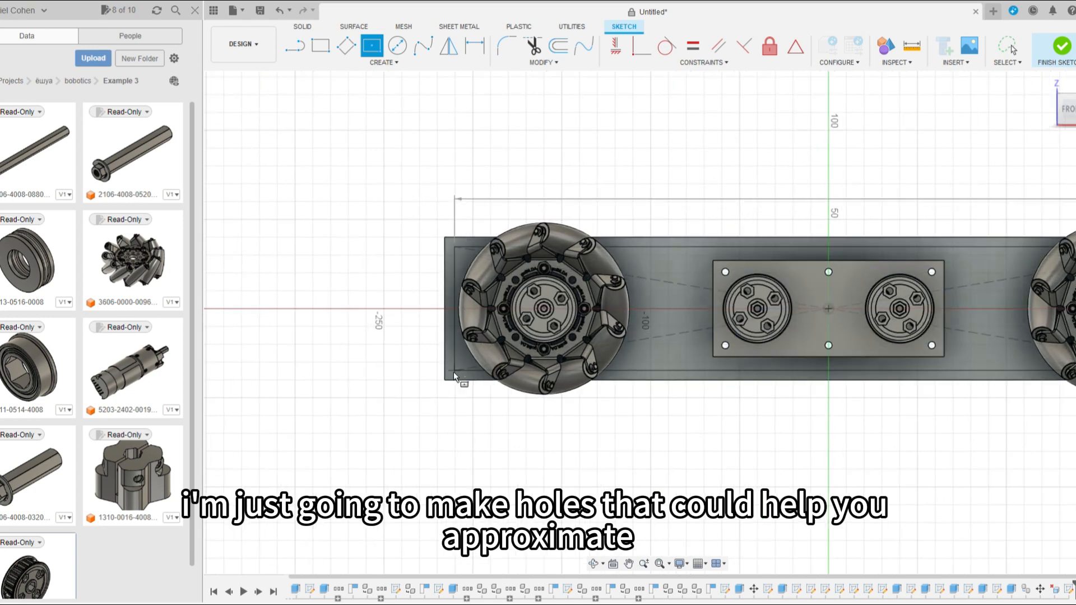
pyautogui.scroll(2, 454, 375)
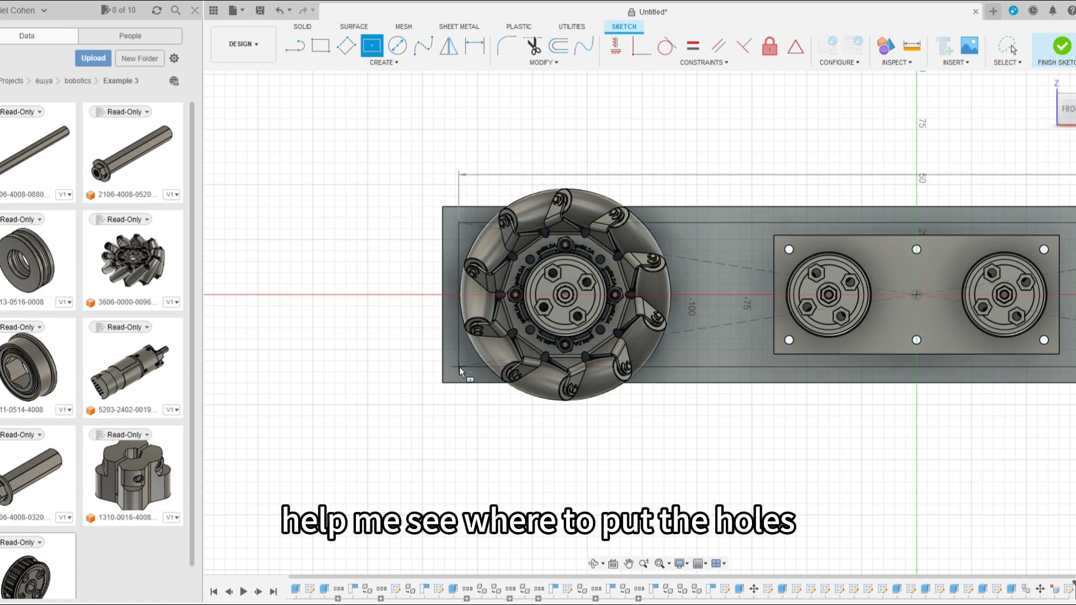
pyautogui.click(459, 367)
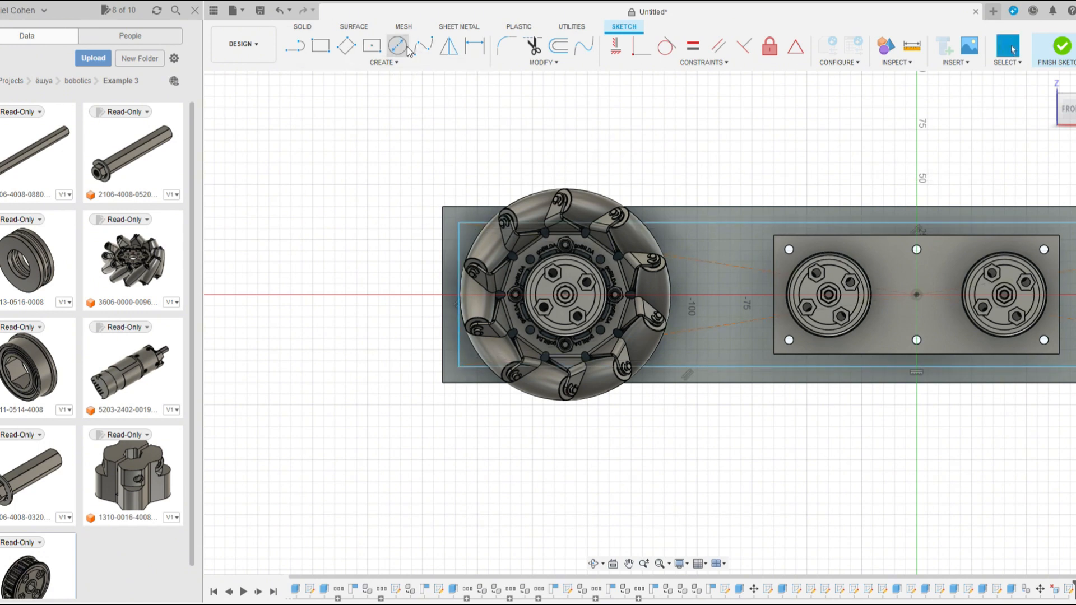
# Sketch circles about 4 mm in diameter on the four corners of the inset rectangle
pyautogui.click(407, 49)
pyautogui.scroll(2, 471, 244)
pyautogui.click(462, 234)
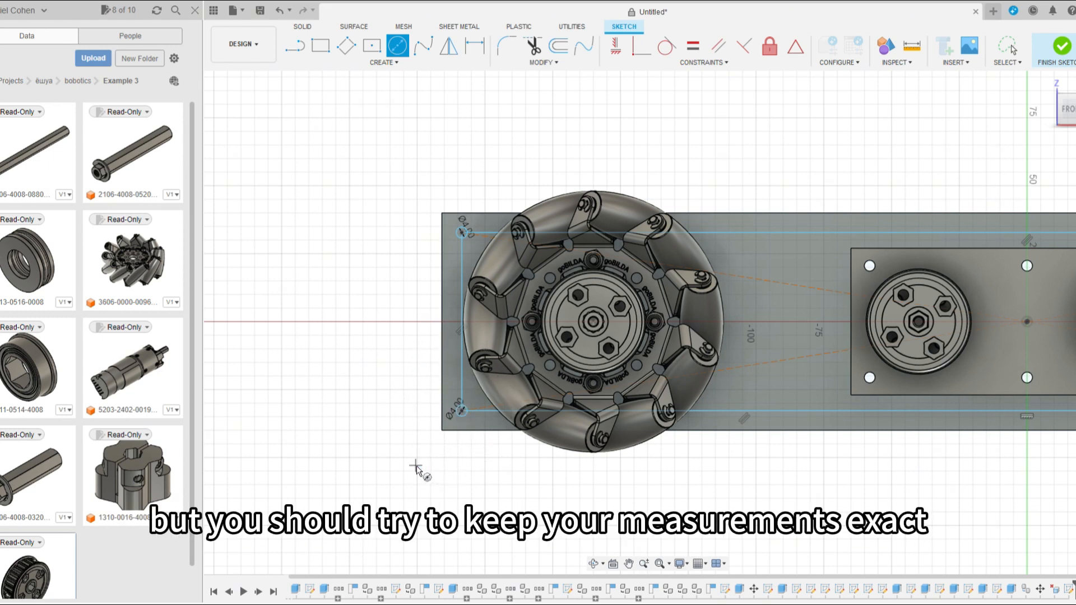
pyautogui.scroll(-10, 422, 472)
pyautogui.scroll(4, 701, 409)
pyautogui.scroll(5, 729, 400)
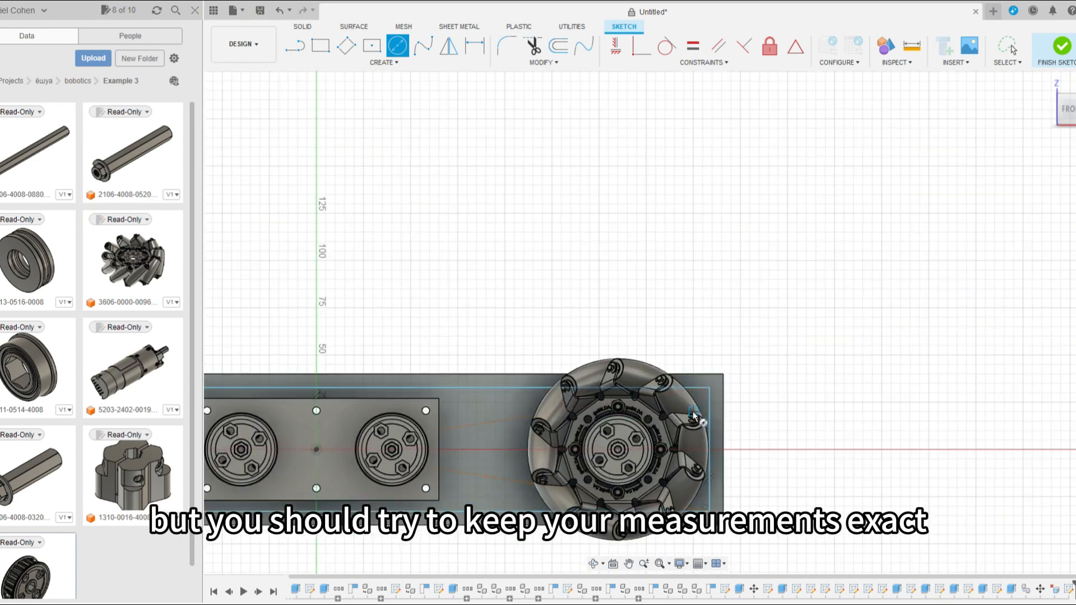
pyautogui.scroll(2, 711, 532)
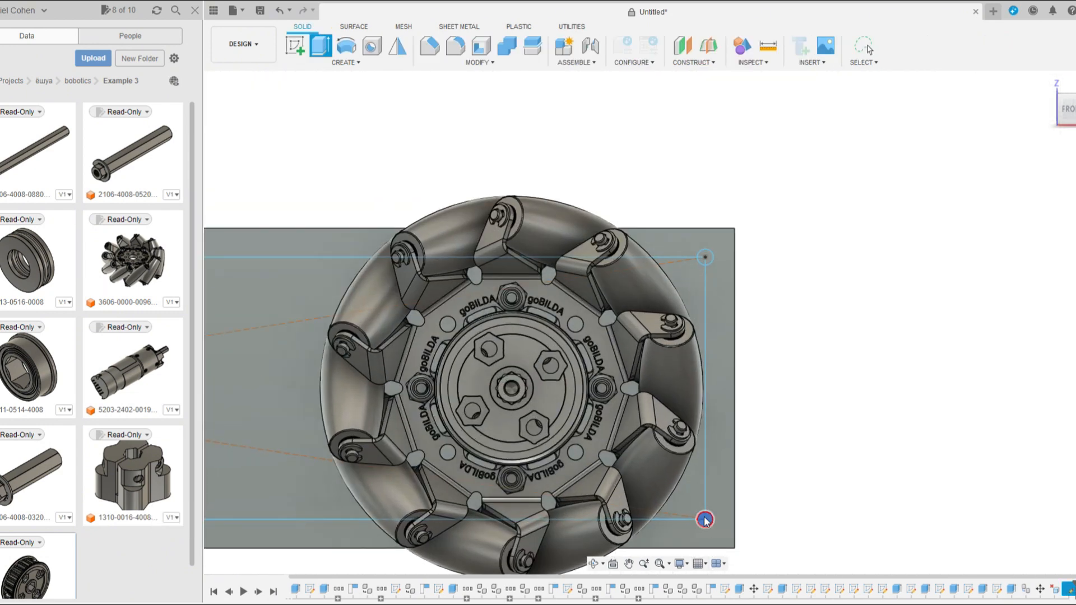
# Try to extrude-cut the sketched corner circles 120 mm from the main plate through the outer plate
pyautogui.scroll(-6, 919, 421)
pyautogui.scroll(-4, 928, 420)
pyautogui.scroll(2, 417, 392)
pyautogui.scroll(6, 523, 451)
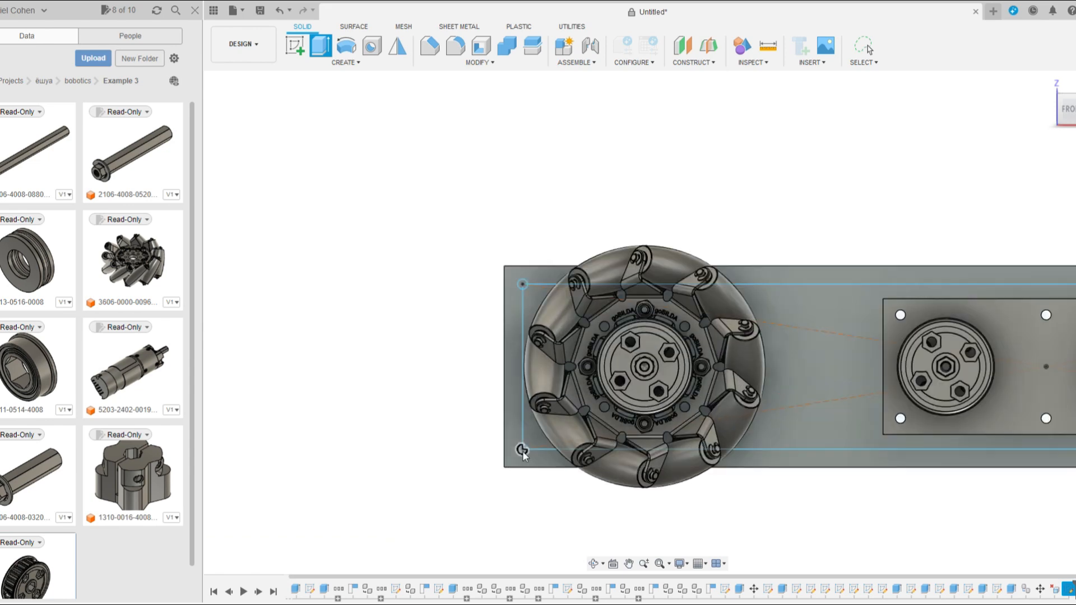
pyautogui.click(523, 449)
pyautogui.scroll(-2, 449, 306)
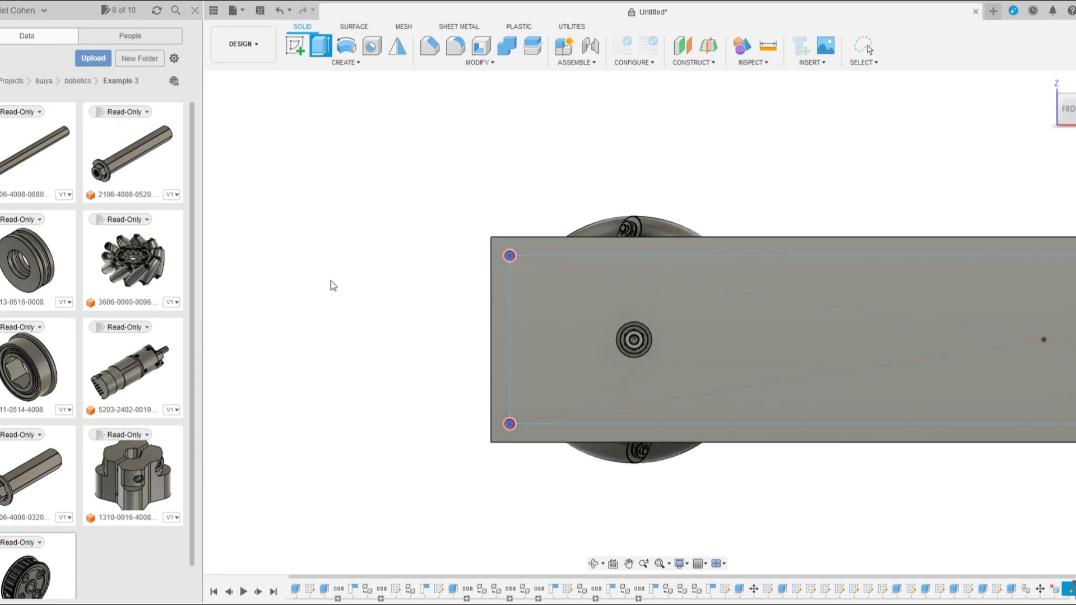
pyautogui.keyDown('shift'); pyautogui.moveTo(331, 286); pyautogui.dragTo(547, 389, button='middle'); pyautogui.keyUp('shift')
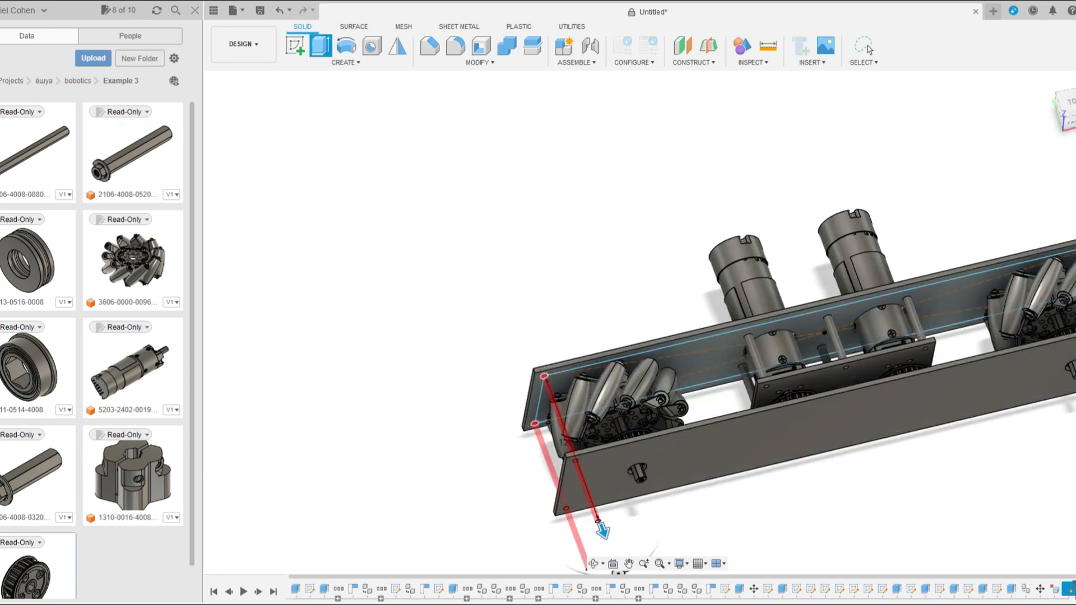
pyautogui.press('Return')
pyautogui.scroll(2, 564, 393)
pyautogui.keyDown('shift'); pyautogui.moveTo(564, 392); pyautogui.dragTo(588, 518, button='middle'); pyautogui.keyUp('shift')
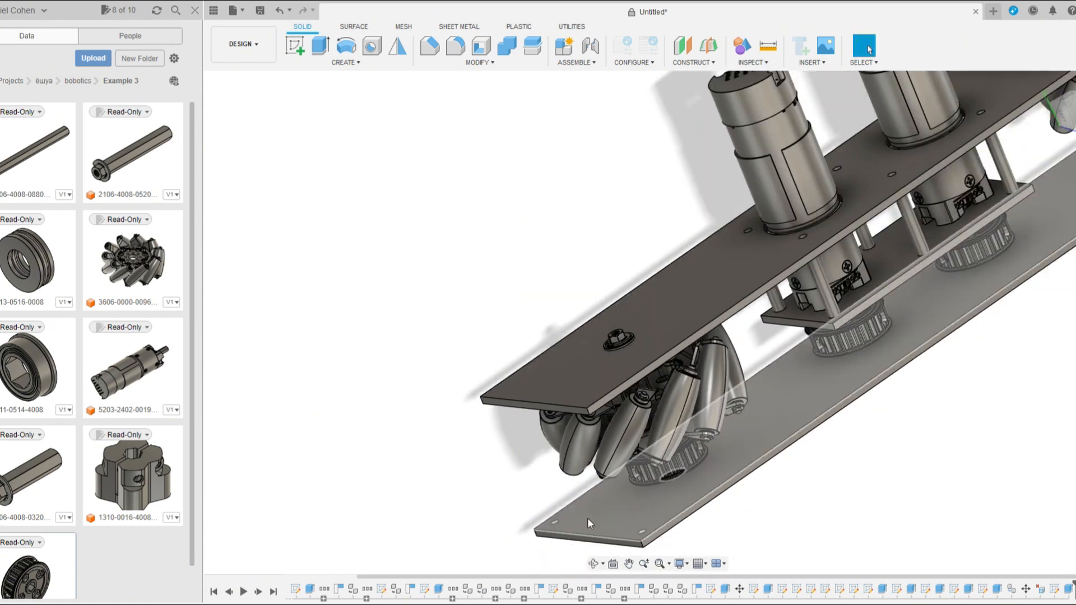
pyautogui.scroll(2, 587, 518)
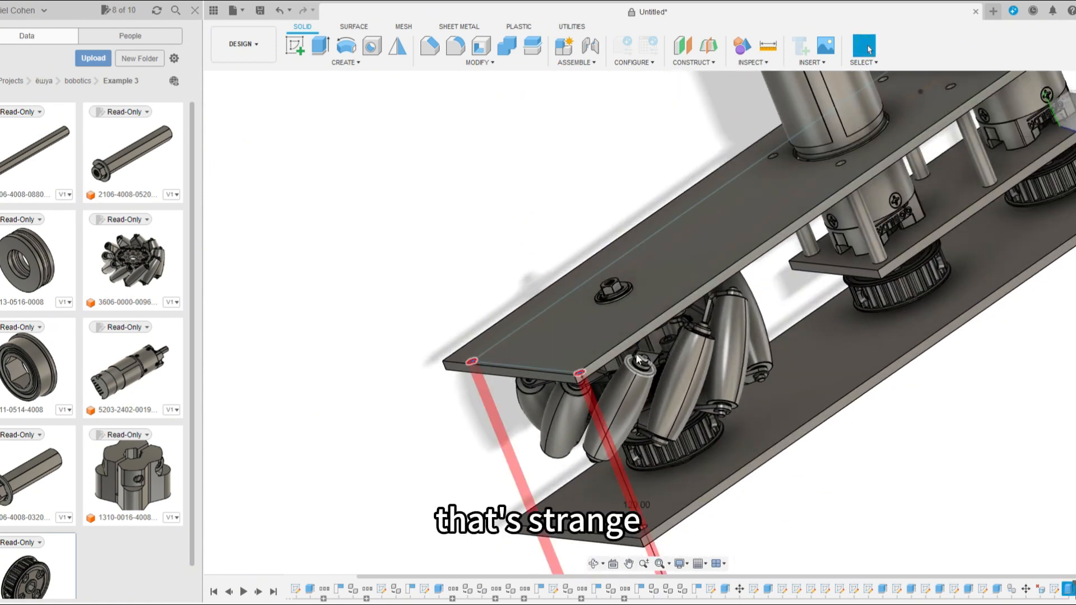
pyautogui.scroll(-1, 628, 407)
pyautogui.press('Escape')
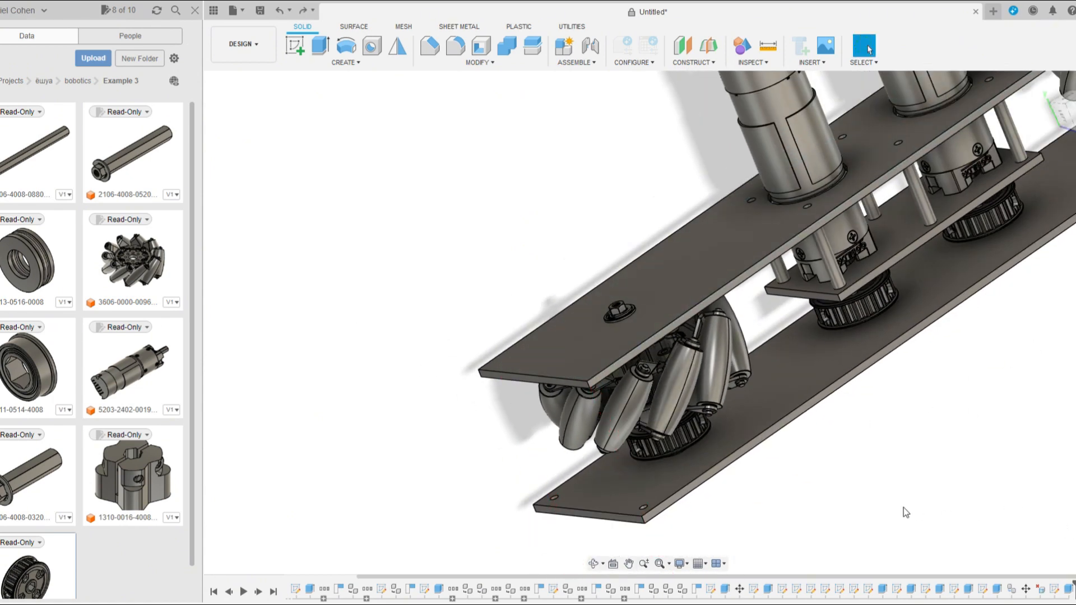
# Undo the corner-hole cut back to its circle sketch and restore the cut
pyautogui.hotkey('ctrl', 'z')
pyautogui.hotkey('ctrl', 'z')
pyautogui.moveTo(764, 528)
pyautogui.keyDown('shift'); pyautogui.mouseDown(button='middle')
pyautogui.moveTo(740, 449)
pyautogui.moveTo(717, 442)
pyautogui.mouseUp(button='middle'); pyautogui.keyUp('shift')
pyautogui.scroll(-3, 718, 442)
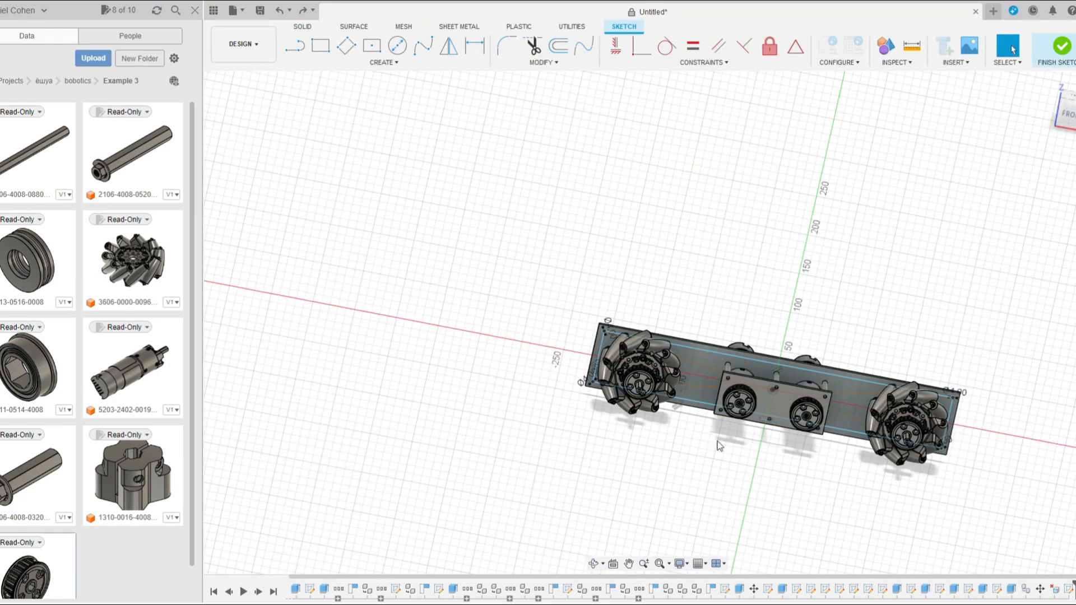
pyautogui.hotkey('ctrl', 'z')
pyautogui.scroll(5, 588, 377)
pyautogui.hotkey('ctrl', 'z')
pyautogui.hotkey('ctrl', 'z')
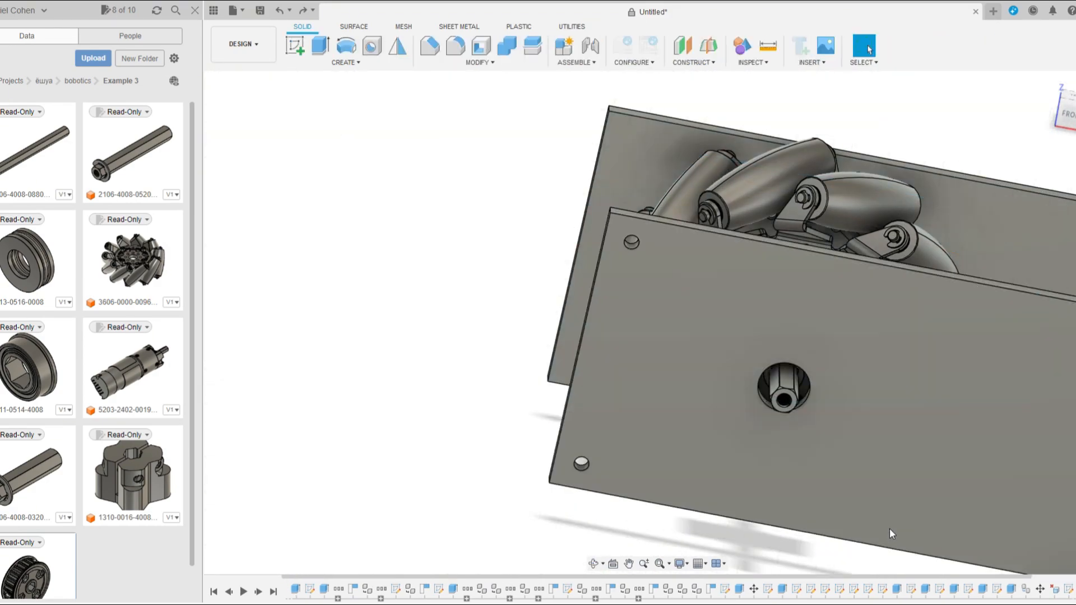
# Edit the corner-hole cut to extend 120 mm in both directions from the main plate's sketch
pyautogui.scroll(-1, 1000, 511)
pyautogui.scroll(1, 1024, 594)
pyautogui.scroll(-2, 1025, 594)
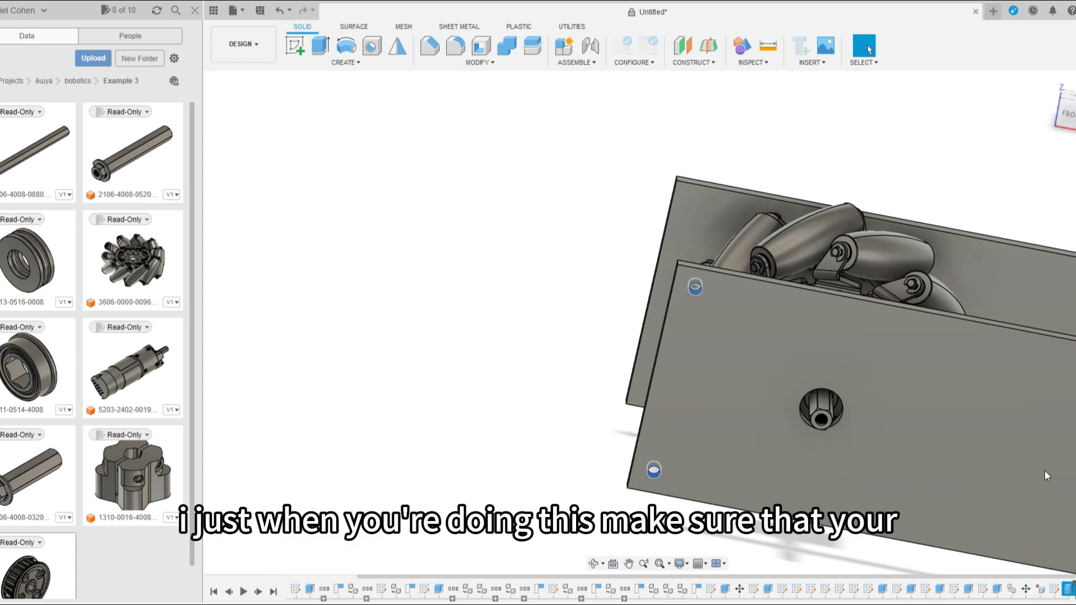
pyautogui.scroll(2, 489, 299)
pyautogui.scroll(-2, 492, 293)
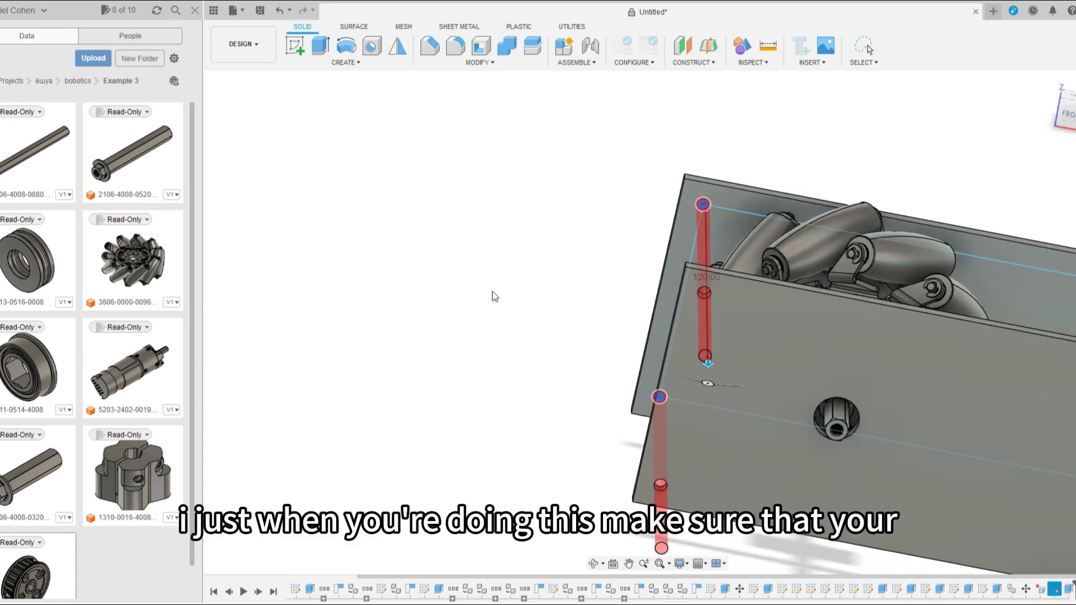
pyautogui.keyDown('shift'); pyautogui.moveTo(492, 293); pyautogui.dragTo(973, 242, button='middle'); pyautogui.keyUp('shift')
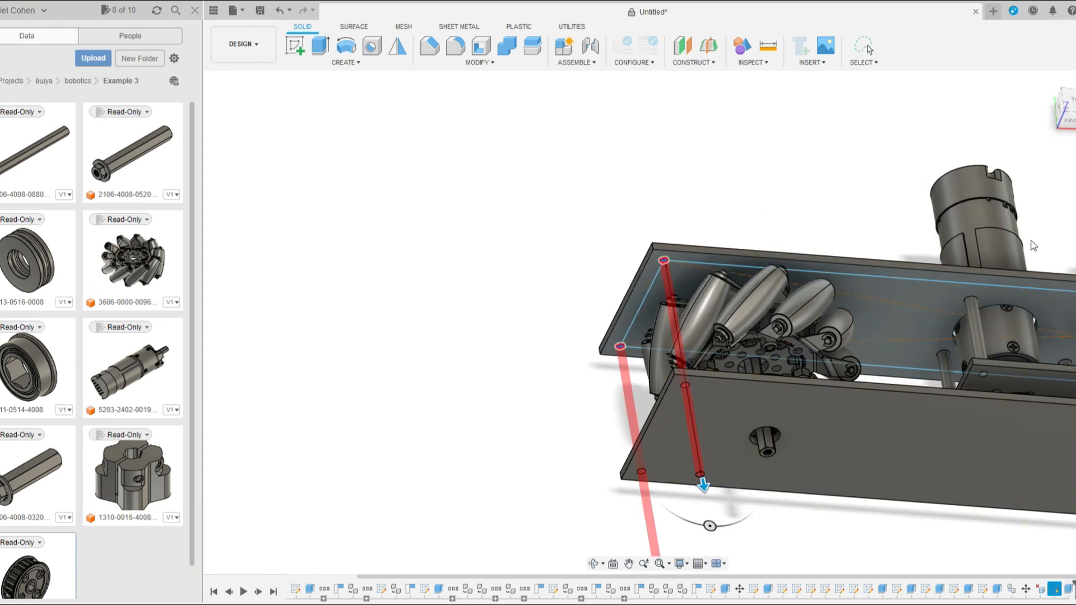
pyautogui.scroll(-3, 666, 366)
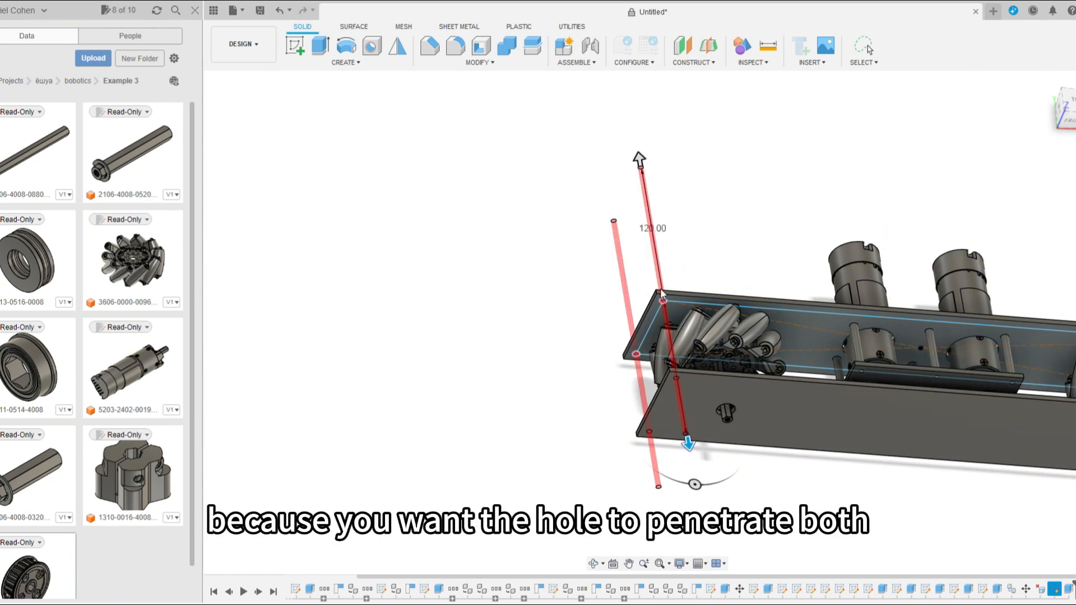
pyautogui.scroll(2, 646, 425)
pyautogui.press('Return')
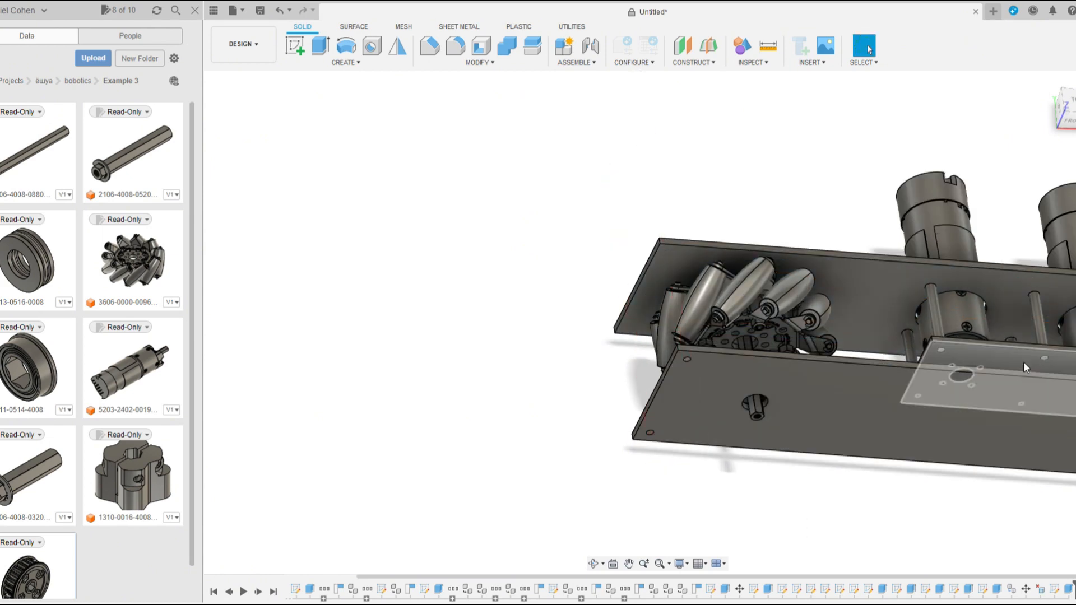
# Delete the corner-hole cut feature after checking the main plate's back face
pyautogui.keyDown('shift'); pyautogui.moveTo(644, 359); pyautogui.dragTo(627, 424, button='middle'); pyautogui.keyUp('shift')
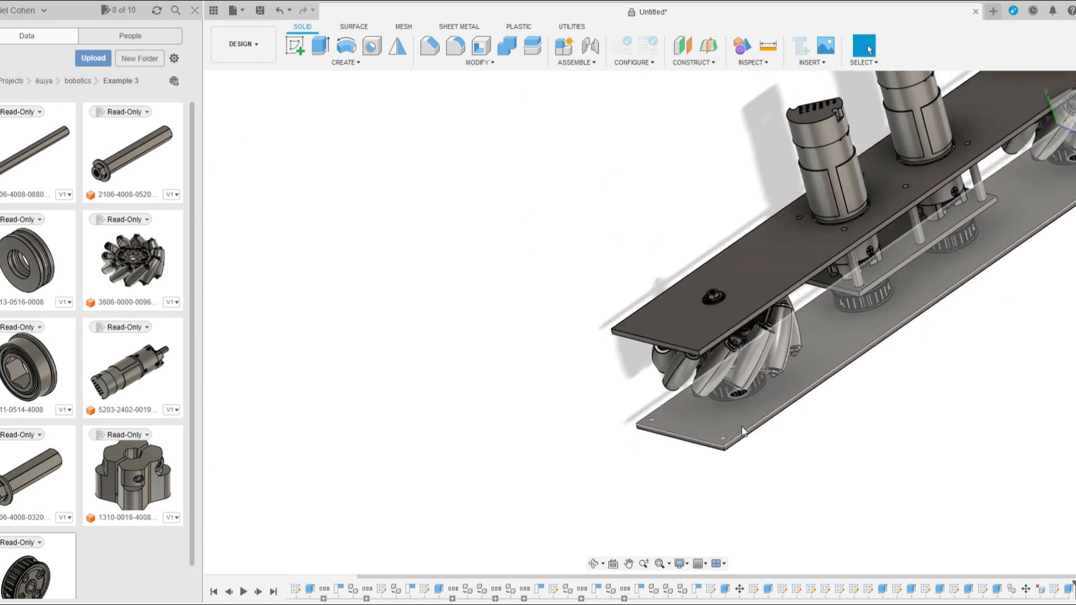
pyautogui.scroll(2, 812, 483)
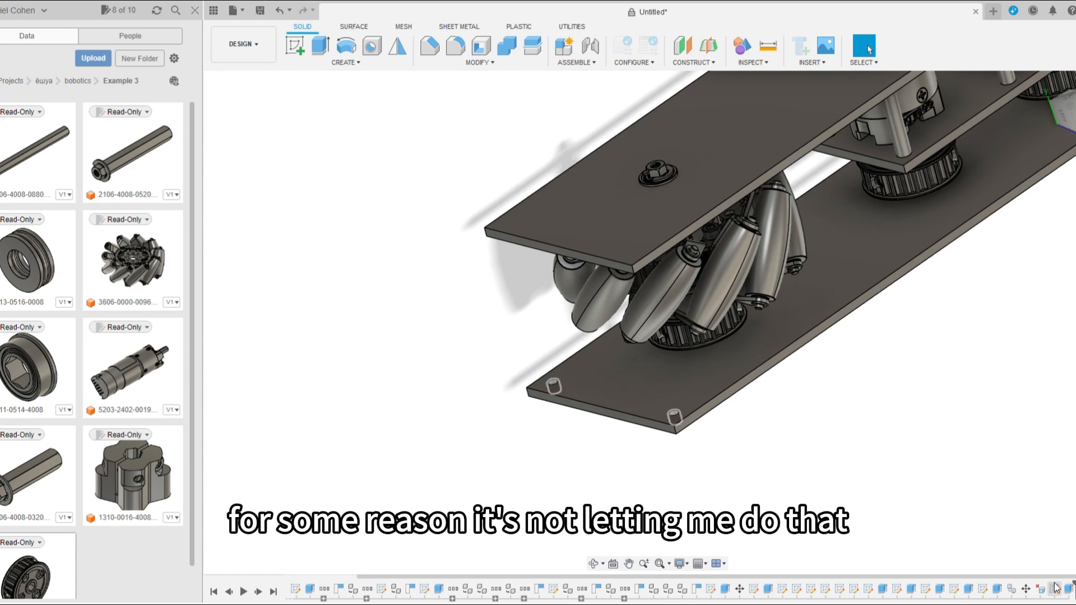
pyautogui.hotkey('ctrl', 'z')
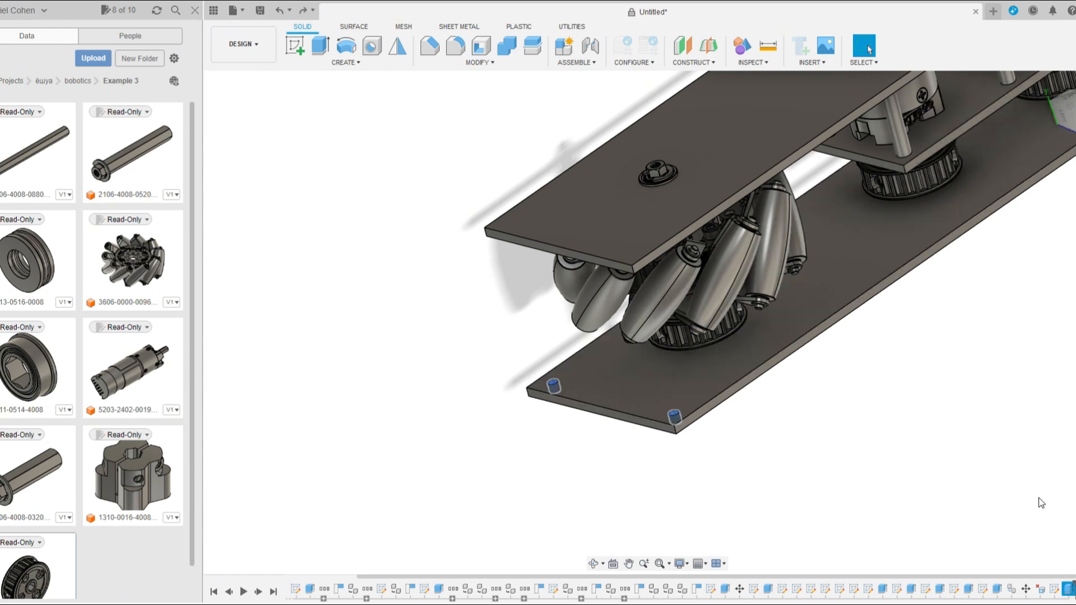
pyautogui.press('Delete')
# Extrude-cut all four corner circles of the main plate's sketch in both directions through both plates
pyautogui.click(1067, 591)
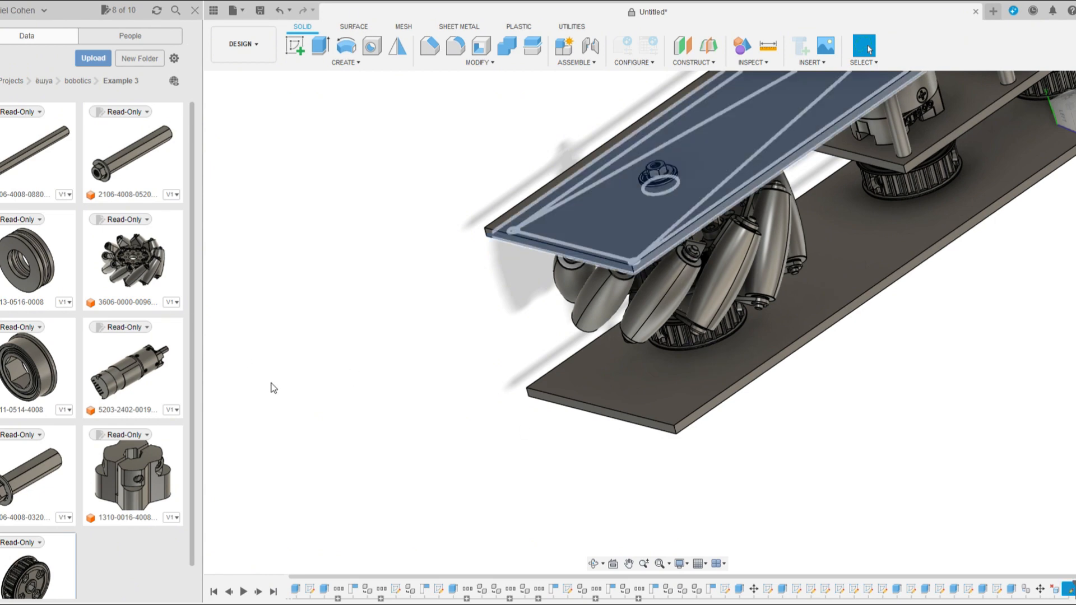
pyautogui.moveTo(274, 388)
pyautogui.keyDown('shift'); pyautogui.mouseDown(button='middle')
pyautogui.moveTo(490, 423)
pyautogui.moveTo(506, 364)
pyautogui.mouseUp(button='middle'); pyautogui.keyUp('shift')
pyautogui.scroll(3, 527, 247)
pyautogui.press('e')
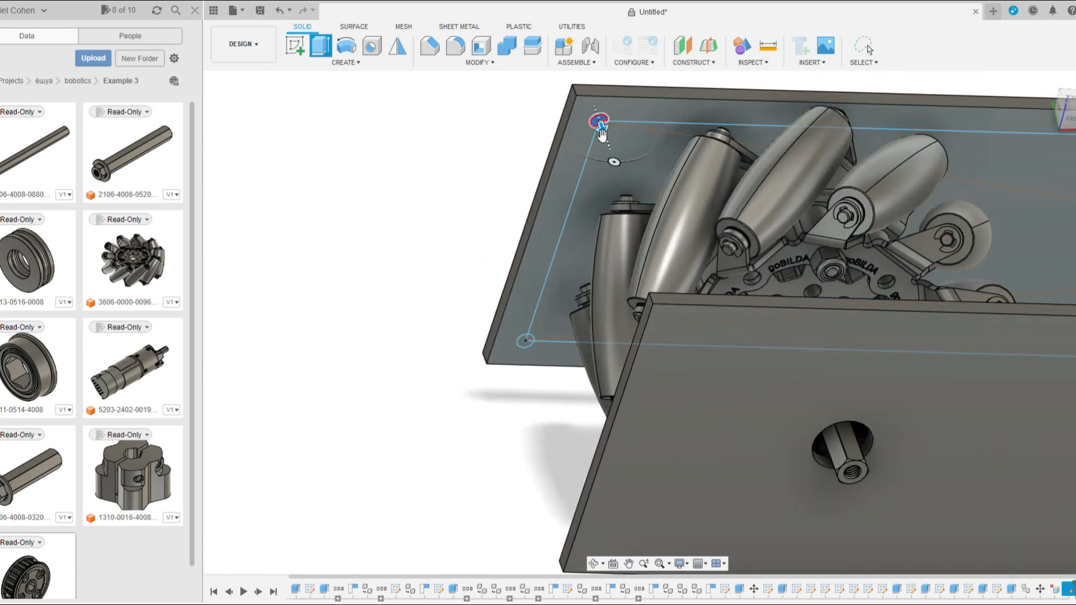
pyautogui.keyDown('shift'); pyautogui.moveTo(602, 133); pyautogui.dragTo(600, 127, button='middle'); pyautogui.keyUp('shift')
pyautogui.scroll(3, 601, 122)
pyautogui.click(476, 522)
pyautogui.scroll(-5, 410, 436)
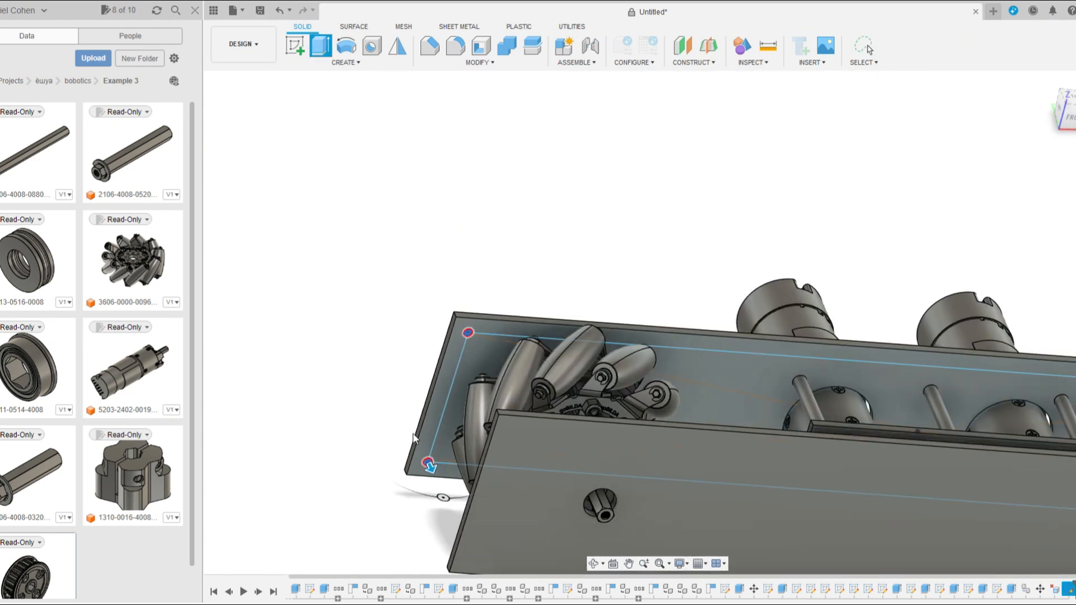
pyautogui.scroll(-5, 413, 437)
pyautogui.scroll(7, 715, 392)
pyautogui.click(738, 417)
pyautogui.scroll(-3, 678, 367)
pyautogui.keyDown('shift'); pyautogui.moveTo(678, 368); pyautogui.dragTo(652, 488, button='middle'); pyautogui.keyUp('shift')
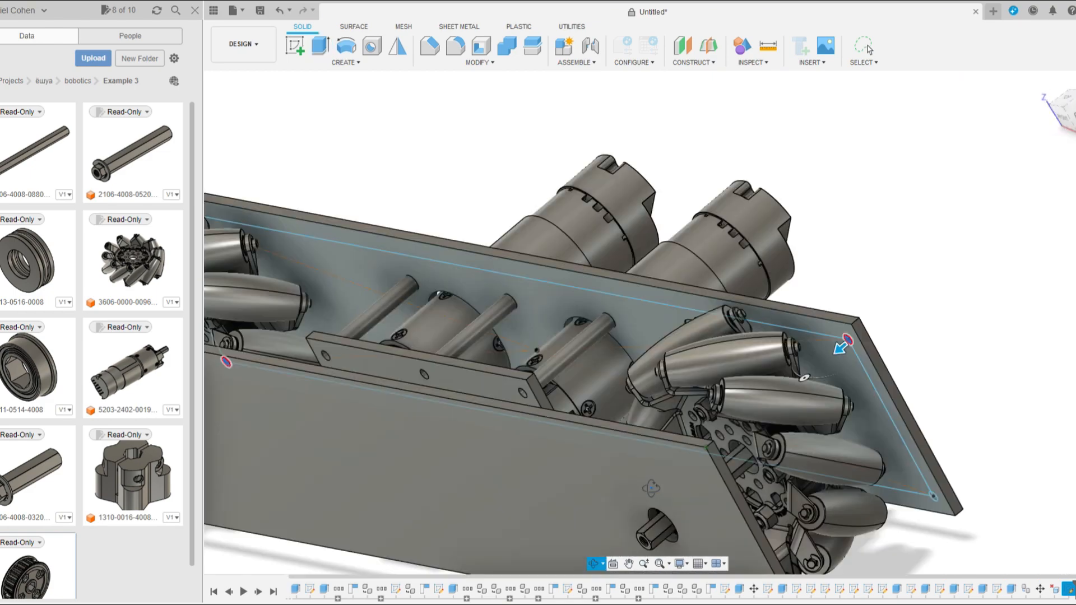
pyautogui.scroll(5, 1004, 502)
pyautogui.click(1015, 496)
pyautogui.scroll(-5, 1016, 495)
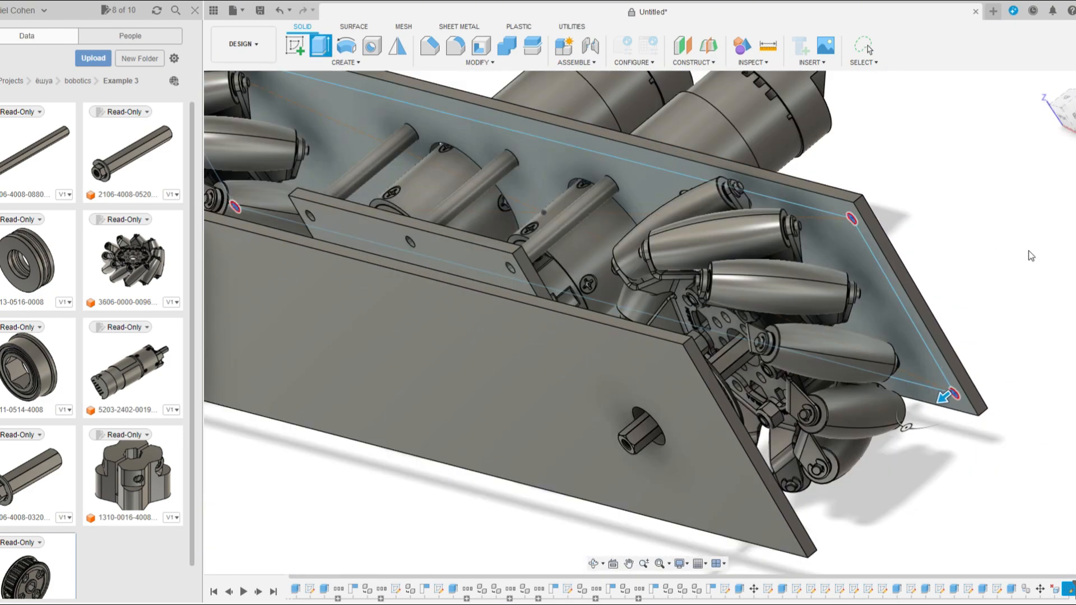
pyautogui.scroll(-2, 893, 282)
pyautogui.moveTo(937, 378); pyautogui.dragTo(754, 527)
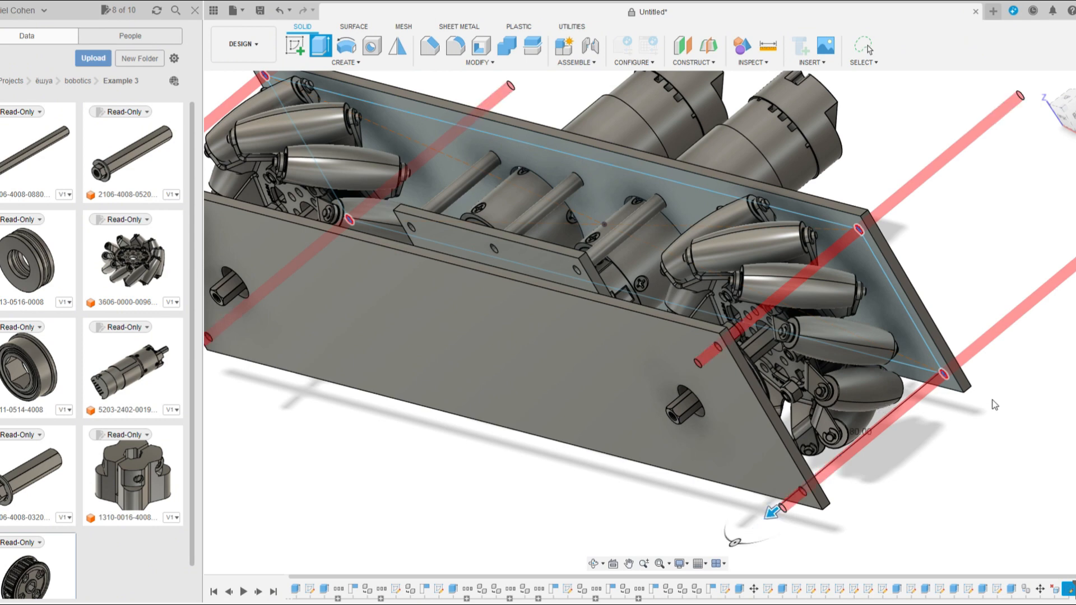
pyautogui.press('Return')
# Start a sketch on the main plate's inner face and draw a standoff circle around each of the four corner holes
pyautogui.scroll(-2, 899, 357)
pyautogui.keyDown('shift'); pyautogui.moveTo(262, 370); pyautogui.dragTo(840, 496, button='middle'); pyautogui.keyUp('shift')
pyautogui.click(297, 53)
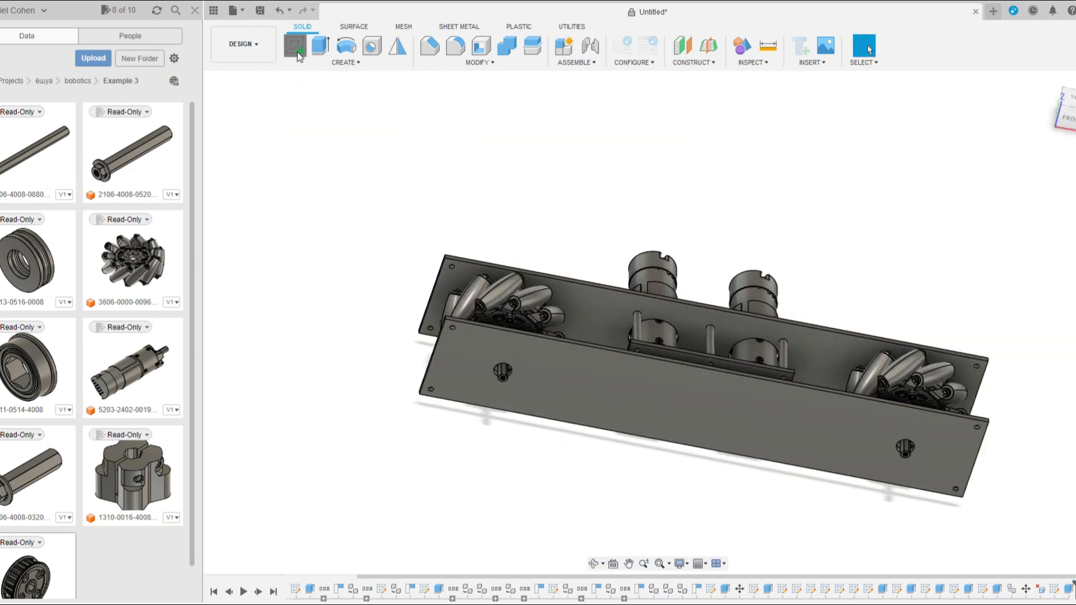
pyautogui.click(474, 274)
pyautogui.scroll(-4, 656, 281)
pyautogui.moveTo(656, 281)
pyautogui.keyDown('shift'); pyautogui.mouseDown(button='middle')
pyautogui.moveTo(637, 382)
pyautogui.moveTo(511, 279)
pyautogui.mouseUp(button='middle'); pyautogui.keyUp('shift')
pyautogui.scroll(3, 511, 279)
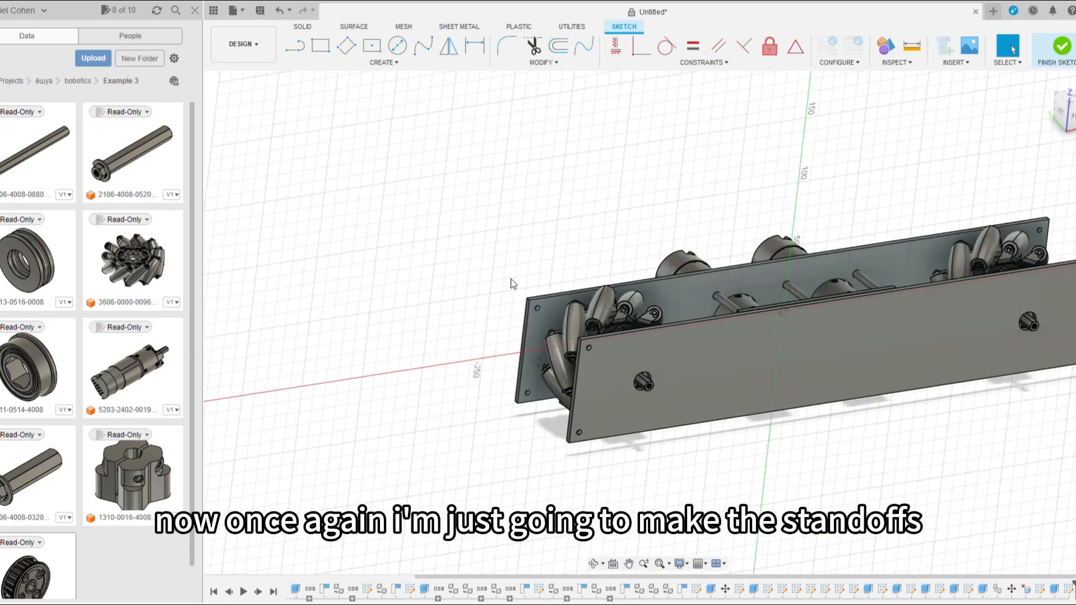
pyautogui.press('c')
pyautogui.scroll(5, 530, 386)
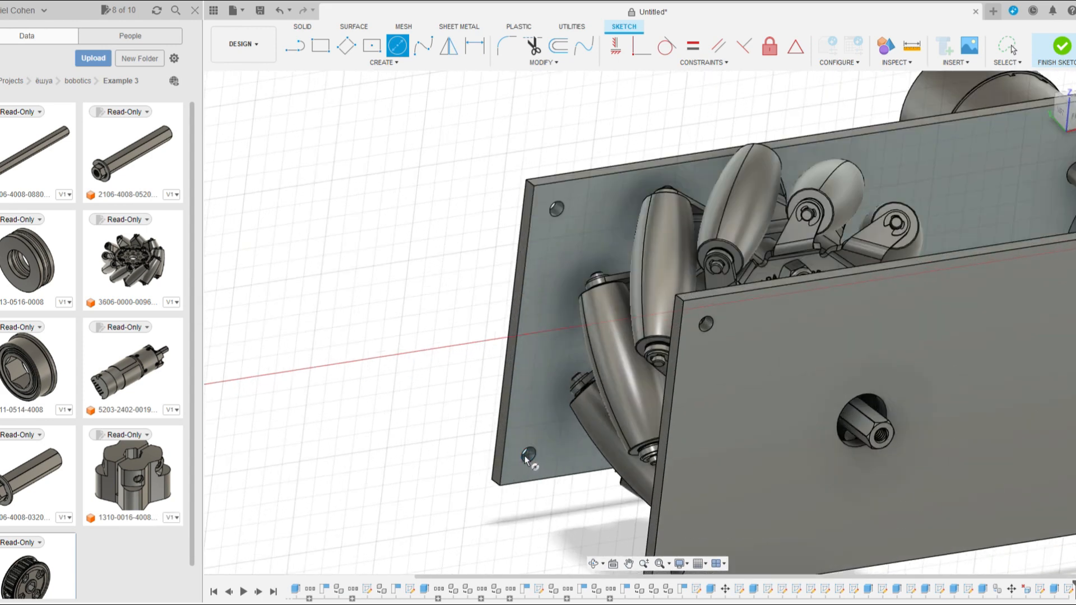
pyautogui.scroll(-2, 527, 457)
pyautogui.scroll(-5, 439, 240)
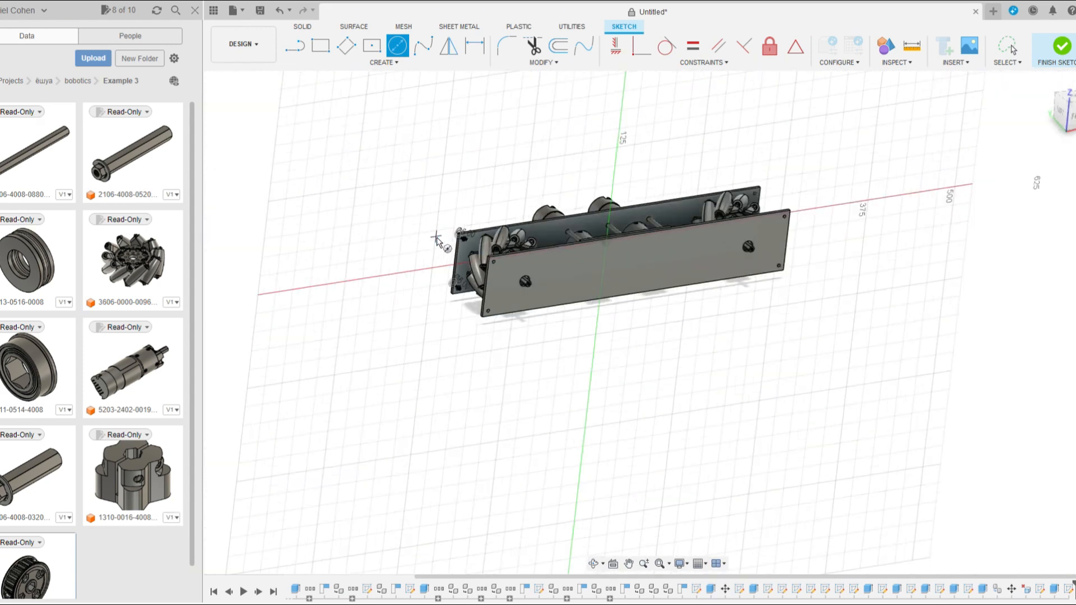
pyautogui.keyDown('shift'); pyautogui.moveTo(440, 240); pyautogui.dragTo(393, 241, button='middle'); pyautogui.keyUp('shift')
pyautogui.scroll(4, 760, 213)
pyautogui.keyDown('shift'); pyautogui.moveTo(845, 336); pyautogui.dragTo(805, 394, button='middle'); pyautogui.keyUp('shift')
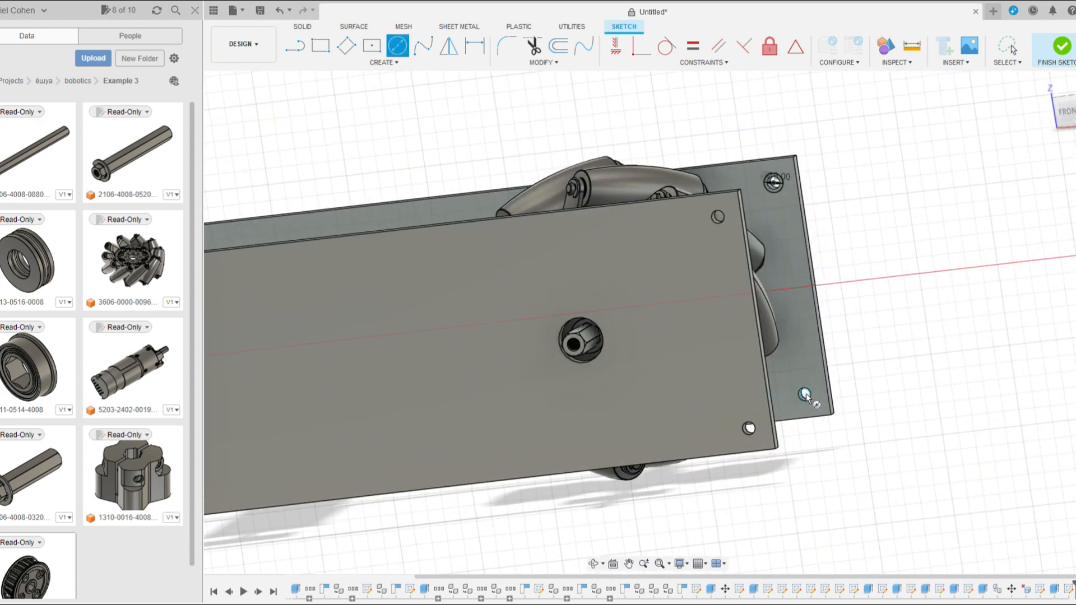
# Extrude the four ring profiles around the corner holes from the main plate to the outer plate as standoffs
pyautogui.press('e')
pyautogui.scroll(1, 813, 401)
pyautogui.click(804, 393)
pyautogui.click(767, 132)
pyautogui.scroll(-5, 917, 284)
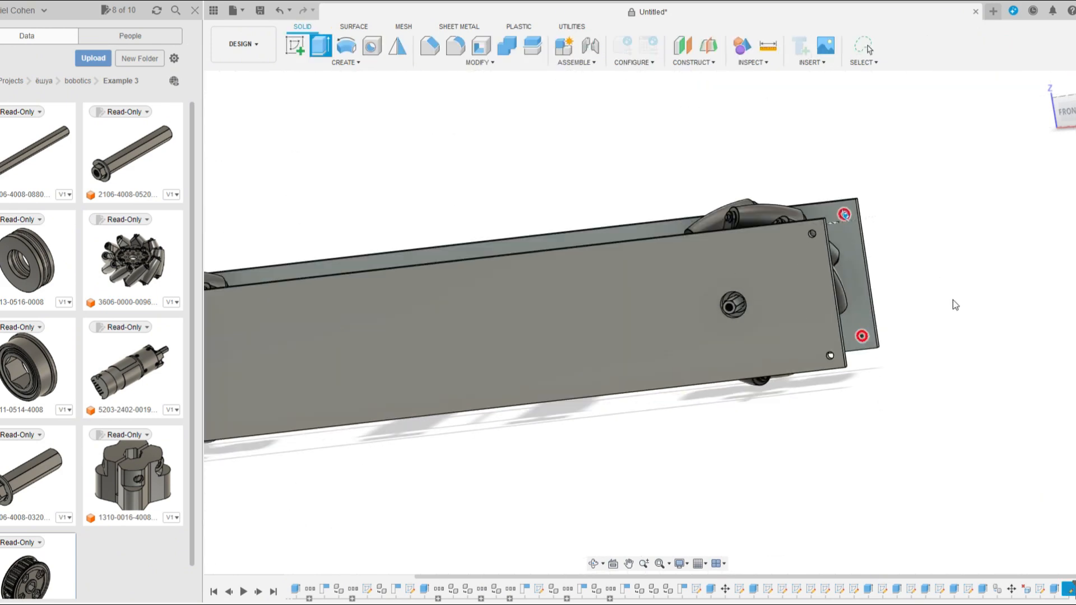
pyautogui.keyDown('shift'); pyautogui.moveTo(439, 319); pyautogui.dragTo(495, 336, button='middle'); pyautogui.keyUp('shift')
pyautogui.scroll(2, 495, 336)
pyautogui.scroll(4, 526, 355)
pyautogui.click(535, 371)
pyautogui.scroll(-2, 538, 367)
pyautogui.scroll(2, 500, 477)
pyautogui.click(491, 471)
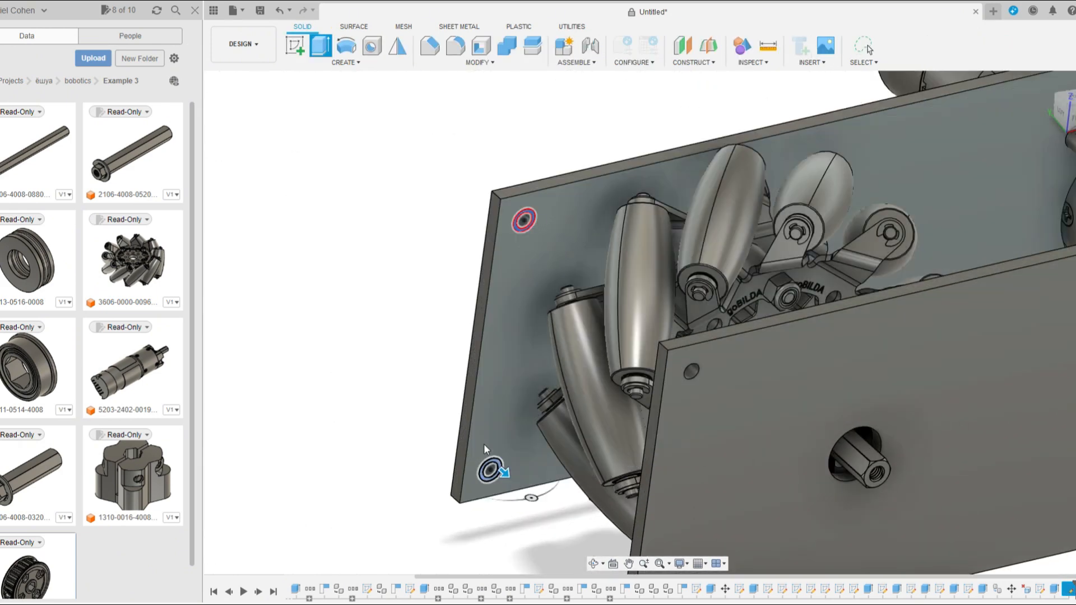
pyautogui.scroll(-2, 483, 445)
pyautogui.keyDown('shift'); pyautogui.moveTo(483, 444); pyautogui.dragTo(793, 452, button='middle'); pyautogui.keyUp('shift')
pyautogui.click(789, 401)
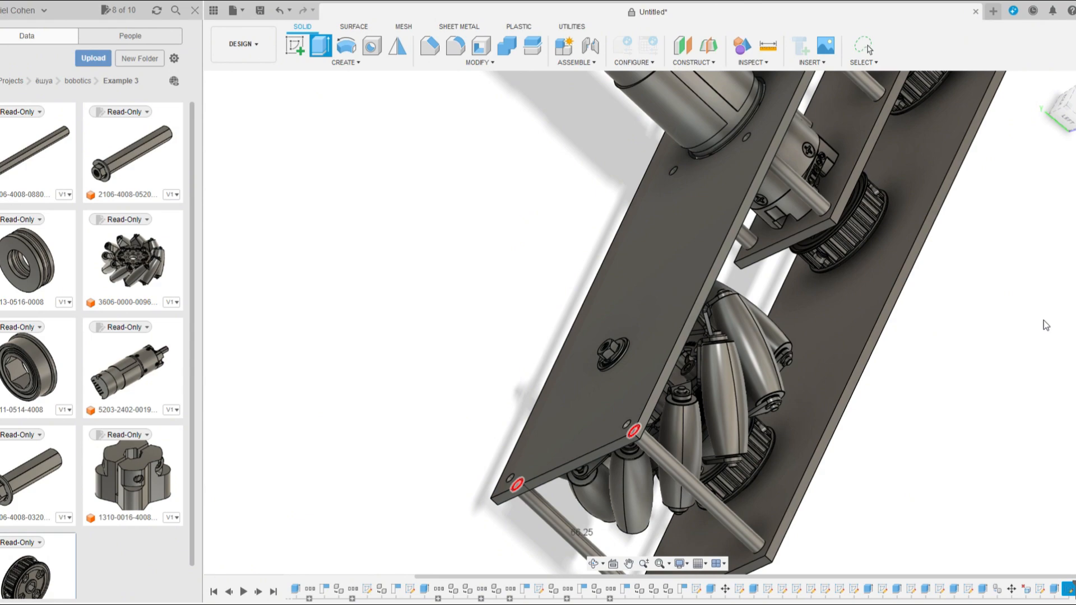
pyautogui.click(1043, 320)
# Examine the corner standoffs and the space around the motors in the middle of the two plates
pyautogui.scroll(-3, 650, 334)
pyautogui.keyDown('shift'); pyautogui.moveTo(848, 425); pyautogui.dragTo(806, 254, button='middle'); pyautogui.keyUp('shift')
pyautogui.scroll(5, 806, 255)
pyautogui.keyDown('shift'); pyautogui.moveTo(841, 295); pyautogui.dragTo(817, 276, button='middle'); pyautogui.keyUp('shift')
pyautogui.scroll(1, 848, 301)
pyautogui.scroll(-4, 830, 310)
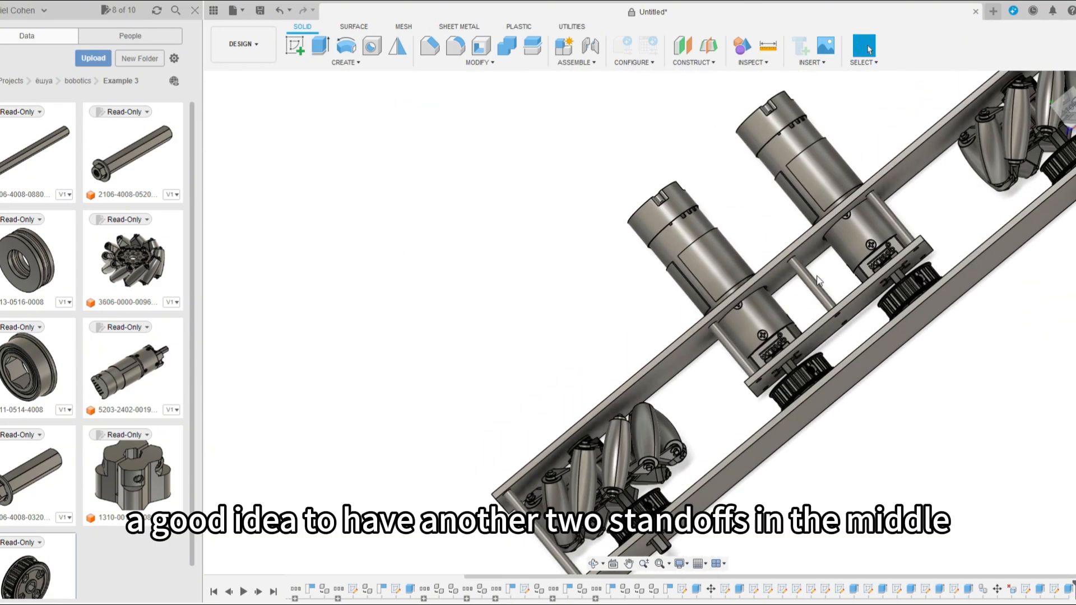
pyautogui.scroll(2, 817, 280)
# Examine the whole drivetrain side assembly from several angles
pyautogui.keyDown('shift'); pyautogui.moveTo(857, 342); pyautogui.dragTo(696, 236, button='middle'); pyautogui.keyUp('shift')
pyautogui.scroll(-3, 695, 238)
pyautogui.scroll(-2, 663, 263)
pyautogui.keyDown('shift'); pyautogui.moveTo(807, 354); pyautogui.dragTo(733, 383, button='middle'); pyautogui.keyUp('shift')
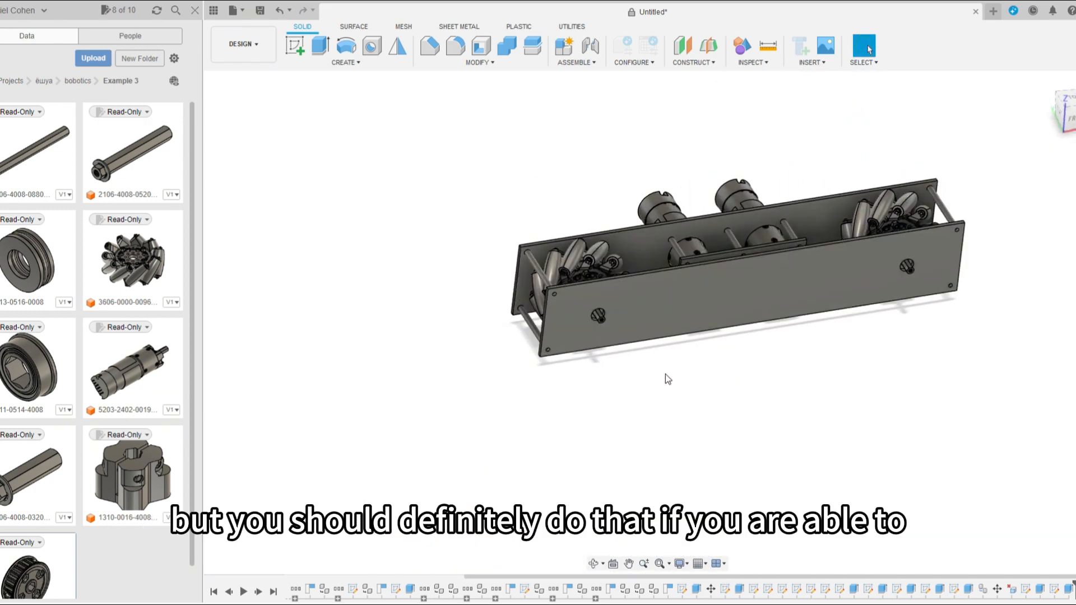
pyautogui.scroll(3, 625, 367)
pyautogui.scroll(-3, 535, 270)
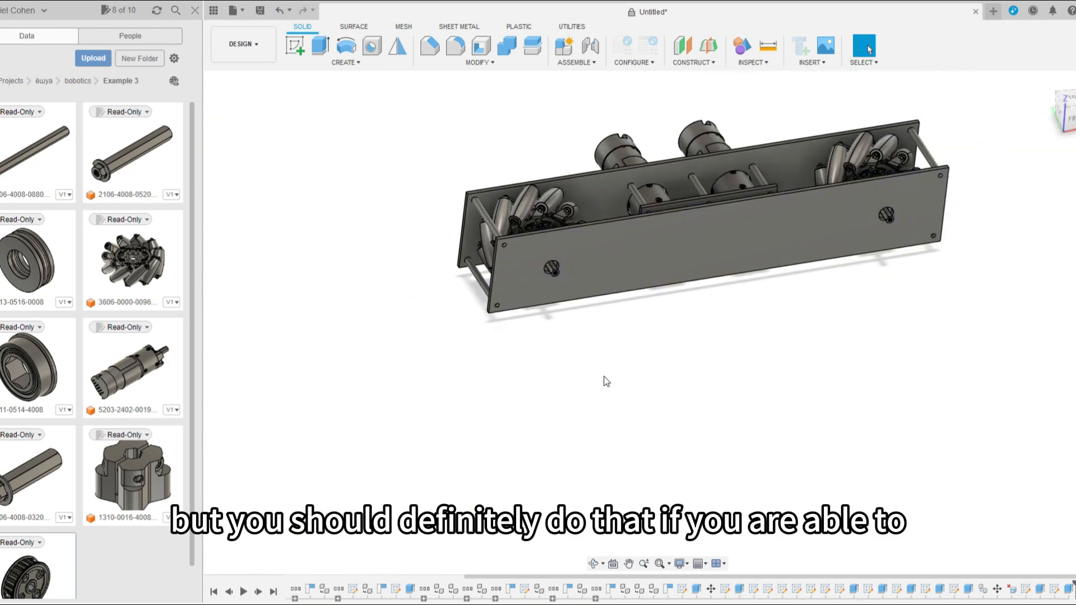
pyautogui.keyDown('shift'); pyautogui.moveTo(606, 381); pyautogui.dragTo(553, 450, button='middle'); pyautogui.keyUp('shift')
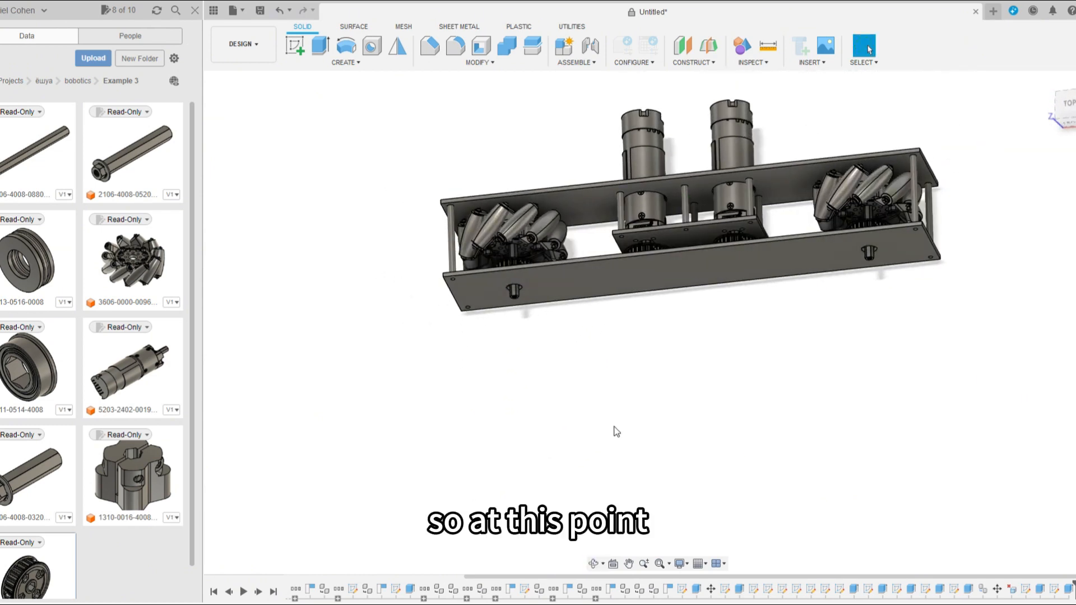
pyautogui.keyDown('shift'); pyautogui.moveTo(636, 386); pyautogui.dragTo(679, 455, button='middle'); pyautogui.keyUp('shift')
pyautogui.keyDown('shift'); pyautogui.moveTo(684, 399); pyautogui.dragTo(536, 214, button='middle'); pyautogui.keyUp('shift')
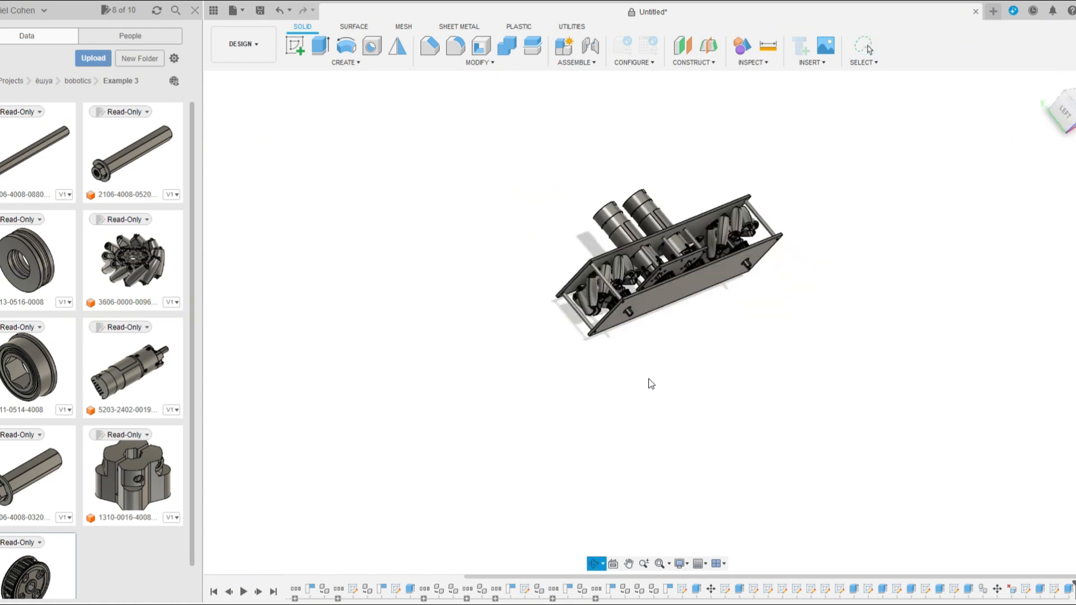
# Start a Fillet and select the sharp vertical corner edges at one end of the main, outer and smaller motor plates
pyautogui.press('f')
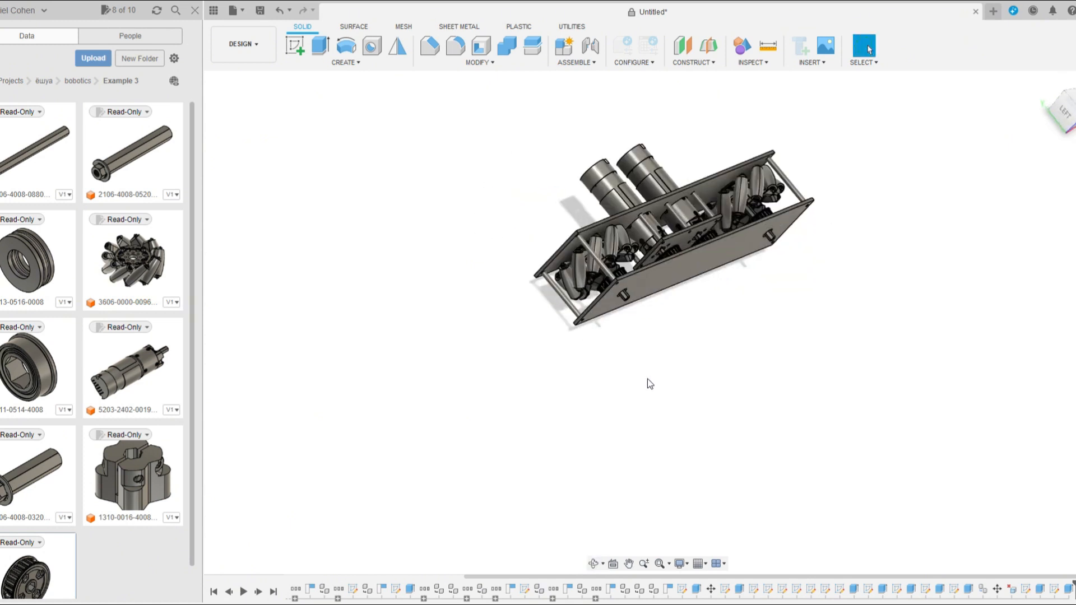
pyautogui.scroll(5, 647, 380)
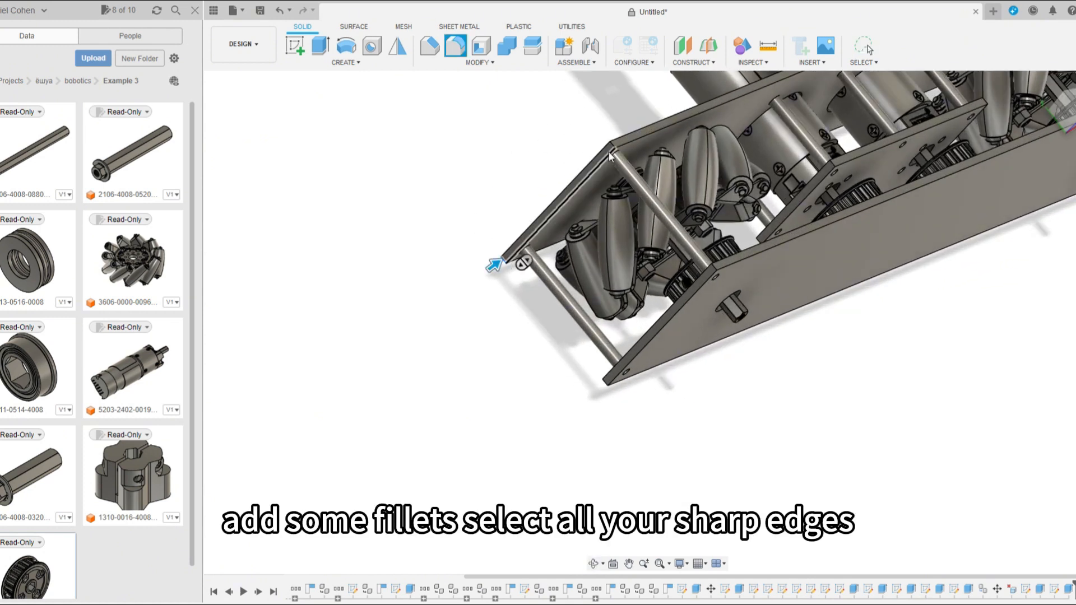
pyautogui.click(713, 266)
pyautogui.scroll(-2, 603, 386)
pyautogui.scroll(4, 746, 249)
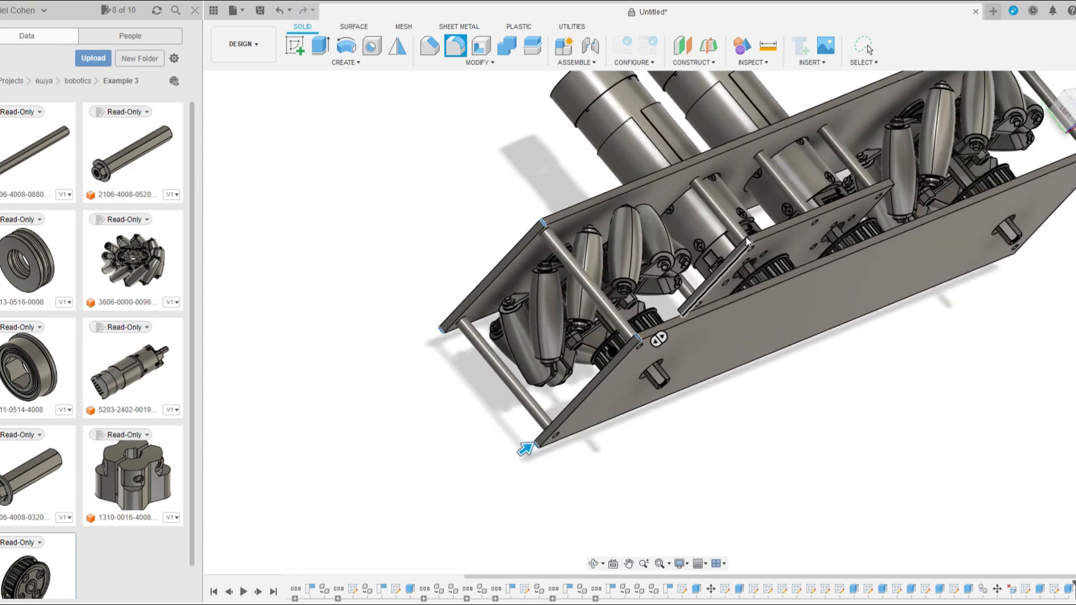
pyautogui.click(755, 240)
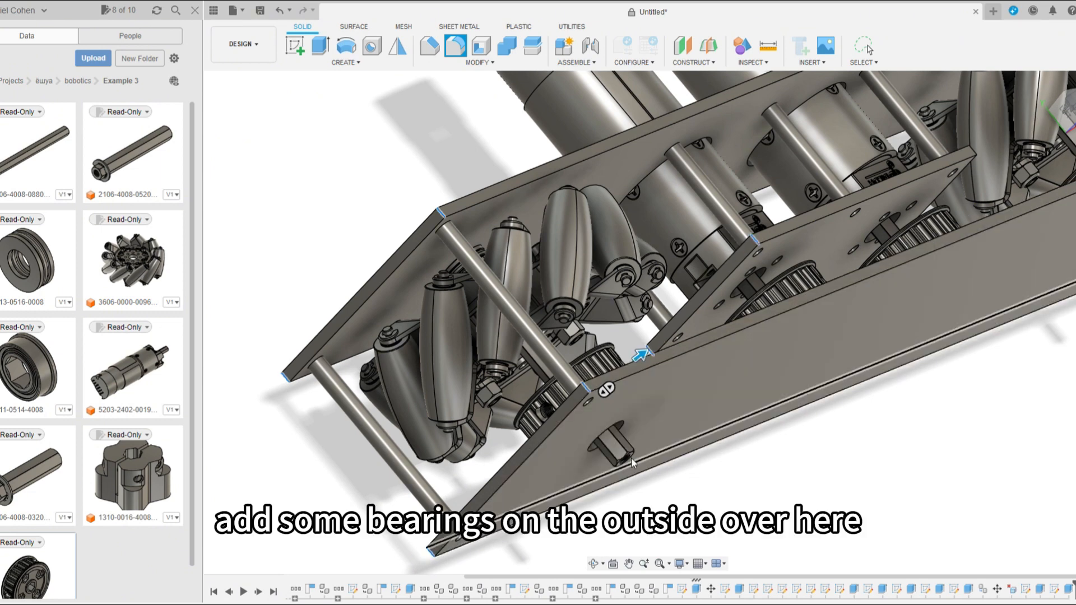
# Add the remaining sharp corner edges of the motor plate and the opposite end of the outer plate to the fillet selection
pyautogui.scroll(5, 627, 449)
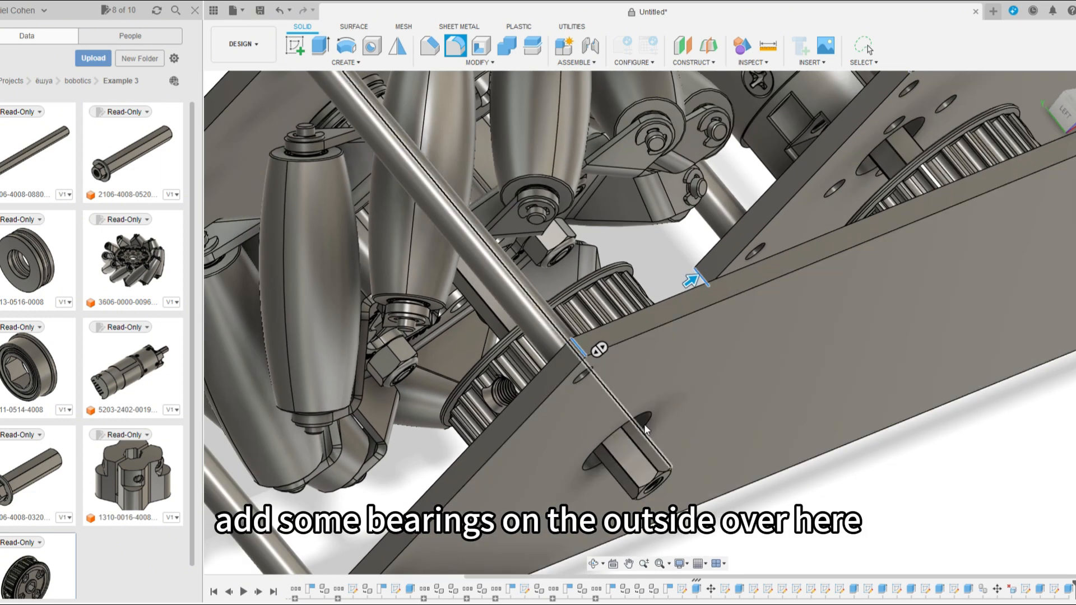
pyautogui.keyDown('shift'); pyautogui.moveTo(643, 424); pyautogui.dragTo(512, 468, button='middle'); pyautogui.keyUp('shift')
pyautogui.scroll(-5, 521, 356)
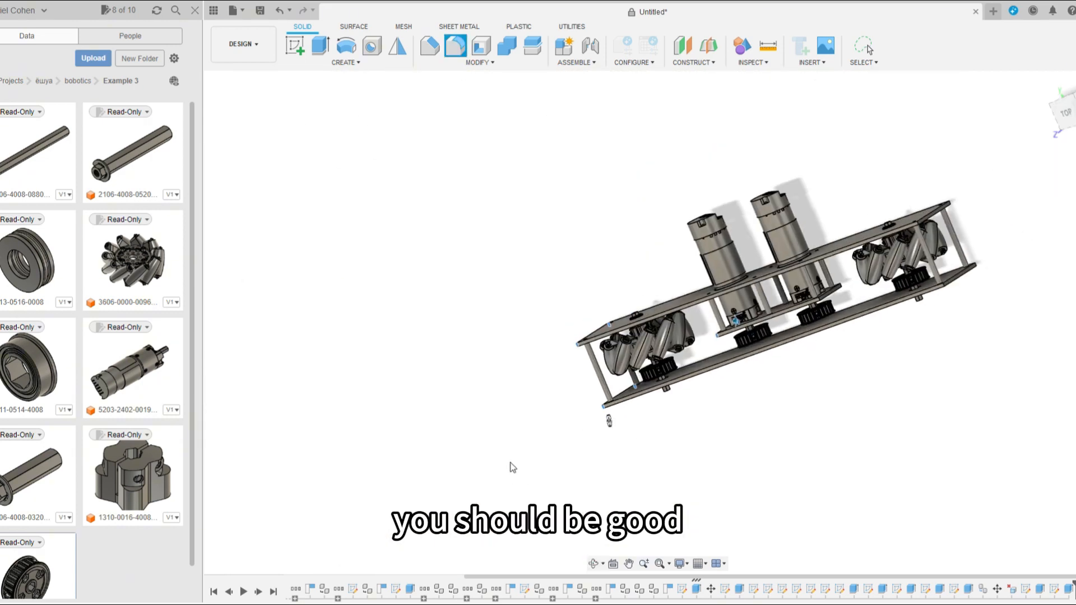
pyautogui.moveTo(861, 285); pyautogui.dragTo(791, 338, button='middle')
pyautogui.scroll(3, 791, 338)
pyautogui.scroll(2, 791, 338)
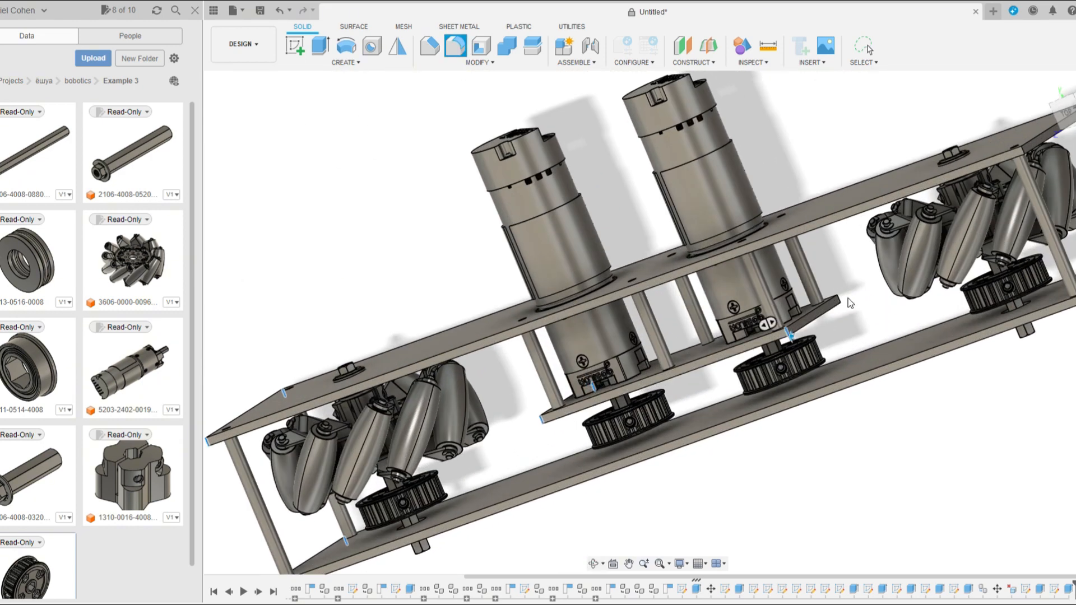
pyautogui.scroll(-5, 841, 300)
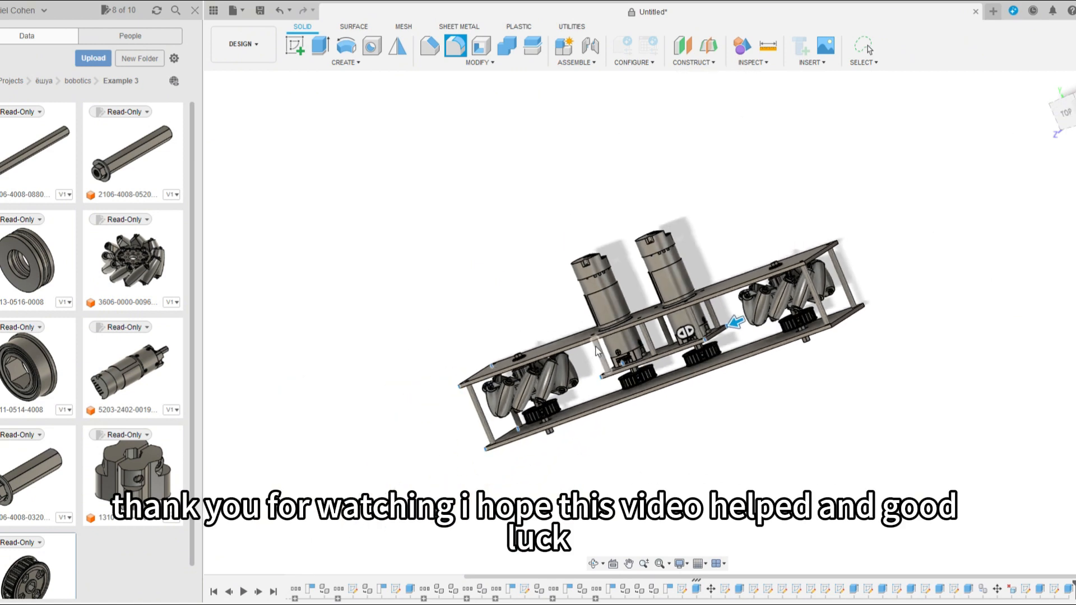
pyautogui.scroll(4, 805, 360)
pyautogui.scroll(1, 745, 346)
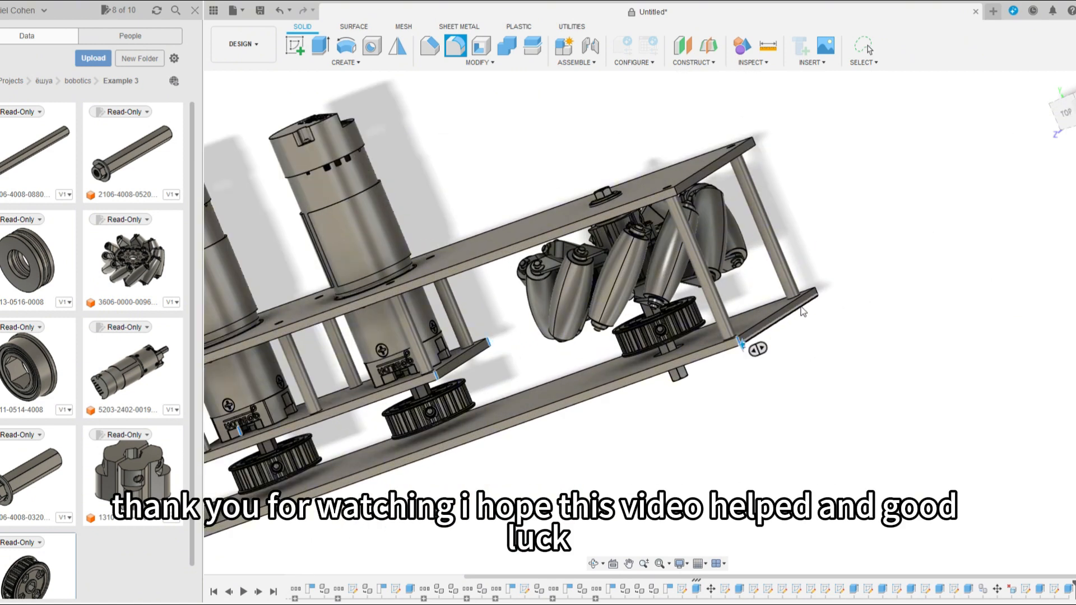
pyautogui.scroll(2, 821, 290)
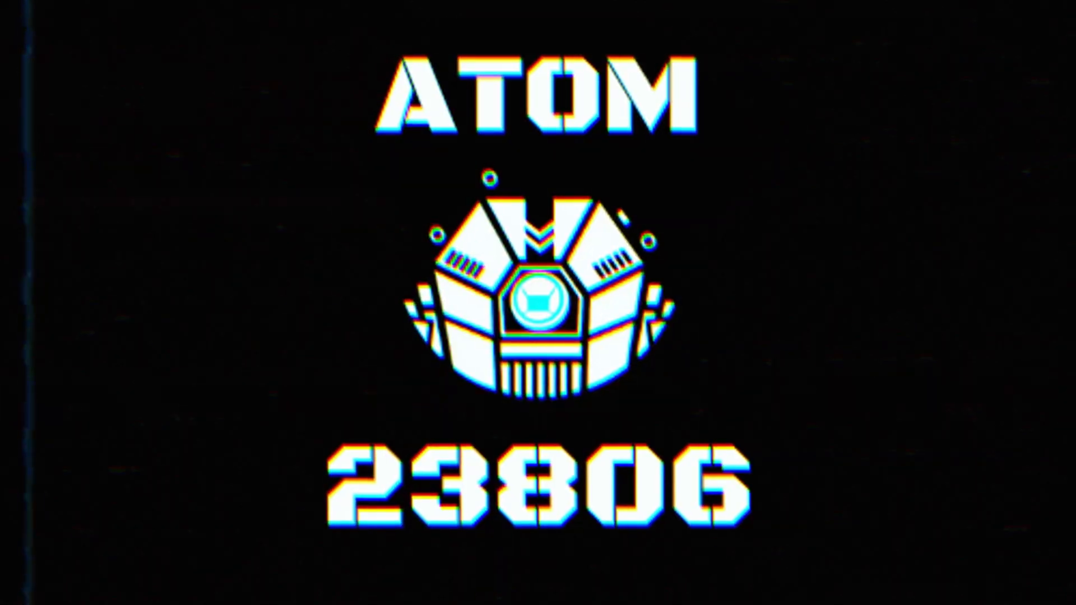